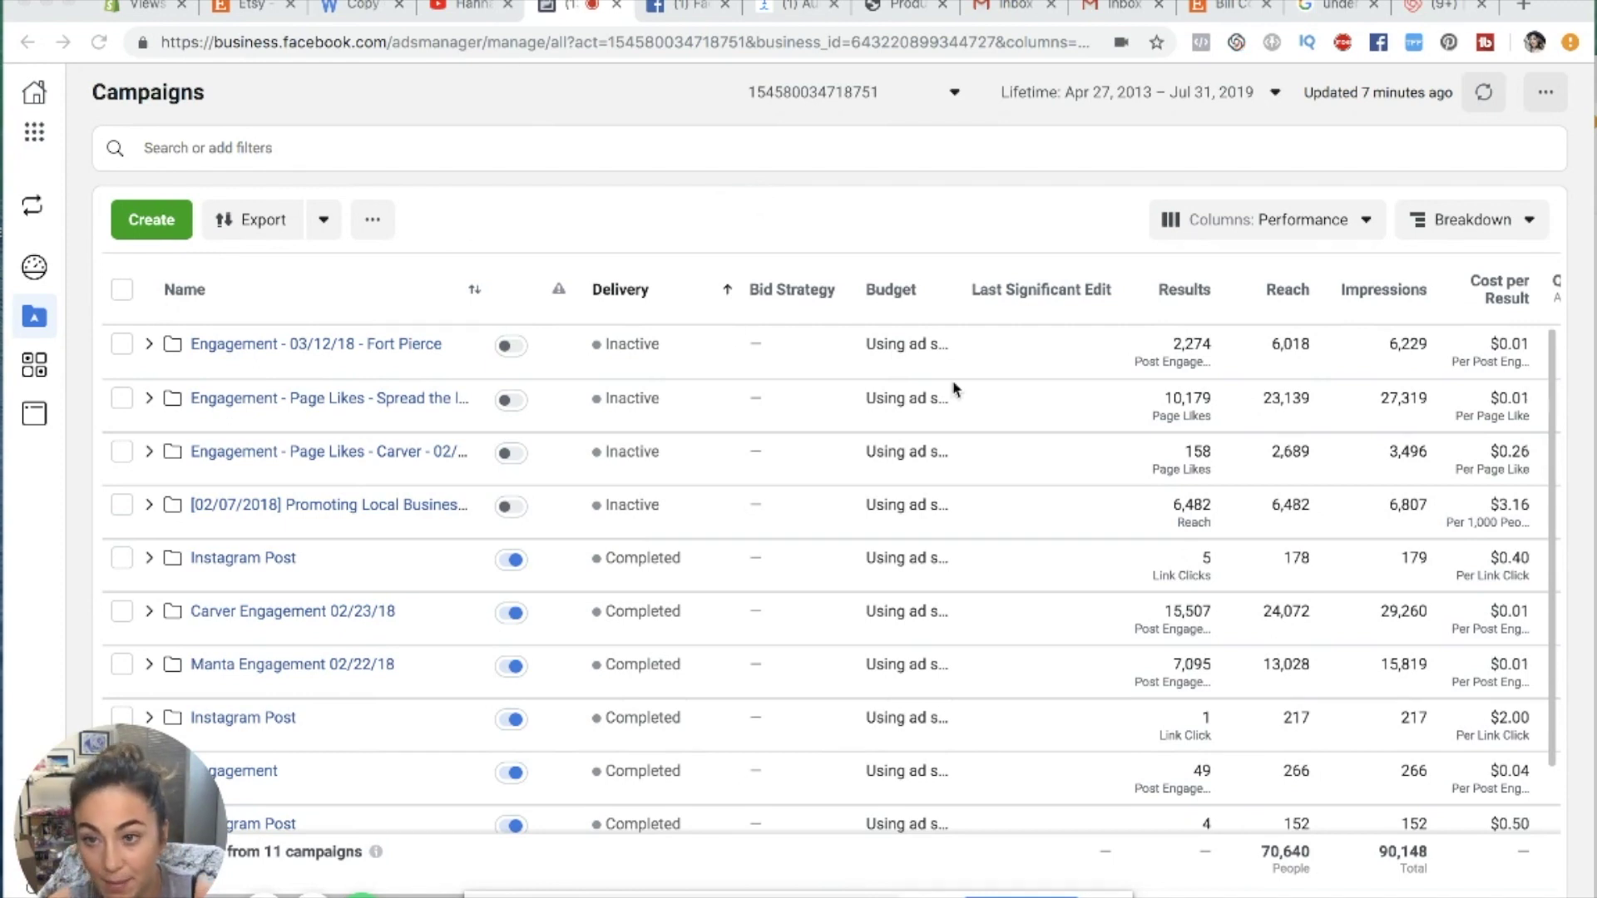
# - Start creating a new campaign and choose Conversions as its marketing objective
pyautogui.click(148, 226)
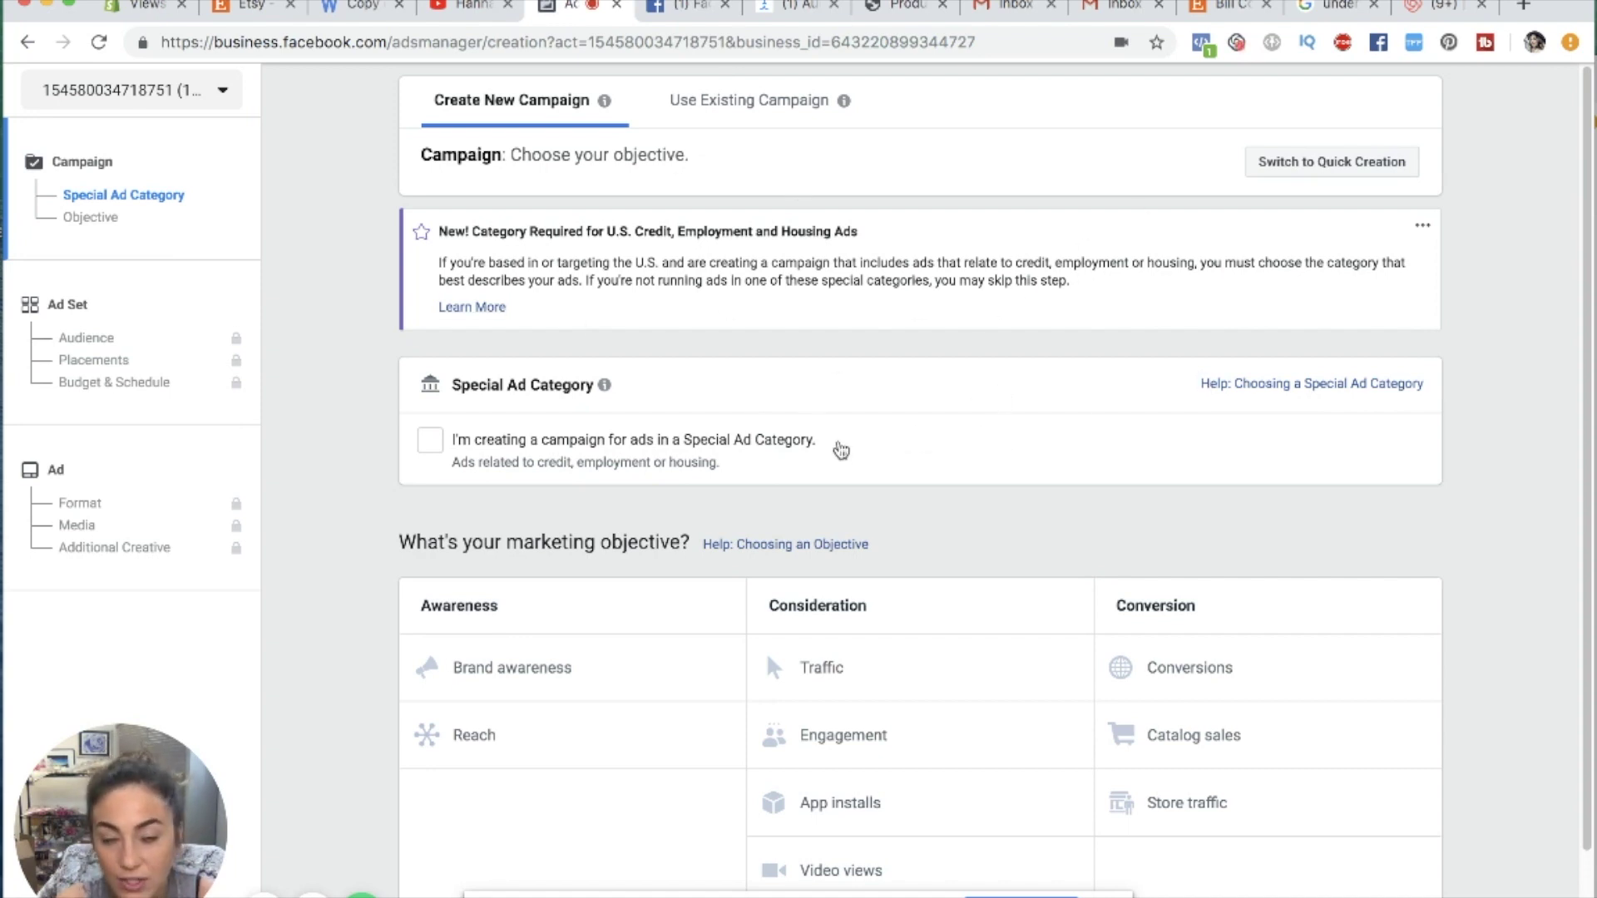
pyautogui.scroll(-2, 841, 445)
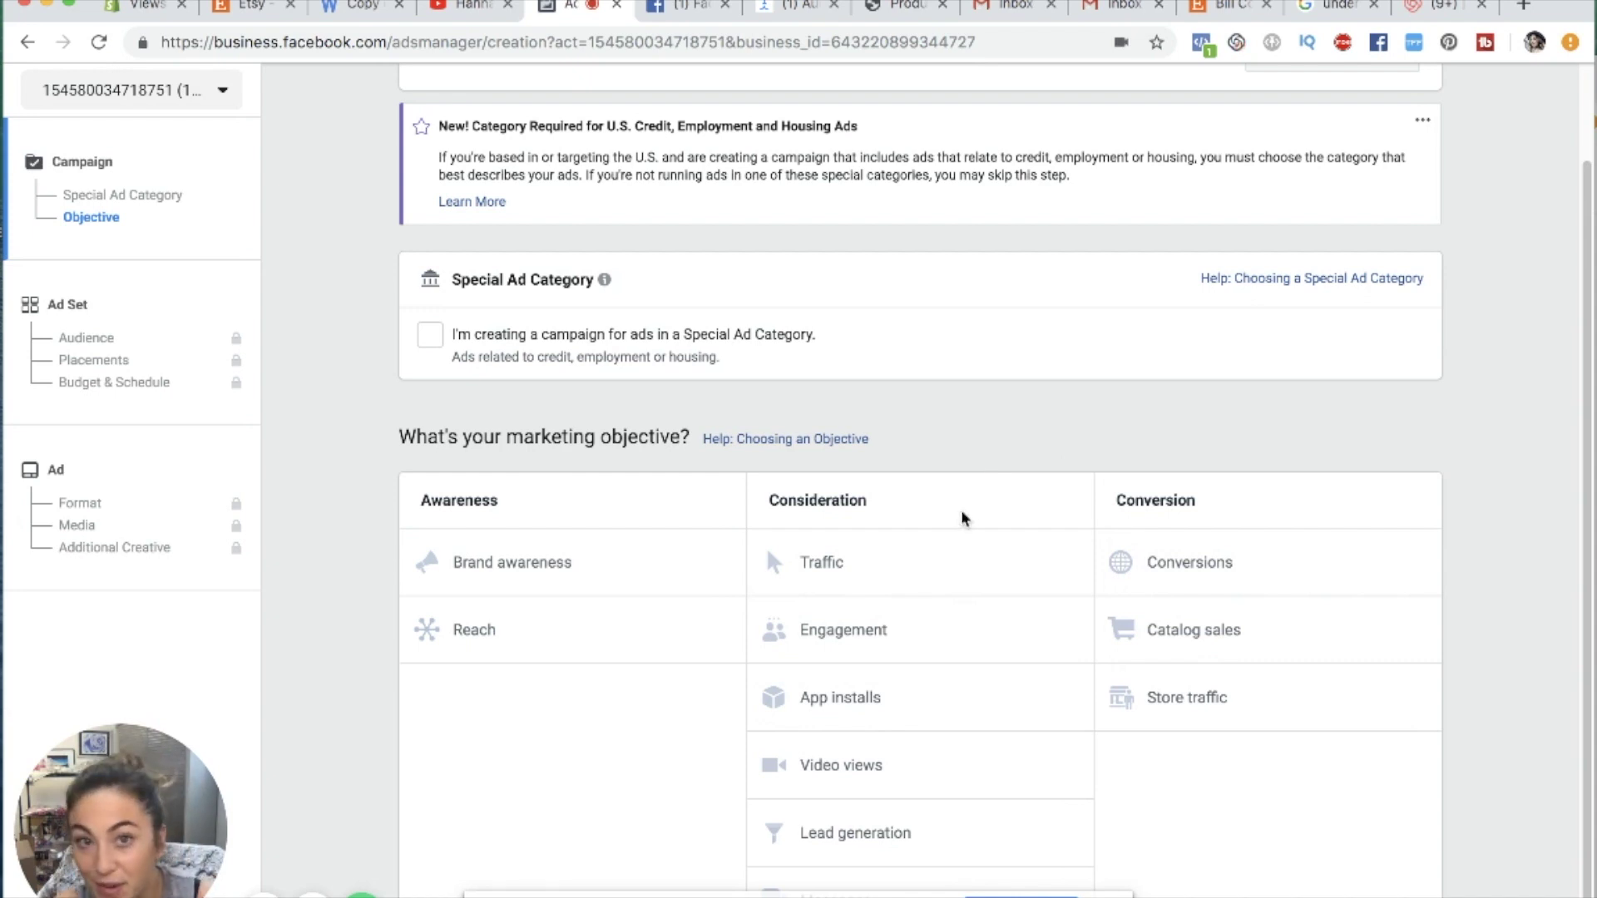
pyautogui.moveTo(1072, 573)
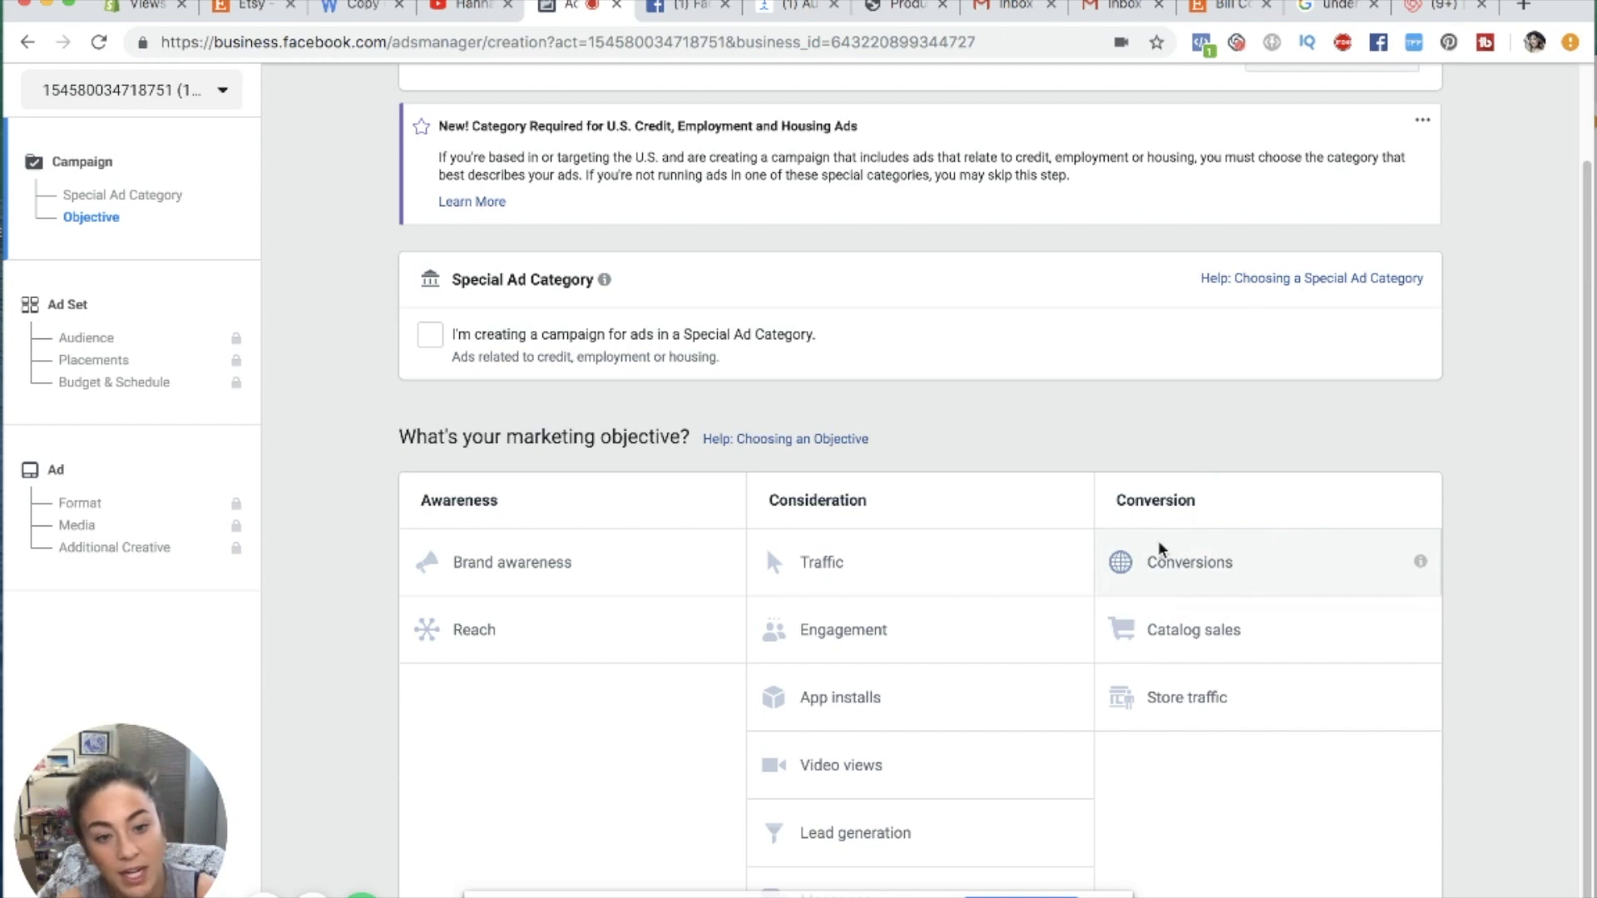
pyautogui.click(1419, 560)
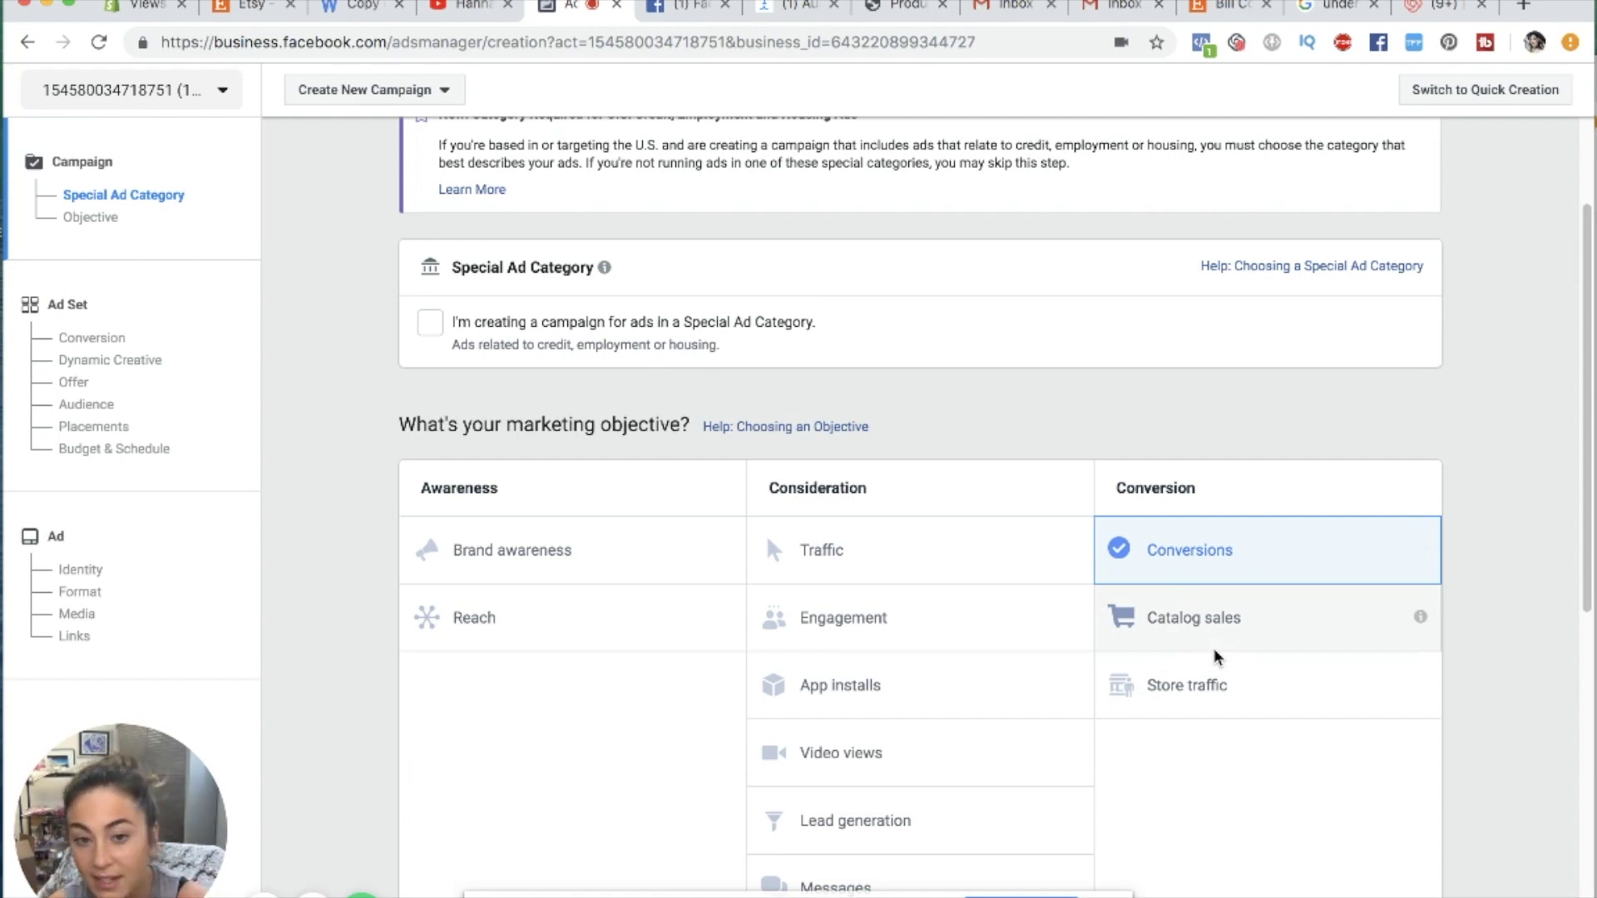
pyautogui.scroll(-3, 1171, 740)
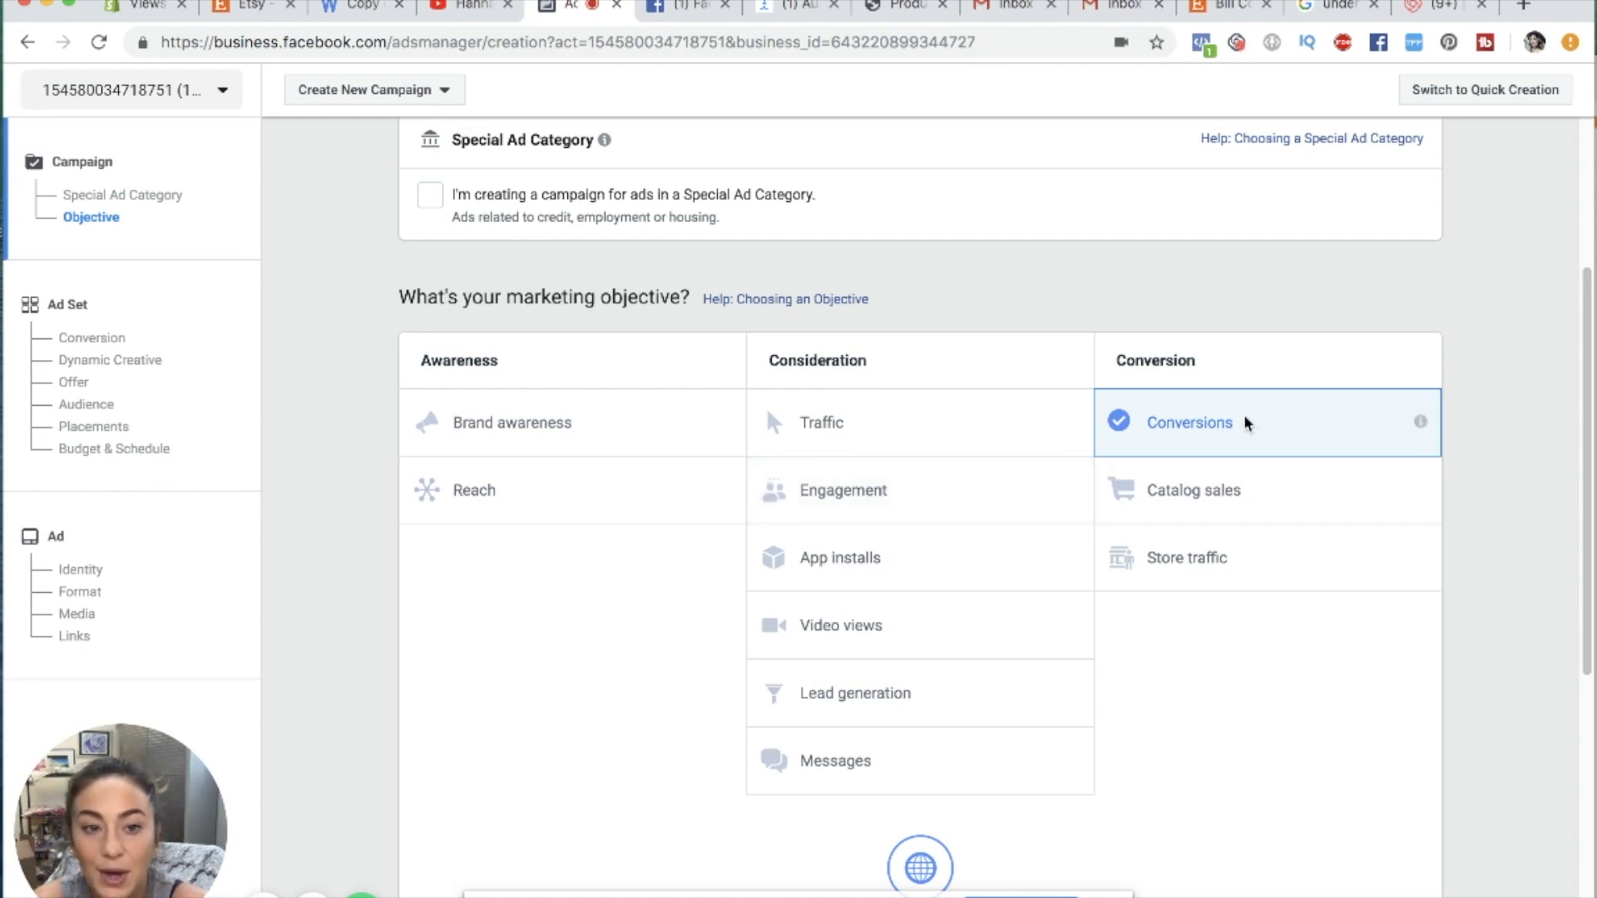
# - Name the Conversions campaign "Test Example"
pyautogui.moveTo(1406, 888)
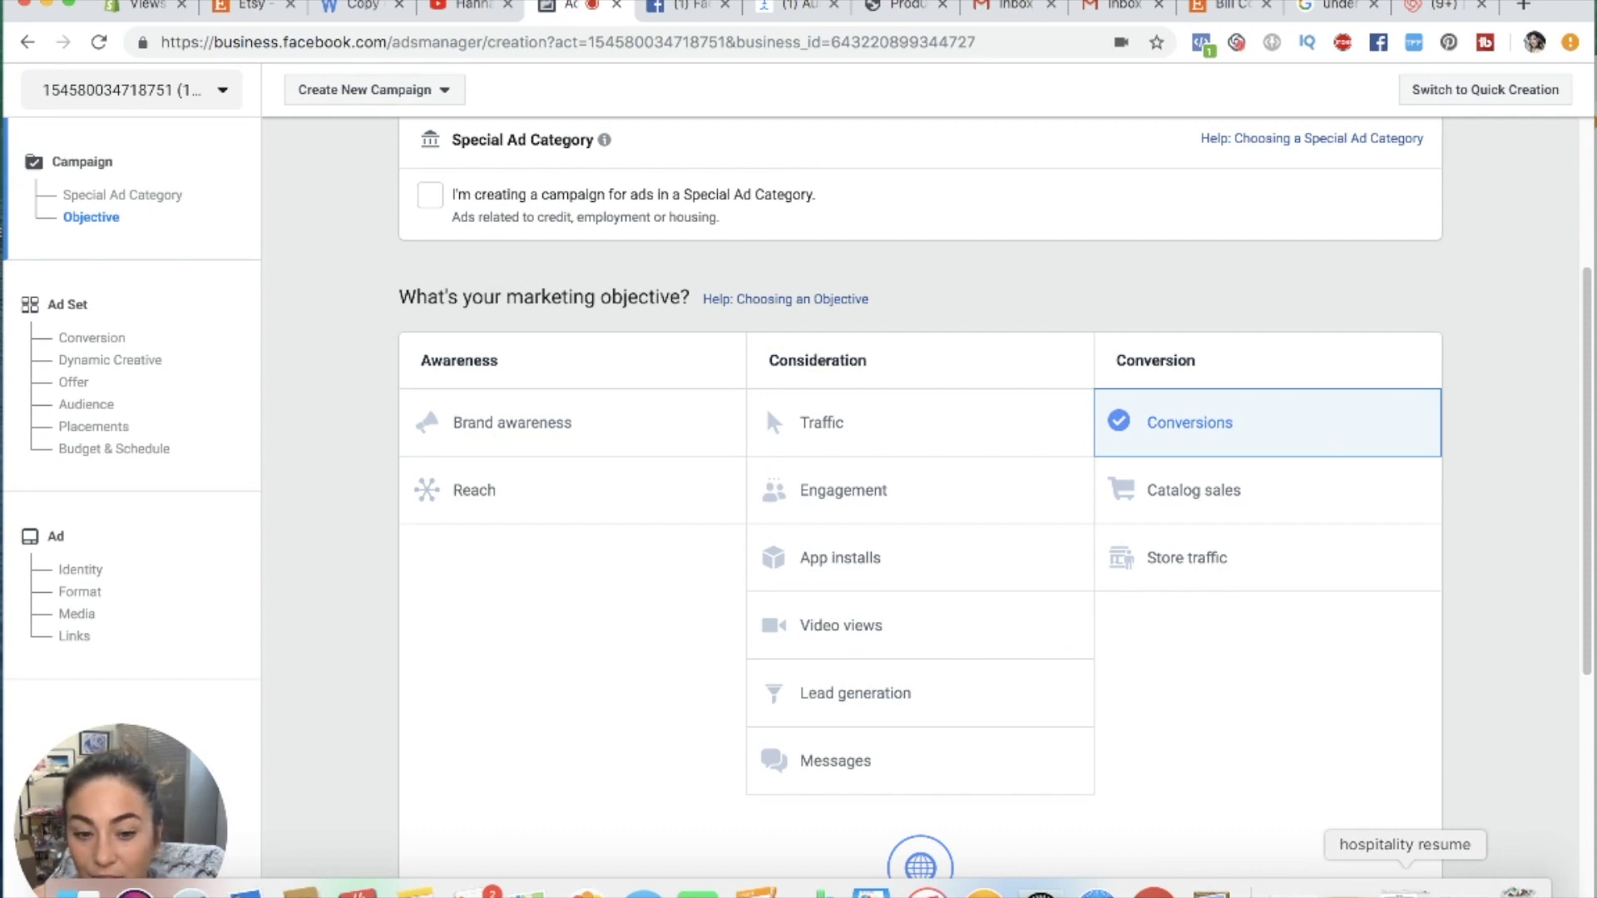
pyautogui.scroll(-6, 1387, 625)
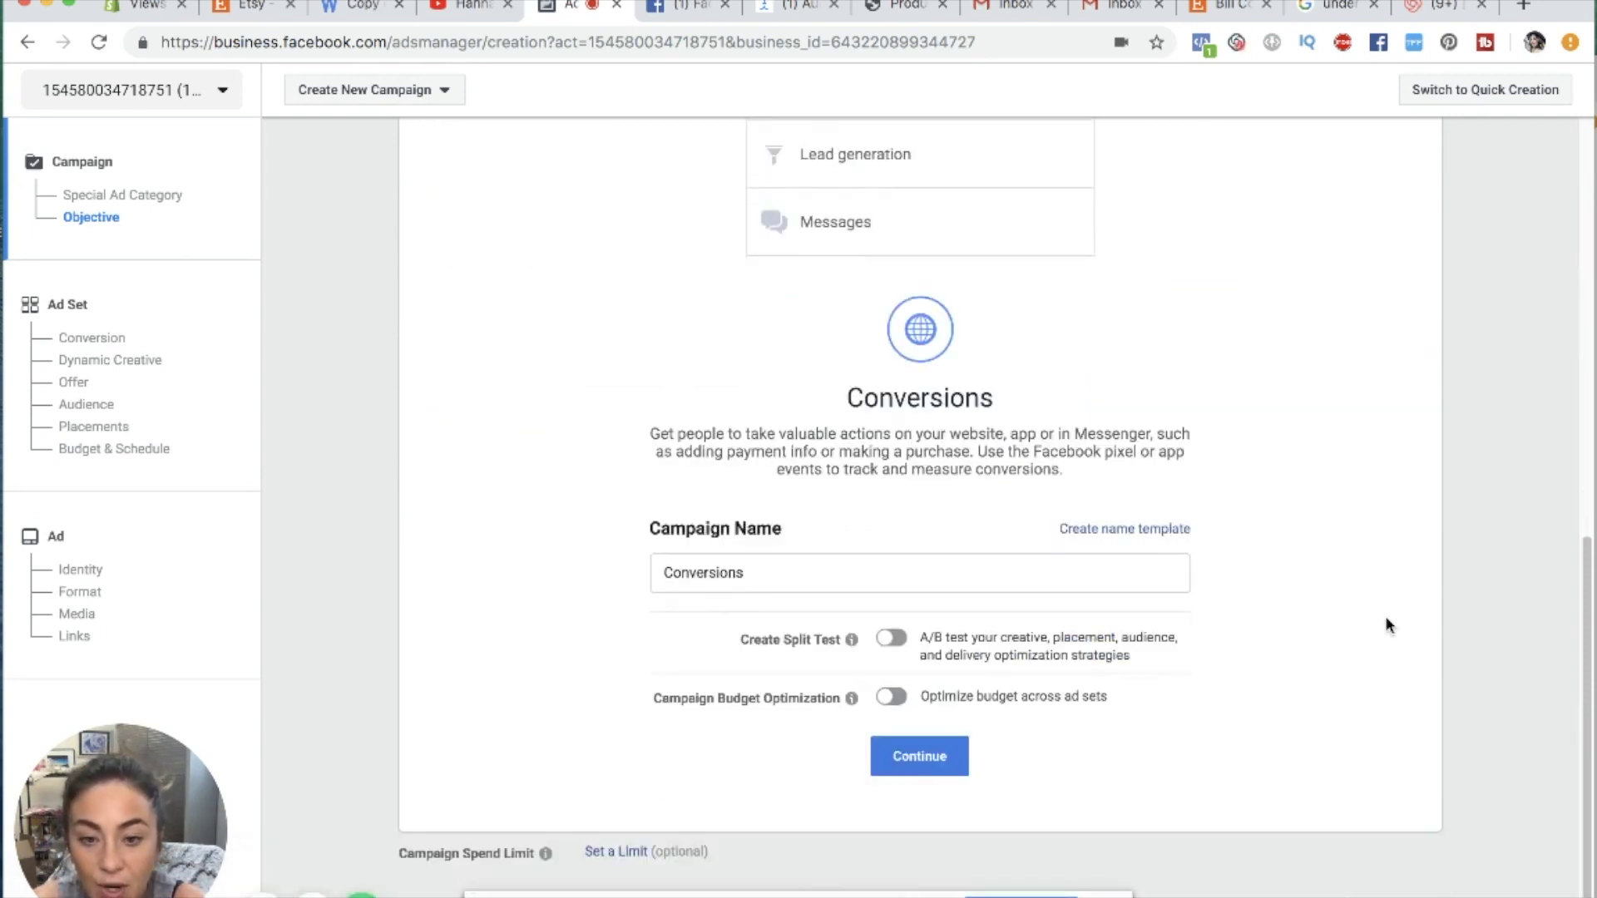
pyautogui.doubleClick(895, 569)
pyautogui.write('Test Ec')
pyautogui.press('BackSpace')
pyautogui.write('xample')
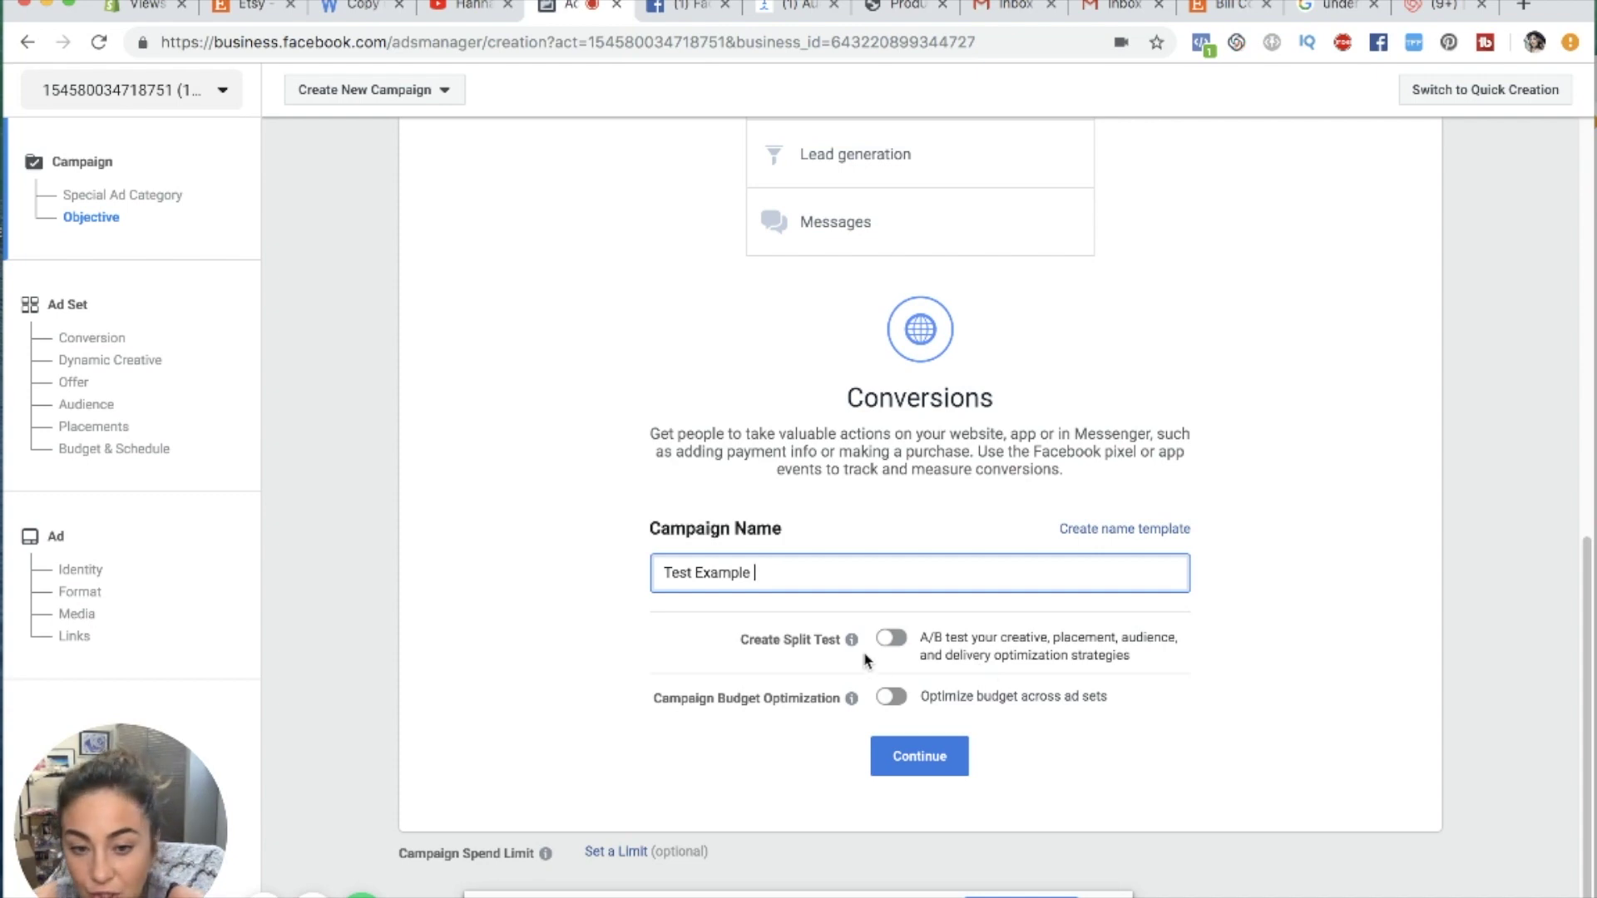
# - Enable the split test option to view its testable variables and disable it again
pyautogui.moveTo(852, 645)
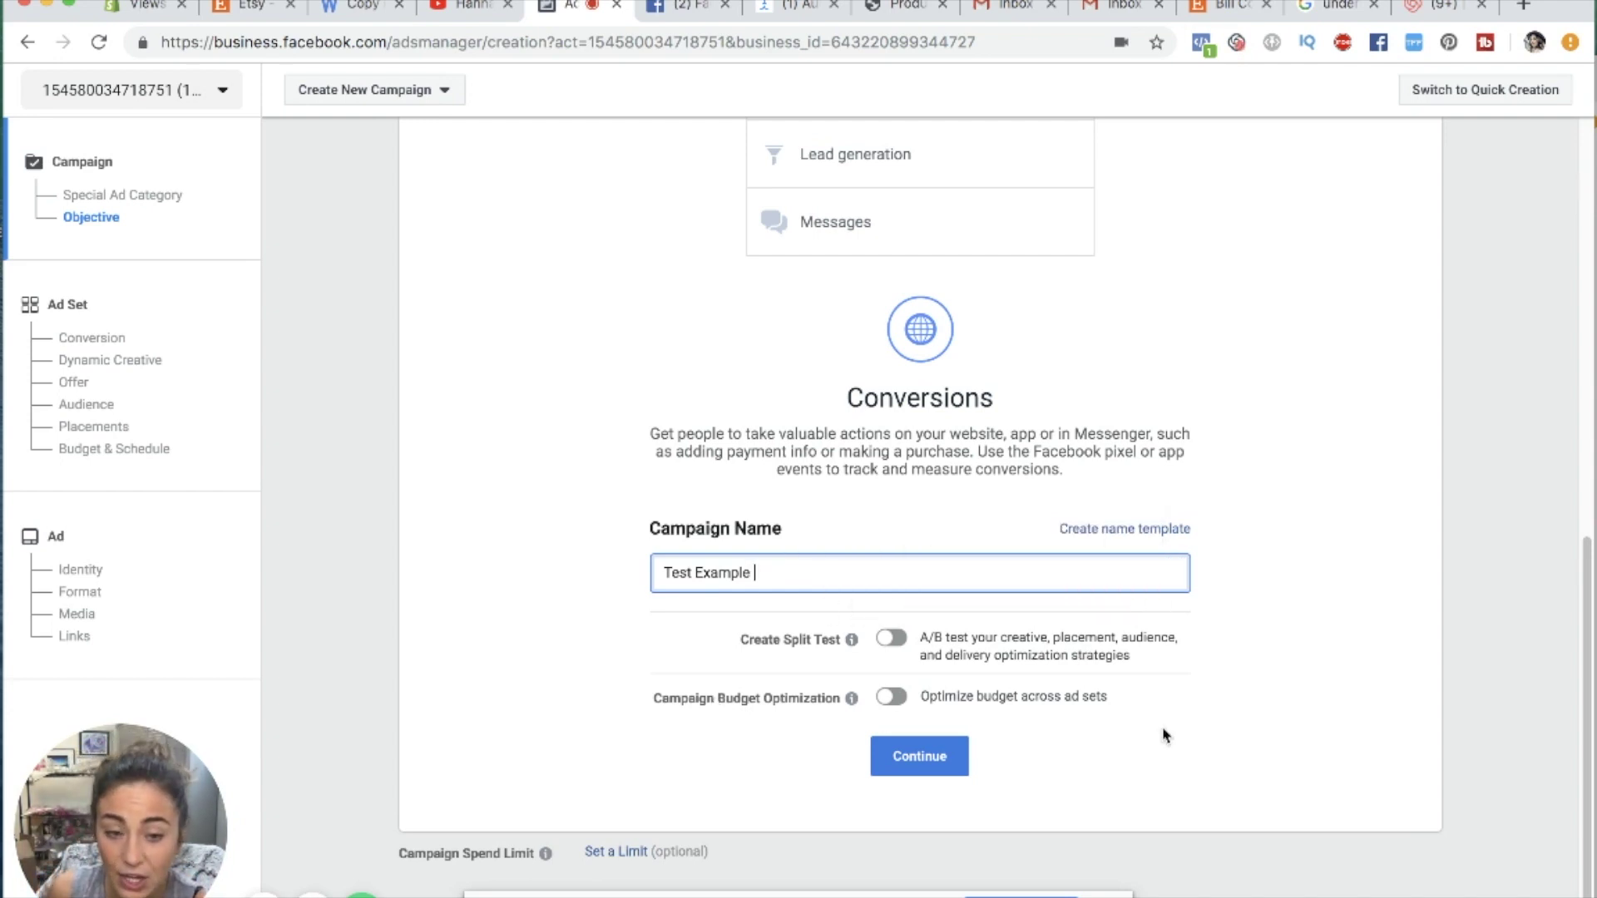
pyautogui.click(891, 640)
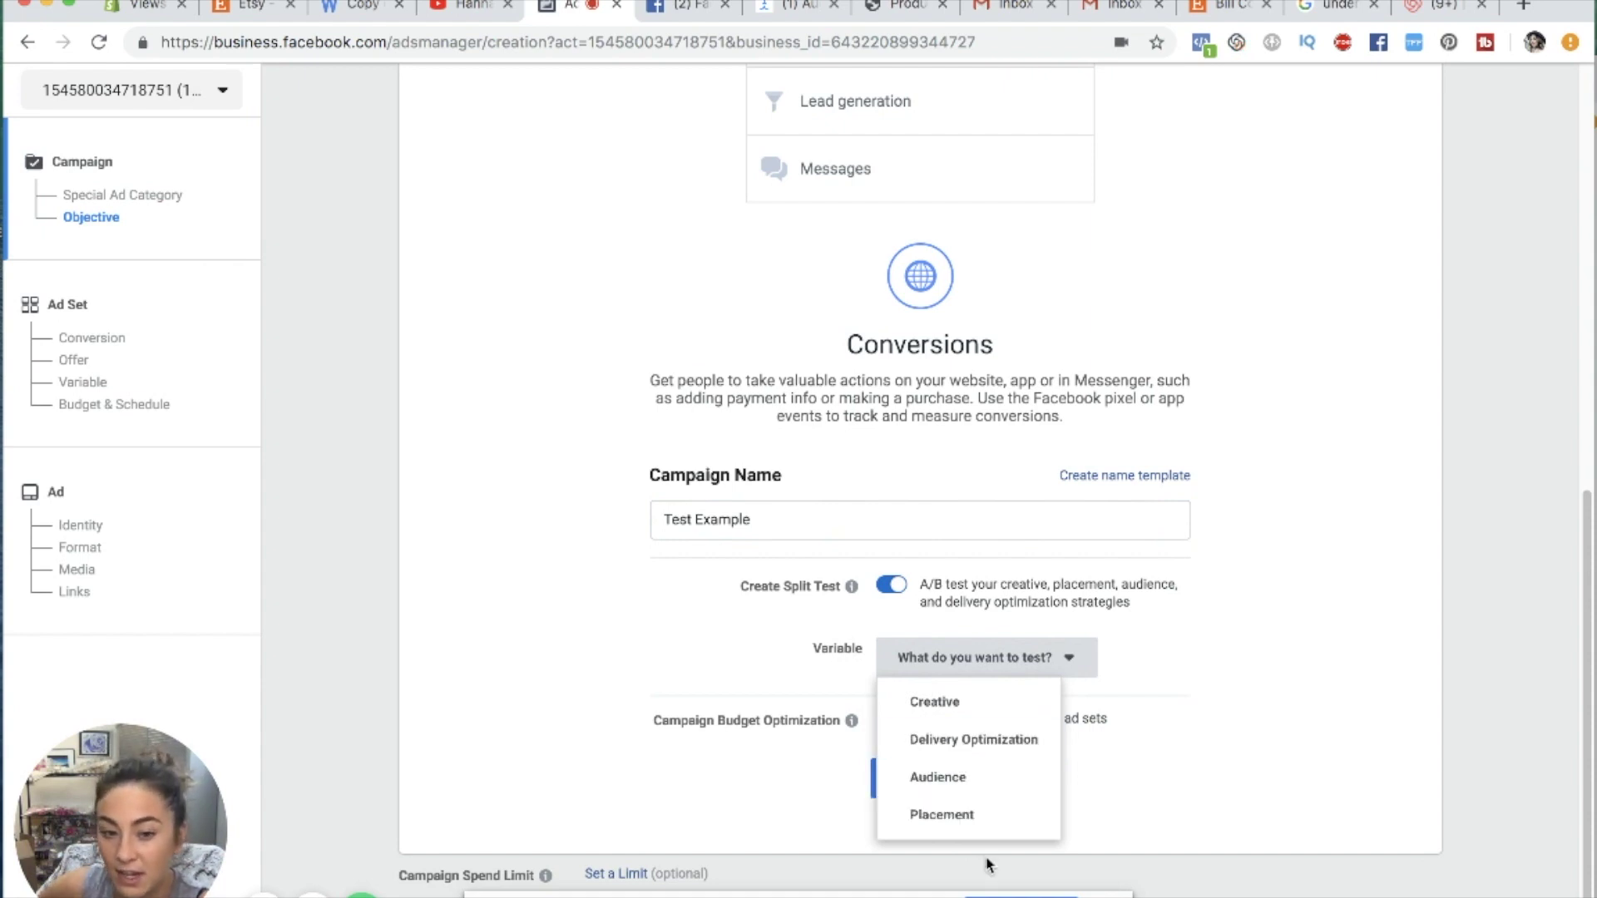
pyautogui.click(1285, 677)
pyautogui.click(887, 586)
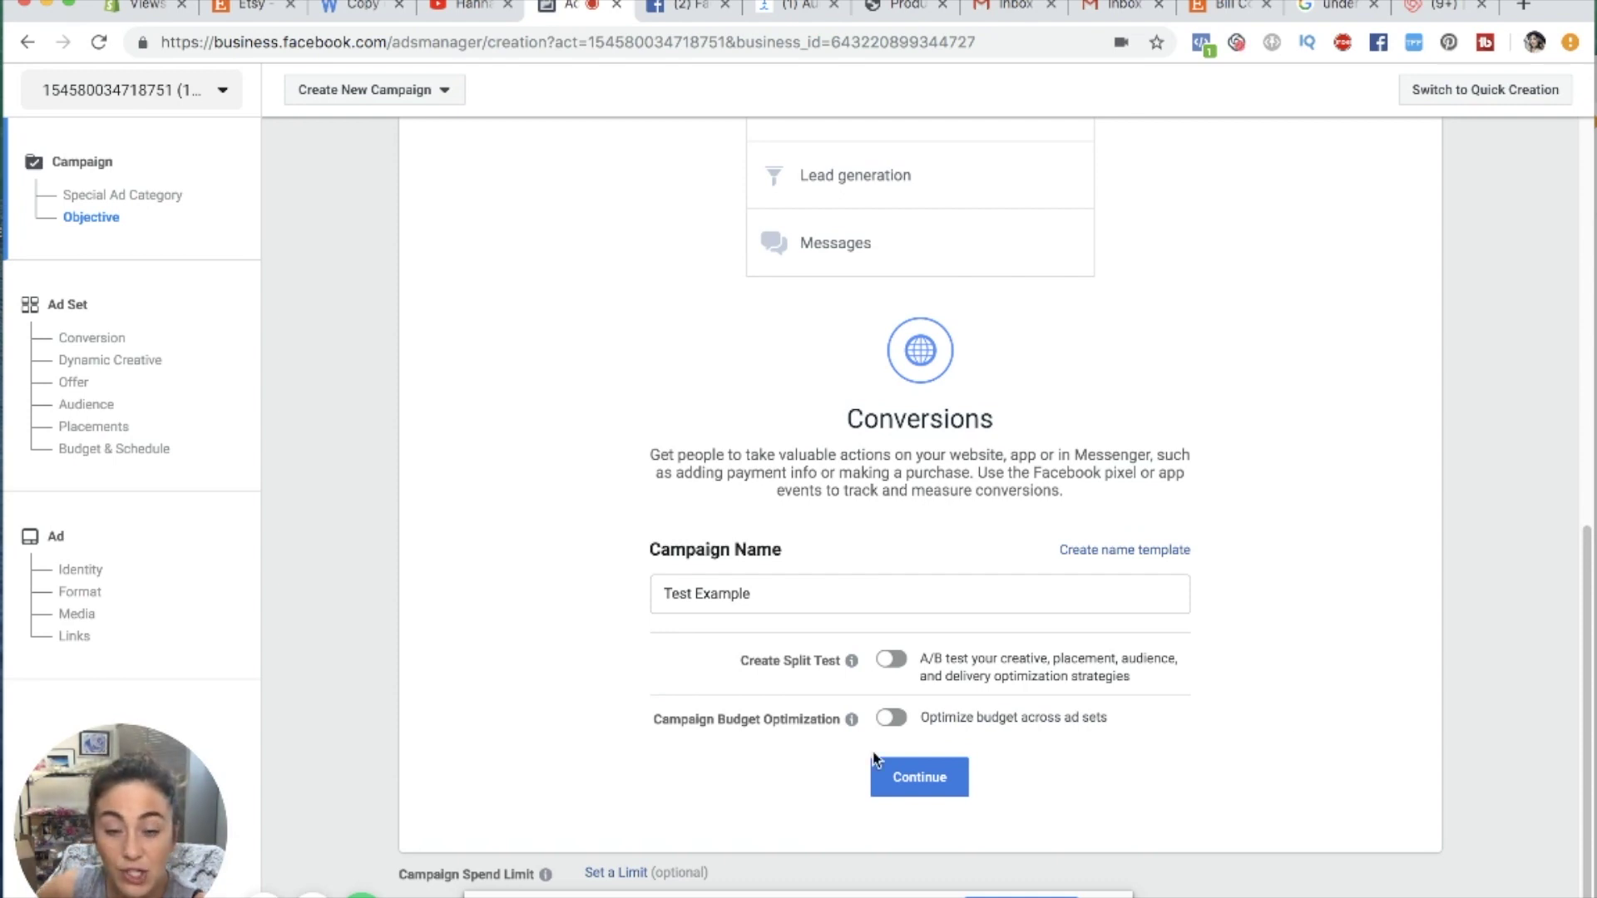
# - Continue to the ad set settings and look over the website conversion events
pyautogui.scroll(2, 1327, 285)
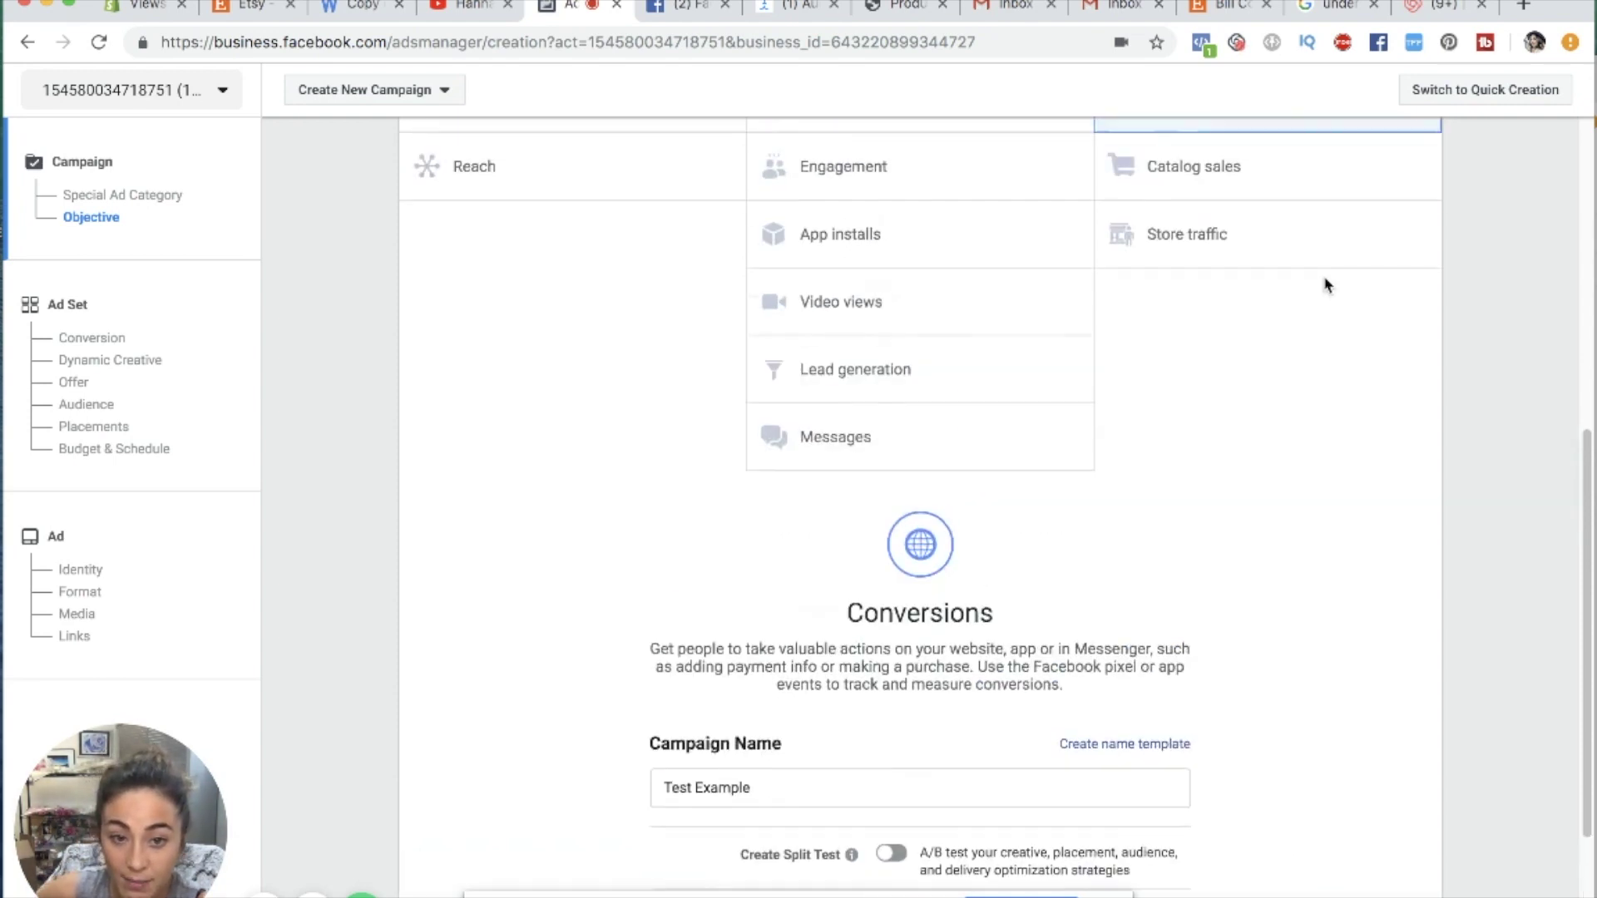
pyautogui.scroll(-3, 1328, 285)
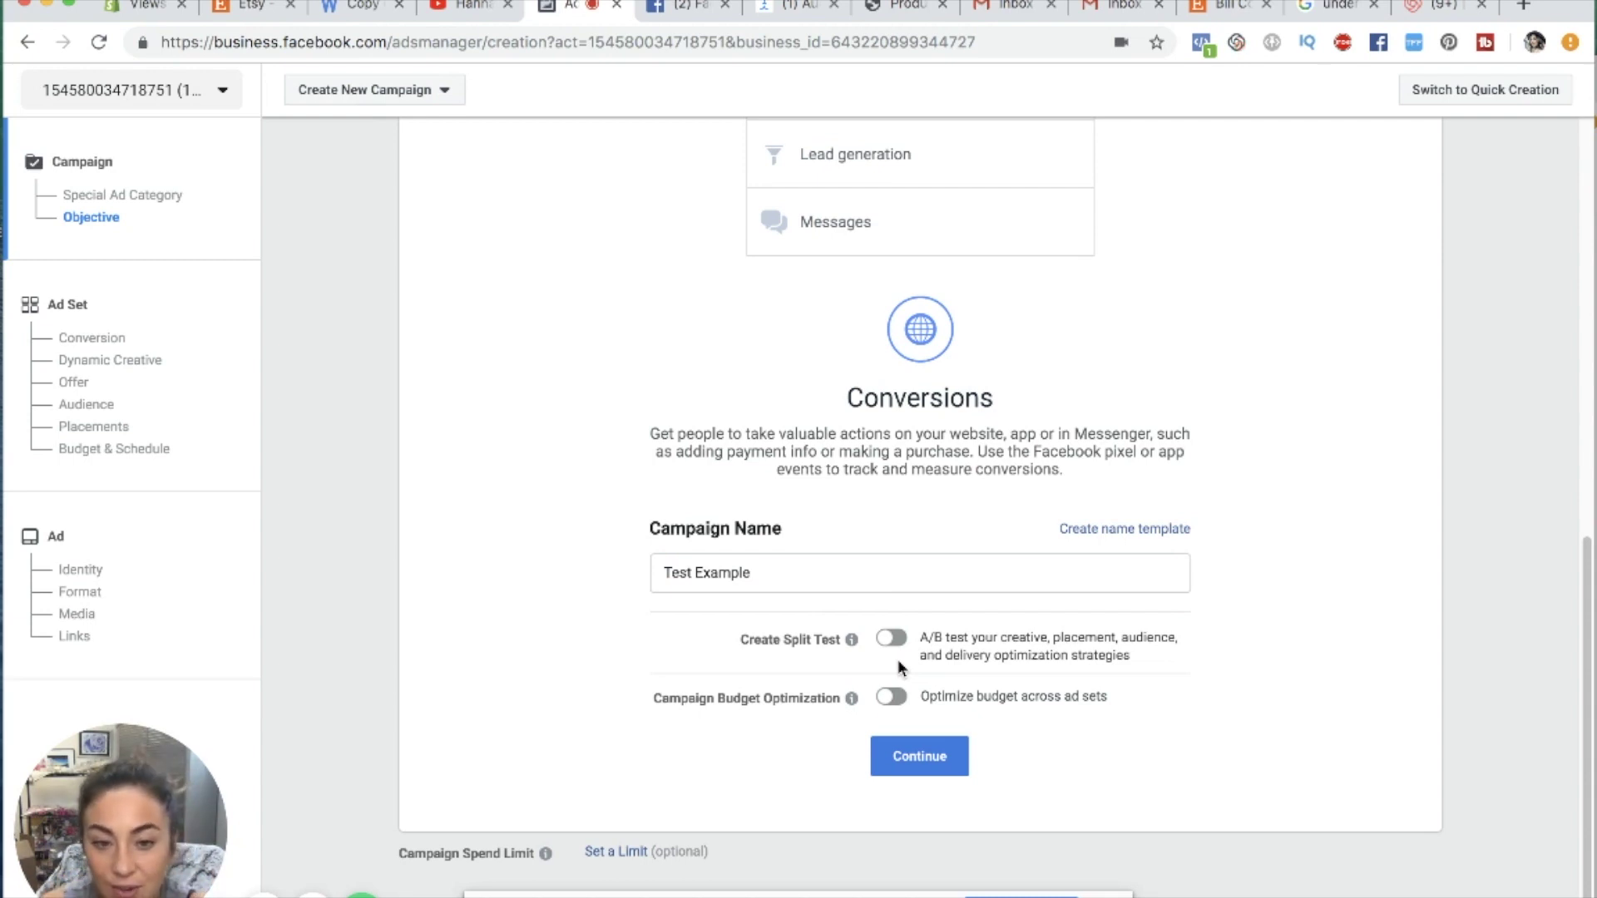
pyautogui.click(905, 755)
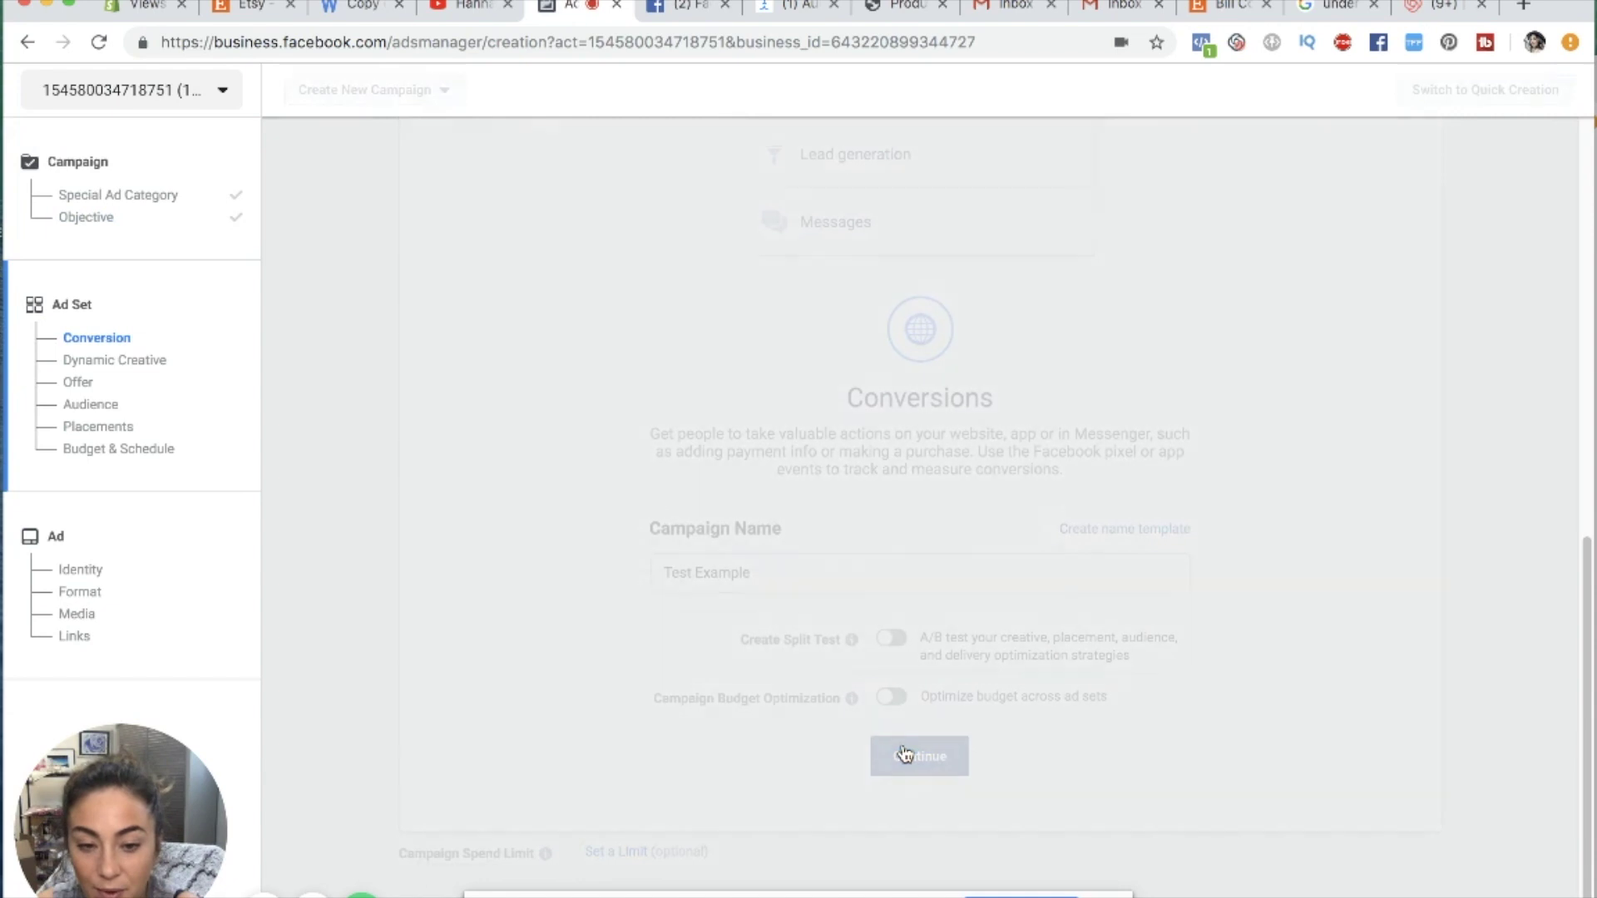
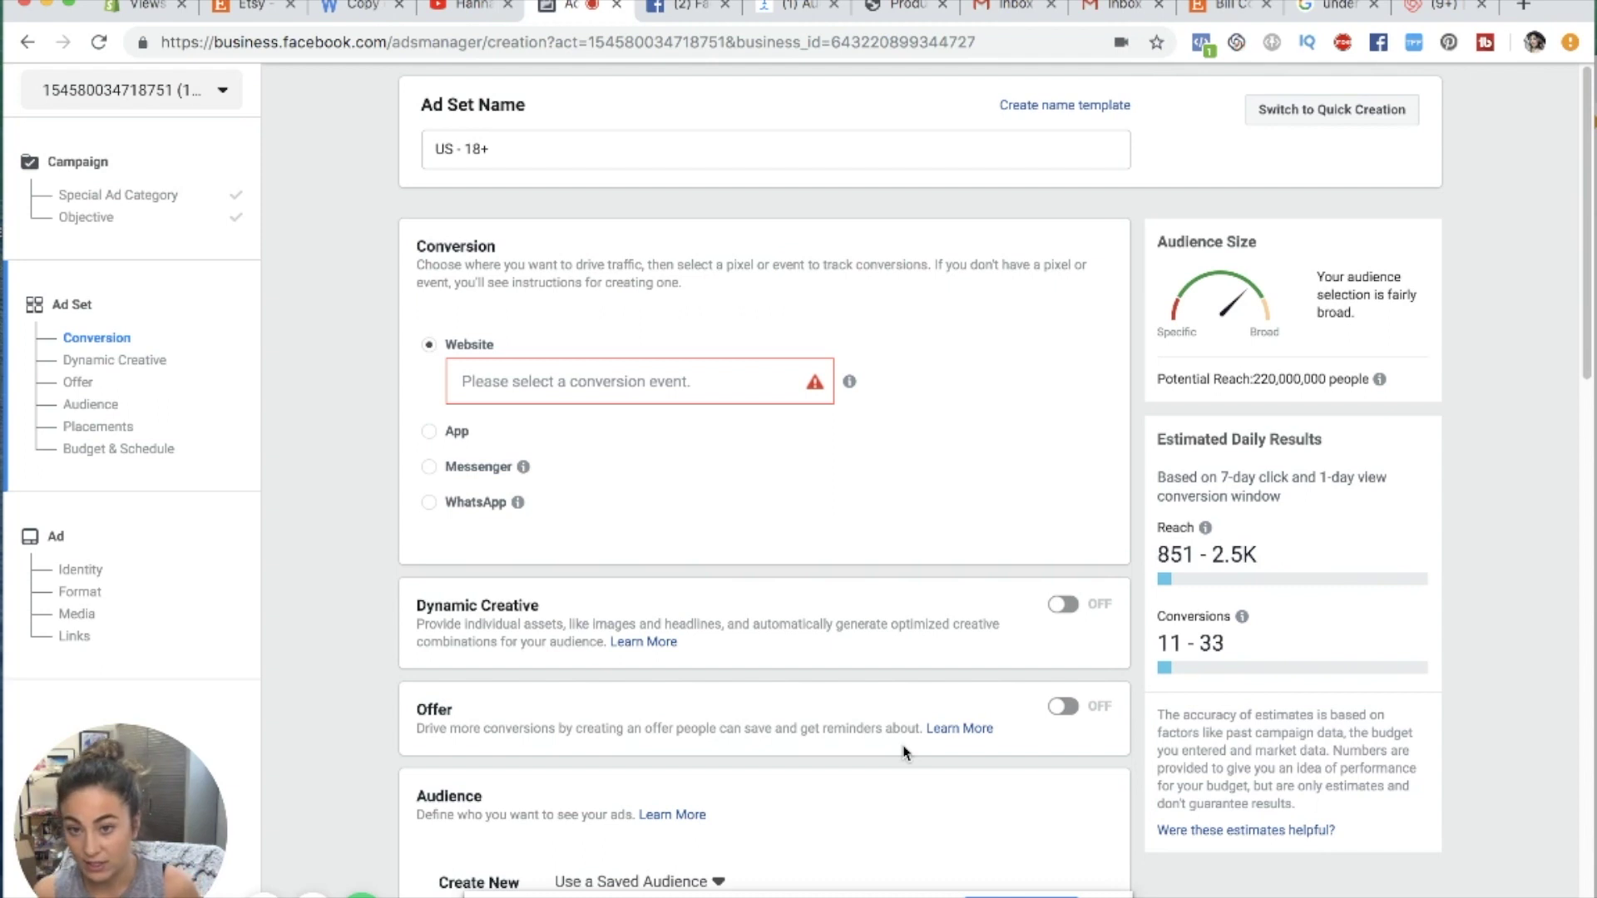
pyautogui.click(580, 382)
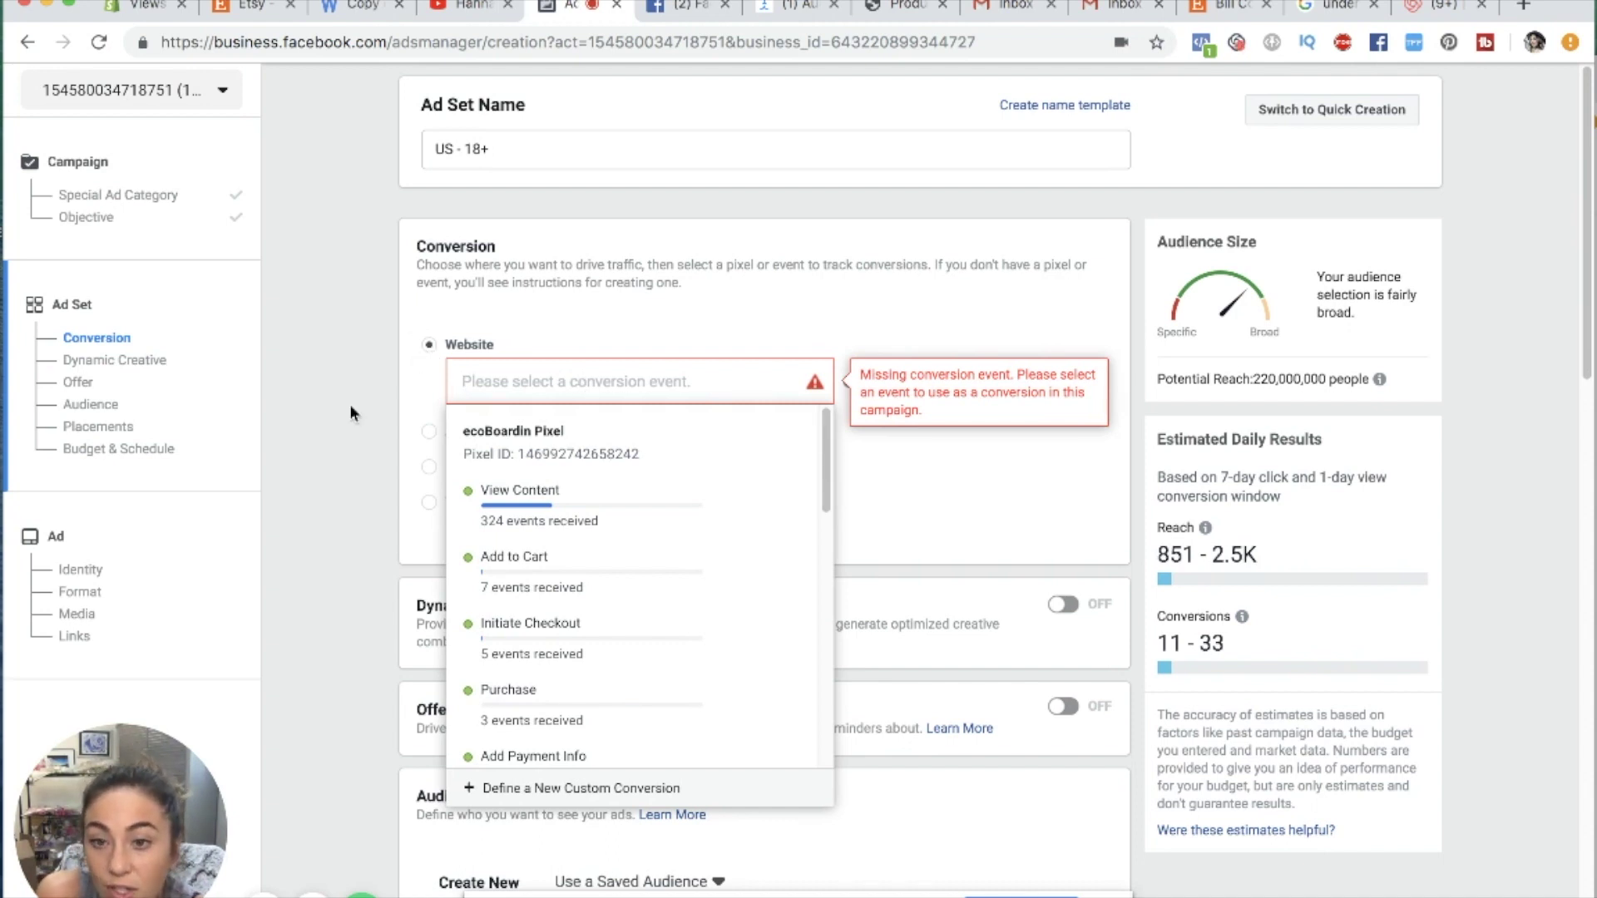
pyautogui.click(830, 293)
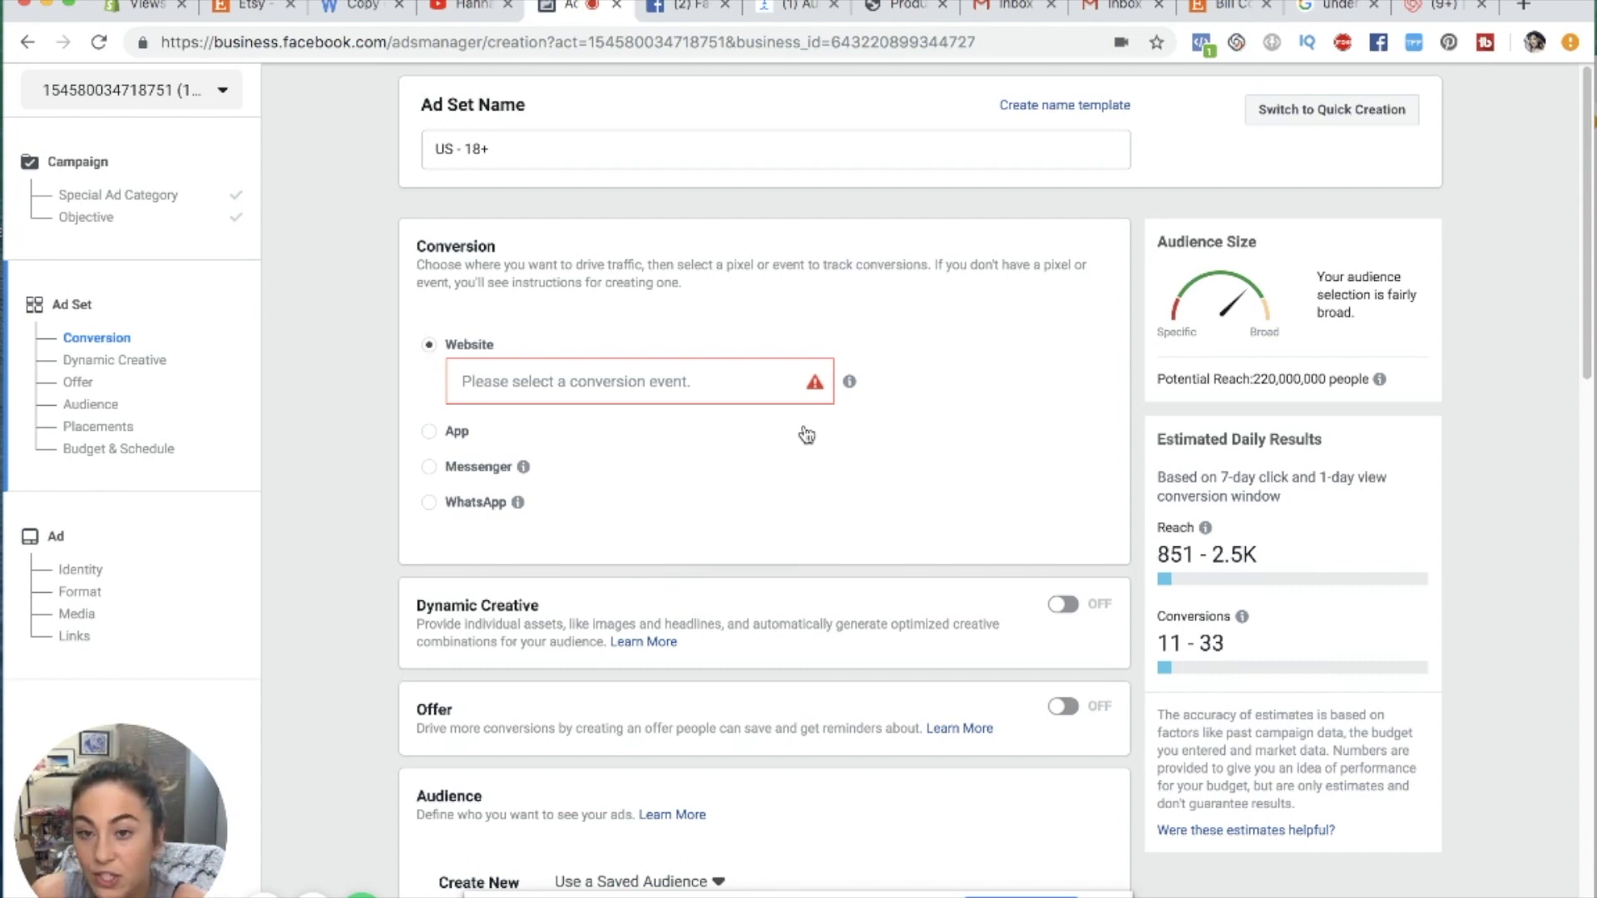
# - Switch the campaign objective to Traffic and review the ad set's traffic destination and audience settings
pyautogui.click(86, 217)
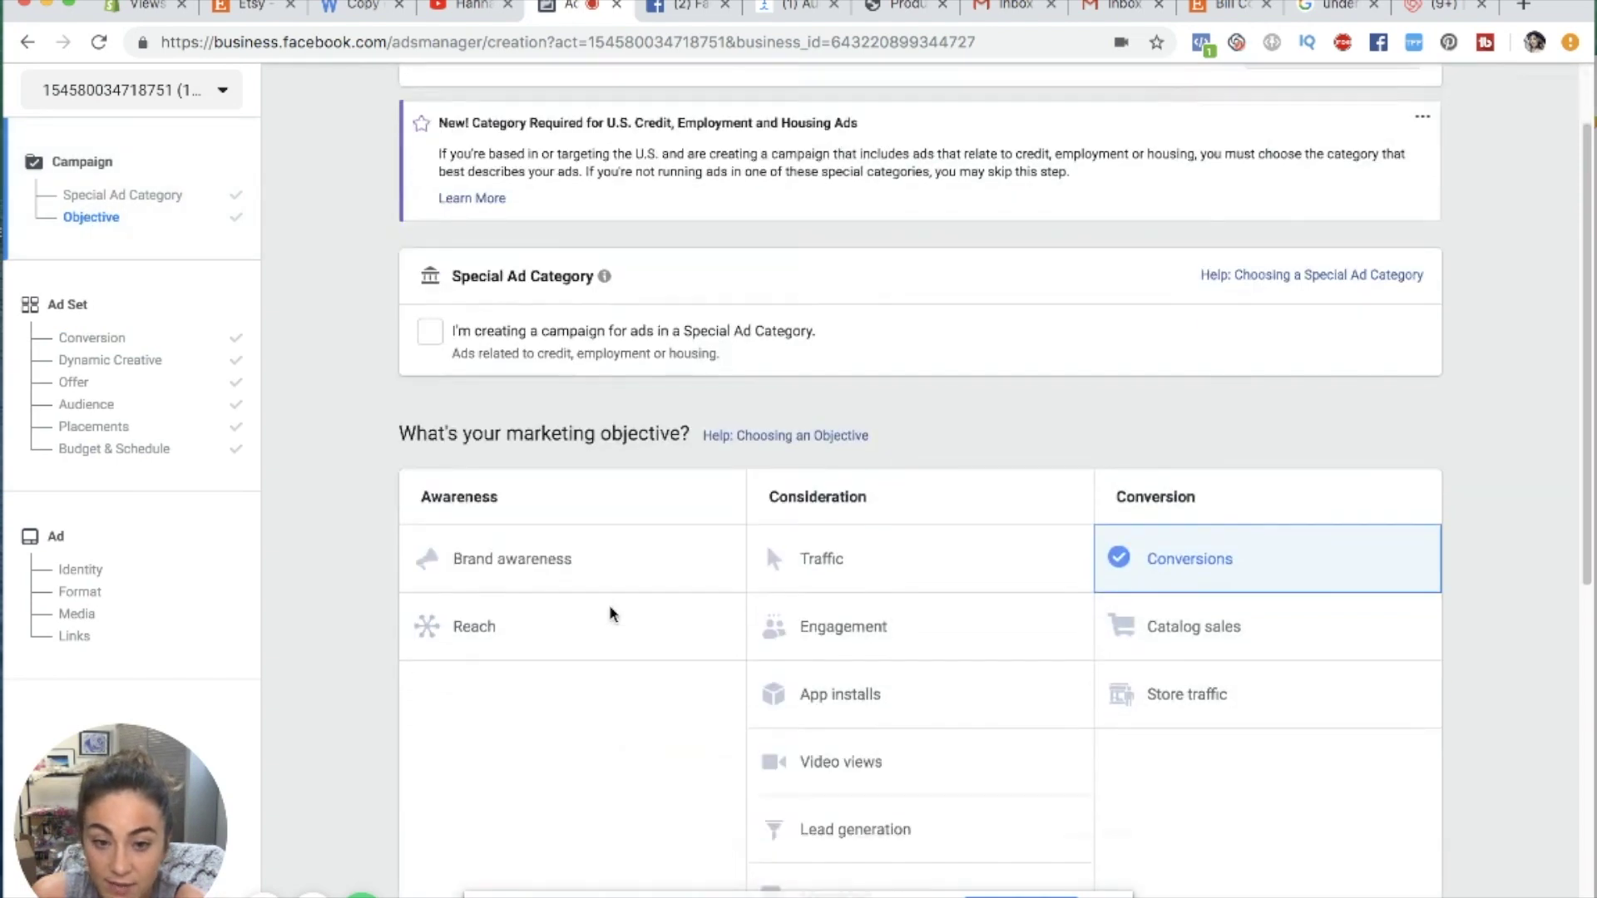
pyautogui.click(898, 308)
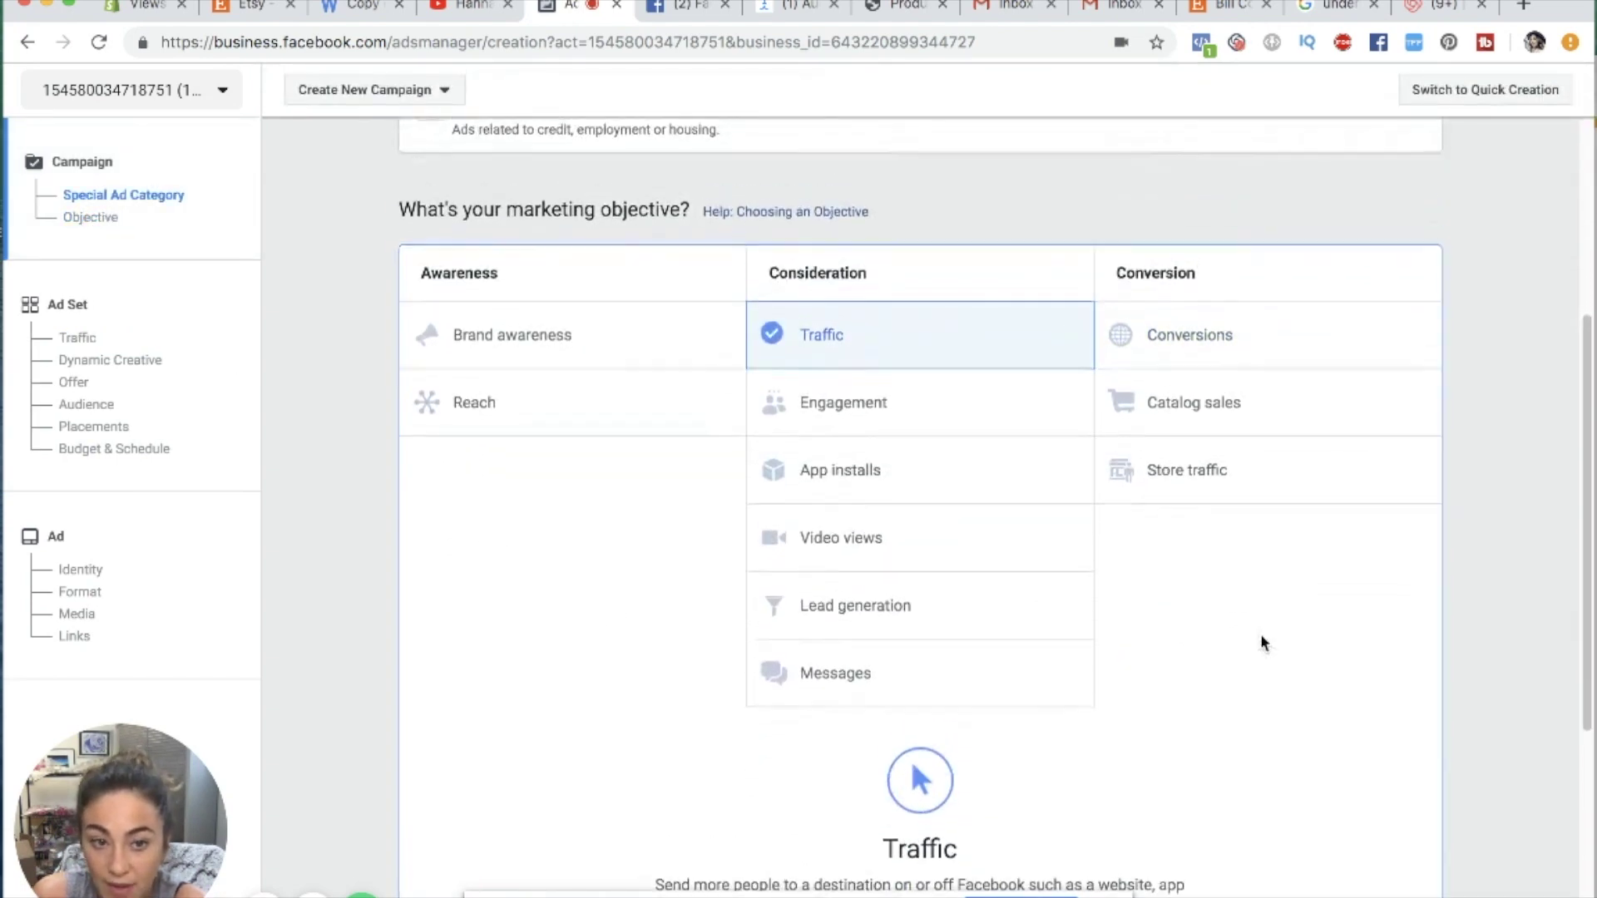
pyautogui.click(945, 759)
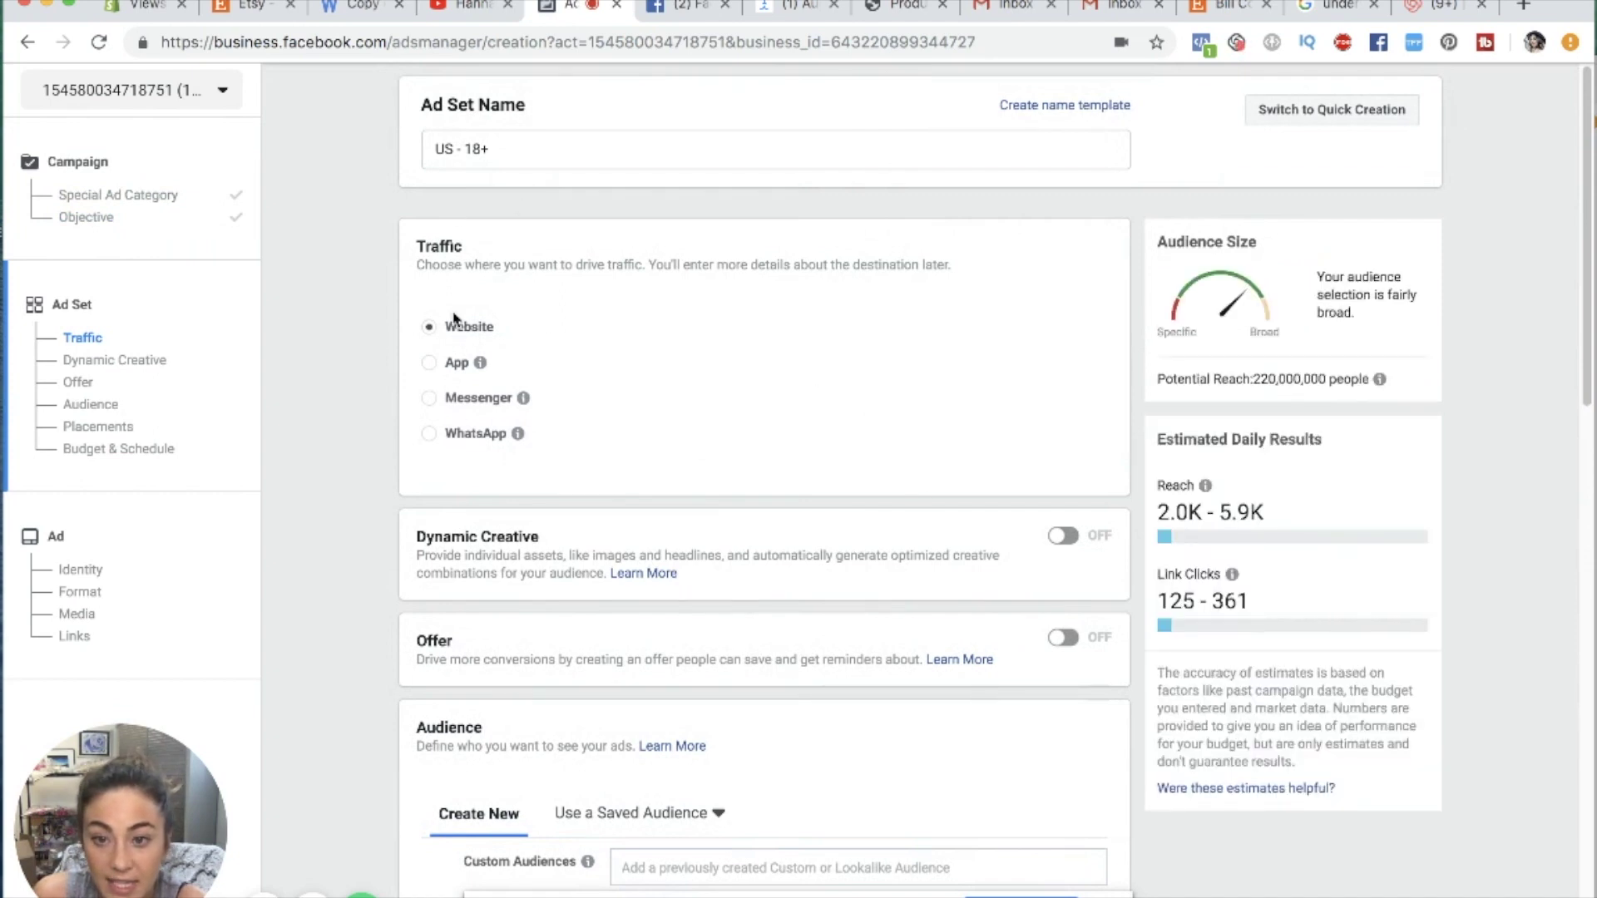
pyautogui.moveTo(480, 362)
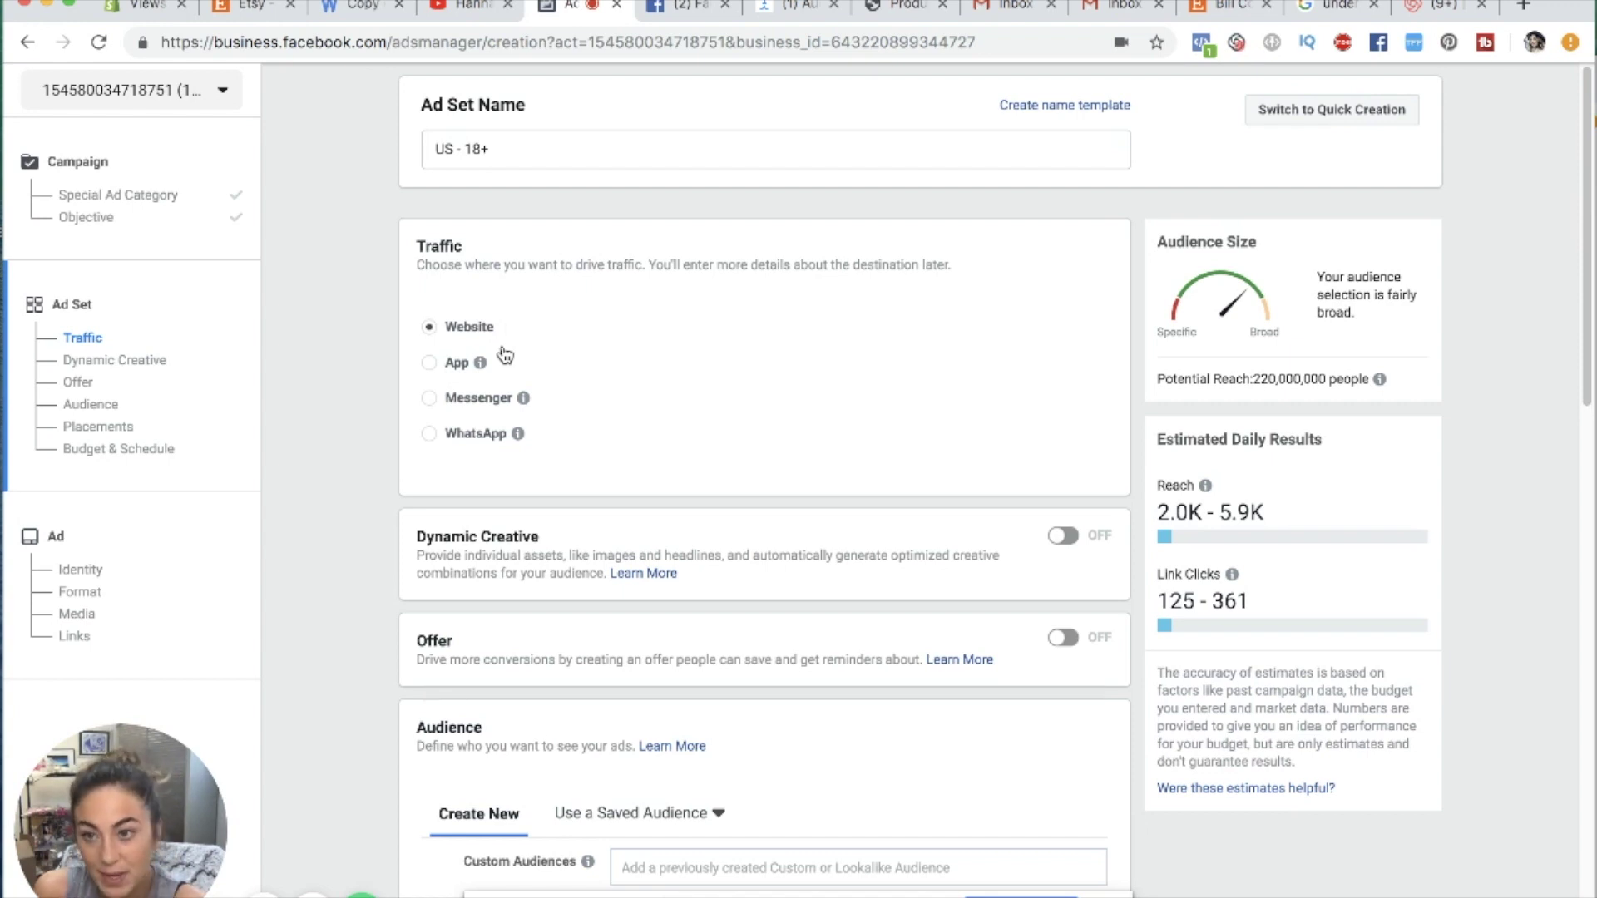
pyautogui.scroll(-7, 382, 323)
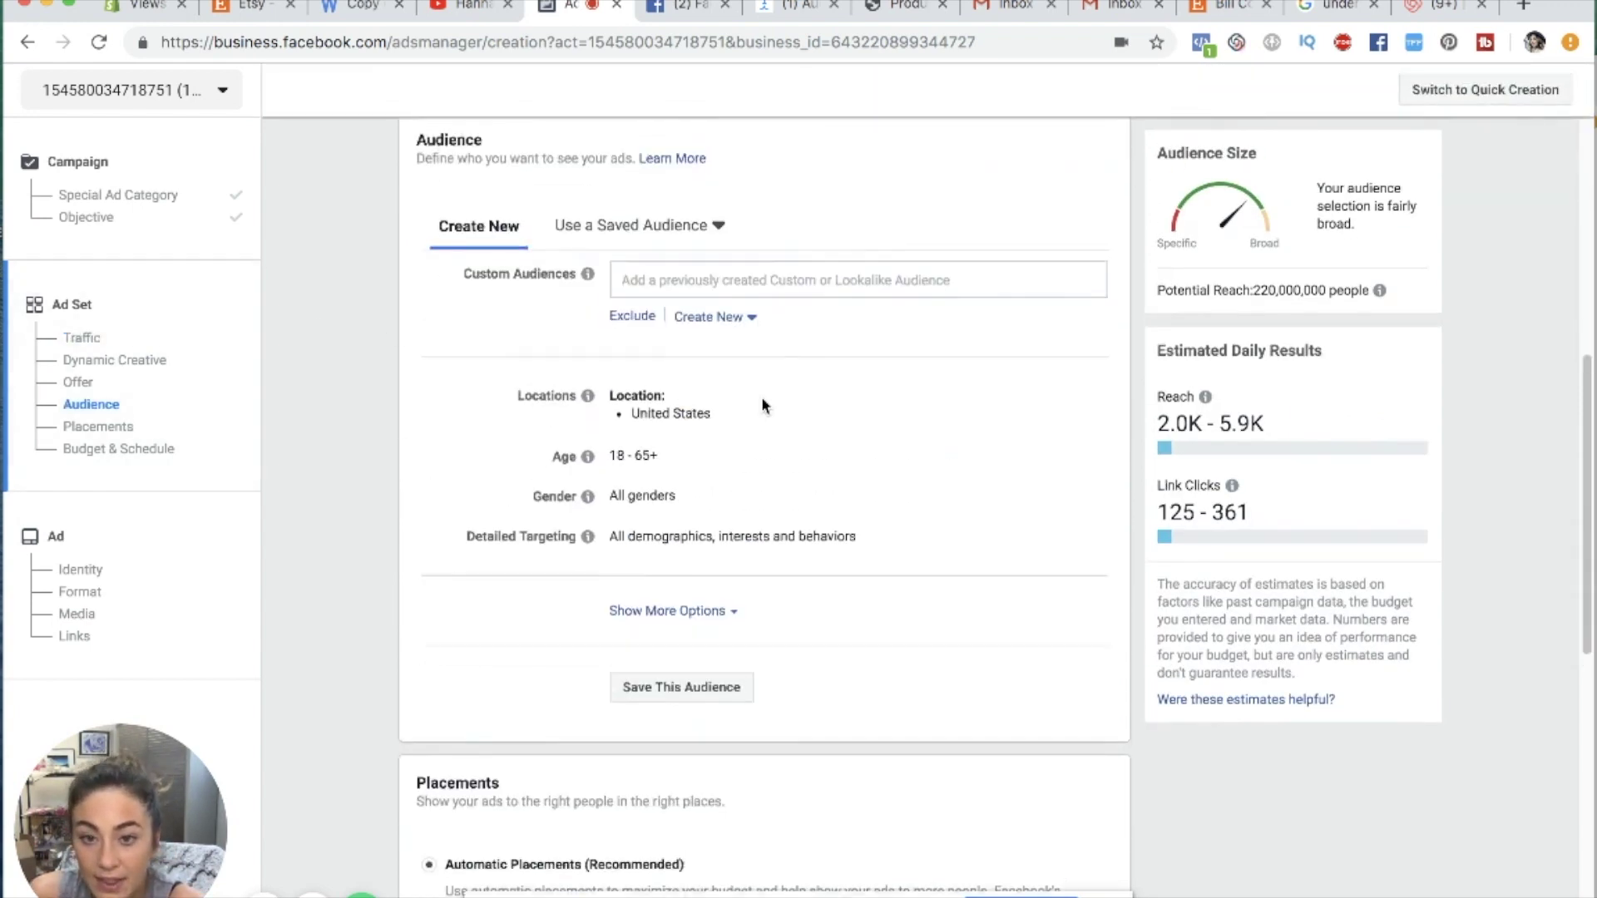
pyautogui.scroll(7, 762, 405)
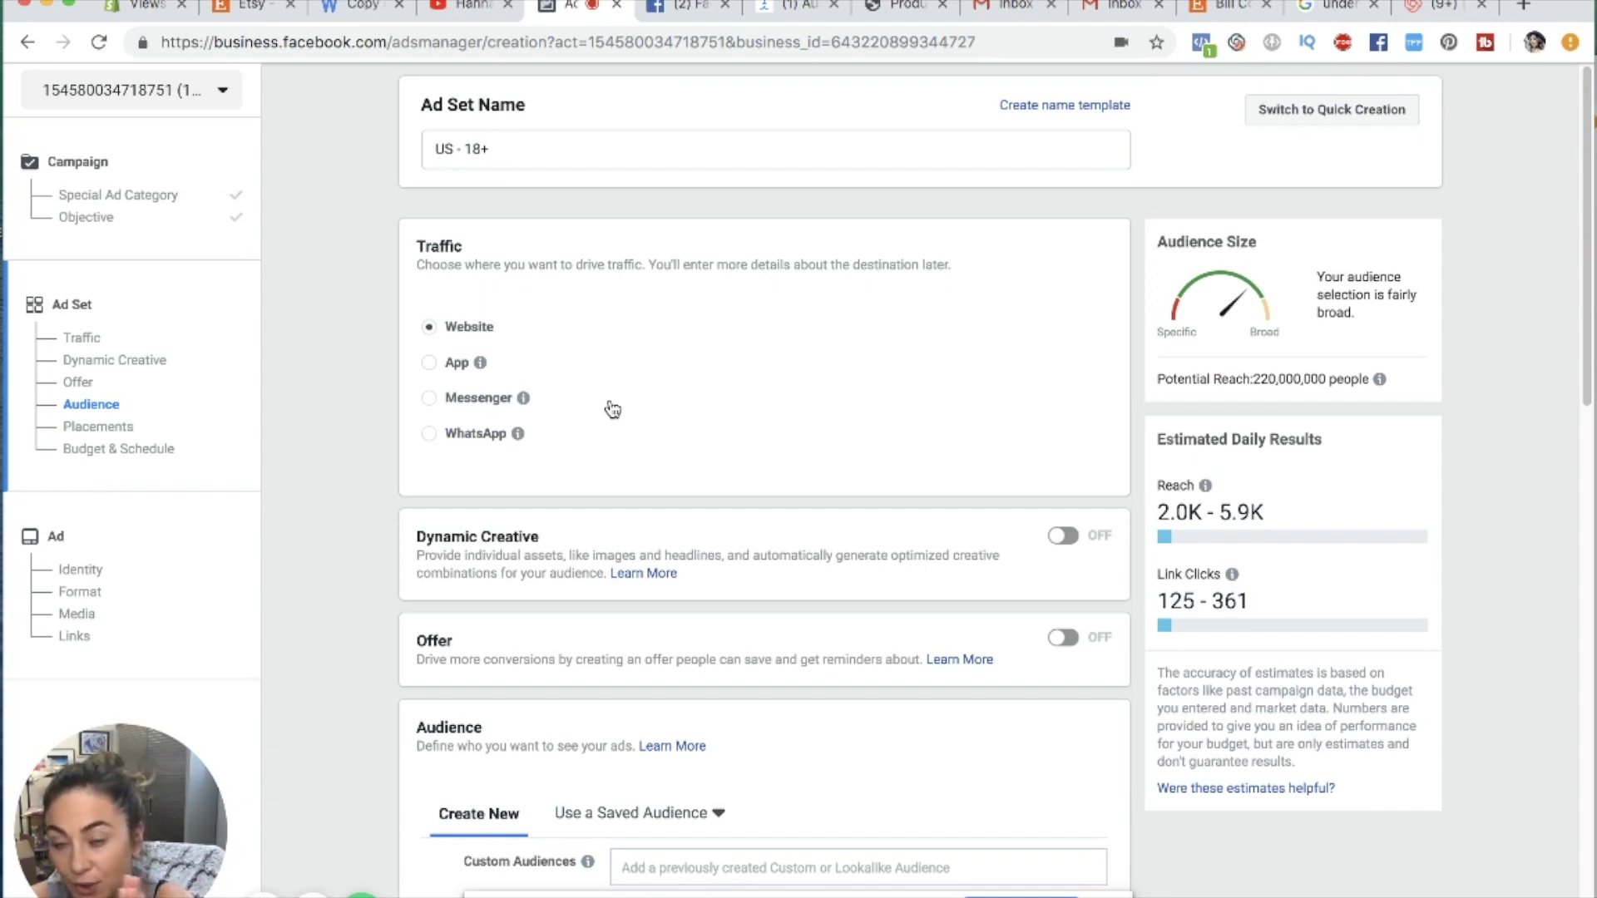
# - Change the campaign objective back to Conversions and continue to the ad set settings
pyautogui.click(98, 217)
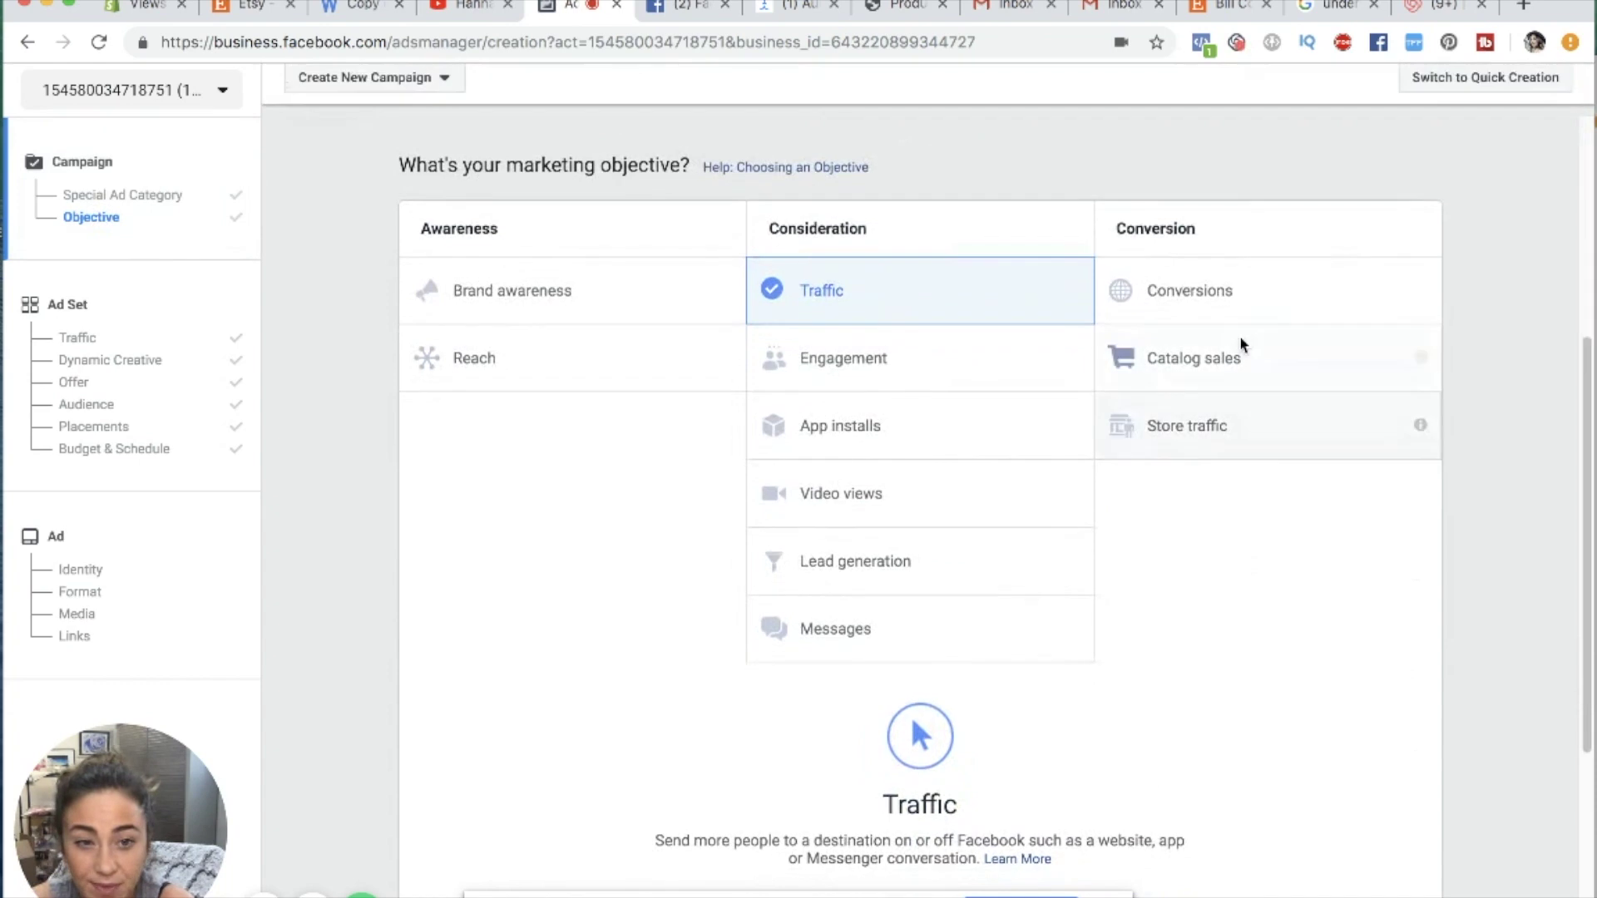
pyautogui.click(1254, 316)
pyautogui.scroll(-5, 1106, 549)
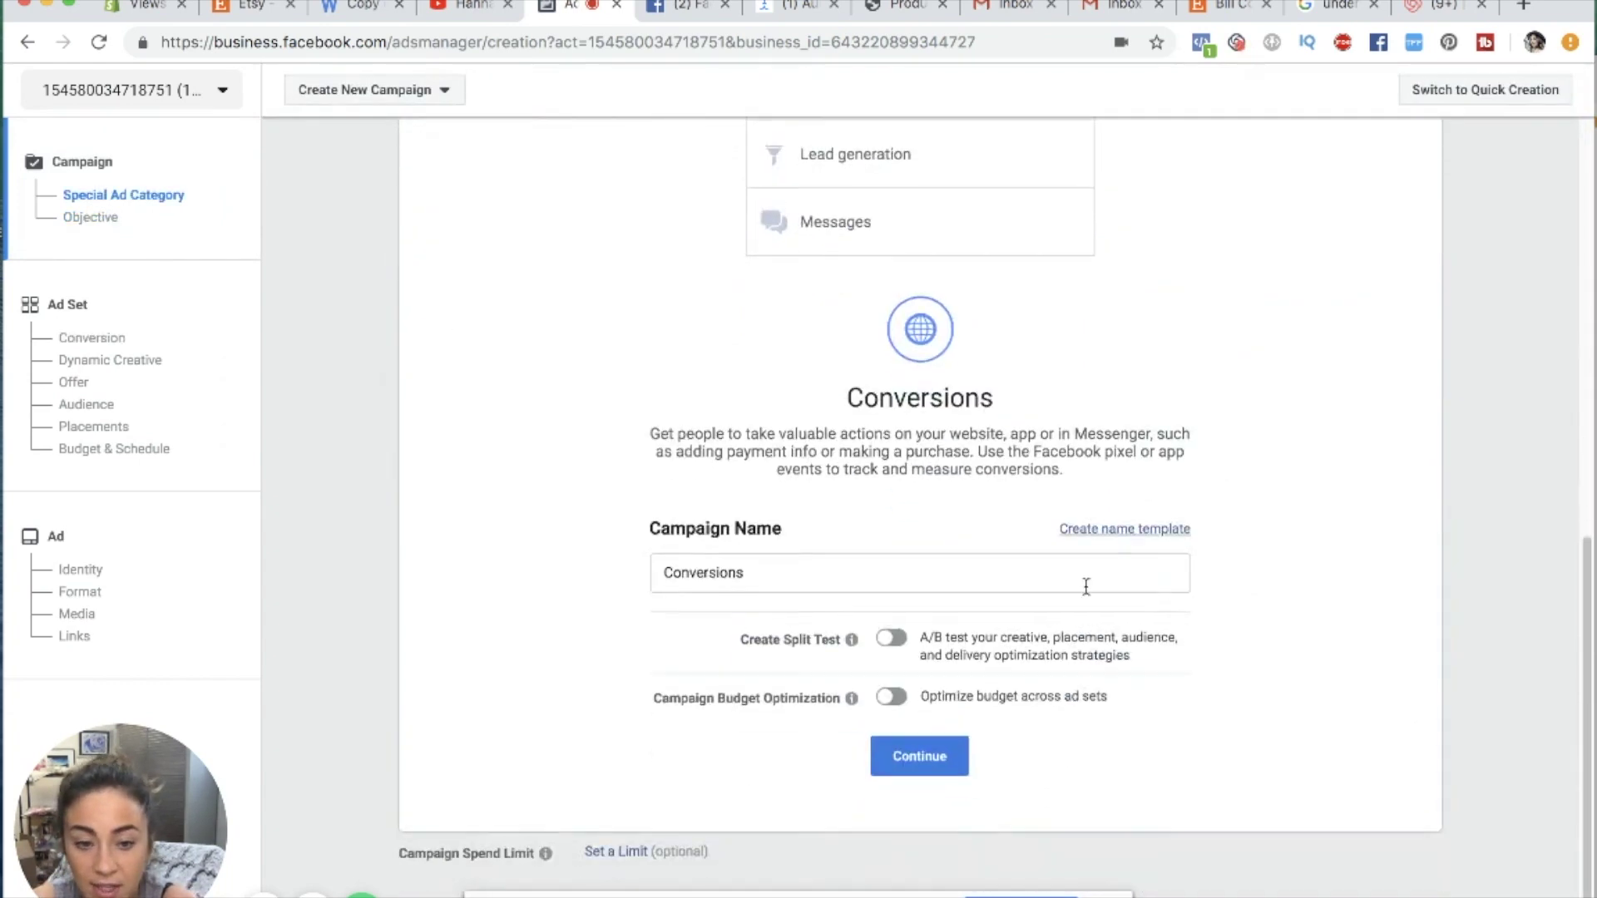
pyautogui.click(918, 760)
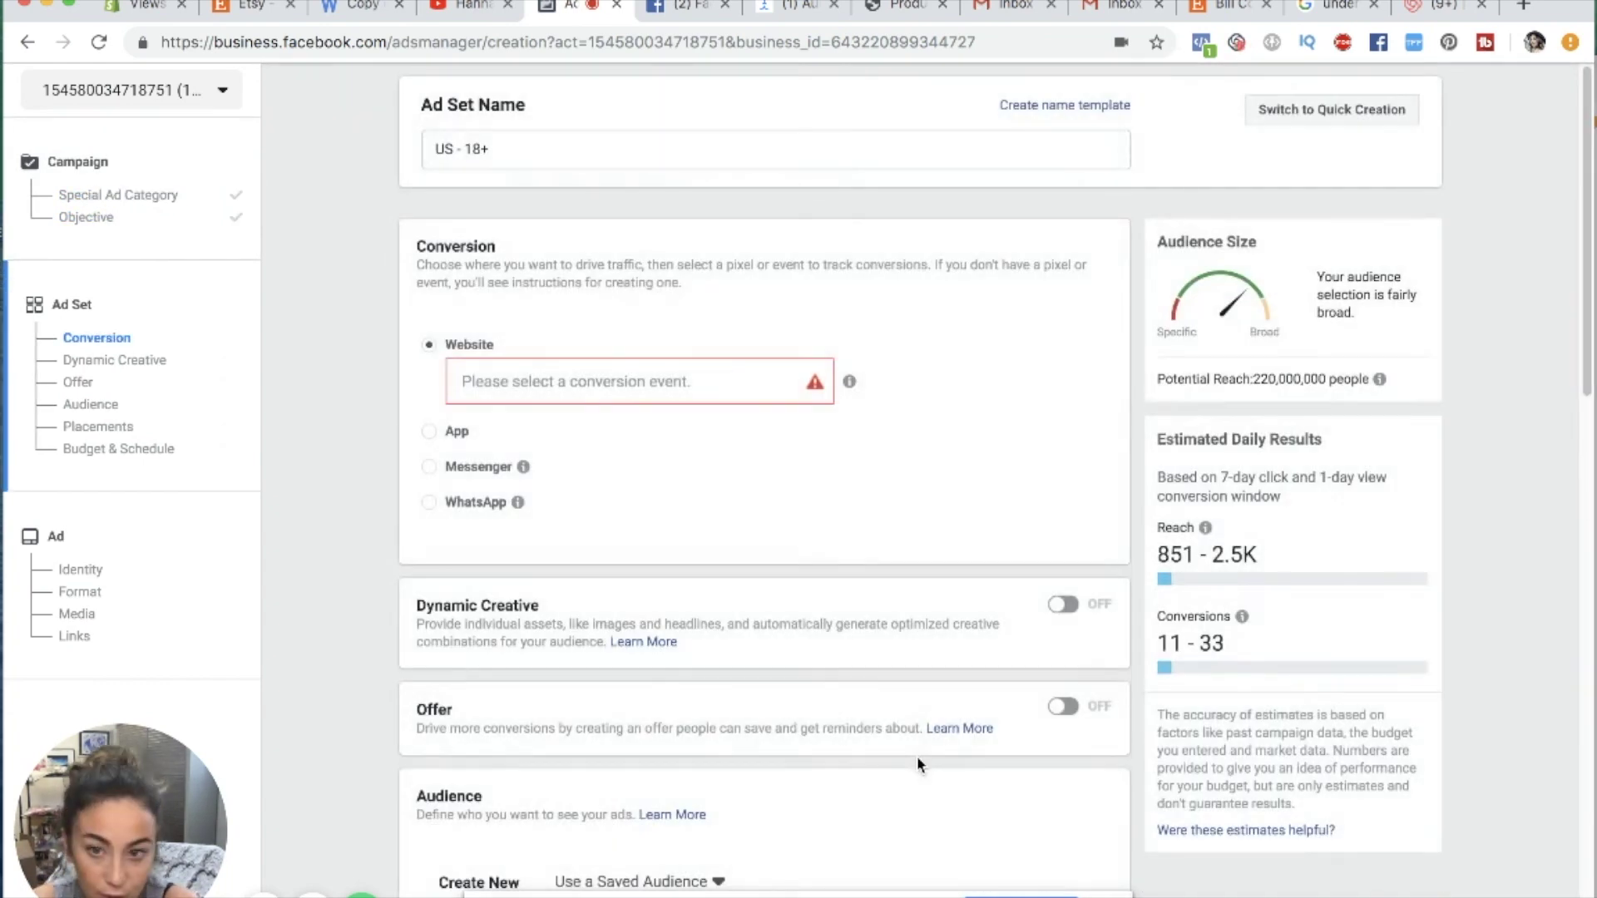
# - Look through all conversion events offered by the ecoBoardin Pixel for the website, without choosing one
pyautogui.click(565, 379)
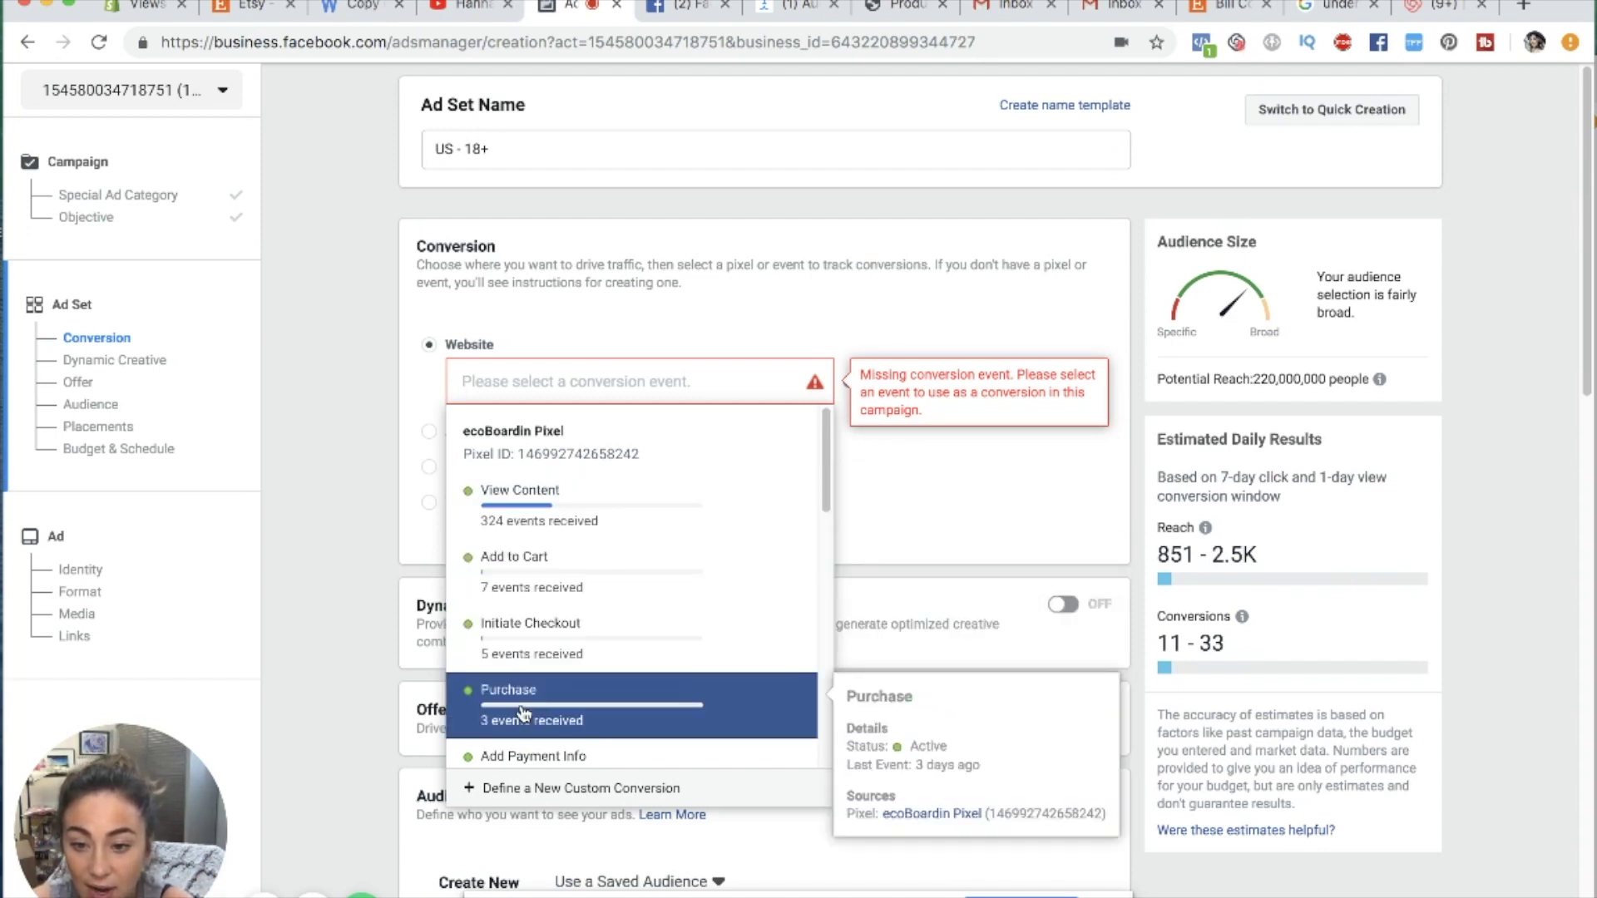
pyautogui.scroll(-1, 522, 711)
pyautogui.scroll(-2, 574, 665)
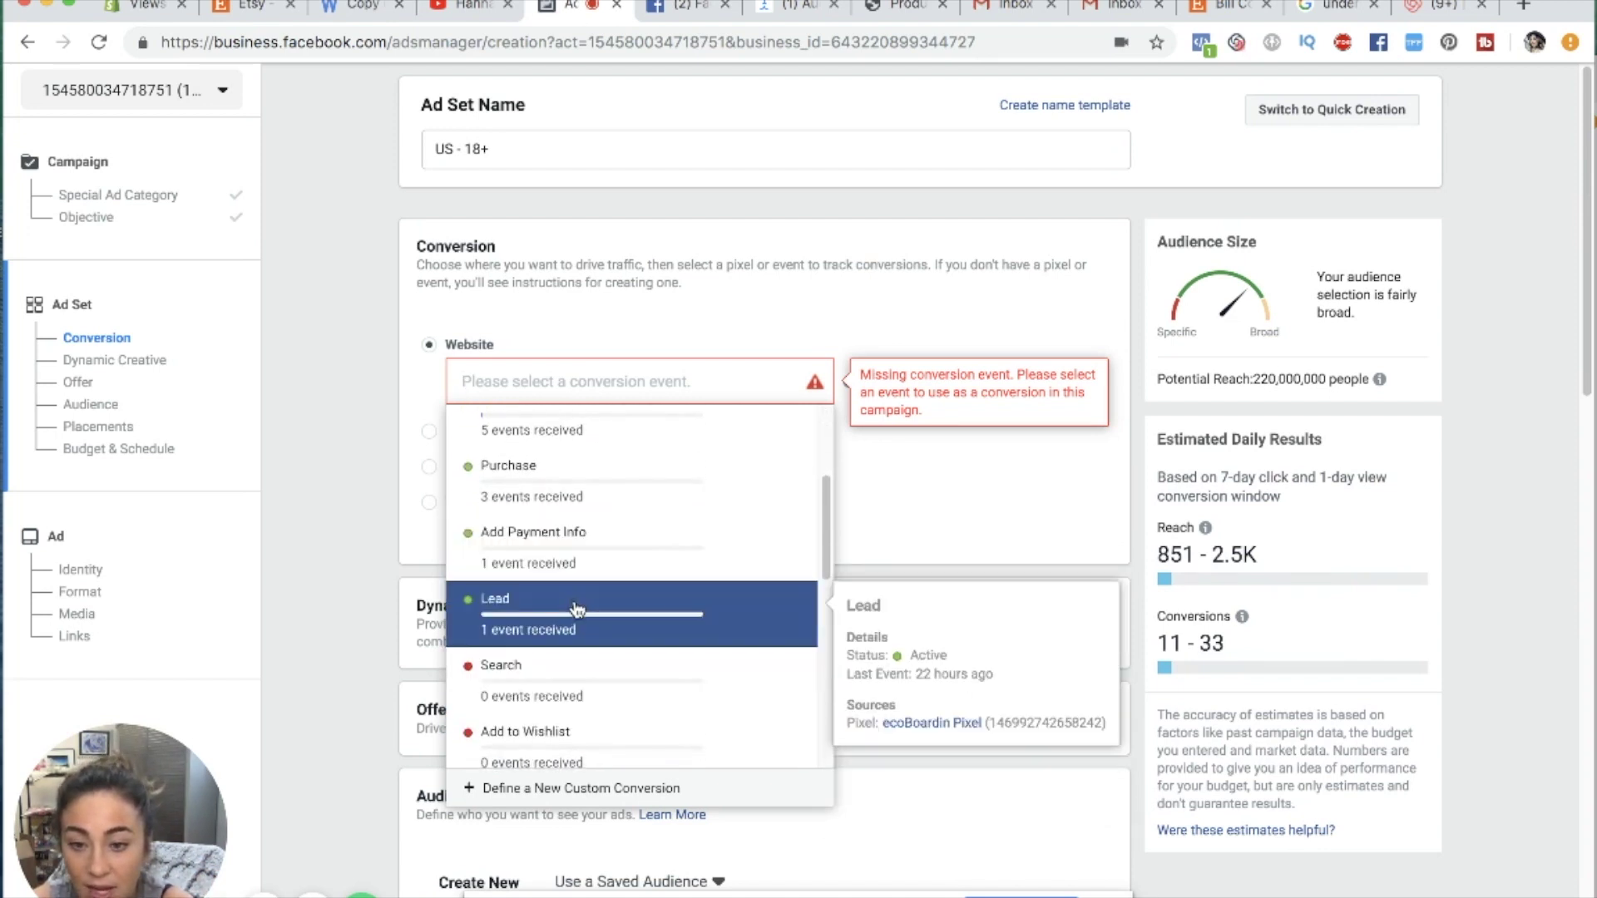
pyautogui.scroll(3, 603, 715)
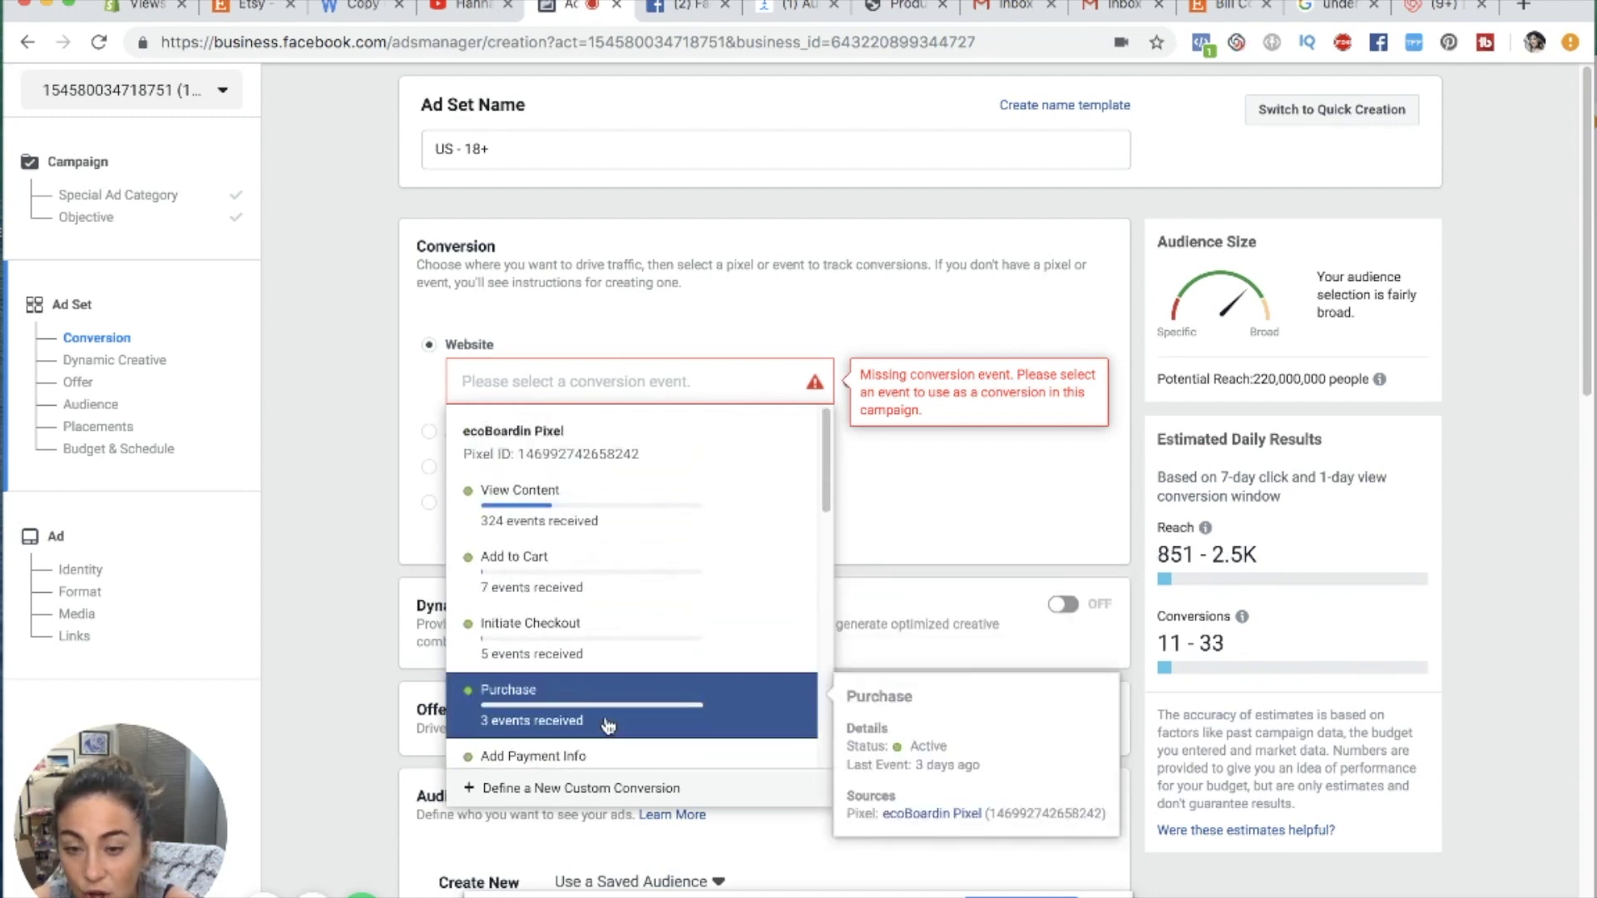
pyautogui.scroll(-10, 586, 582)
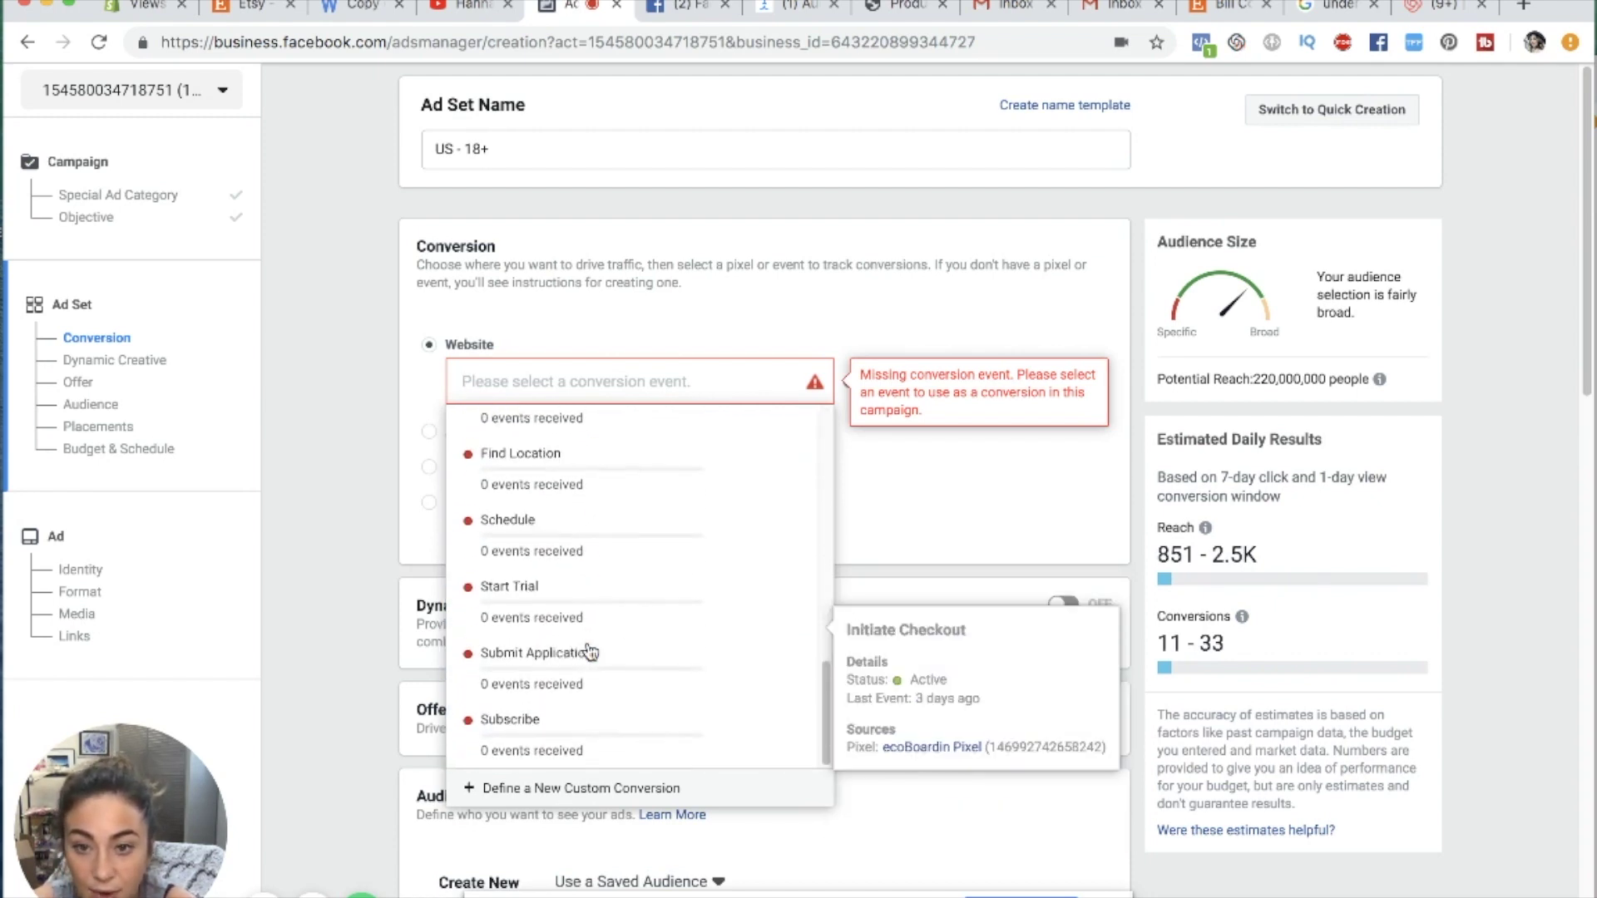
pyautogui.click(905, 326)
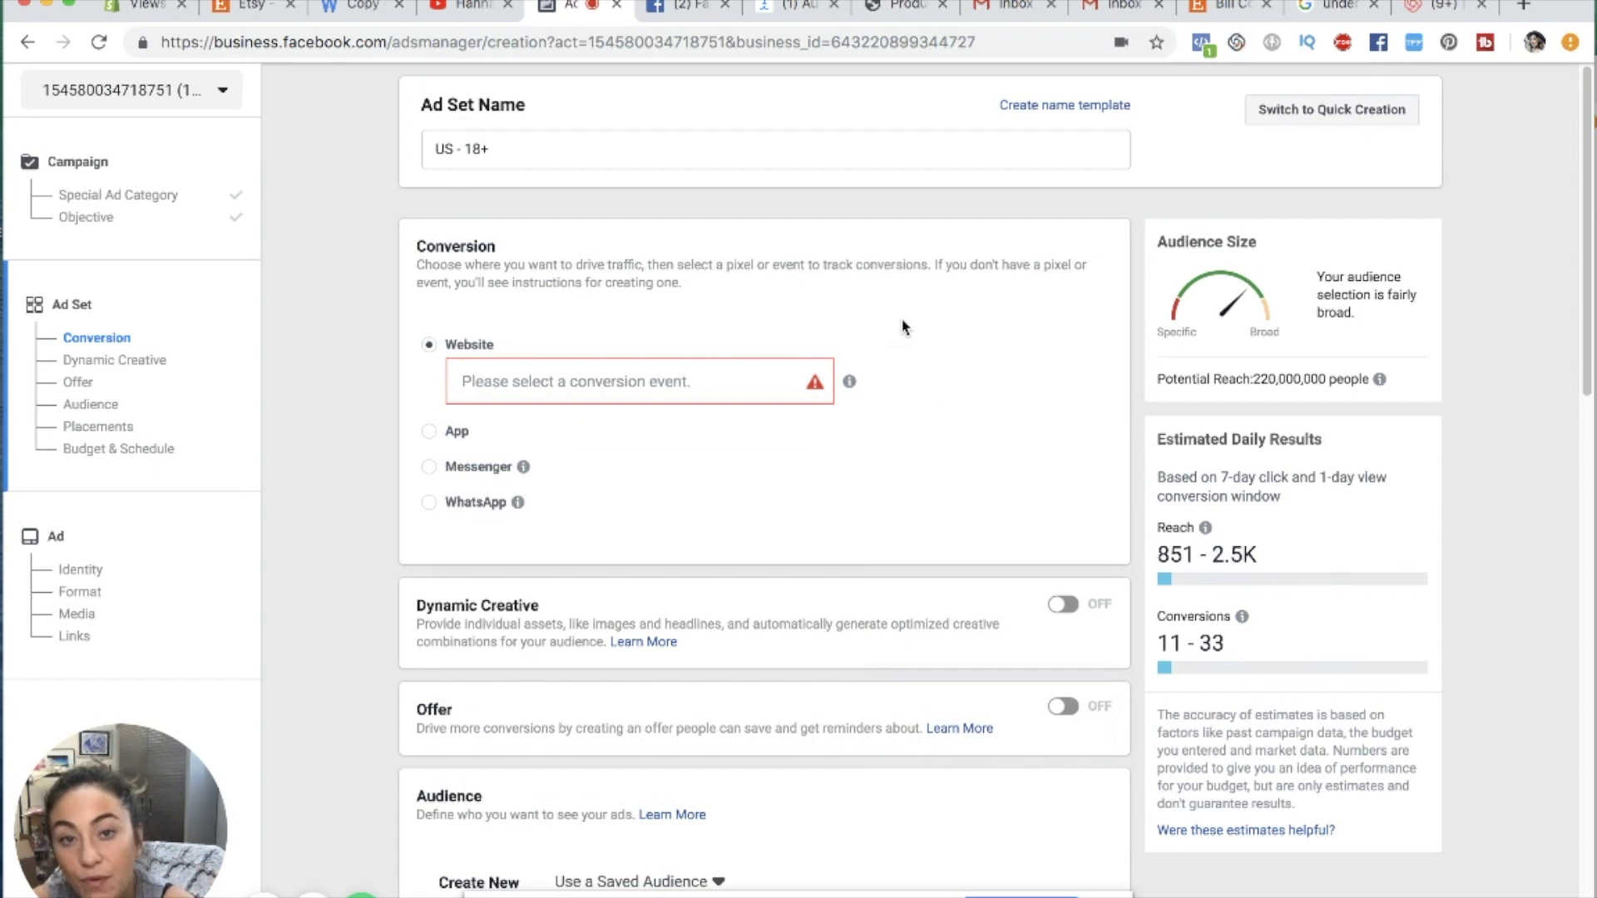
# - Switch to Events Manager, check where it sits among the business tools, and look over the listed pixels
pyautogui.moveTo(629, 366)
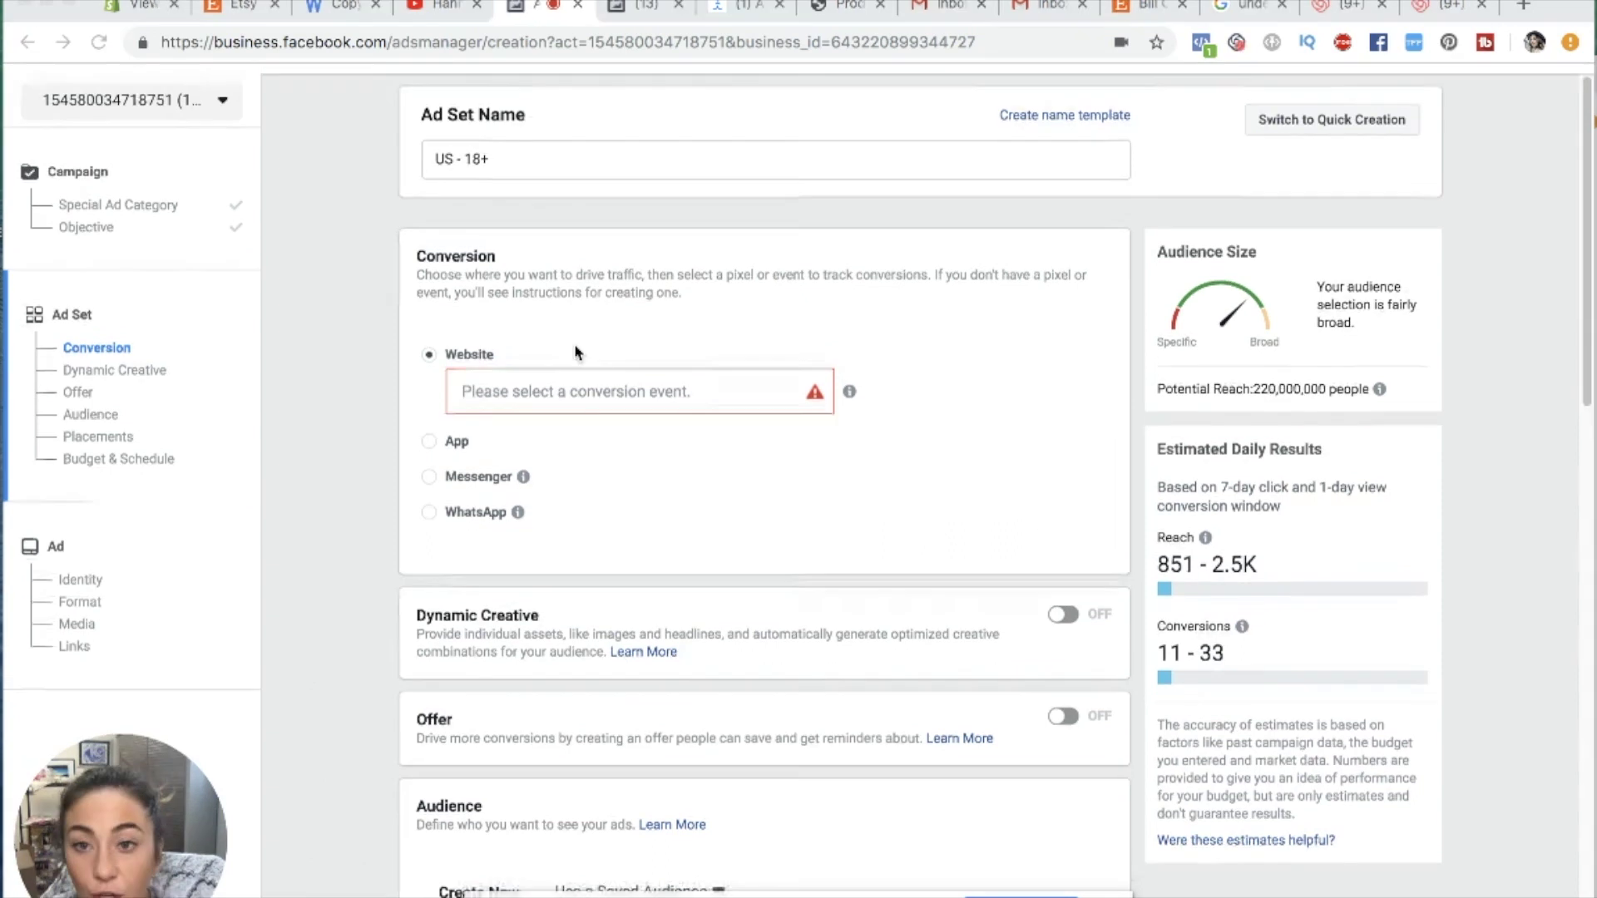
pyautogui.click(657, 13)
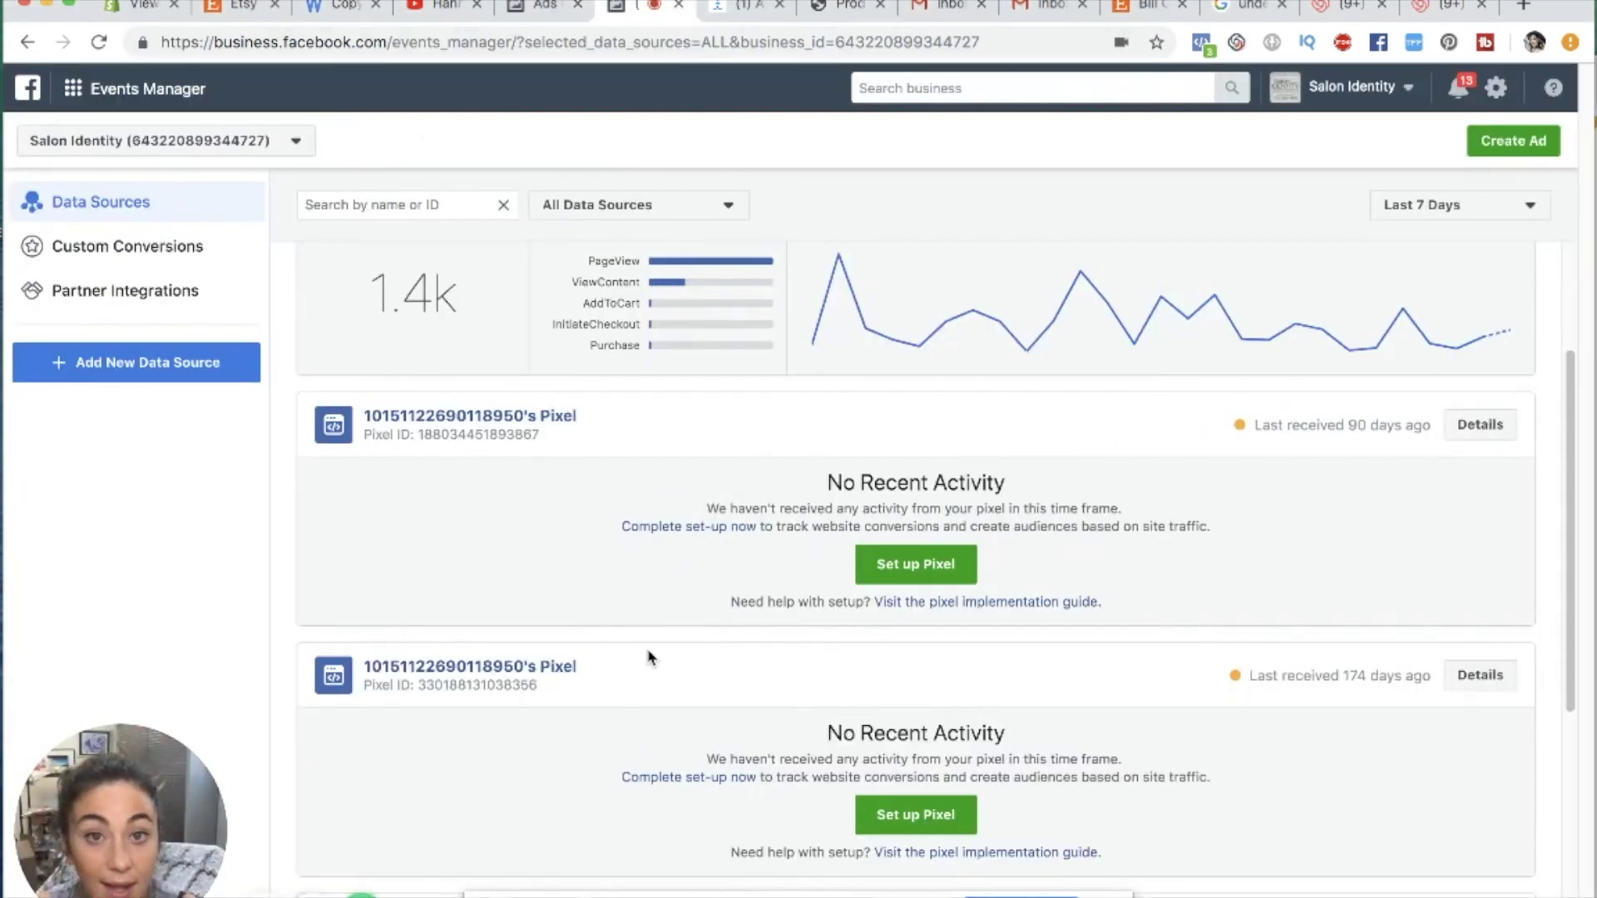
pyautogui.click(74, 88)
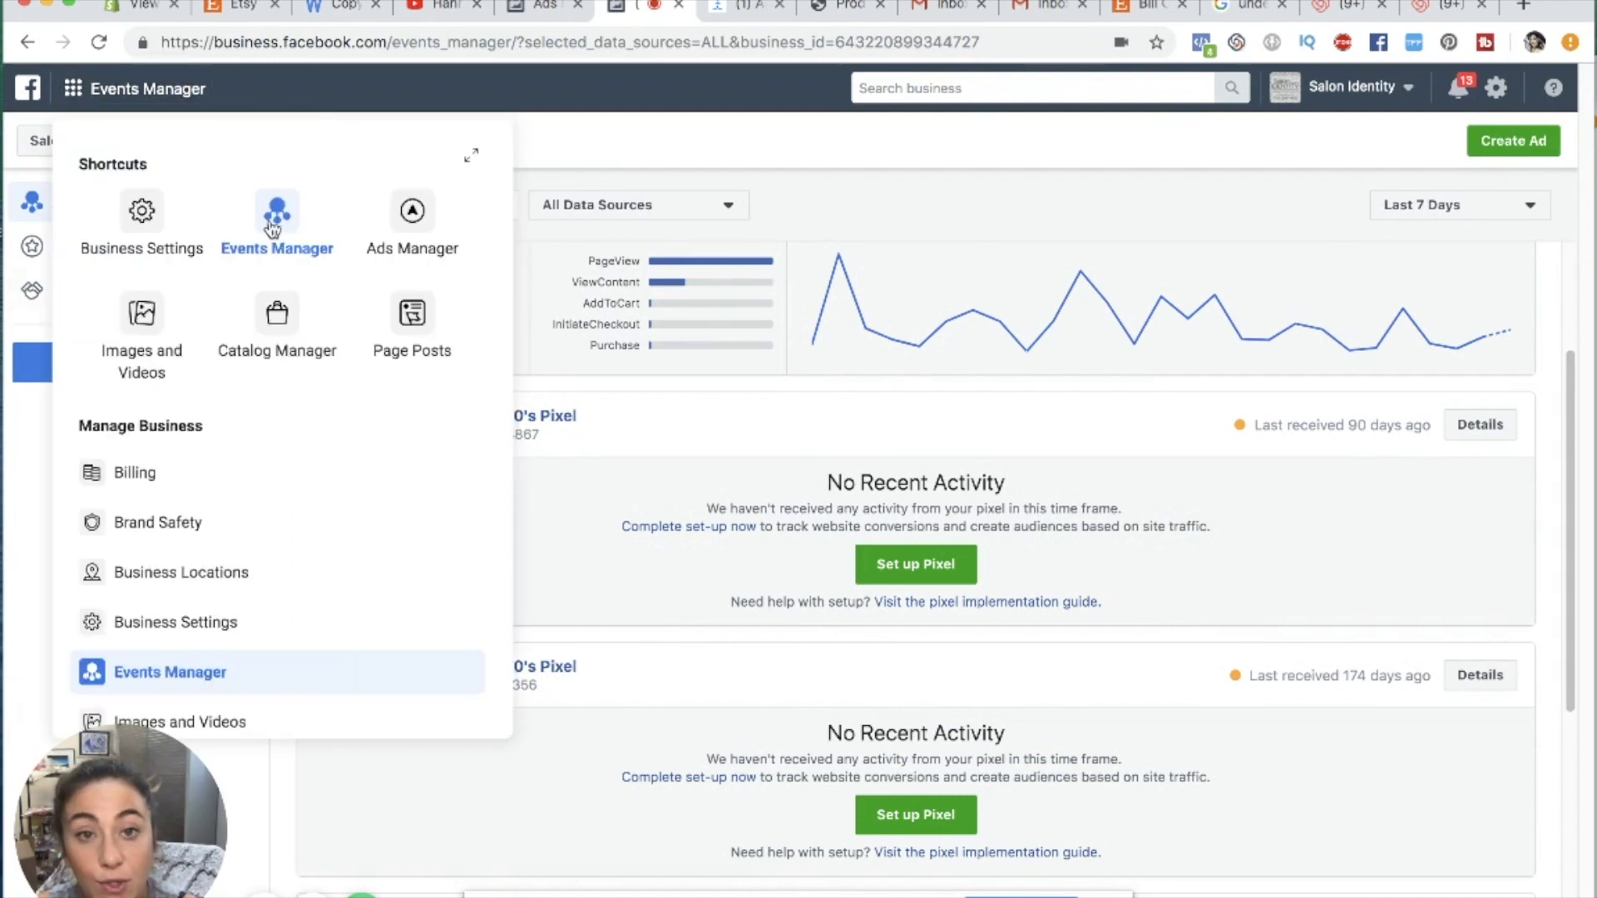
pyautogui.doubleClick(701, 416)
pyautogui.scroll(-1, 701, 416)
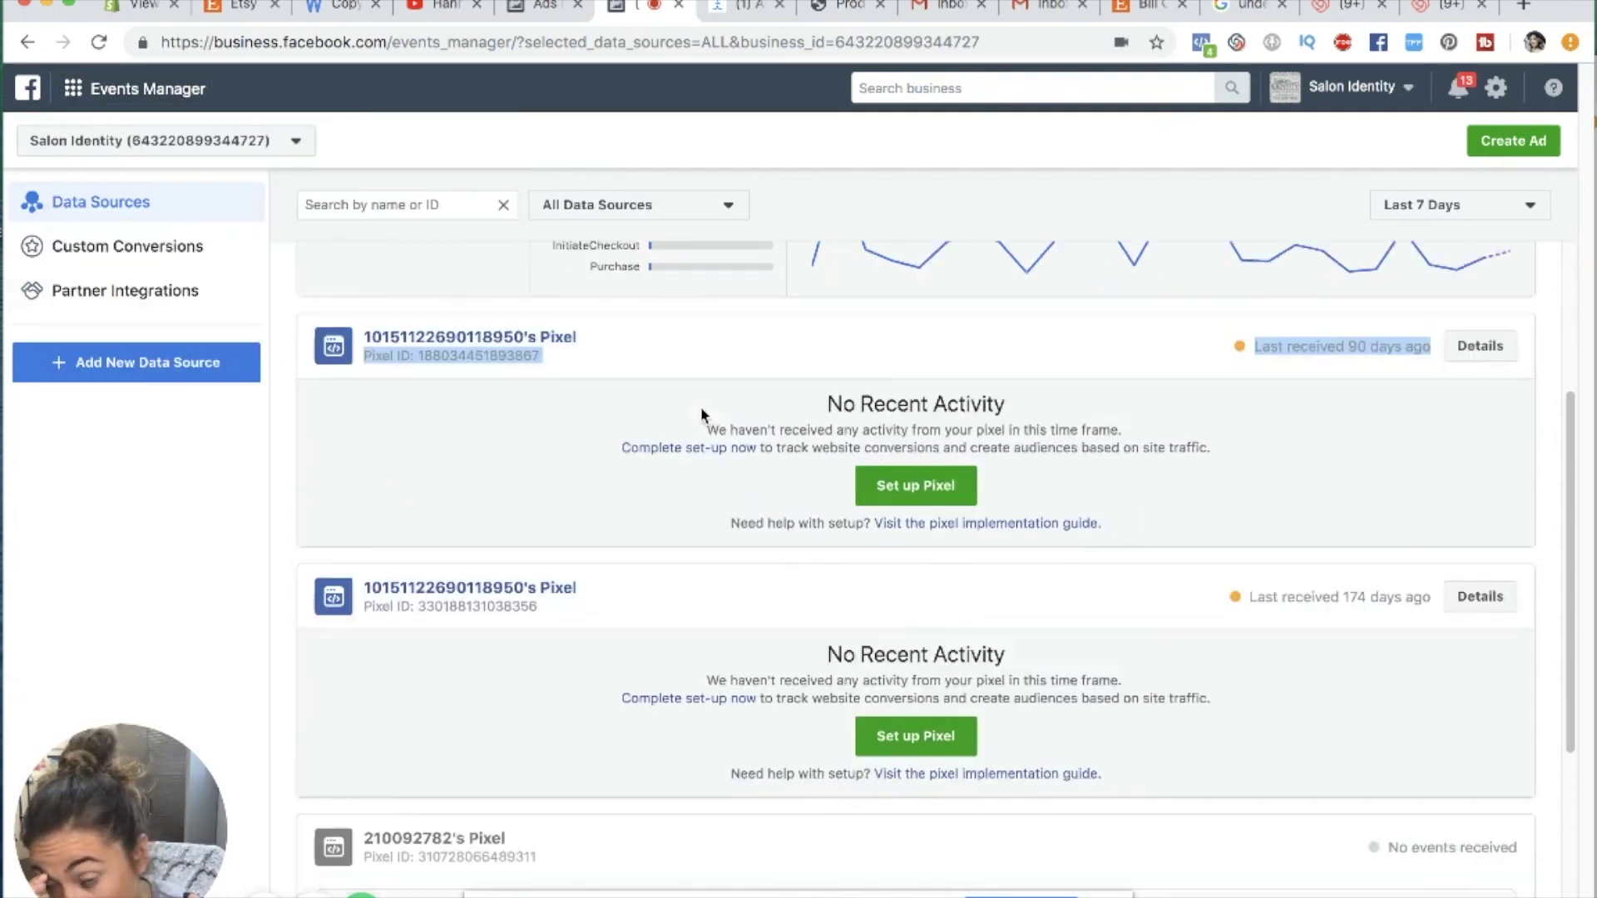
# - Open the setup of the first pixel without recent activity and look through its partner platforms, without choosing one
pyautogui.scroll(4, 701, 416)
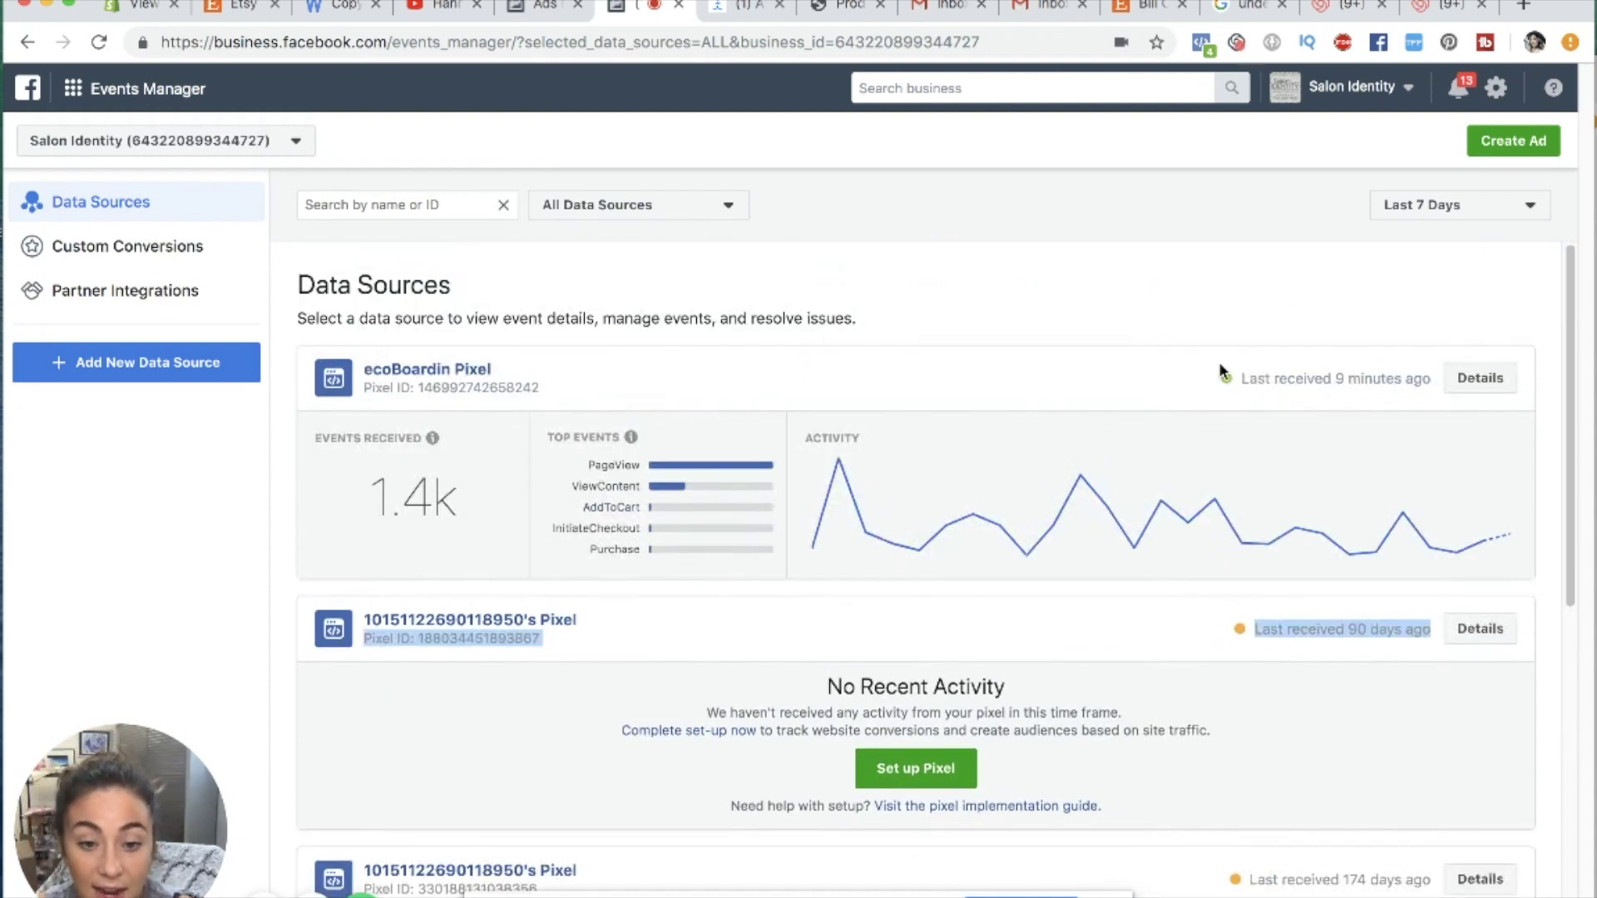
pyautogui.scroll(-3, 1122, 527)
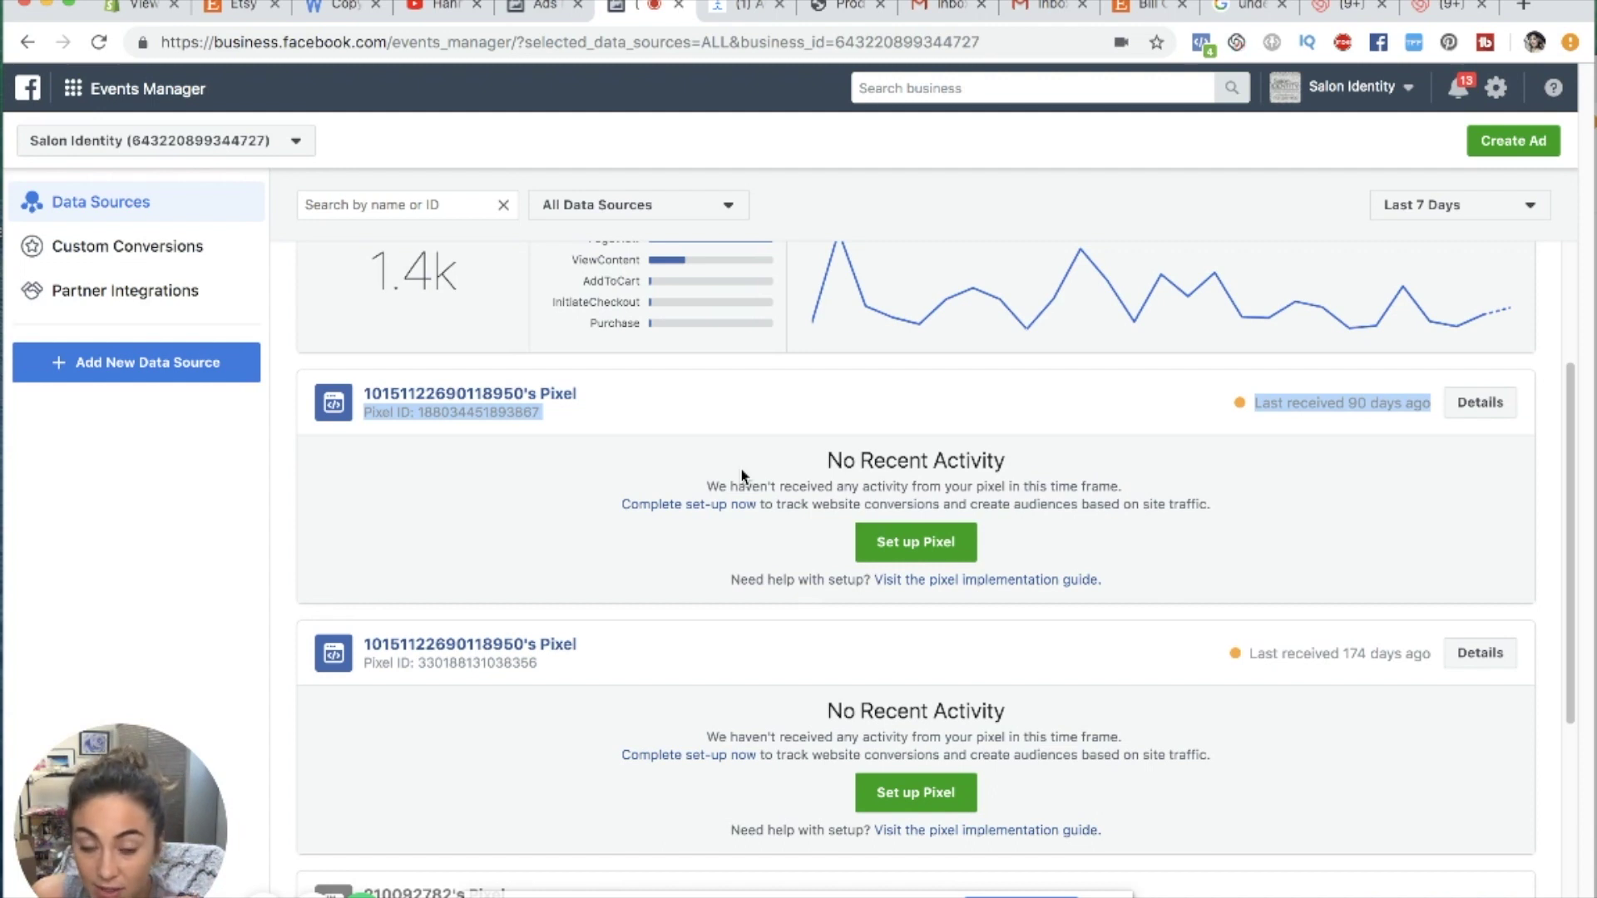
pyautogui.click(906, 545)
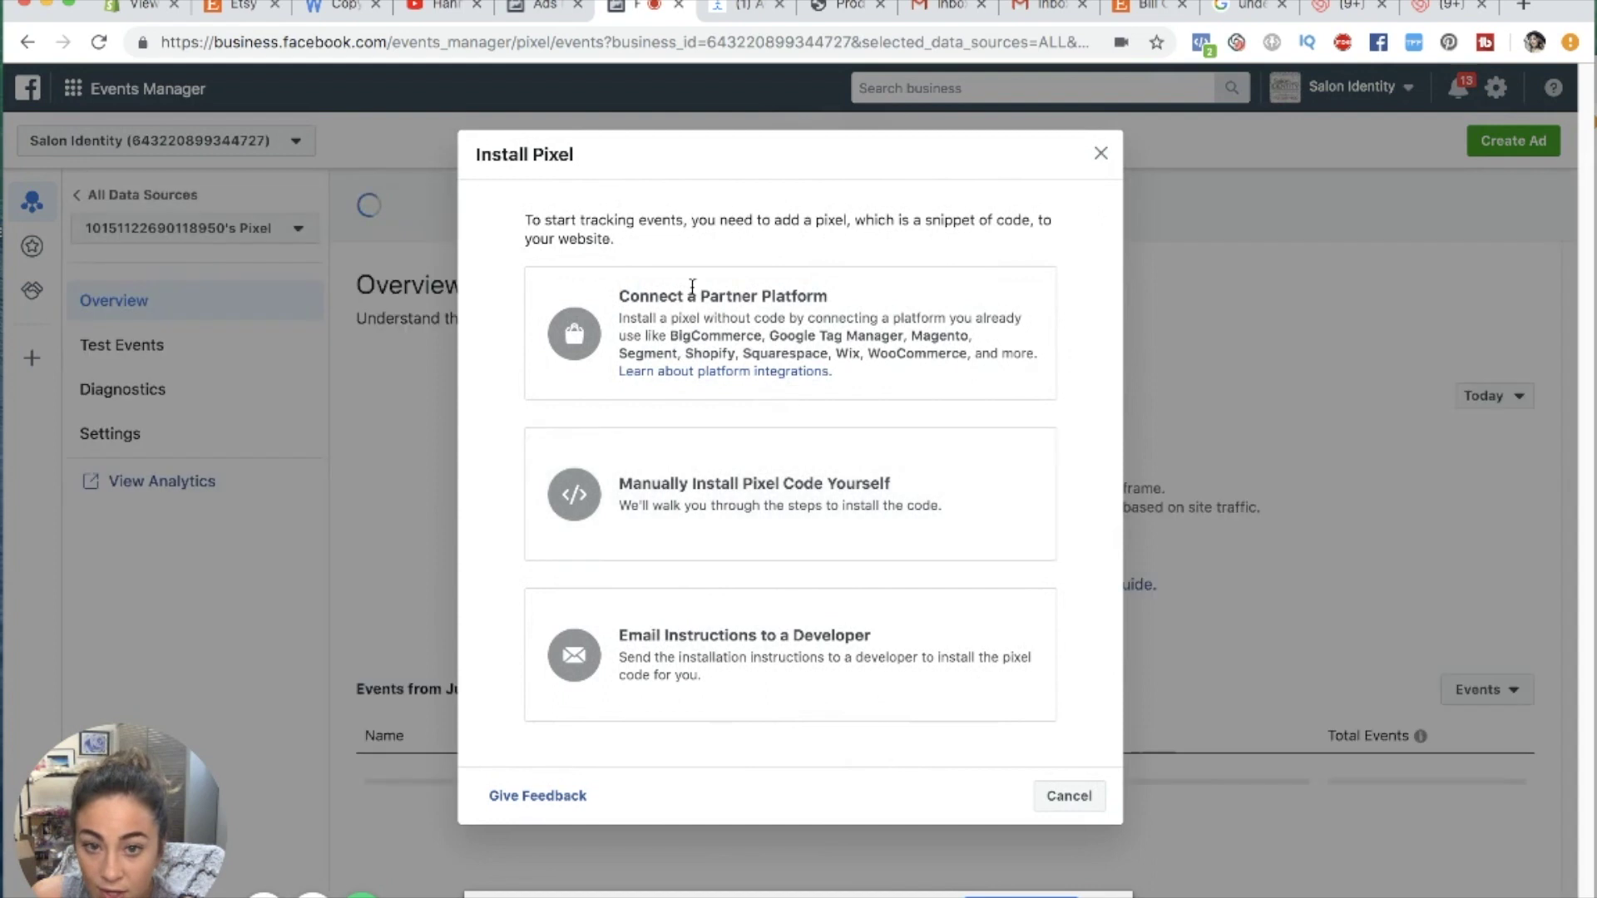
pyautogui.click(871, 308)
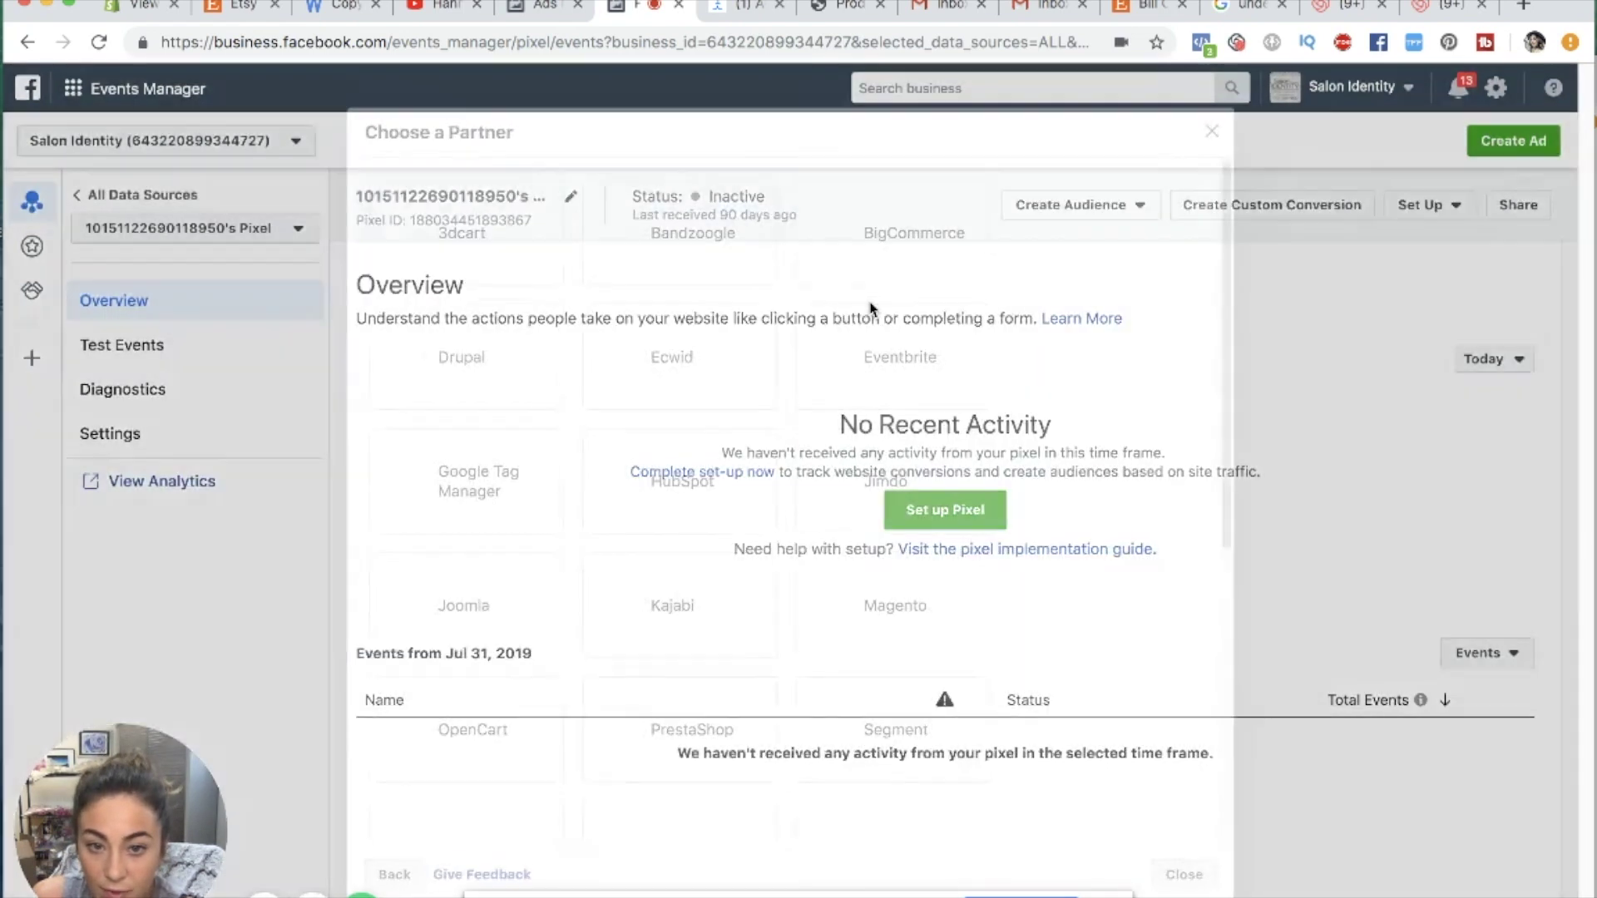
pyautogui.scroll(-3, 584, 666)
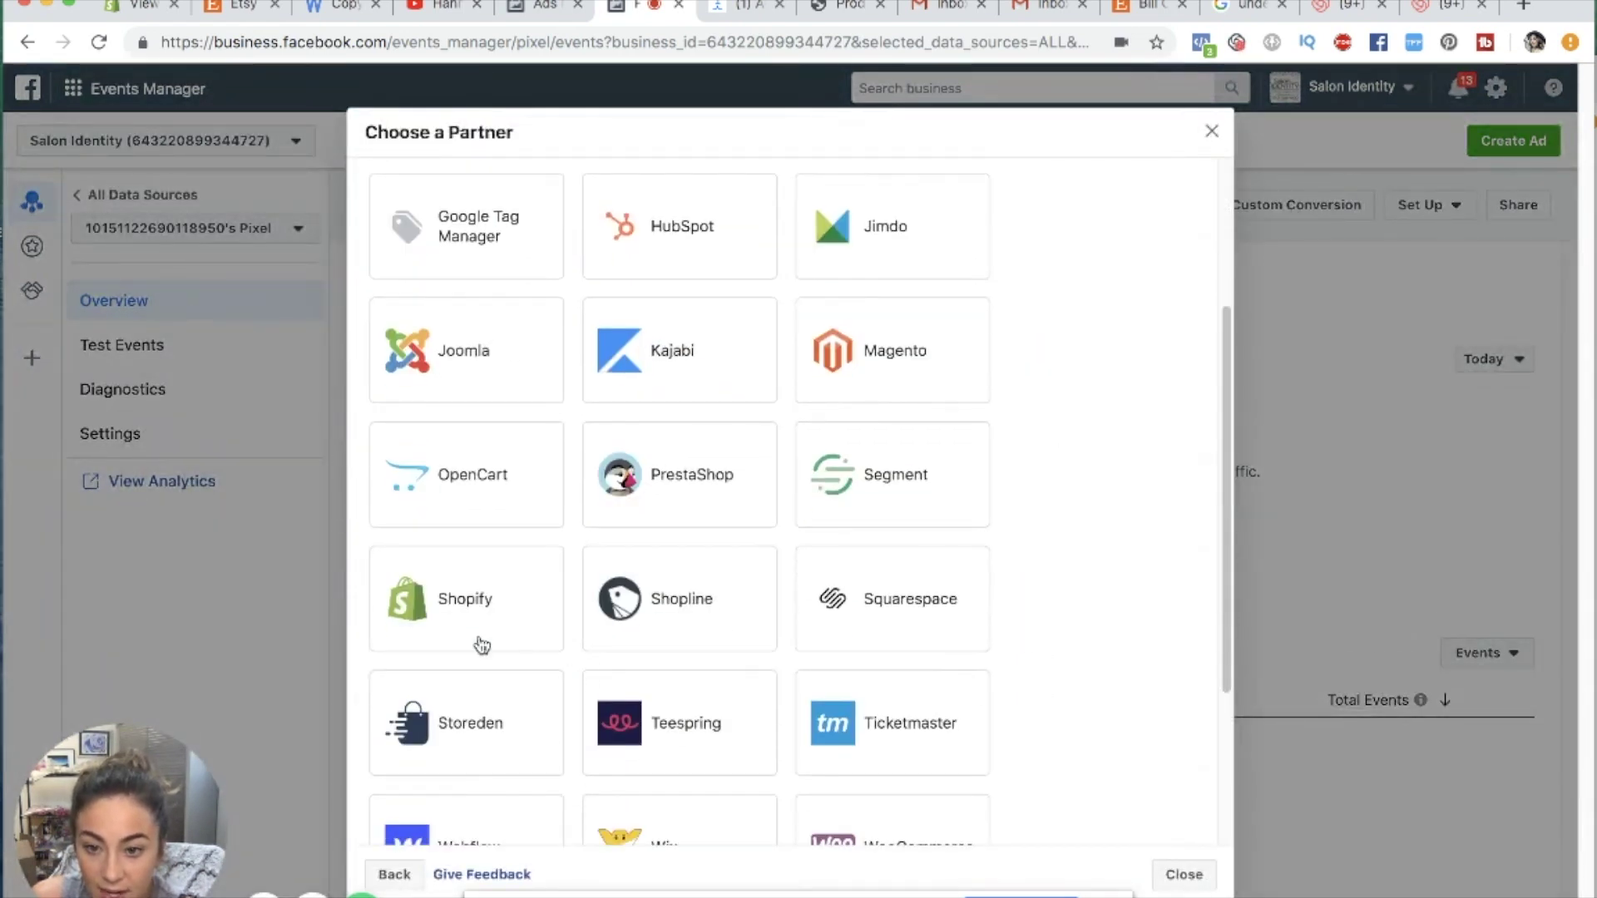
pyautogui.click(1210, 131)
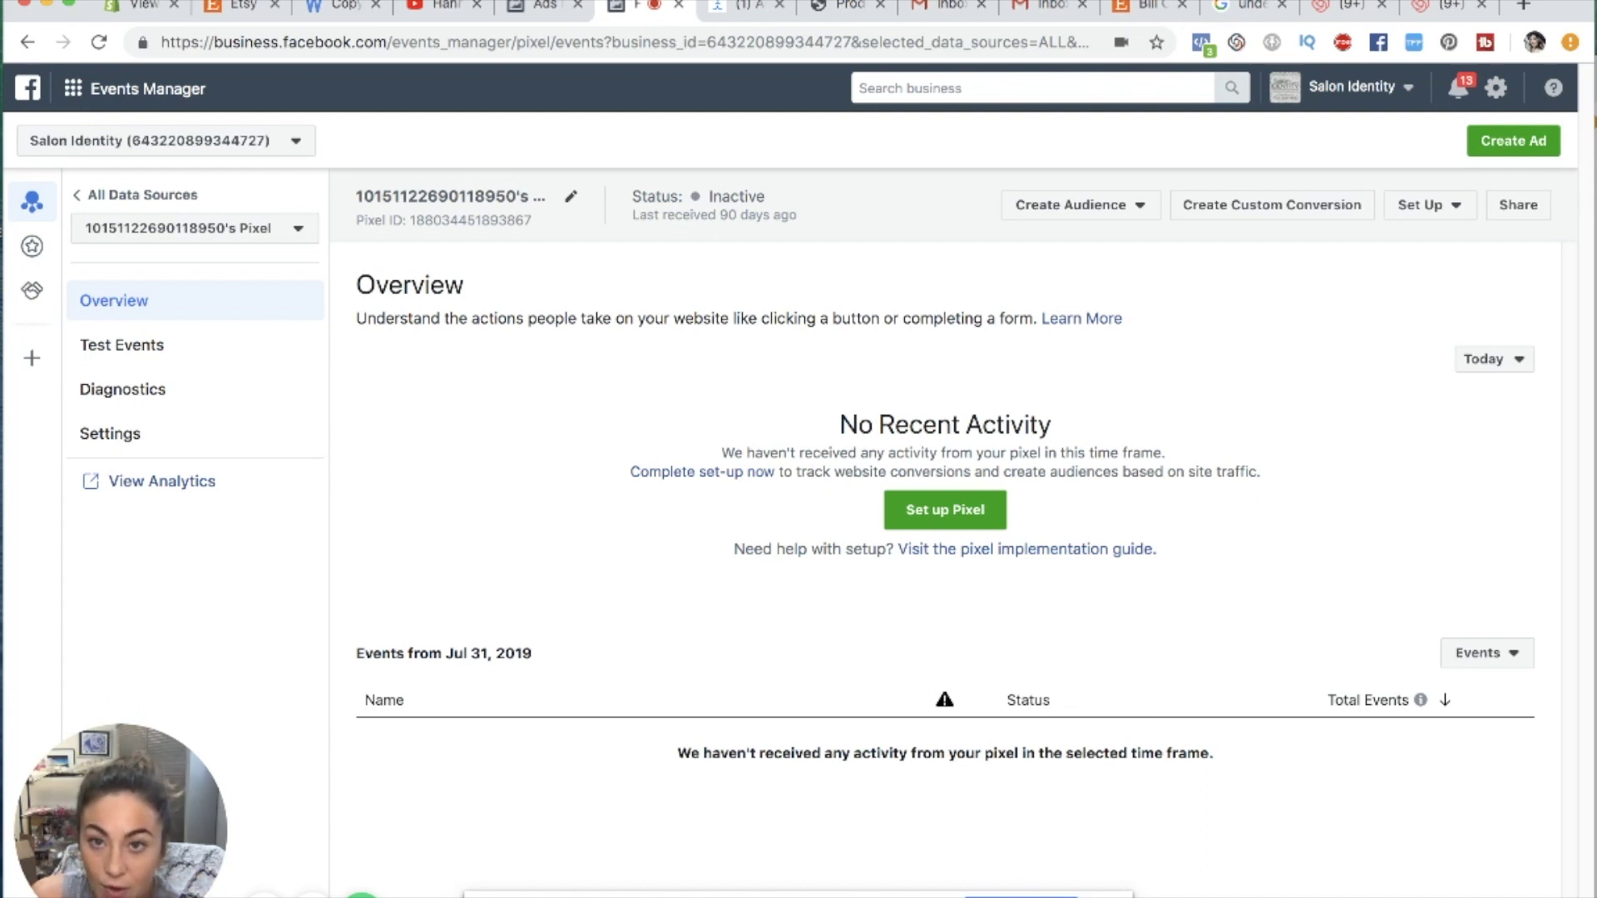
# - Return to the Ads Manager ad set and choose Purchase from the ecoBoardin Pixel as the website conversion event
pyautogui.click(540, 8)
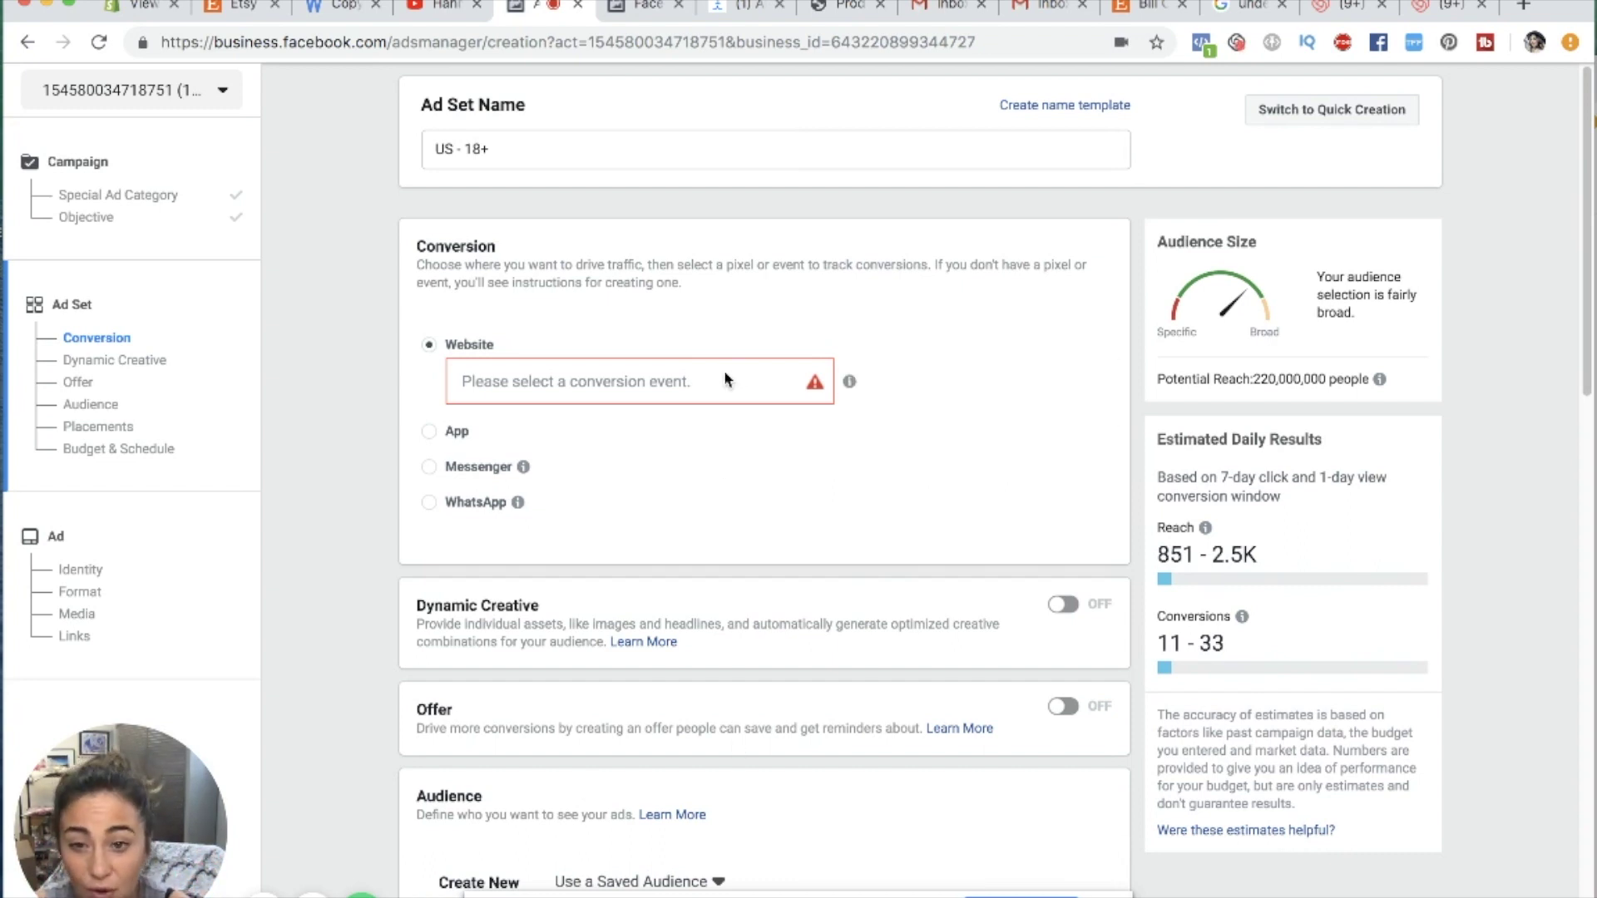
pyautogui.click(669, 379)
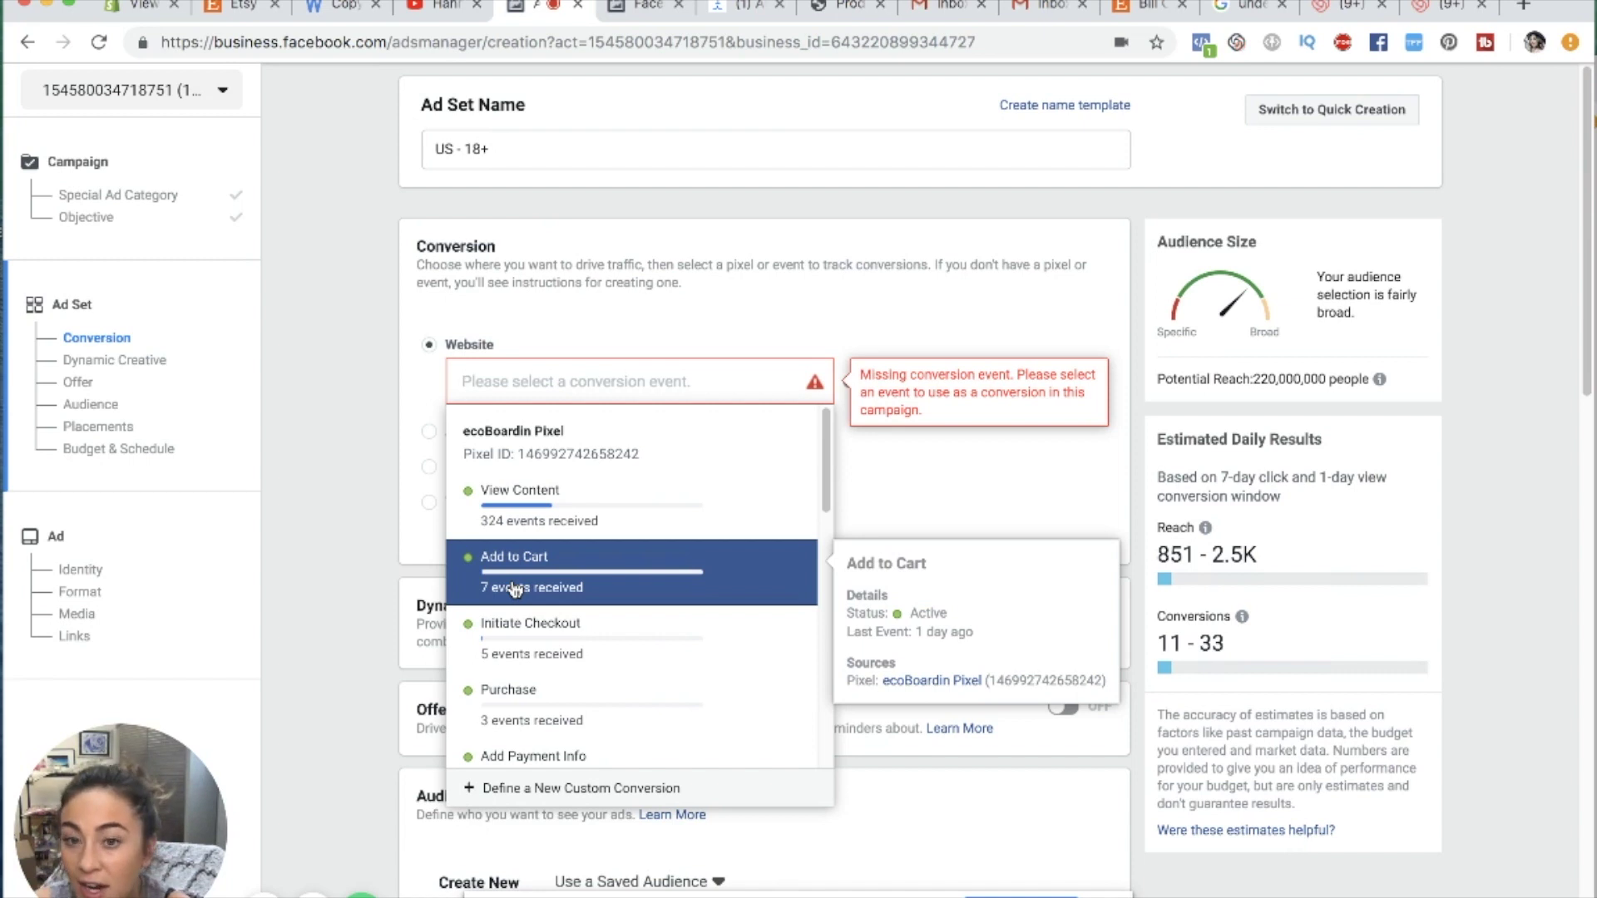
pyautogui.click(396, 481)
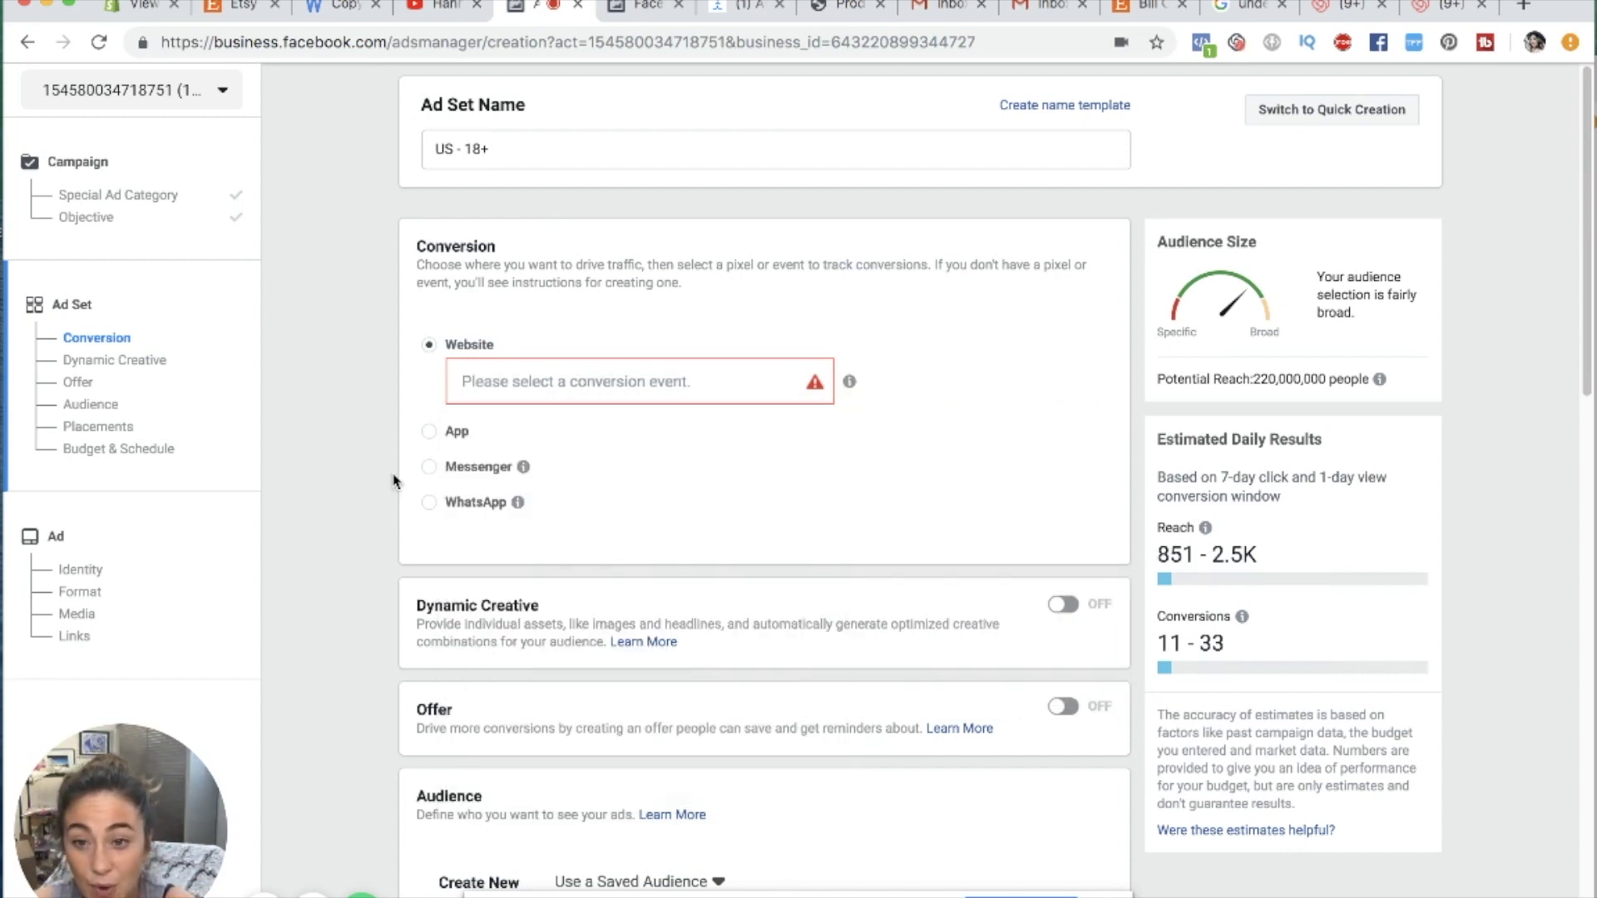
pyautogui.click(559, 381)
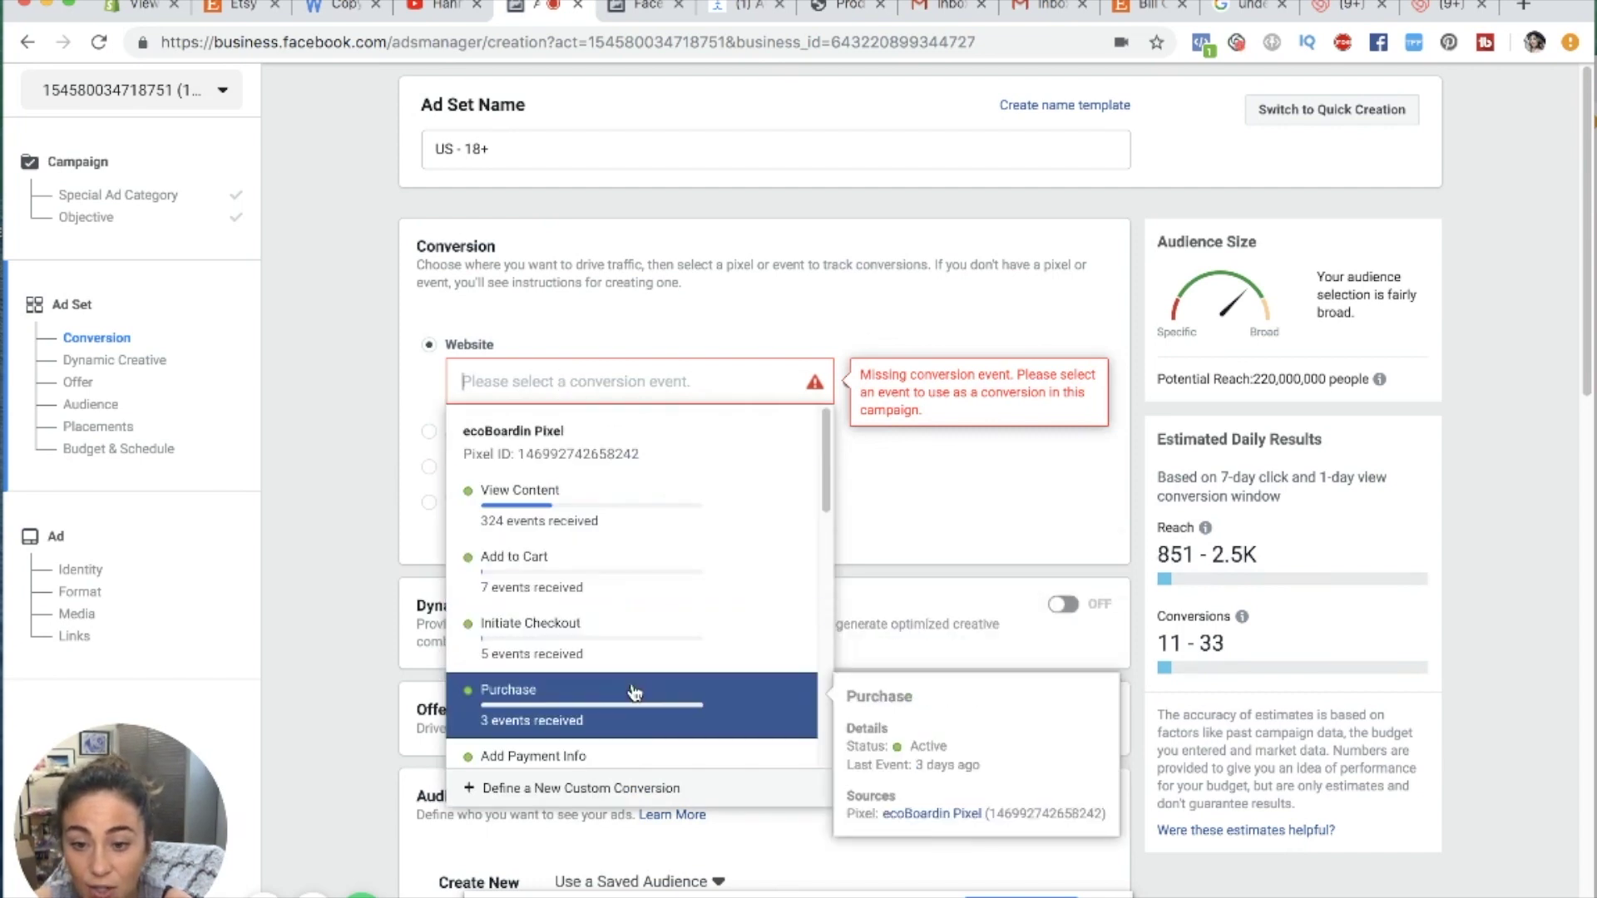
pyautogui.click(736, 710)
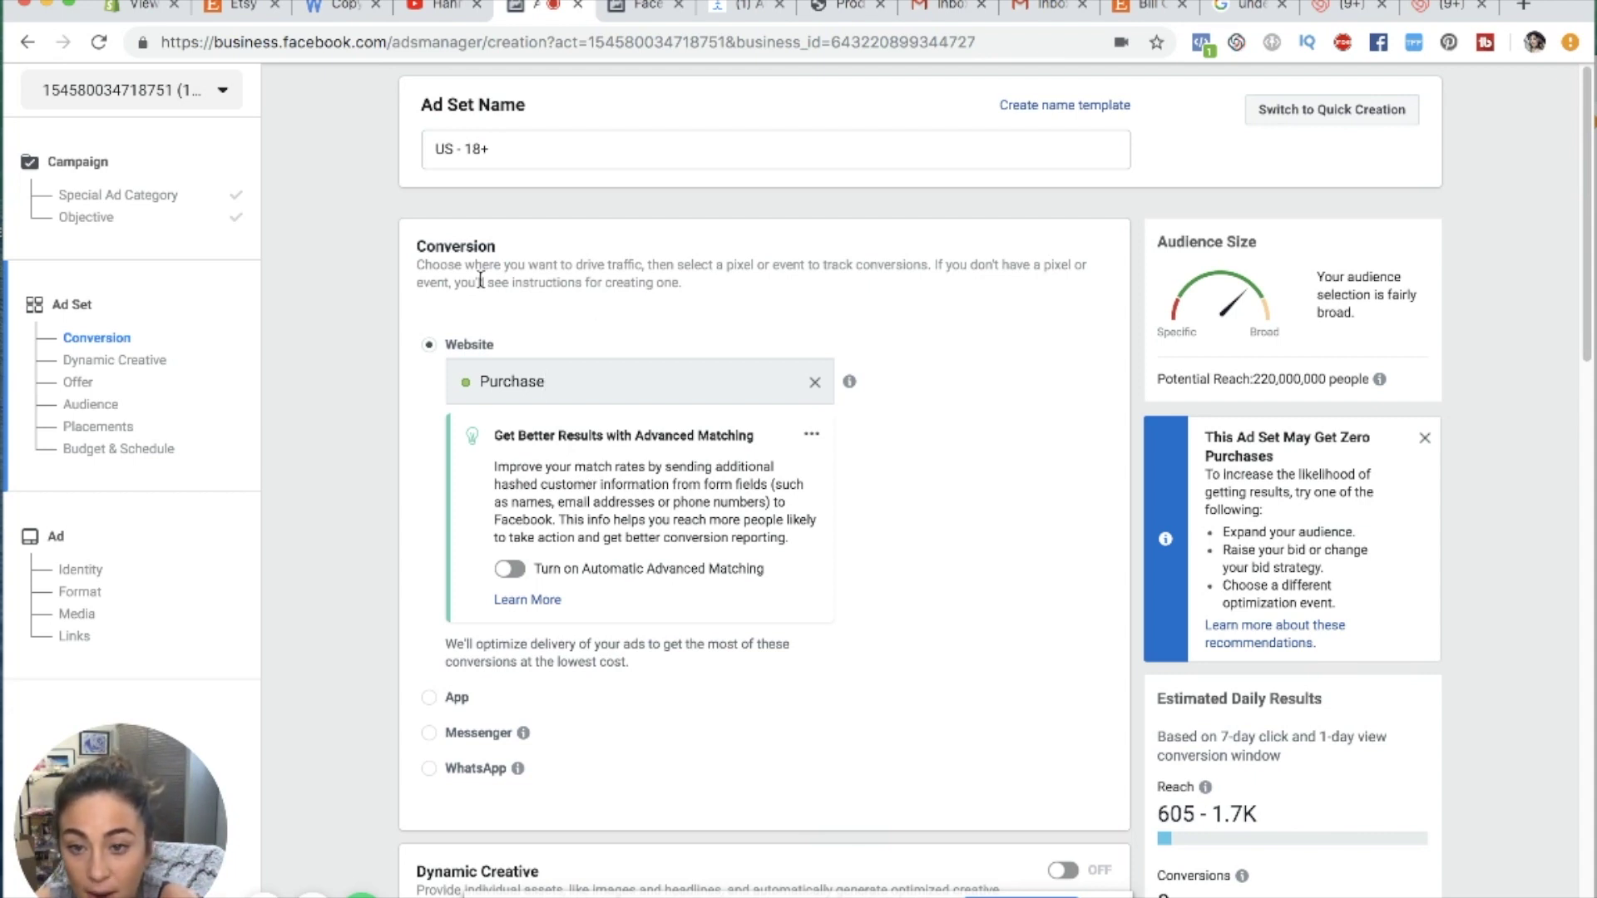
# - Go to the ad set's Audience section and review its custom audience, location, age and gender settings
pyautogui.scroll(-5, 895, 603)
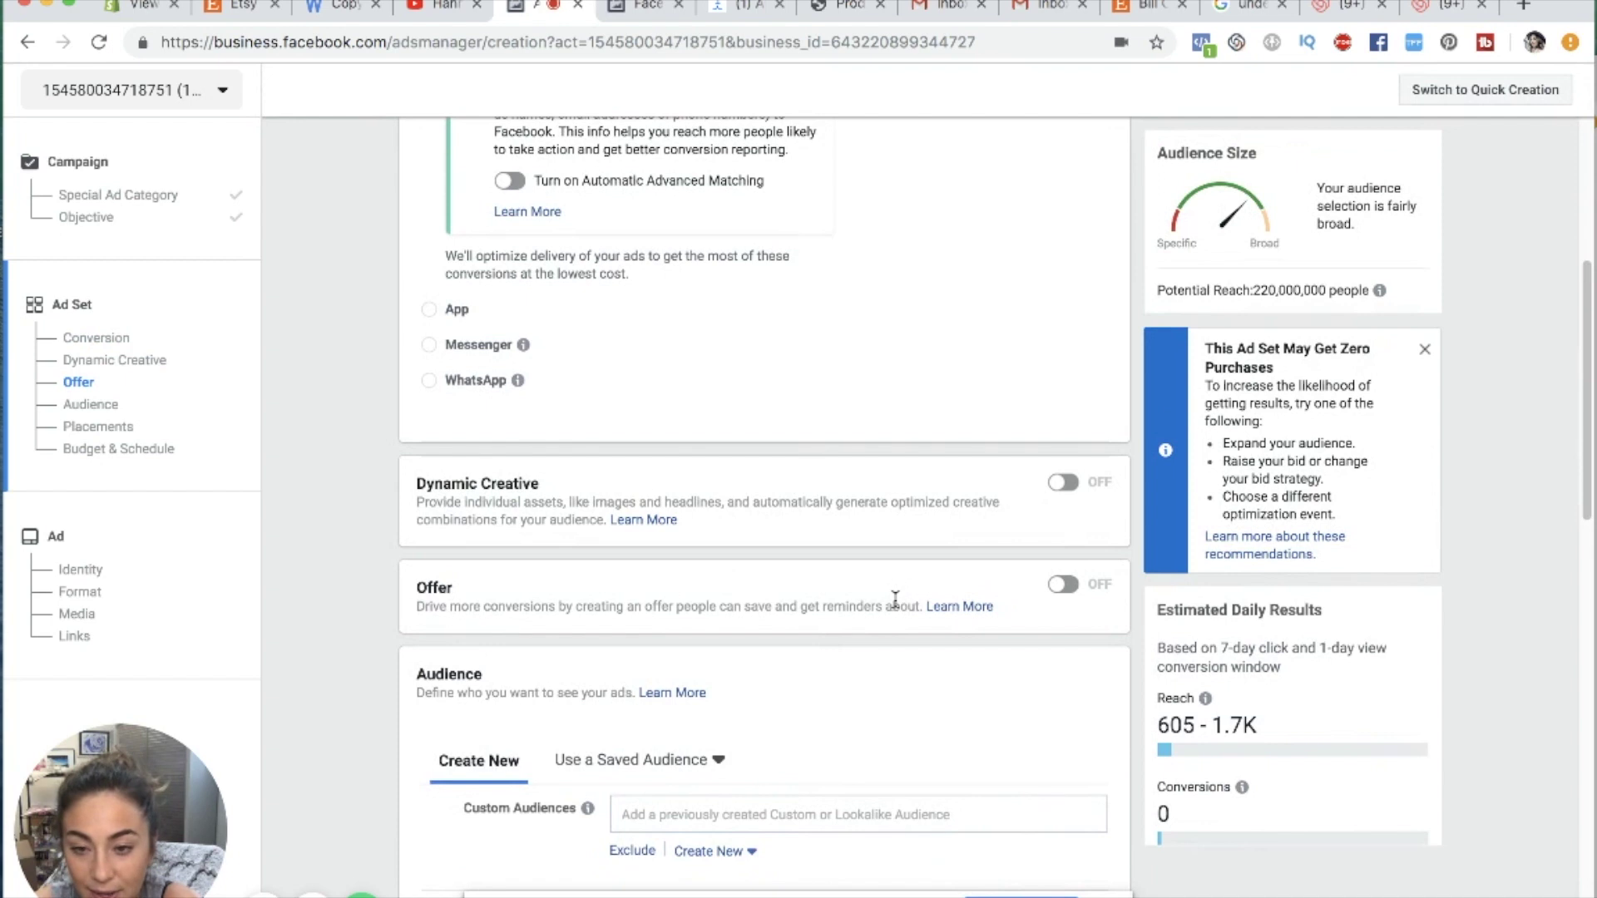
pyautogui.scroll(-4, 895, 599)
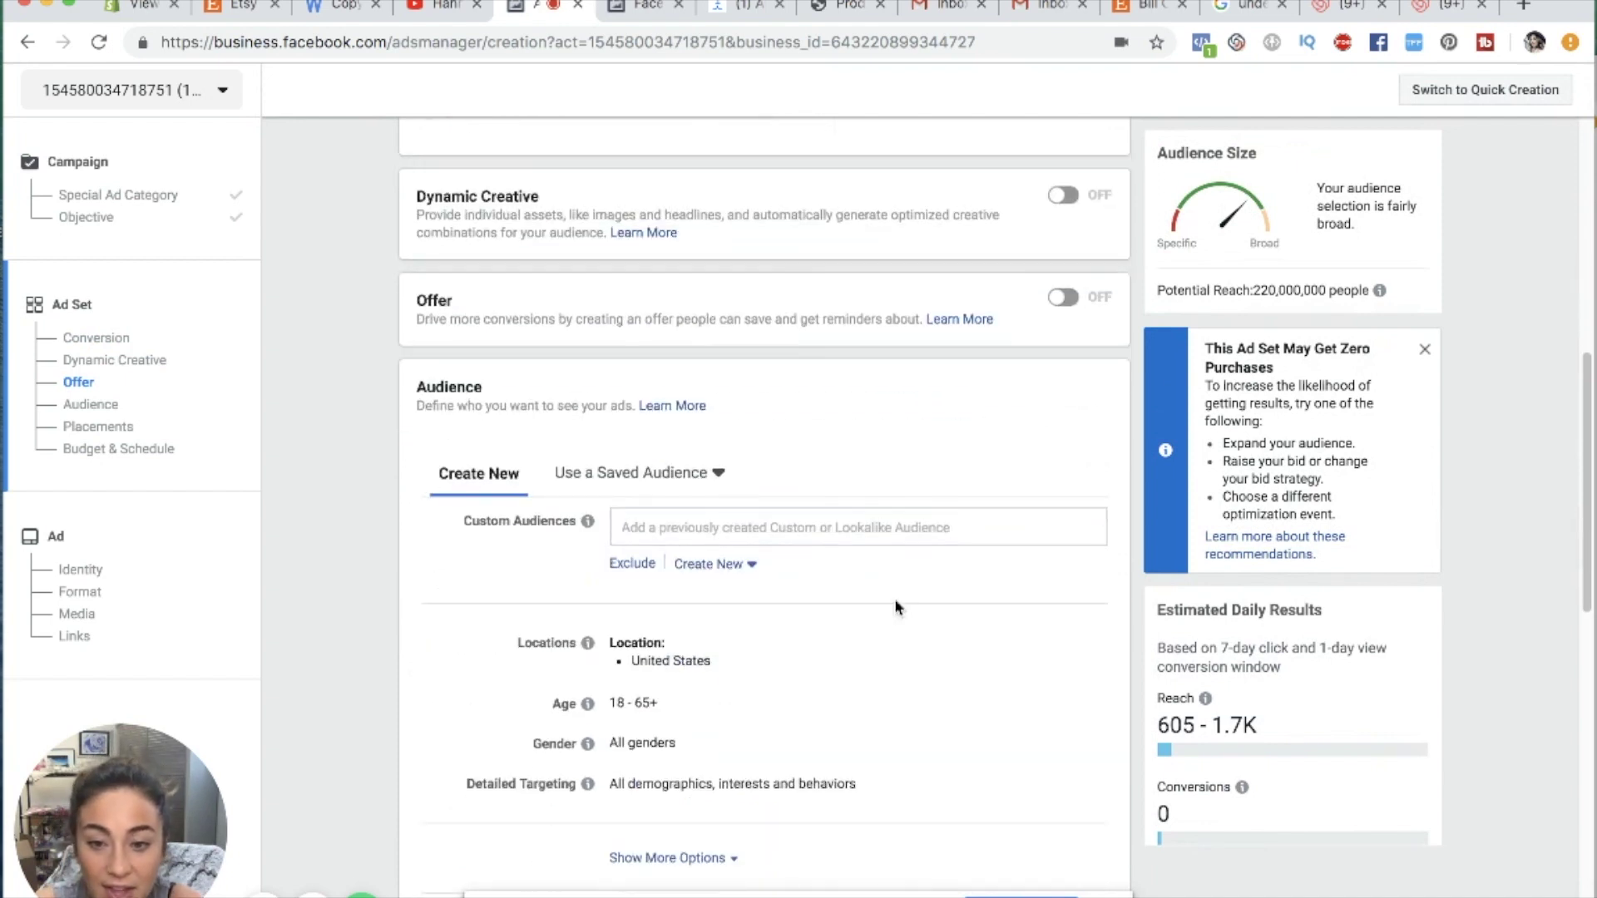
pyautogui.scroll(-4, 896, 605)
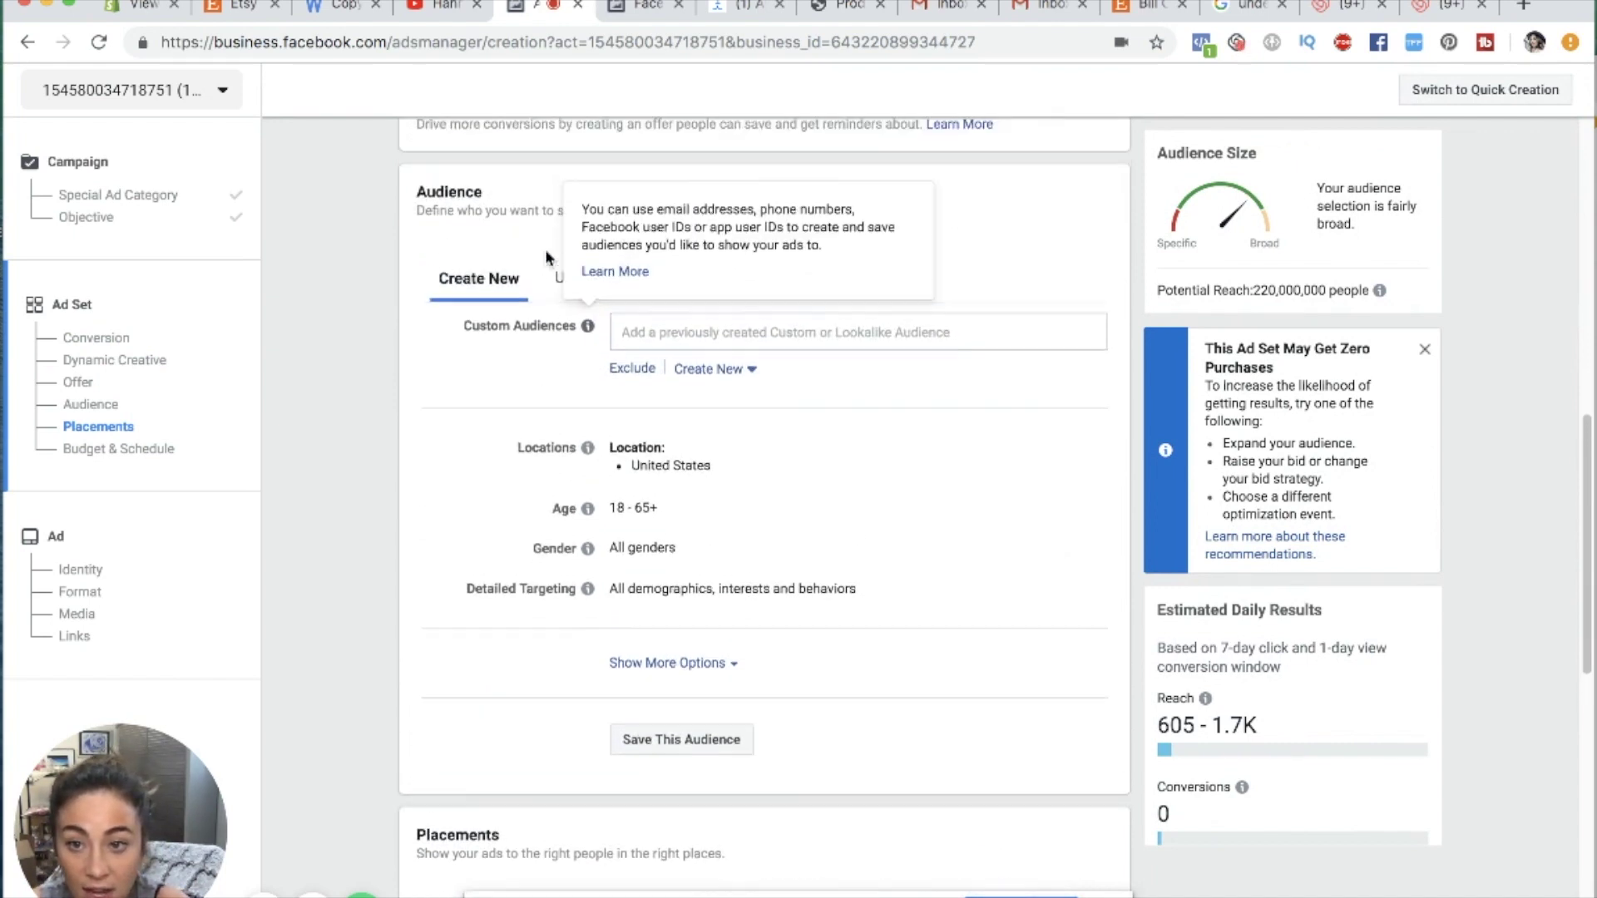
pyautogui.scroll(1, 499, 250)
pyautogui.click(91, 404)
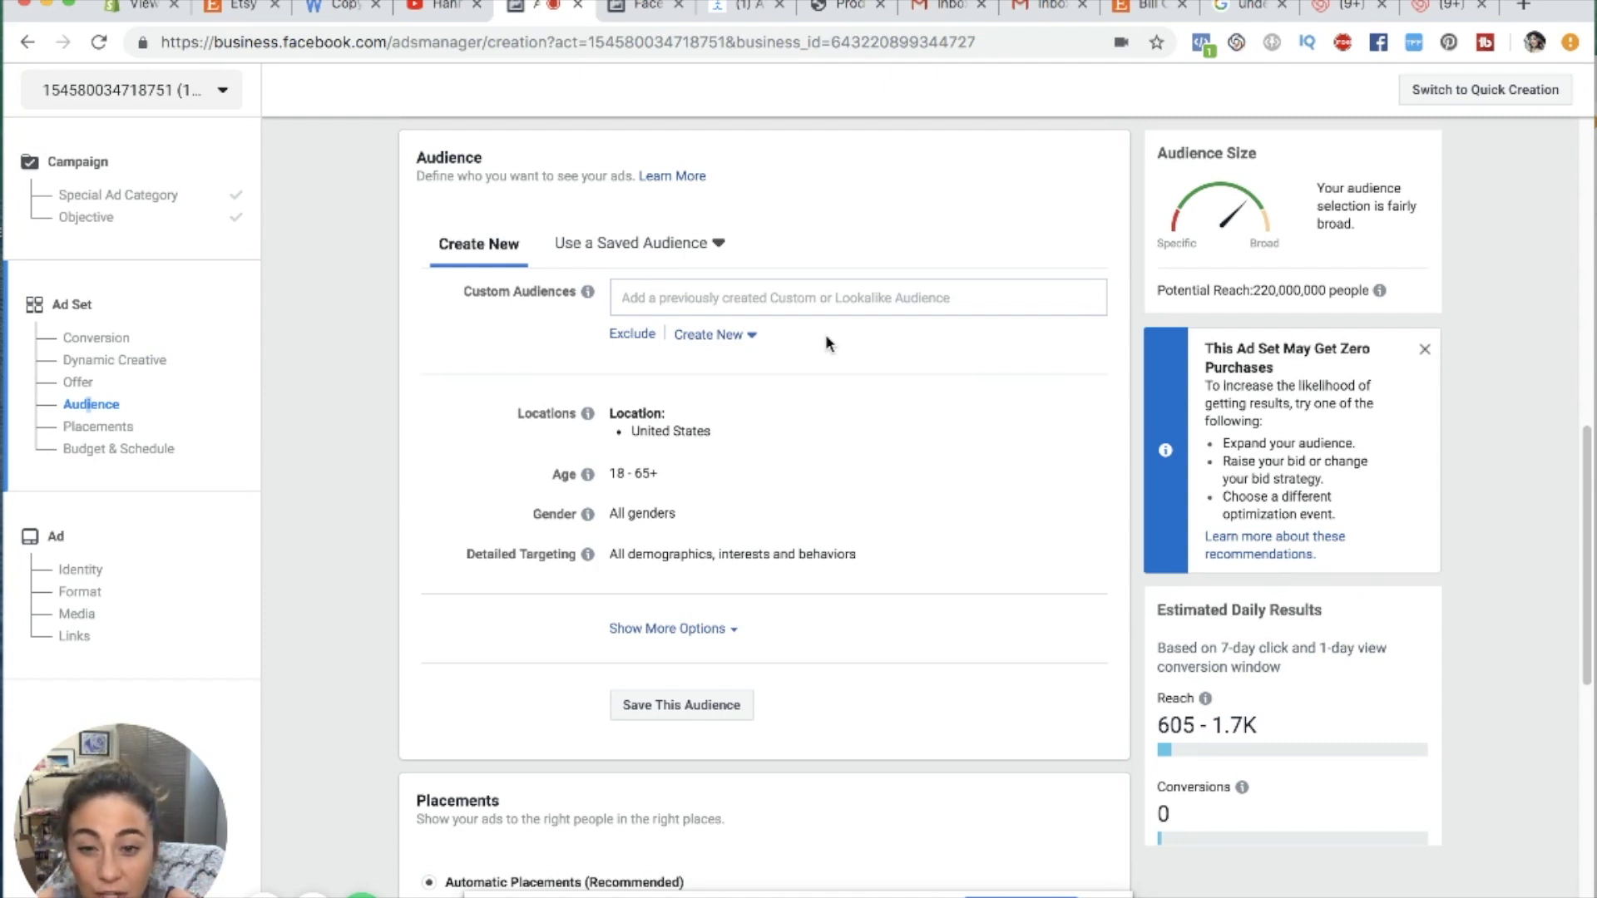
pyautogui.moveTo(587, 474)
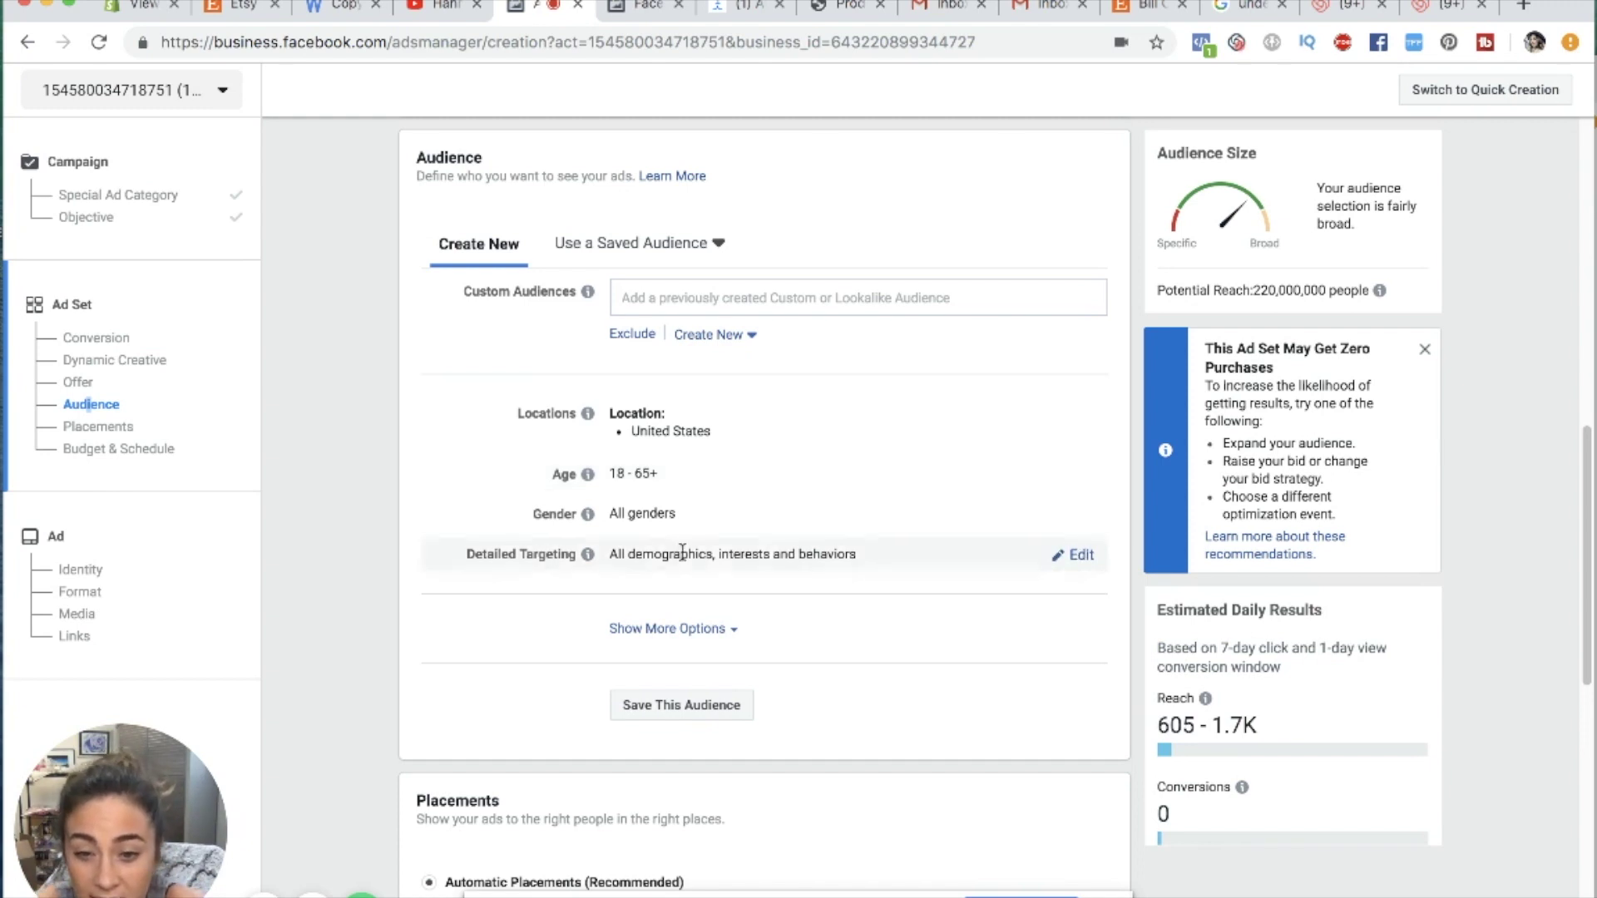
# - Open the audience's detailed targeting for editing and browse the Demographics categories, expanding Education
pyautogui.click(1081, 555)
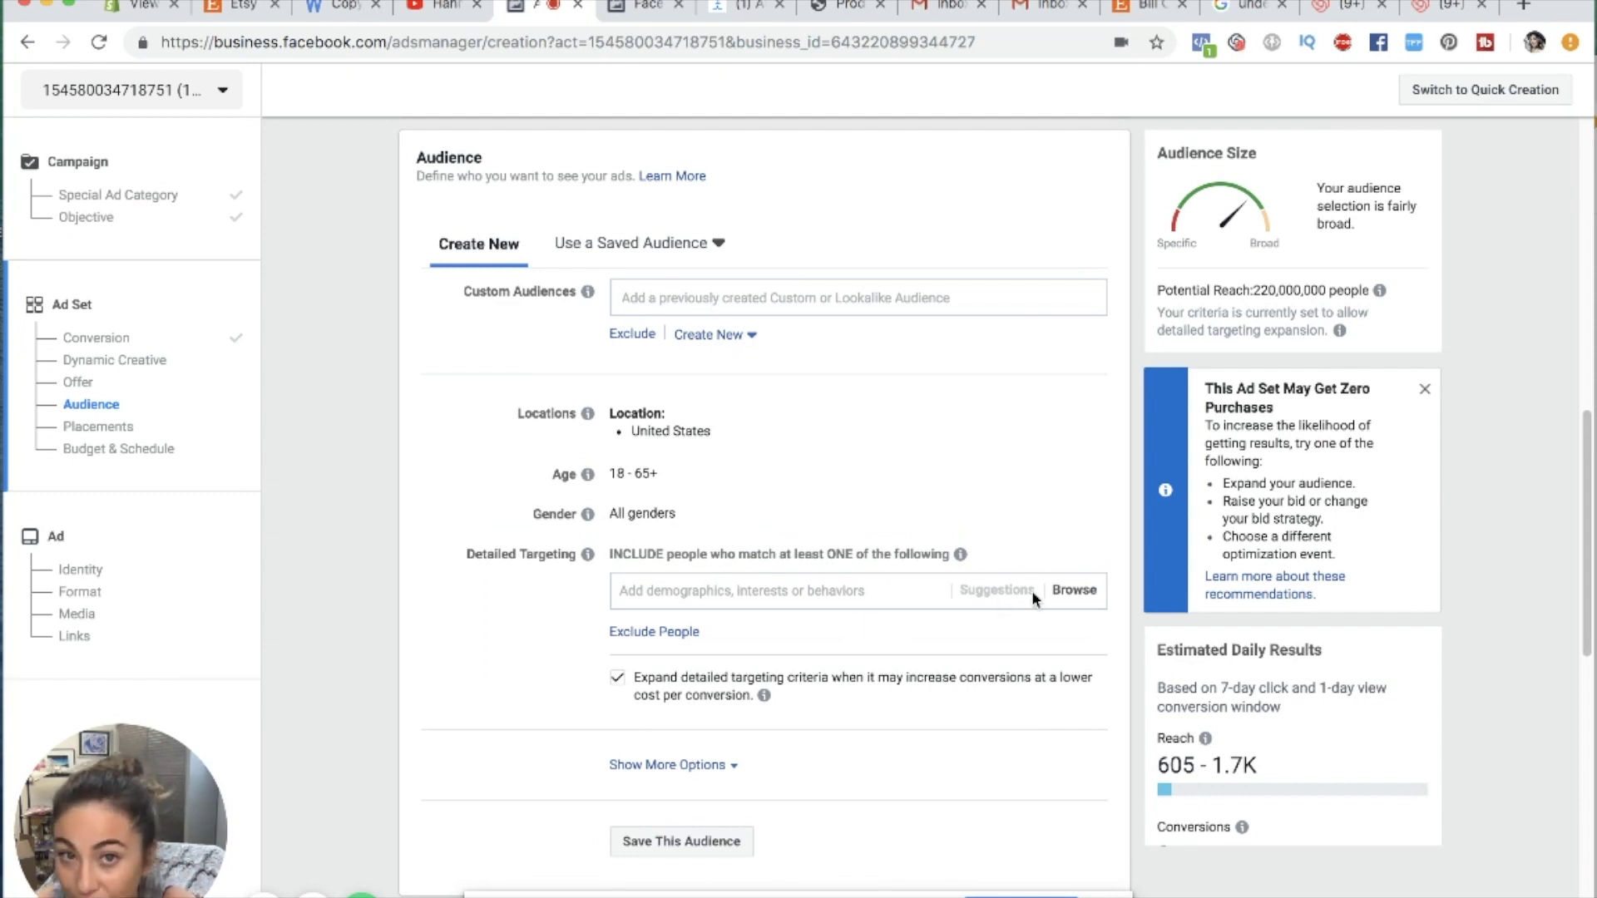
pyautogui.click(1062, 592)
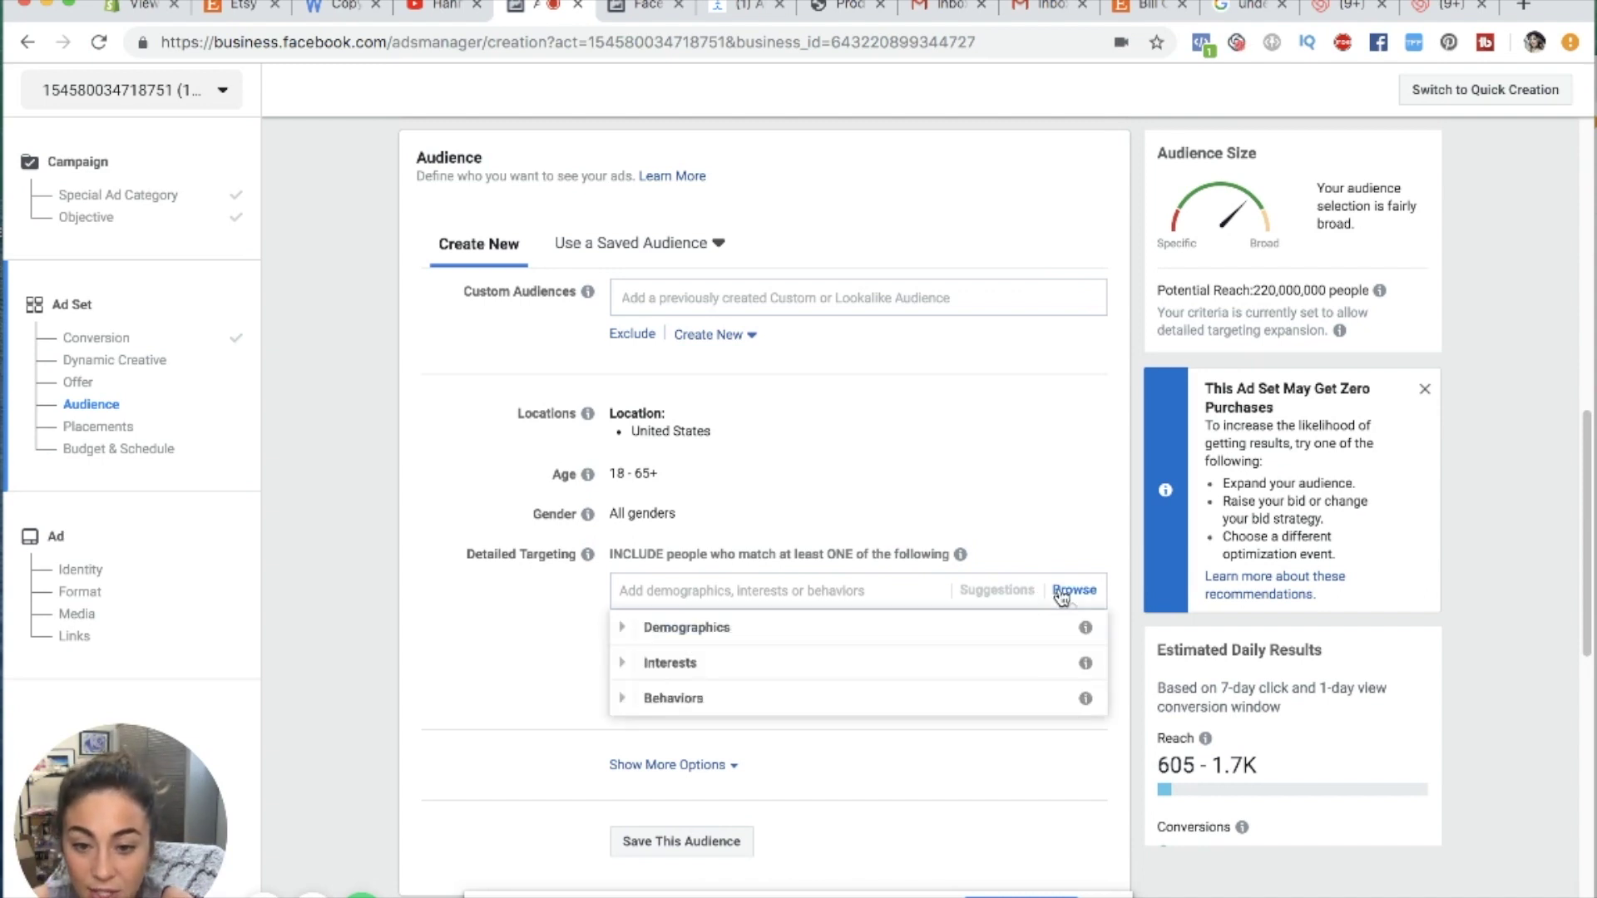
pyautogui.click(639, 628)
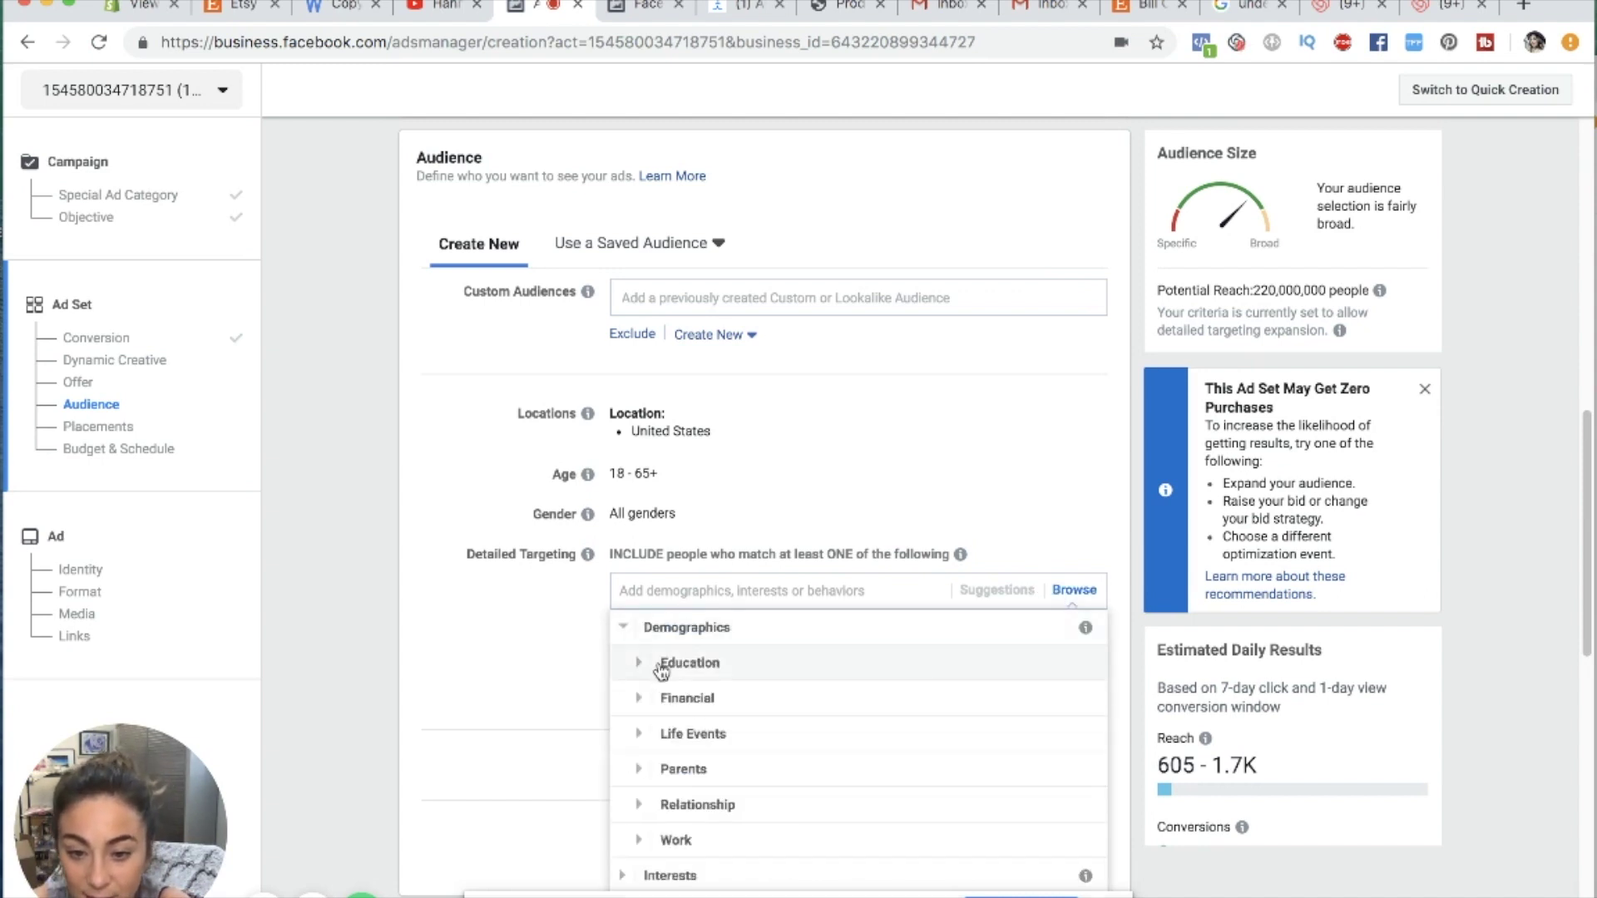
pyautogui.click(657, 664)
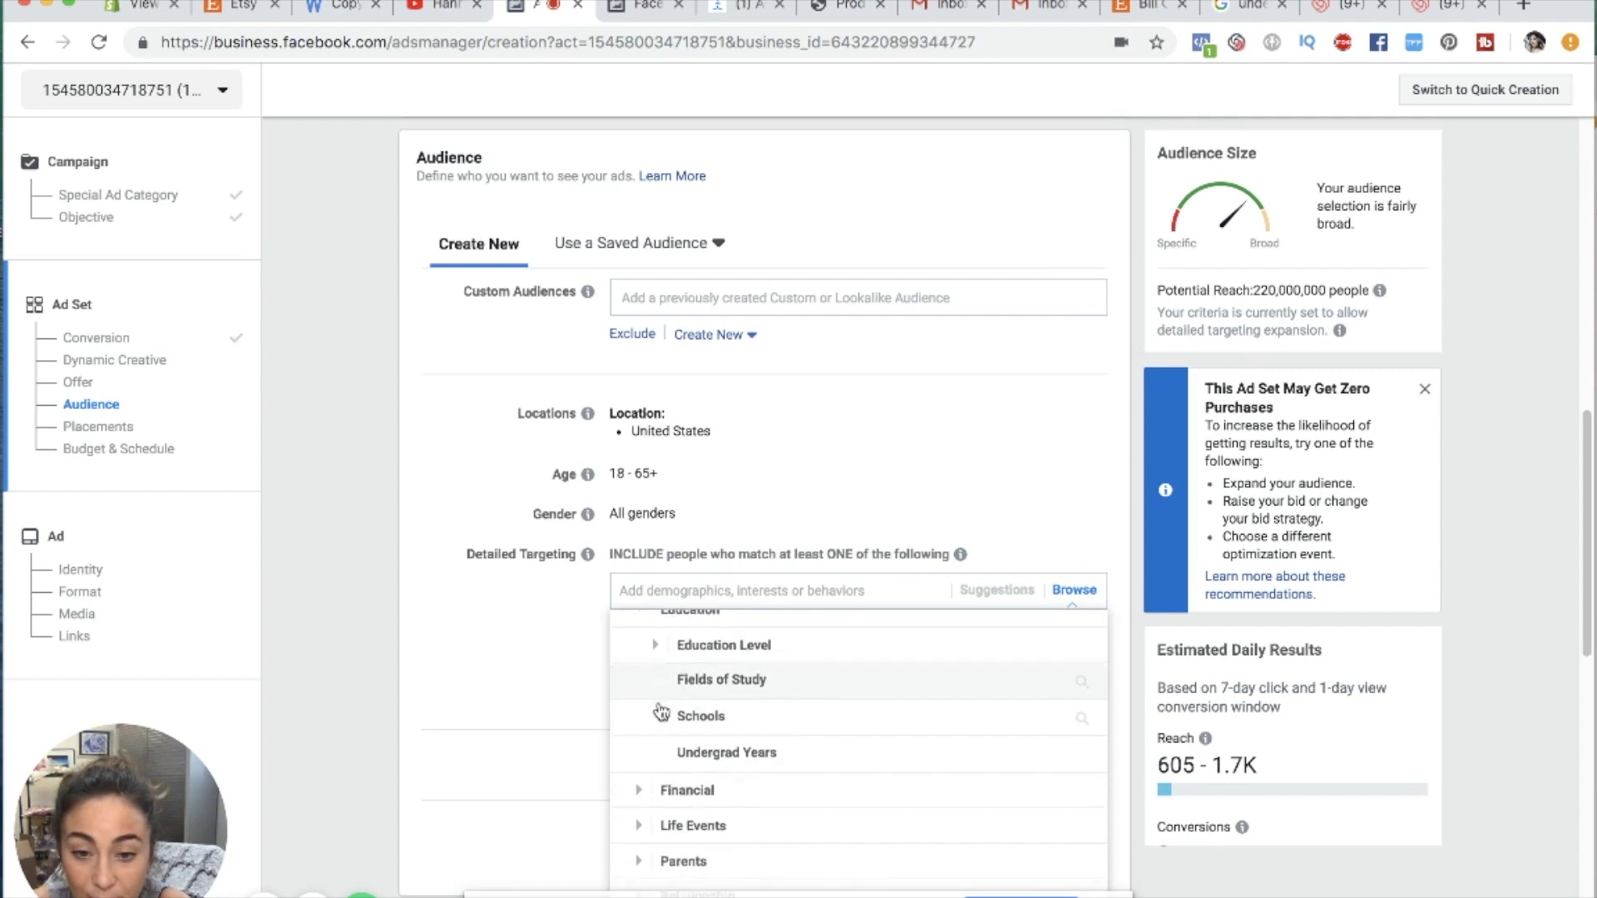
pyautogui.scroll(-2, 706, 688)
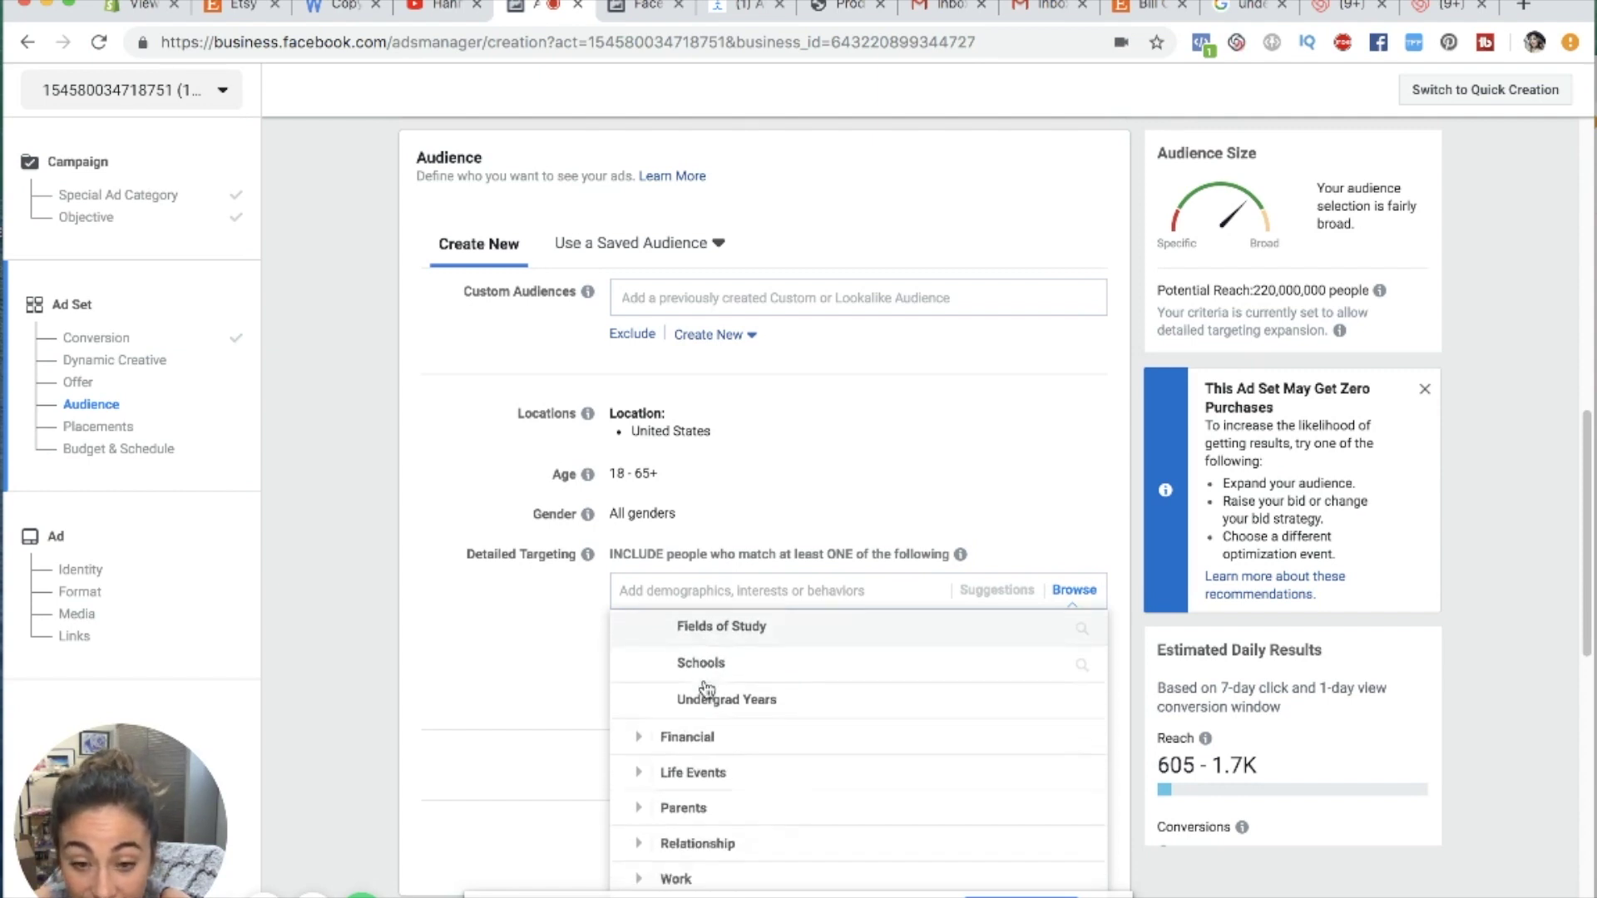
pyautogui.scroll(-1, 702, 682)
pyautogui.scroll(-1, 678, 690)
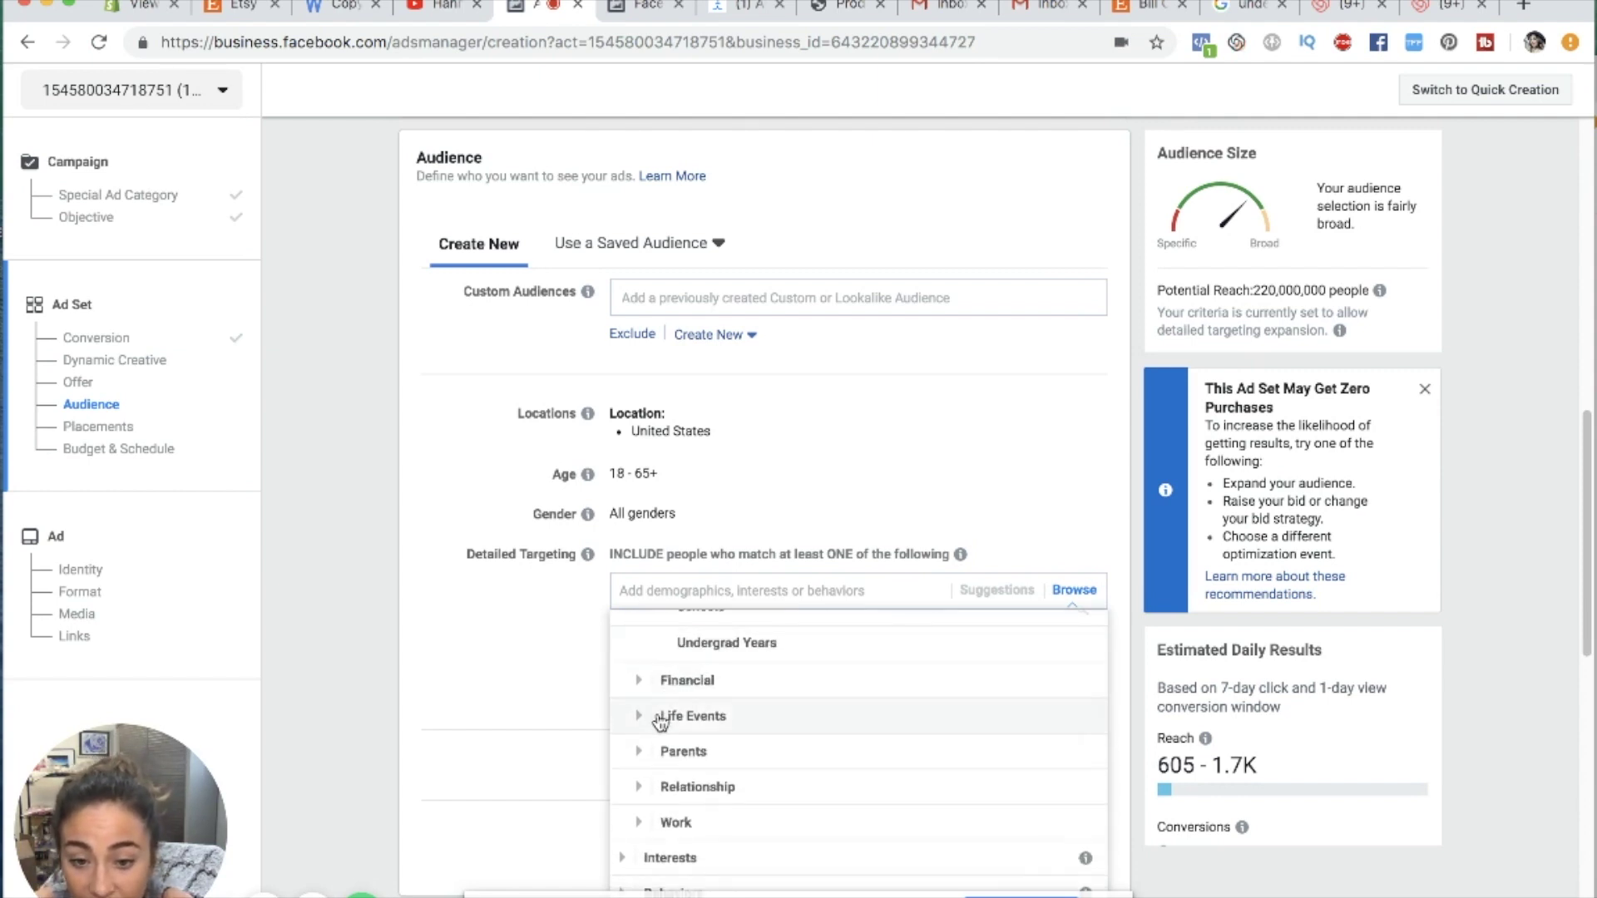
# - Browse the Interests and Behaviors targeting categories without choosing any, and show the audience's language and connection options
pyautogui.scroll(-2, 657, 723)
pyautogui.click(625, 772)
pyautogui.scroll(-1, 630, 771)
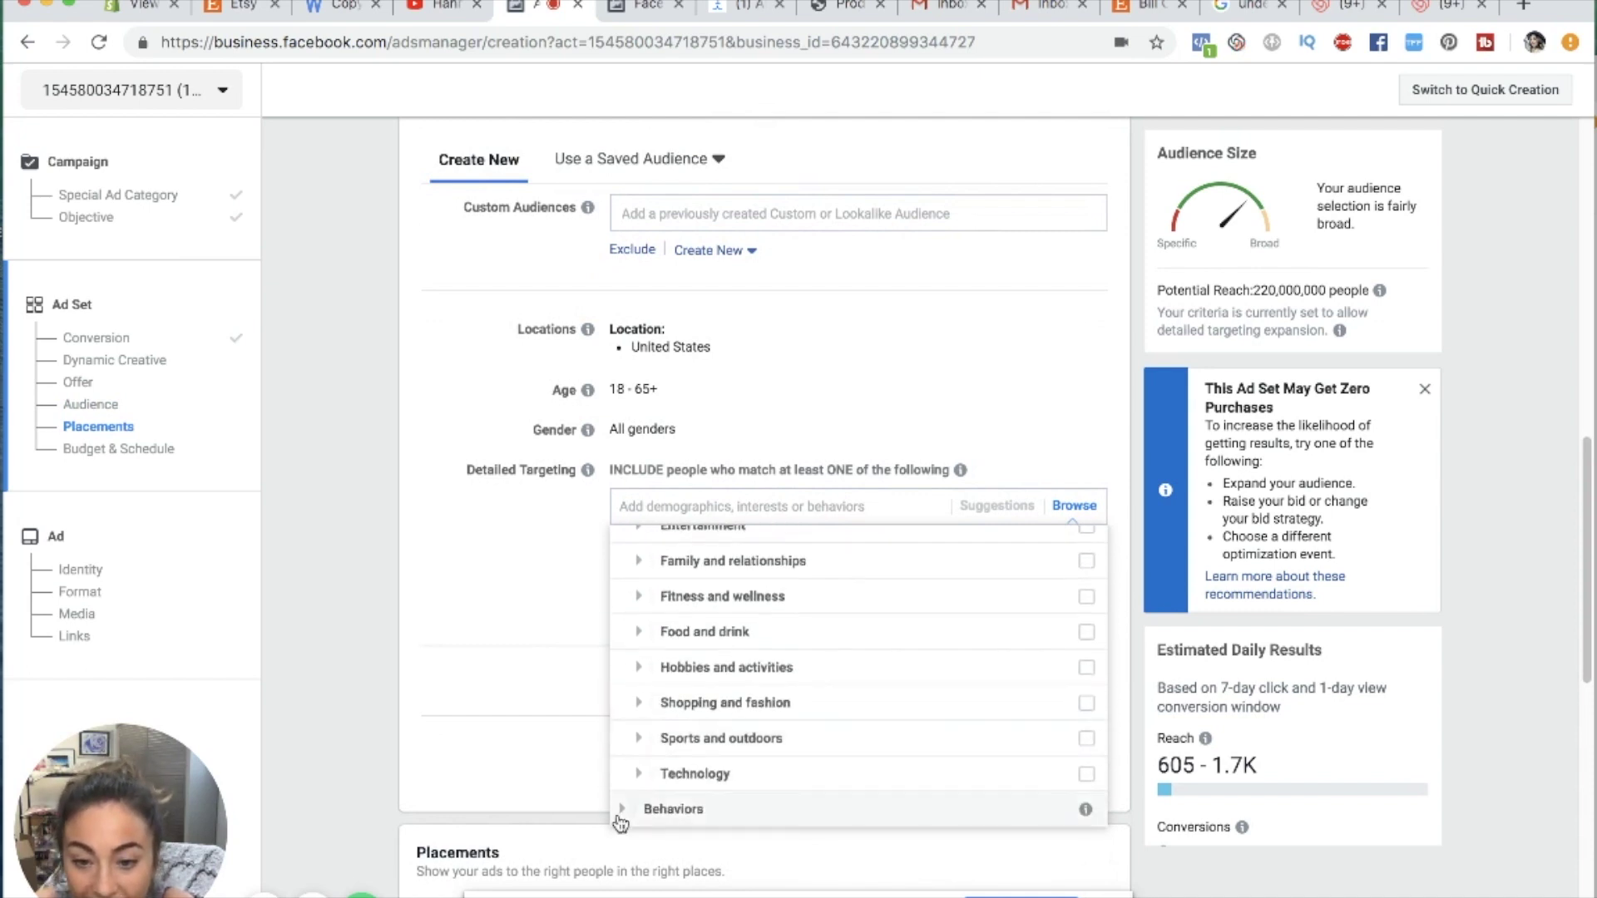
pyautogui.click(623, 809)
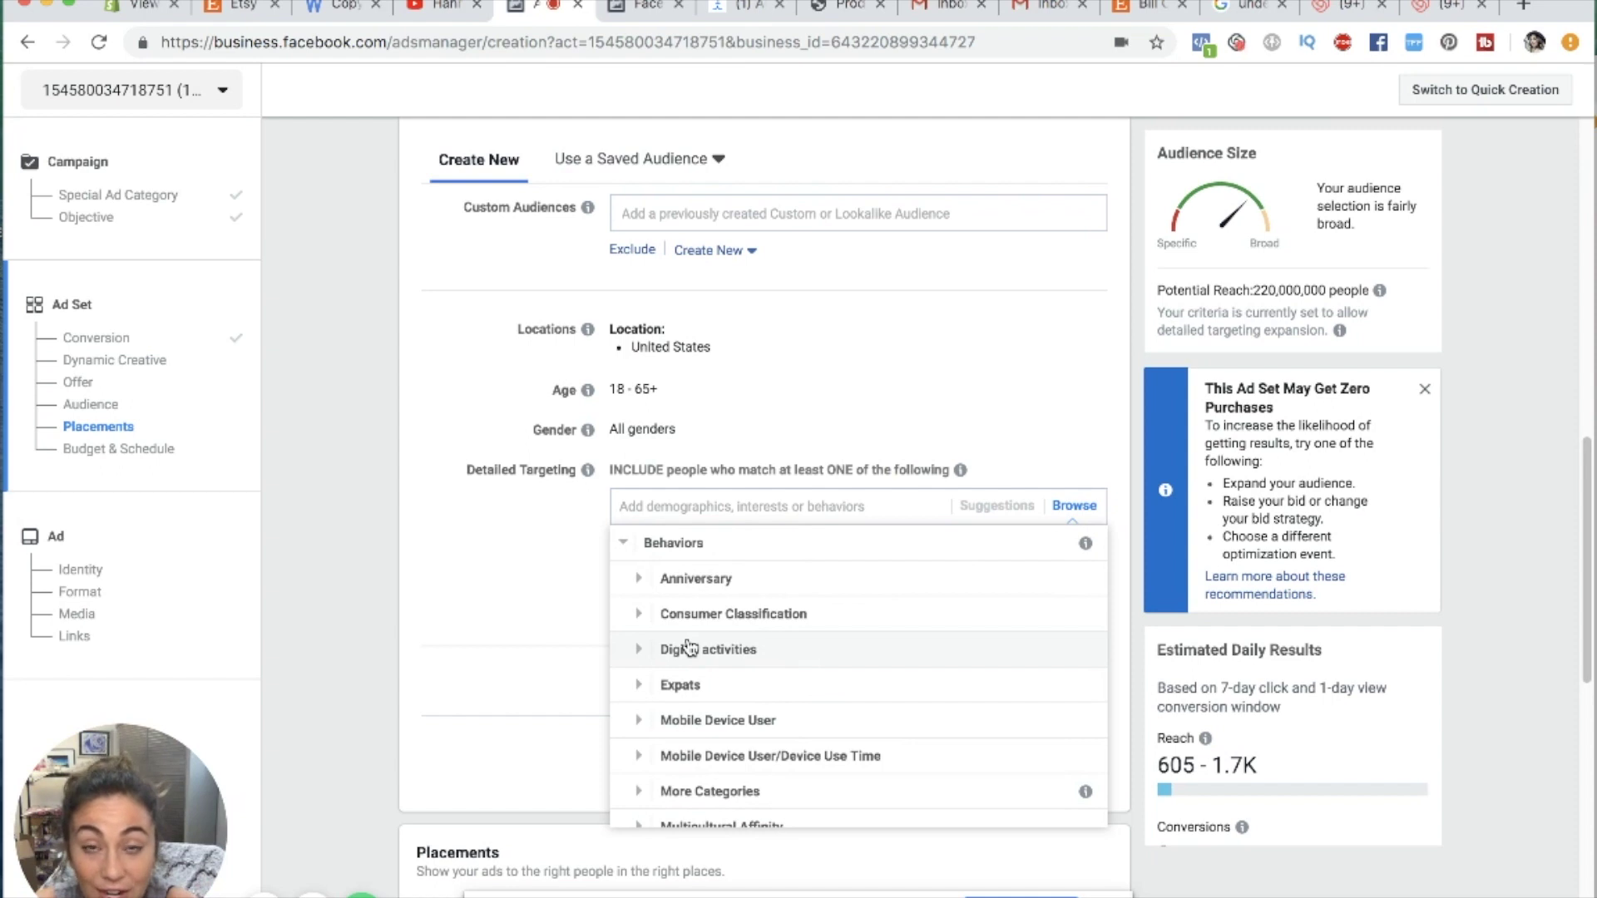
pyautogui.scroll(1, 725, 755)
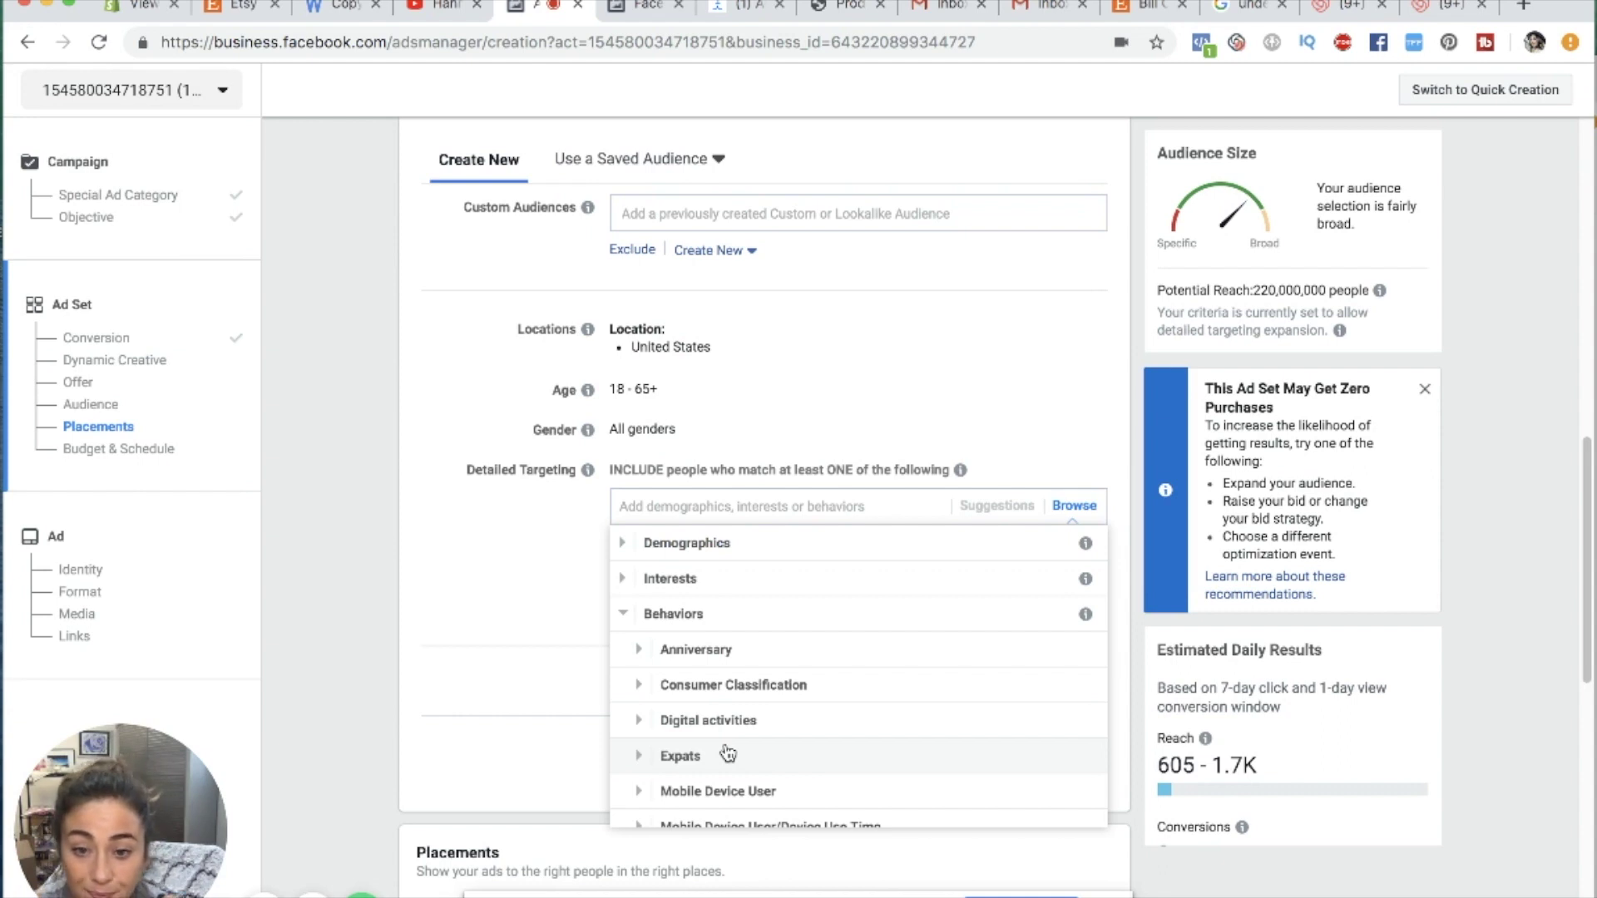
pyautogui.click(515, 592)
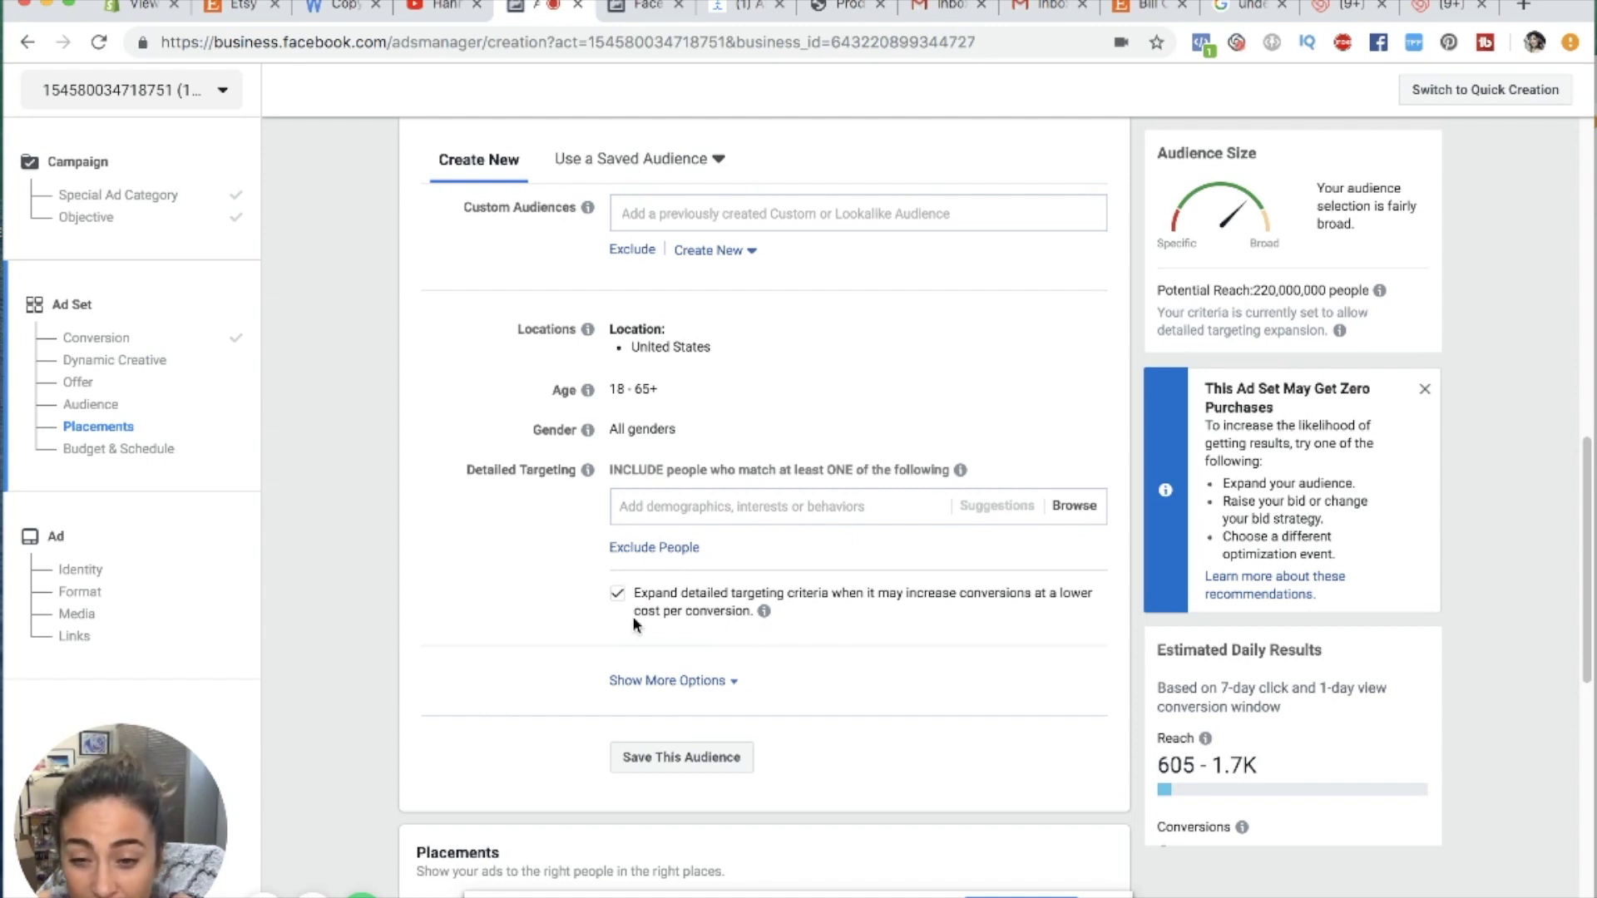
pyautogui.click(652, 682)
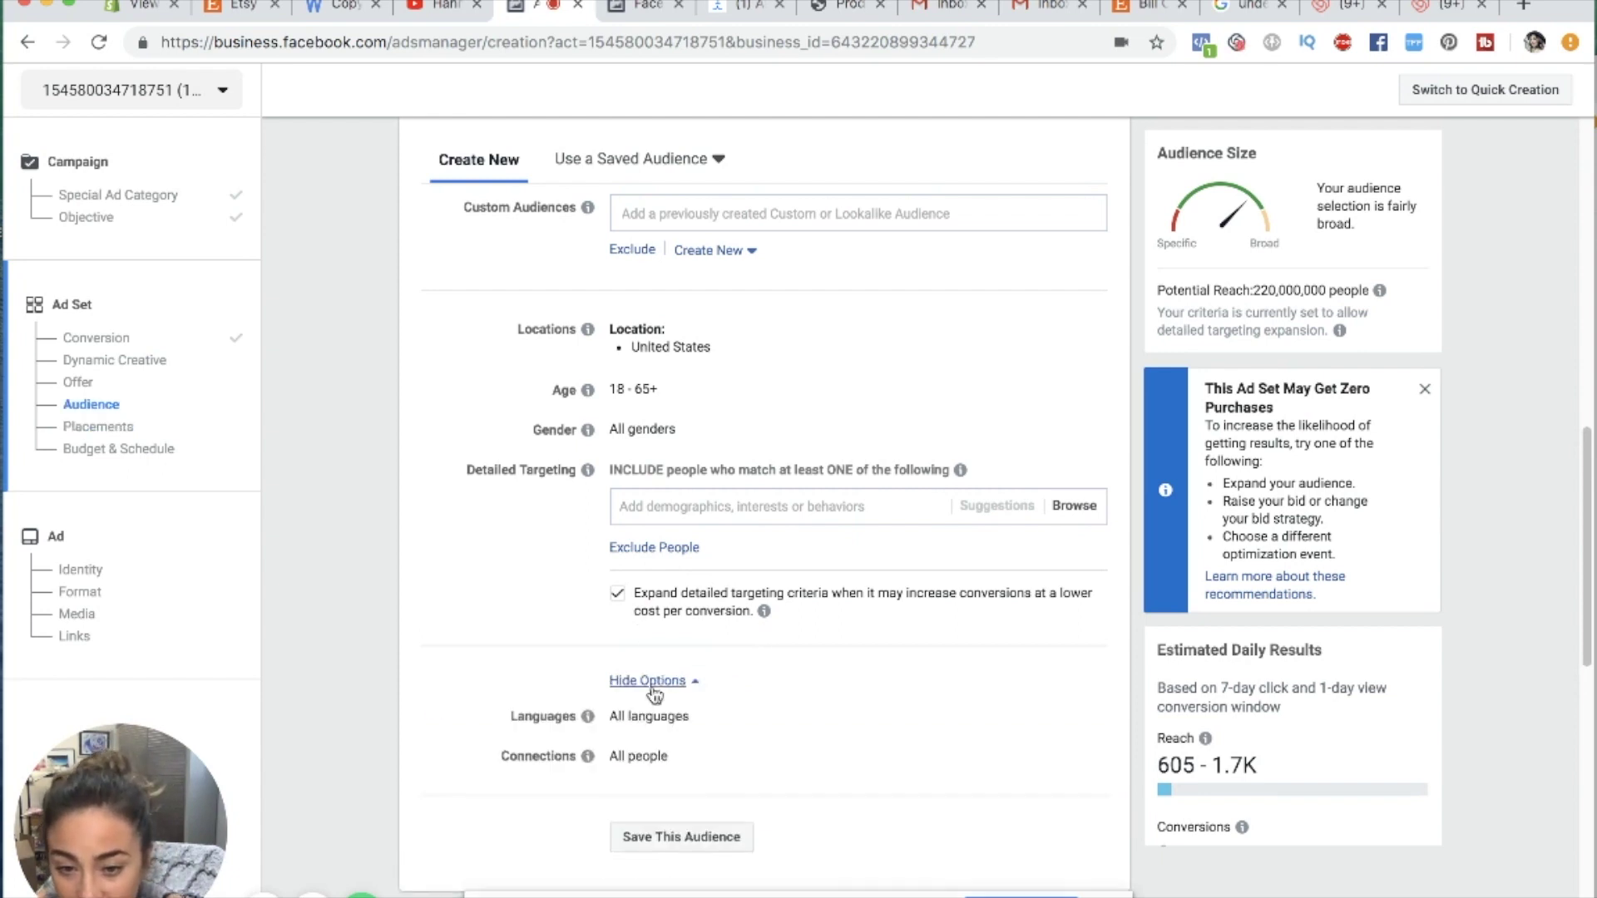
pyautogui.scroll(-3, 654, 694)
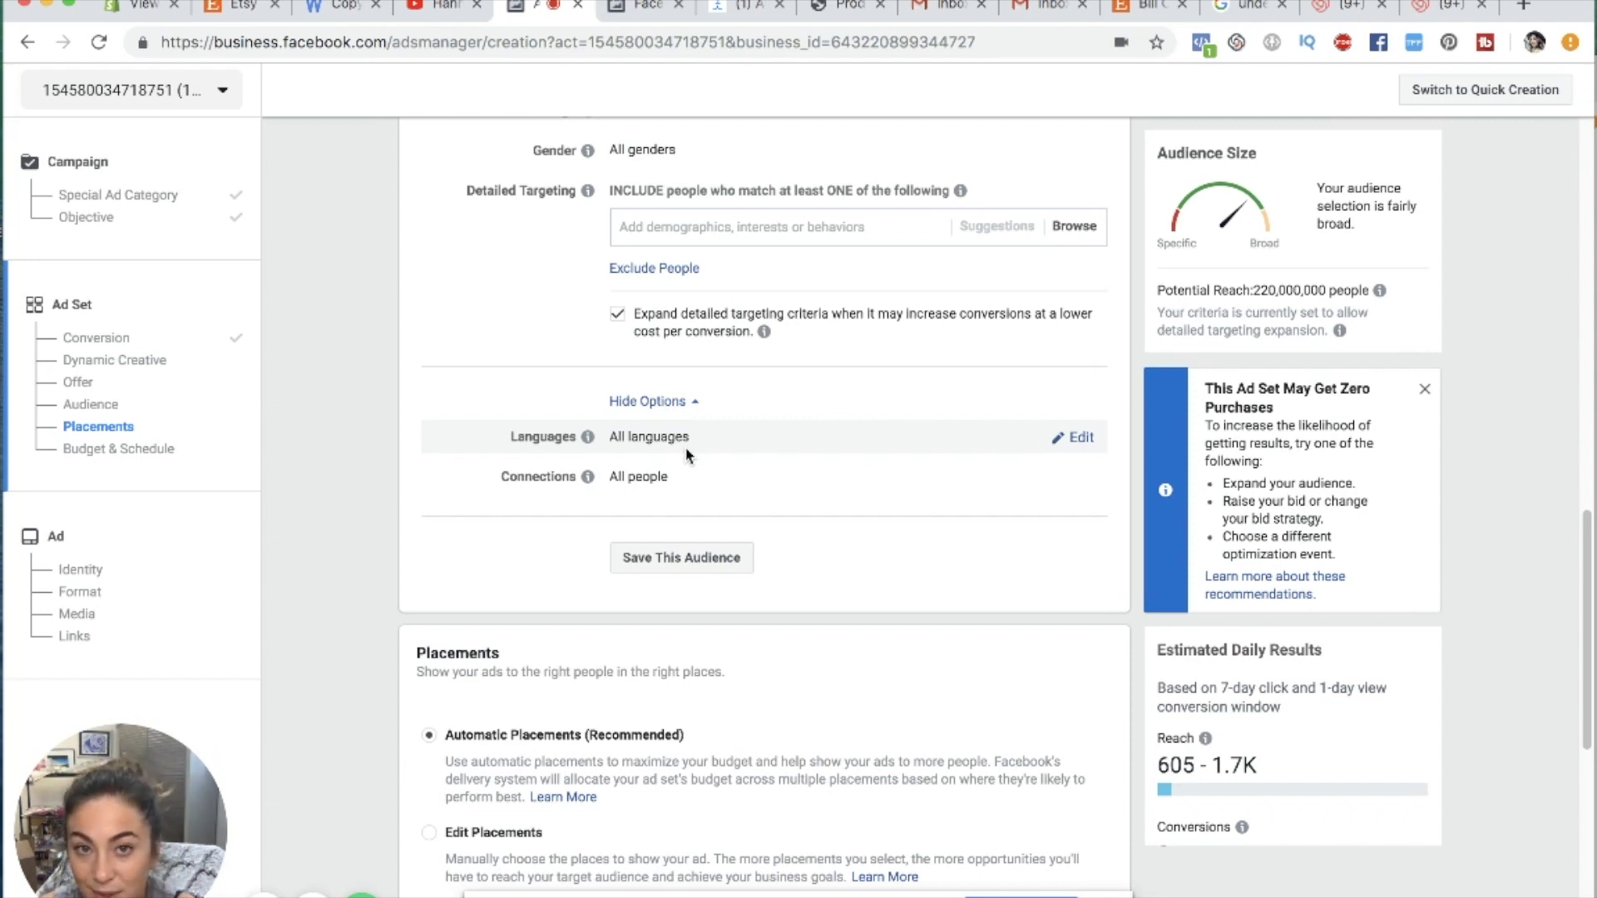
# - Switch the ad set from automatic to manually edited placements and review the feeds, stories, in-stream and other placements offered
pyautogui.scroll(-6, 481, 552)
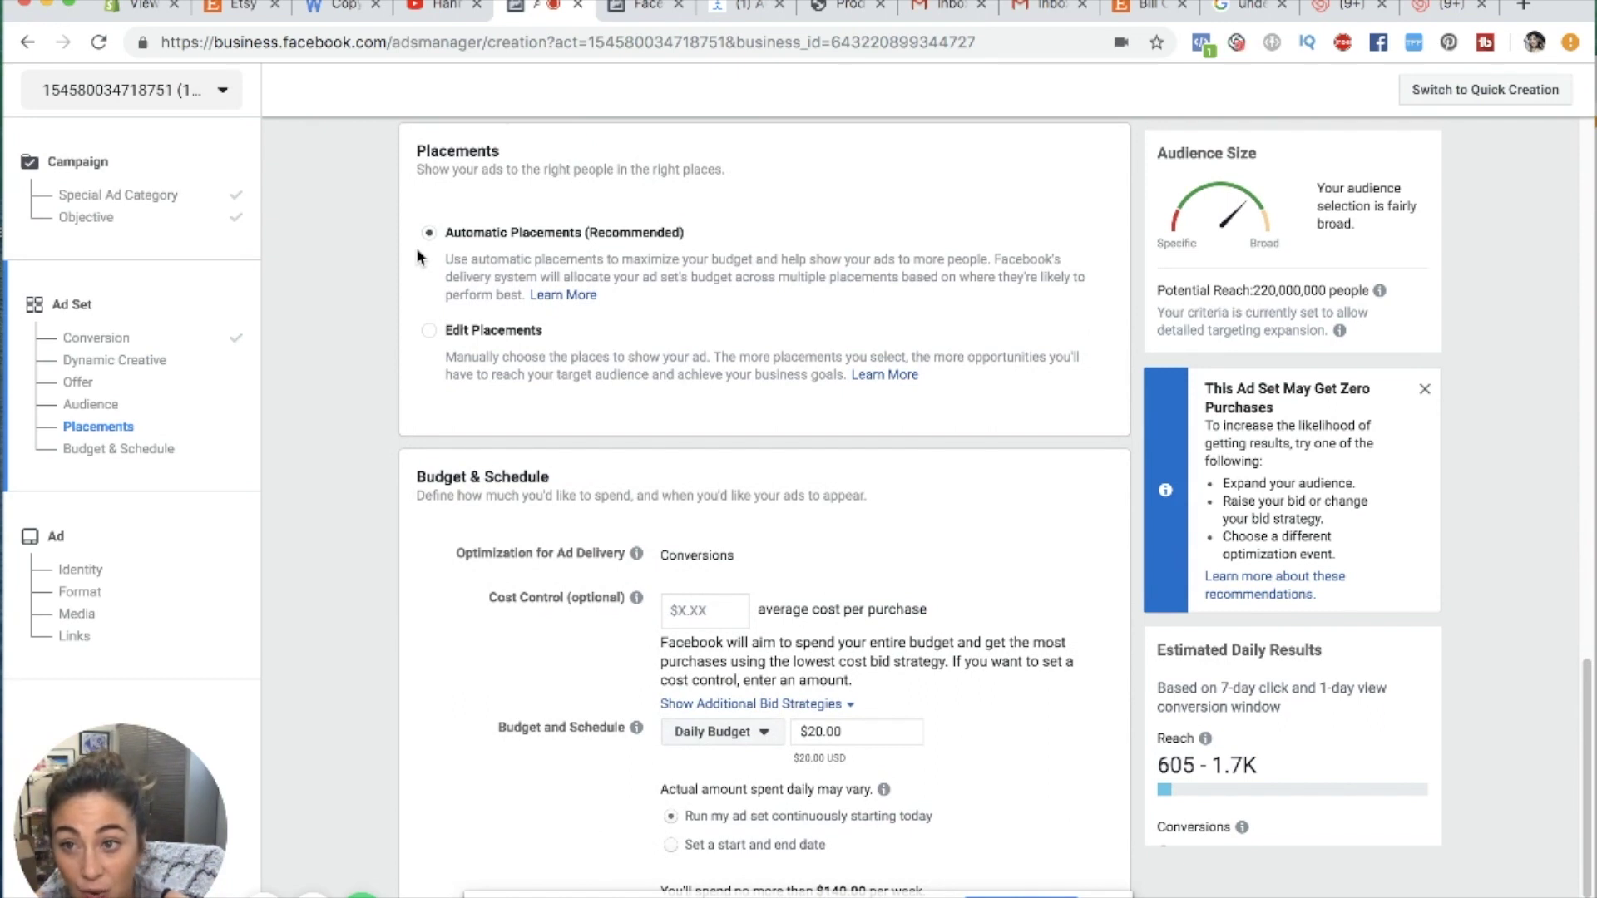
pyautogui.click(428, 330)
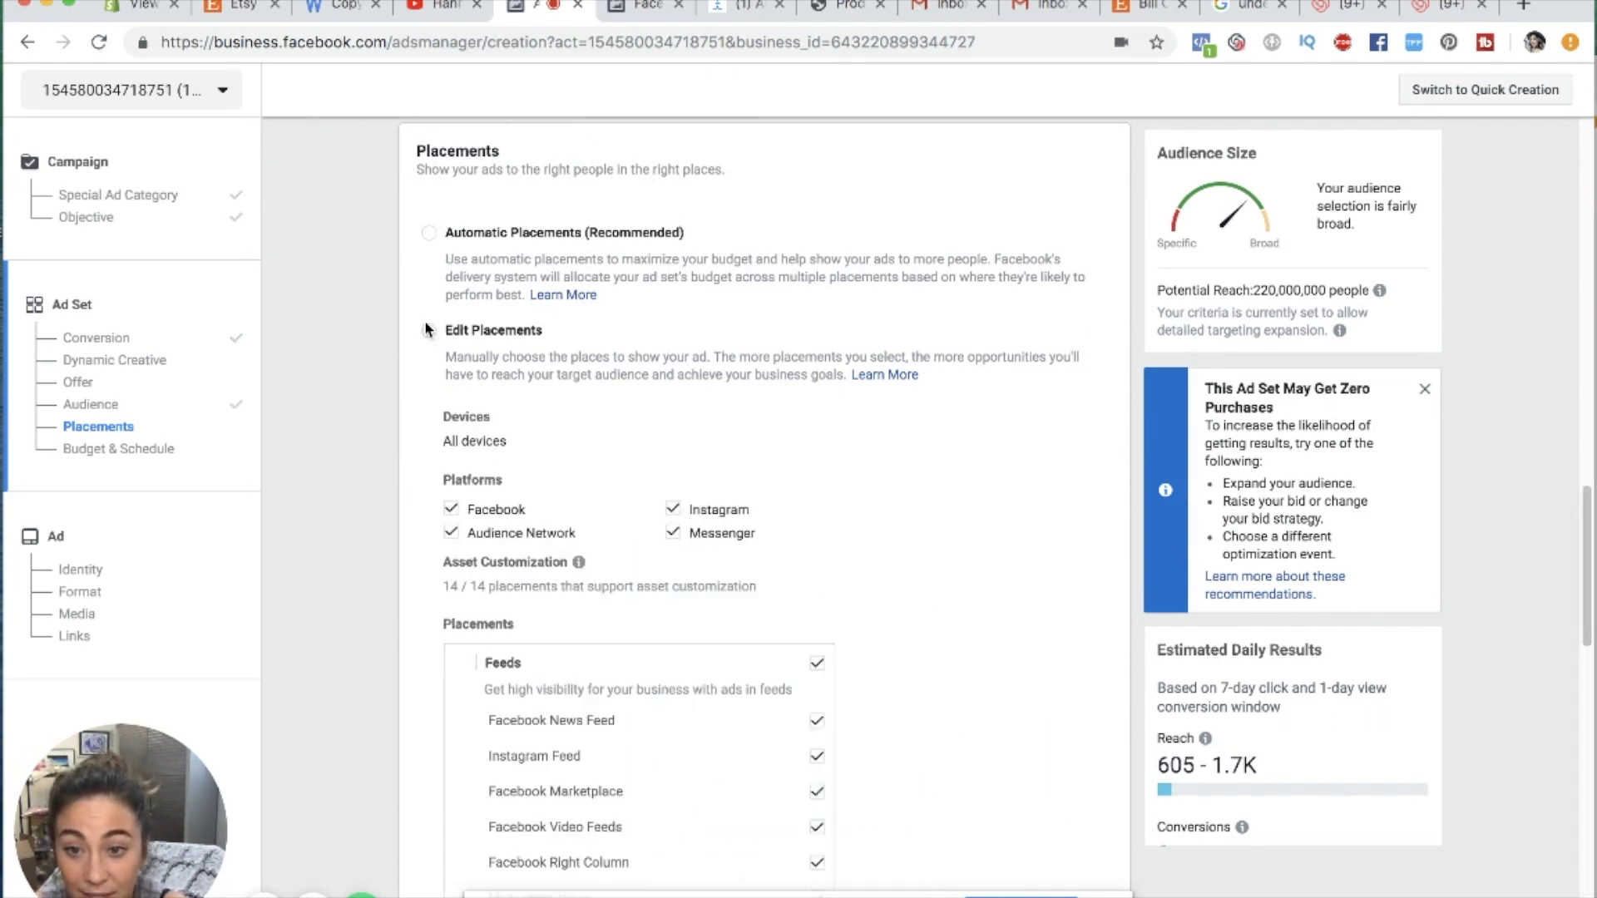
pyautogui.scroll(-5, 421, 419)
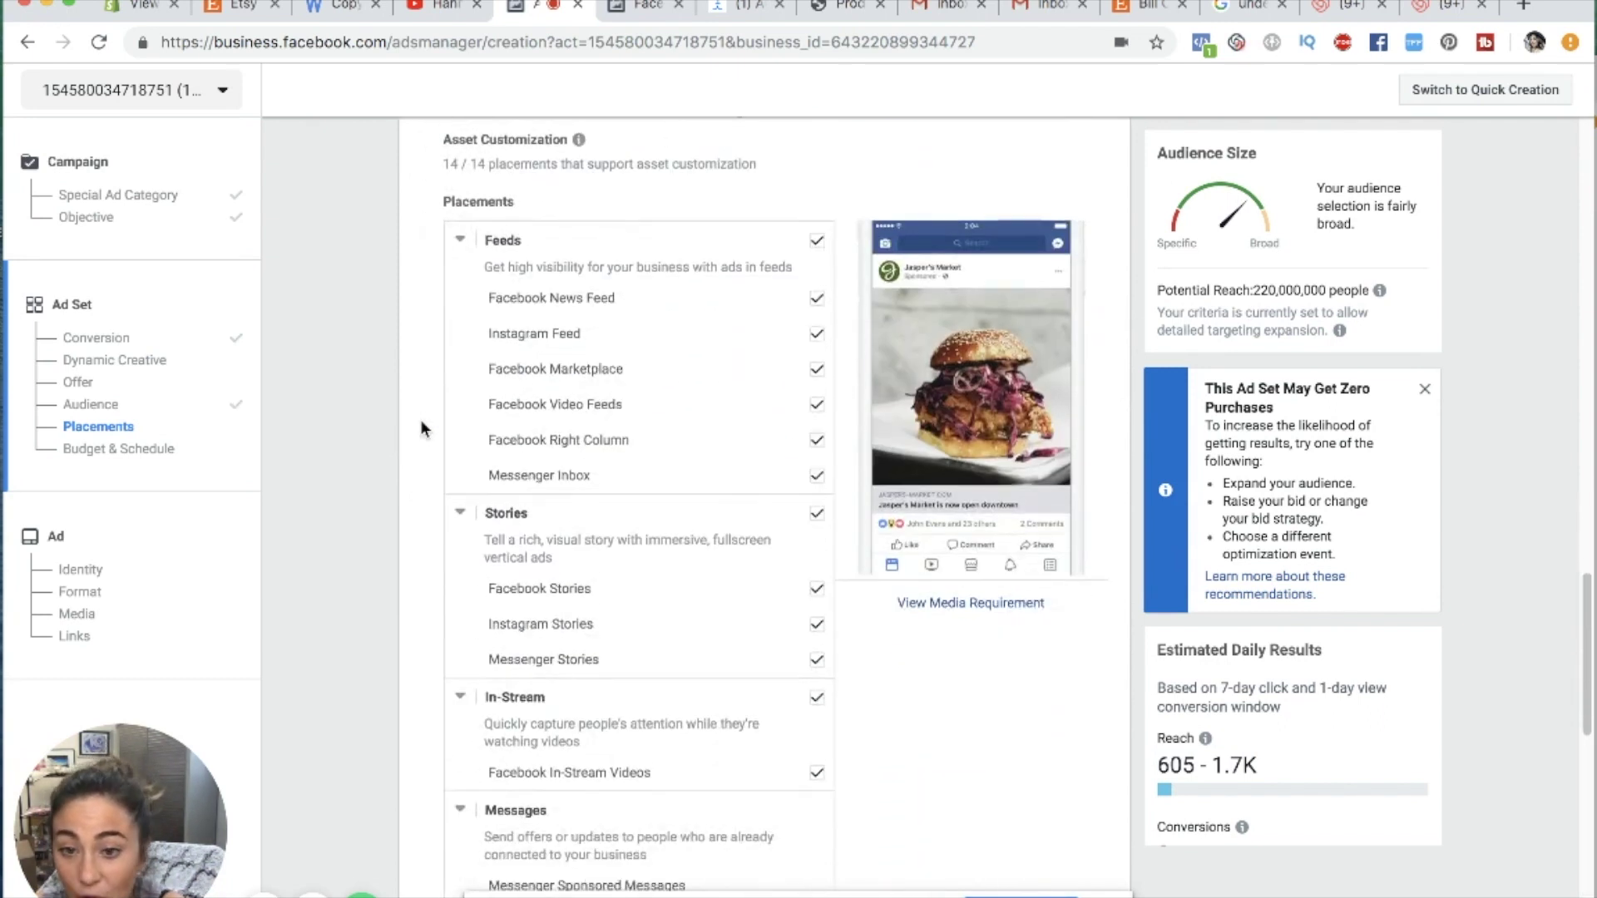
pyautogui.scroll(-7, 670, 682)
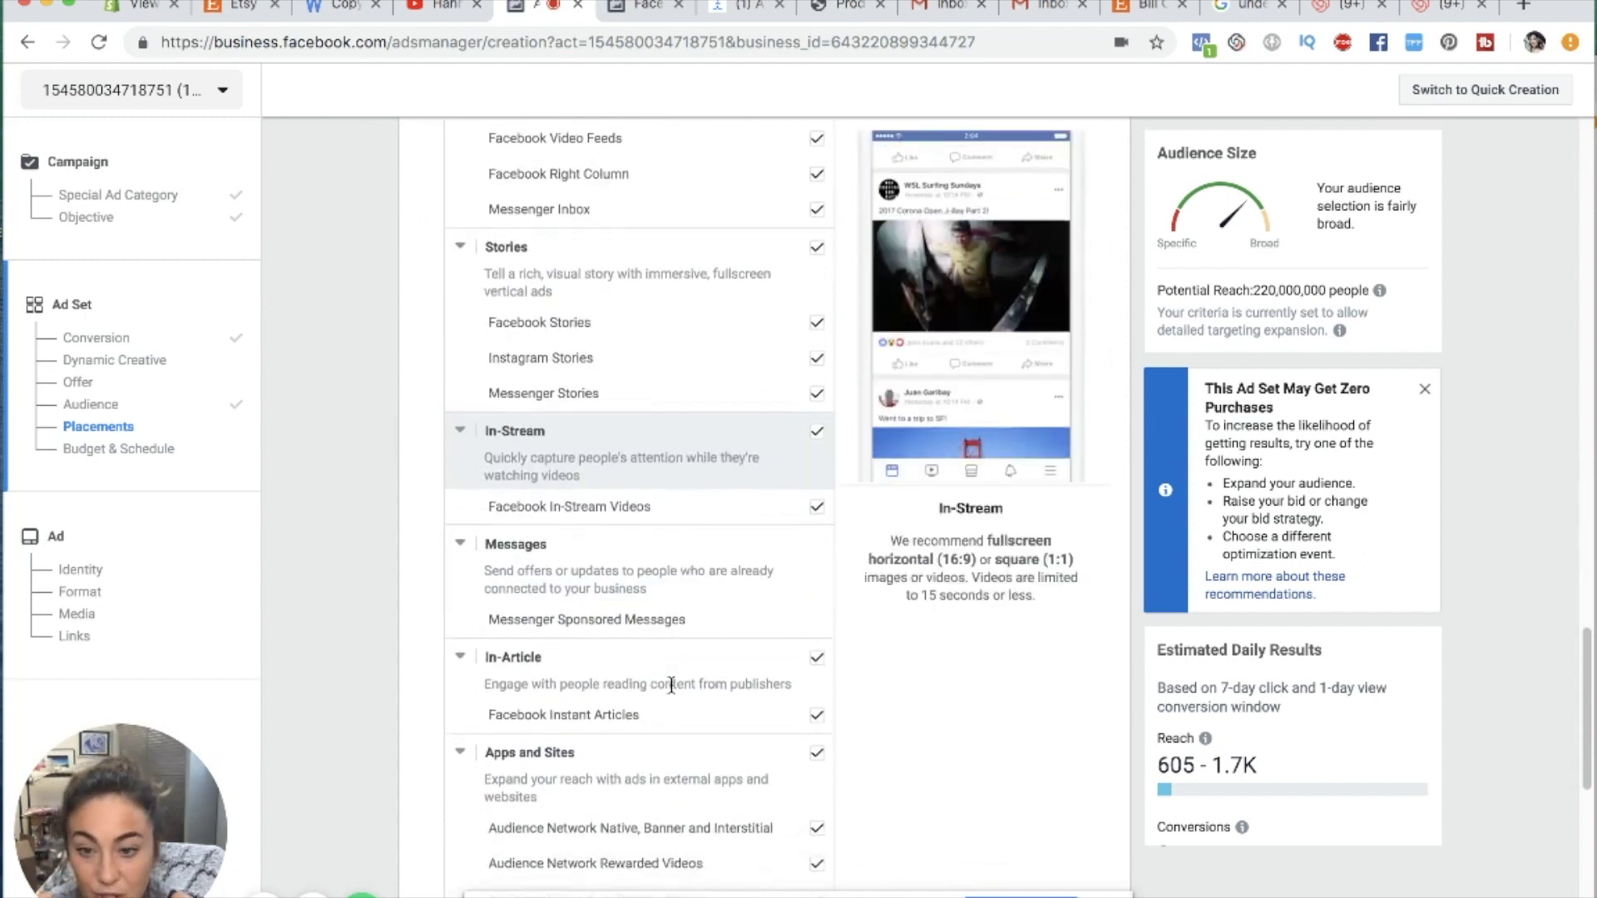
pyautogui.scroll(6, 671, 684)
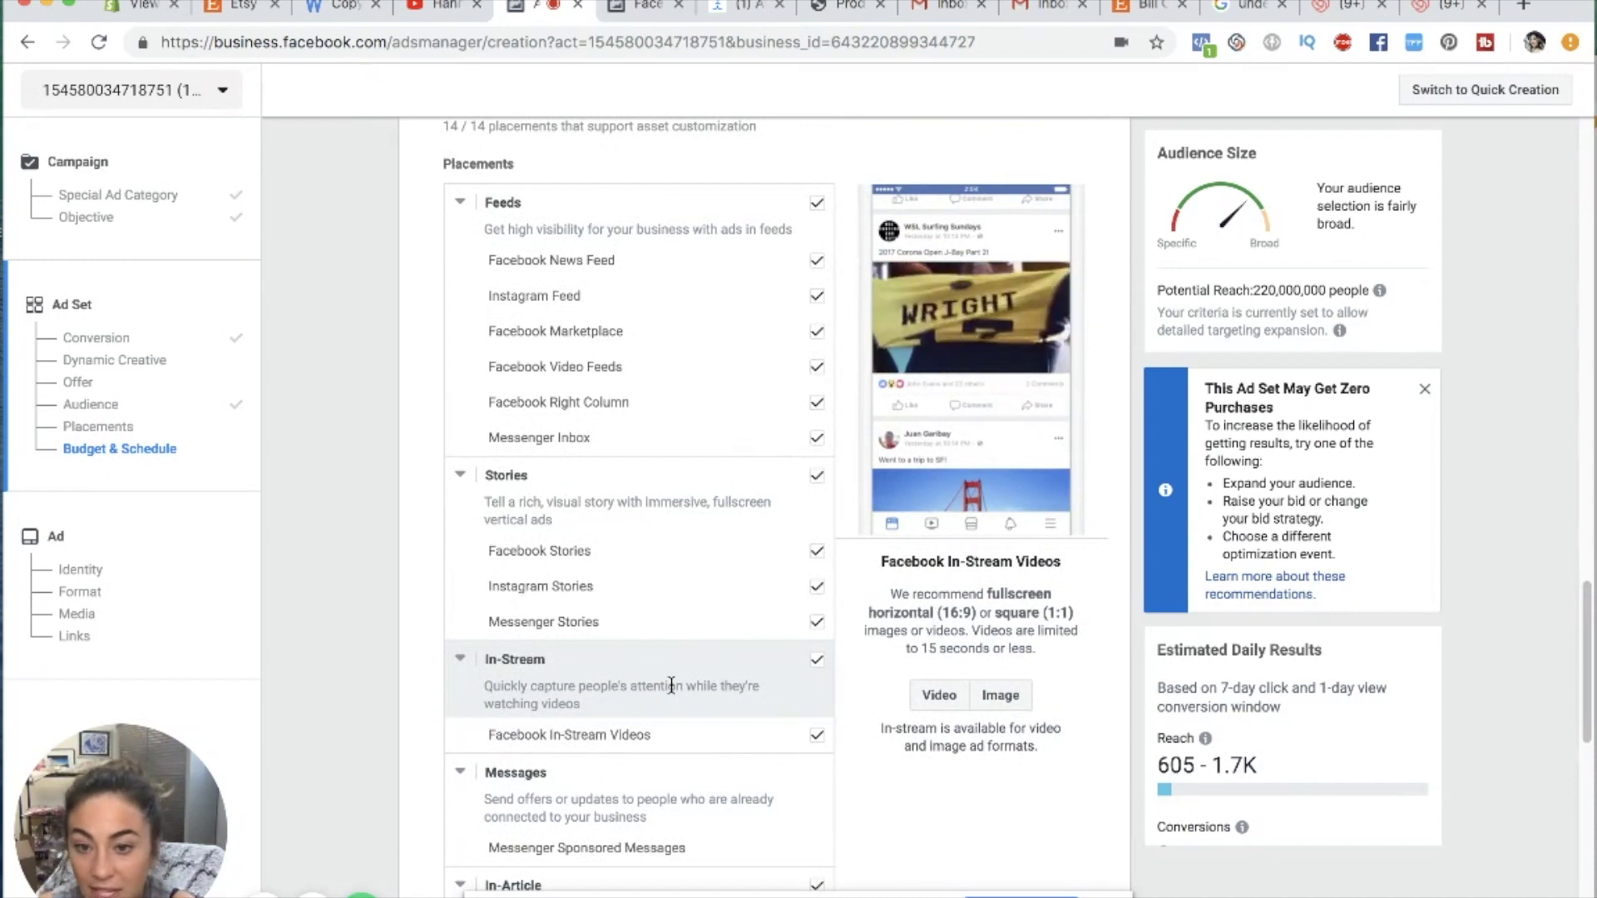
pyautogui.scroll(-1, 671, 684)
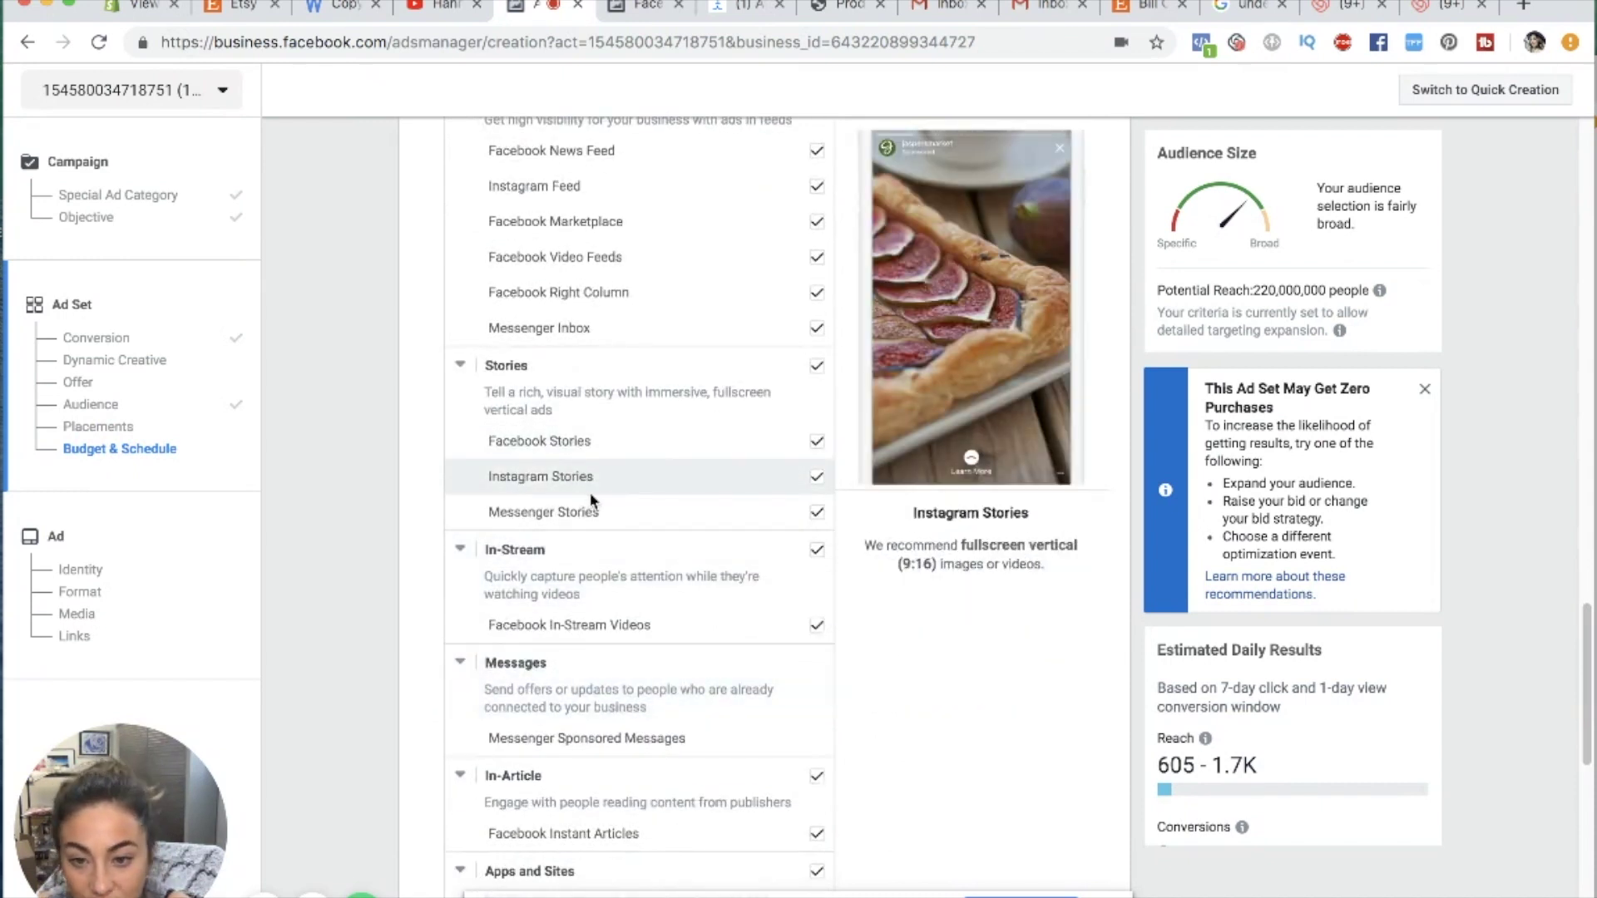
pyautogui.scroll(-2, 607, 516)
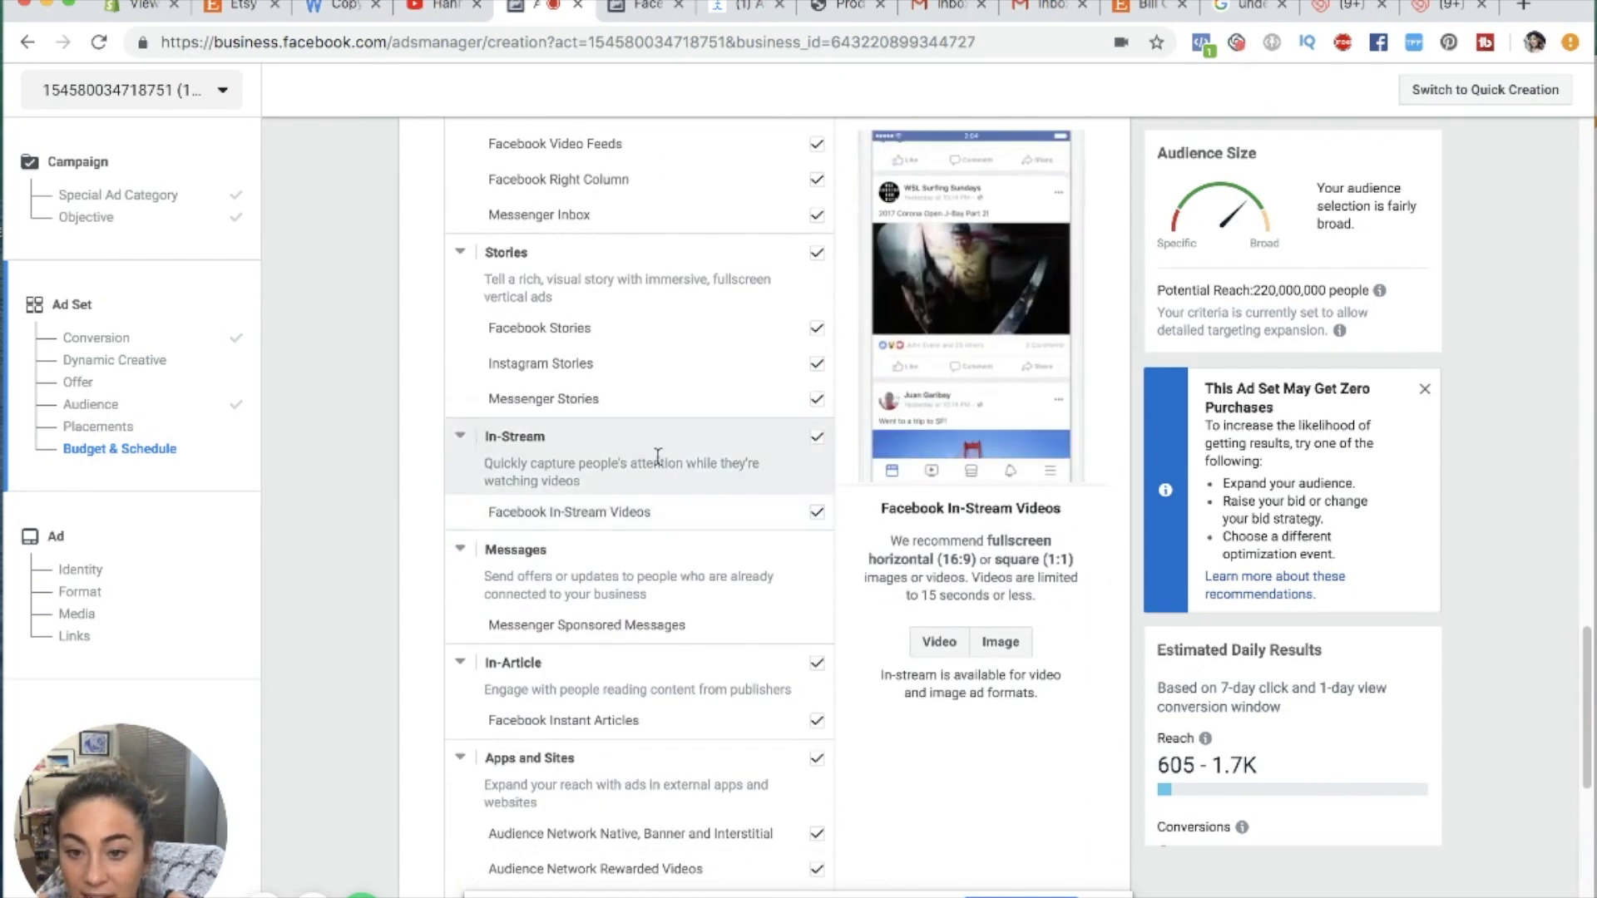
# - Examine the Feeds, Stories, In-Stream, Messages, In-Article and Apps and Sites placements available for the ad set
pyautogui.scroll(-2, 742, 470)
pyautogui.scroll(-1, 744, 470)
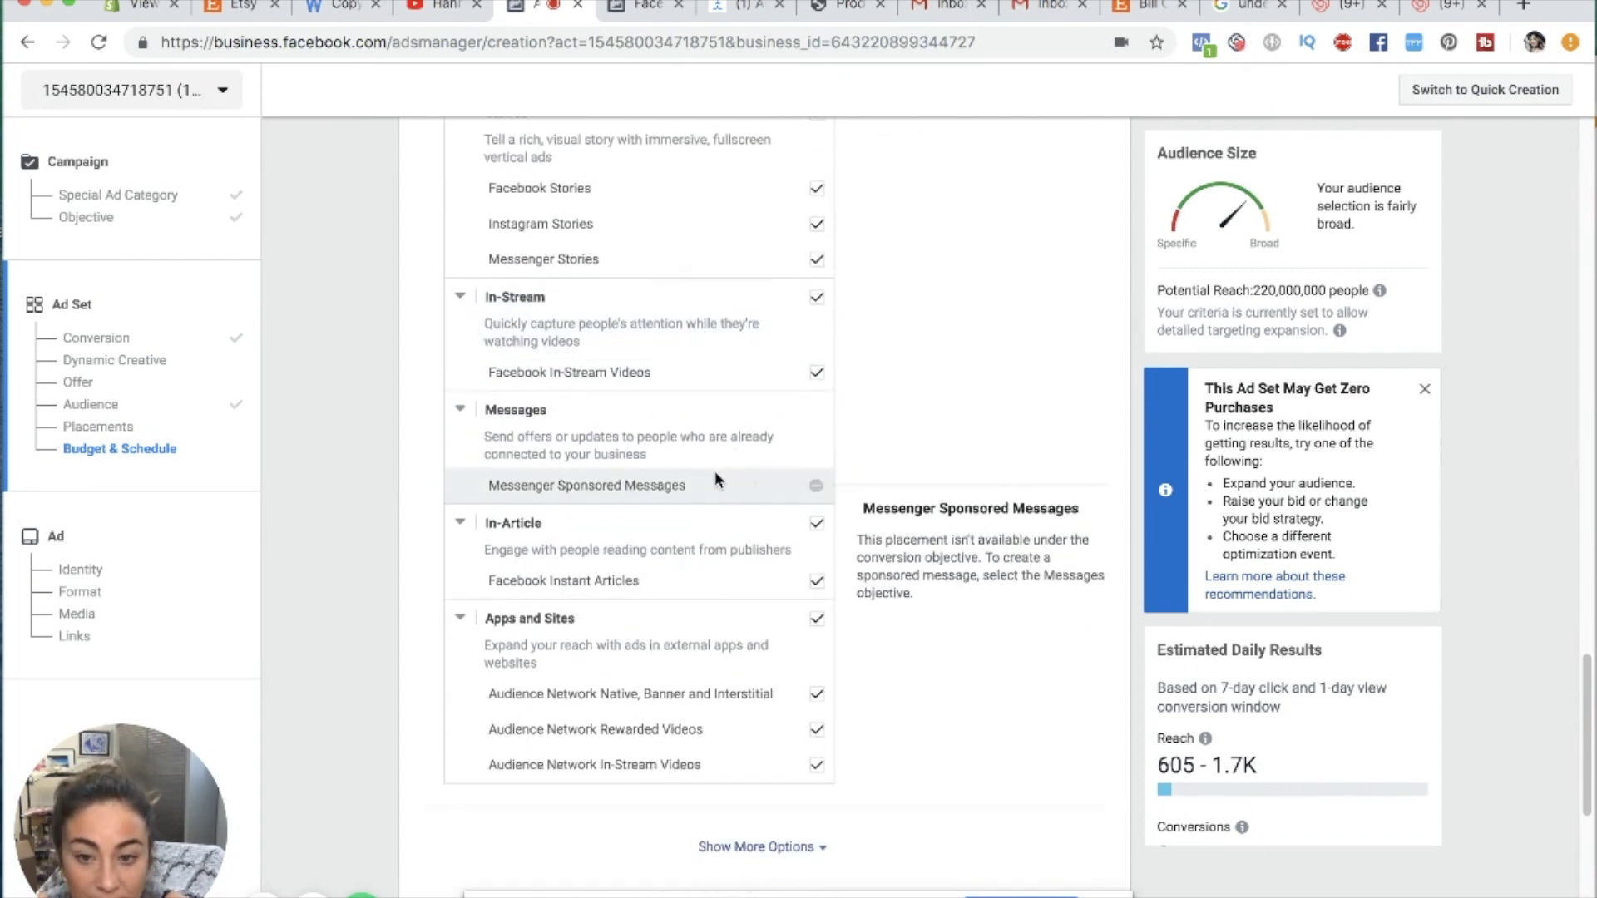
pyautogui.scroll(-1, 690, 499)
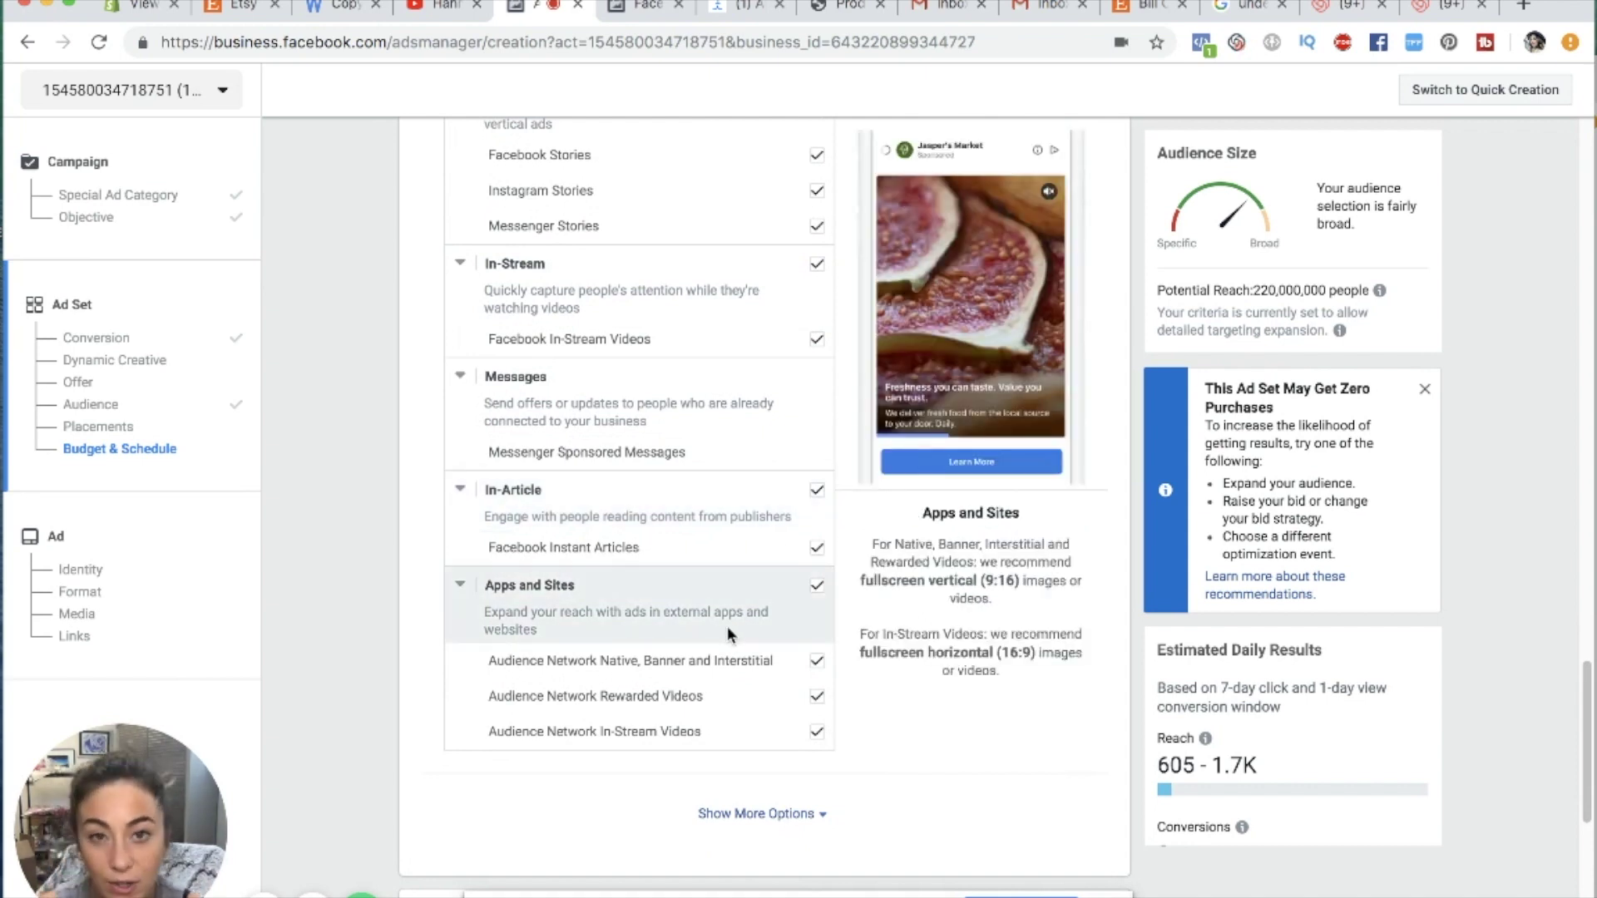
pyautogui.scroll(5, 650, 530)
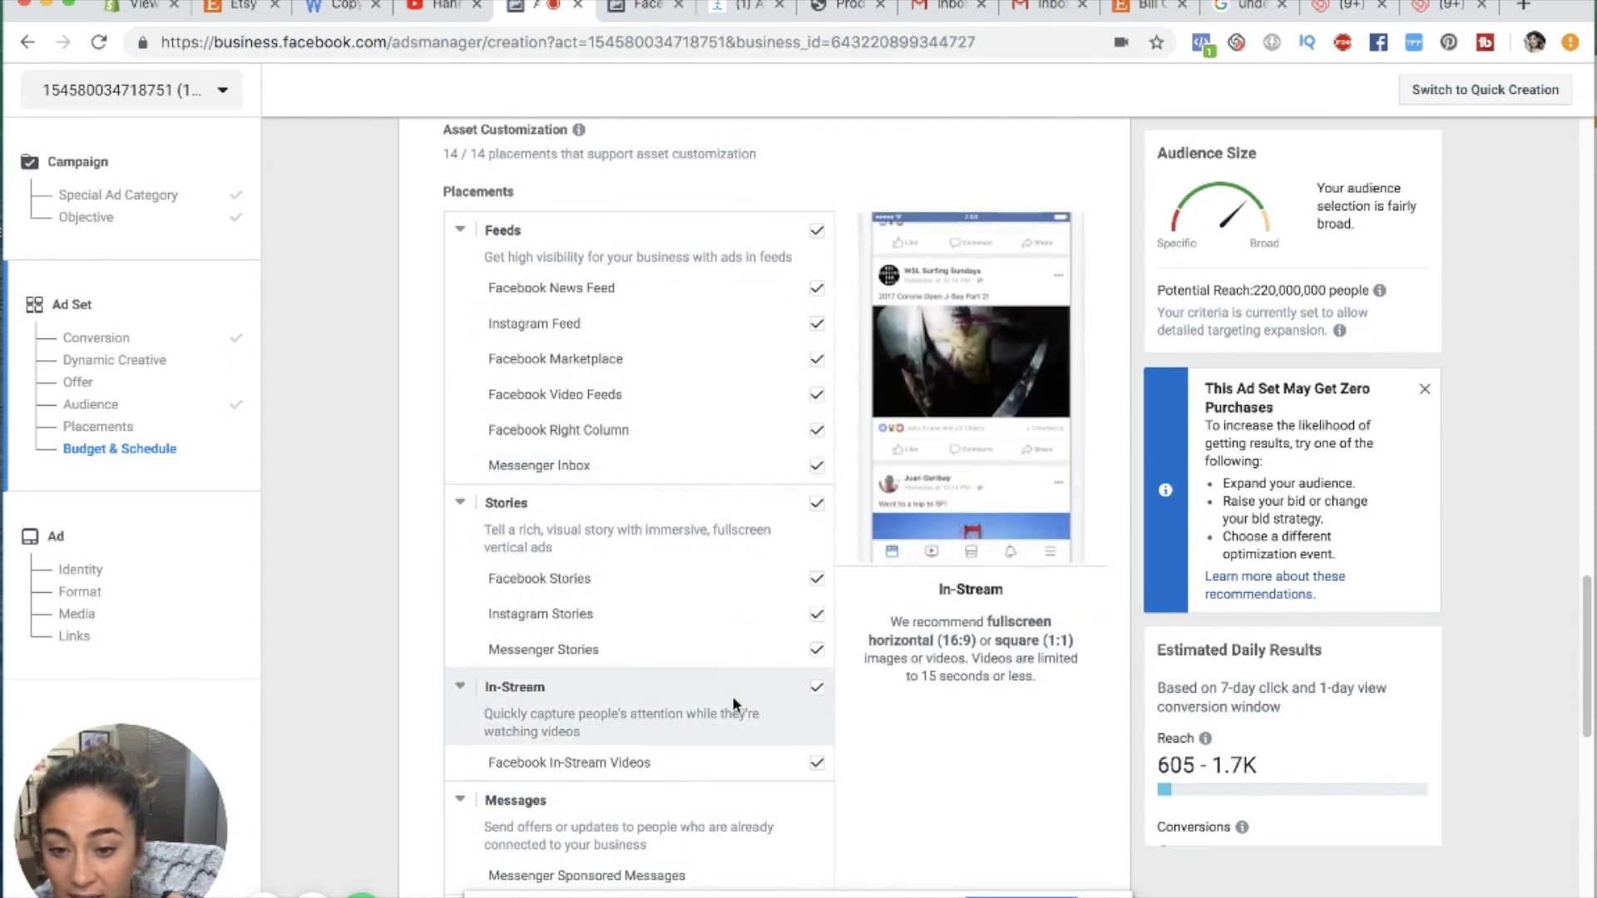
pyautogui.scroll(-1, 732, 696)
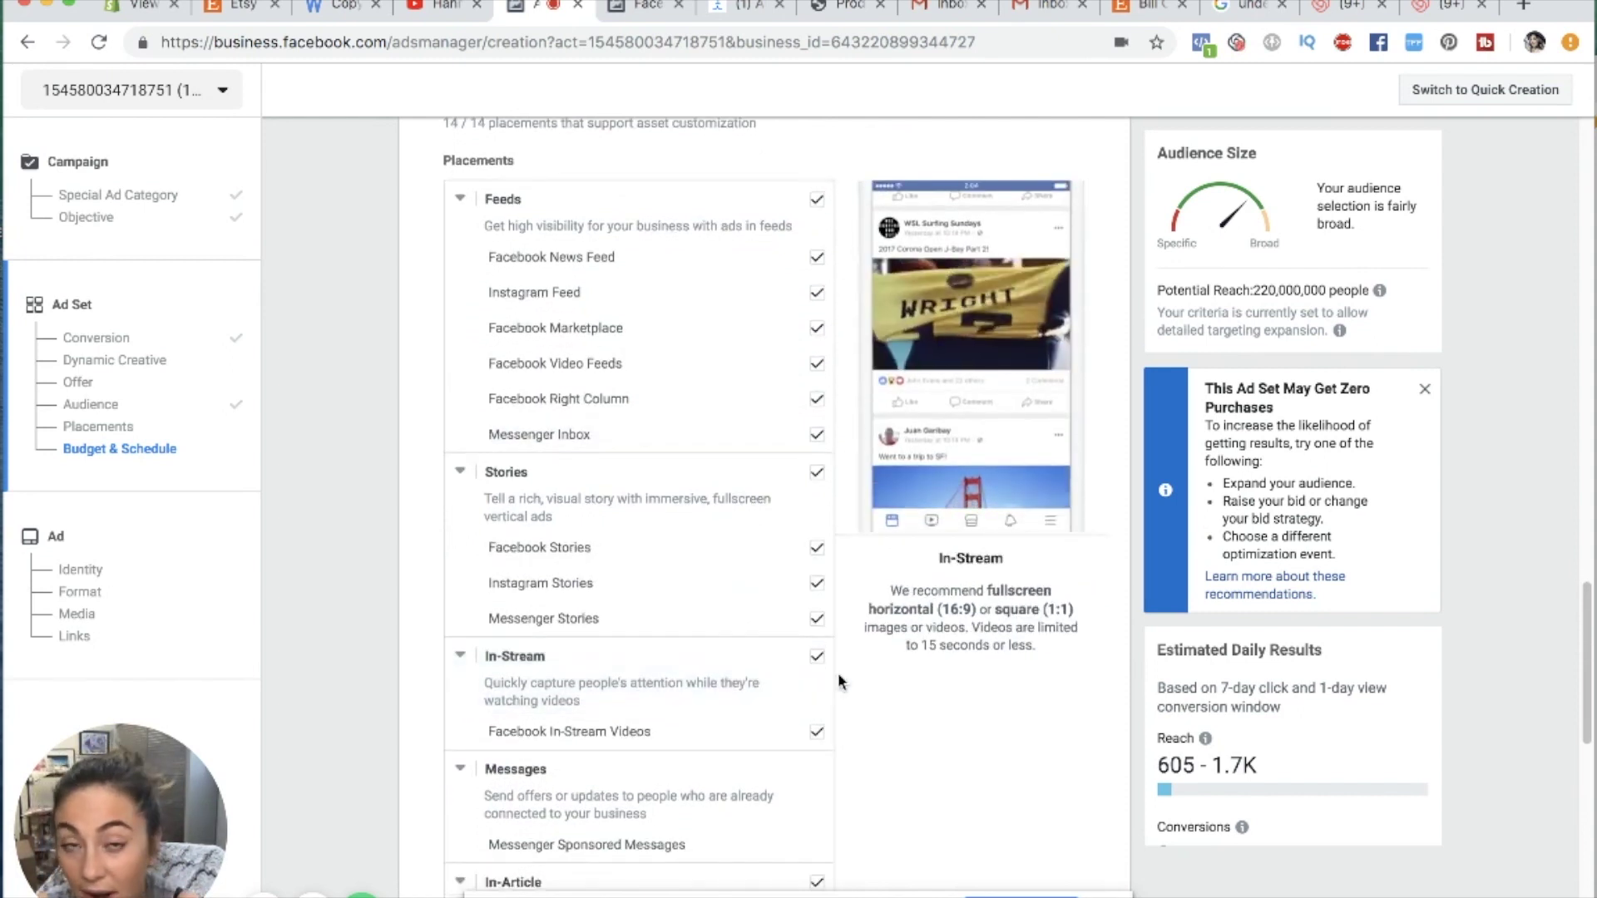
pyautogui.scroll(-5, 836, 672)
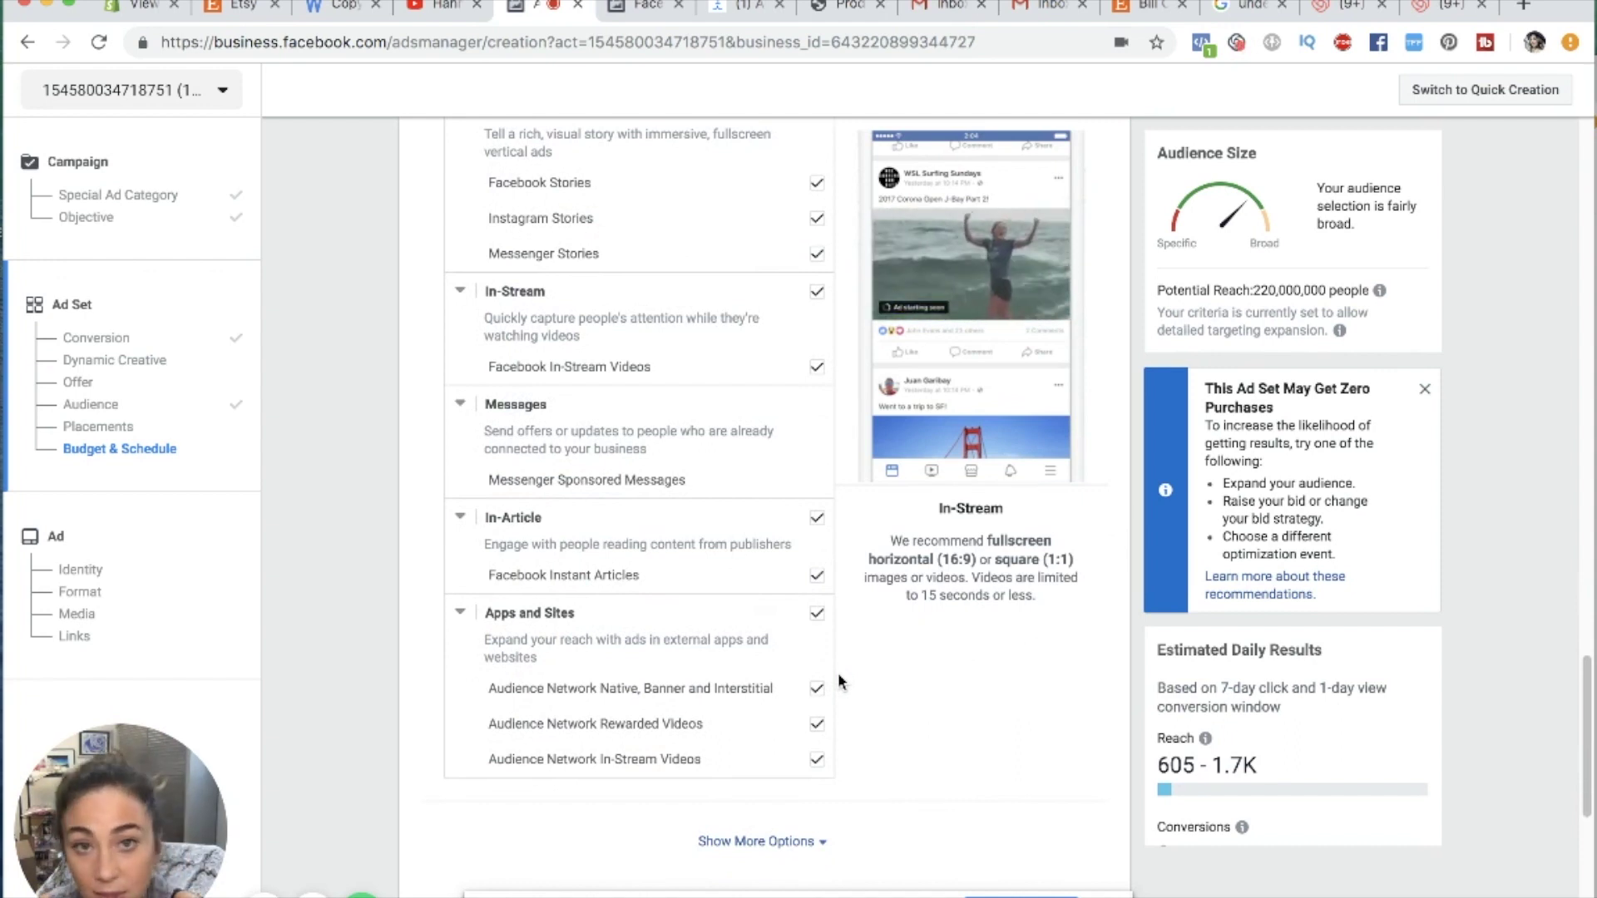
pyautogui.scroll(3, 836, 672)
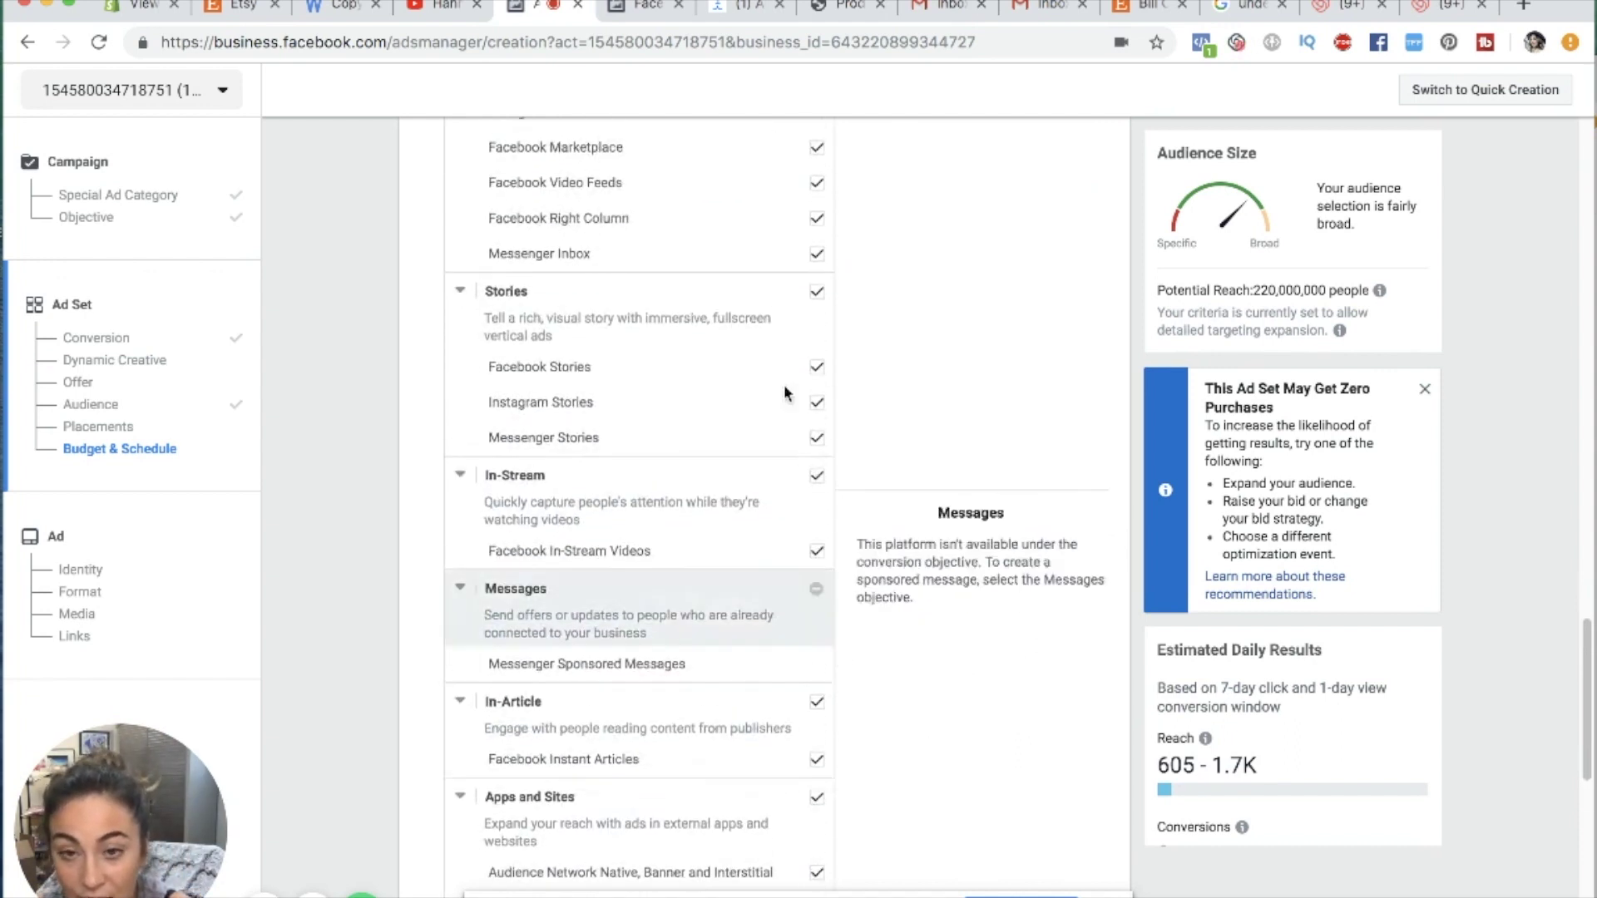
pyautogui.scroll(-4, 732, 598)
pyautogui.scroll(6, 744, 605)
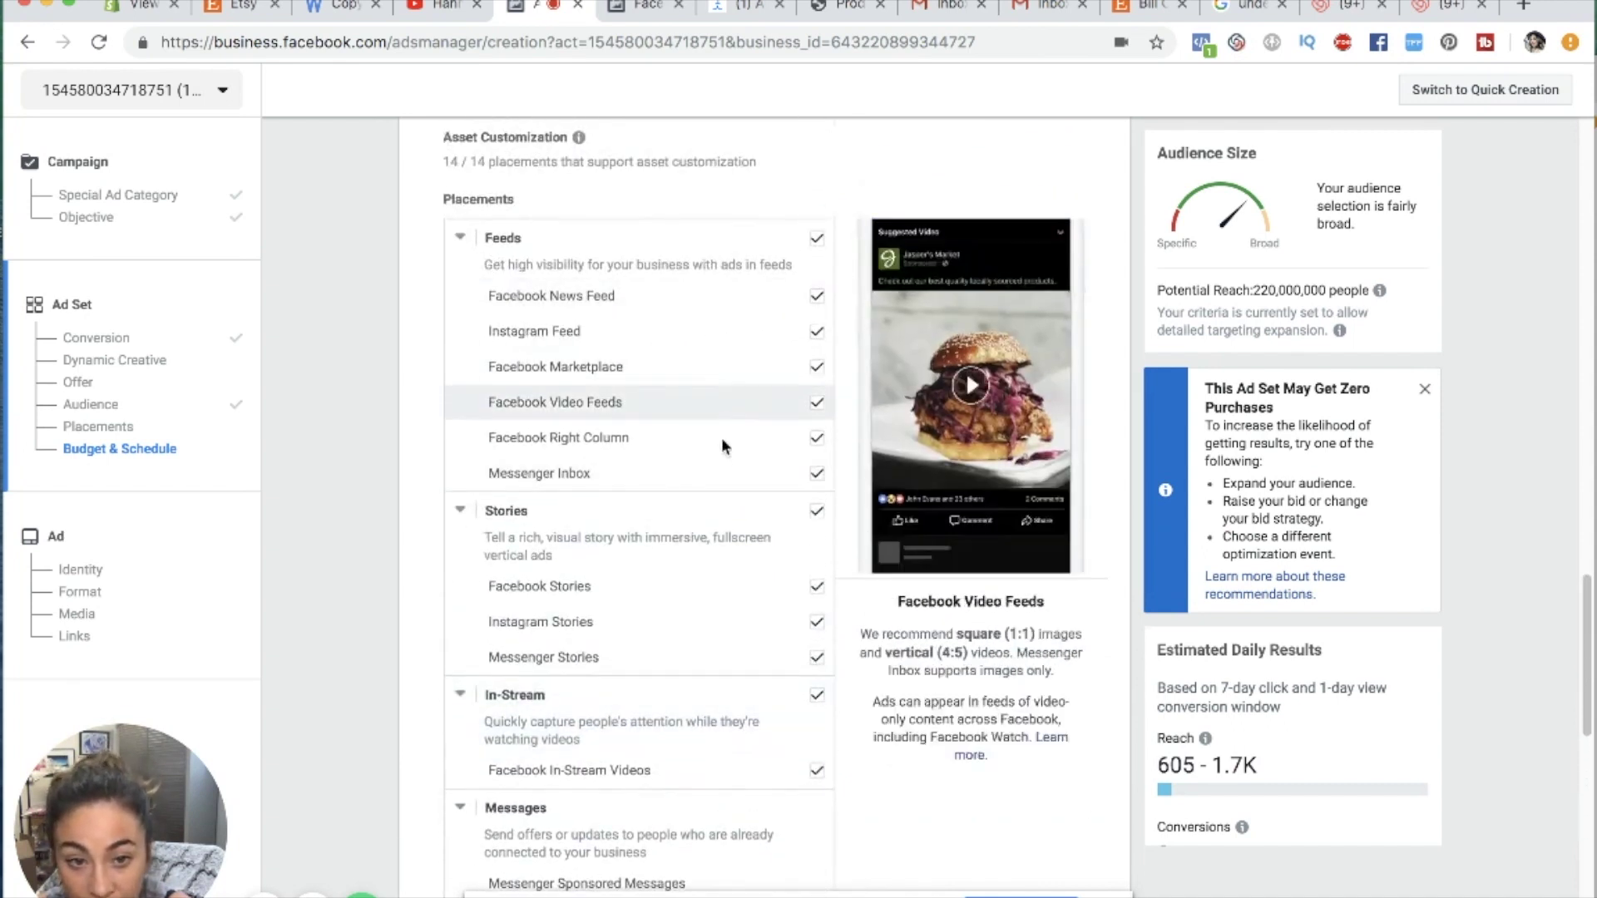
pyautogui.scroll(-4, 832, 692)
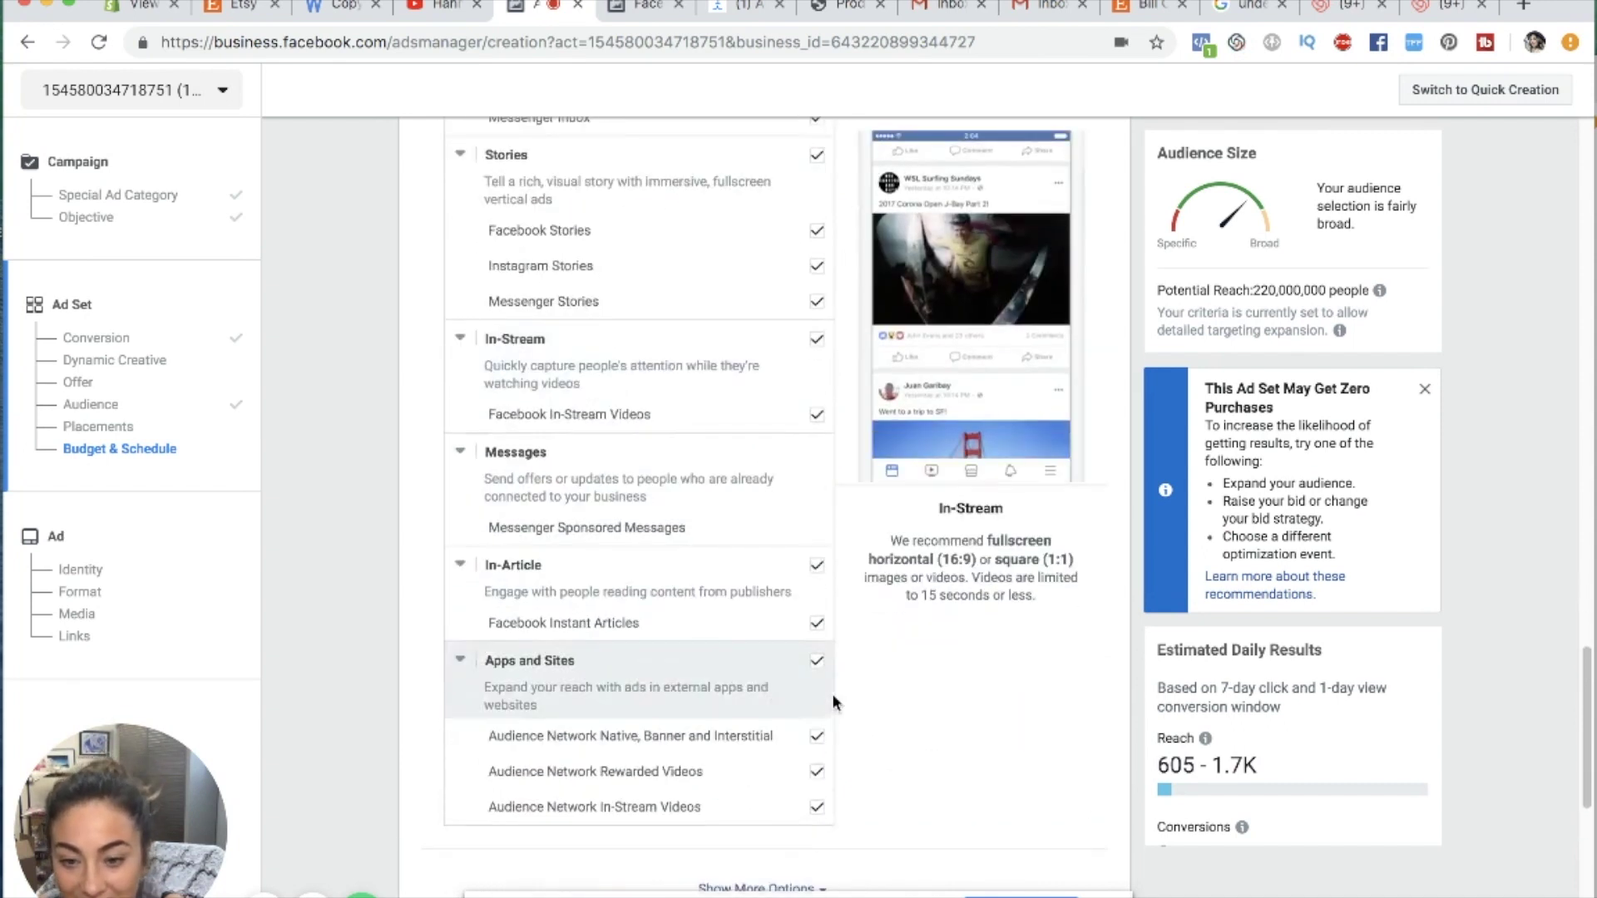
# - Show the additional placement options and open the mobile devices and operating systems setting to review its device and Wi-Fi choices
pyautogui.scroll(-5, 833, 697)
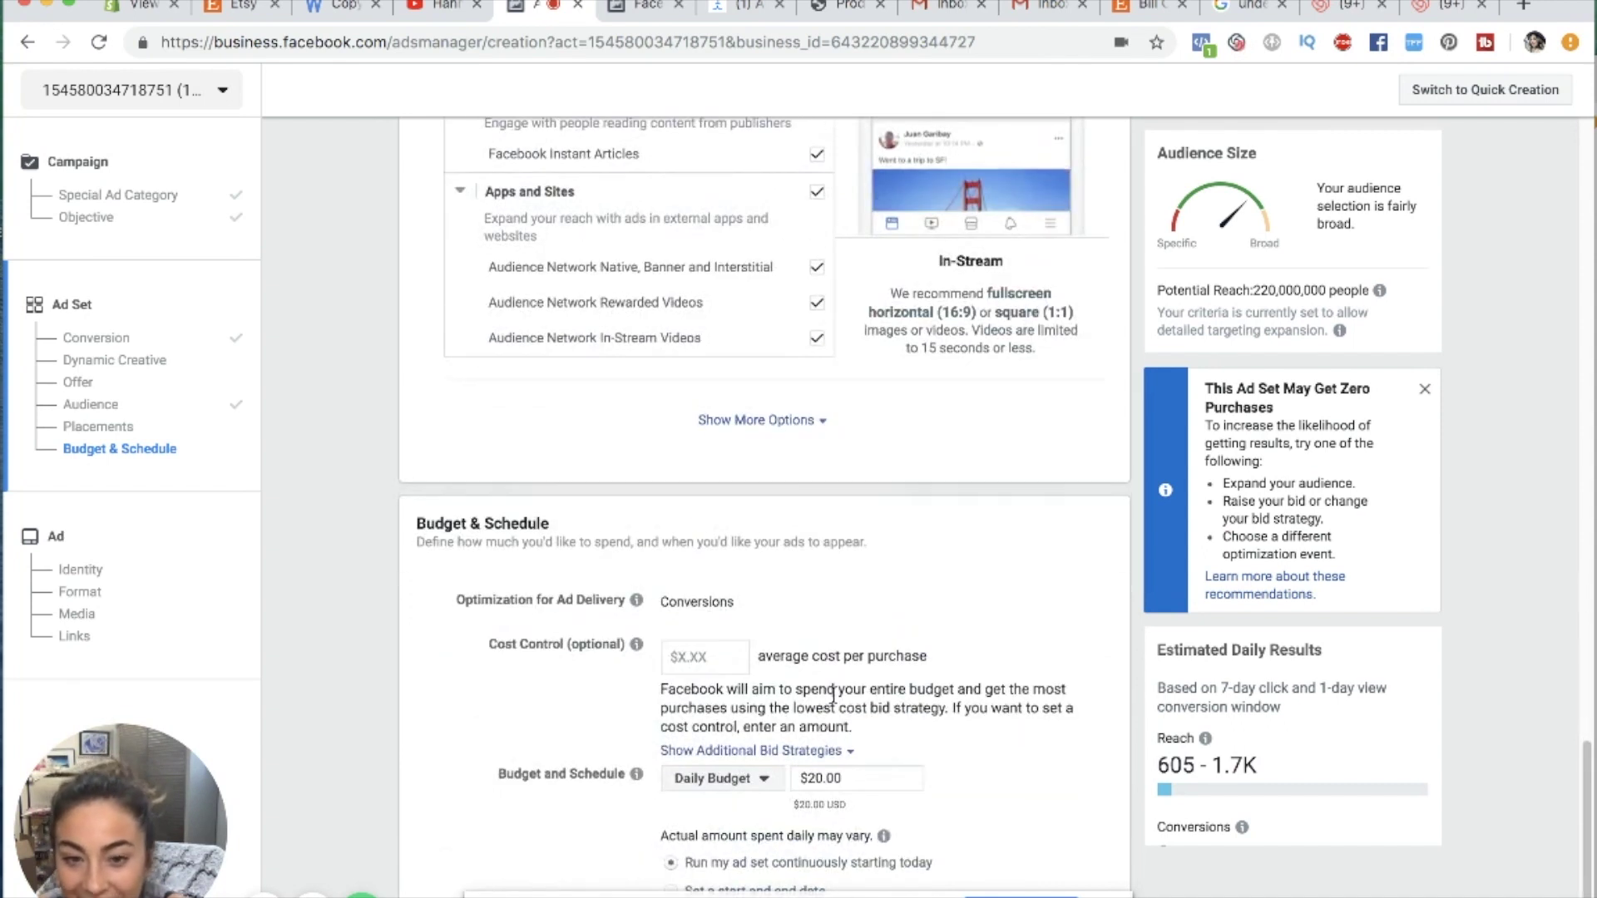
pyautogui.click(781, 421)
pyautogui.scroll(-1, 809, 429)
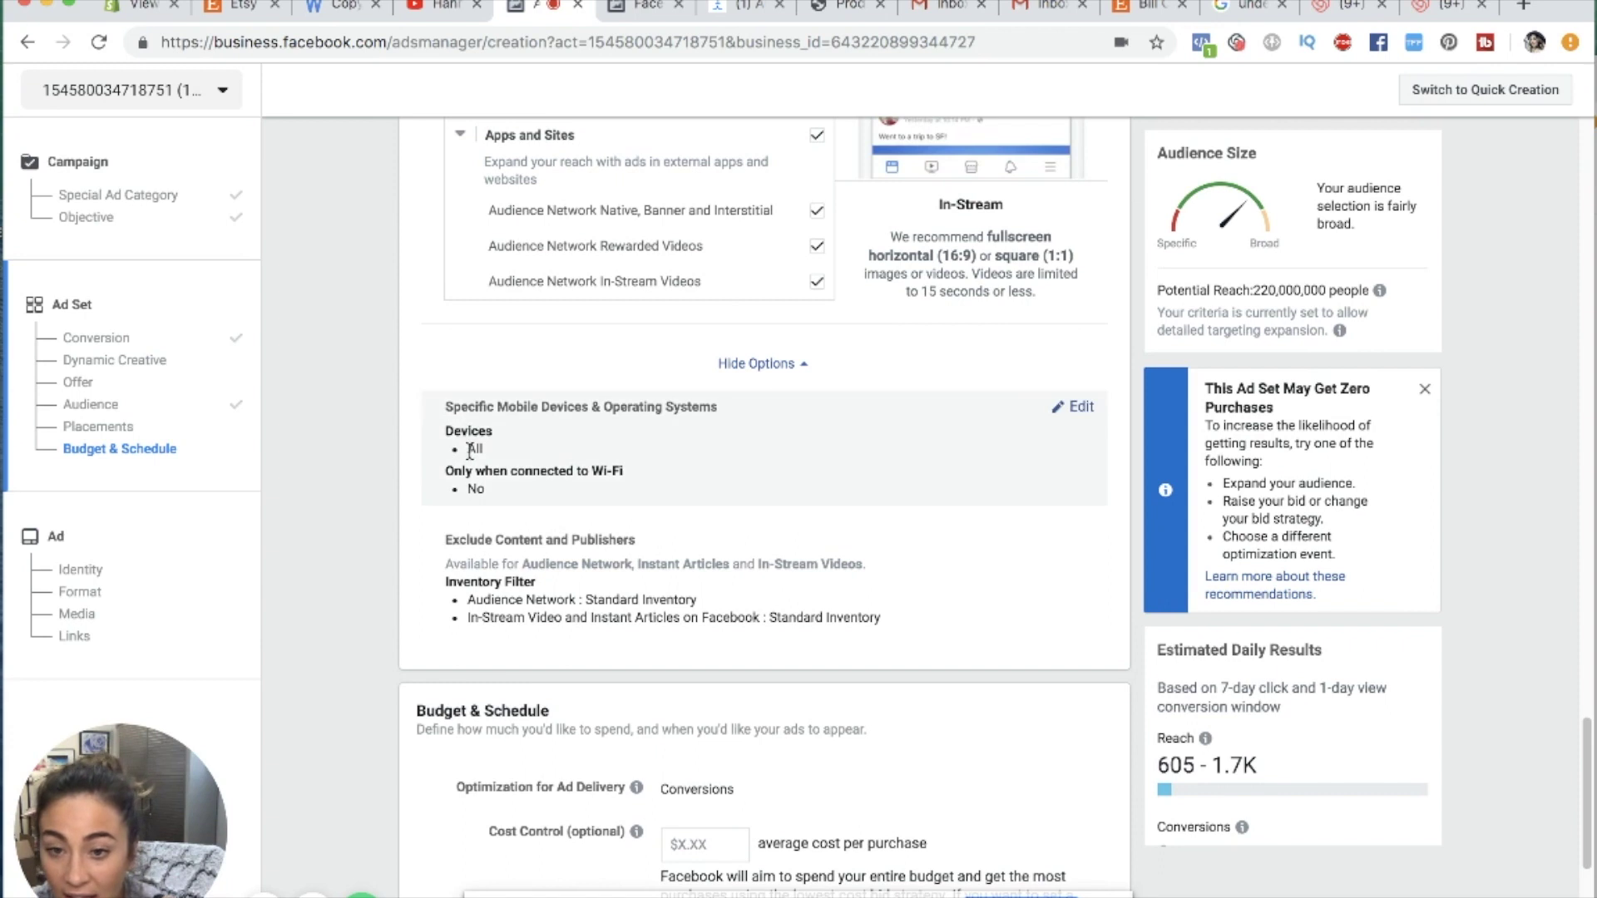
pyautogui.click(1080, 405)
pyautogui.click(567, 441)
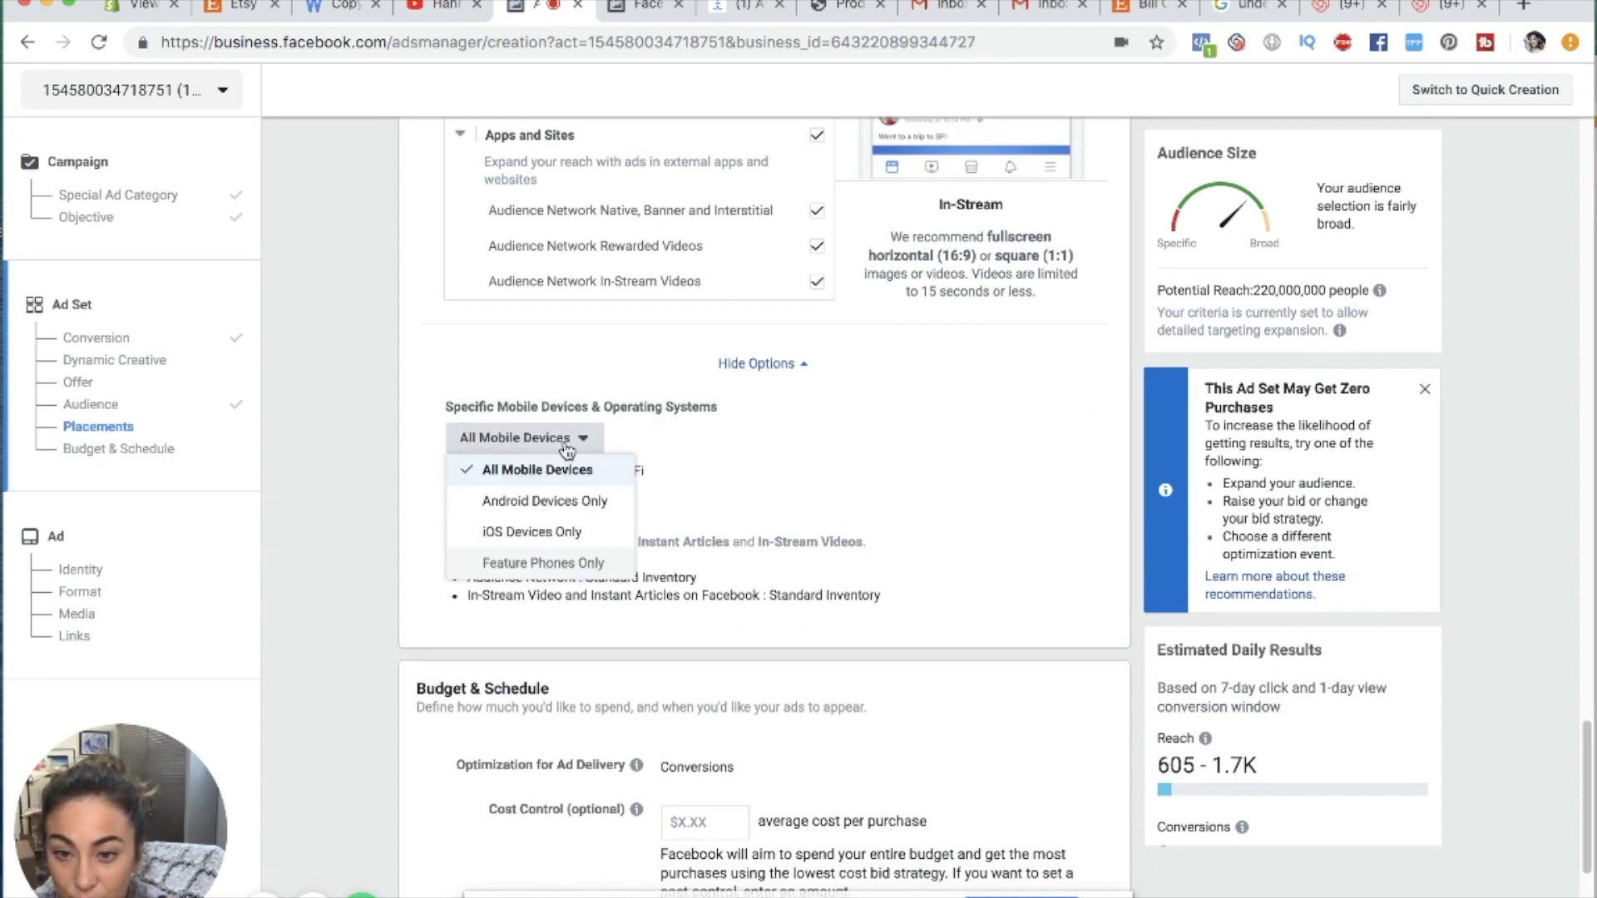
pyautogui.click(362, 465)
pyautogui.scroll(-1, 432, 474)
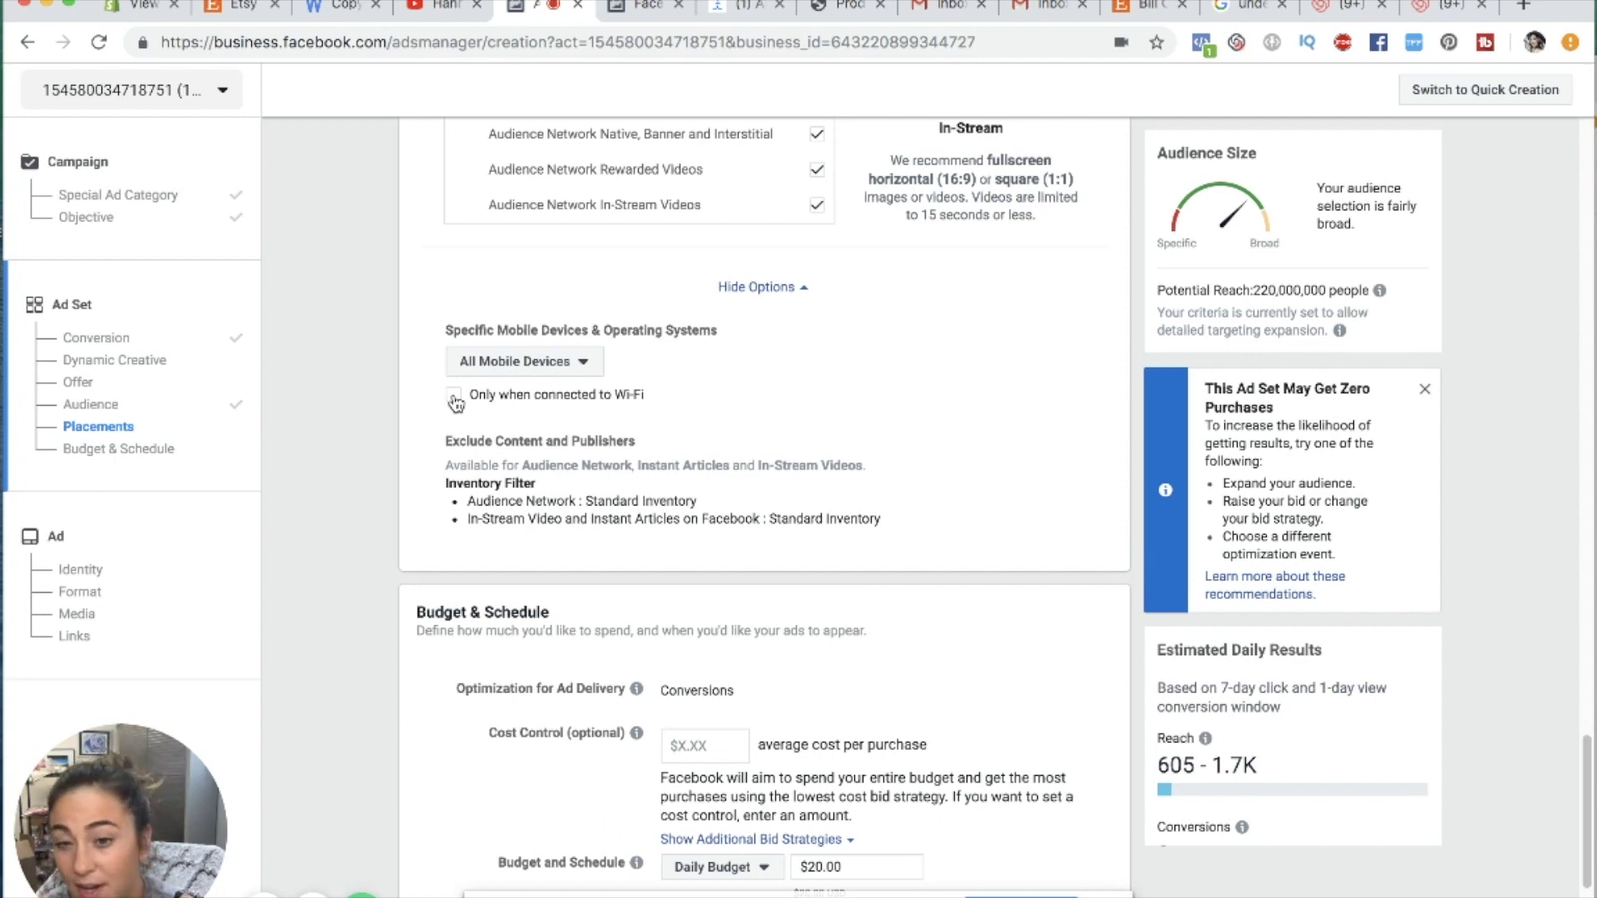
# - Go to the ad set's Budget & Schedule section and show its additional options, reviewing conversion window, charging, scheduling and delivery type
pyautogui.scroll(-4, 456, 402)
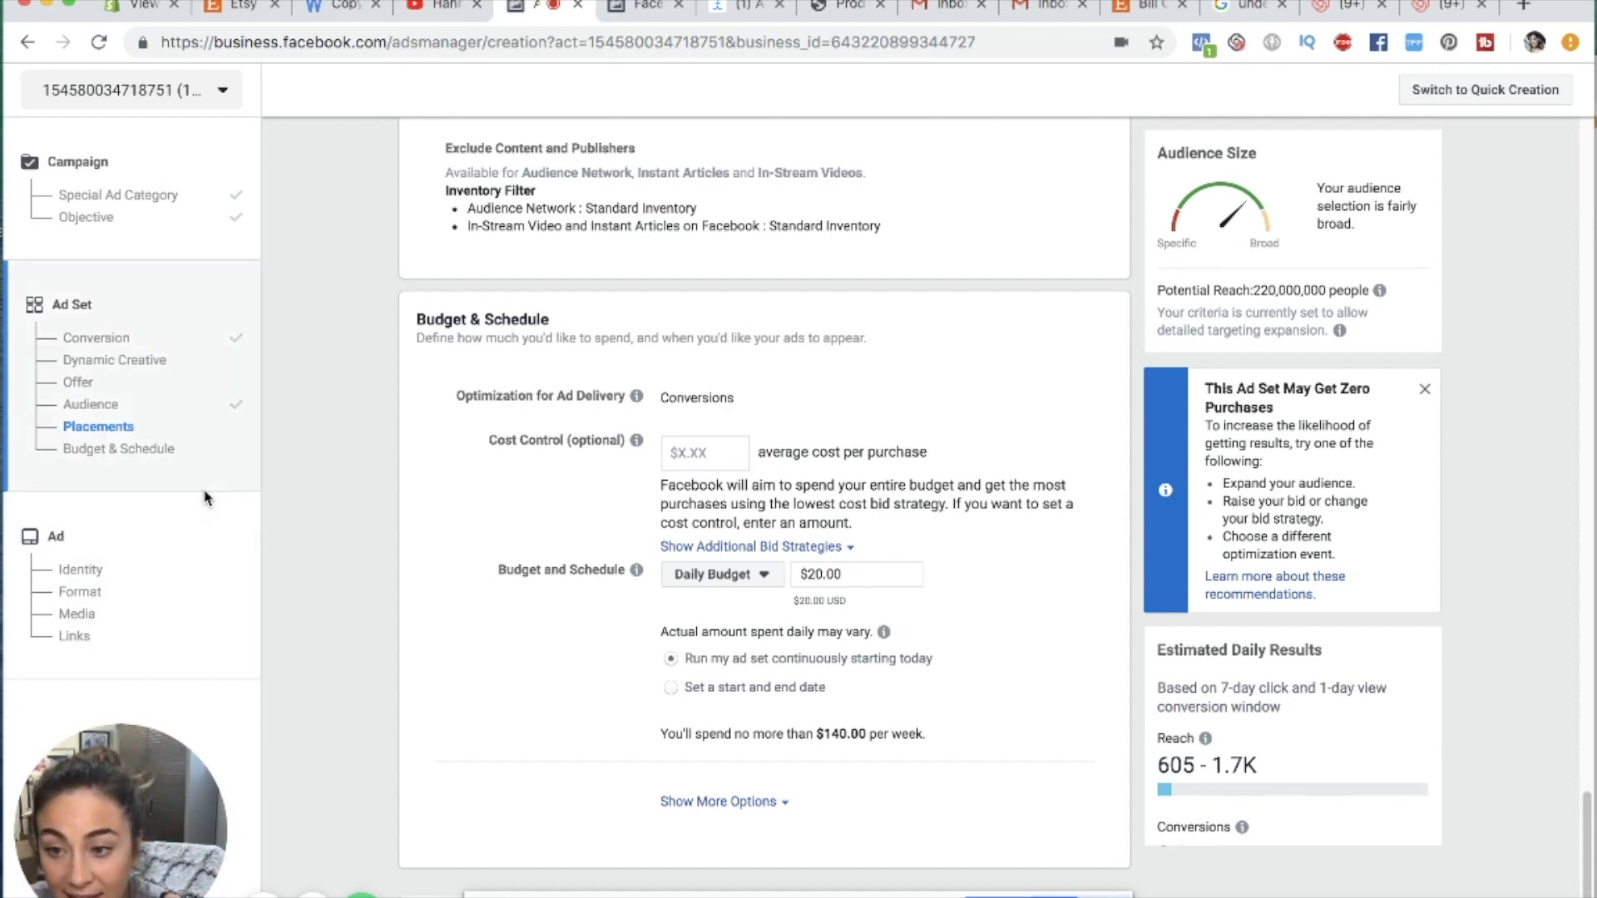
pyautogui.click(148, 450)
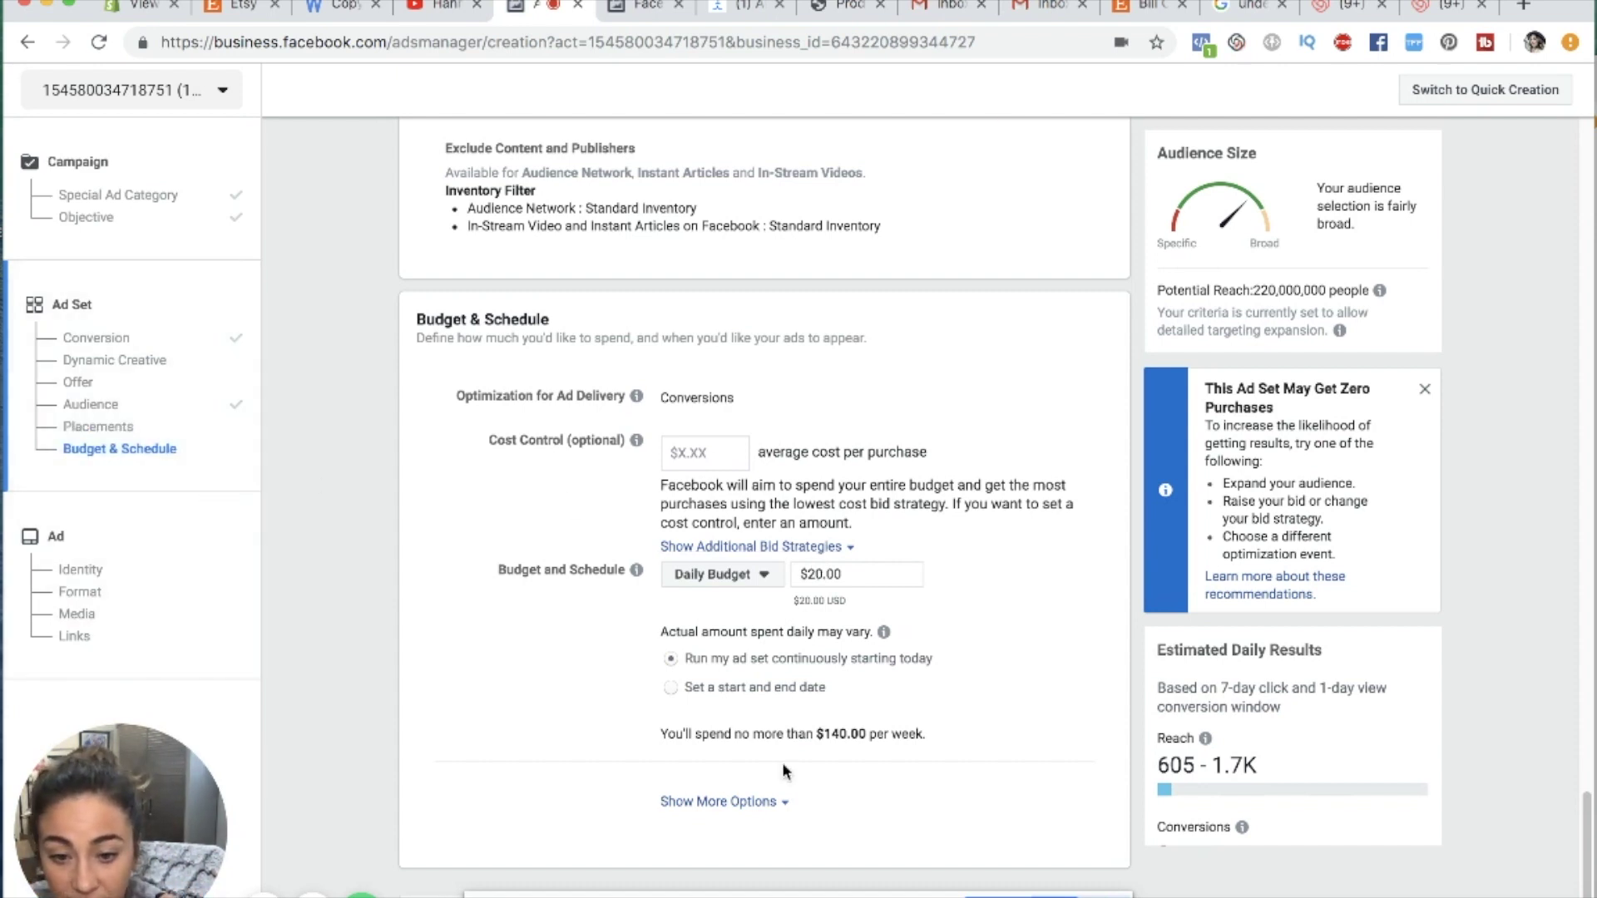
pyautogui.click(761, 800)
pyautogui.scroll(-2, 762, 805)
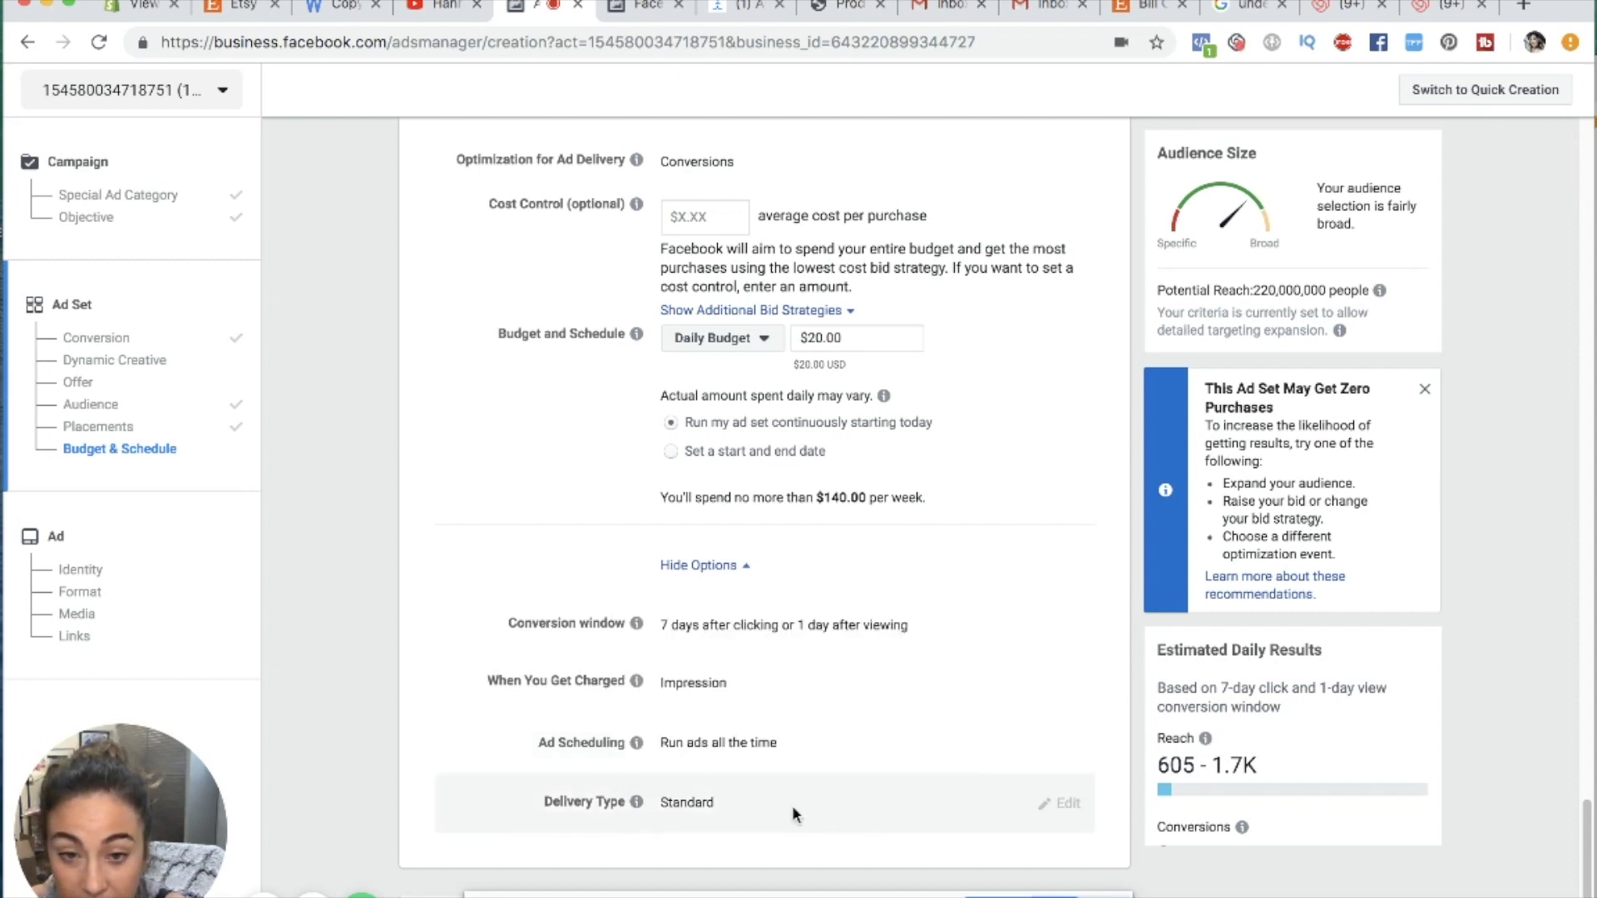
pyautogui.scroll(3, 792, 805)
# - Move on to the ad level and review the Facebook Page and Instagram account choices in the Identity section
pyautogui.scroll(7, 792, 804)
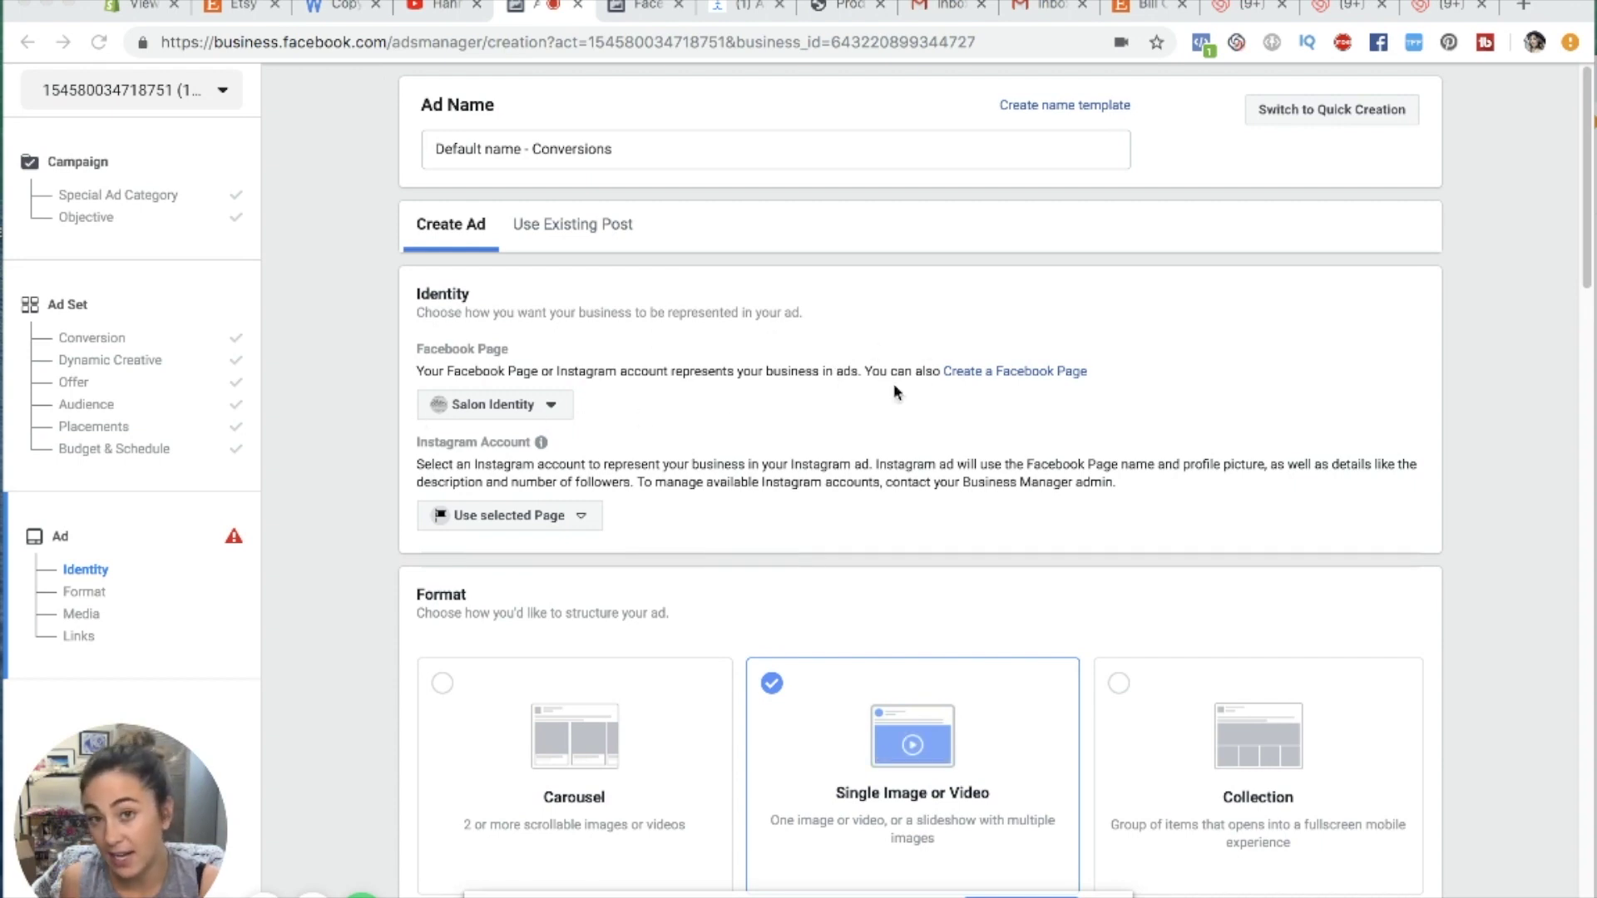
pyautogui.scroll(-1, 649, 494)
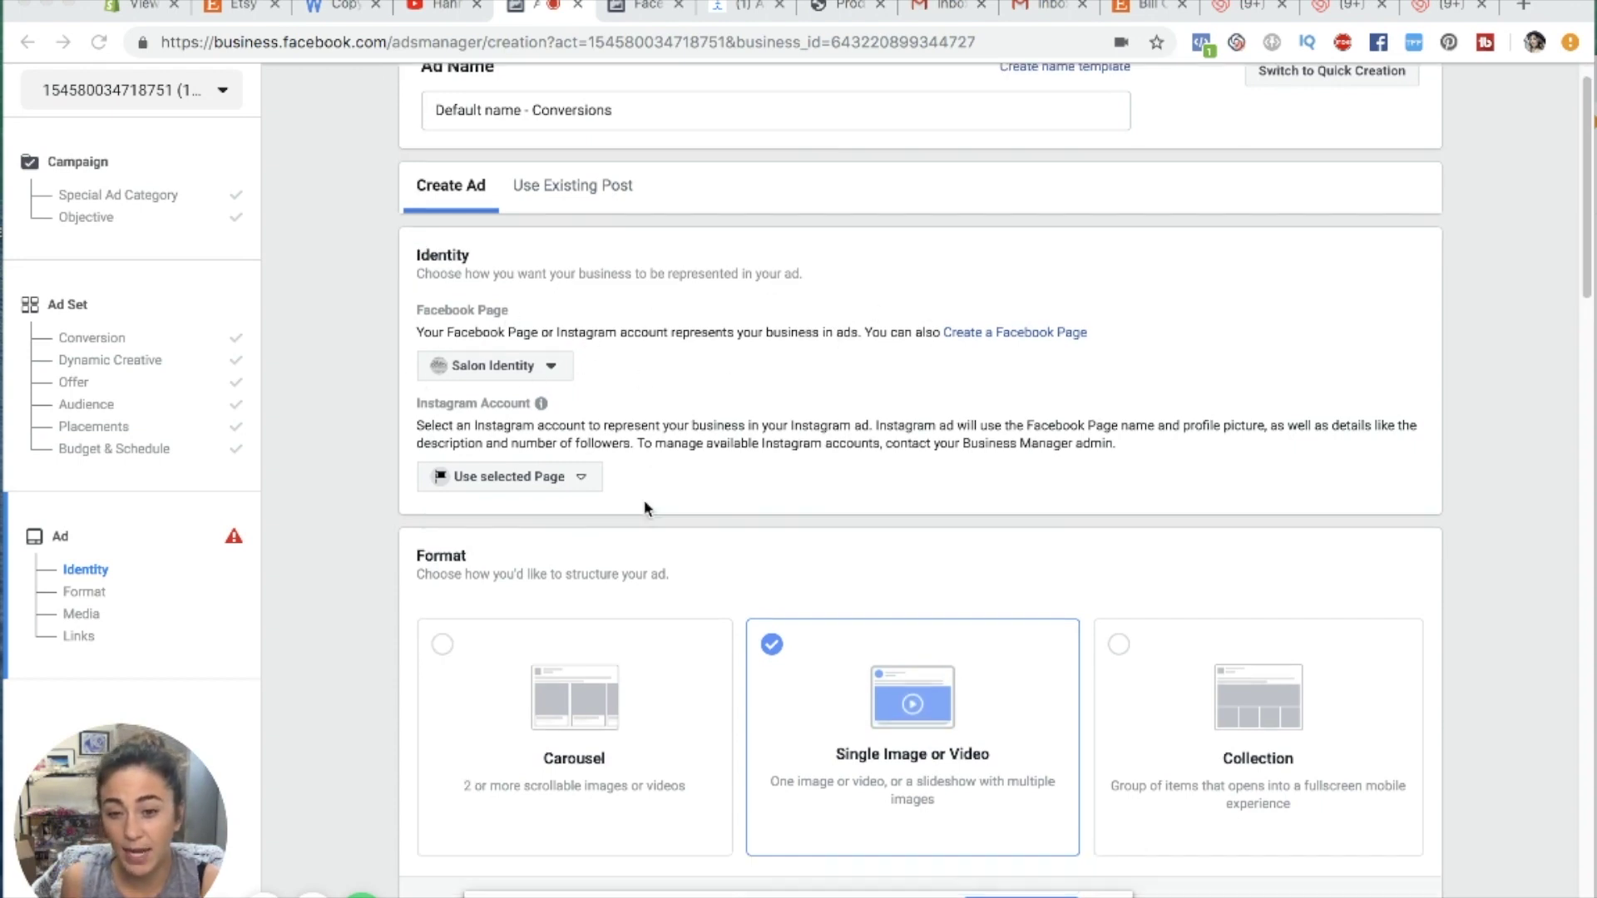
pyautogui.click(567, 476)
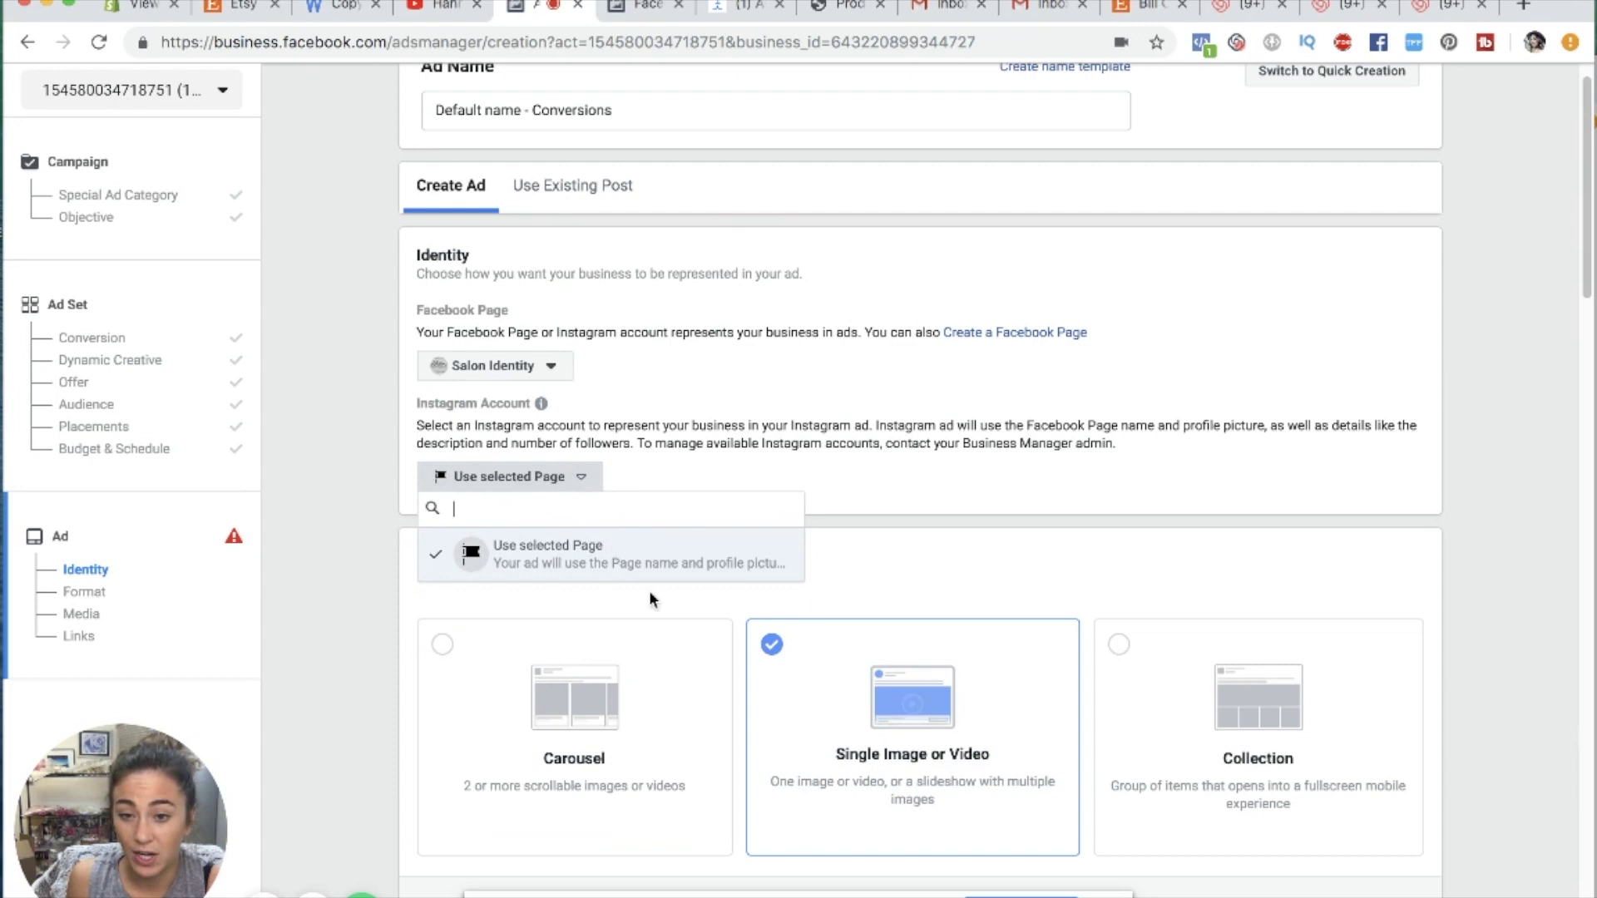
pyautogui.click(905, 388)
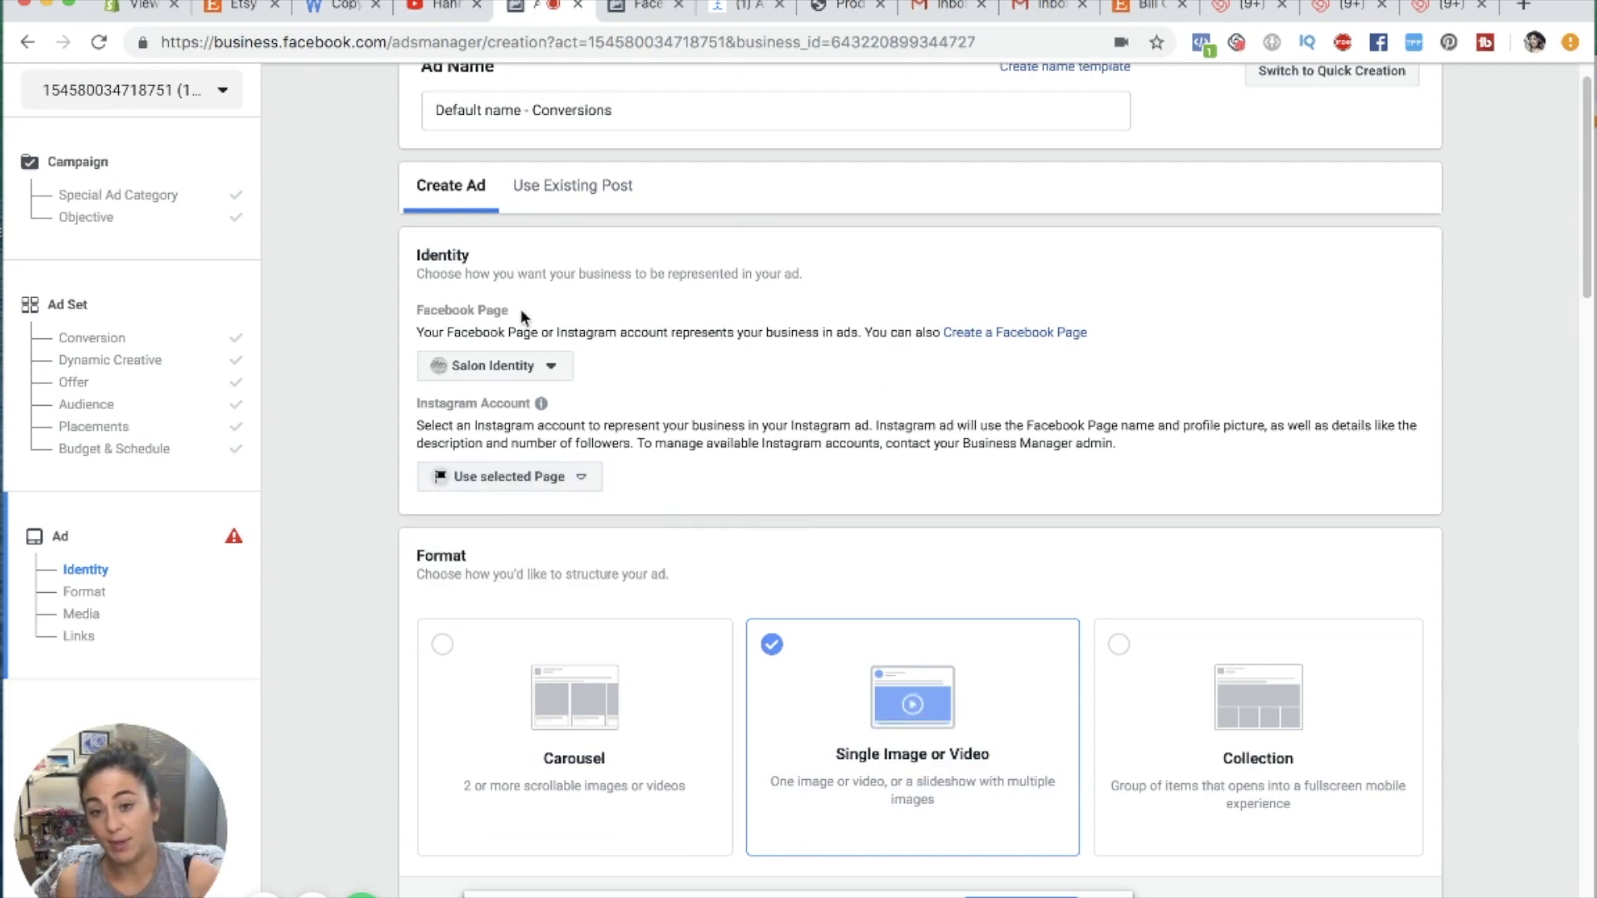
# - Choose the Carousel format for the ad and look over the Links settings and ad preview
pyautogui.scroll(-3, 685, 411)
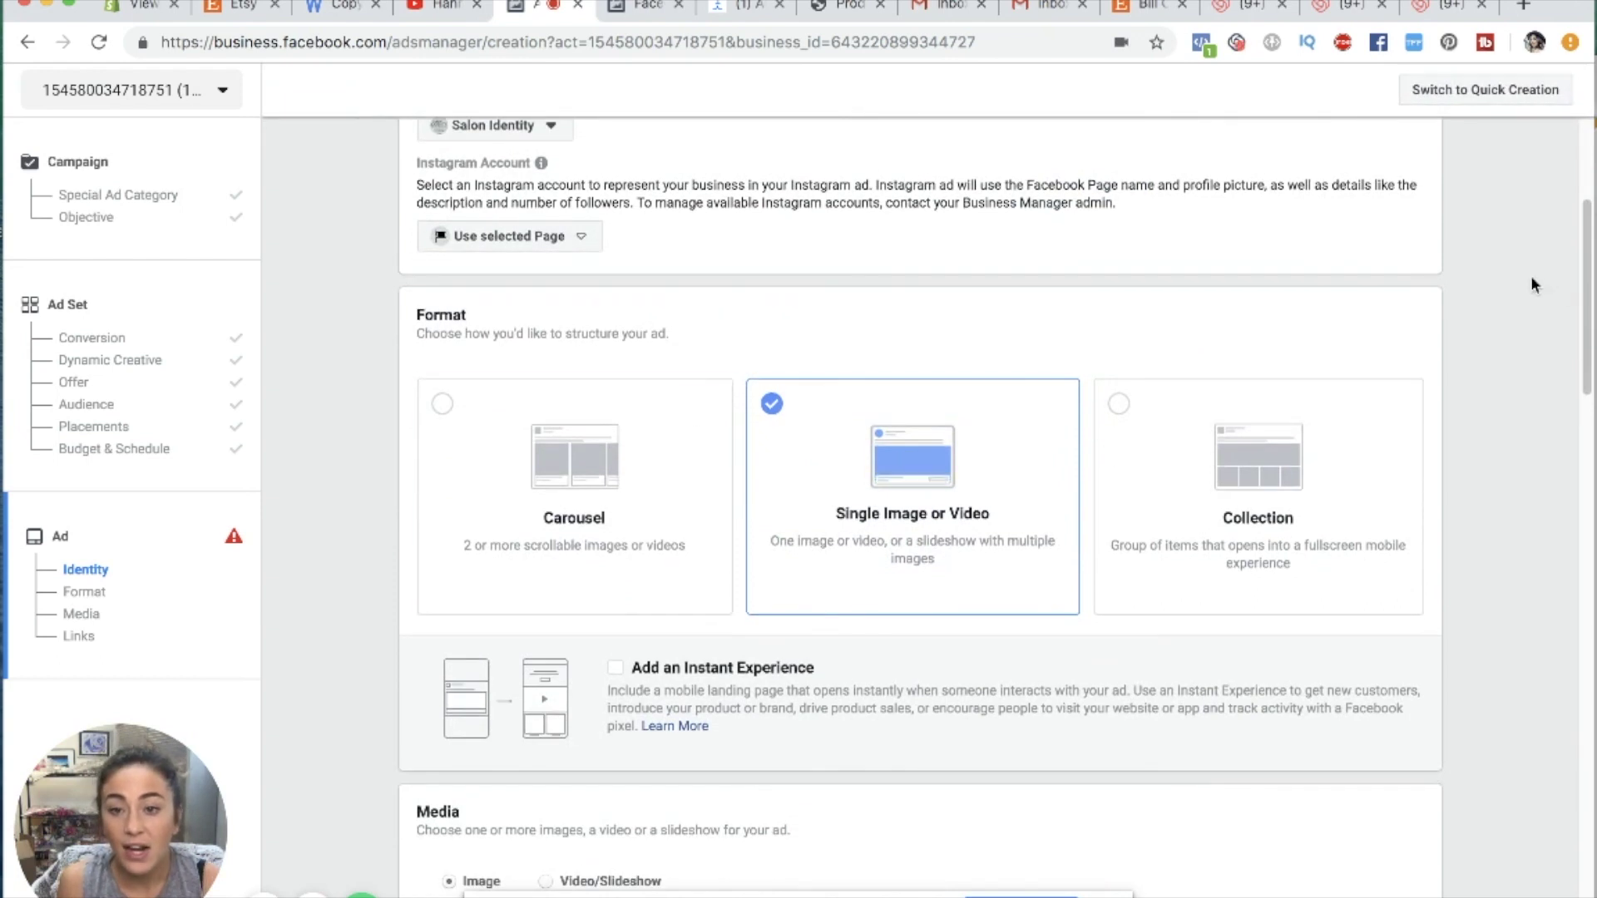
pyautogui.scroll(-1, 683, 480)
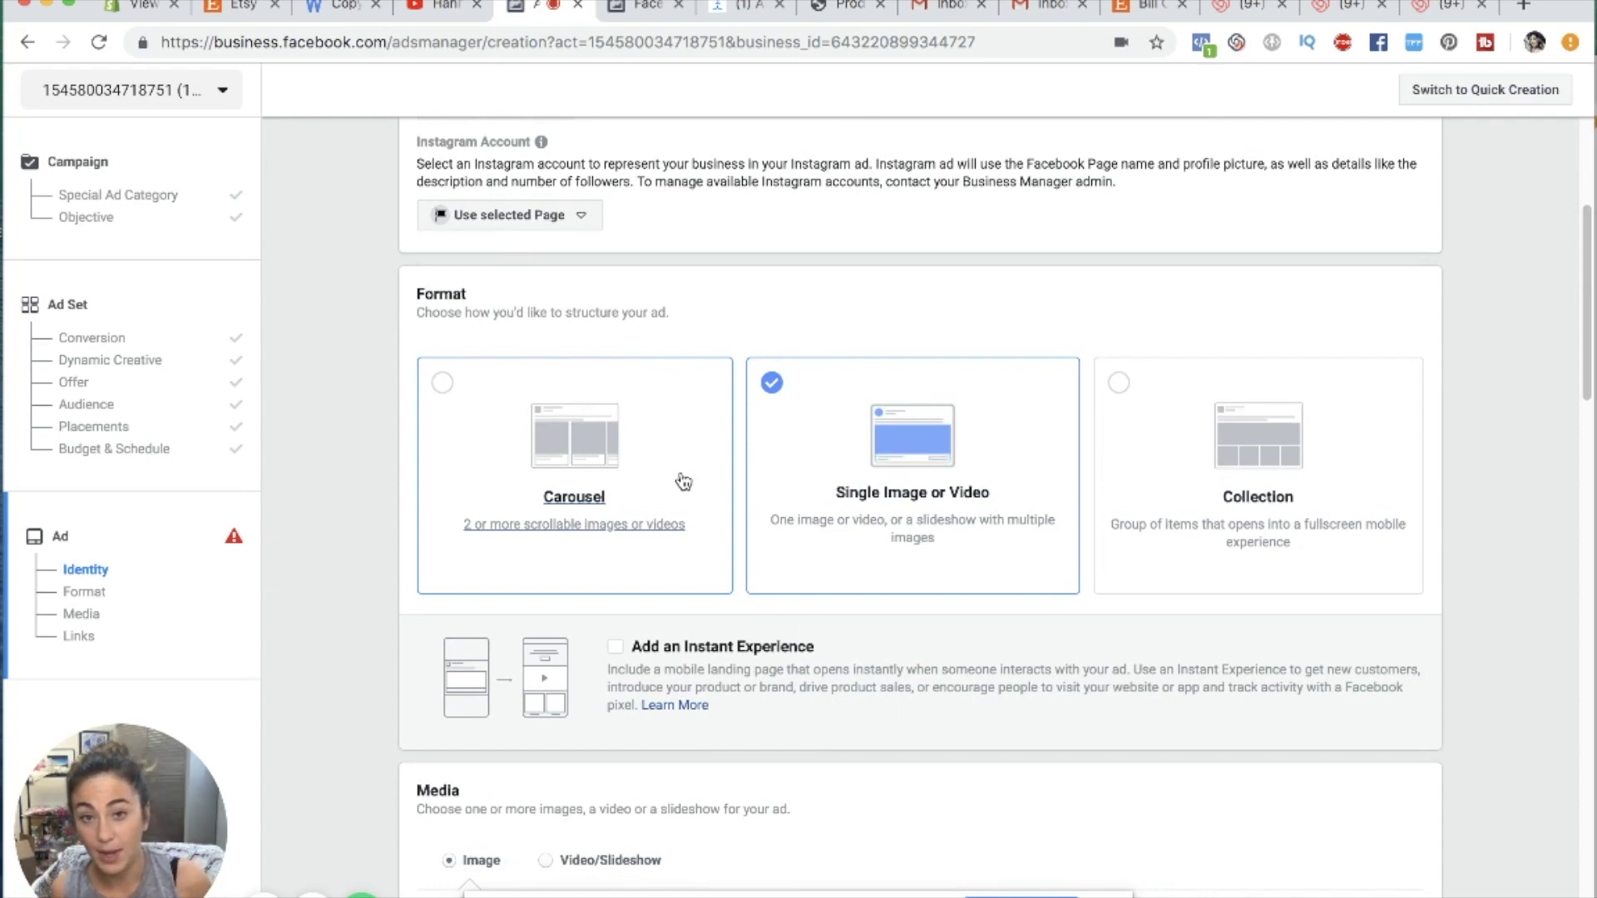
pyautogui.click(557, 438)
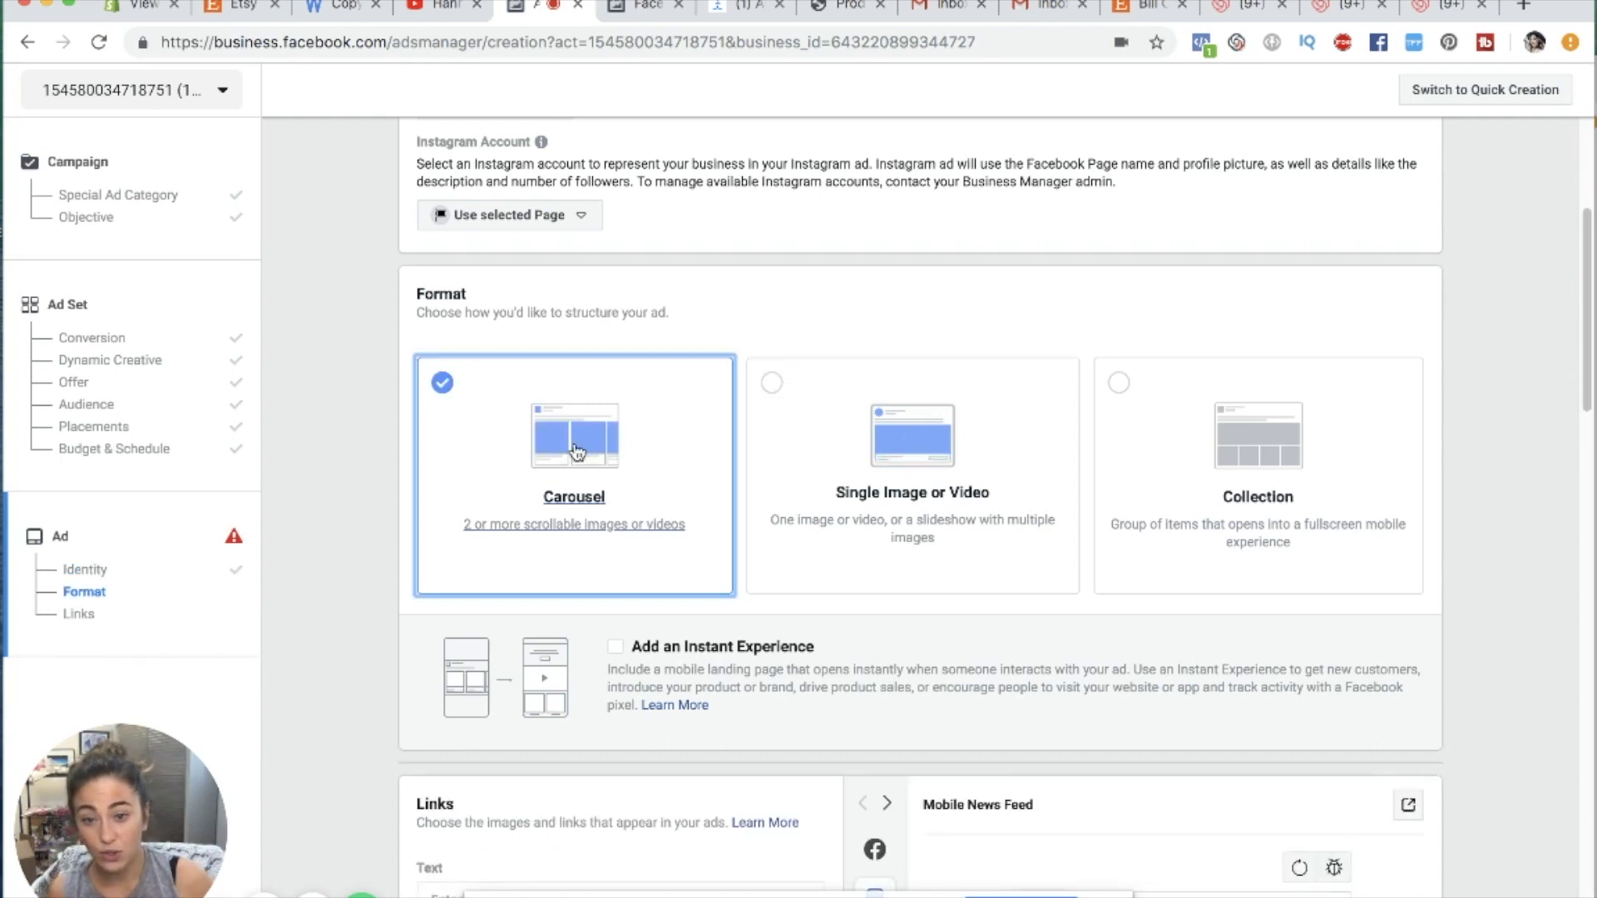
pyautogui.scroll(-3, 1151, 611)
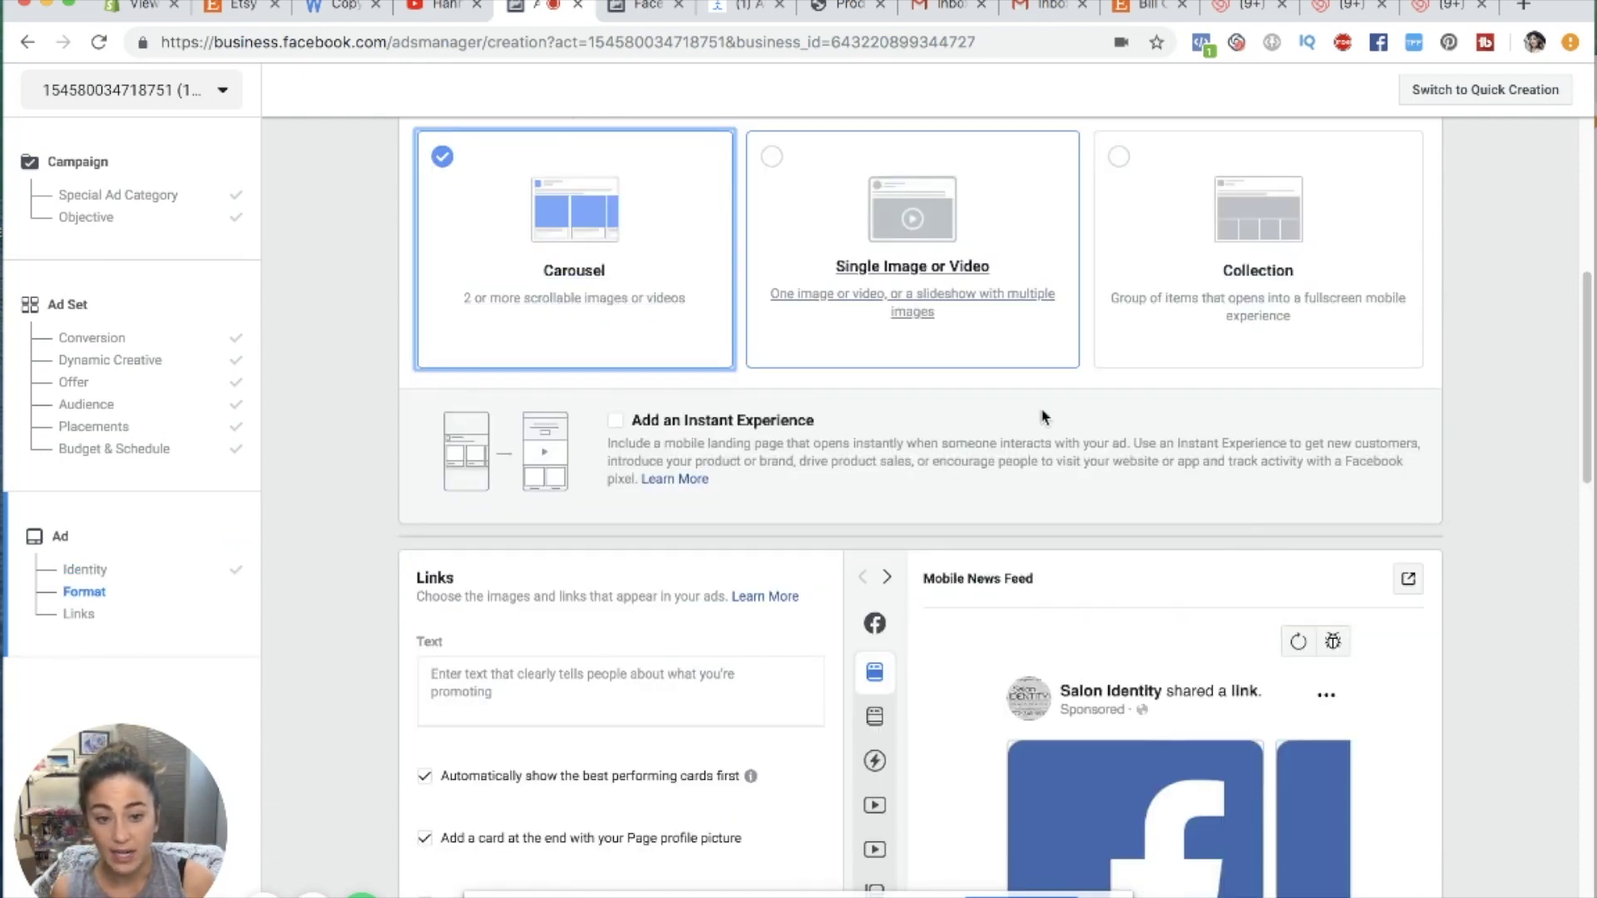
pyautogui.scroll(-3, 1155, 757)
pyautogui.scroll(9, 1154, 749)
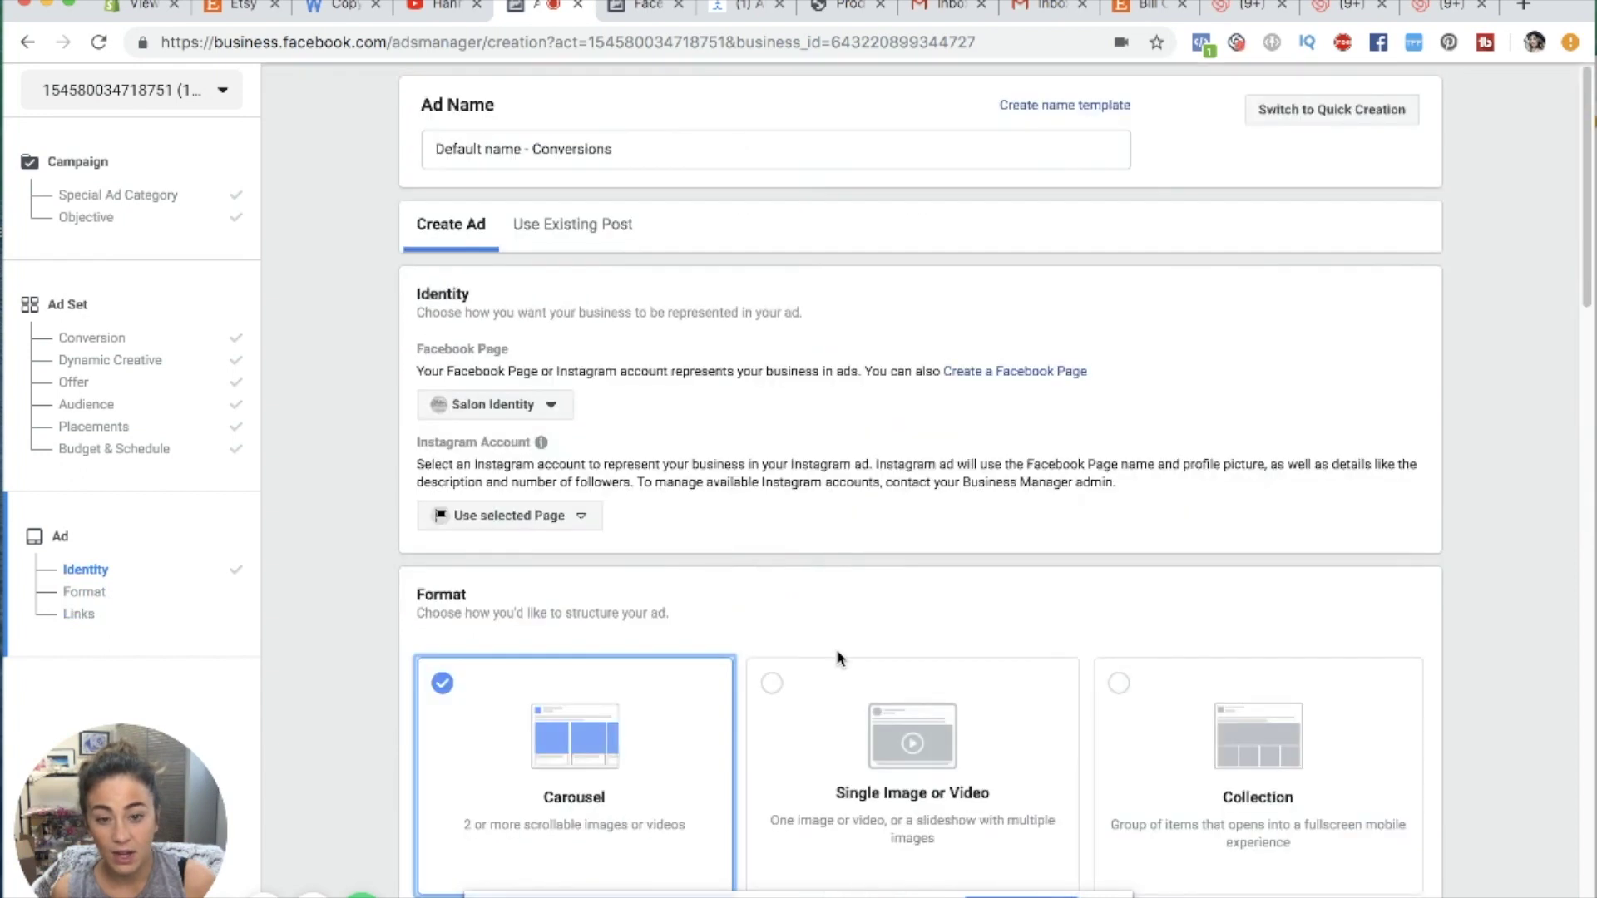
pyautogui.scroll(-2, 837, 647)
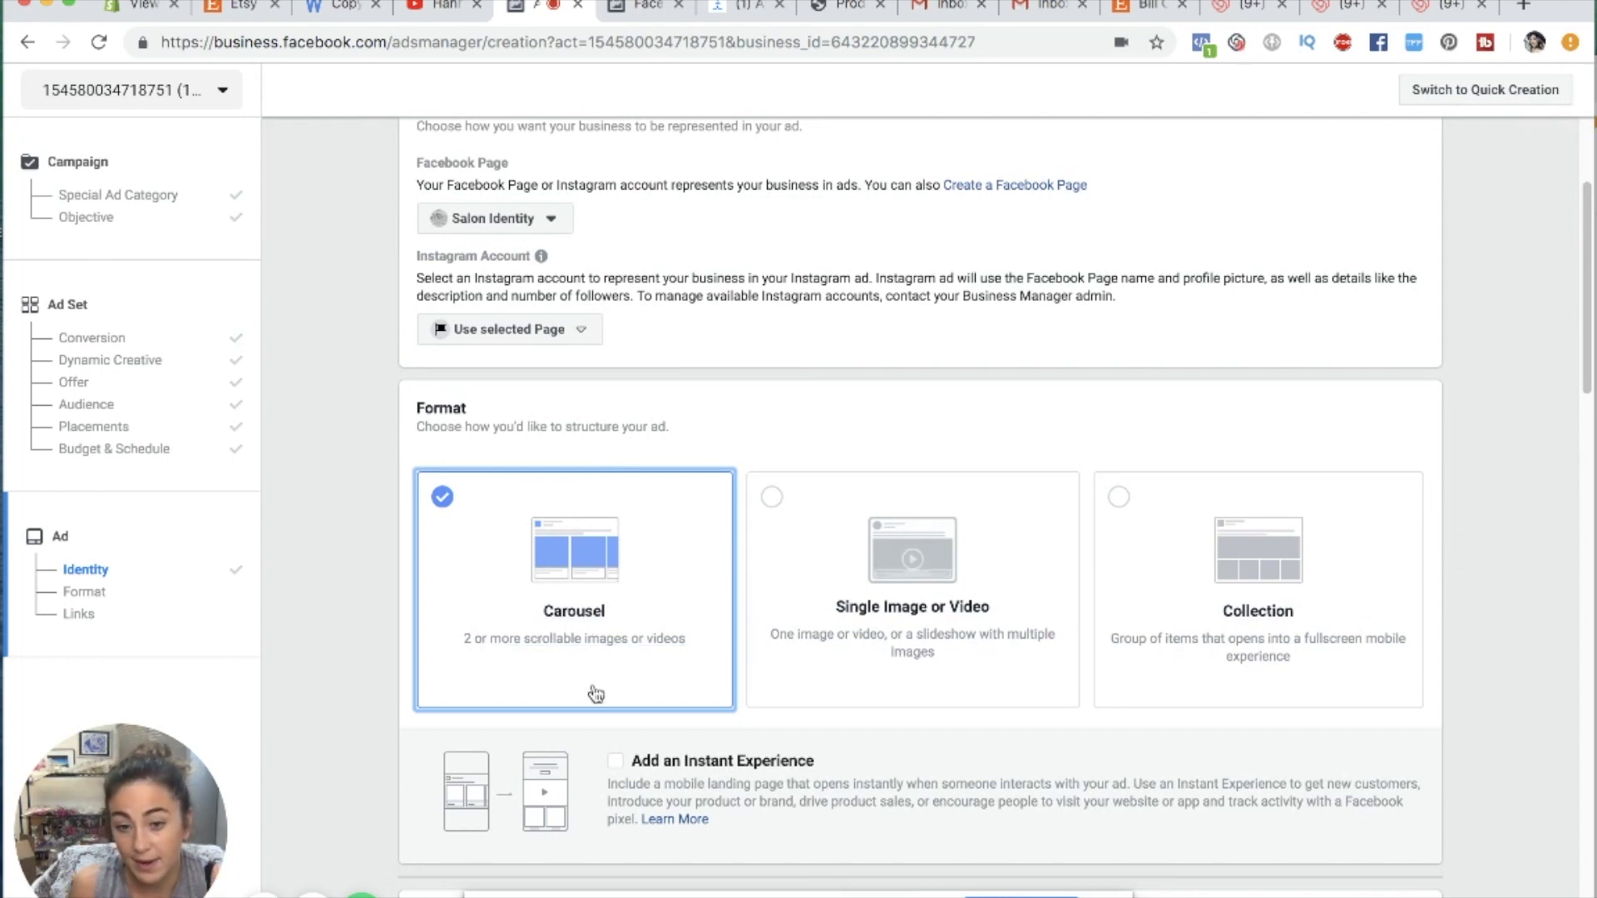
pyautogui.scroll(-5, 588, 694)
pyautogui.scroll(1, 628, 678)
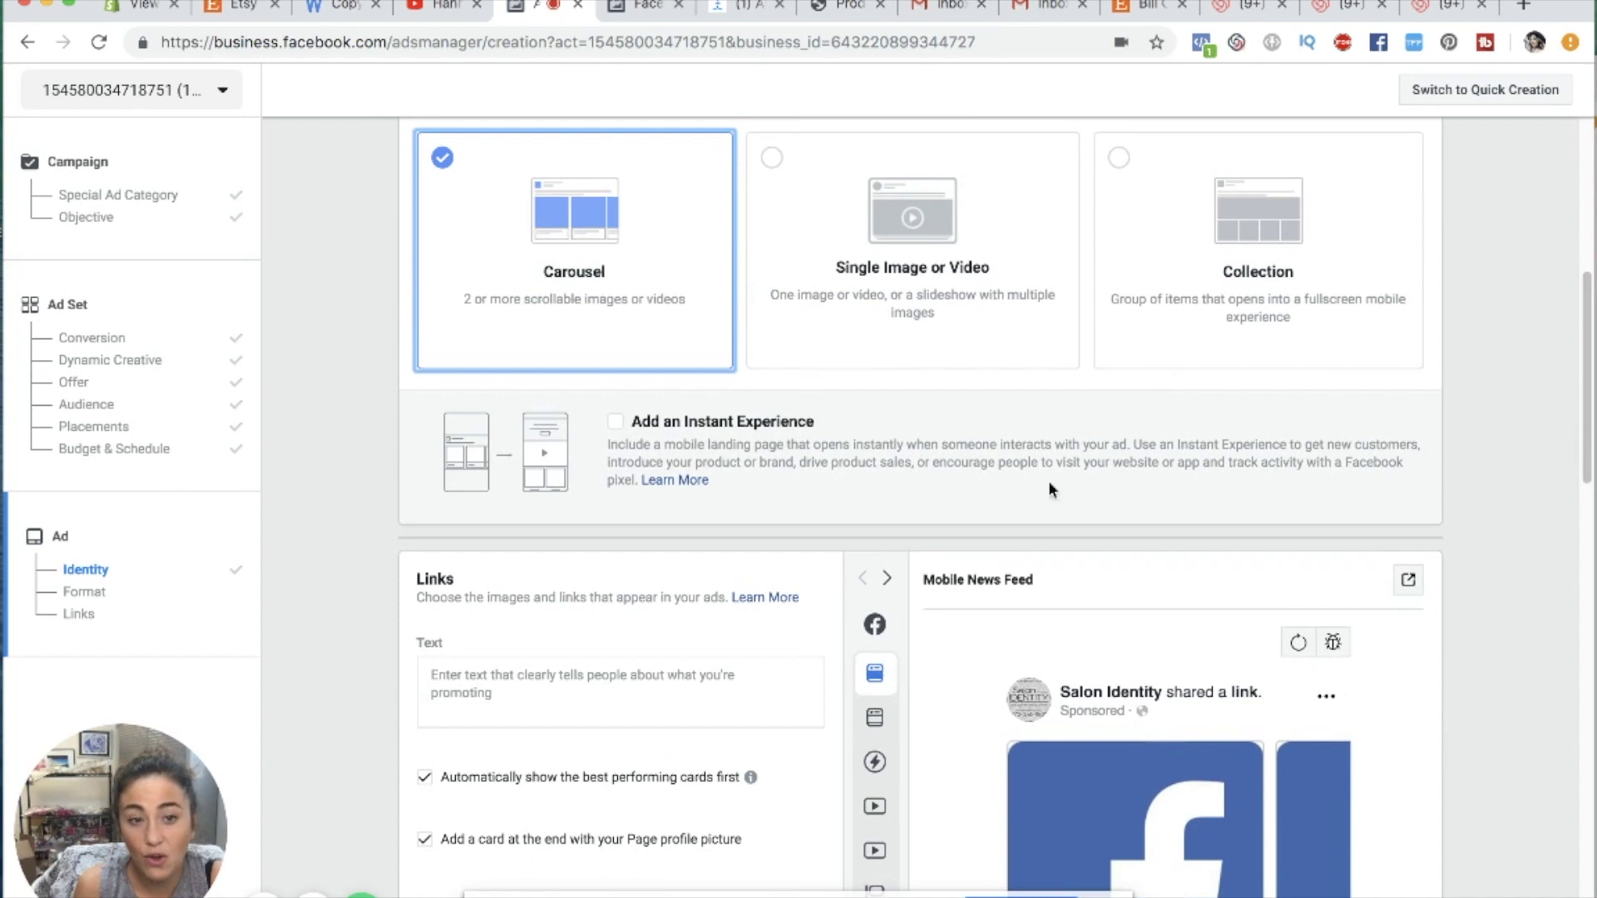
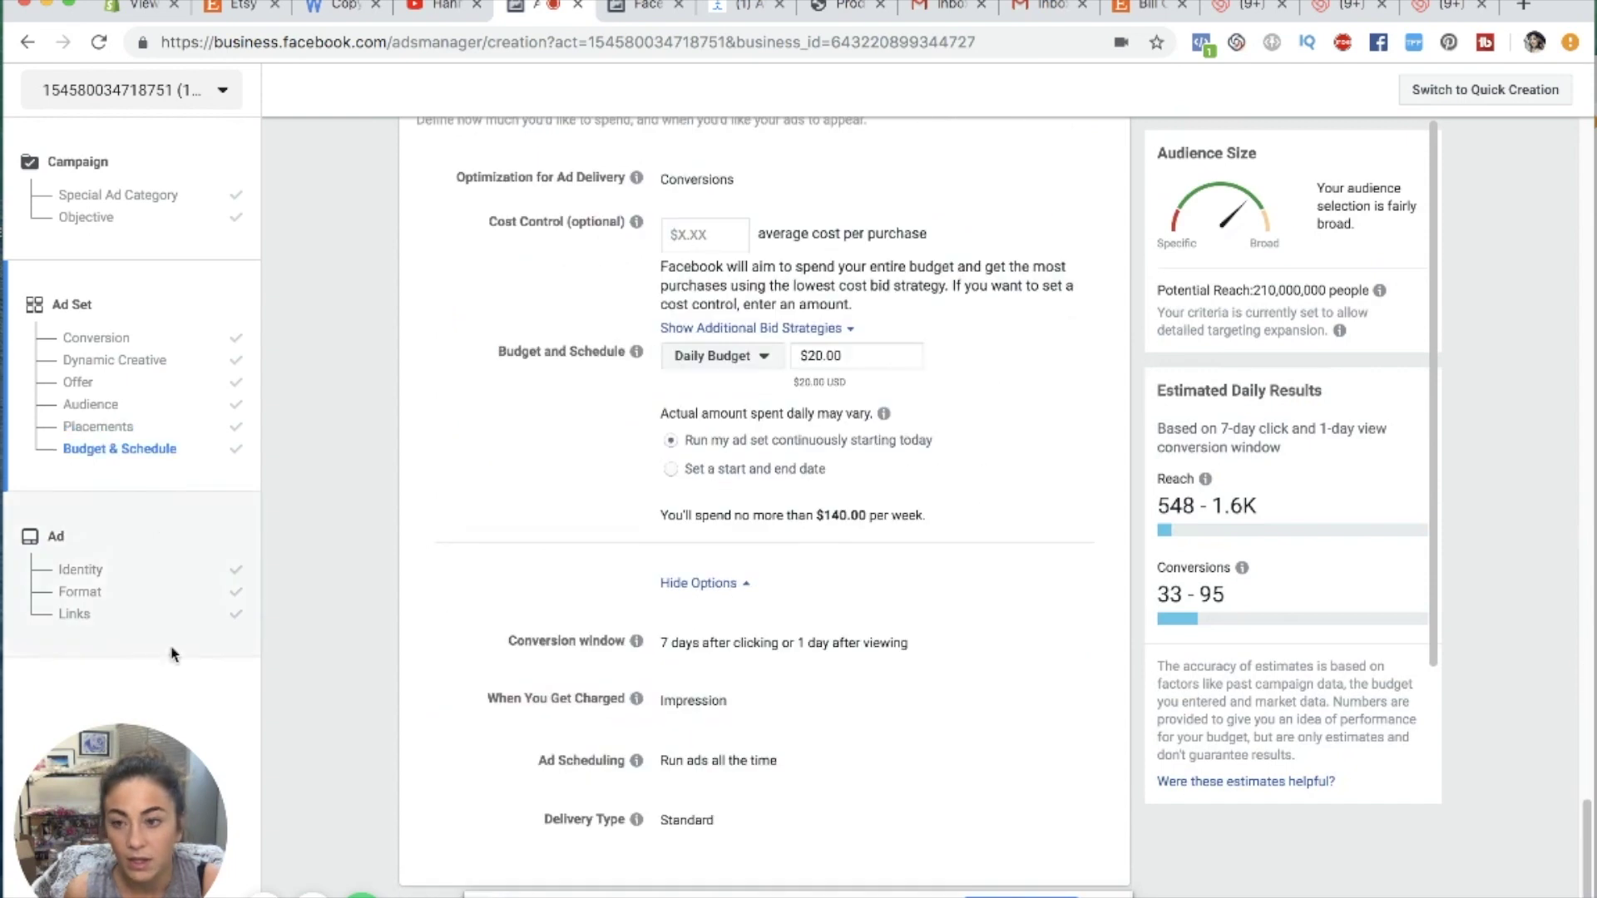
# - Return from the ad set's Budget & Schedule to the ad and expand the Instagram placements in the Links preview
pyautogui.click(156, 453)
pyautogui.click(86, 570)
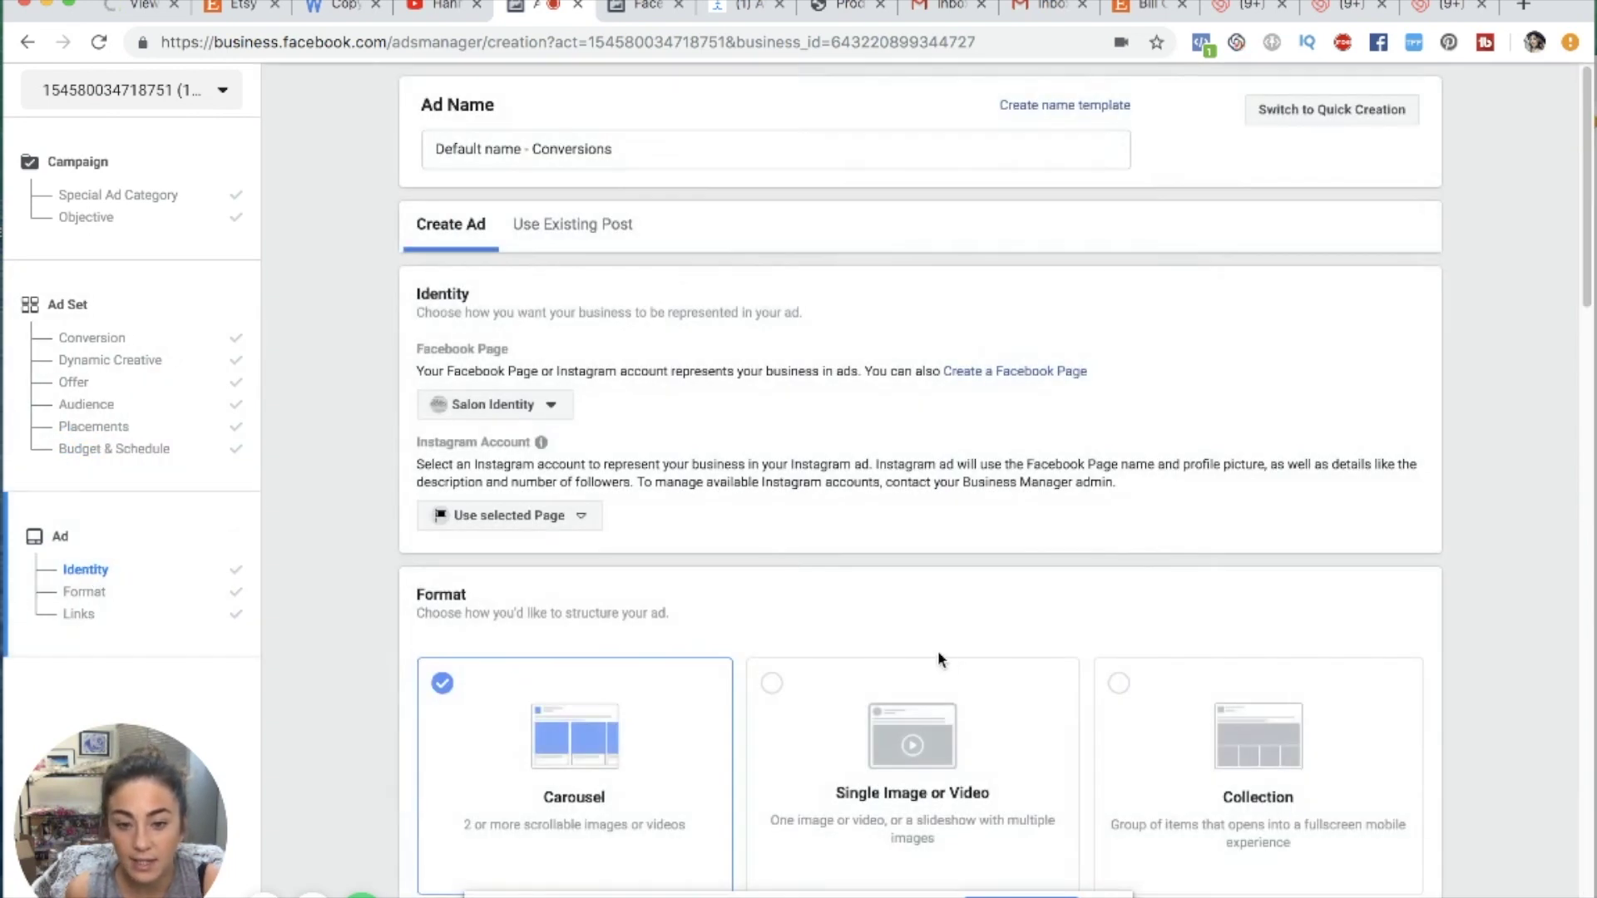
pyautogui.scroll(-8, 941, 656)
pyautogui.moveTo(1035, 520)
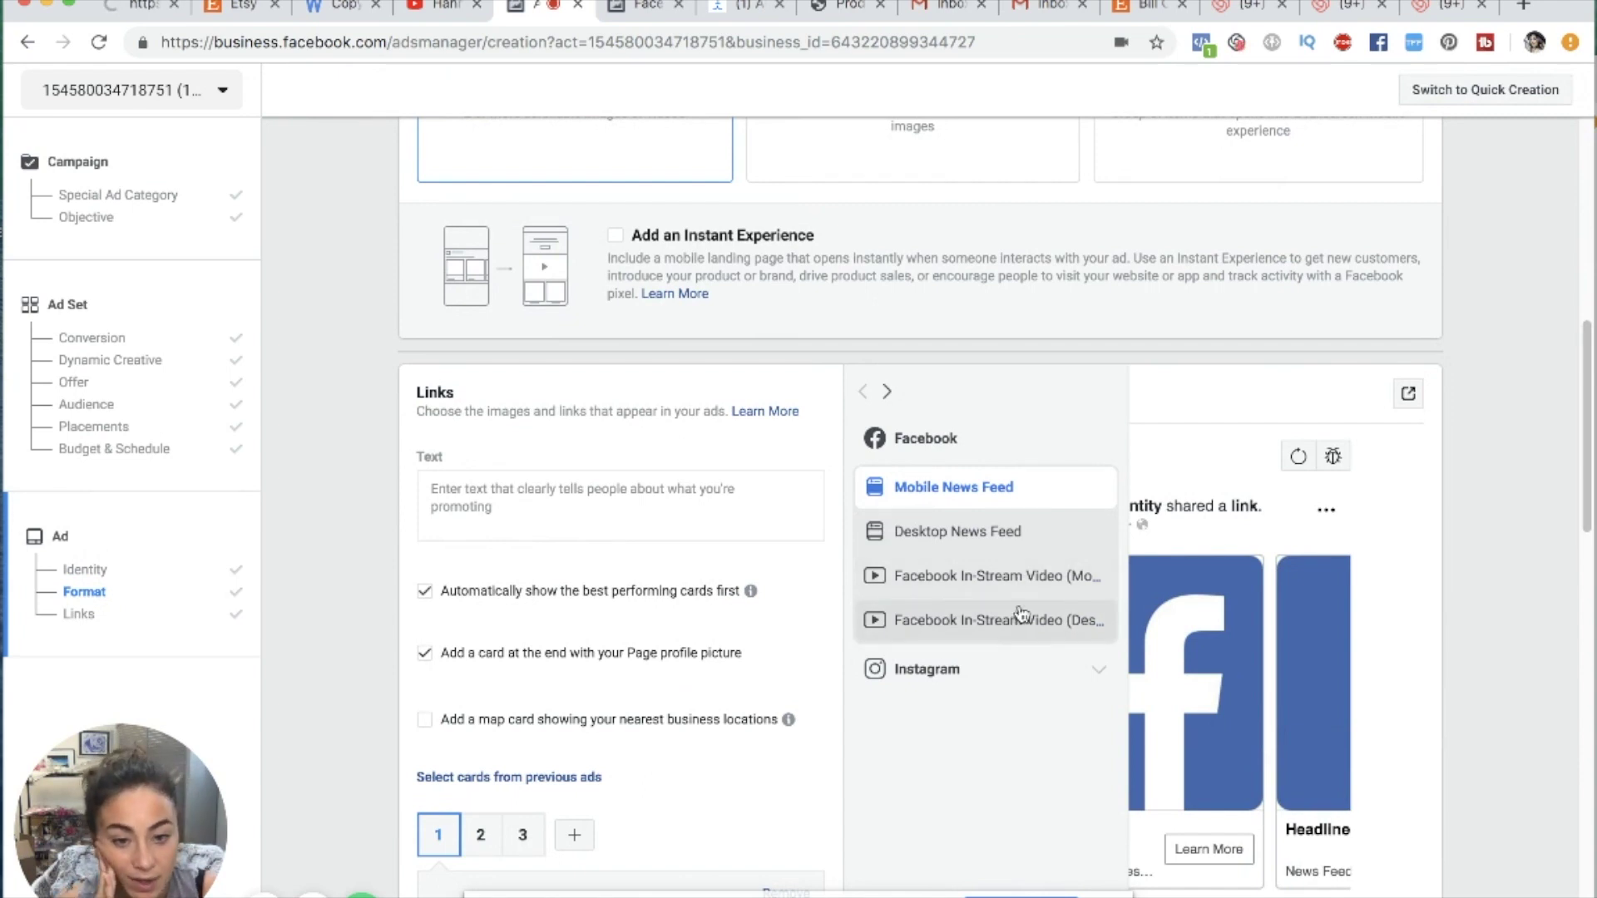
pyautogui.click(1073, 670)
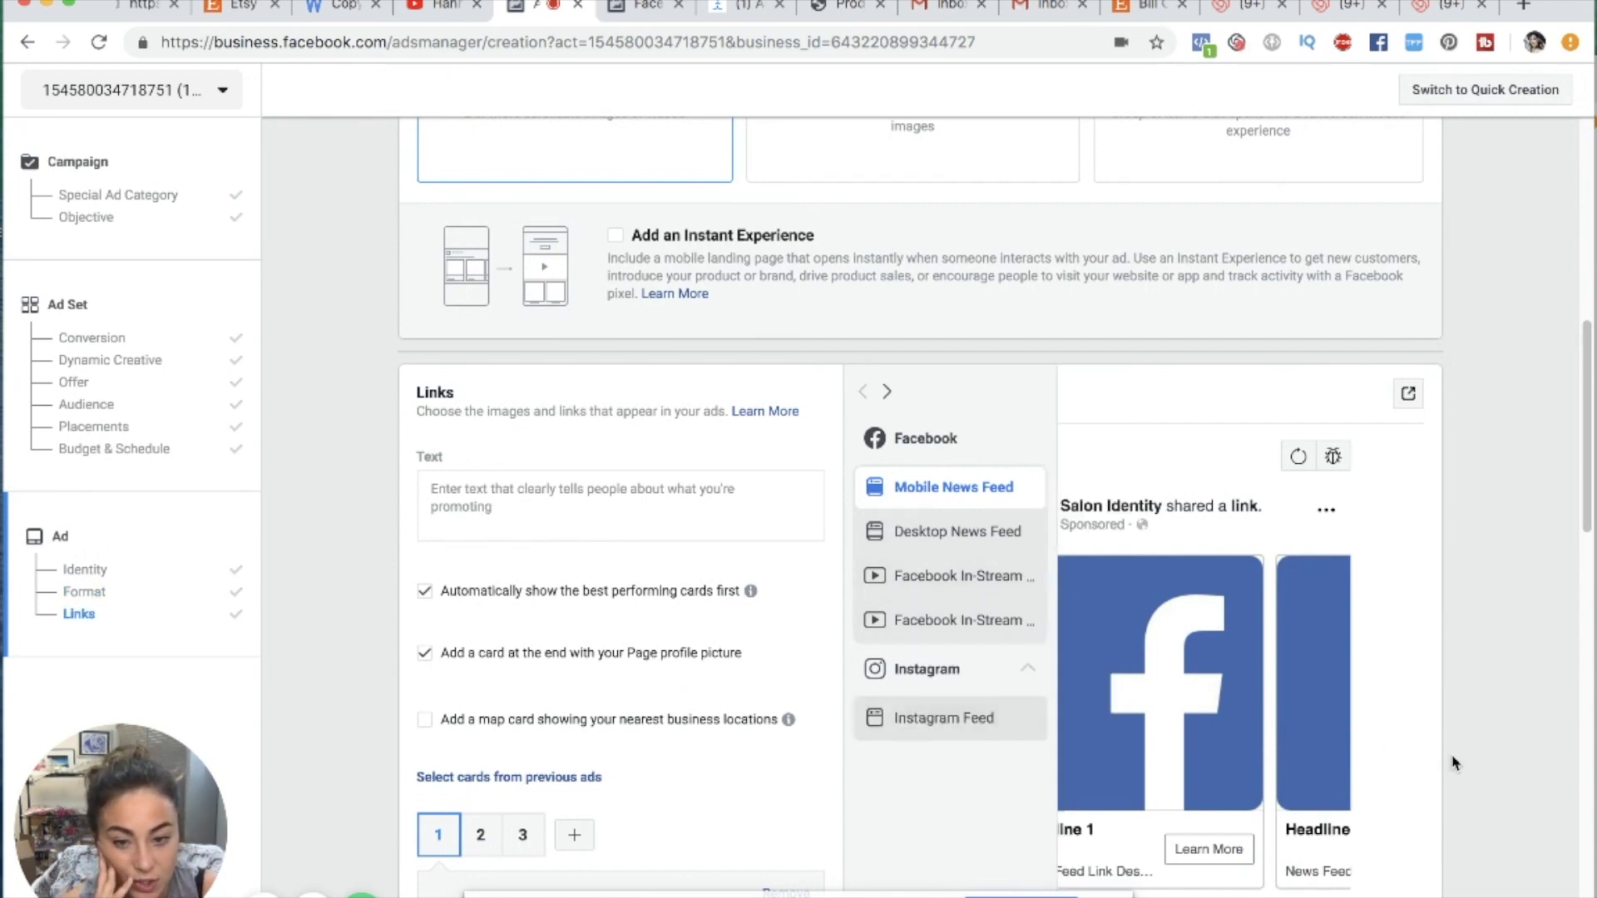
# - Enter the sample text "fdfdsfdcxdxfsdf" for the carousel ad and review the card options and the first card's fields
pyautogui.scroll(-5, 798, 557)
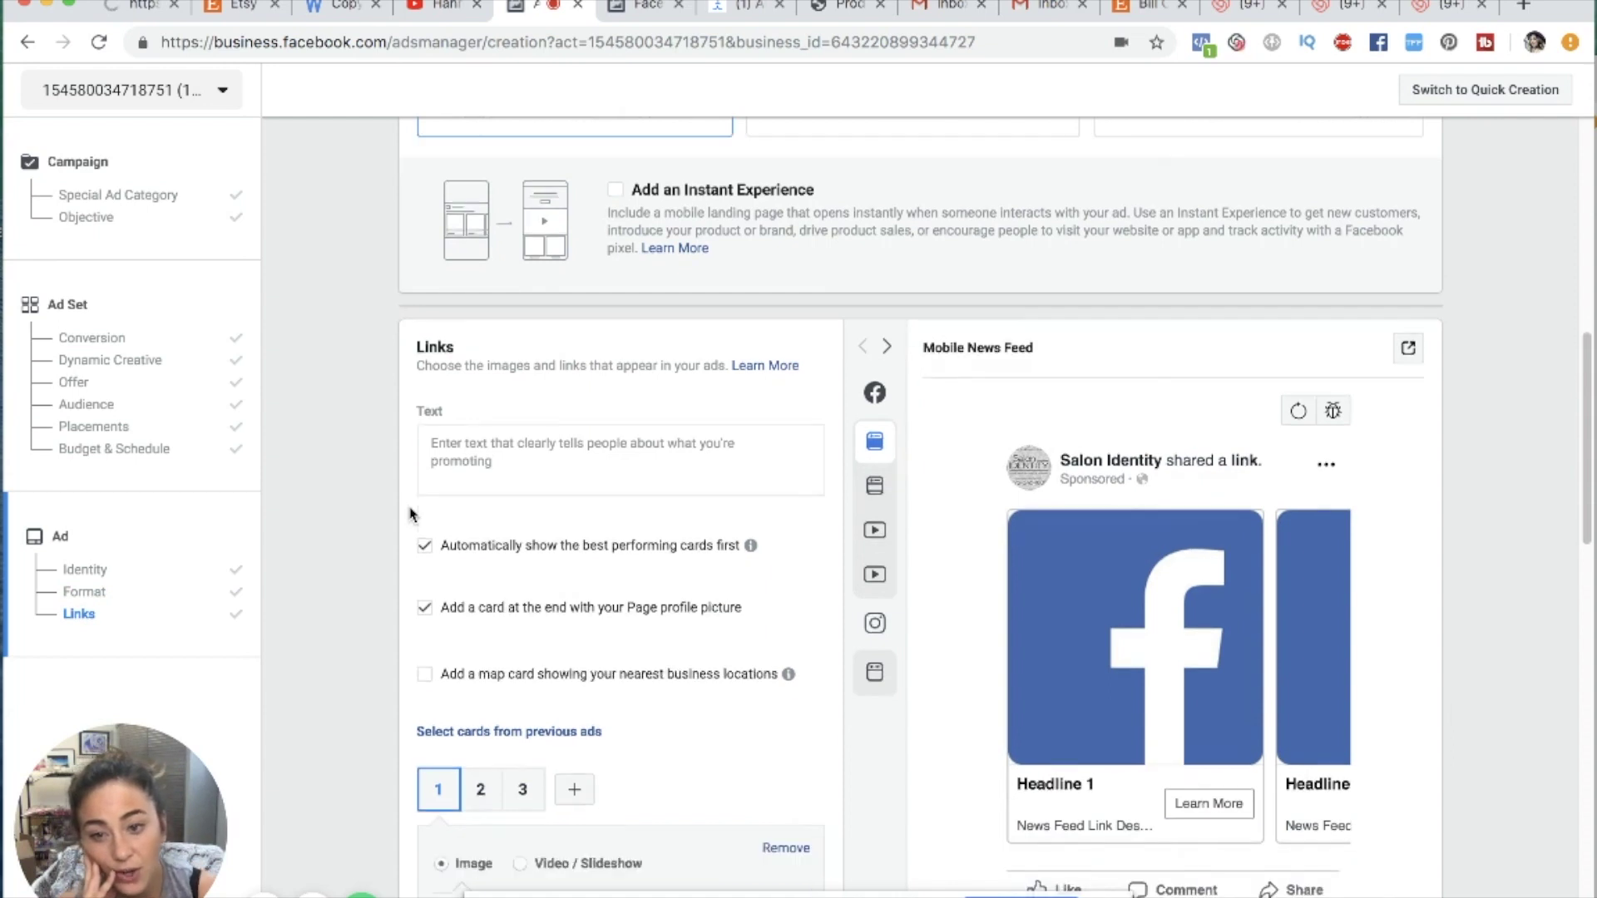
pyautogui.scroll(6, 526, 572)
pyautogui.click(480, 520)
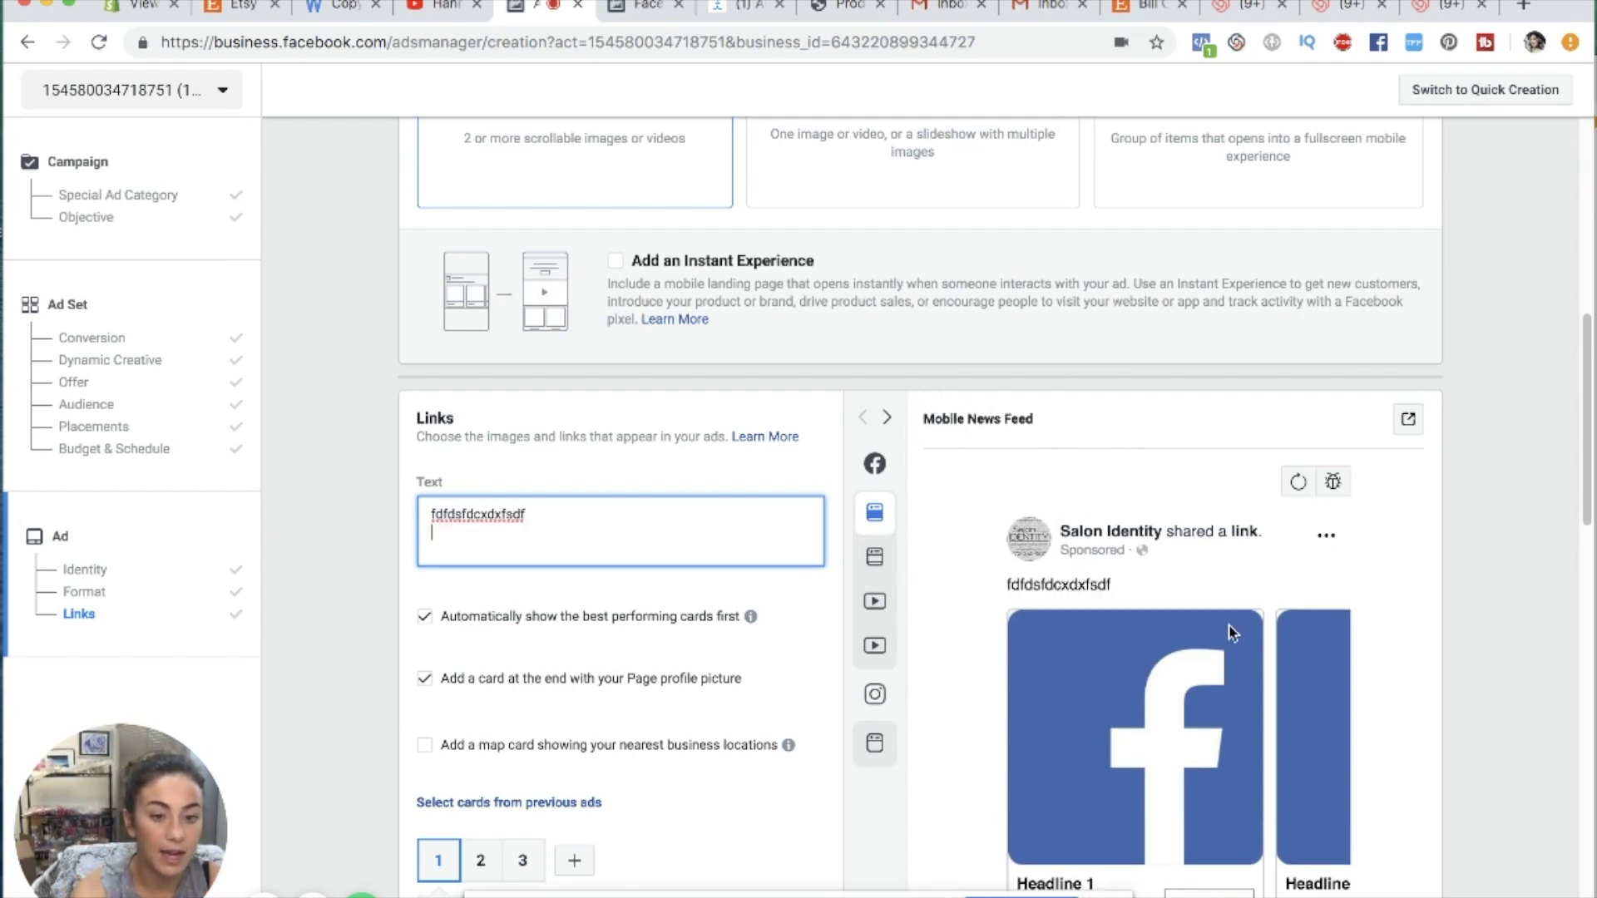
pyautogui.scroll(-2, 1470, 611)
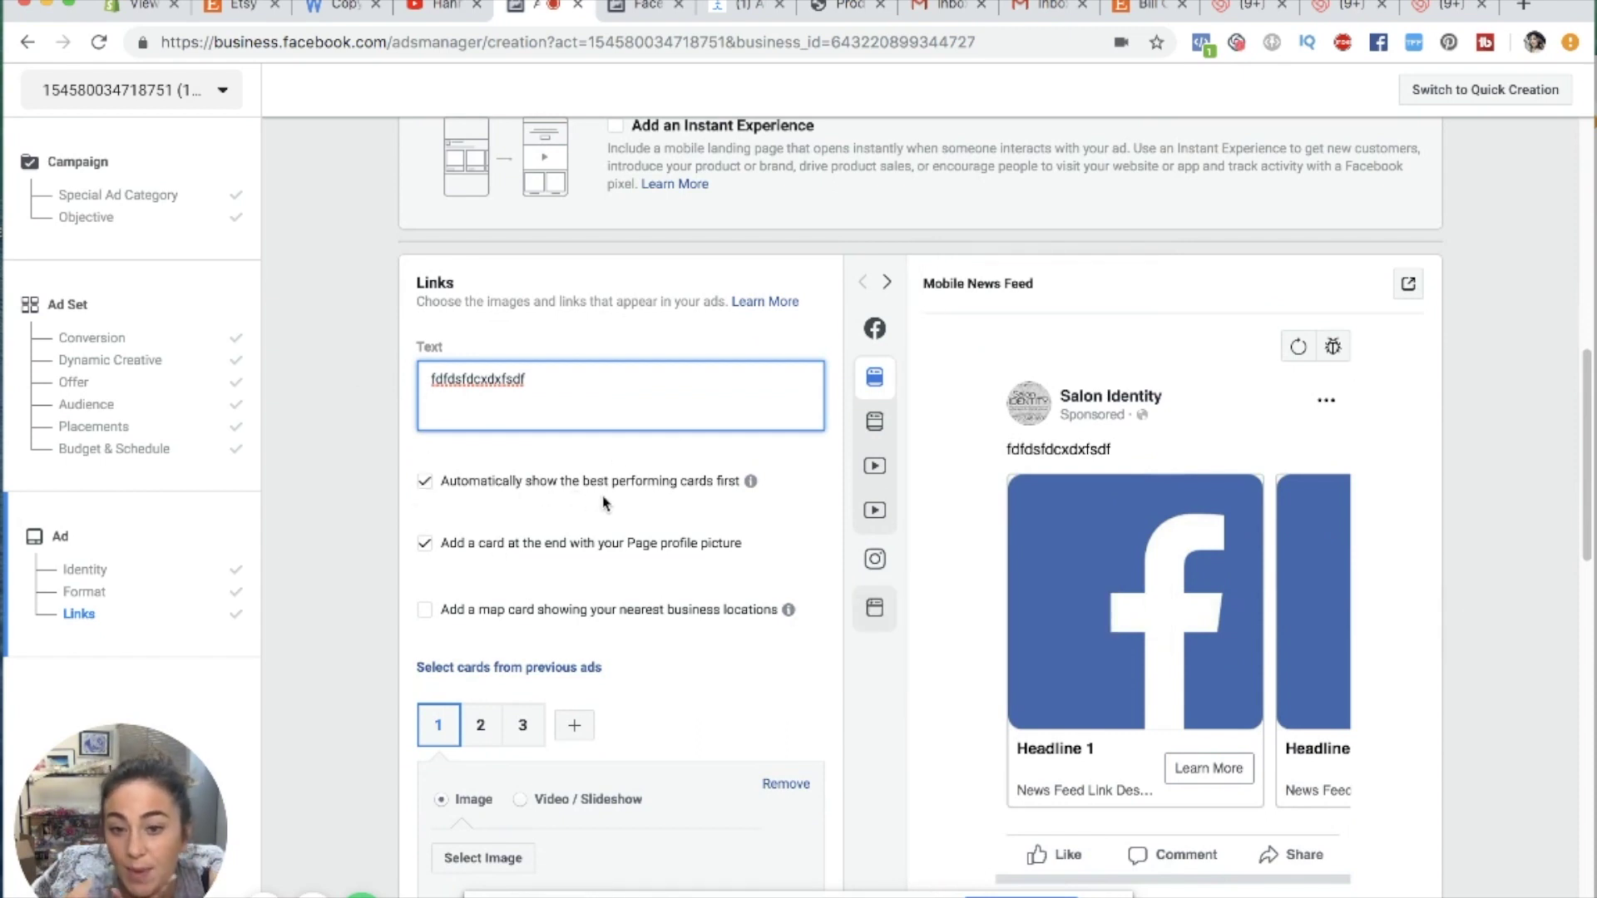
pyautogui.moveTo(752, 489)
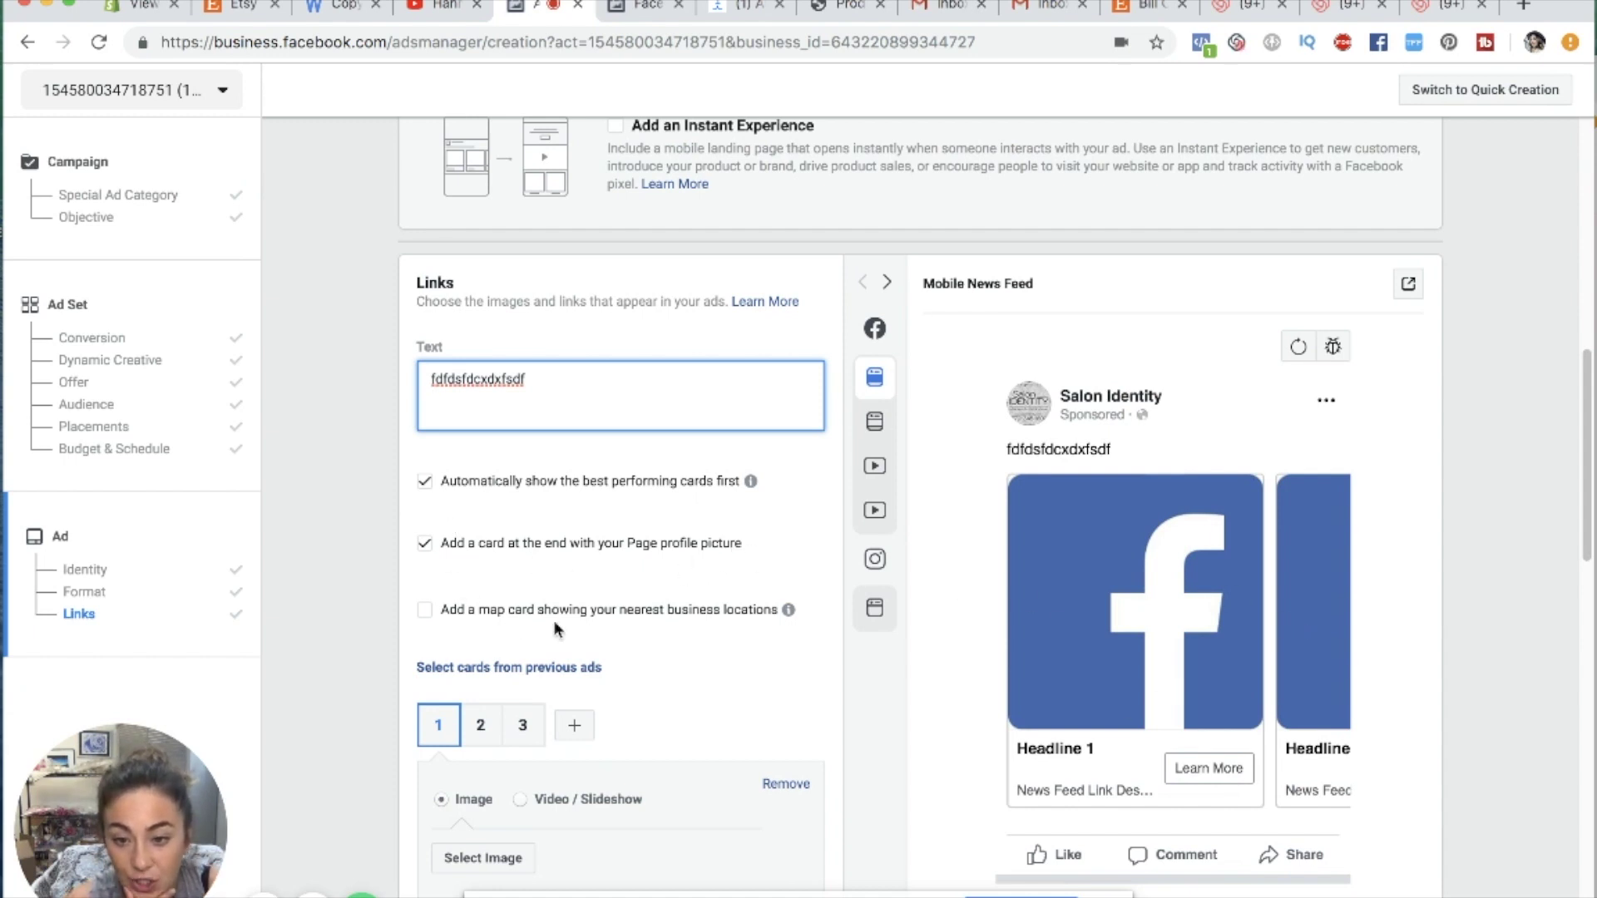
pyautogui.scroll(-6, 513, 619)
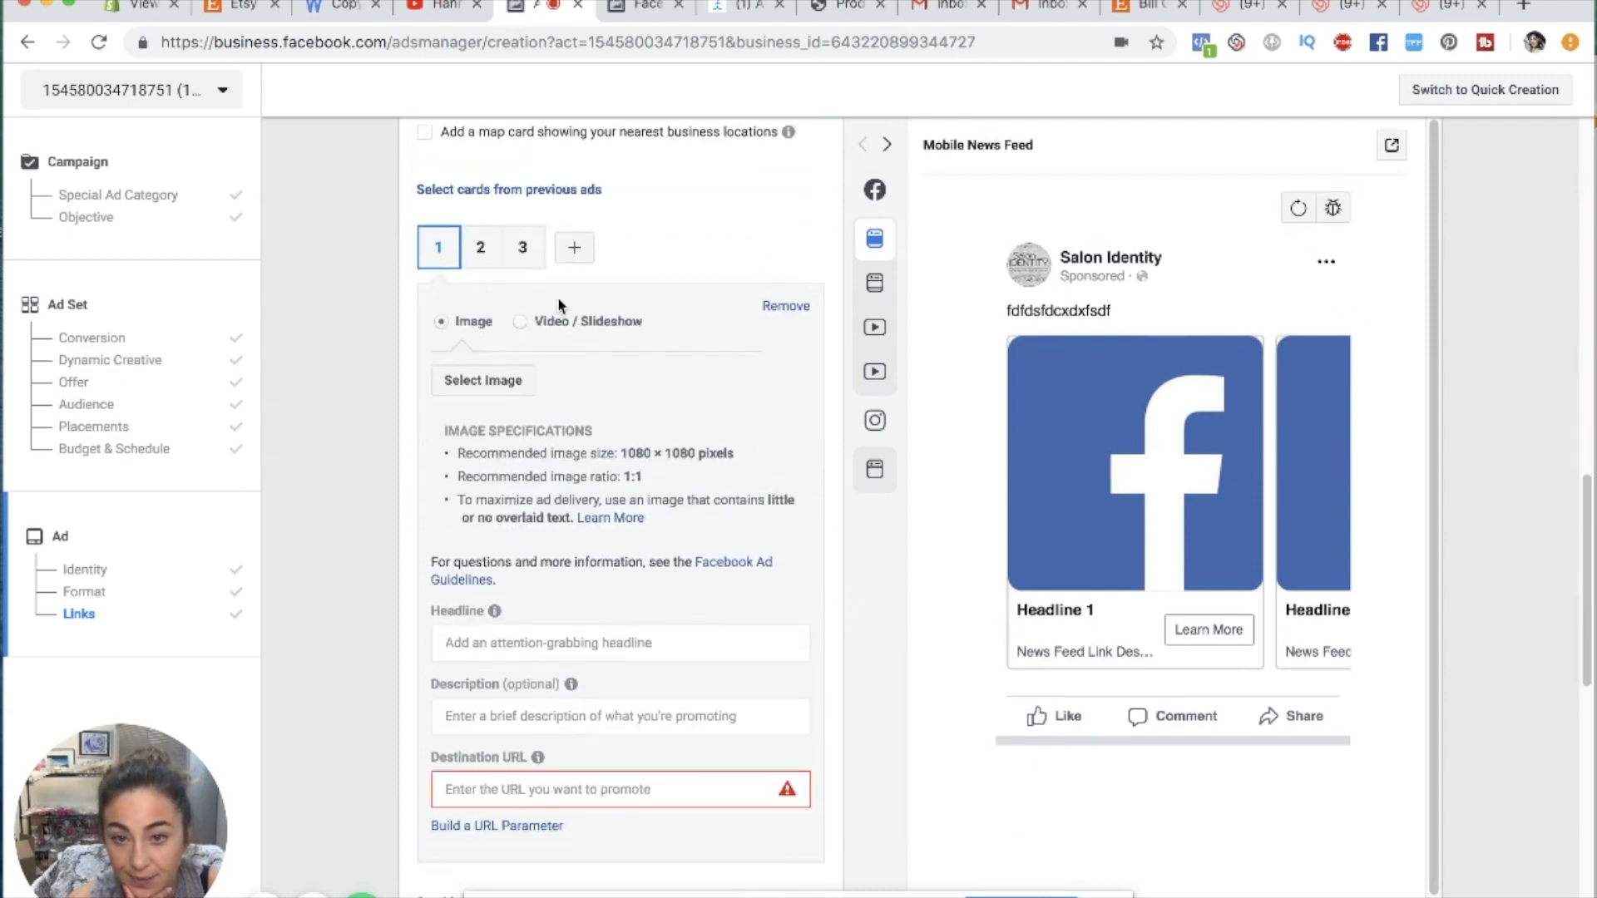
# - Look over the third carousel card's fields and turn off the end card with the Page profile picture
pyautogui.scroll(2, 538, 262)
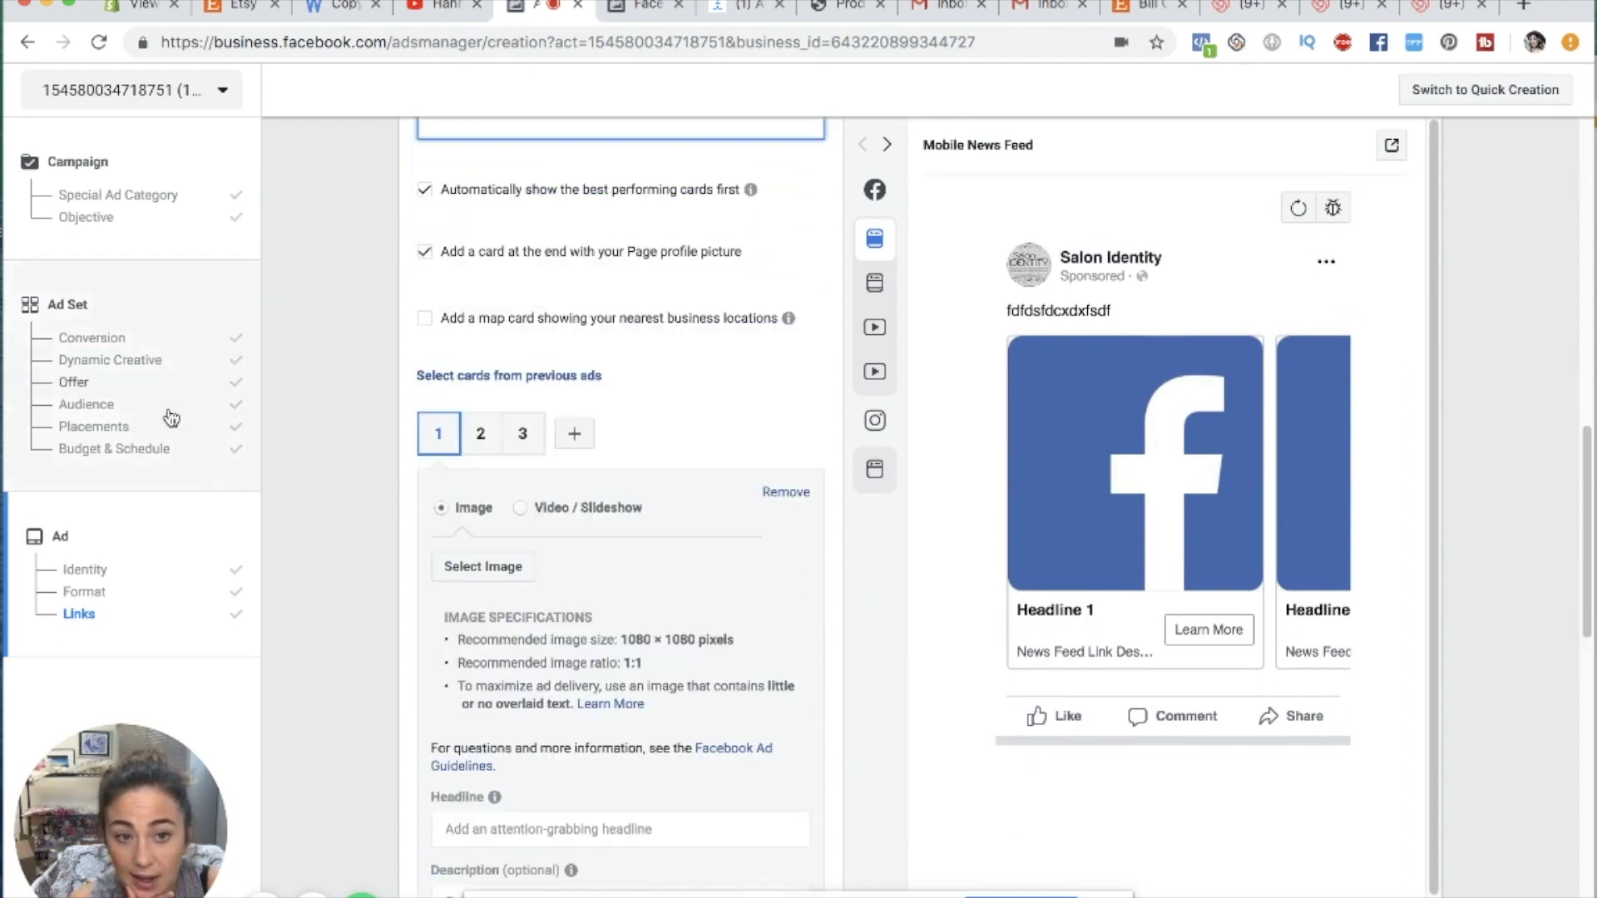
pyautogui.click(522, 439)
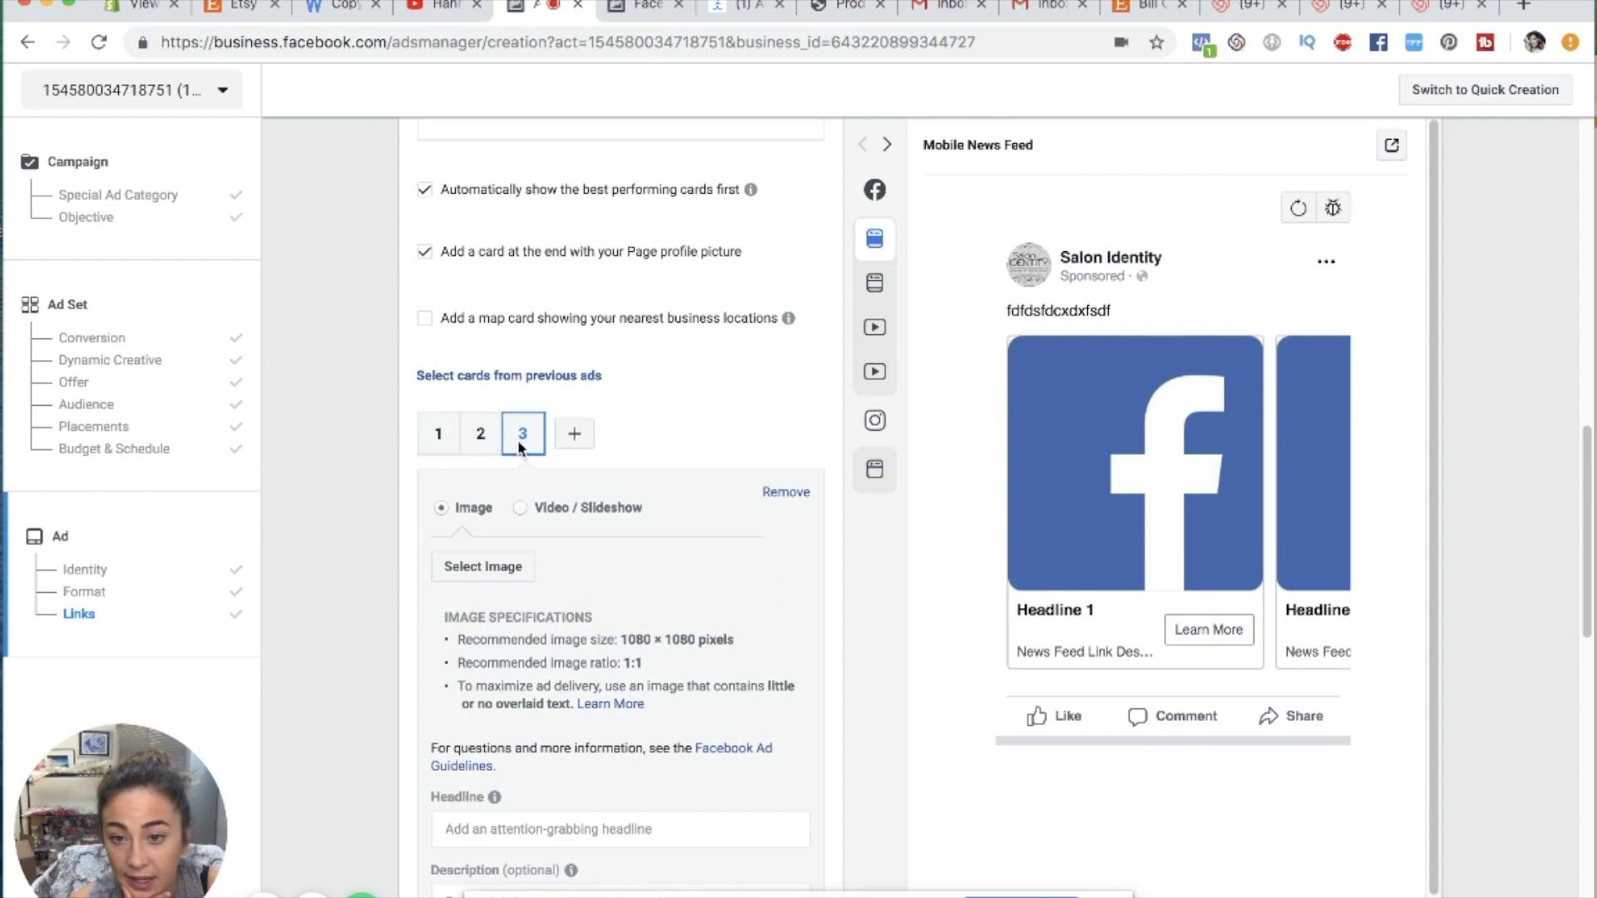
pyautogui.scroll(-10, 531, 344)
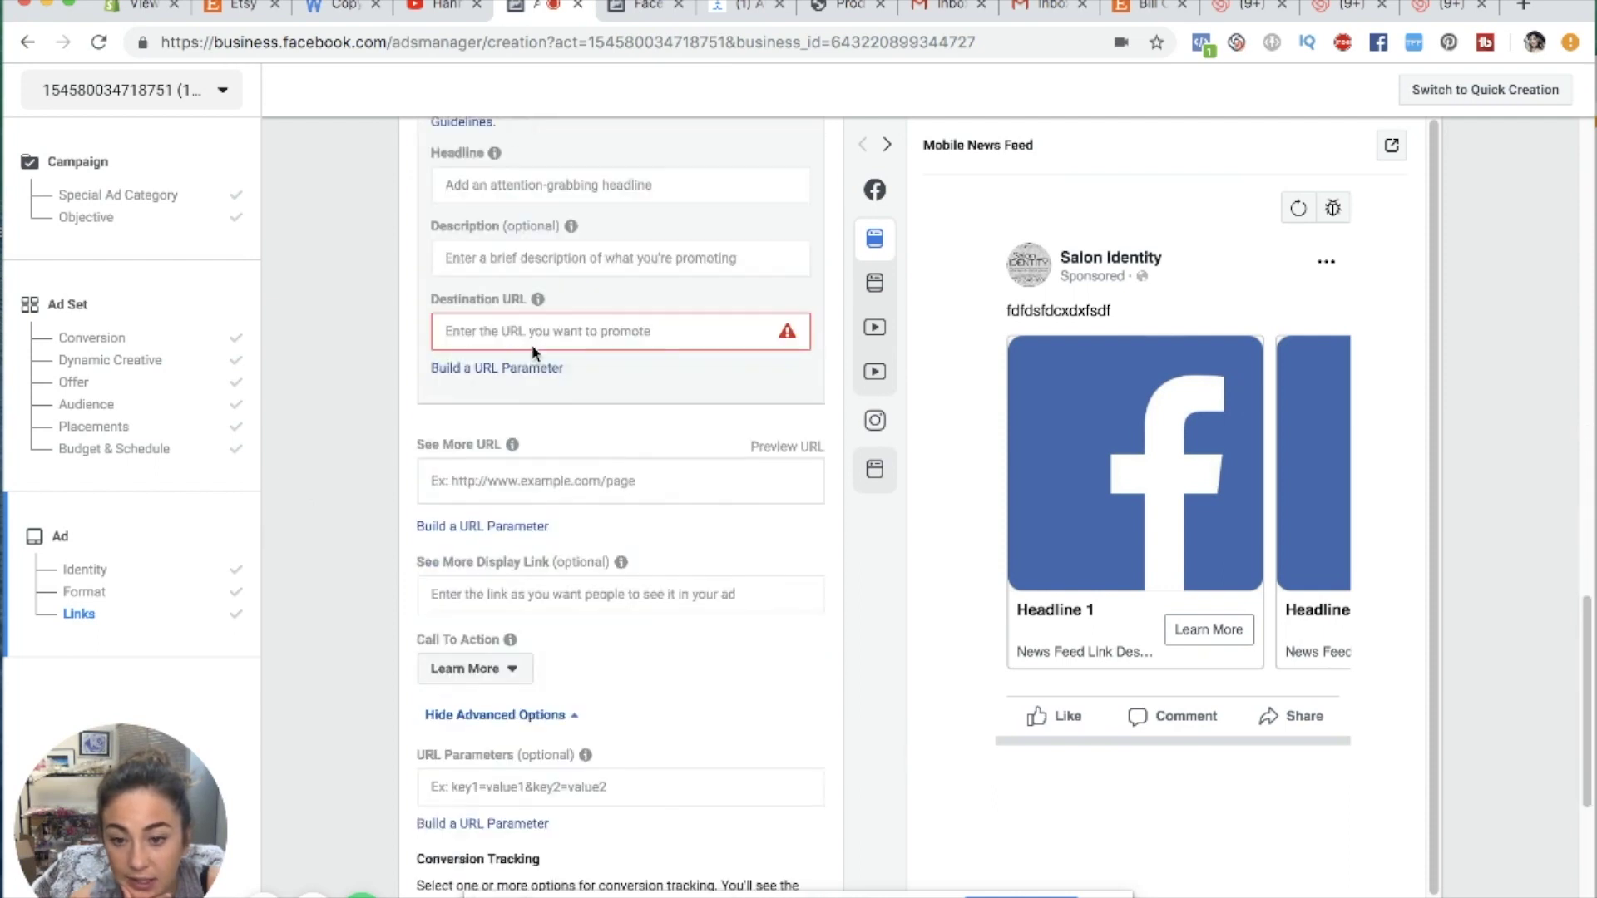
pyautogui.scroll(9, 539, 354)
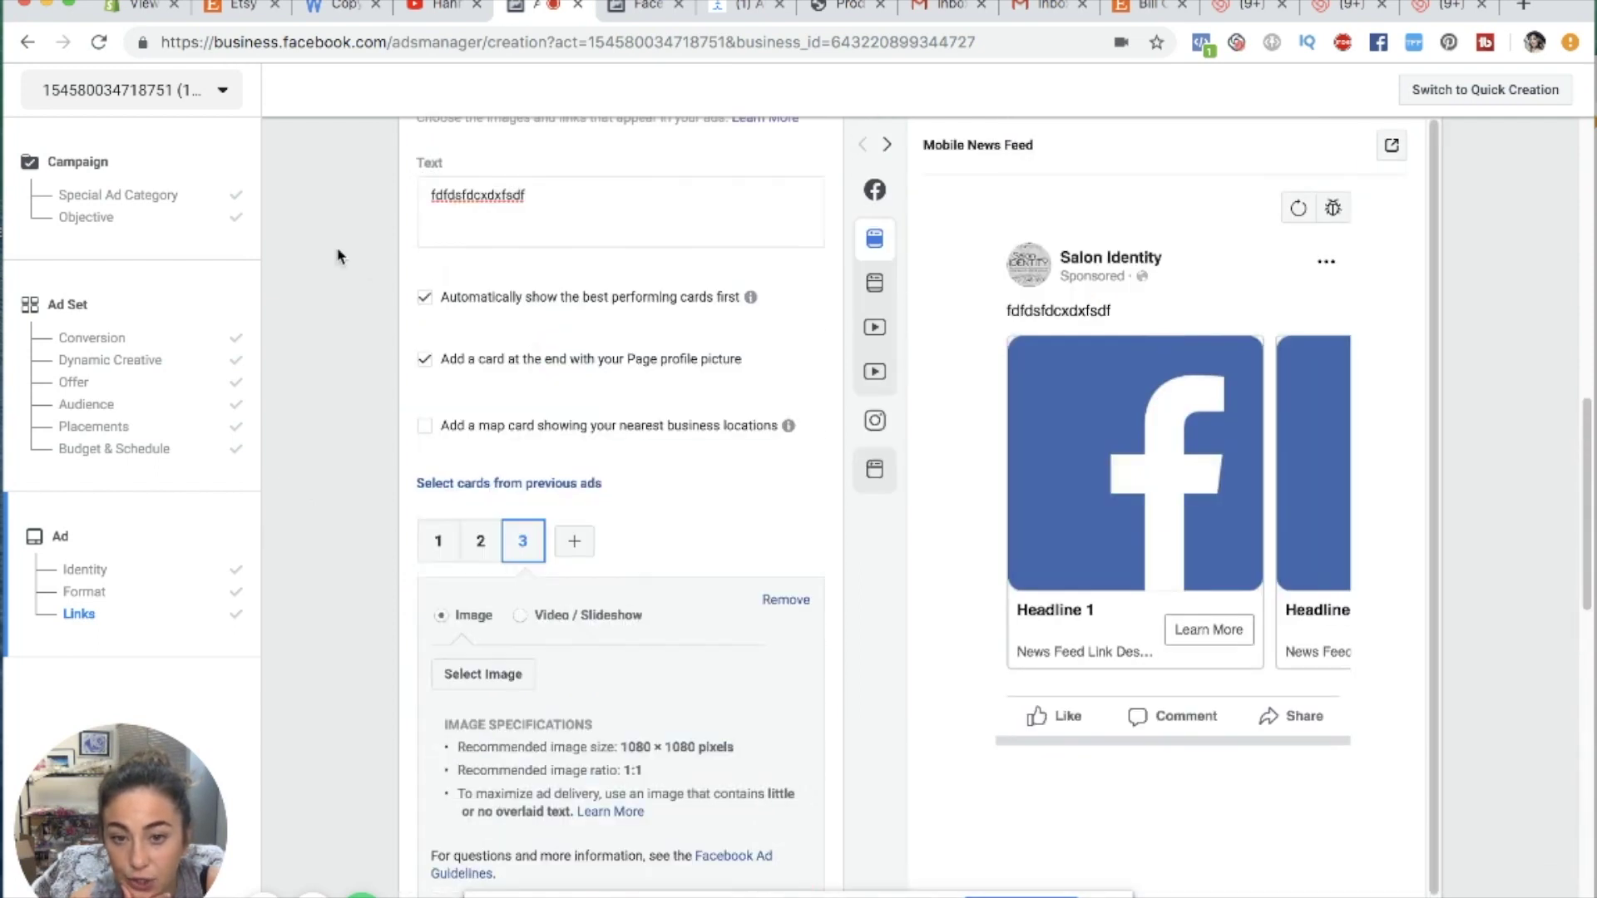
pyautogui.scroll(-5, 561, 627)
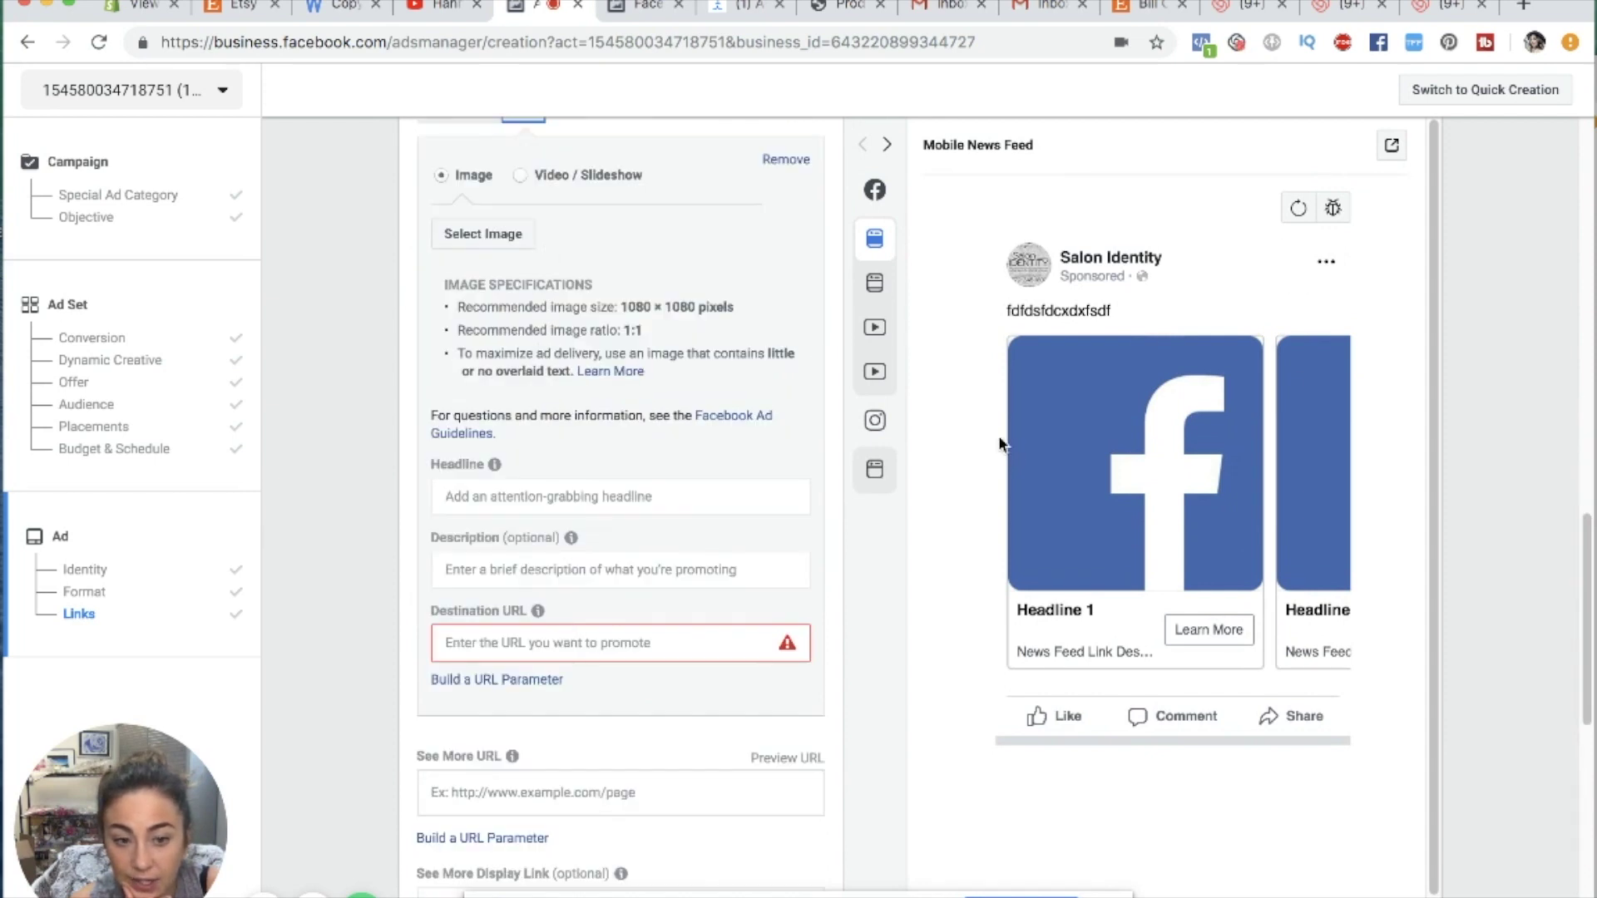
pyautogui.scroll(5, 657, 402)
pyautogui.scroll(1, 632, 407)
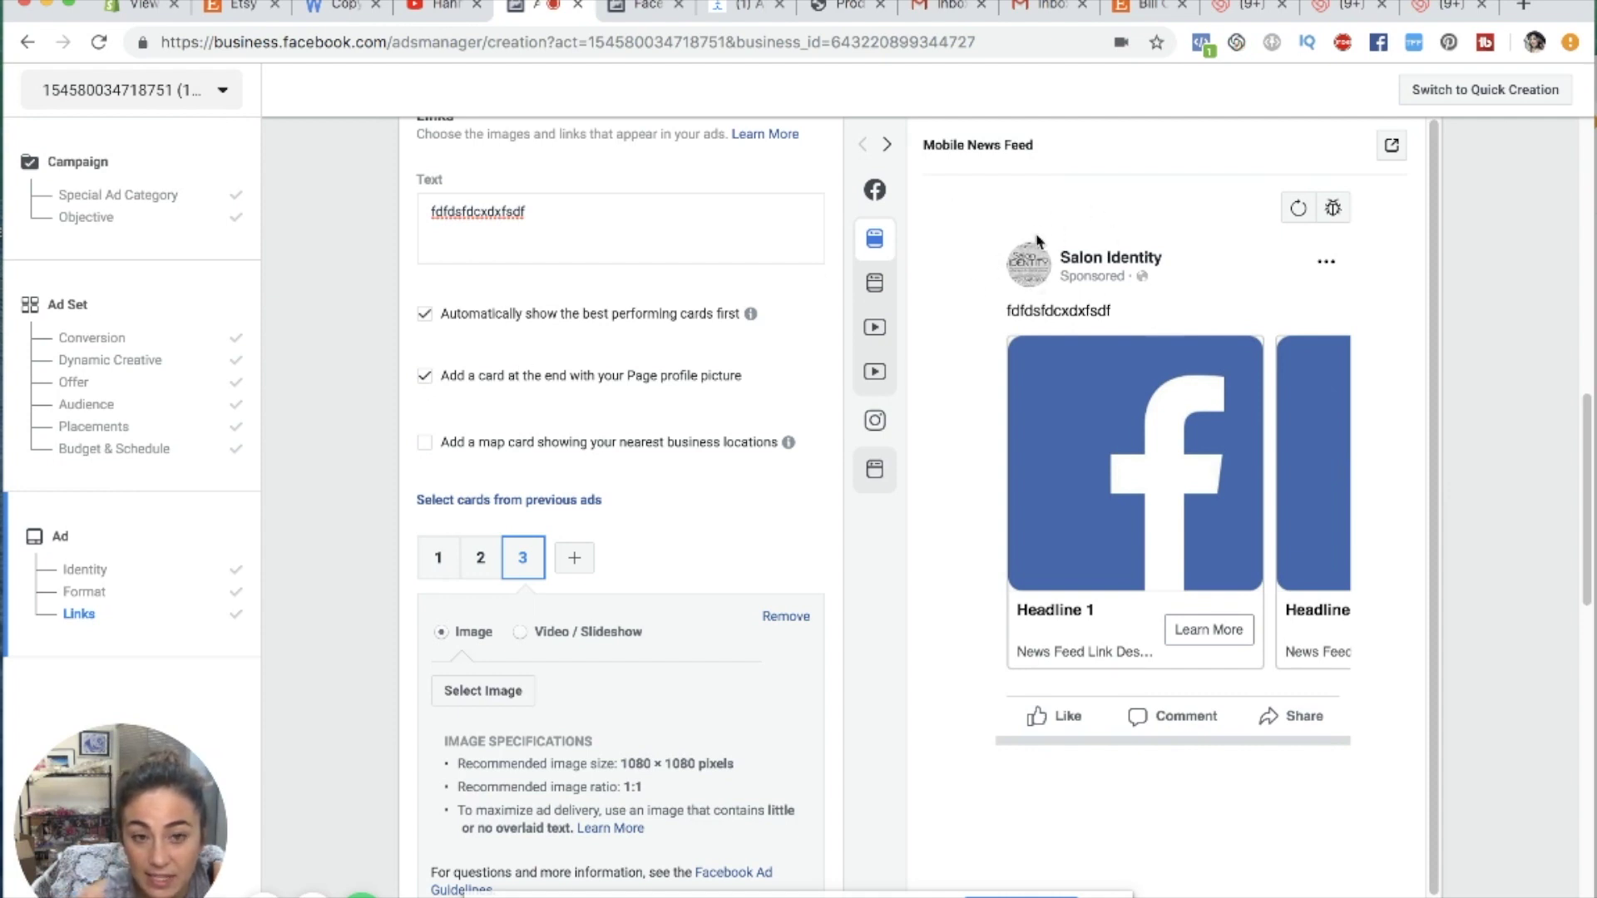
pyautogui.click(425, 378)
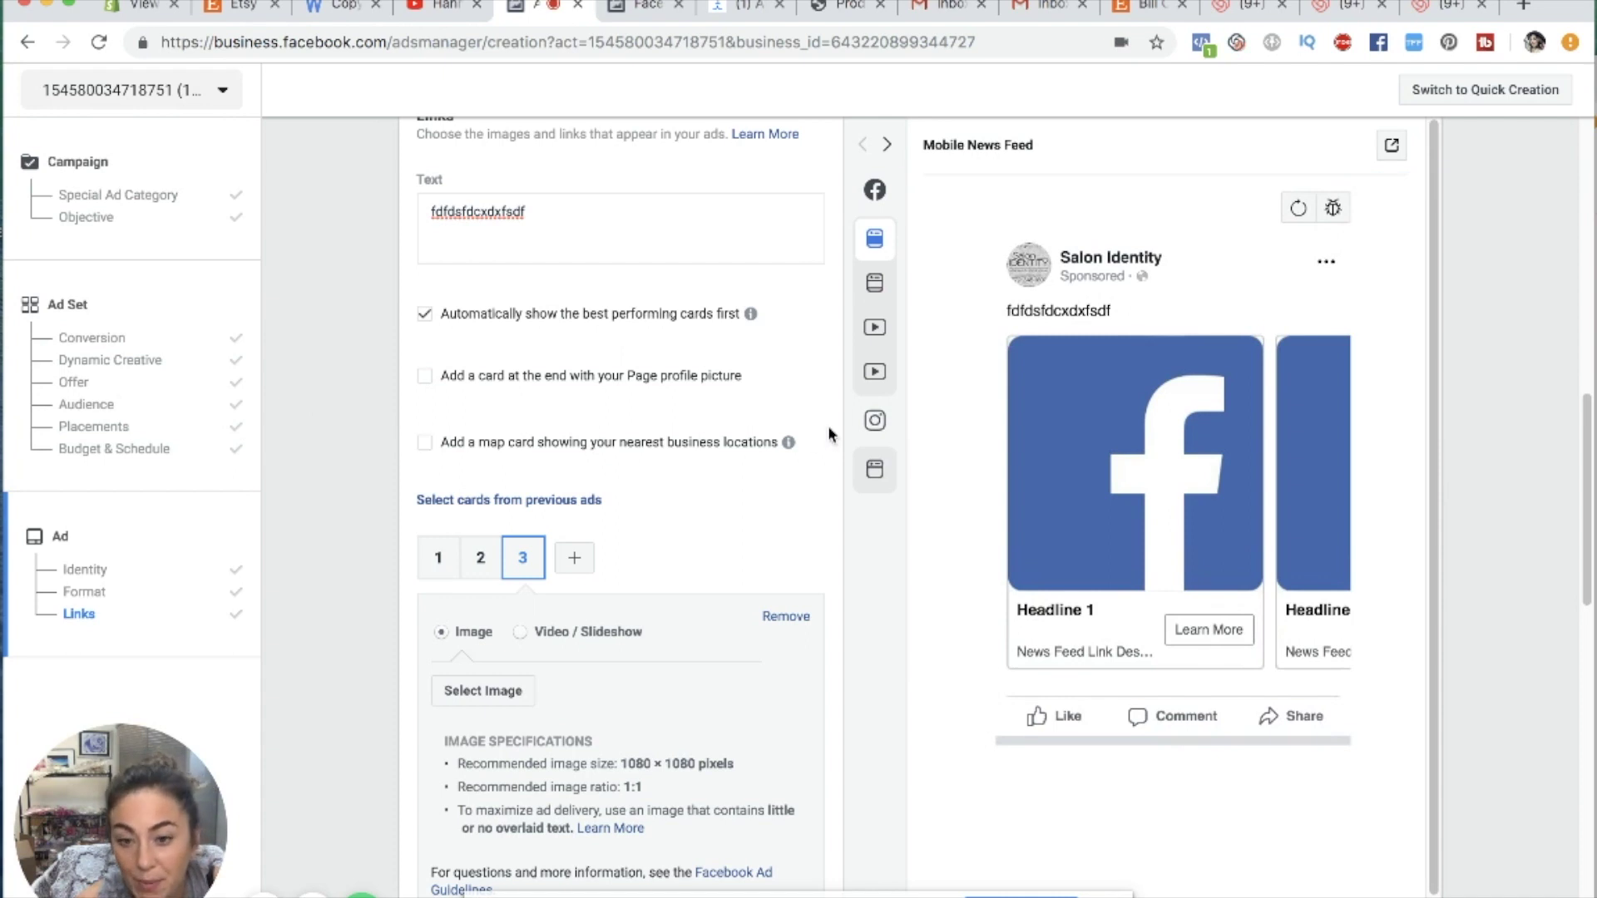
# - Give the first carousel card the 2048 × 1365 puppy image from the account's image assets
pyautogui.scroll(-2, 652, 445)
pyautogui.scroll(-2, 590, 370)
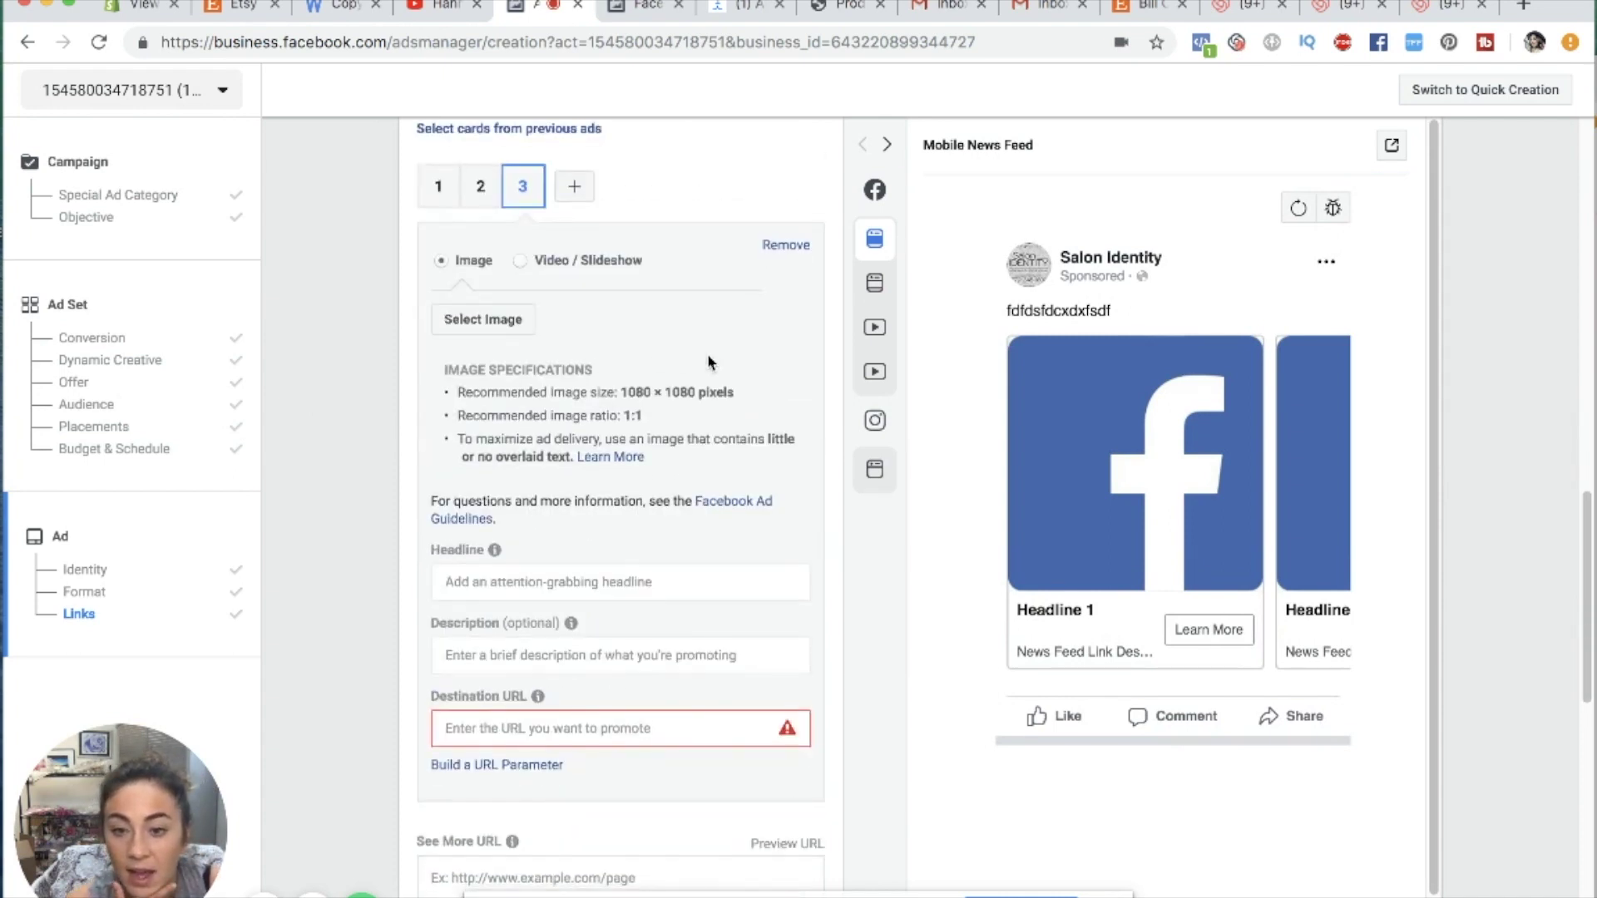
pyautogui.click(438, 188)
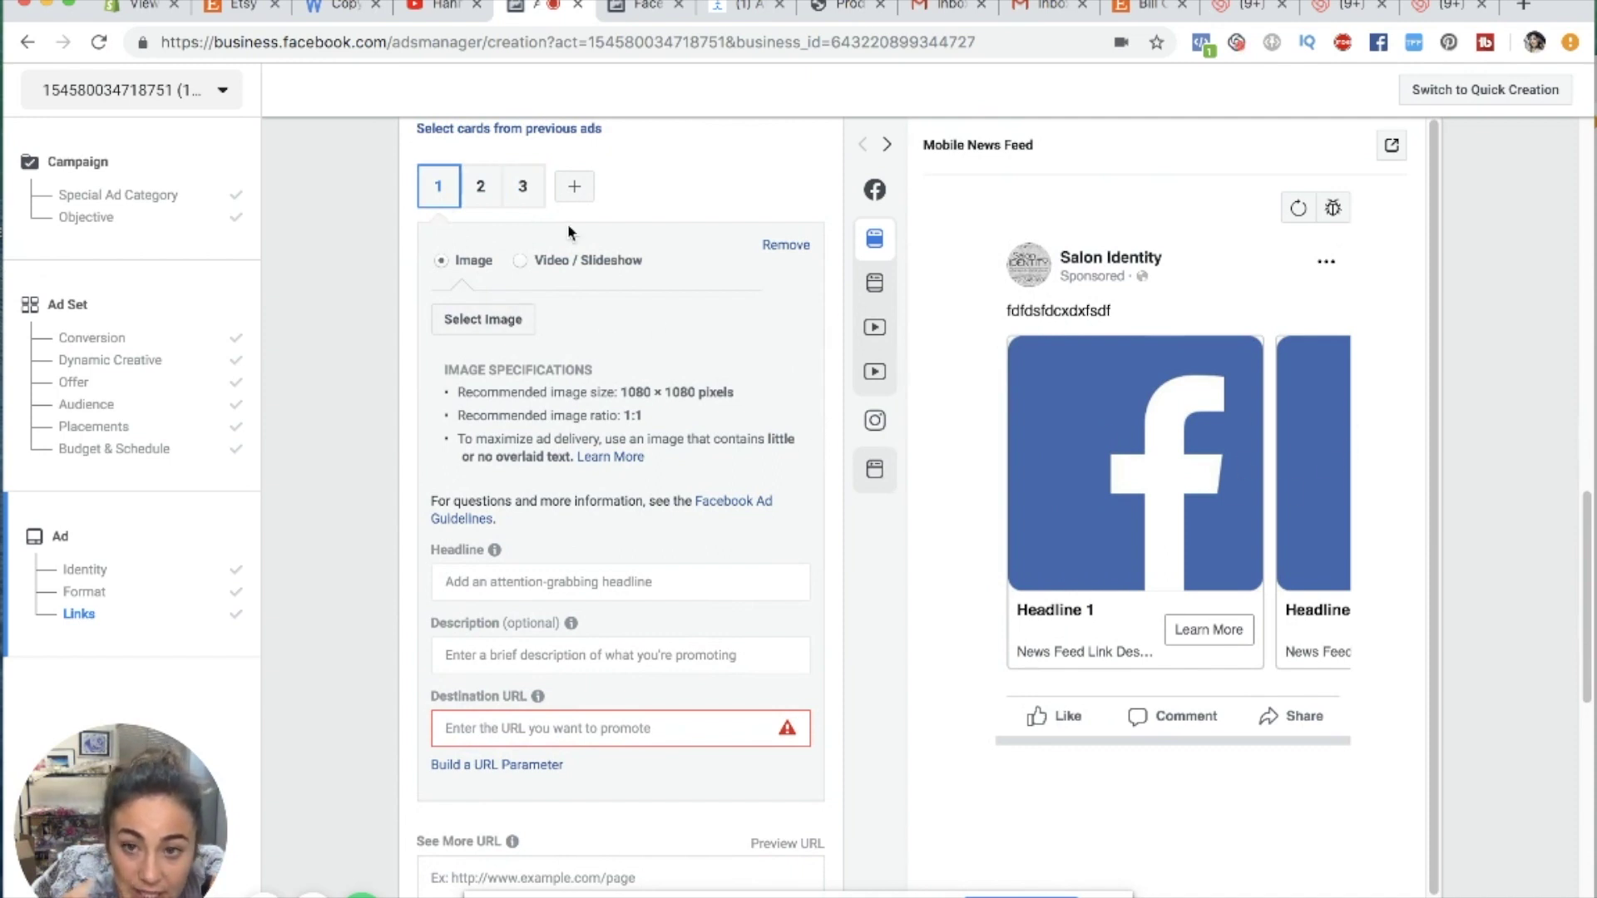
pyautogui.click(489, 207)
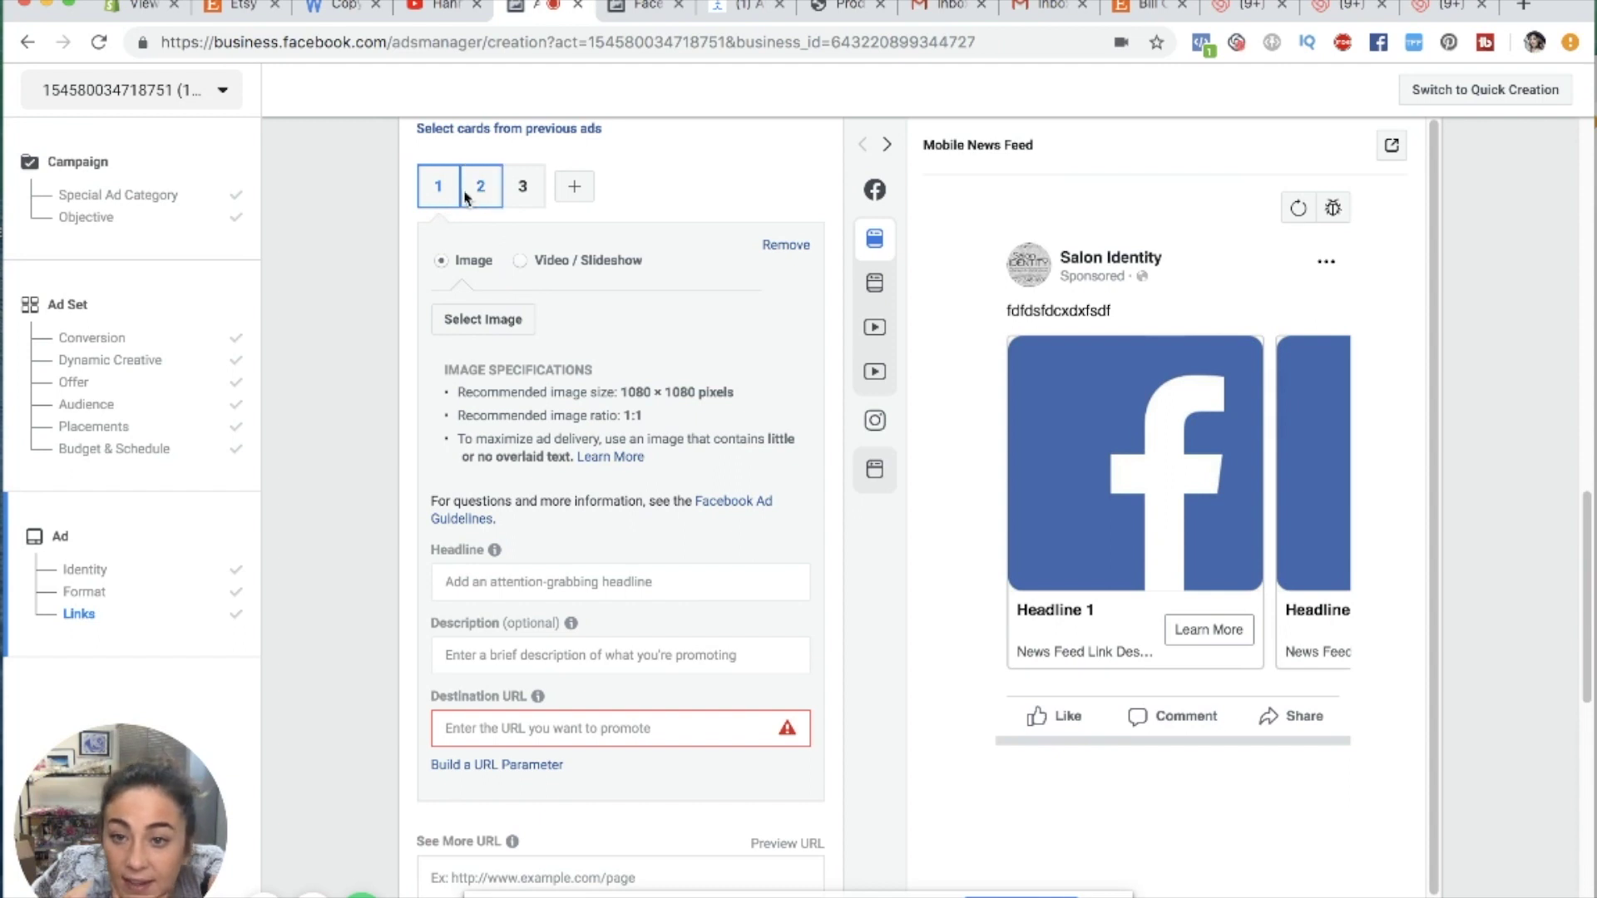
pyautogui.click(439, 186)
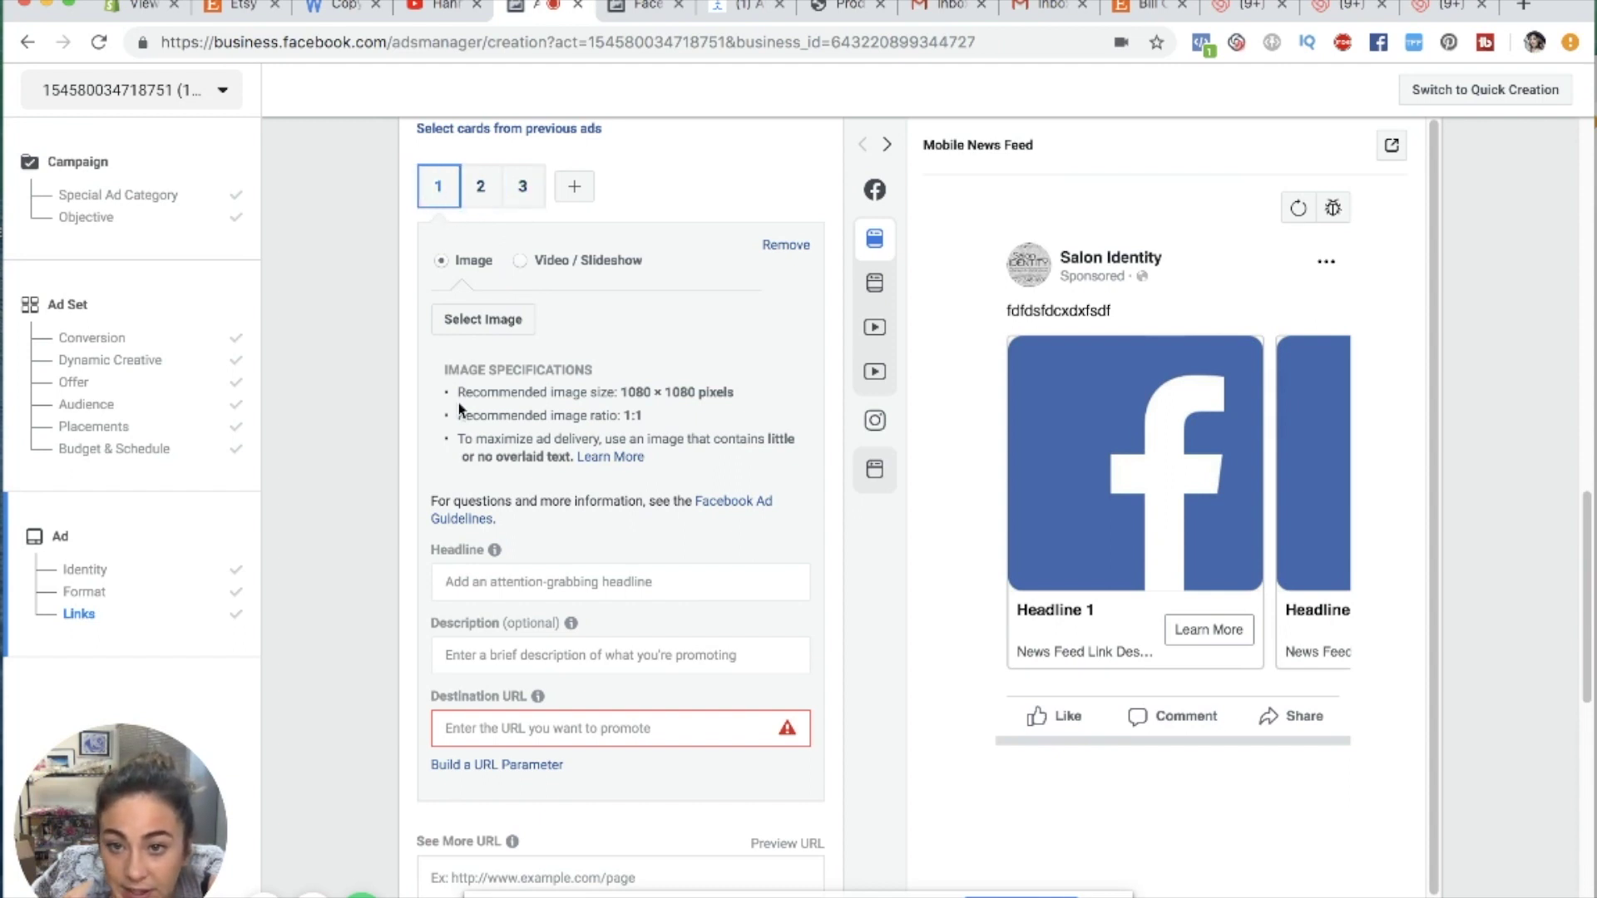
pyautogui.click(491, 326)
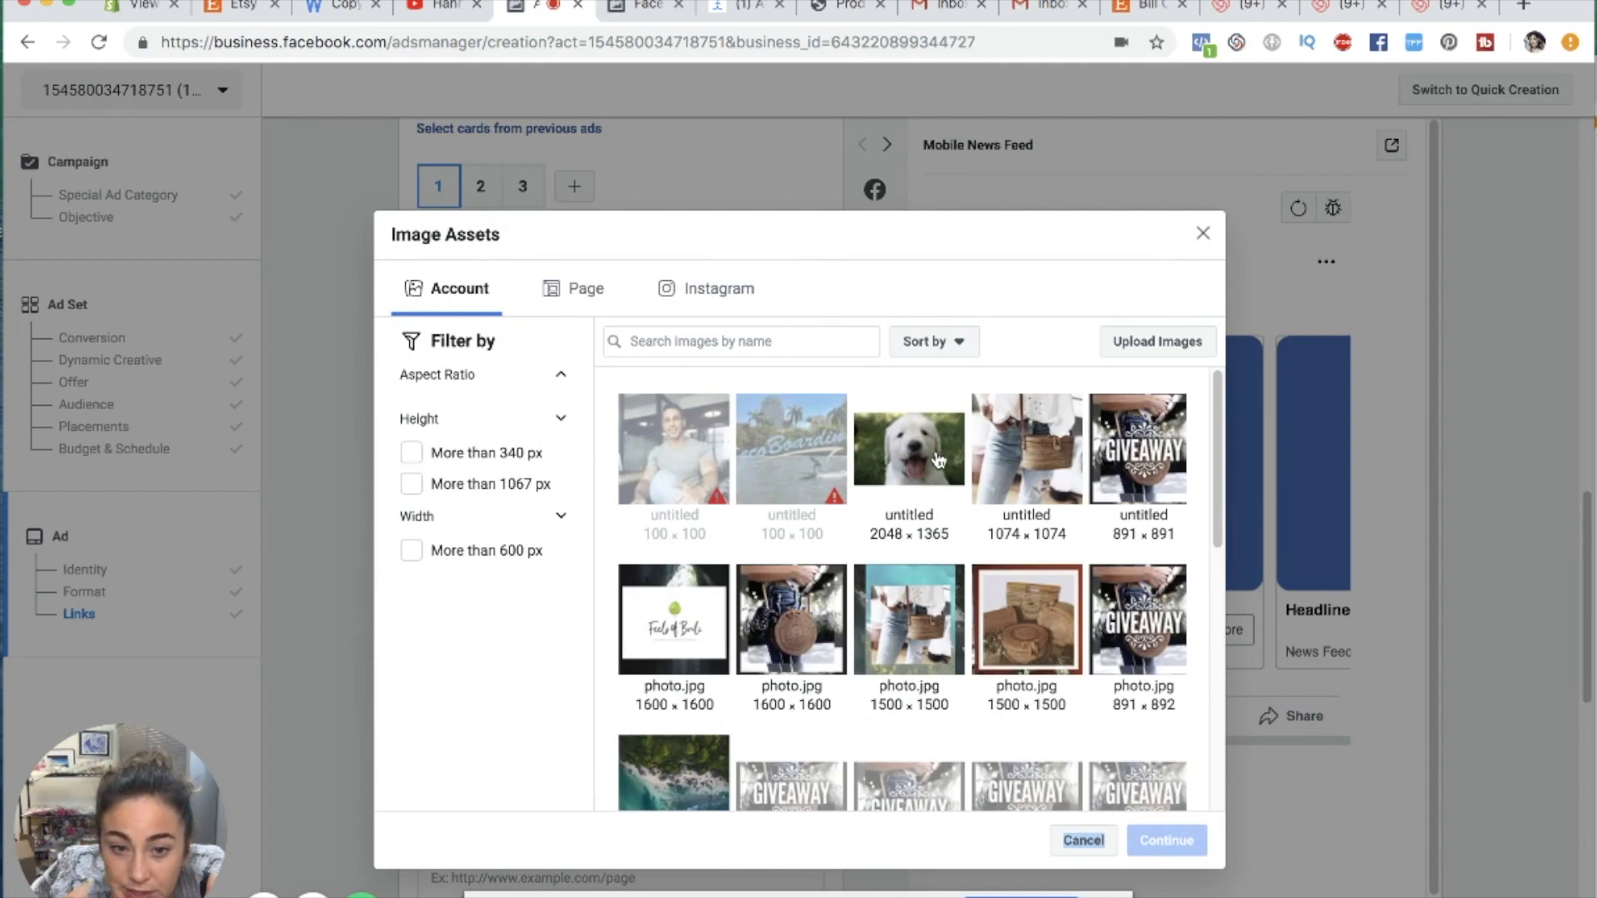
pyautogui.click(938, 459)
pyautogui.click(1168, 866)
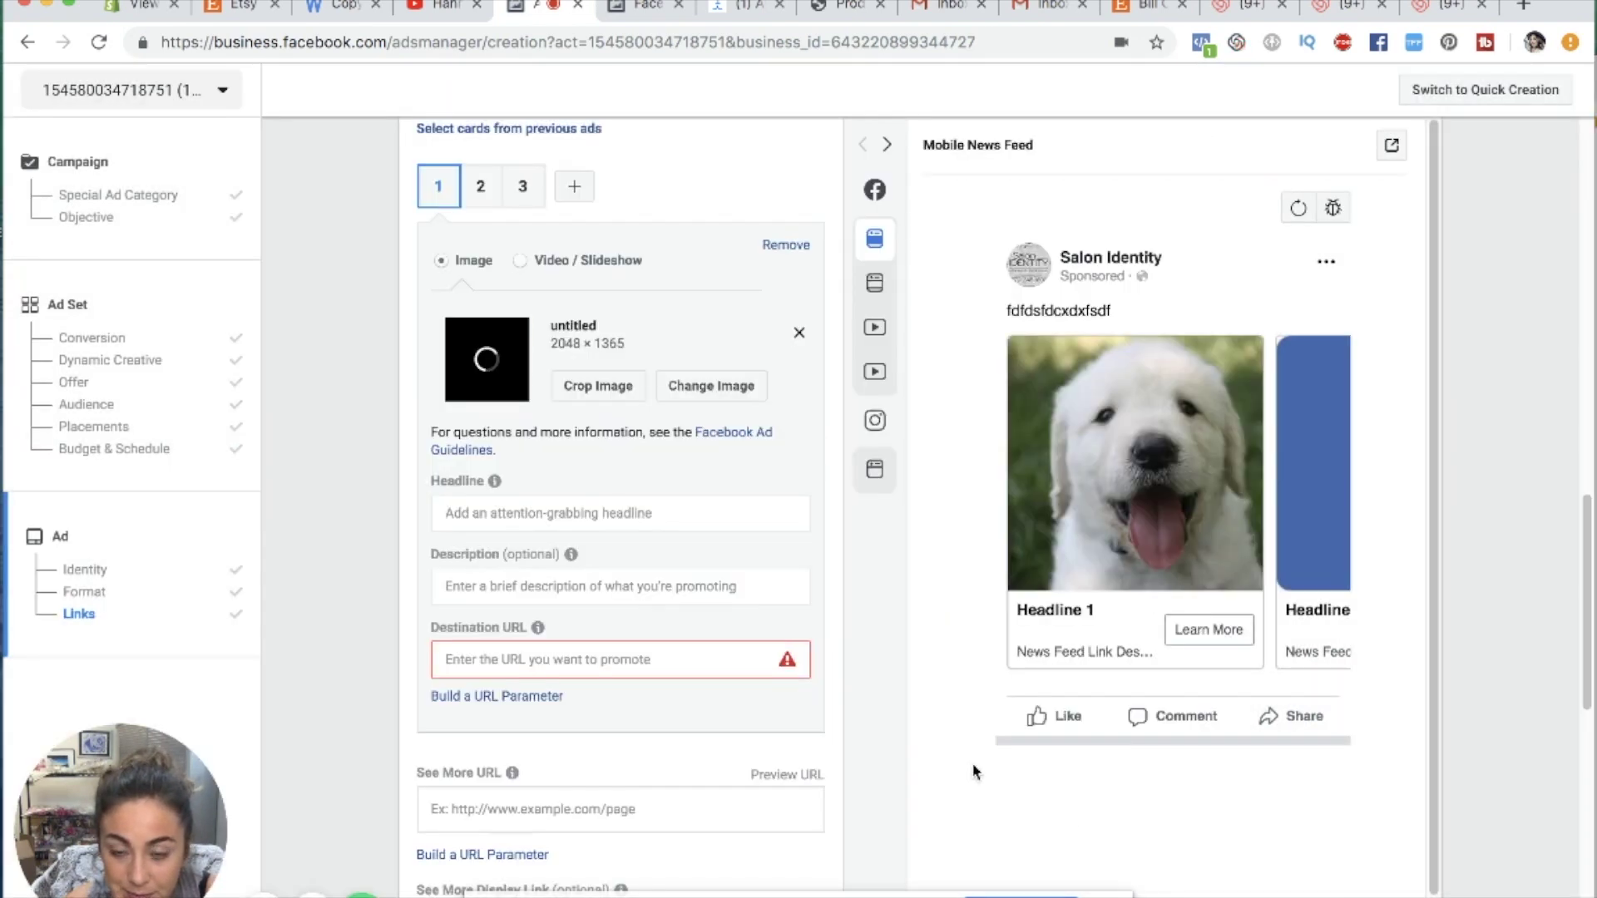
# - Give the second carousel card the 1074 × 1074 image of a woven bag worn with jeans
pyautogui.click(491, 185)
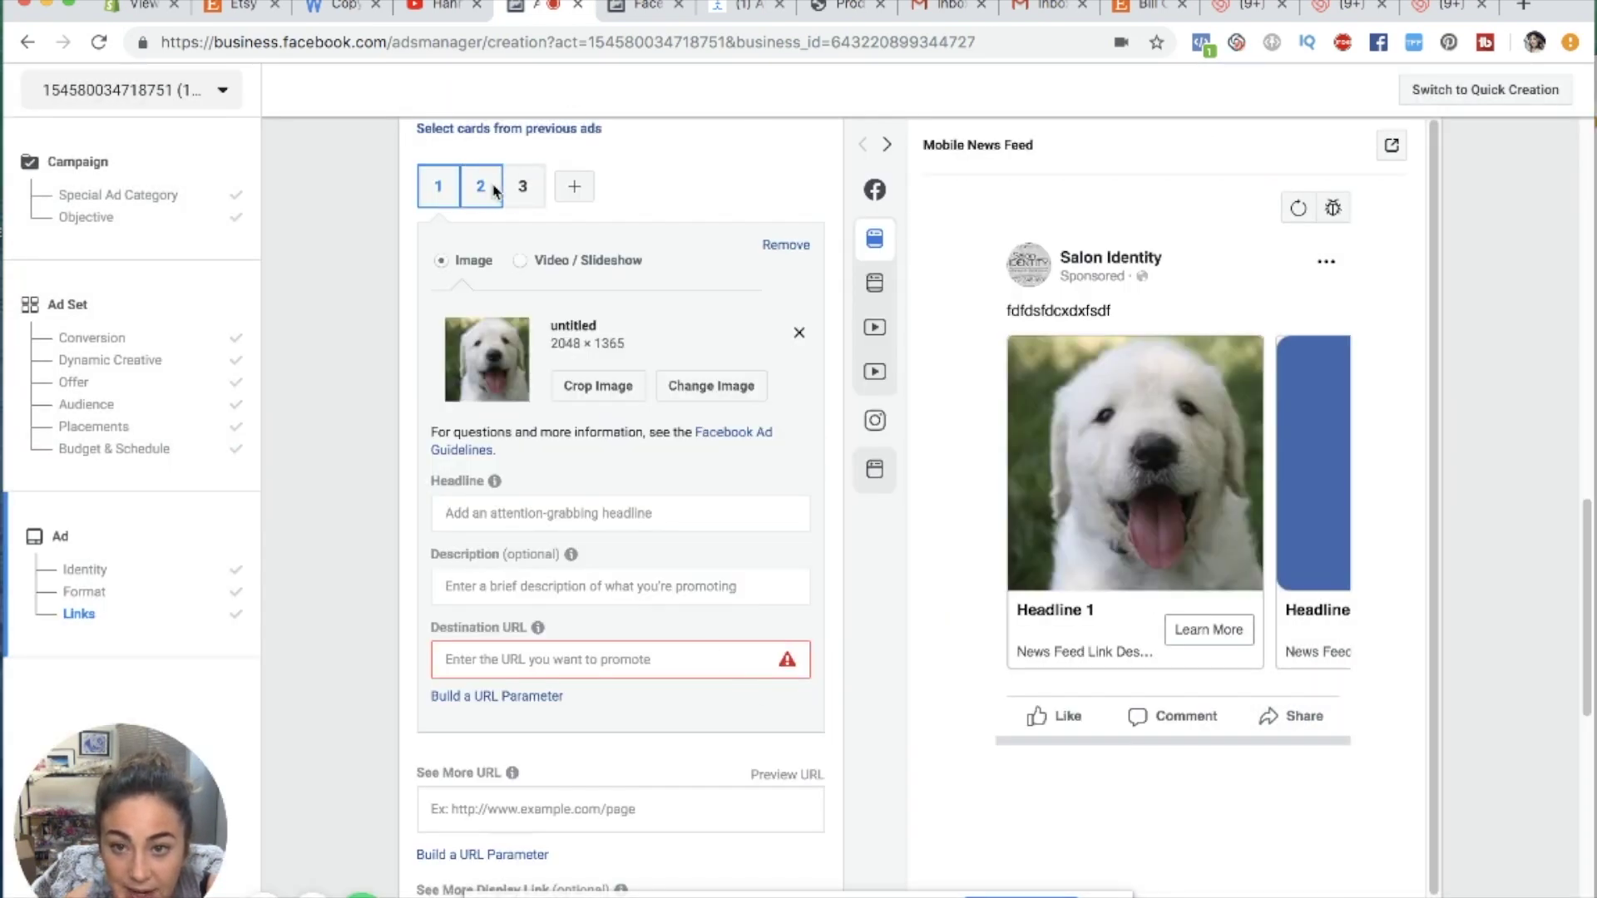
pyautogui.click(482, 319)
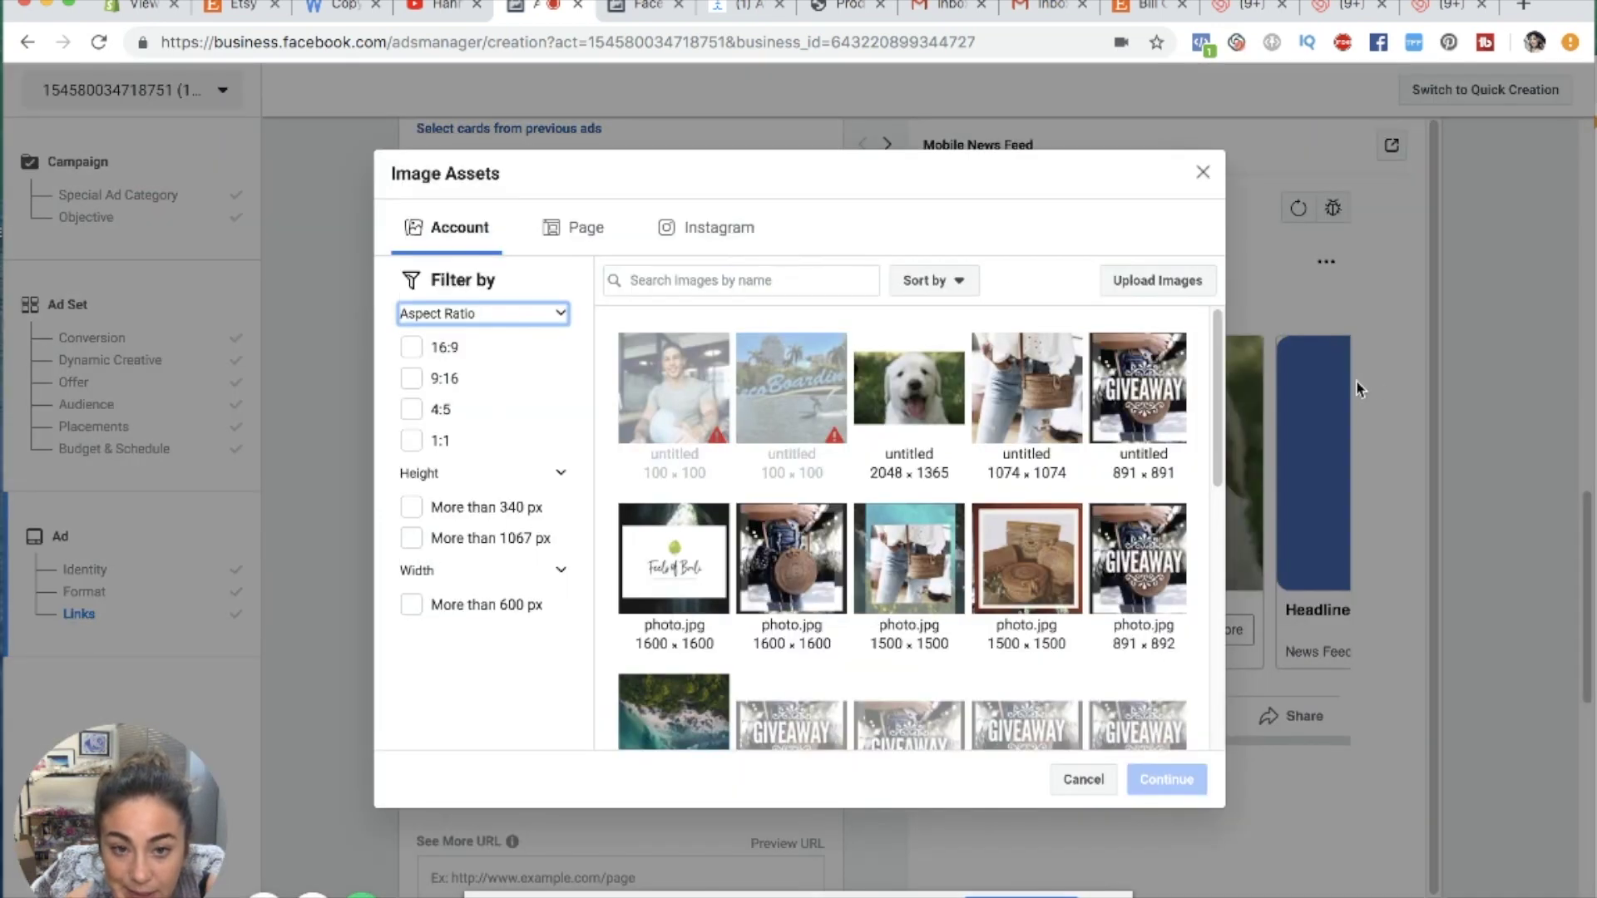
pyautogui.click(1038, 403)
pyautogui.click(1167, 867)
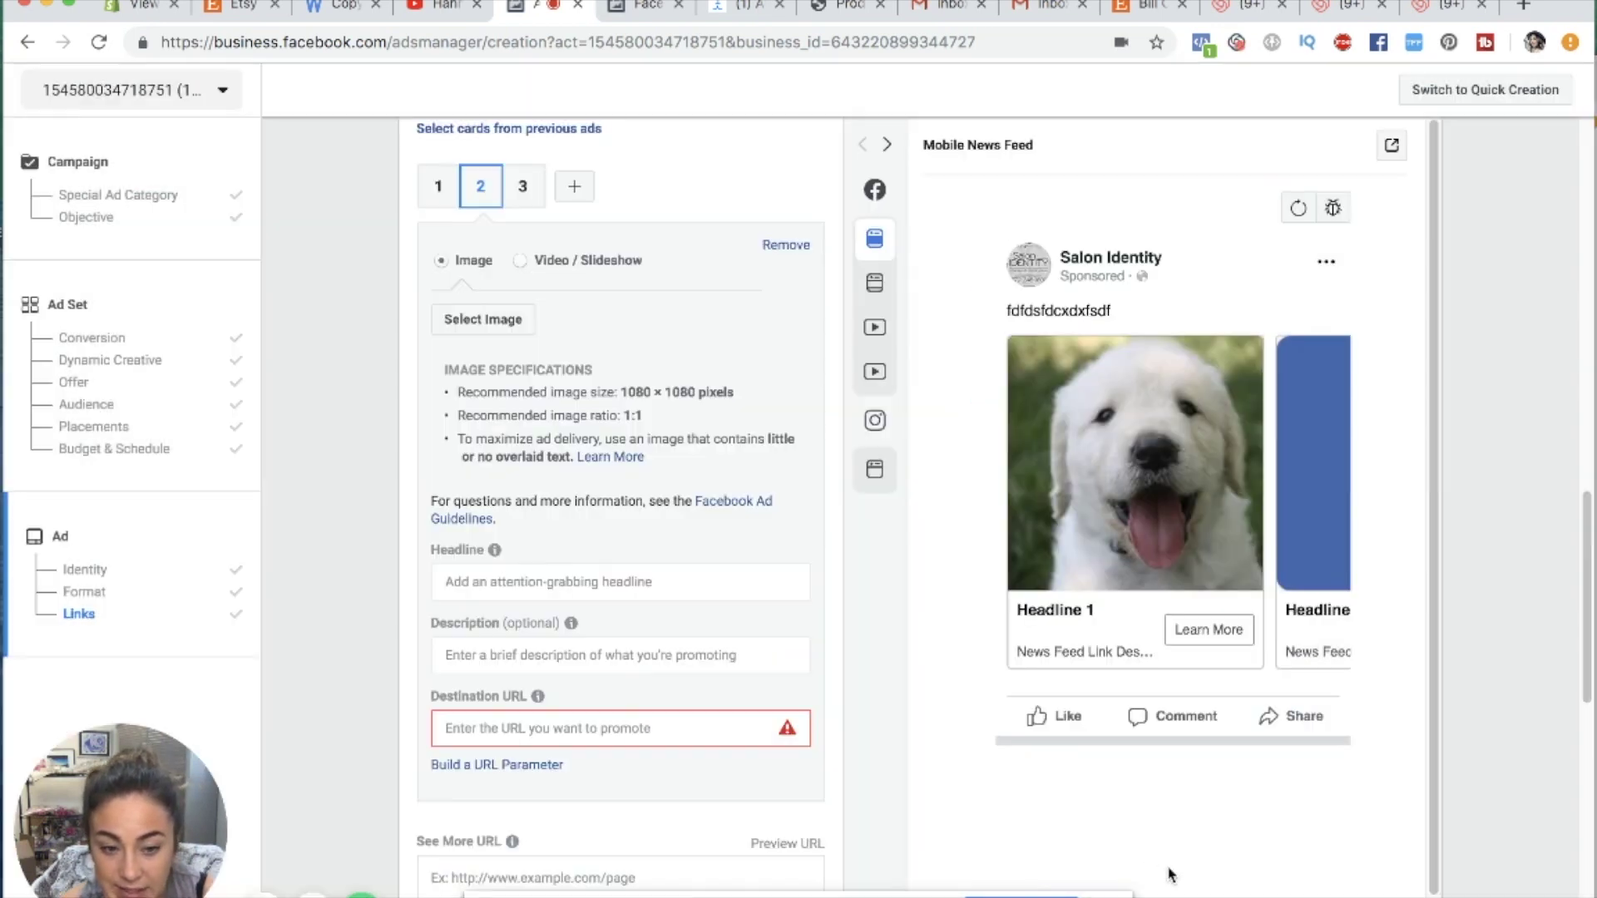
# - Give the third carousel card the 1600 × 1600 photo.jpg image of the round bag
pyautogui.click(524, 187)
pyautogui.click(484, 321)
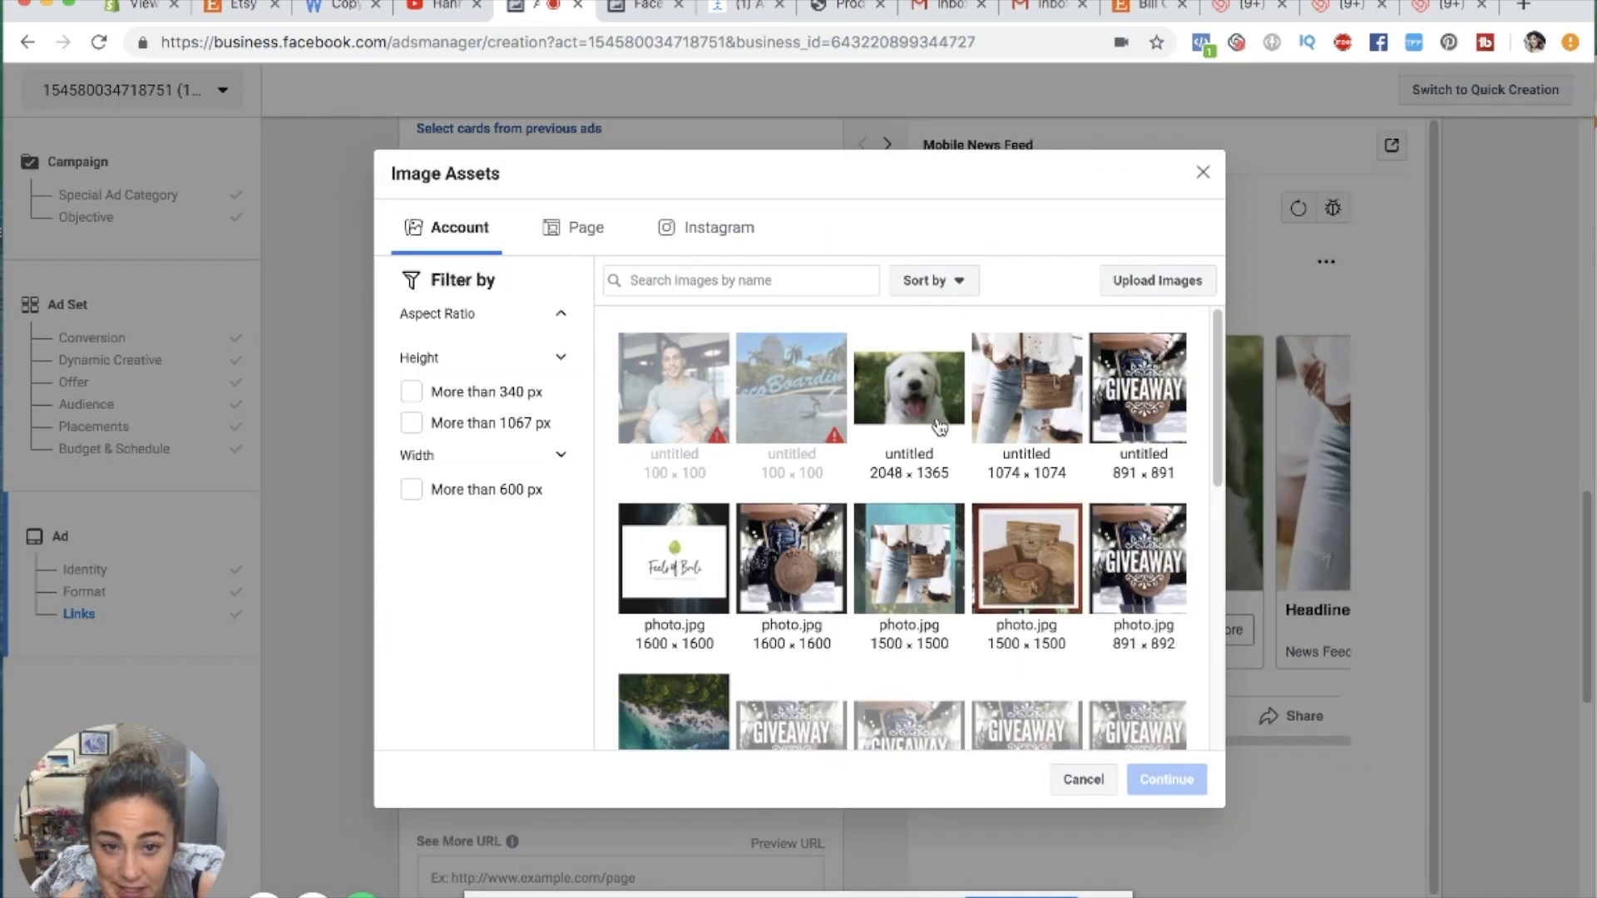
pyautogui.click(759, 587)
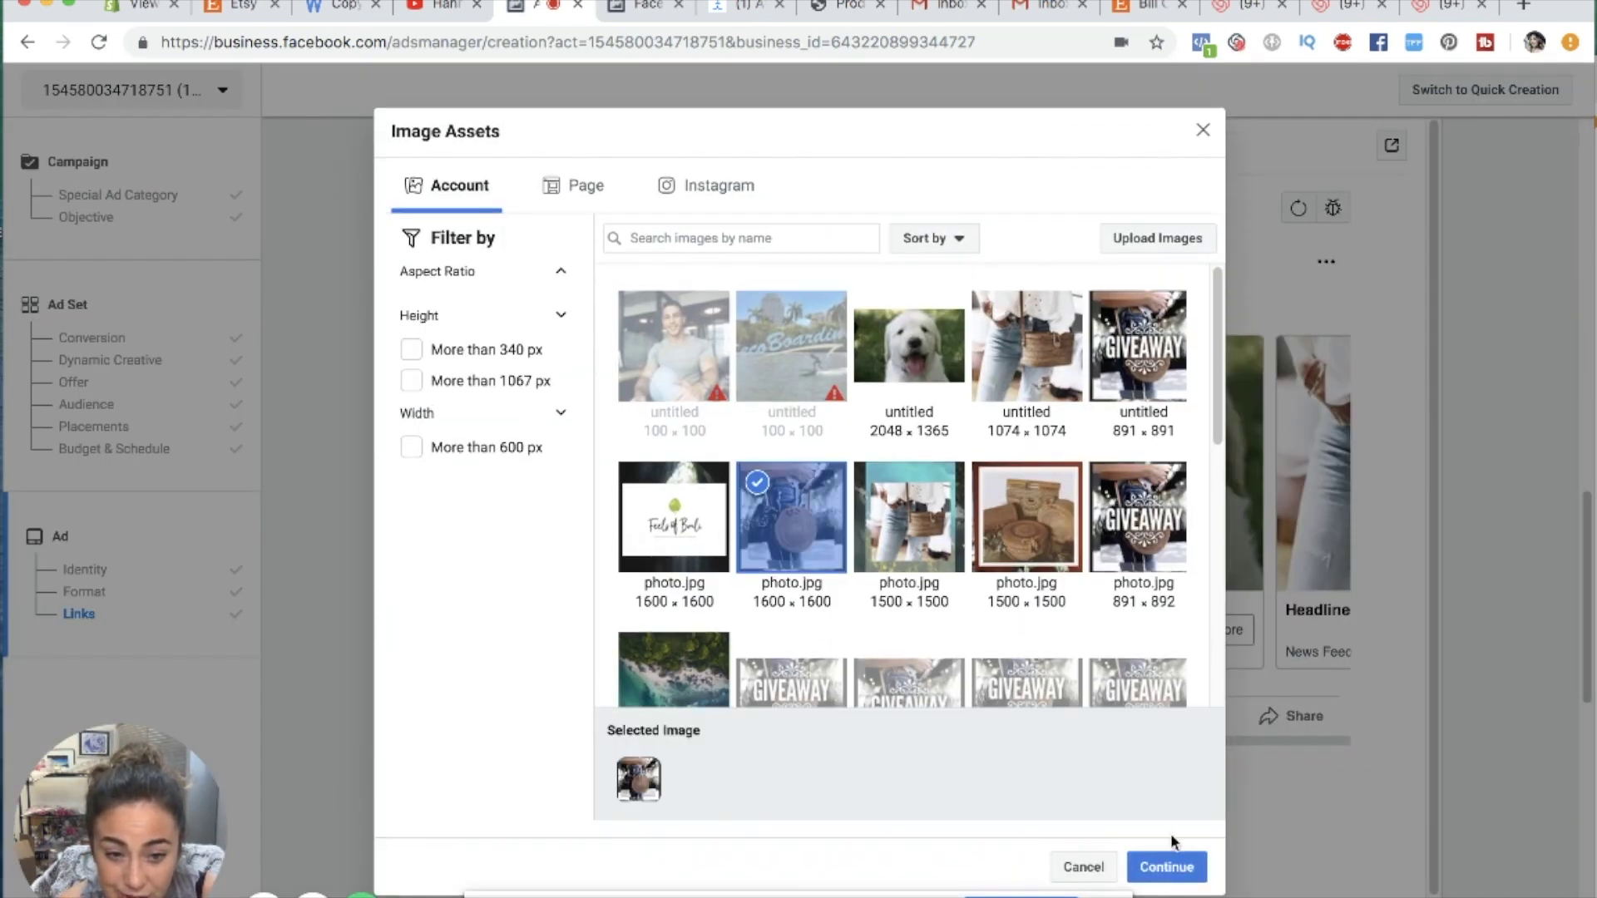
pyautogui.click(1168, 861)
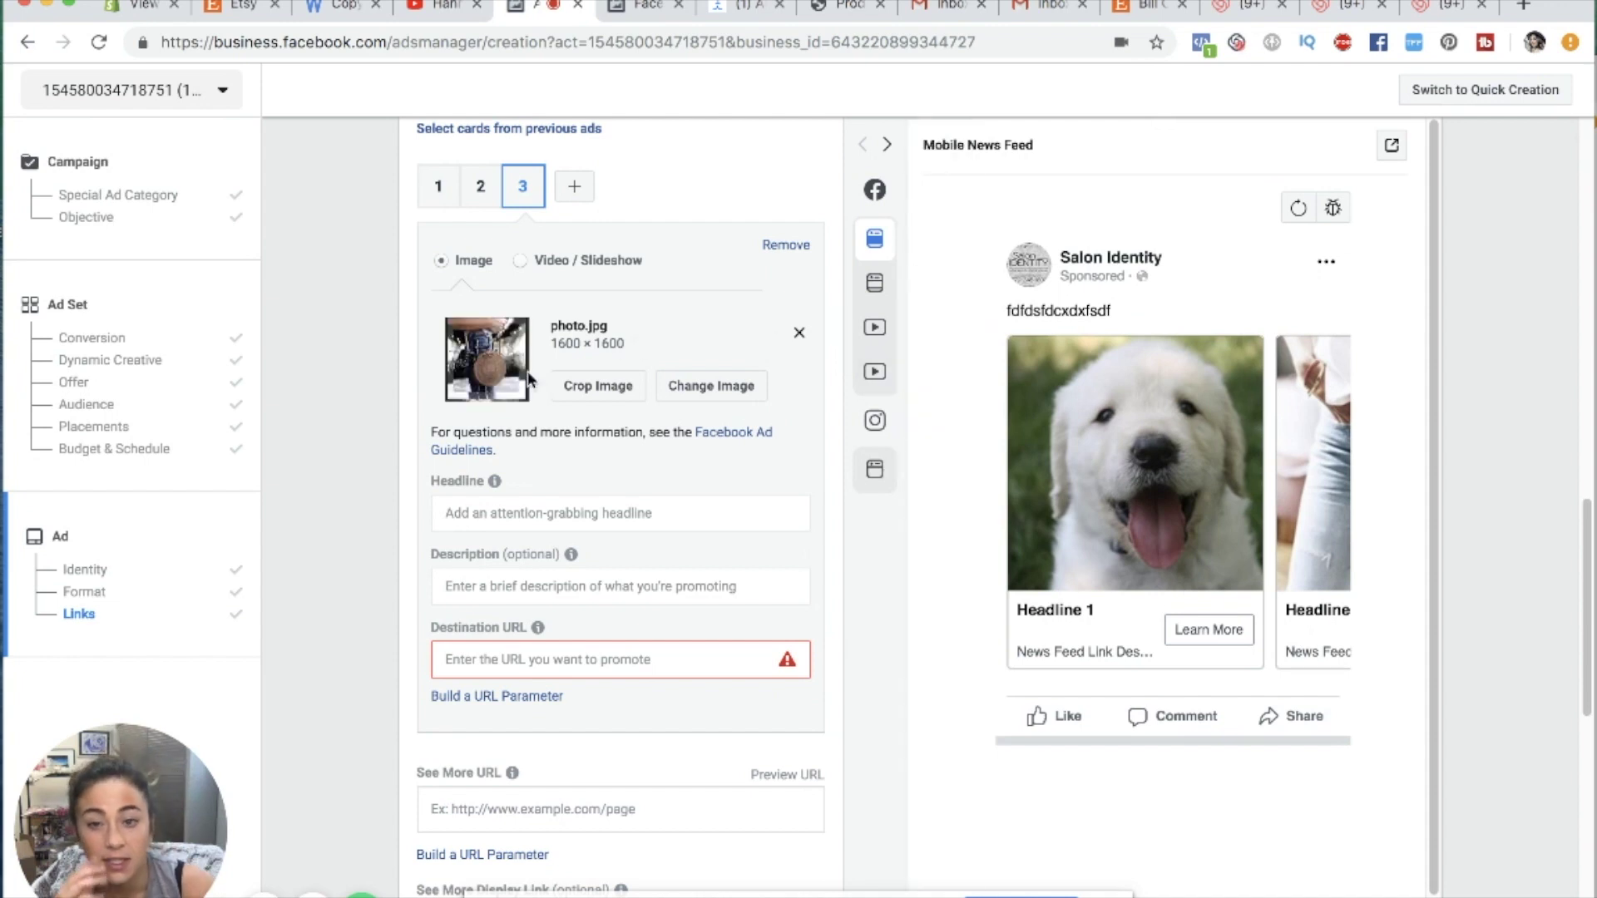
# - Return to the first card, check its Destination URL guidance, and set the ad's call to action to Shop Now
pyautogui.click(468, 193)
pyautogui.click(443, 192)
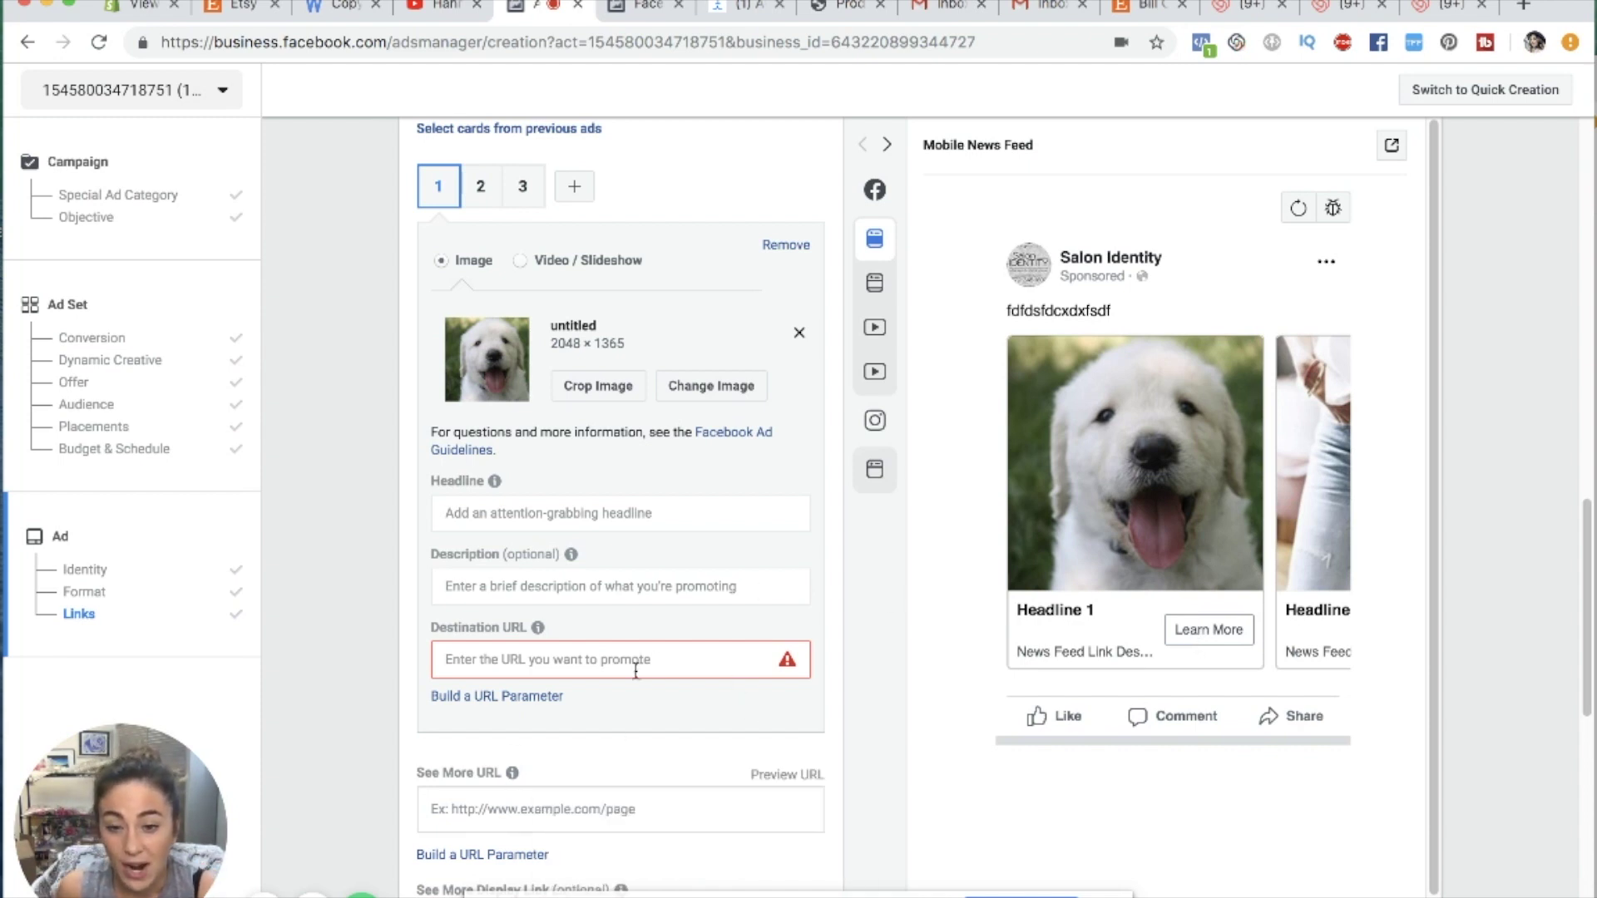
pyautogui.click(543, 663)
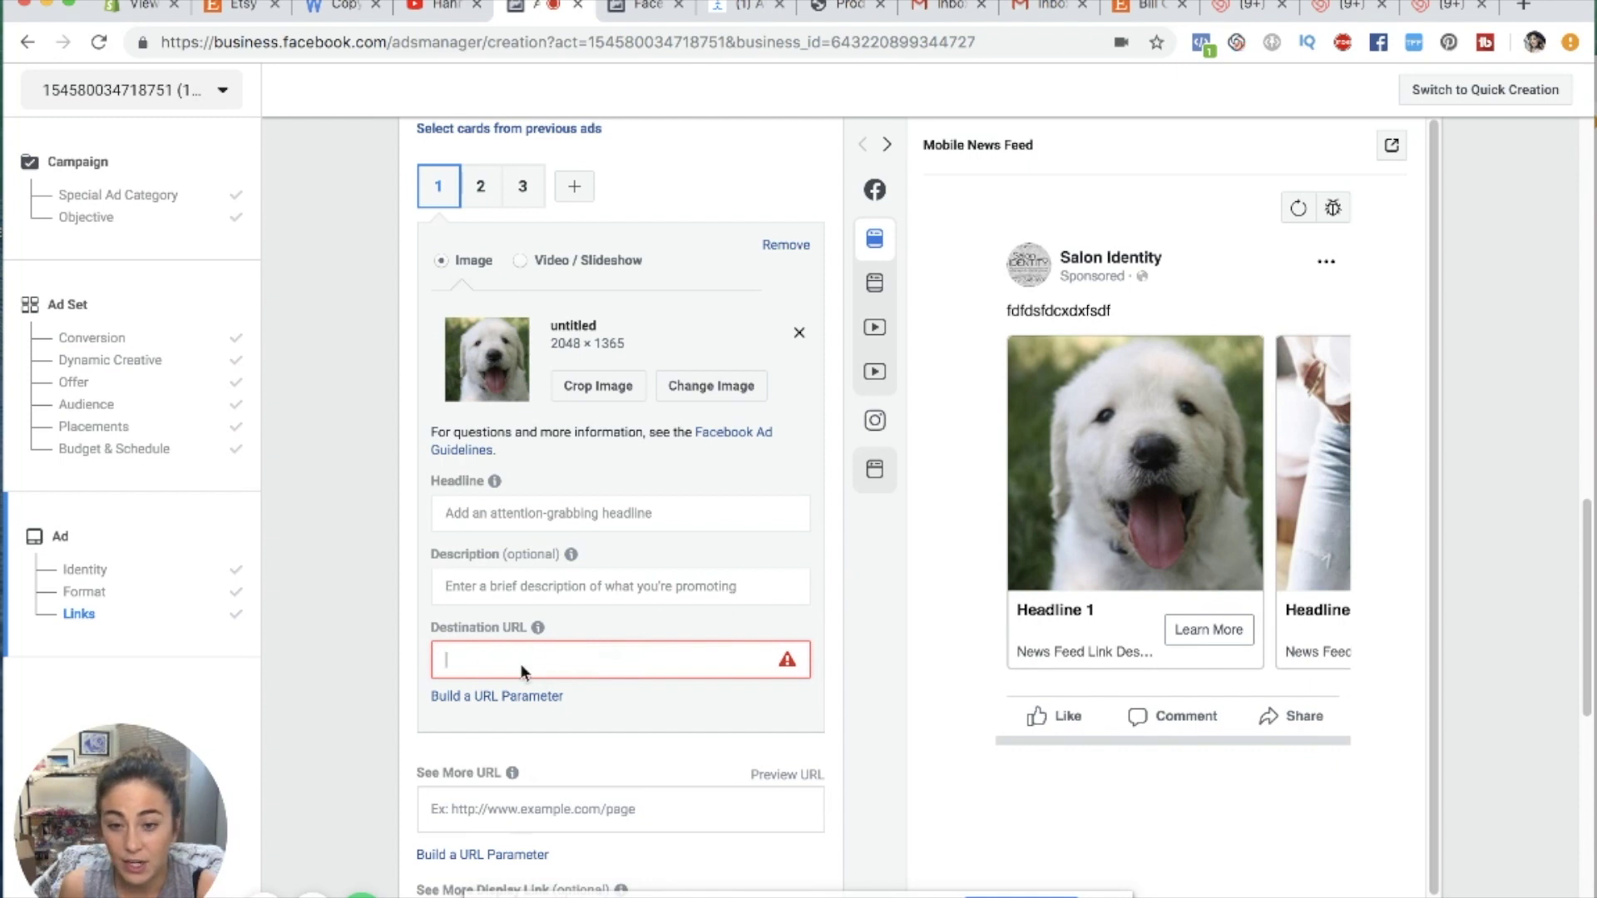
pyautogui.moveTo(527, 618)
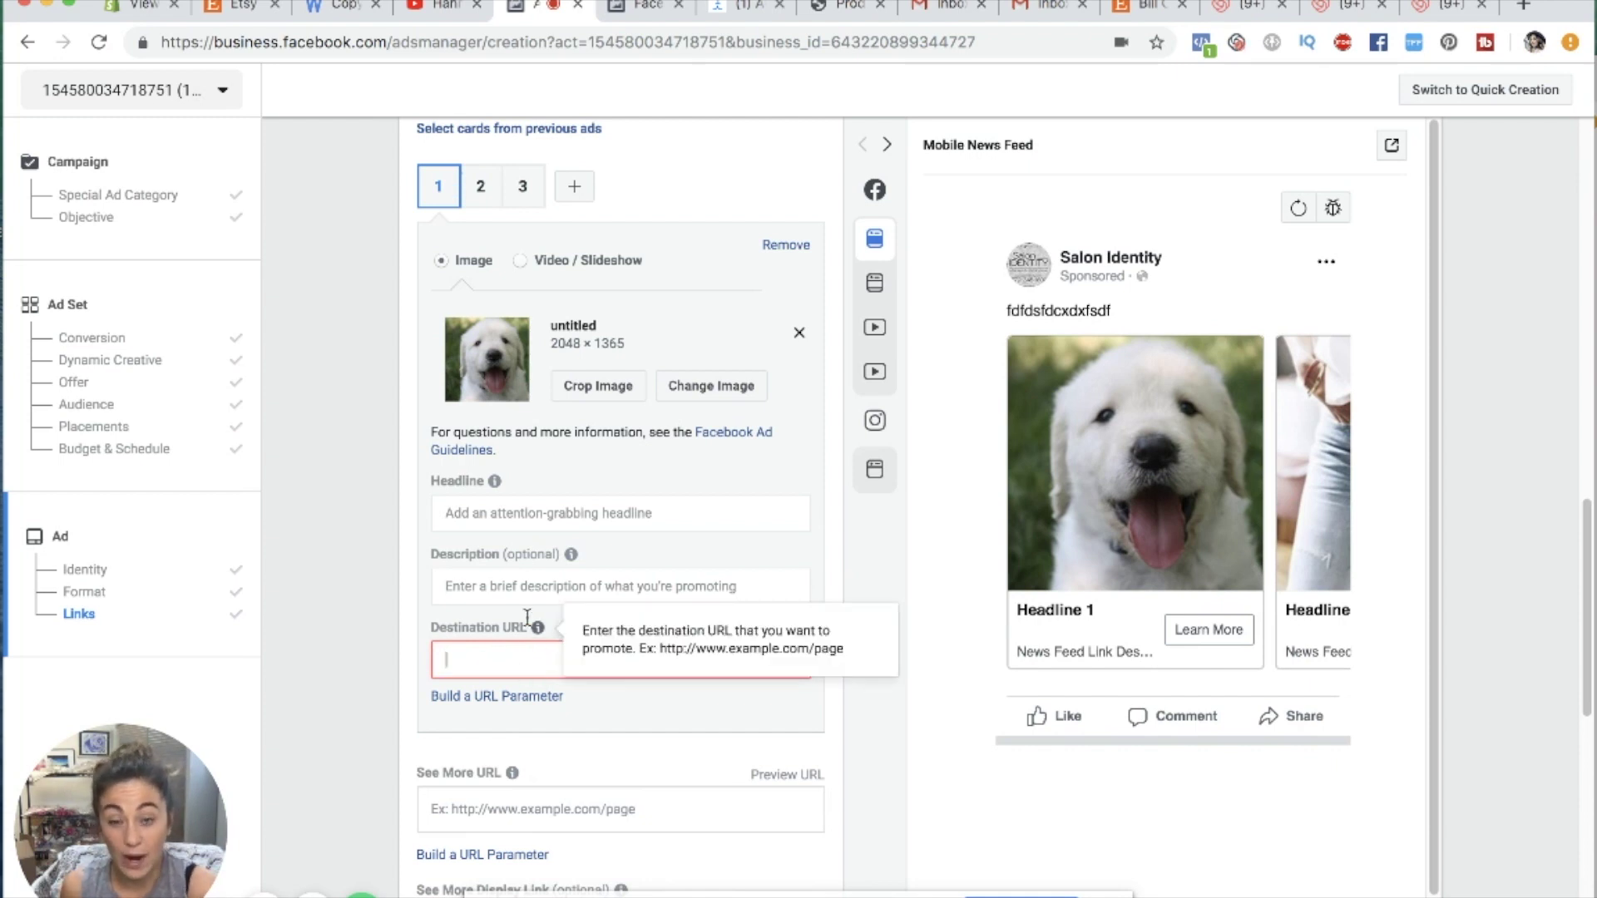
pyautogui.click(1591, 714)
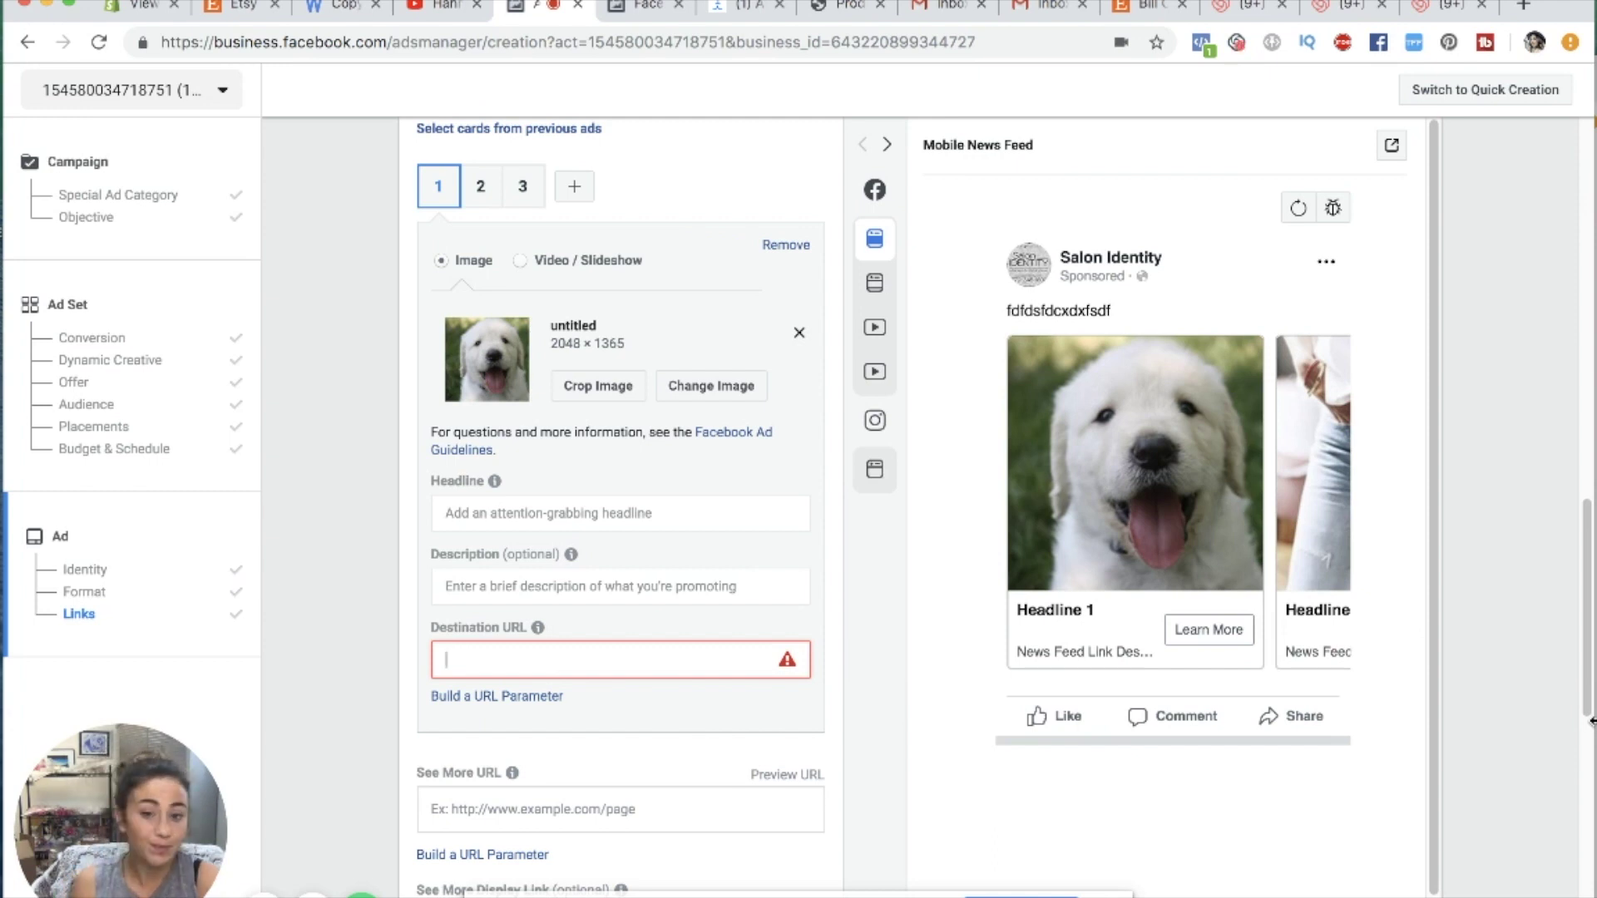
pyautogui.scroll(-3, 660, 727)
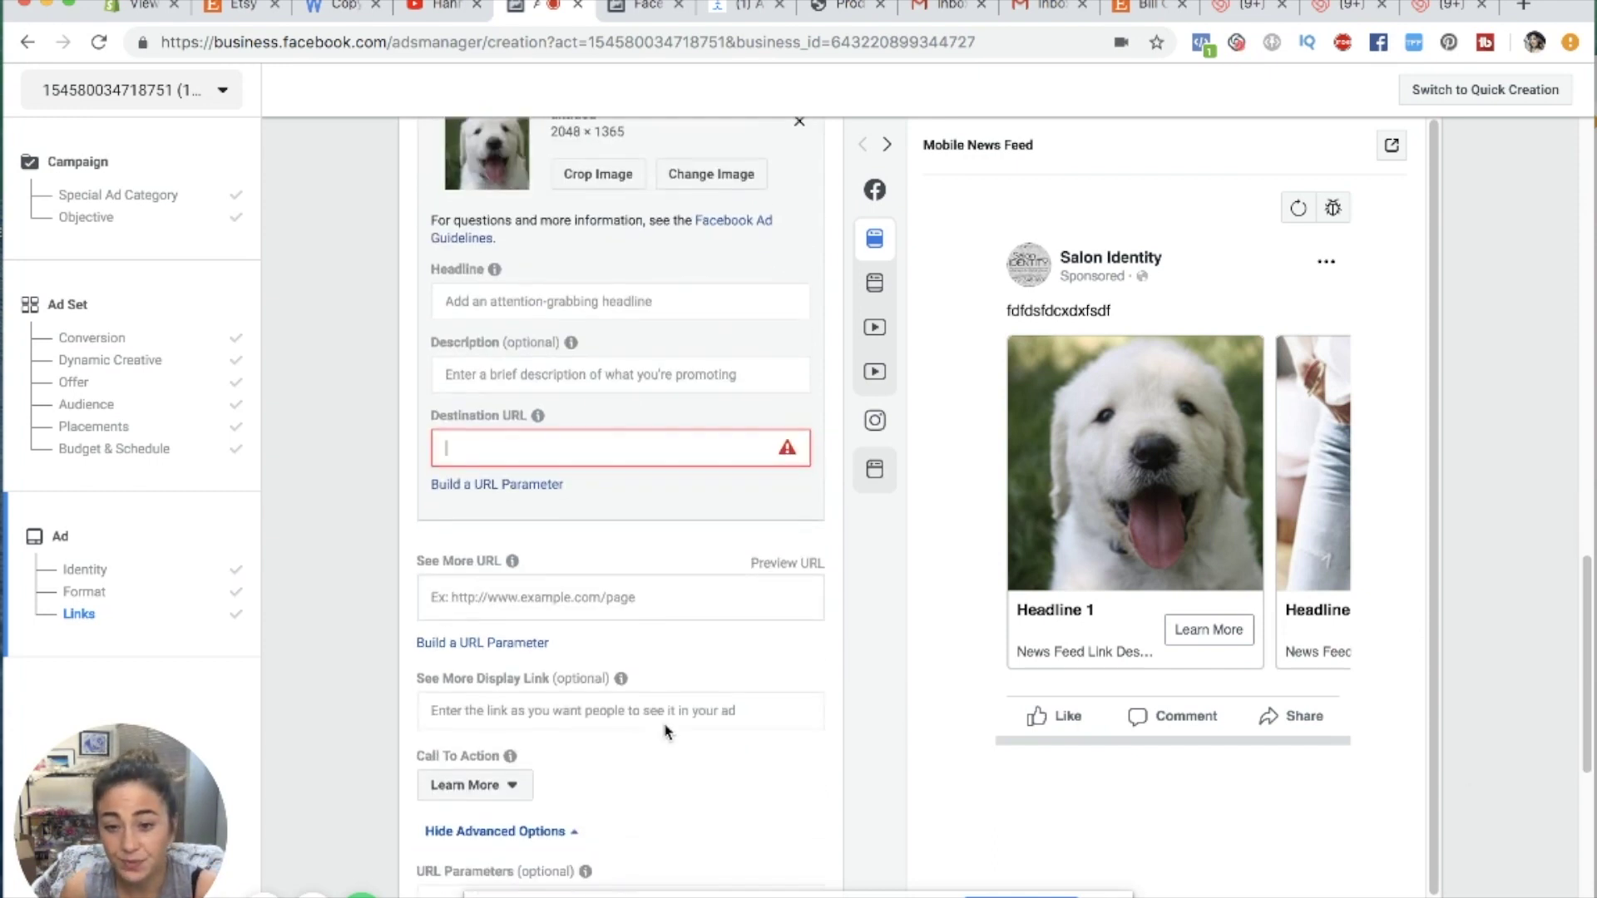
pyautogui.scroll(-3, 740, 765)
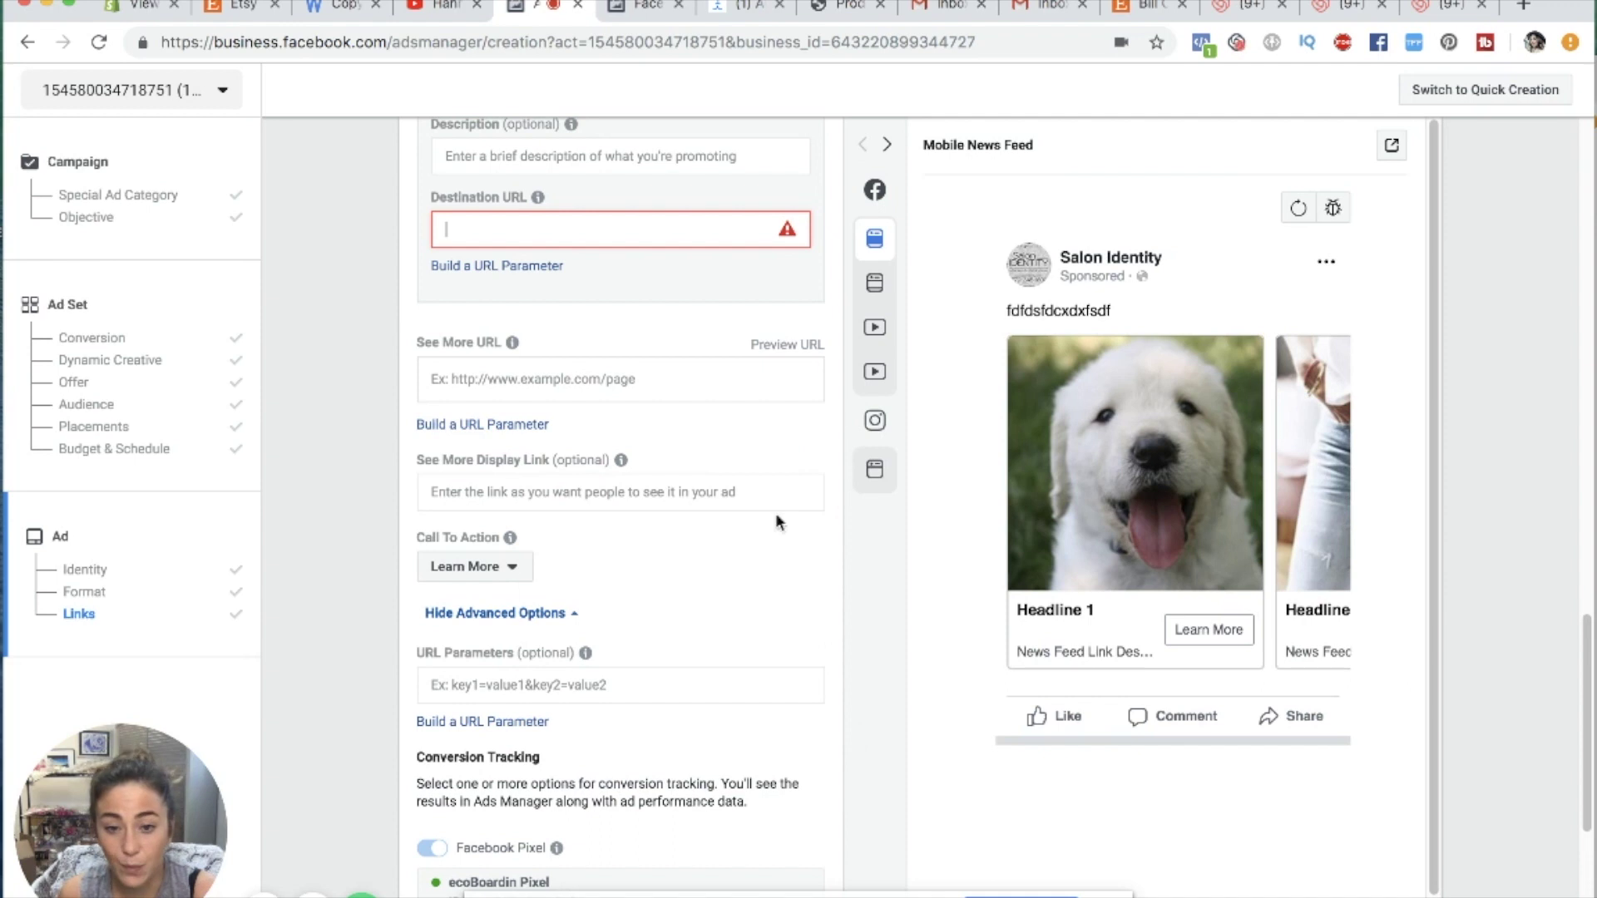
pyautogui.click(487, 566)
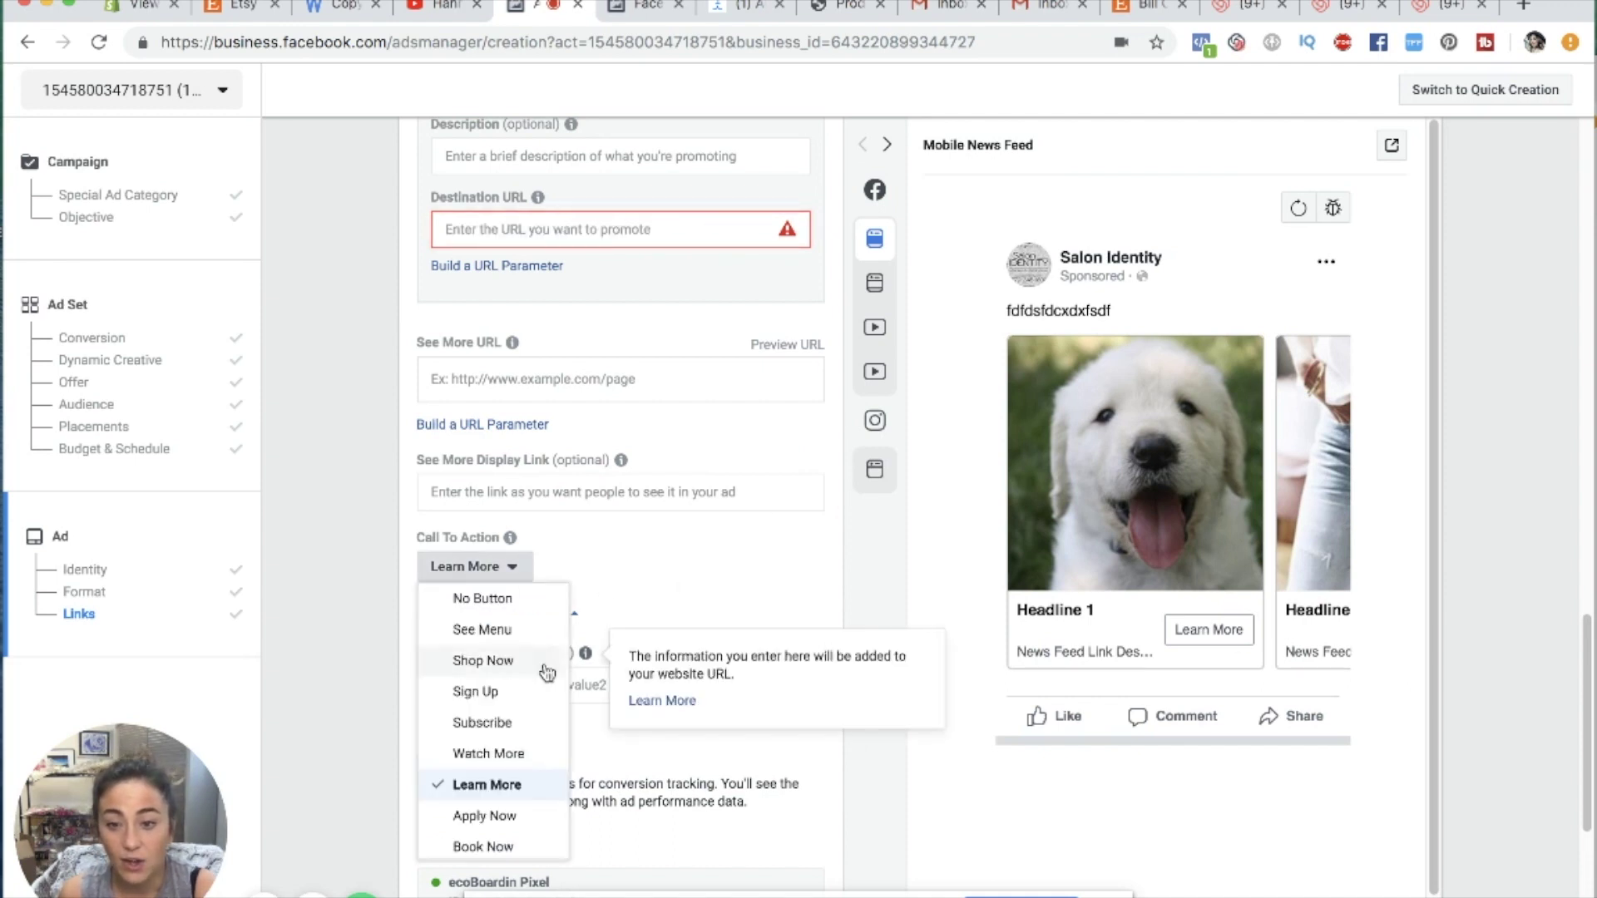
pyautogui.click(503, 660)
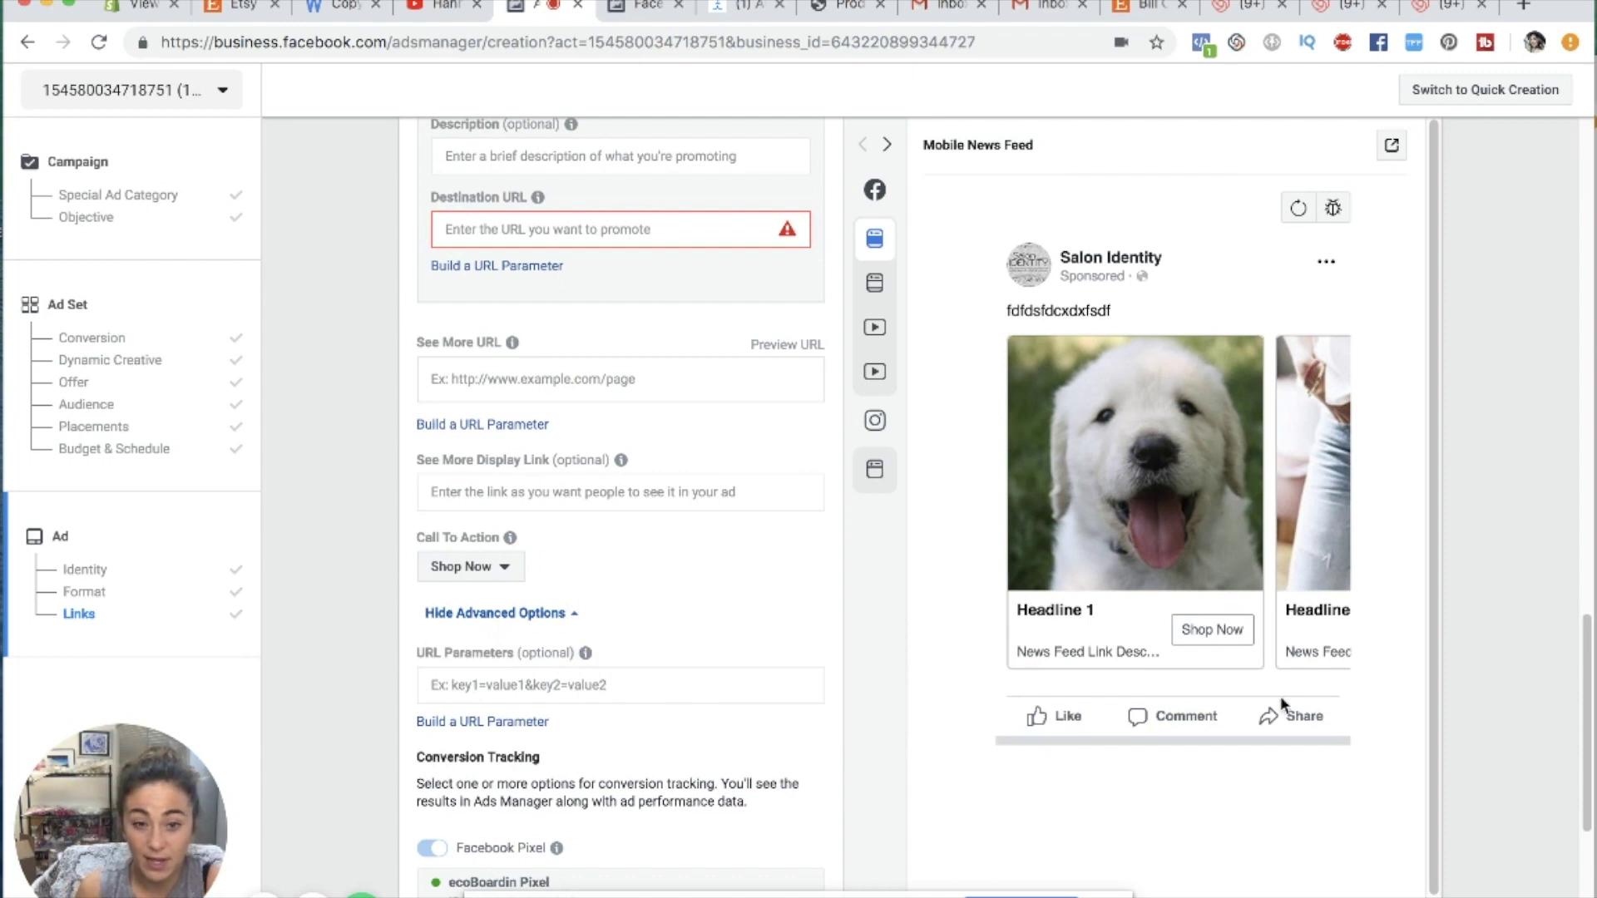
# - Try the current Ads Manager page address as the first card's destination URL
pyautogui.scroll(5, 791, 632)
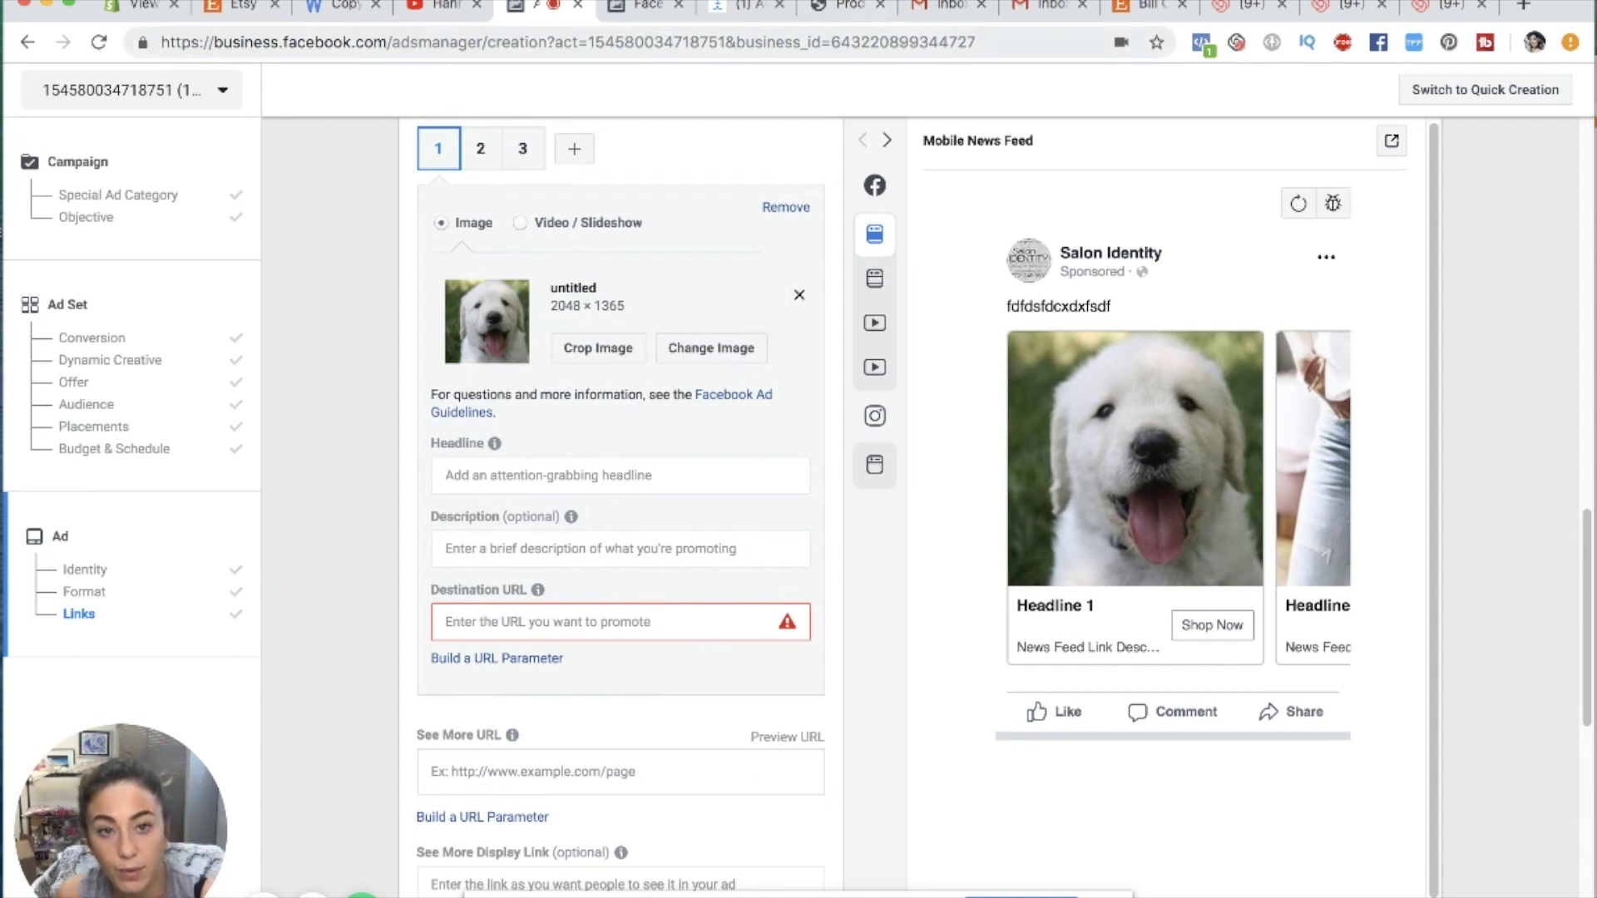
pyautogui.click(533, 41)
pyautogui.rightClick(532, 42)
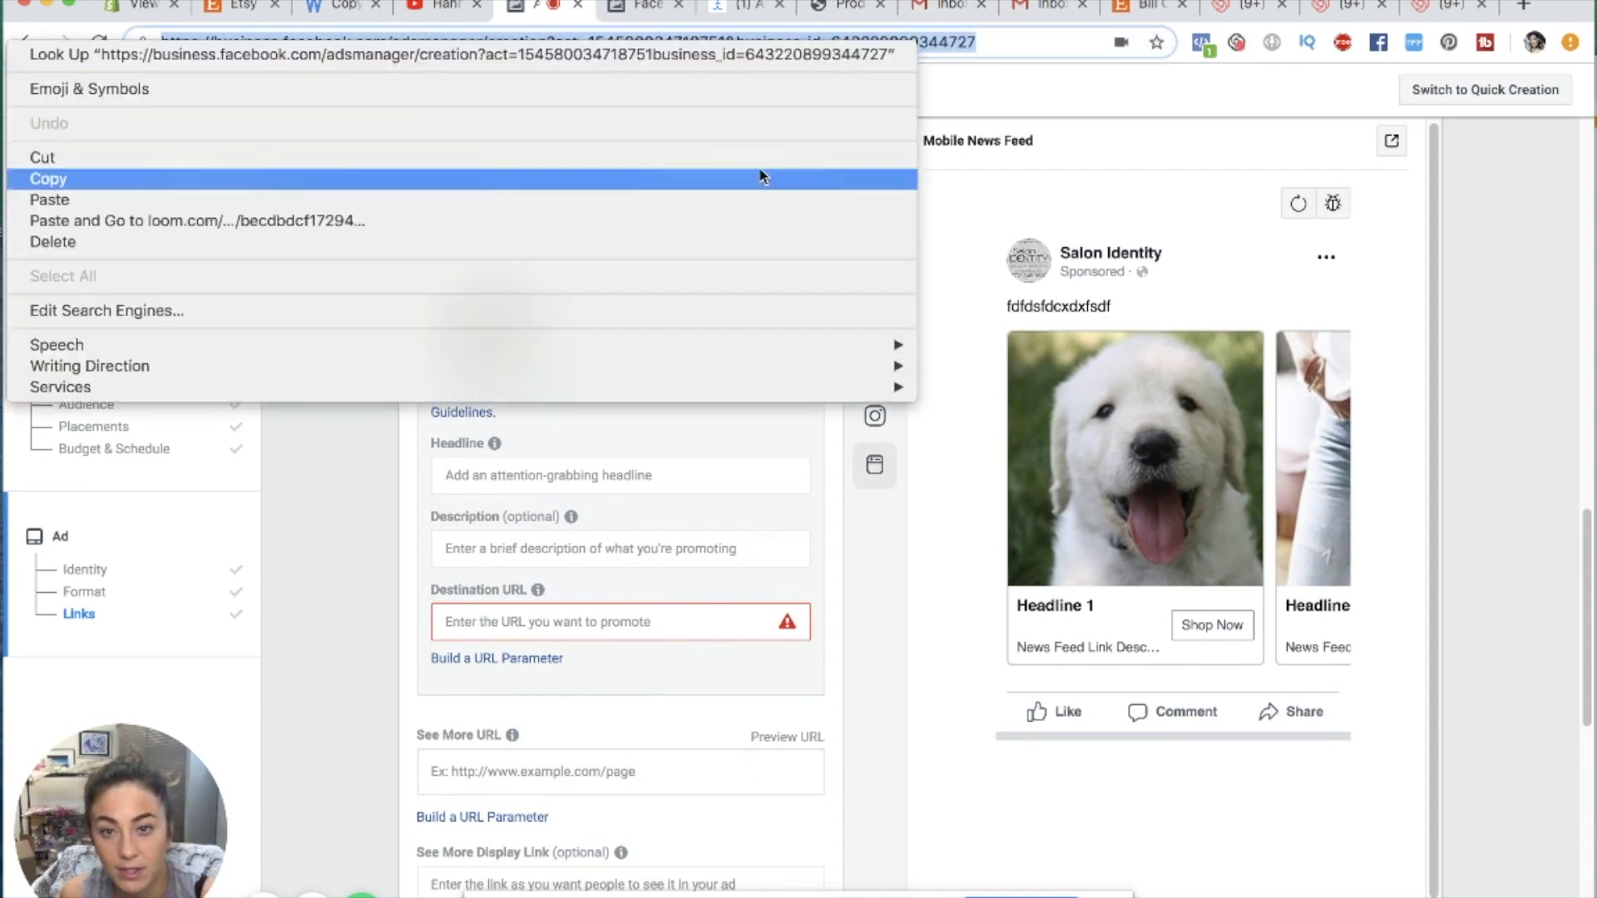
pyautogui.click(526, 180)
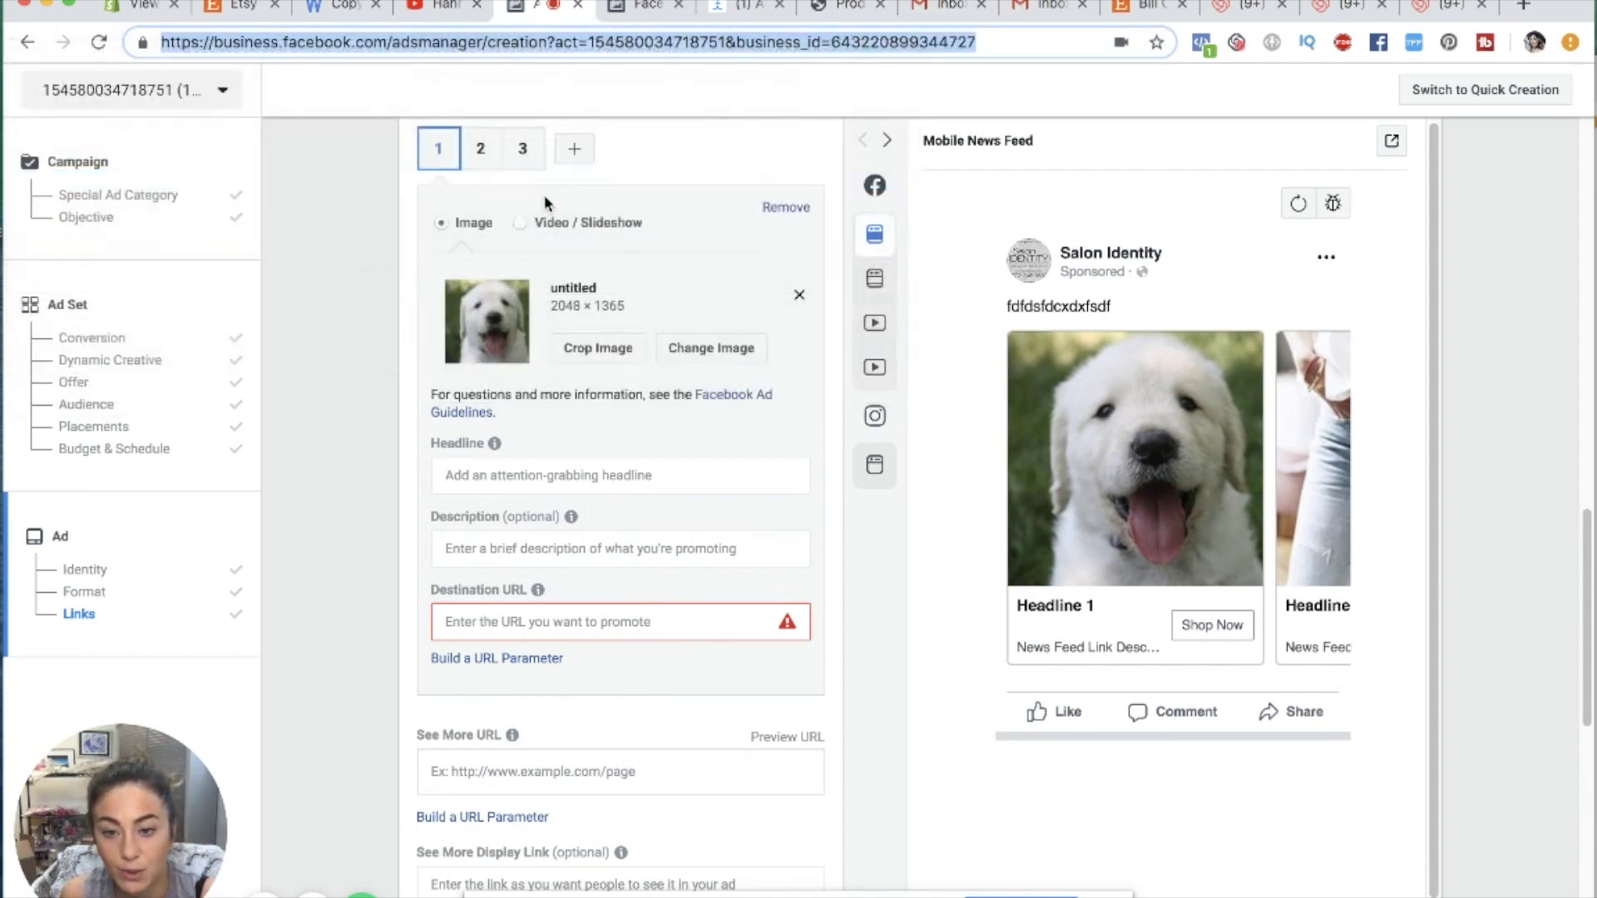
pyautogui.click(528, 620)
pyautogui.rightClick(528, 619)
pyautogui.click(565, 751)
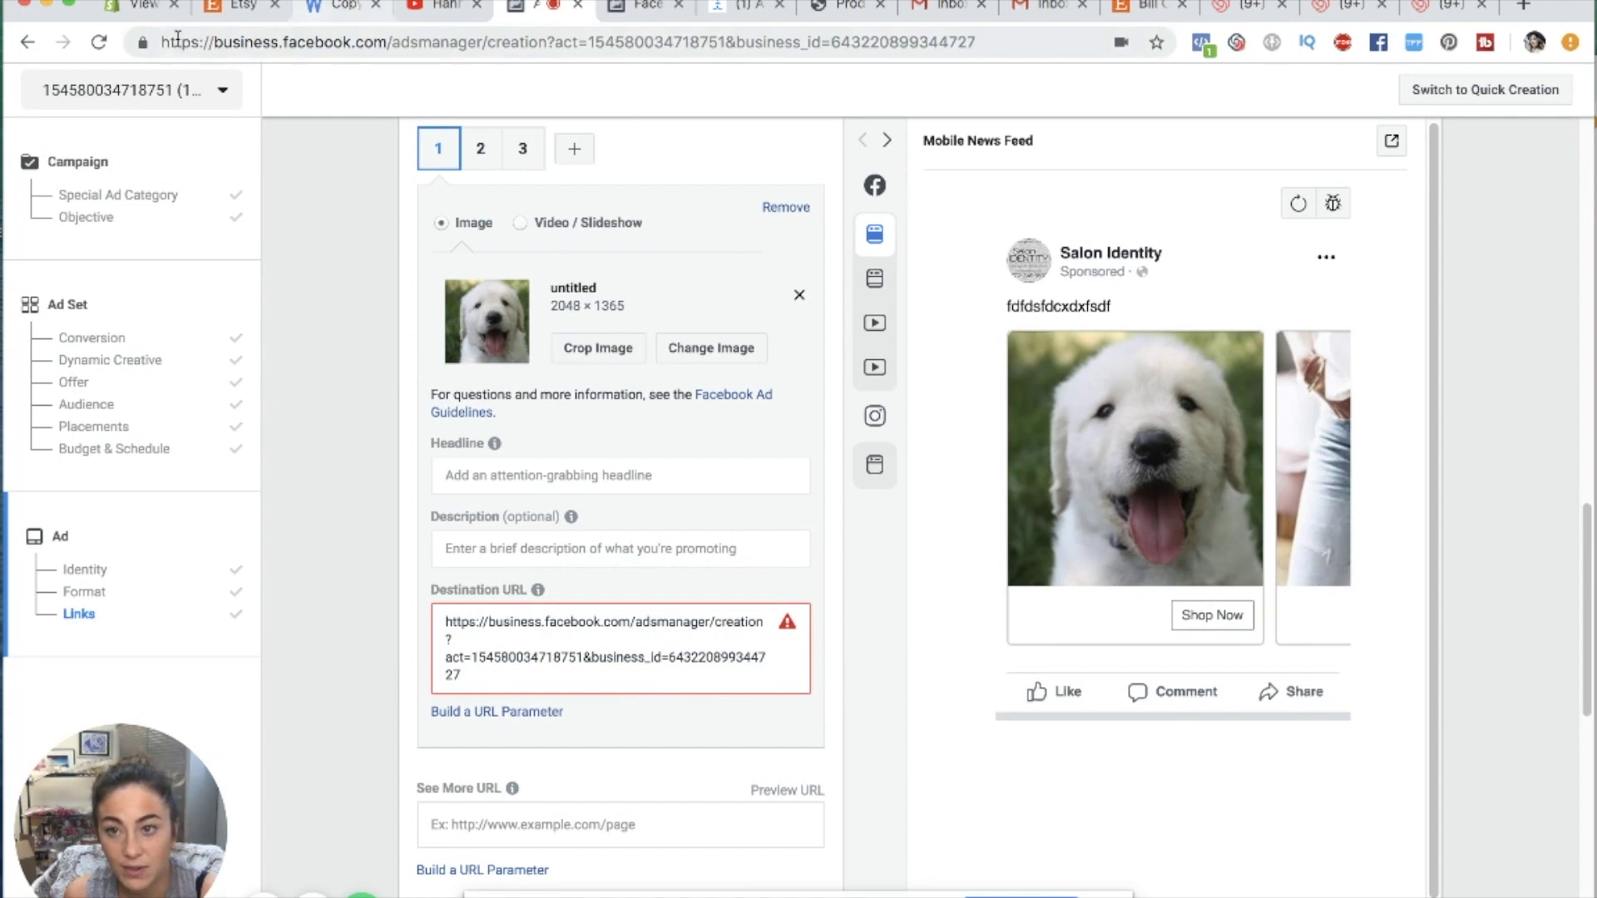
pyautogui.rightClick(241, 37)
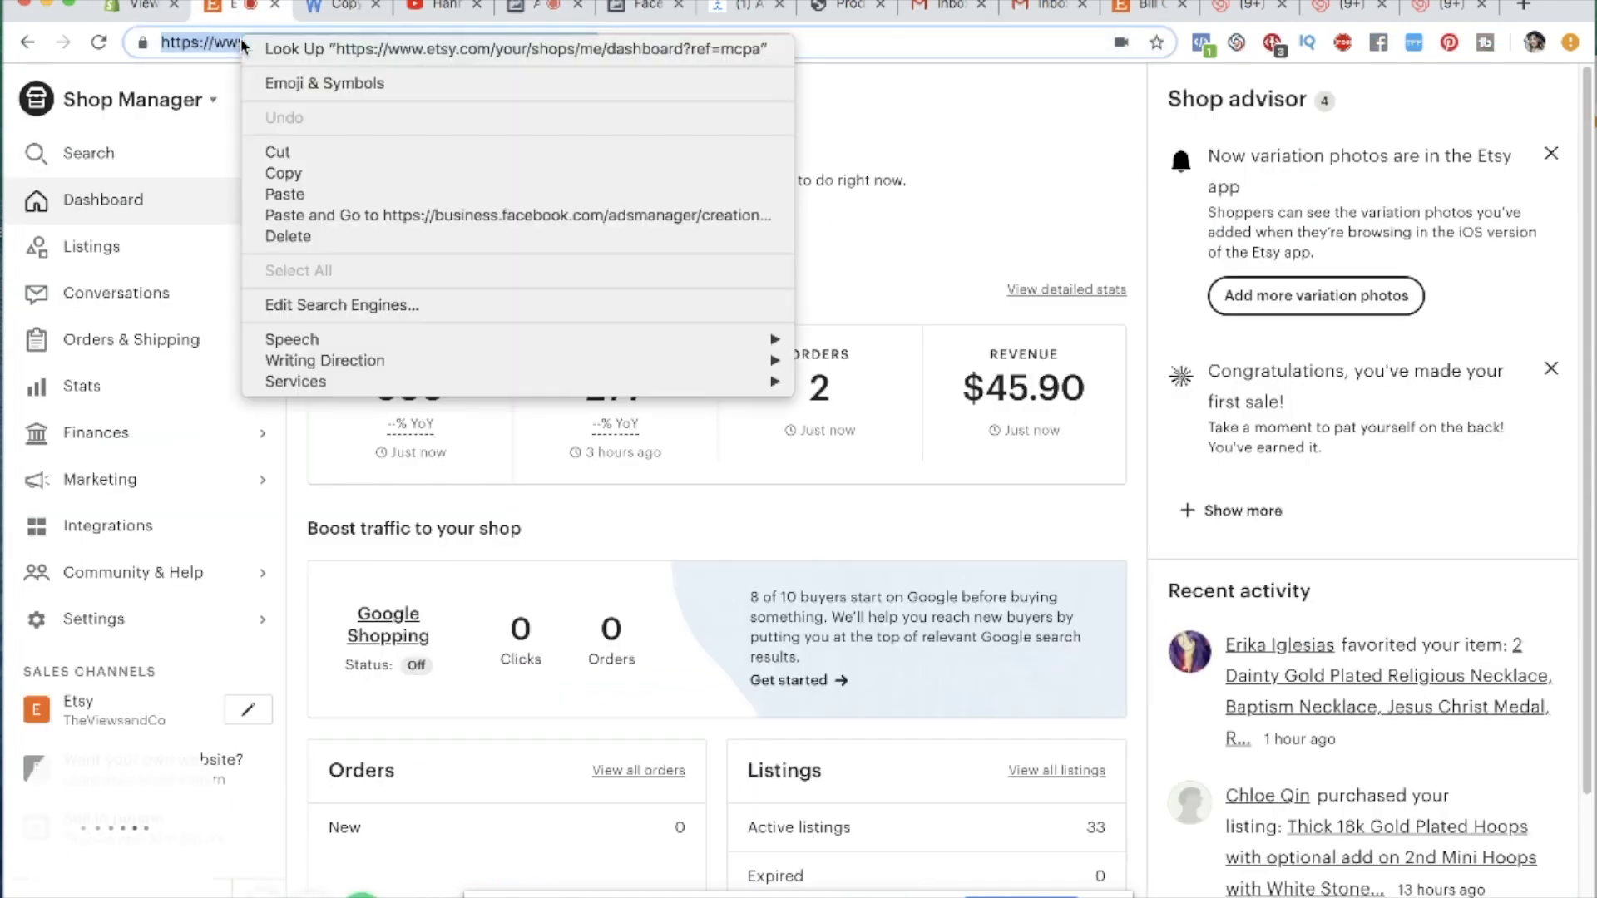
pyautogui.click(332, 172)
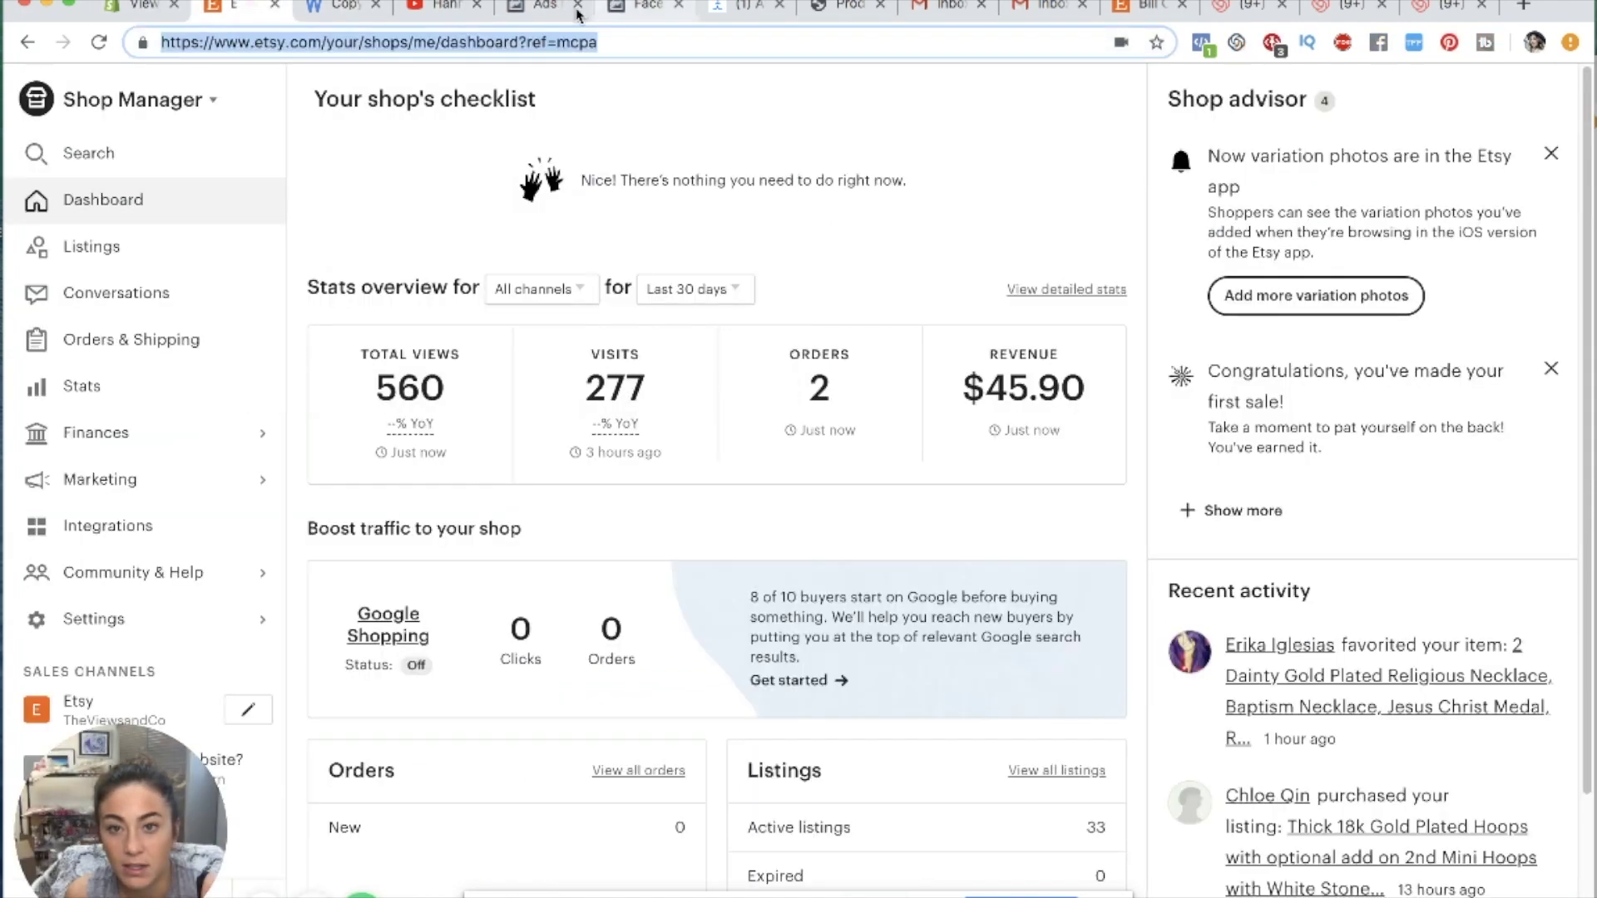
pyautogui.click(545, 8)
pyautogui.tripleClick(553, 662)
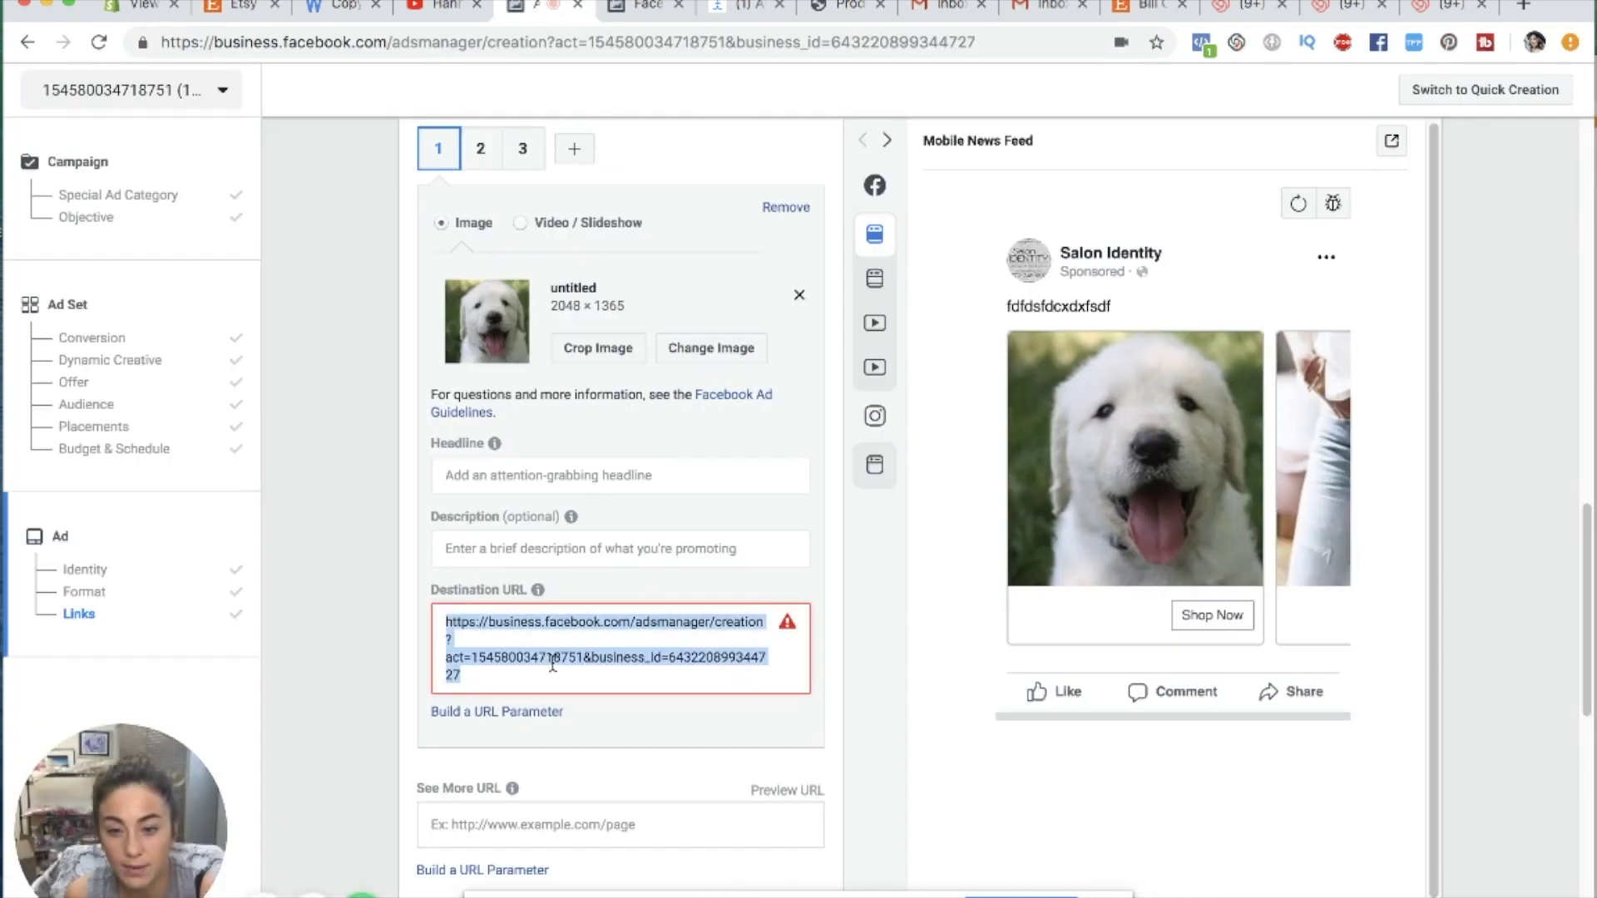
pyautogui.rightClick(552, 662)
pyautogui.click(376, 627)
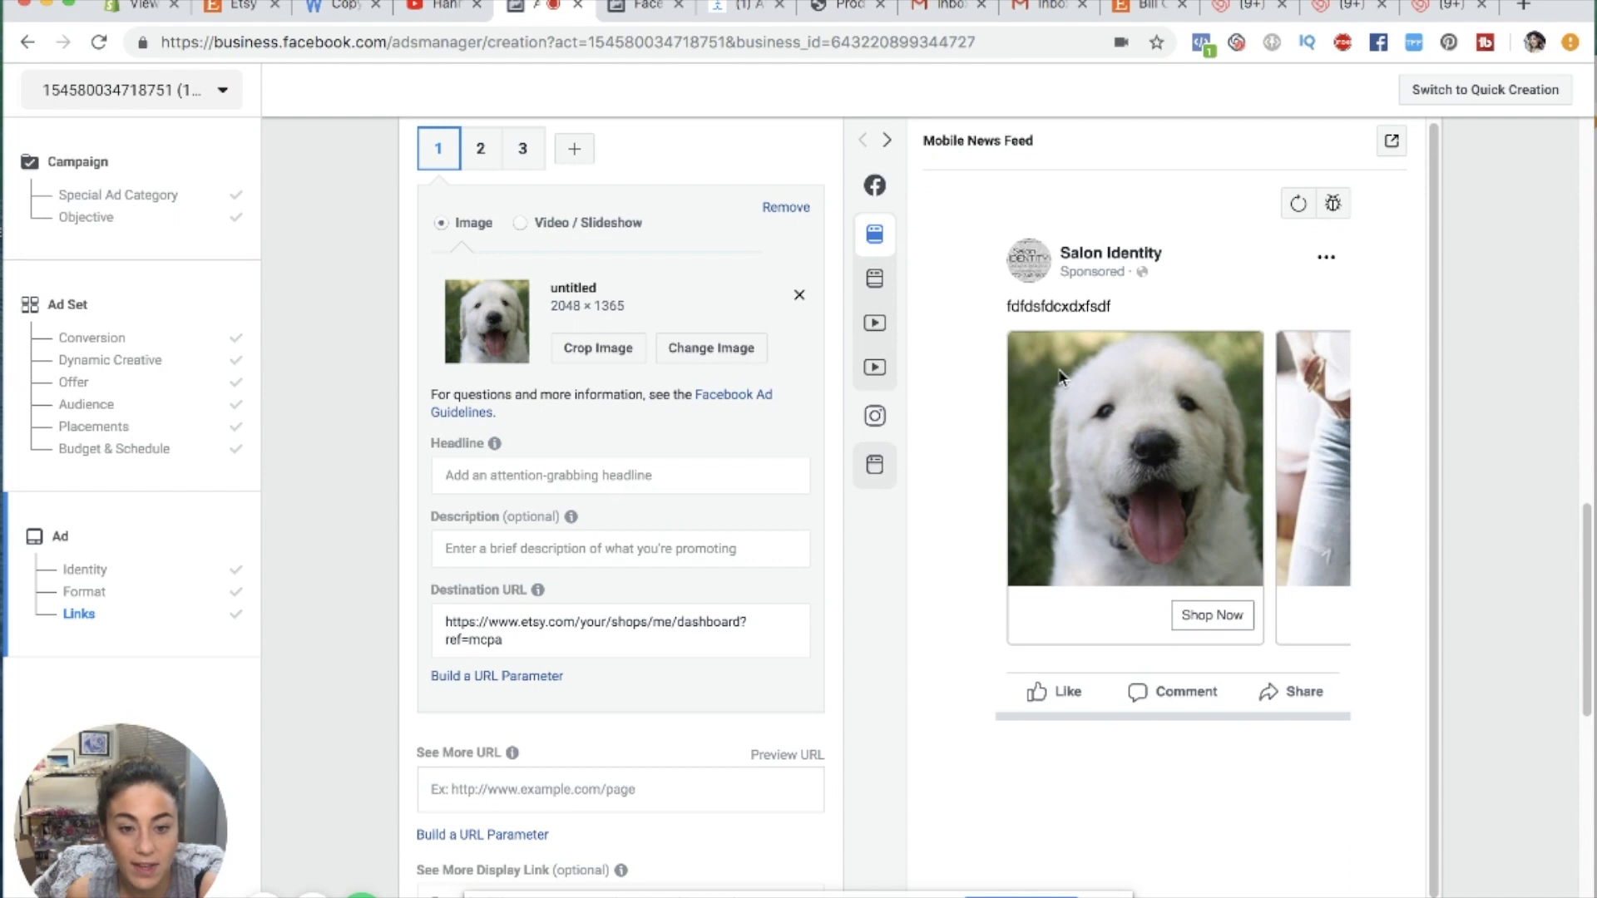
# - Fill in the first card's headline with sdfdsfsd and its description with zxfzdxzxf
pyautogui.click(604, 470)
pyautogui.write('sdfdsfsd')
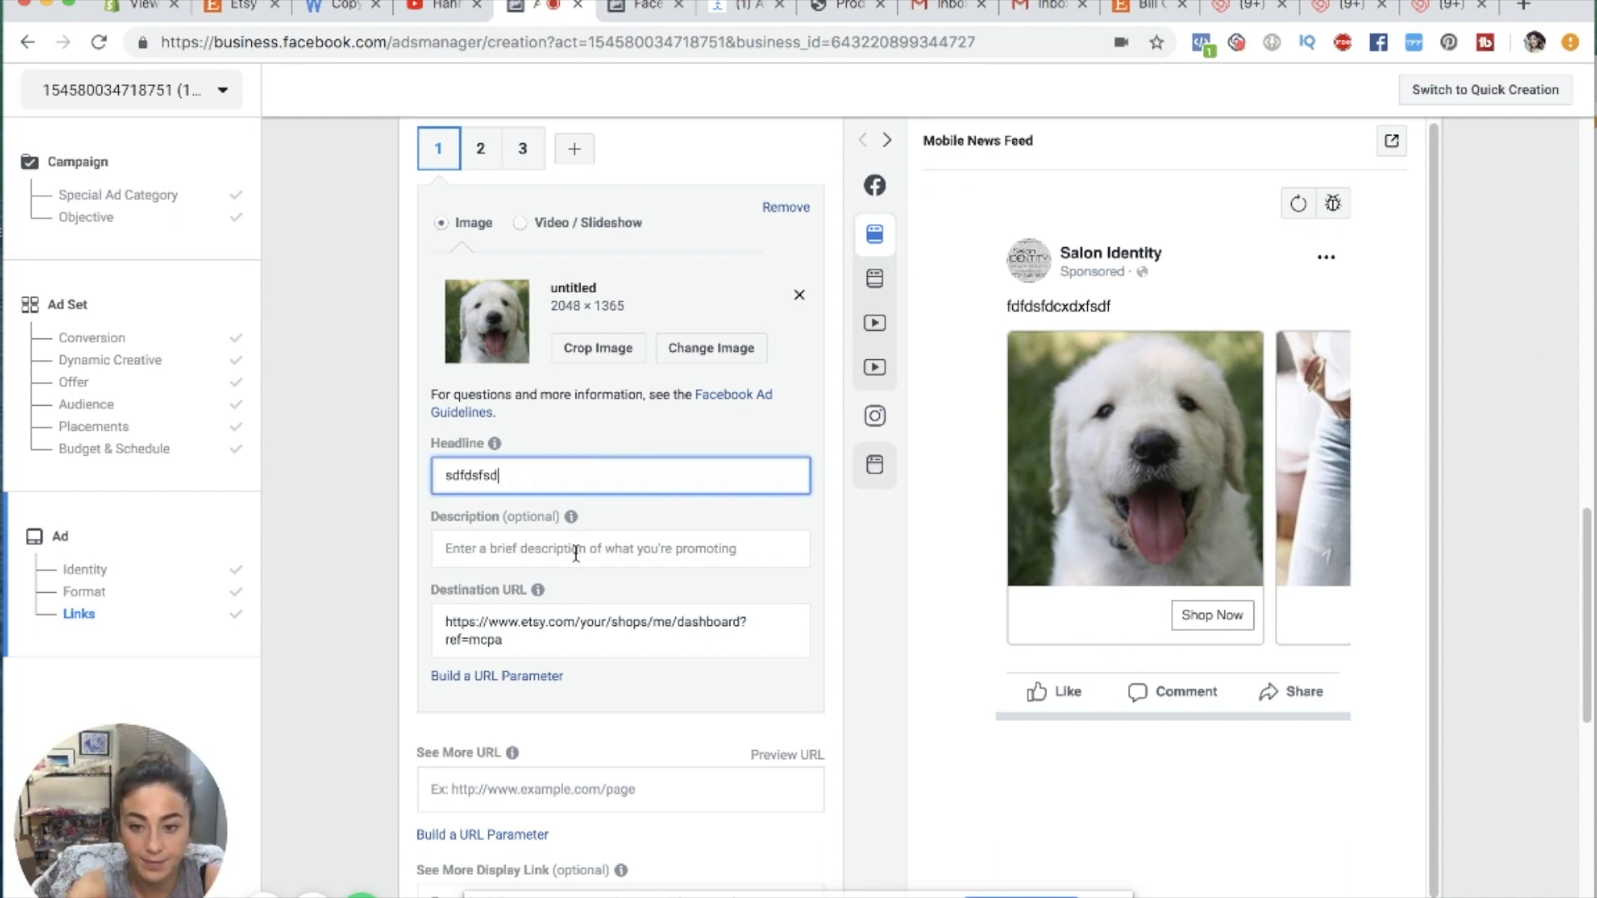
pyautogui.click(576, 550)
pyautogui.write('zxfzdxzxf')
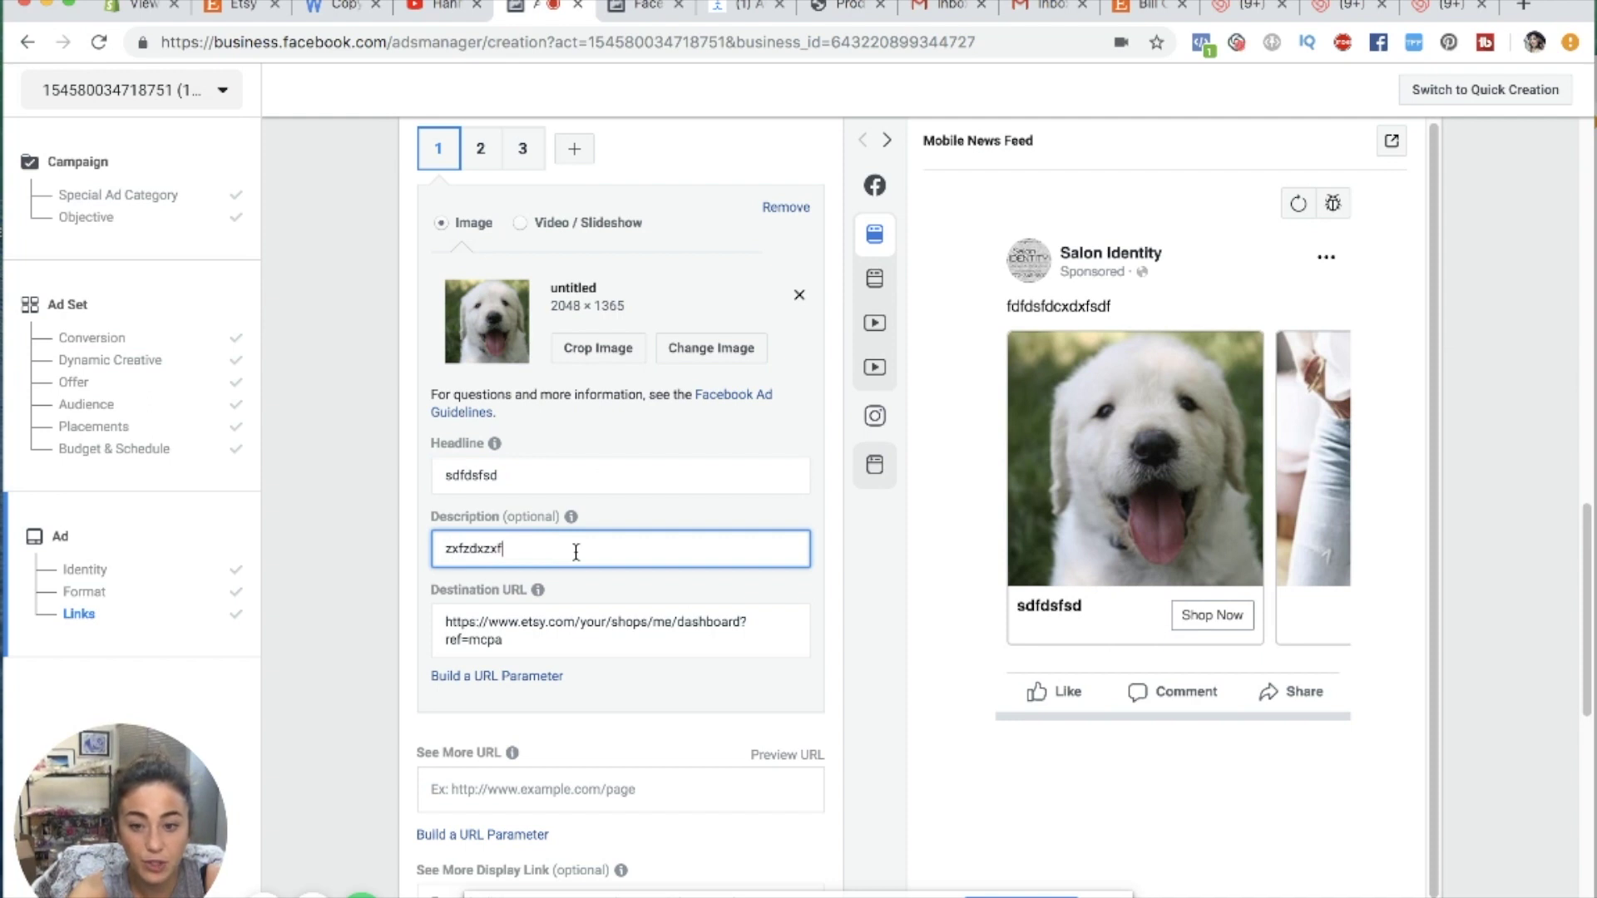
pyautogui.click(1504, 642)
# - Preview the carousel ad in the Instagram Feed and Desktop News Feed placements, comparing where the text, headline and description appear
pyautogui.moveTo(877, 278)
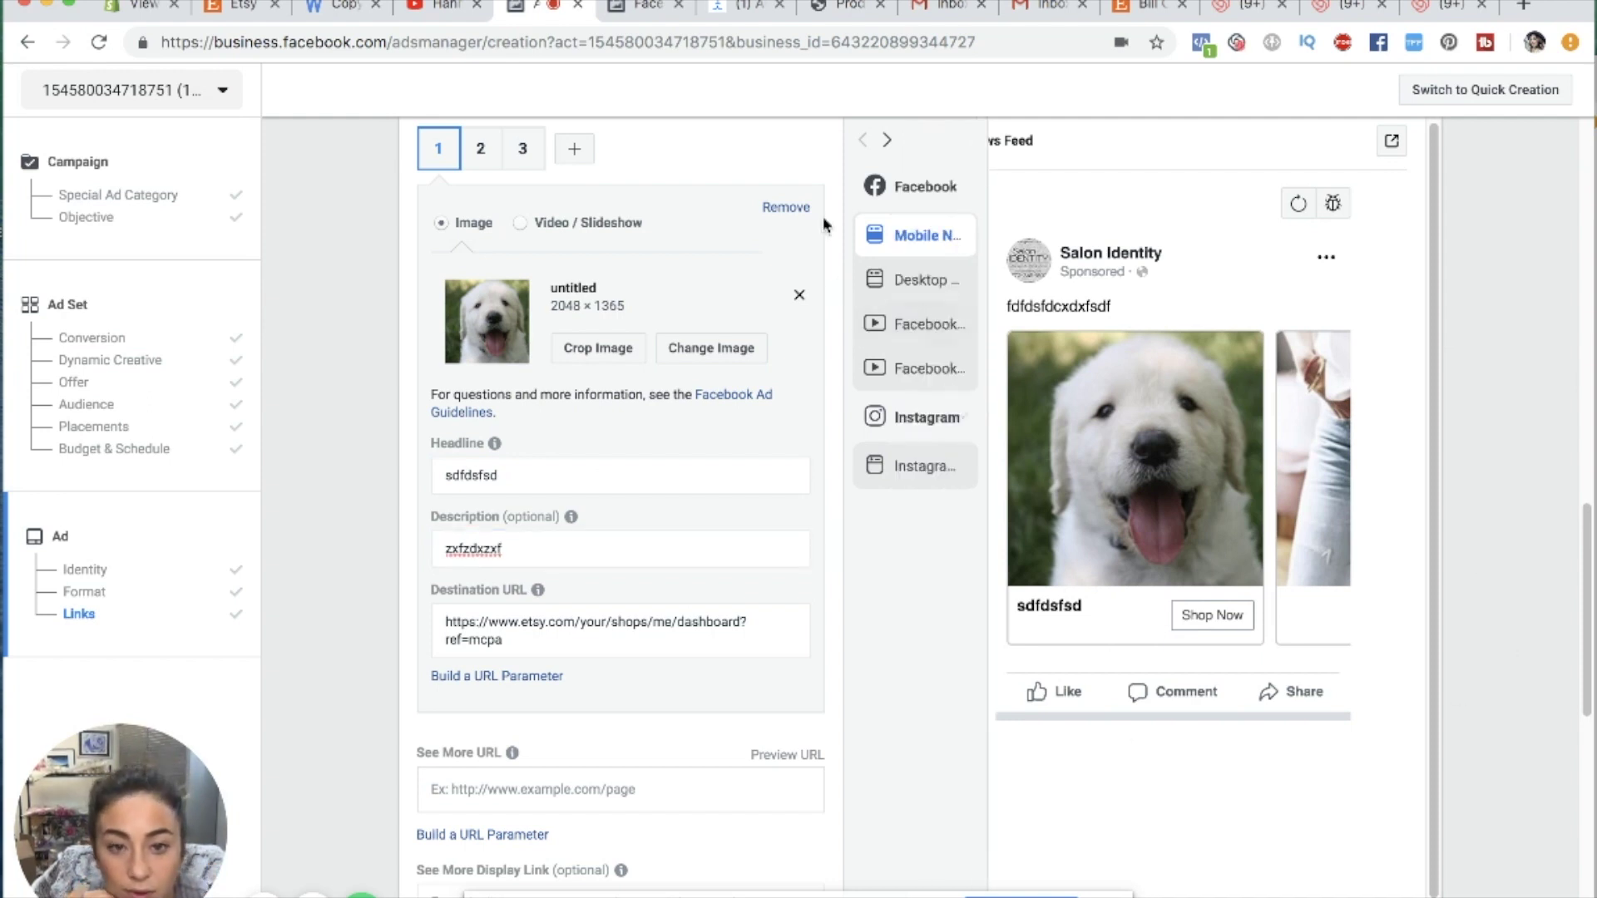
pyautogui.click(936, 476)
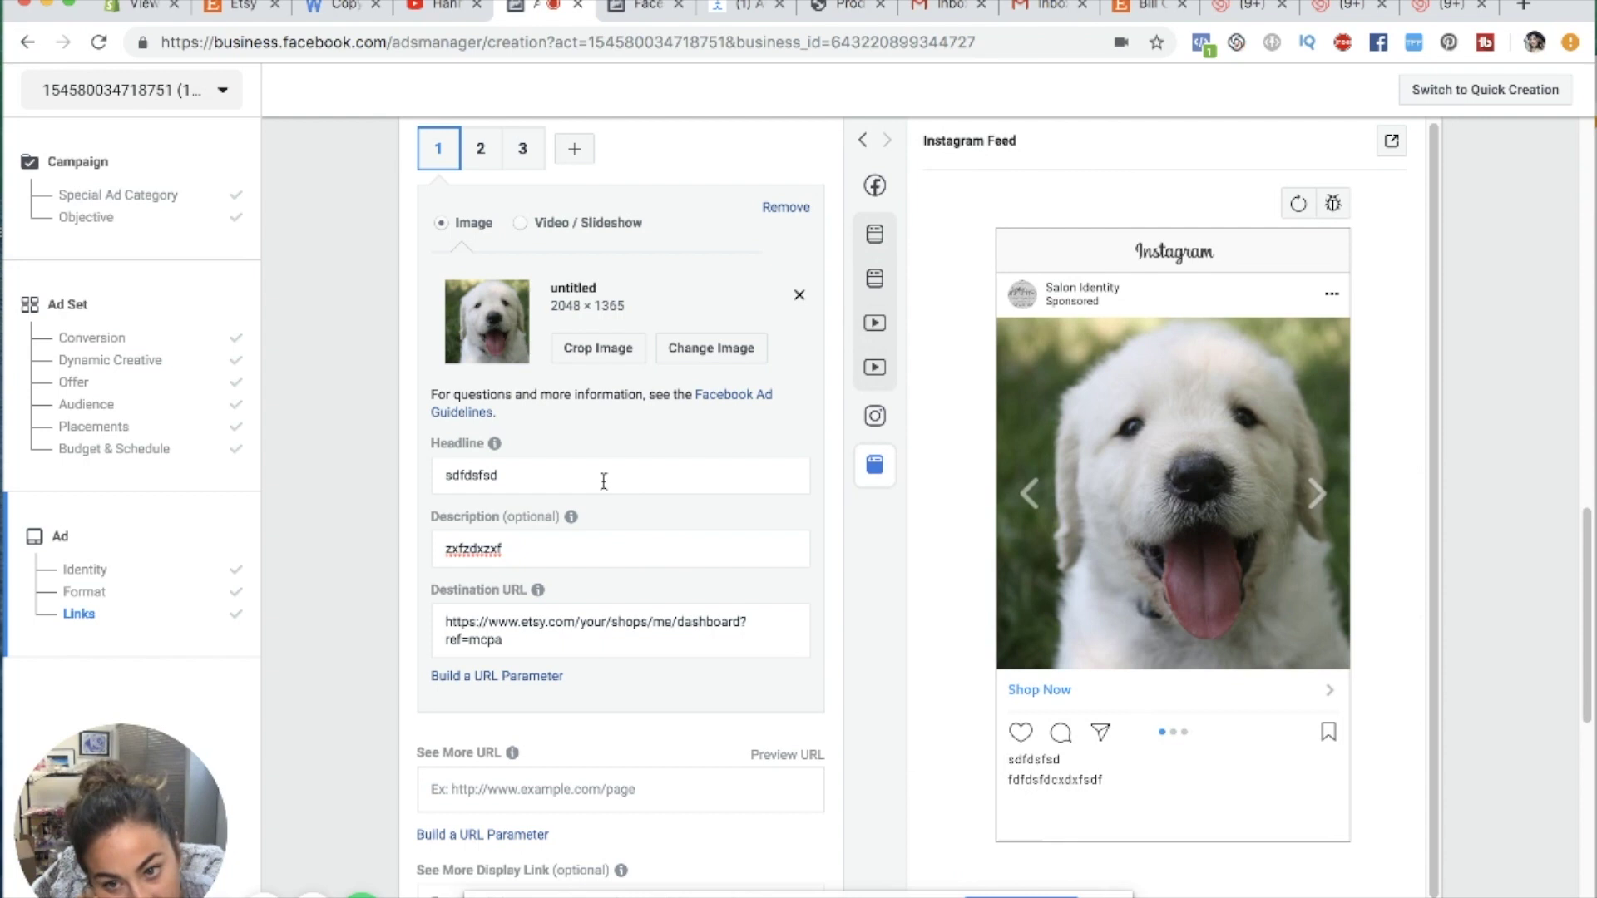
pyautogui.scroll(4, 604, 490)
pyautogui.scroll(3, 605, 518)
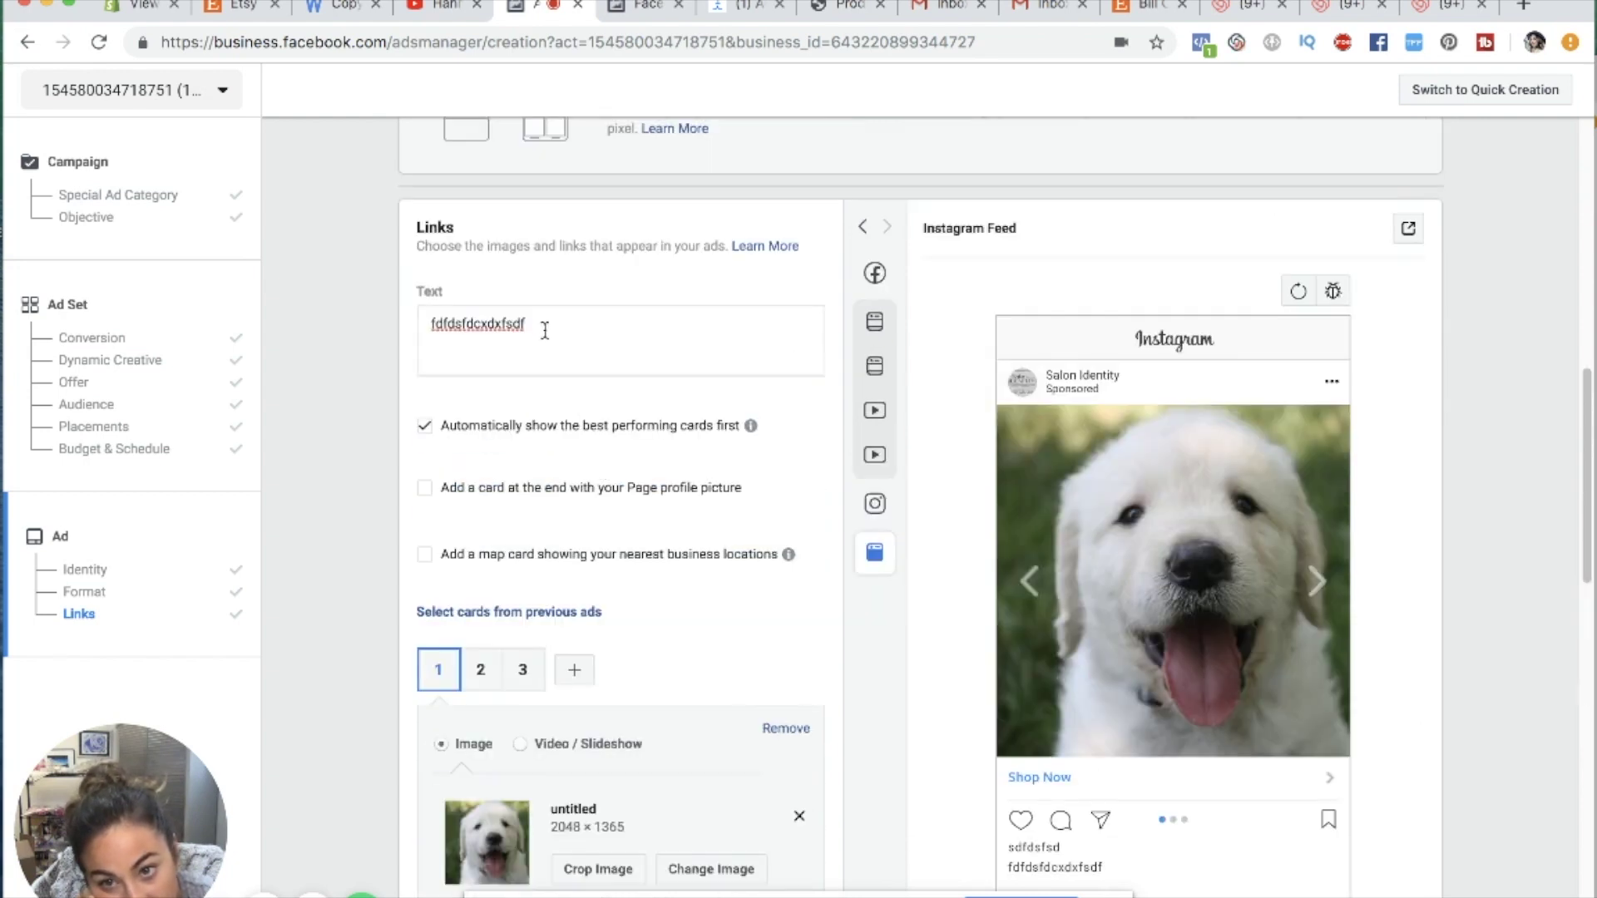
pyautogui.scroll(-6, 657, 632)
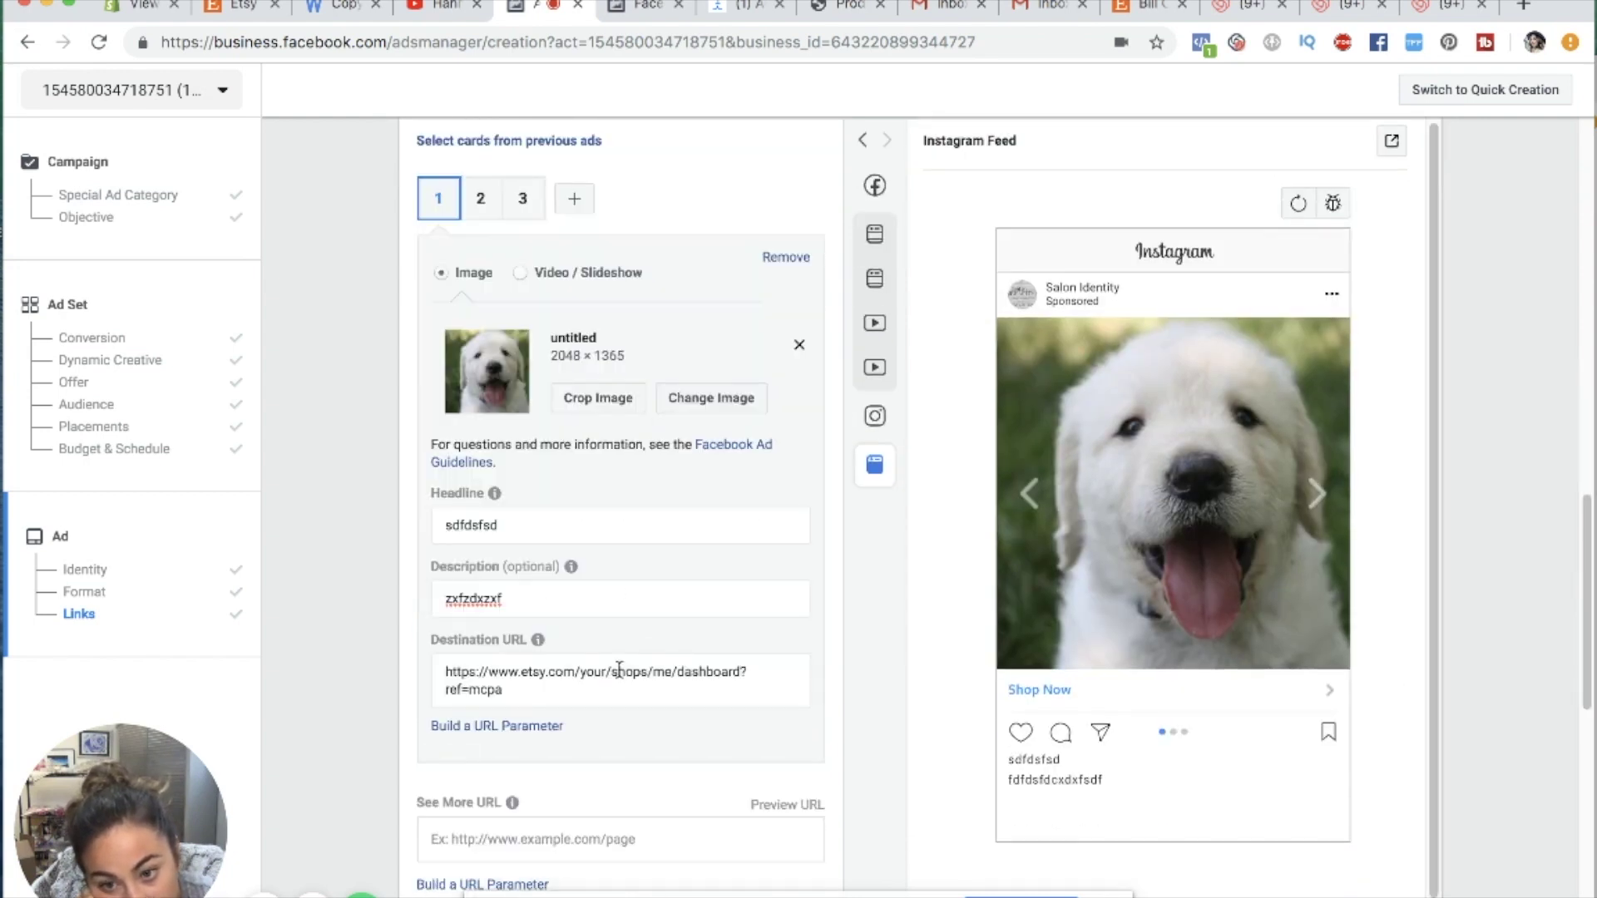
pyautogui.scroll(1, 632, 666)
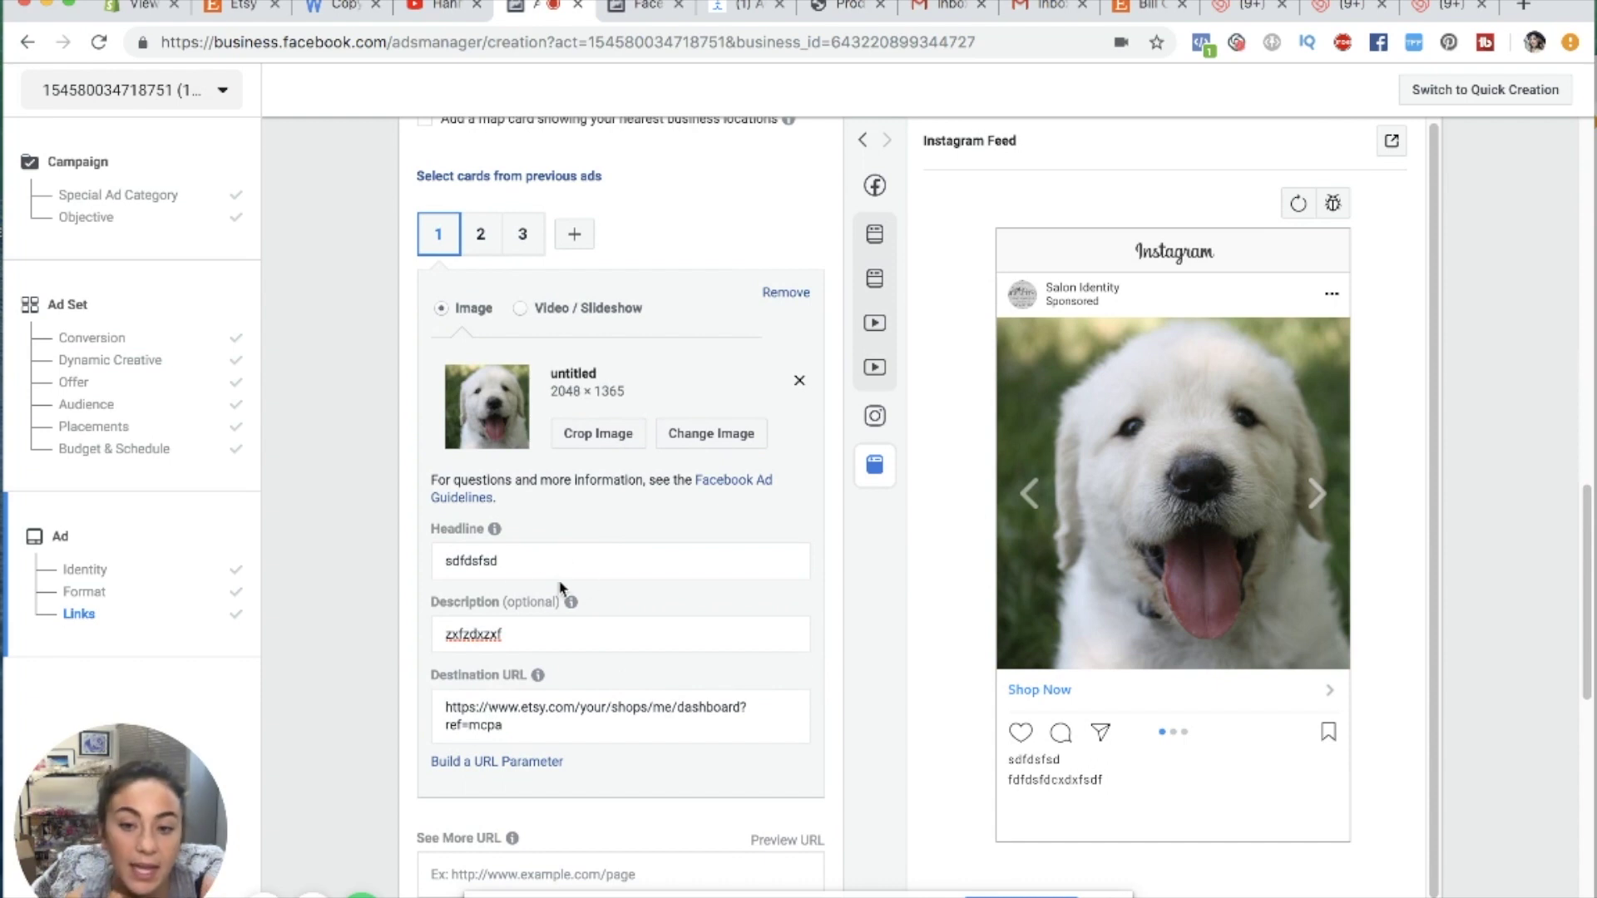
pyautogui.scroll(6, 560, 588)
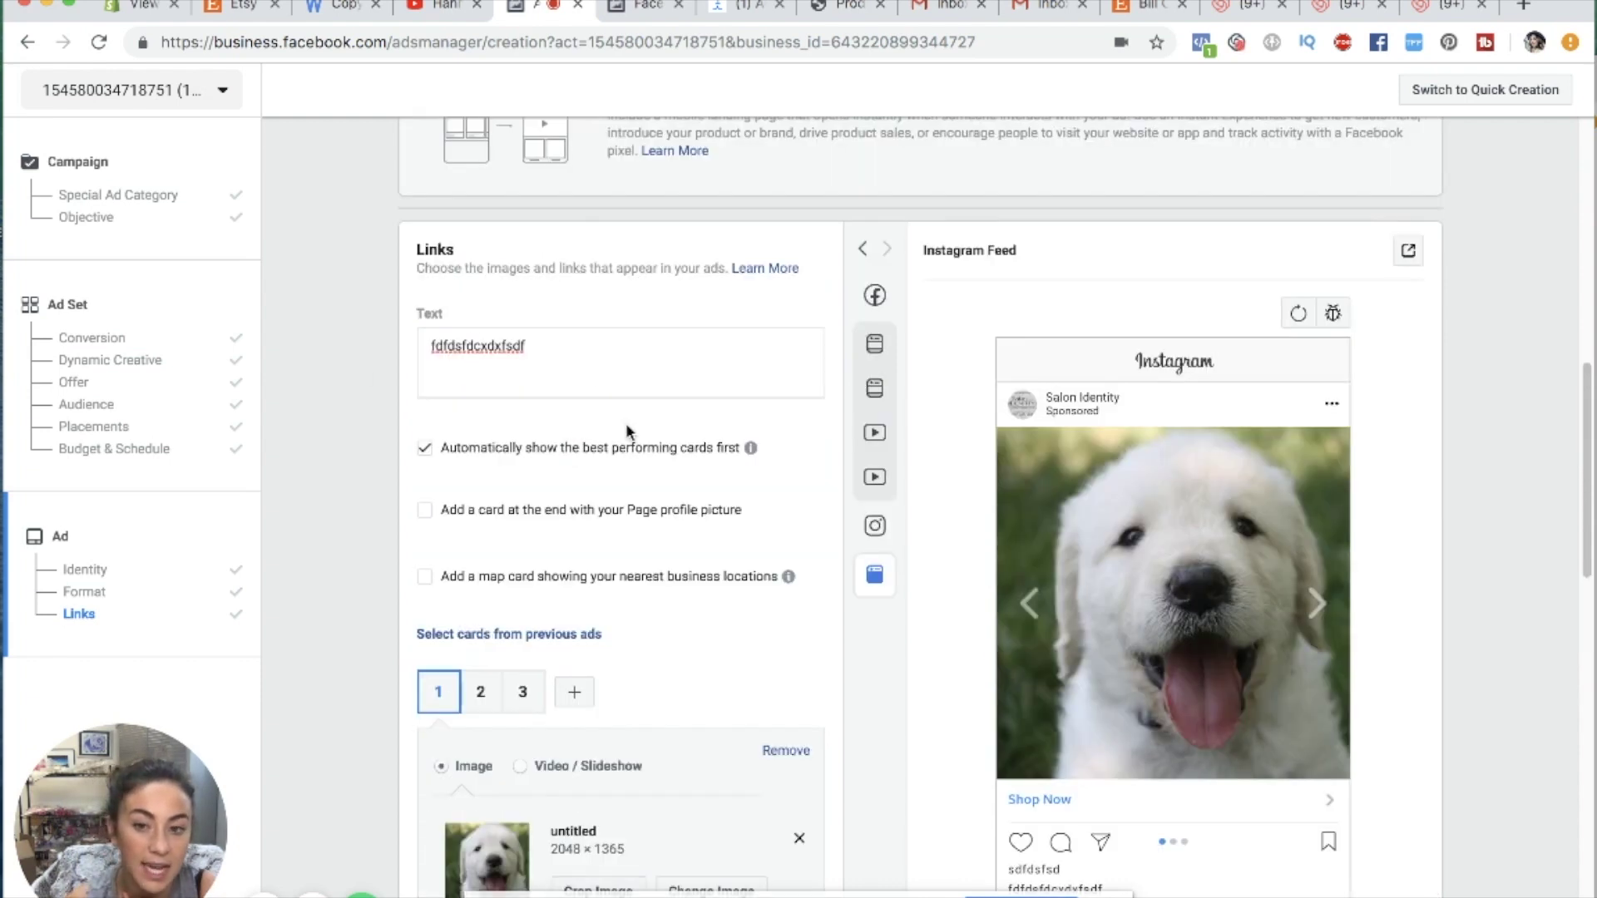
pyautogui.scroll(-3, 625, 422)
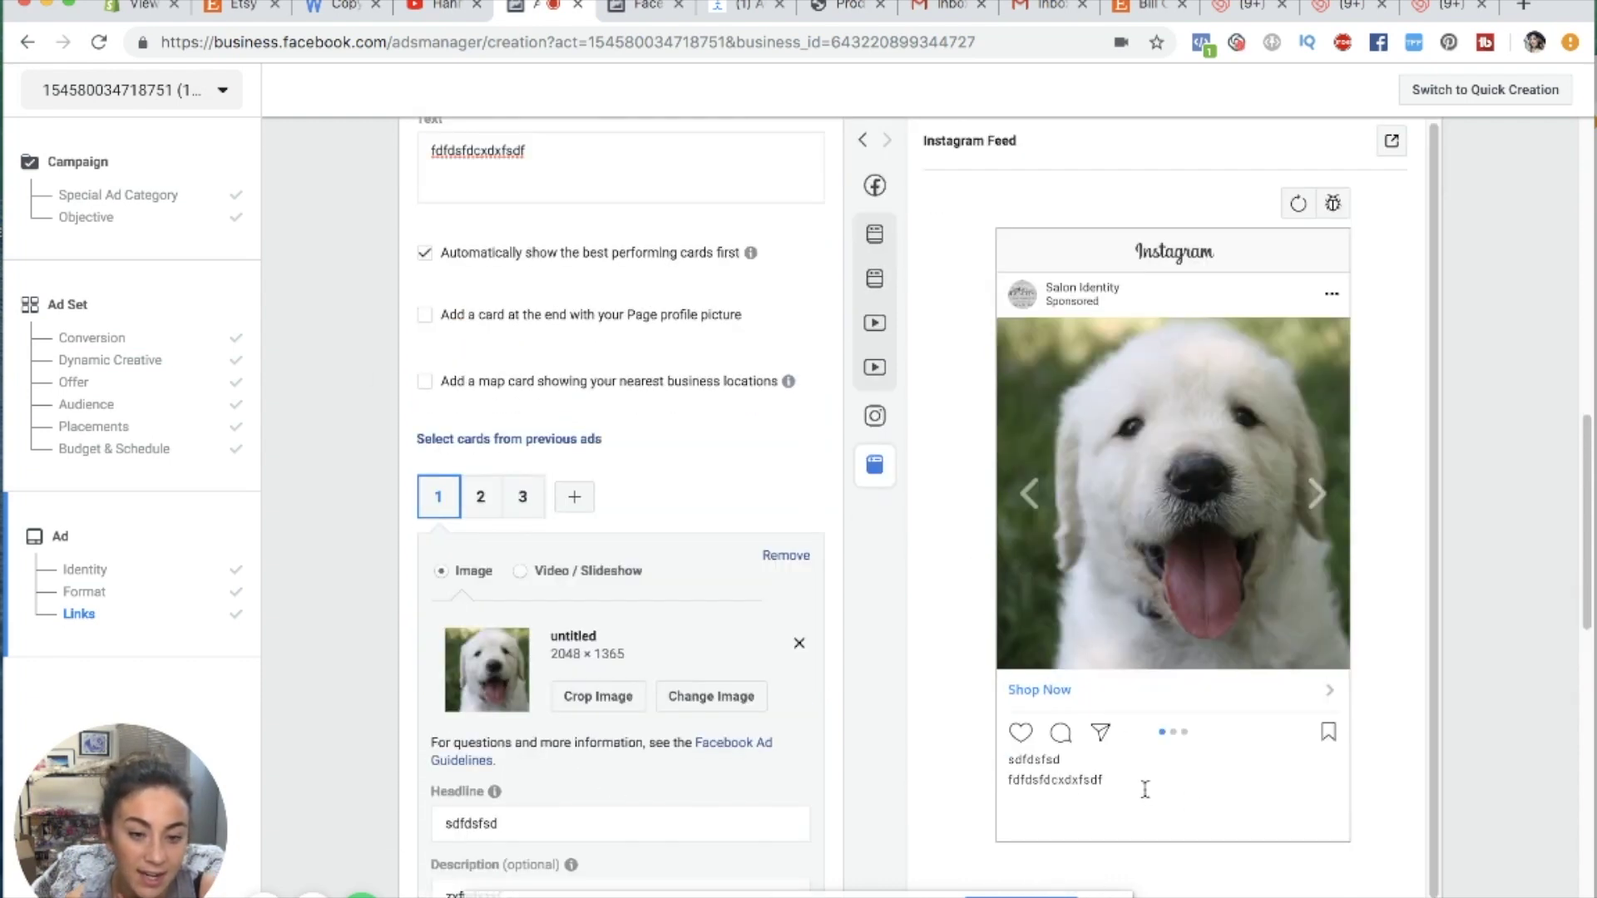
pyautogui.click(884, 287)
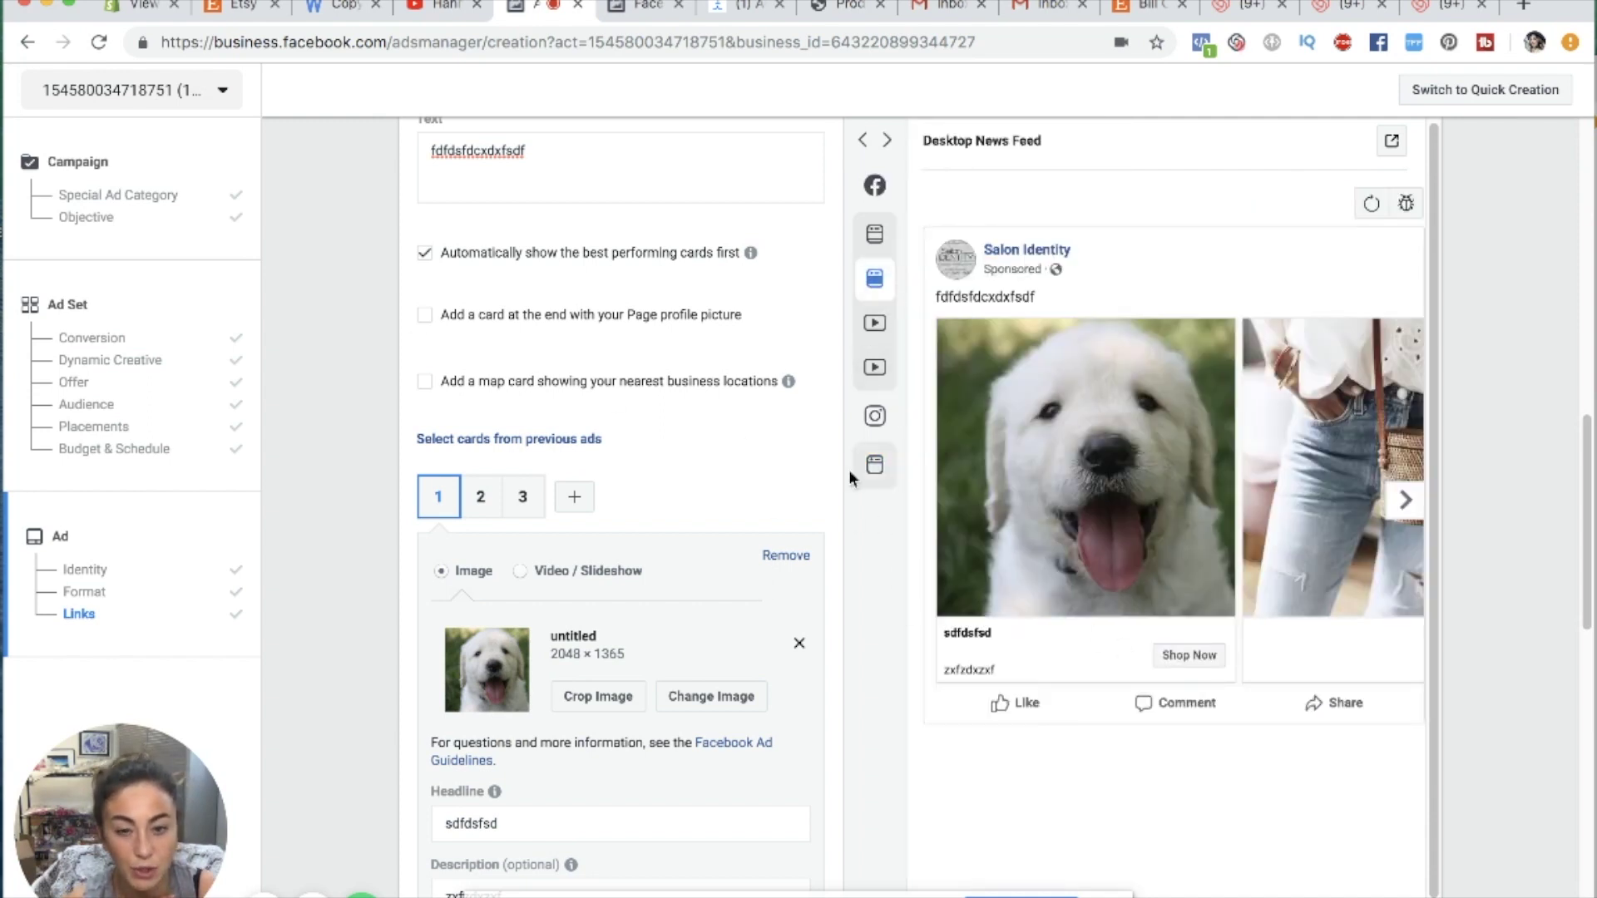
pyautogui.moveTo(975, 467)
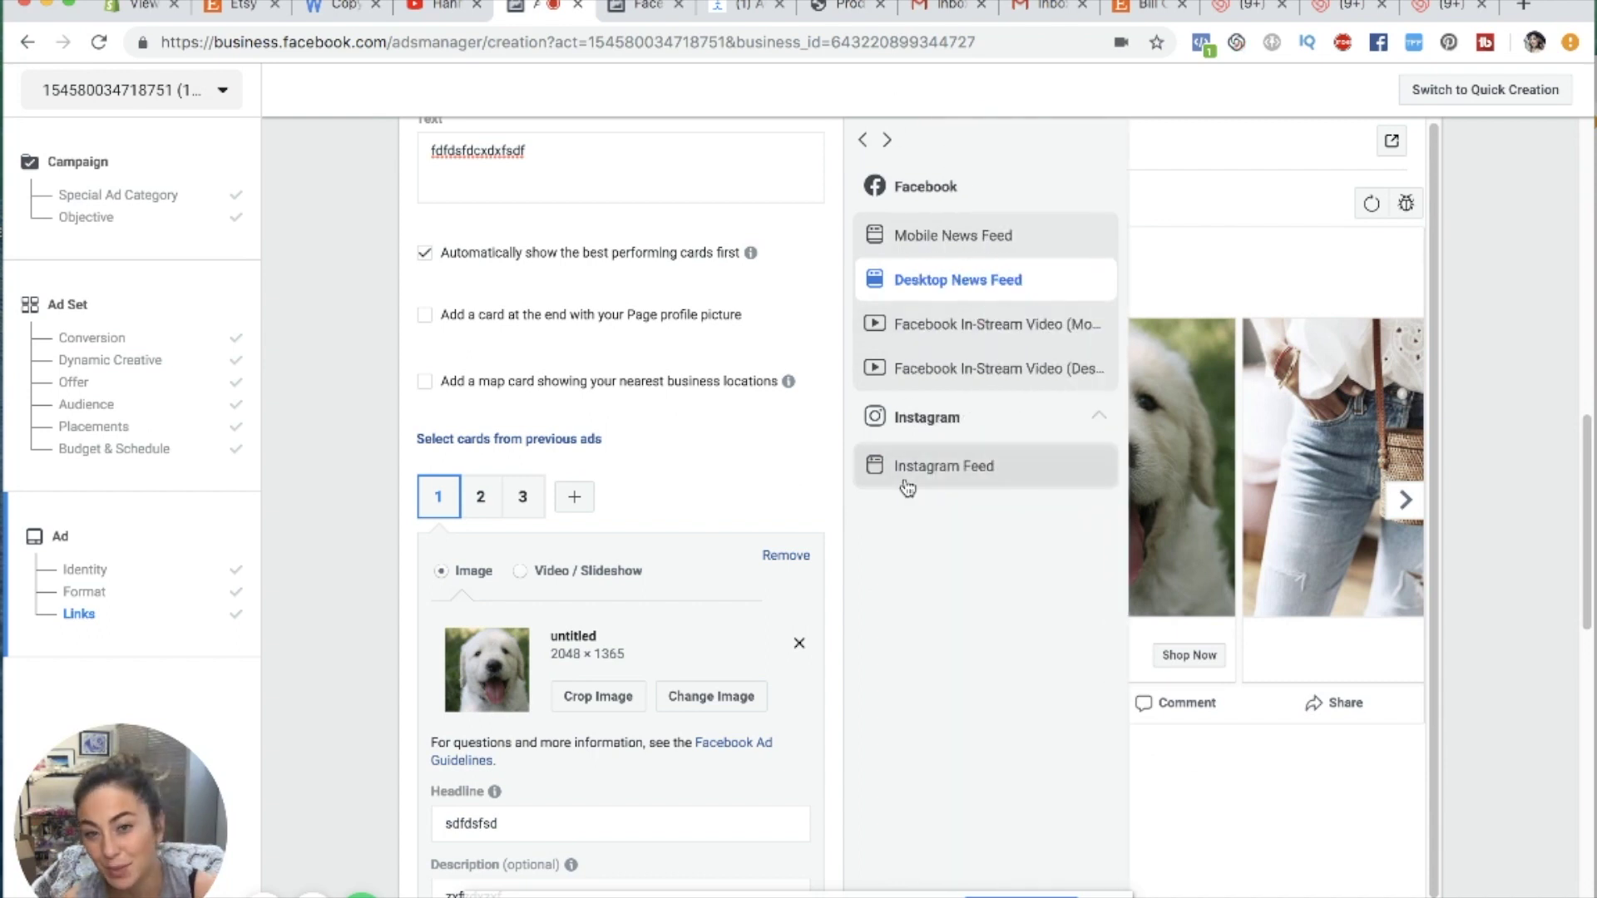
# - Review the ad's call to action, conversion tracking, identity and format settings, and revisit the ad set's Dynamic Creative and Audience sections
pyautogui.scroll(-10, 690, 616)
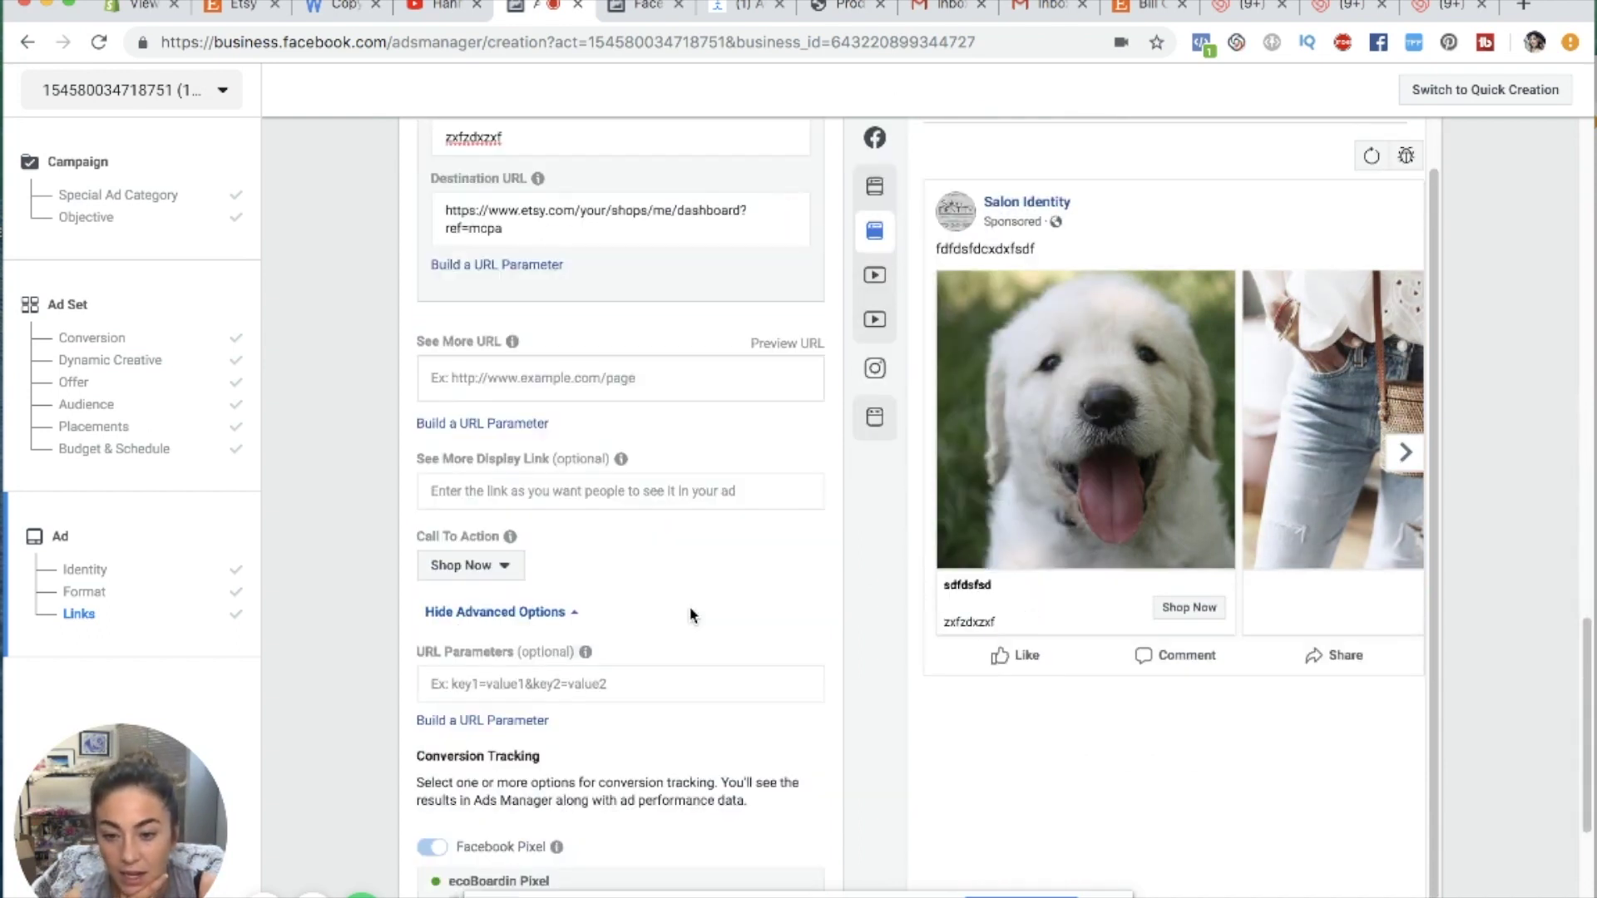
pyautogui.scroll(-5, 690, 615)
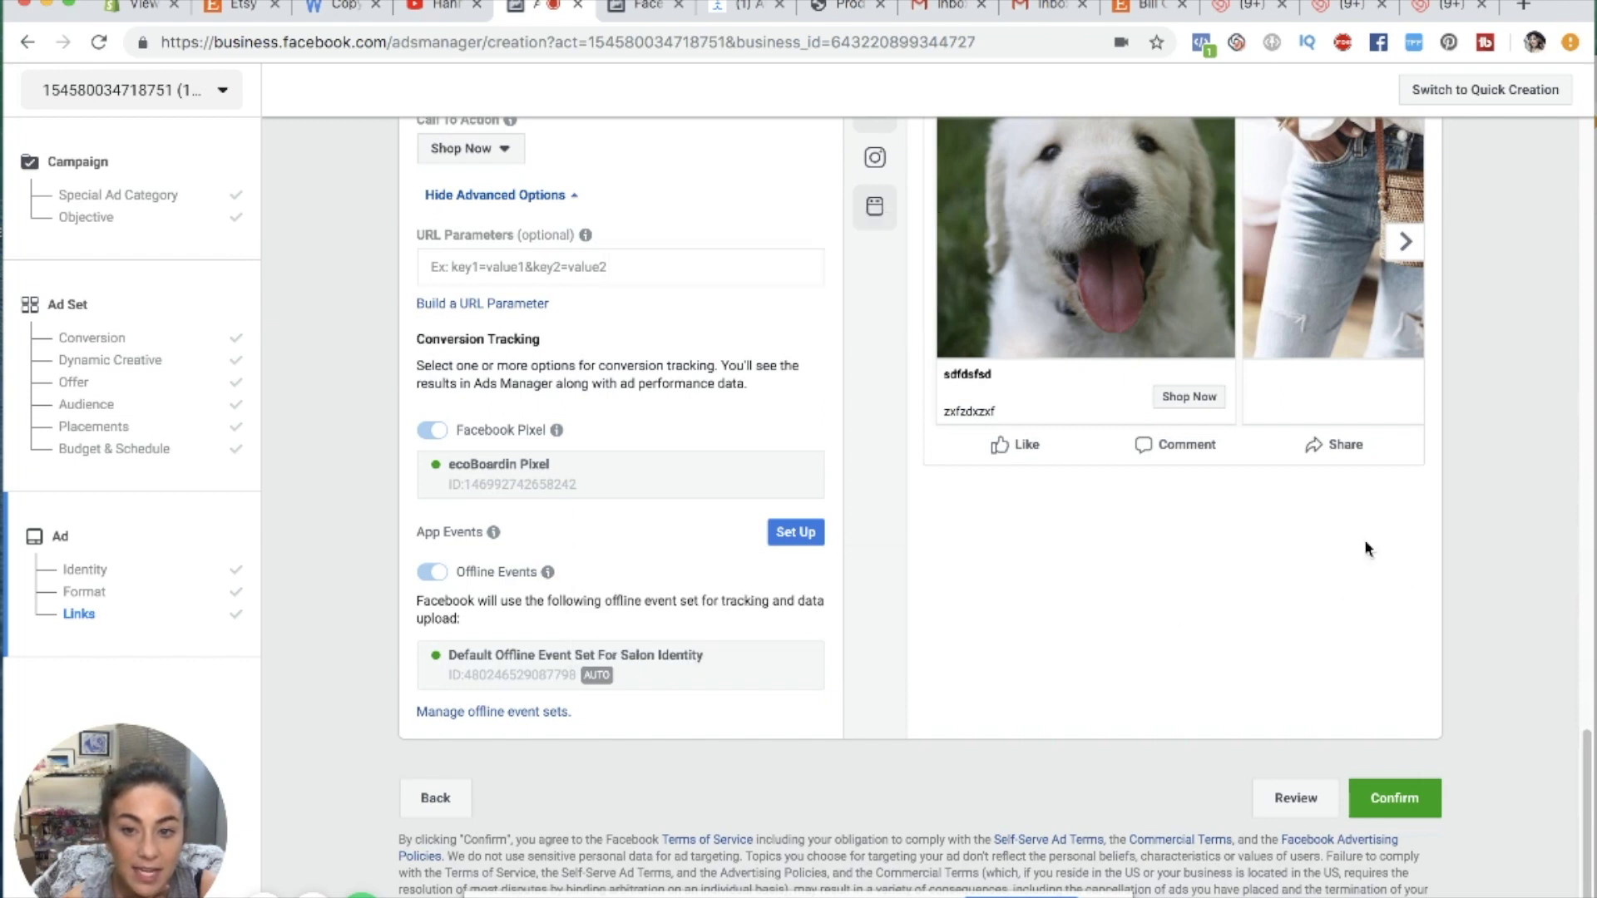
pyautogui.scroll(15, 692, 614)
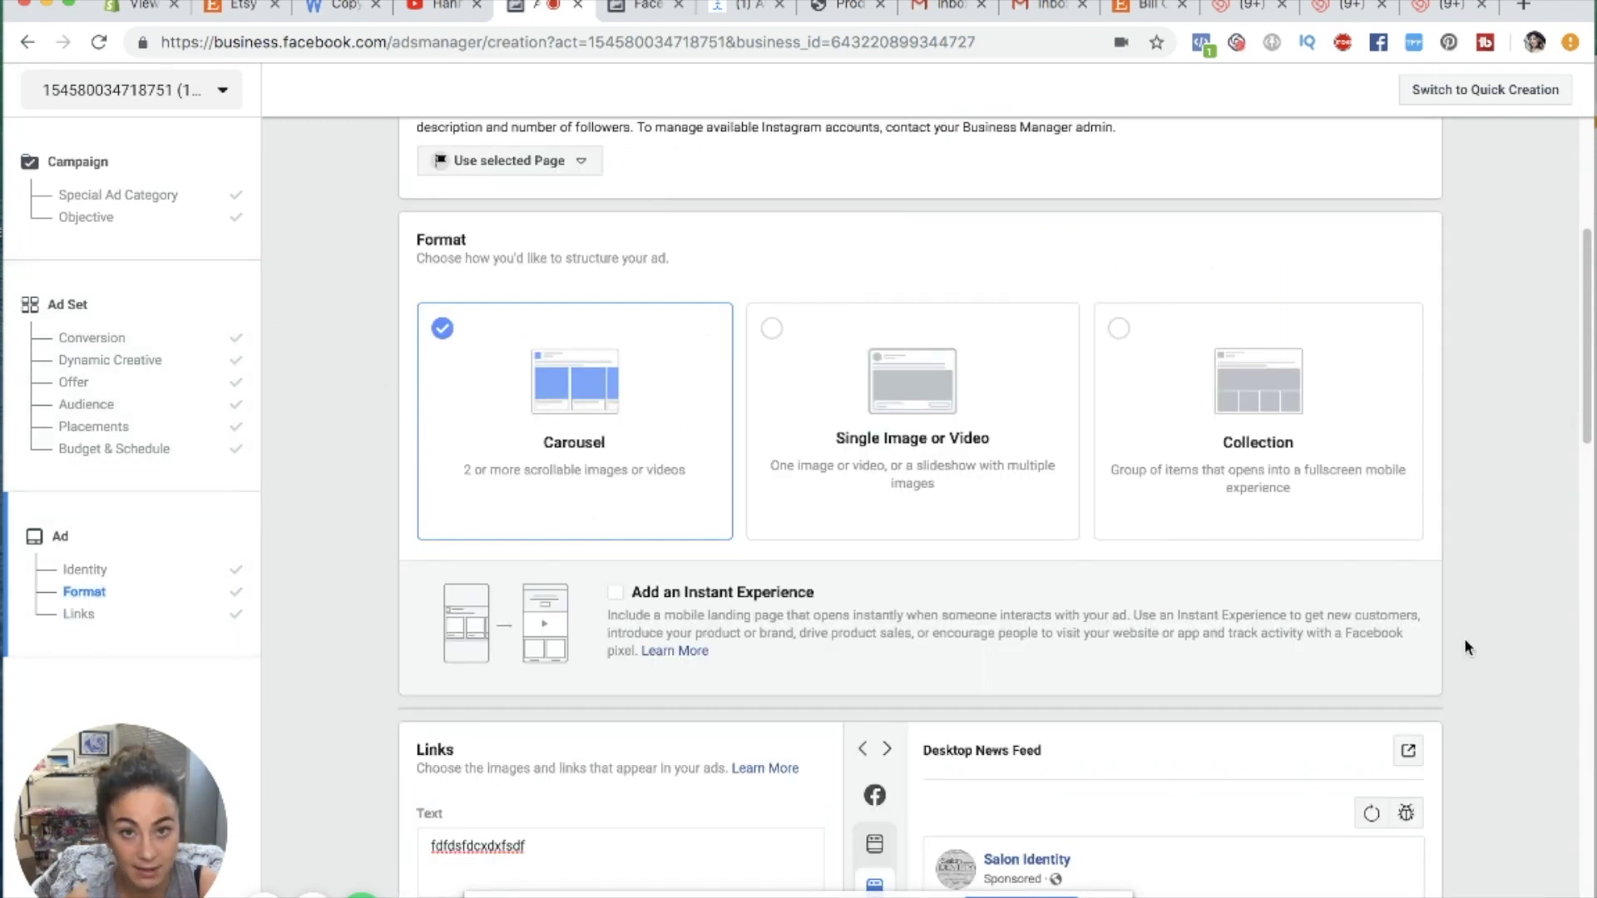
pyautogui.scroll(3, 1463, 645)
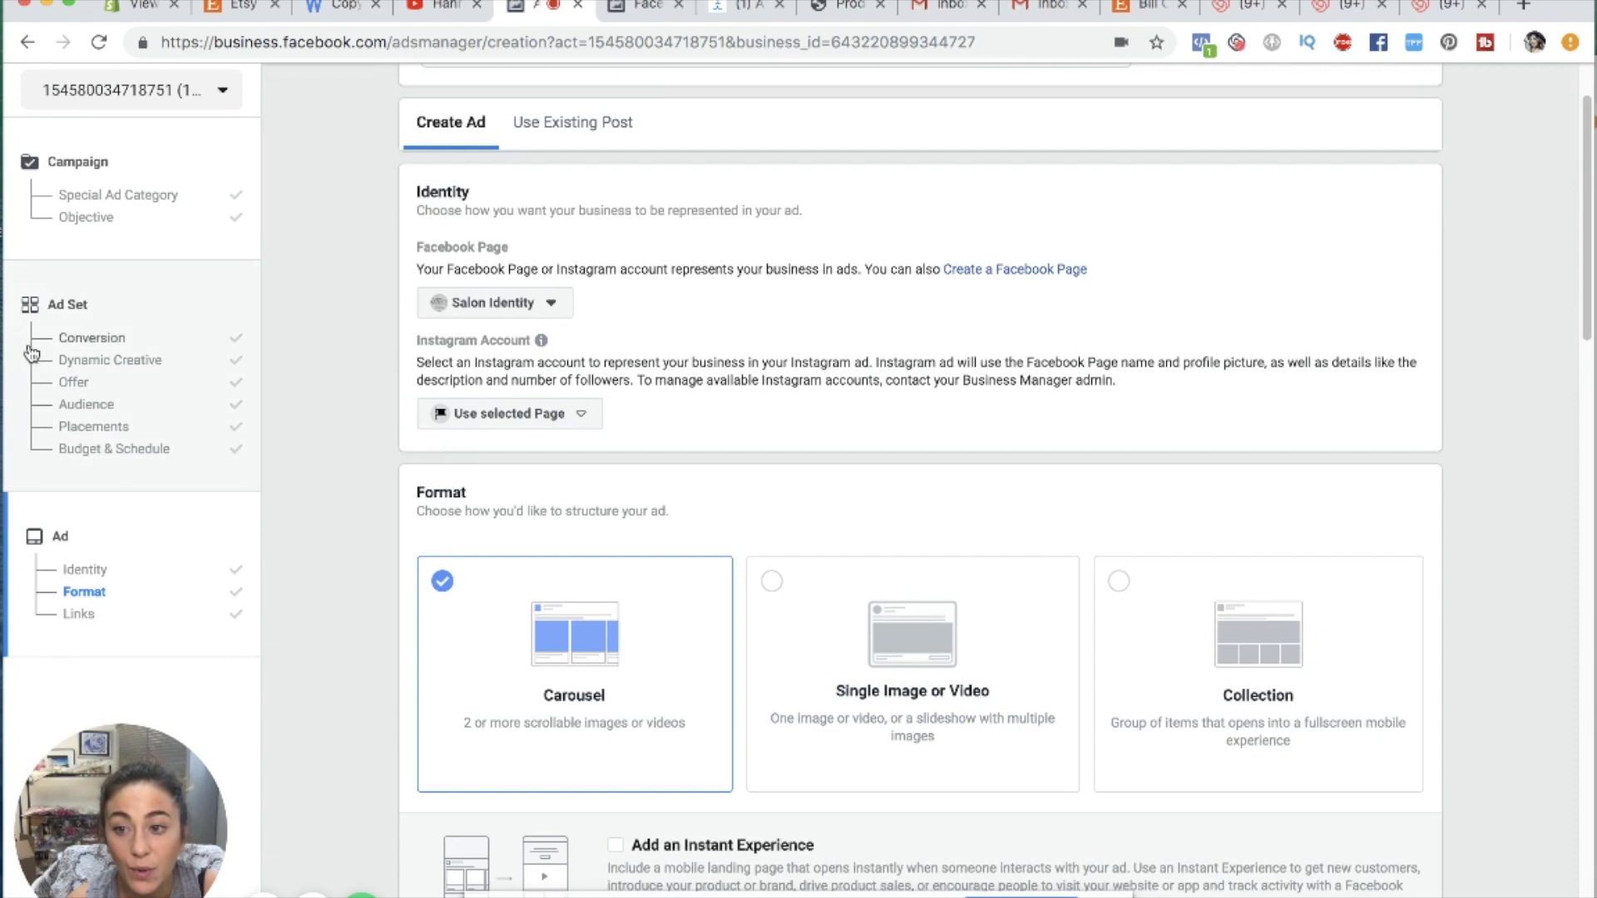
pyautogui.scroll(-15, 1331, 707)
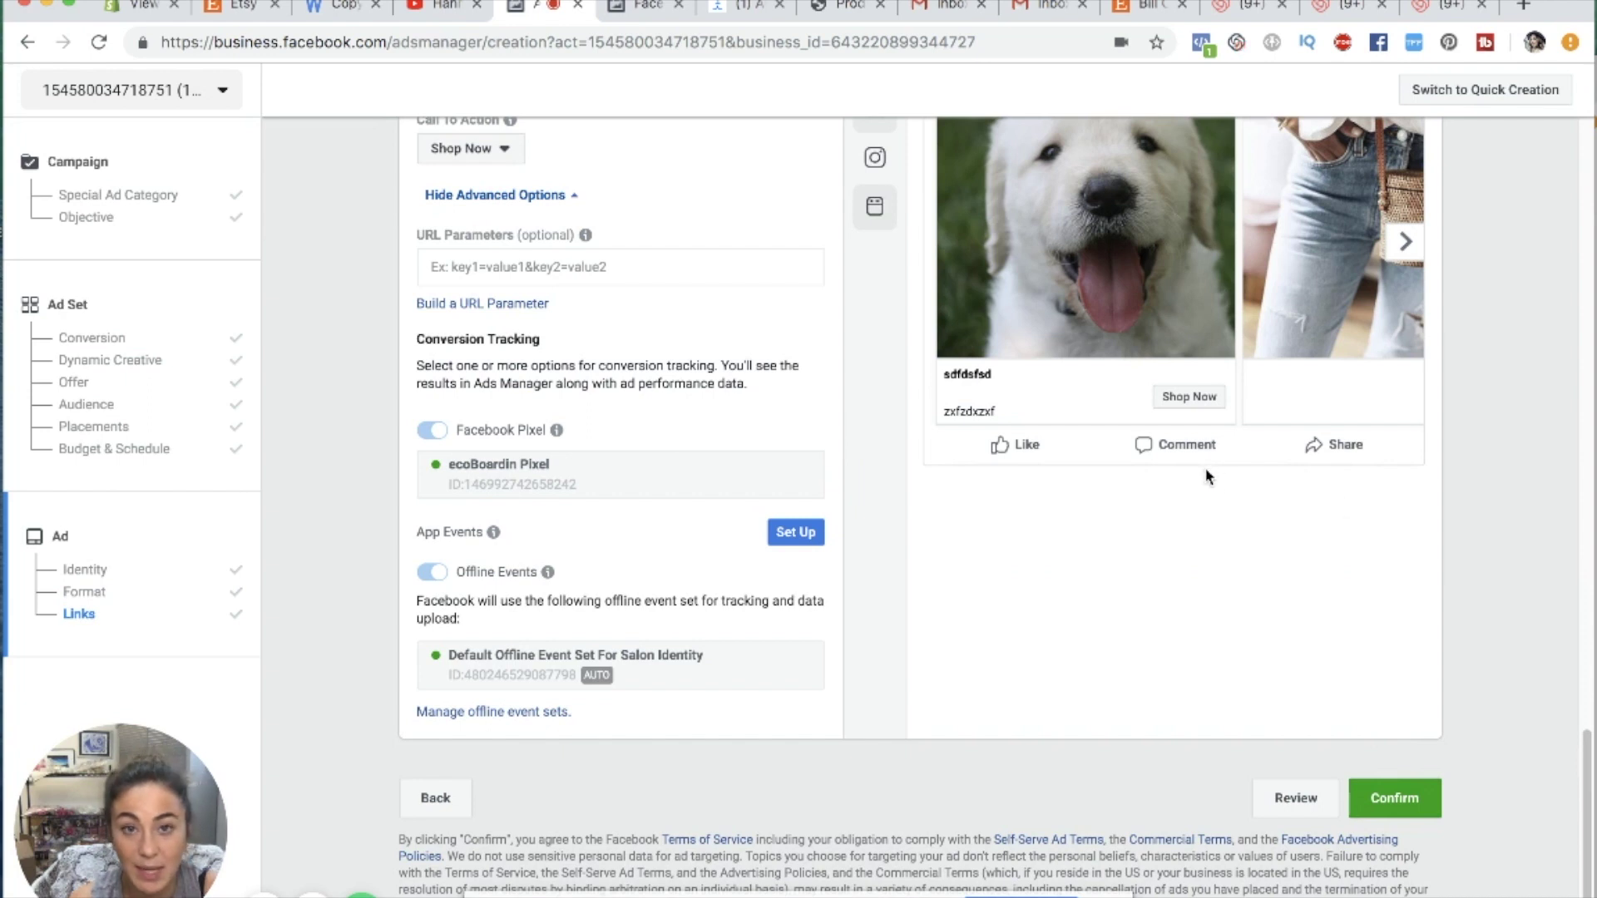
pyautogui.scroll(5, 1164, 541)
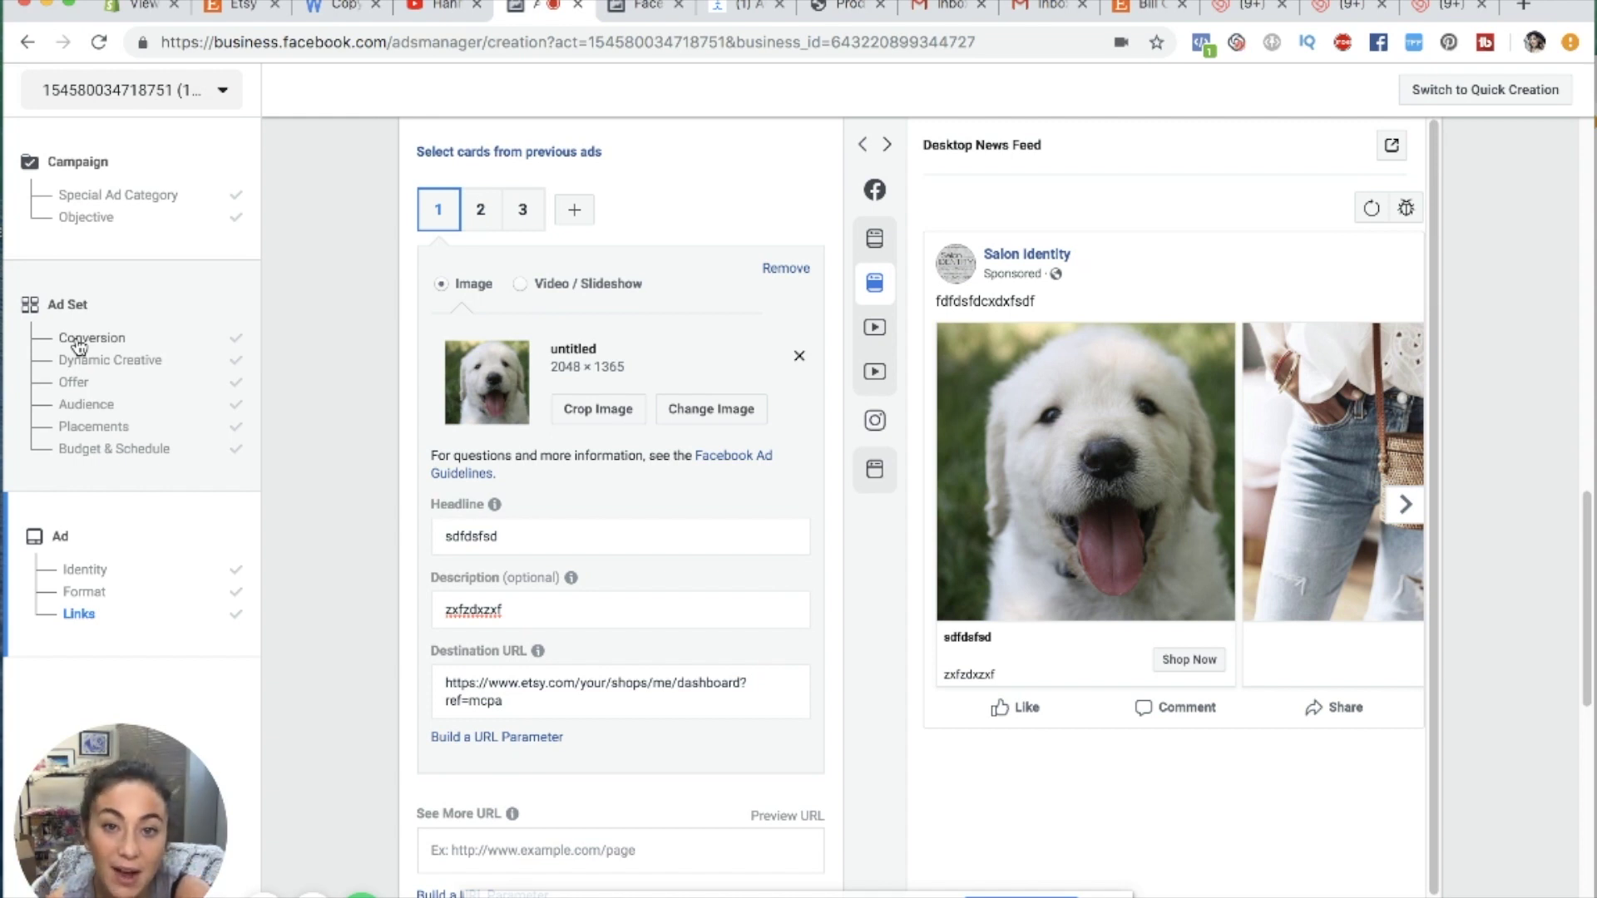
pyautogui.click(94, 359)
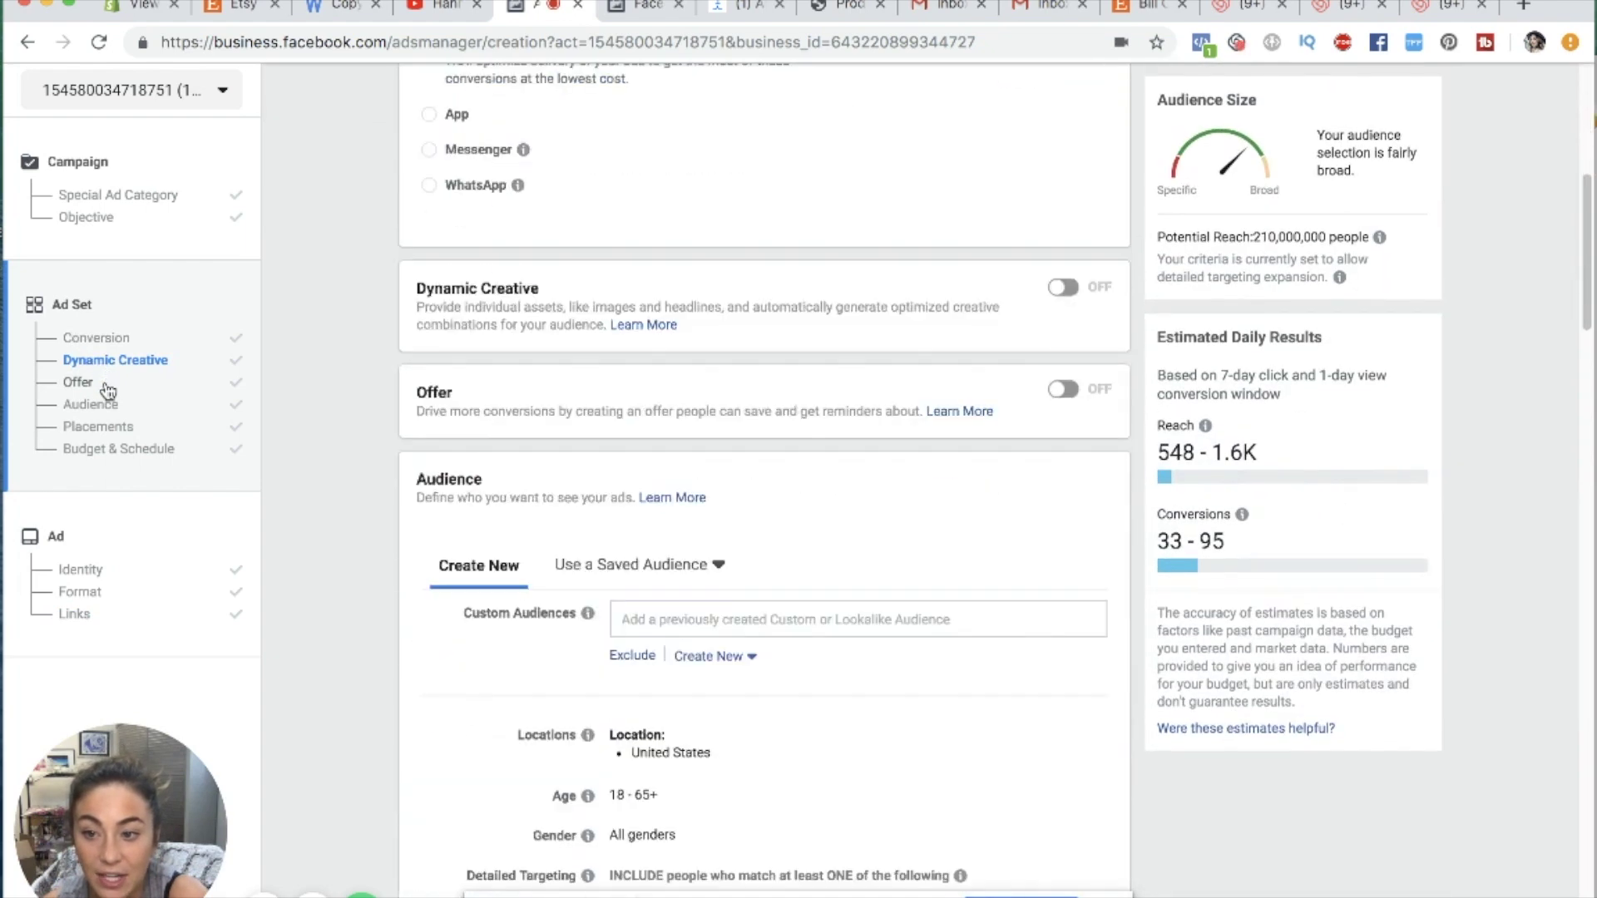
pyautogui.click(115, 408)
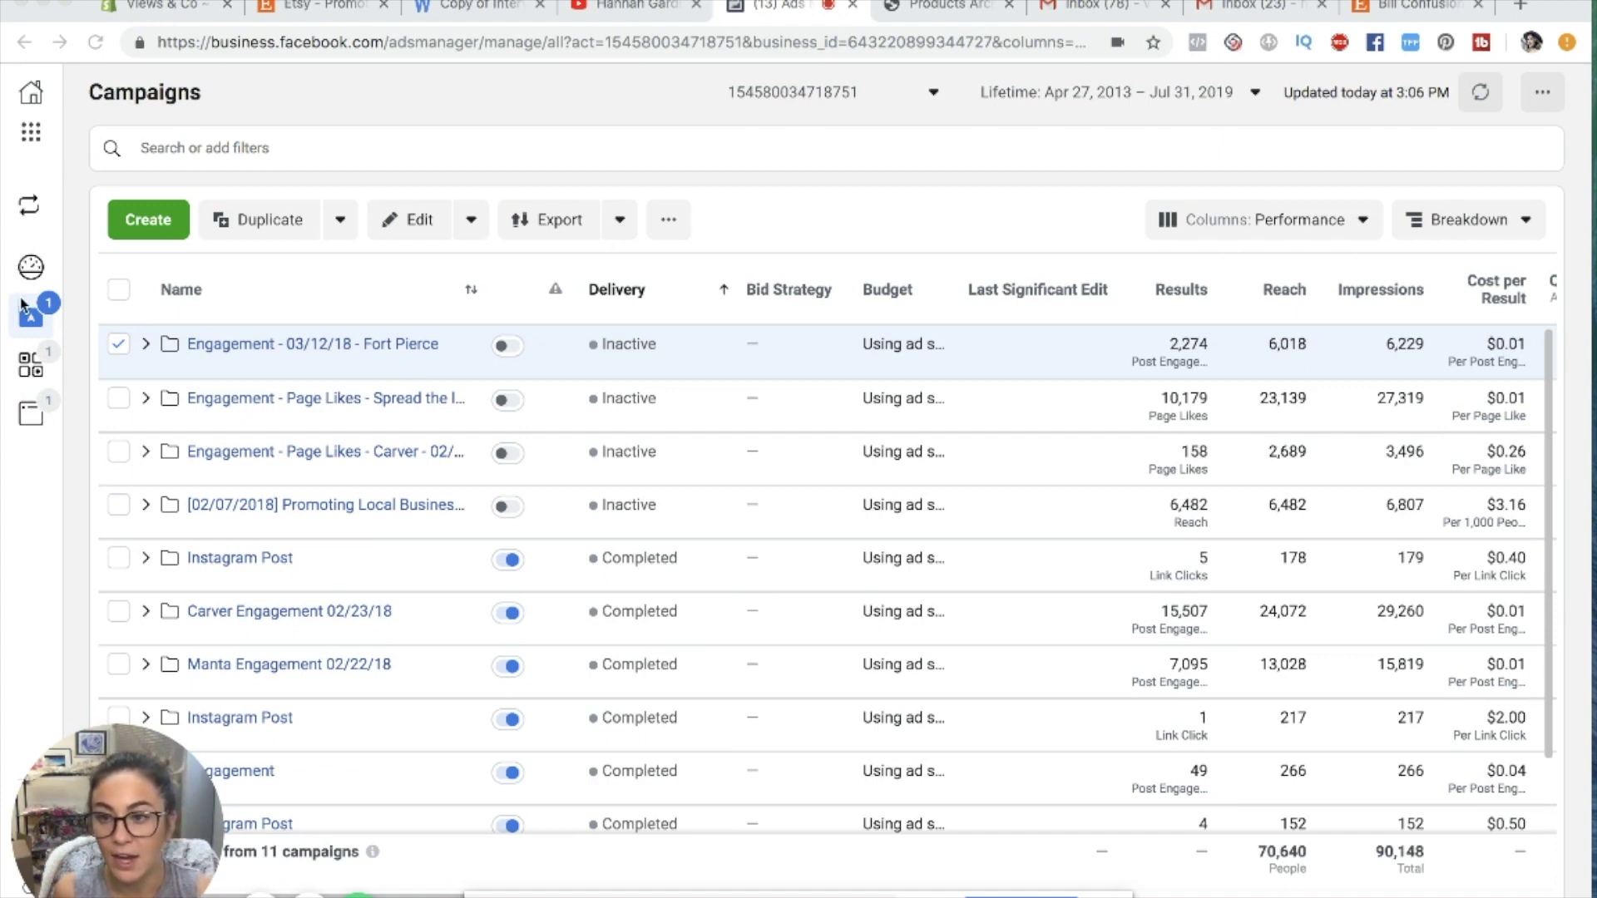
# - Compare the campaign list with the ad sets of the Fort Pierce campaign, briefly including the second campaign in the selection
pyautogui.click(29, 376)
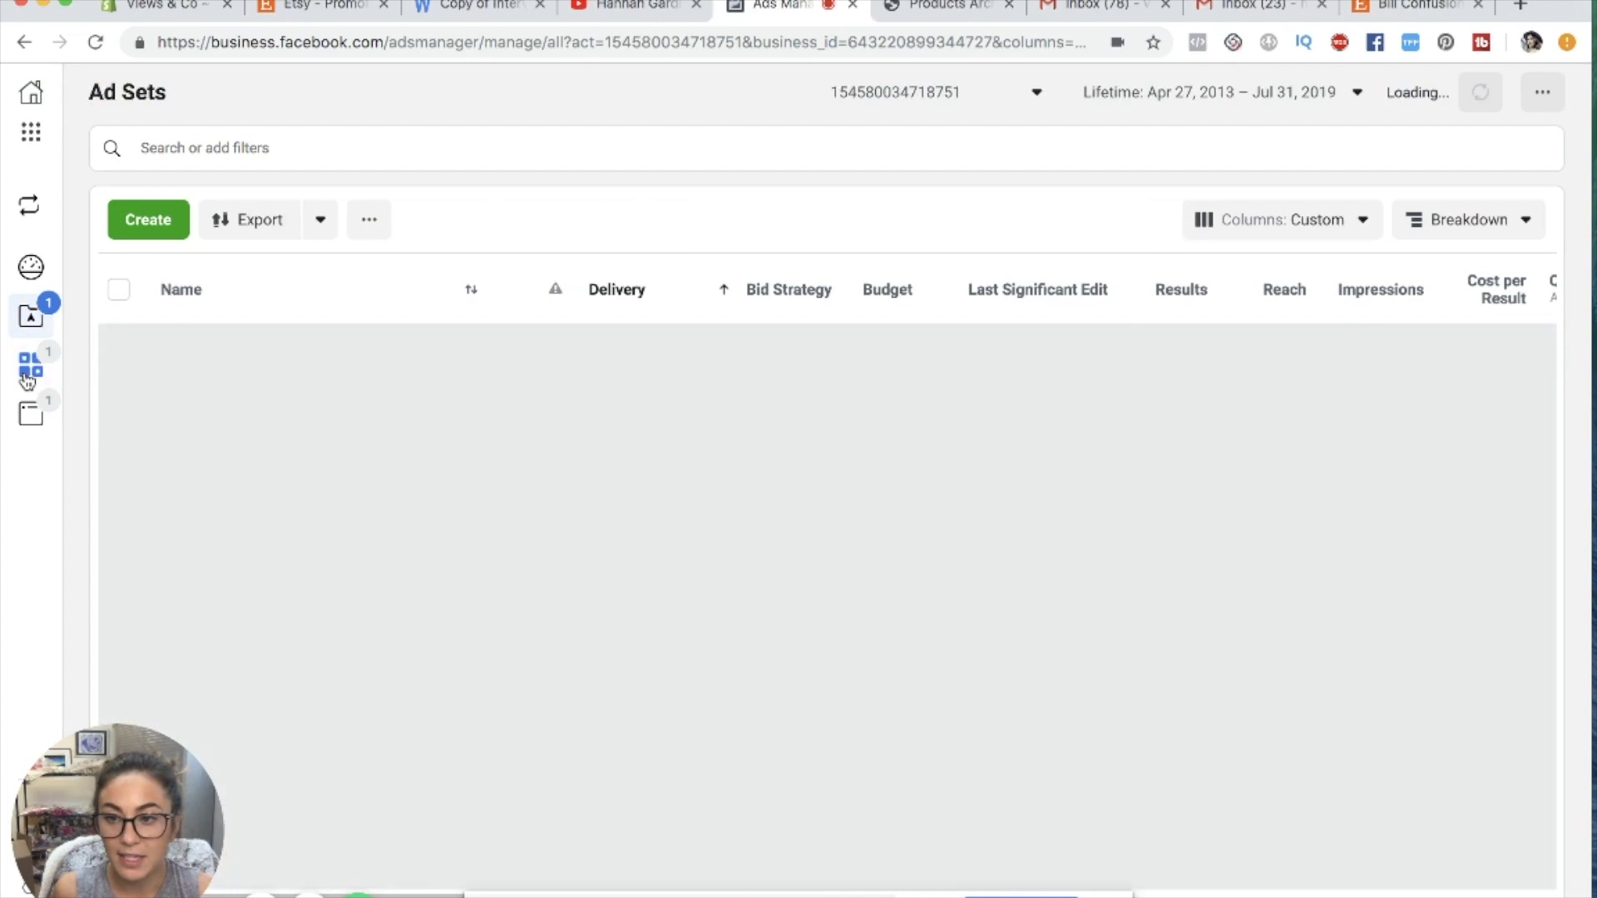
pyautogui.click(54, 320)
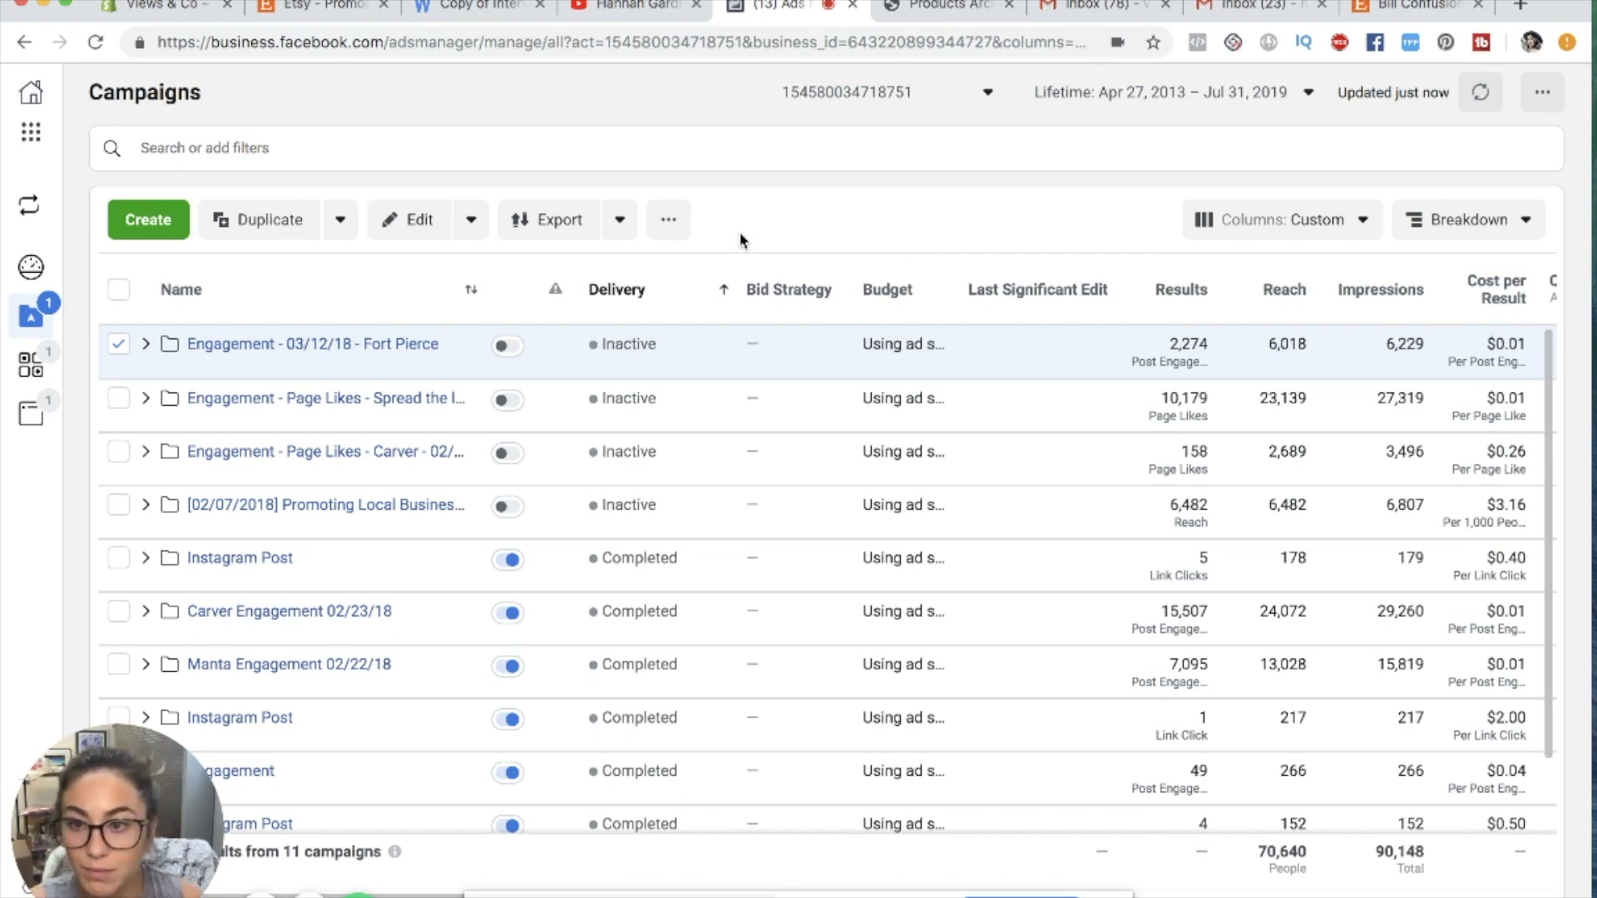
pyautogui.click(59, 371)
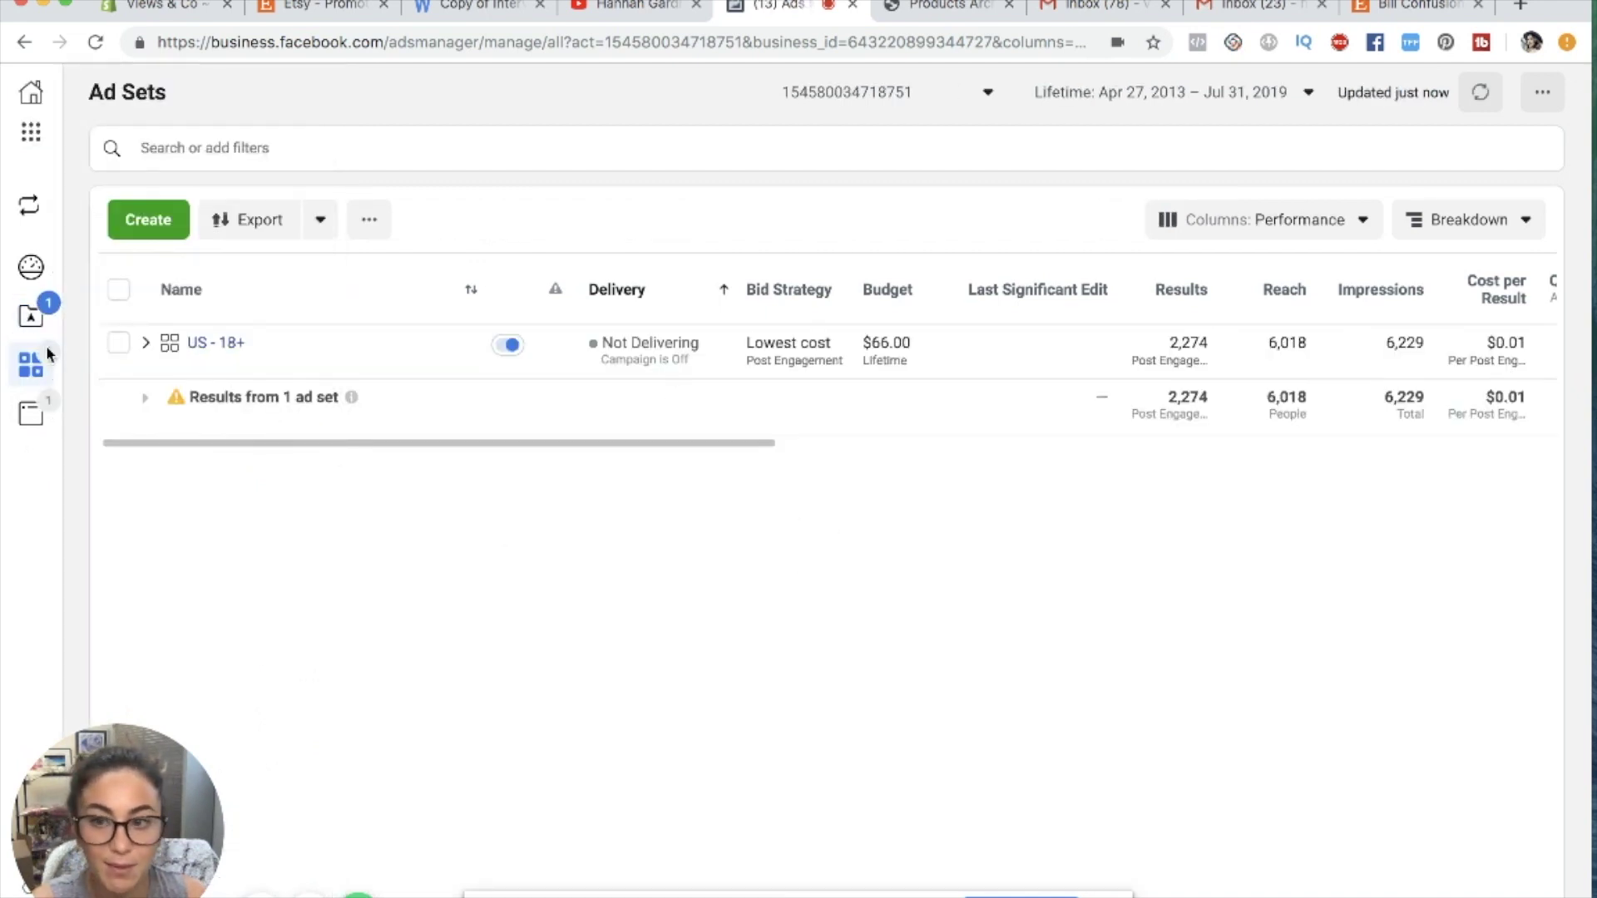
pyautogui.click(30, 324)
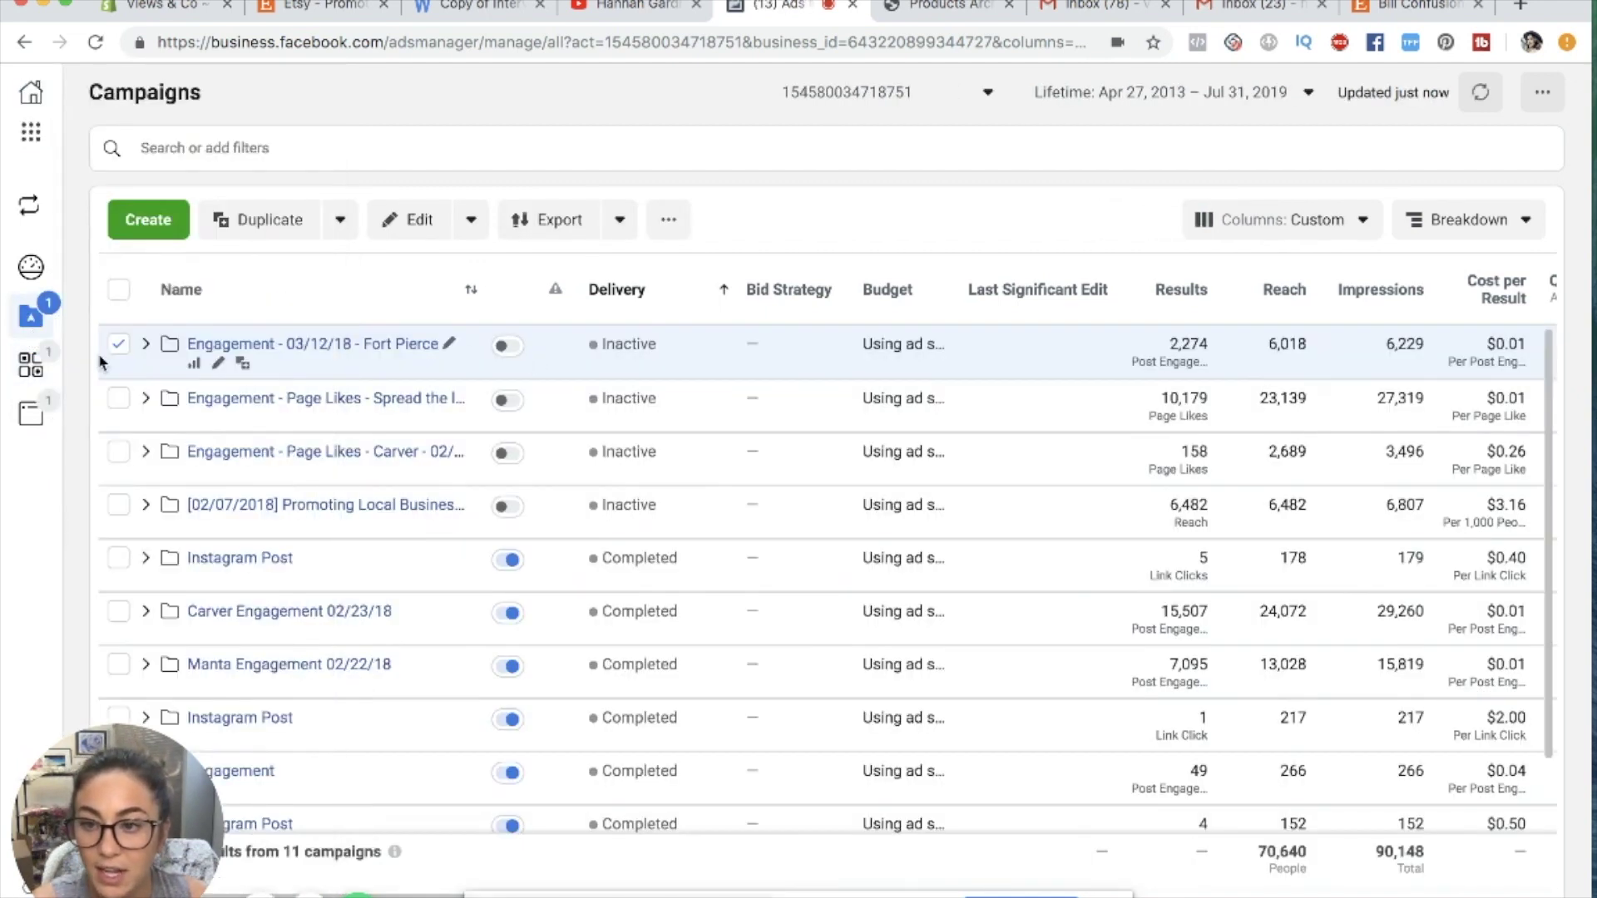
pyautogui.moveTo(104, 345)
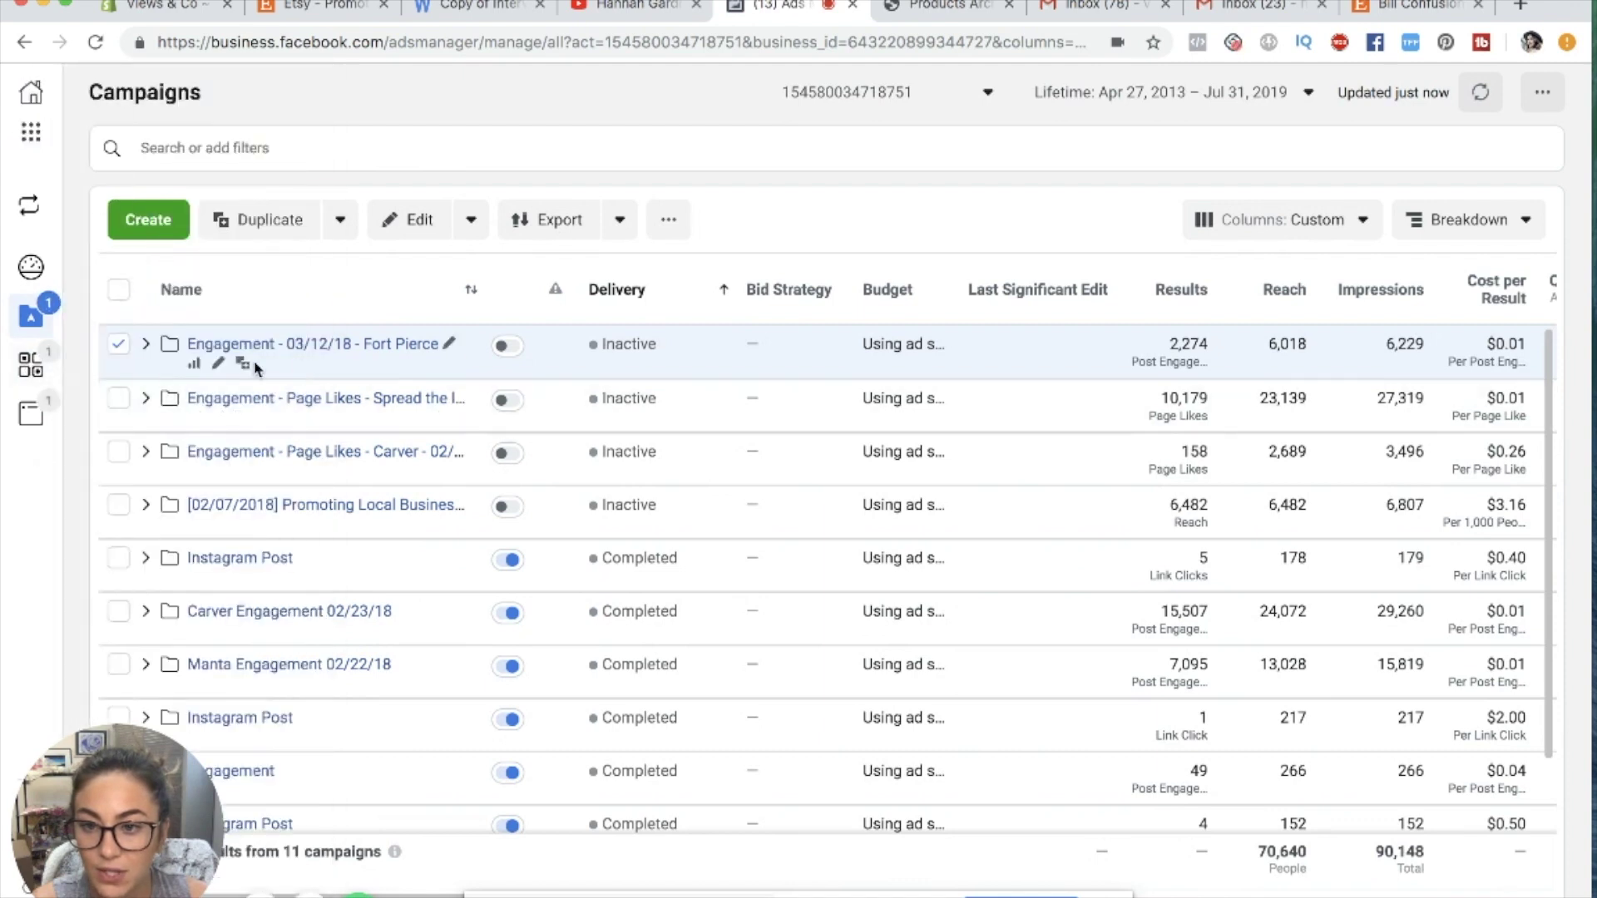
pyautogui.click(118, 398)
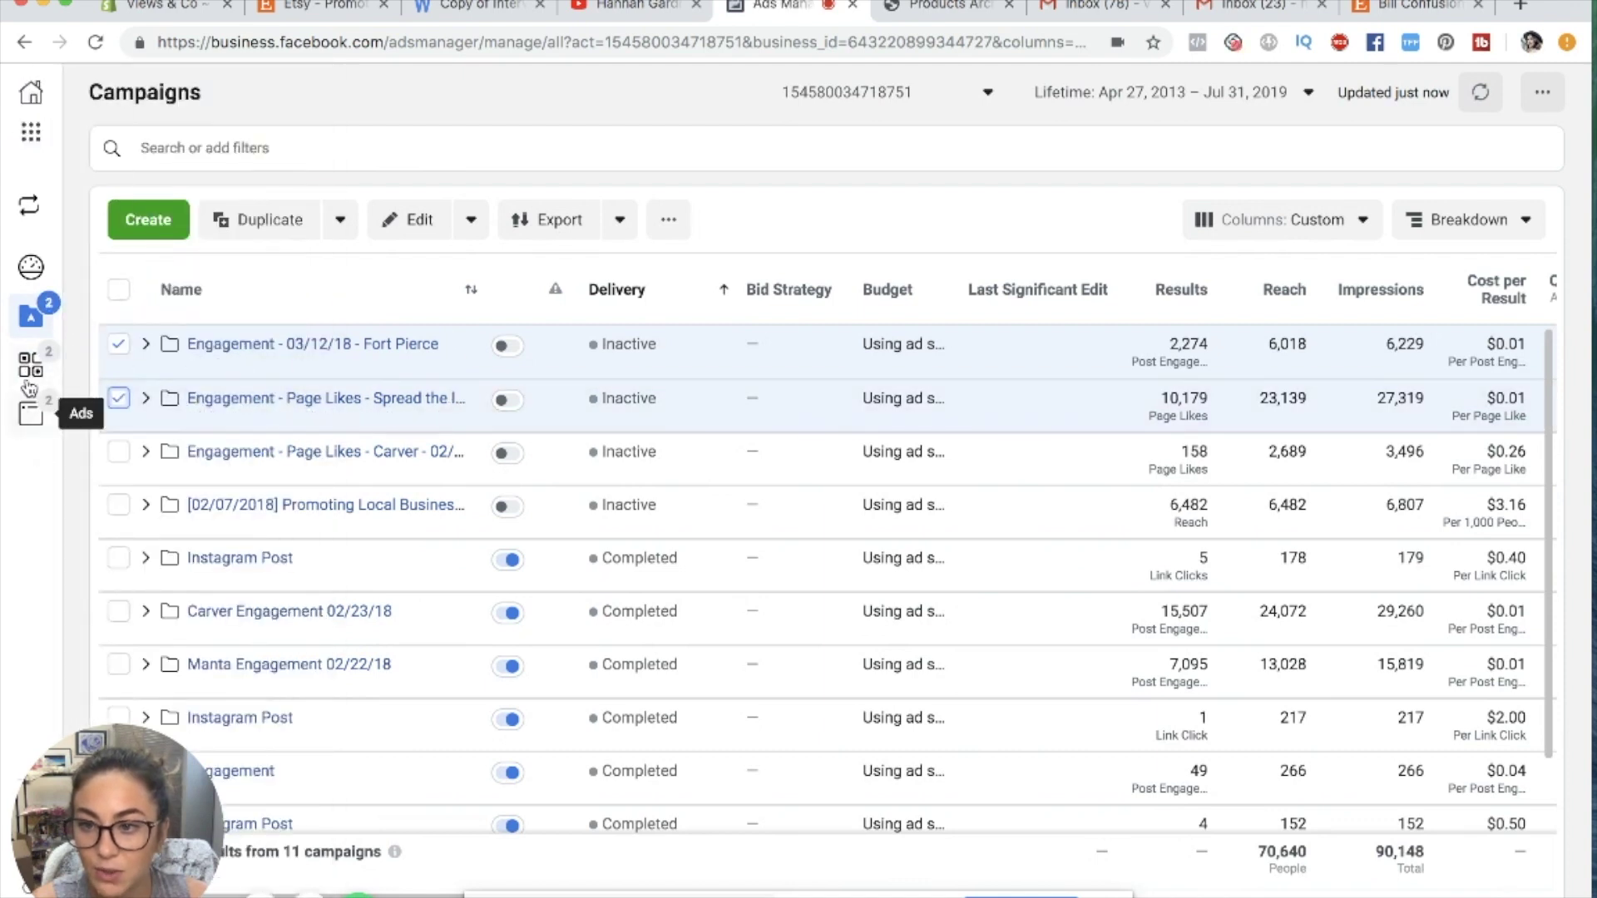
pyautogui.click(119, 401)
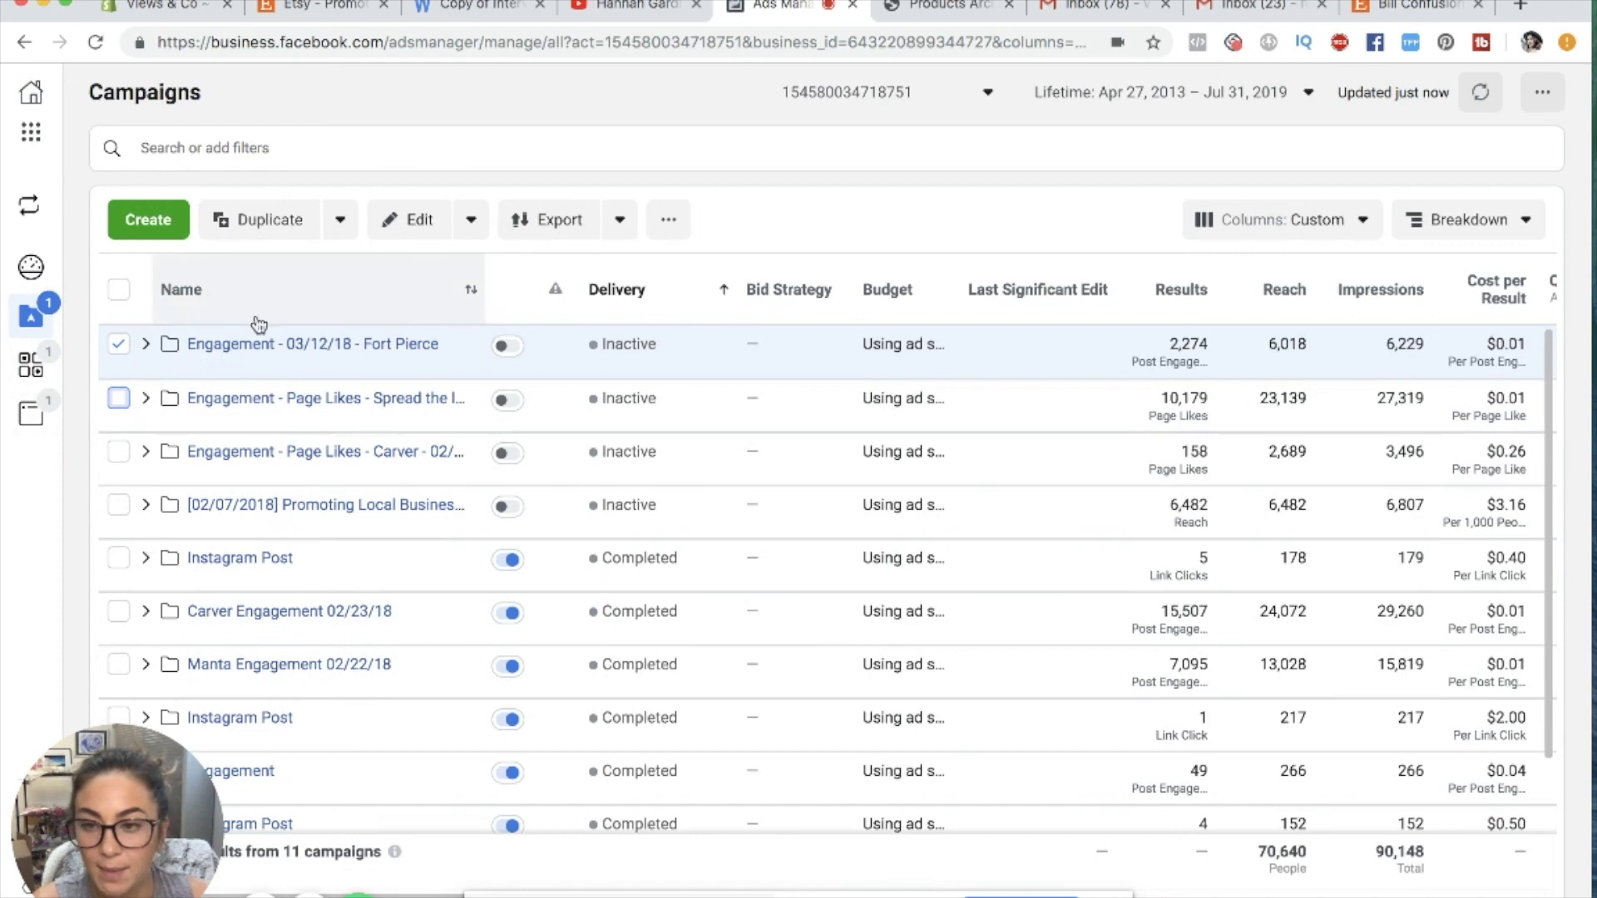
# - Duplicate the US - 18+ ad set of the Fort Pierce campaign once into its original campaign
pyautogui.click(30, 371)
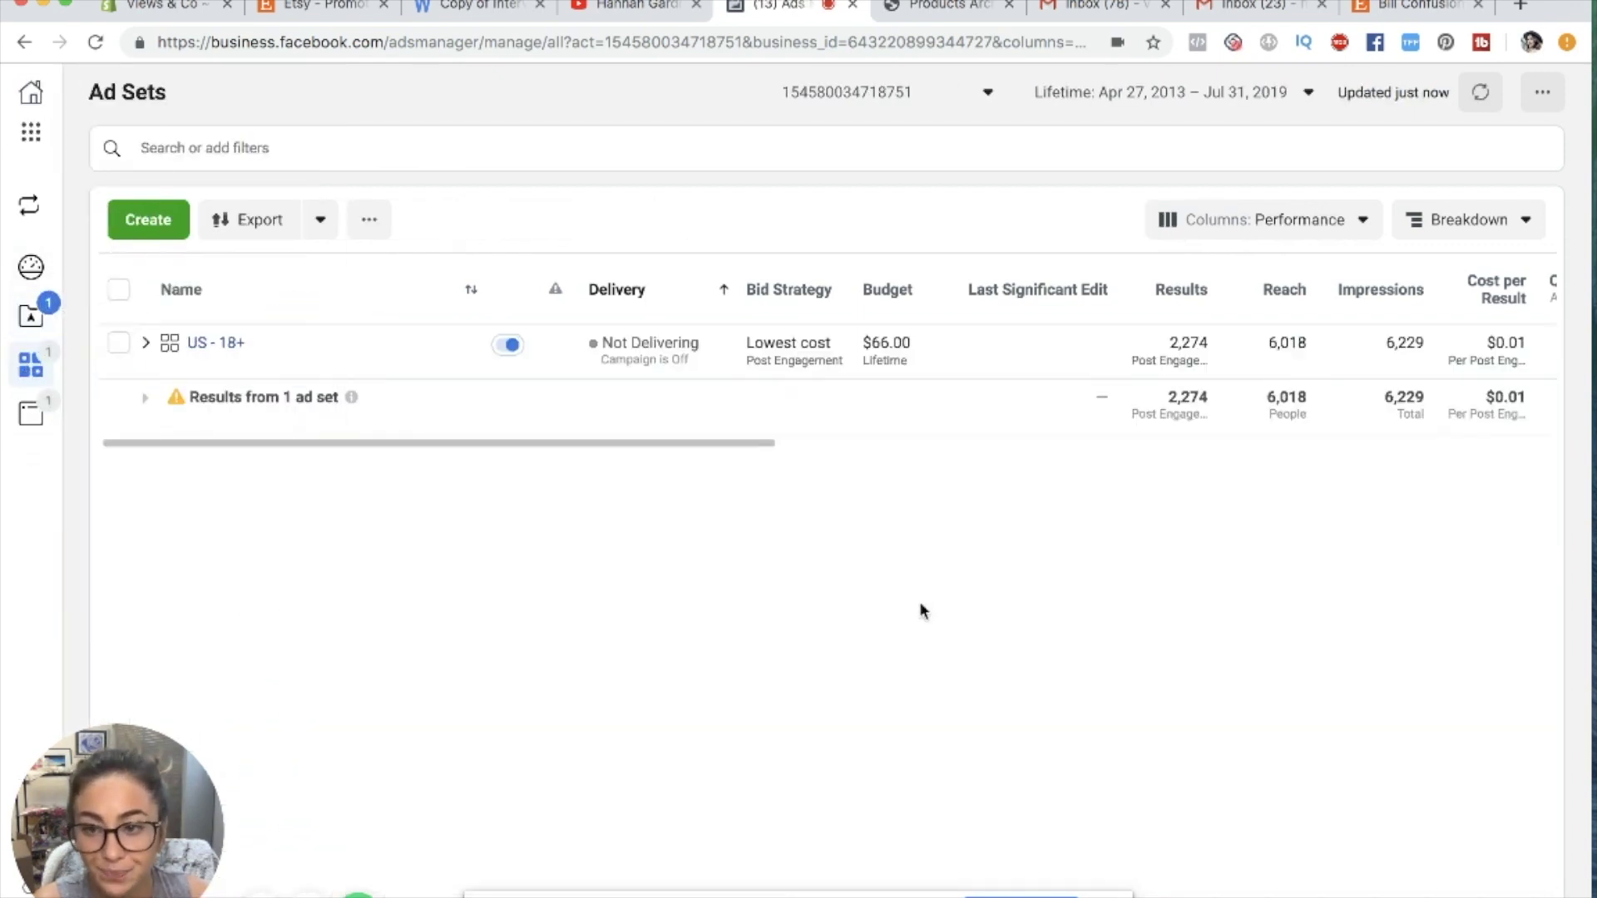
pyautogui.click(119, 344)
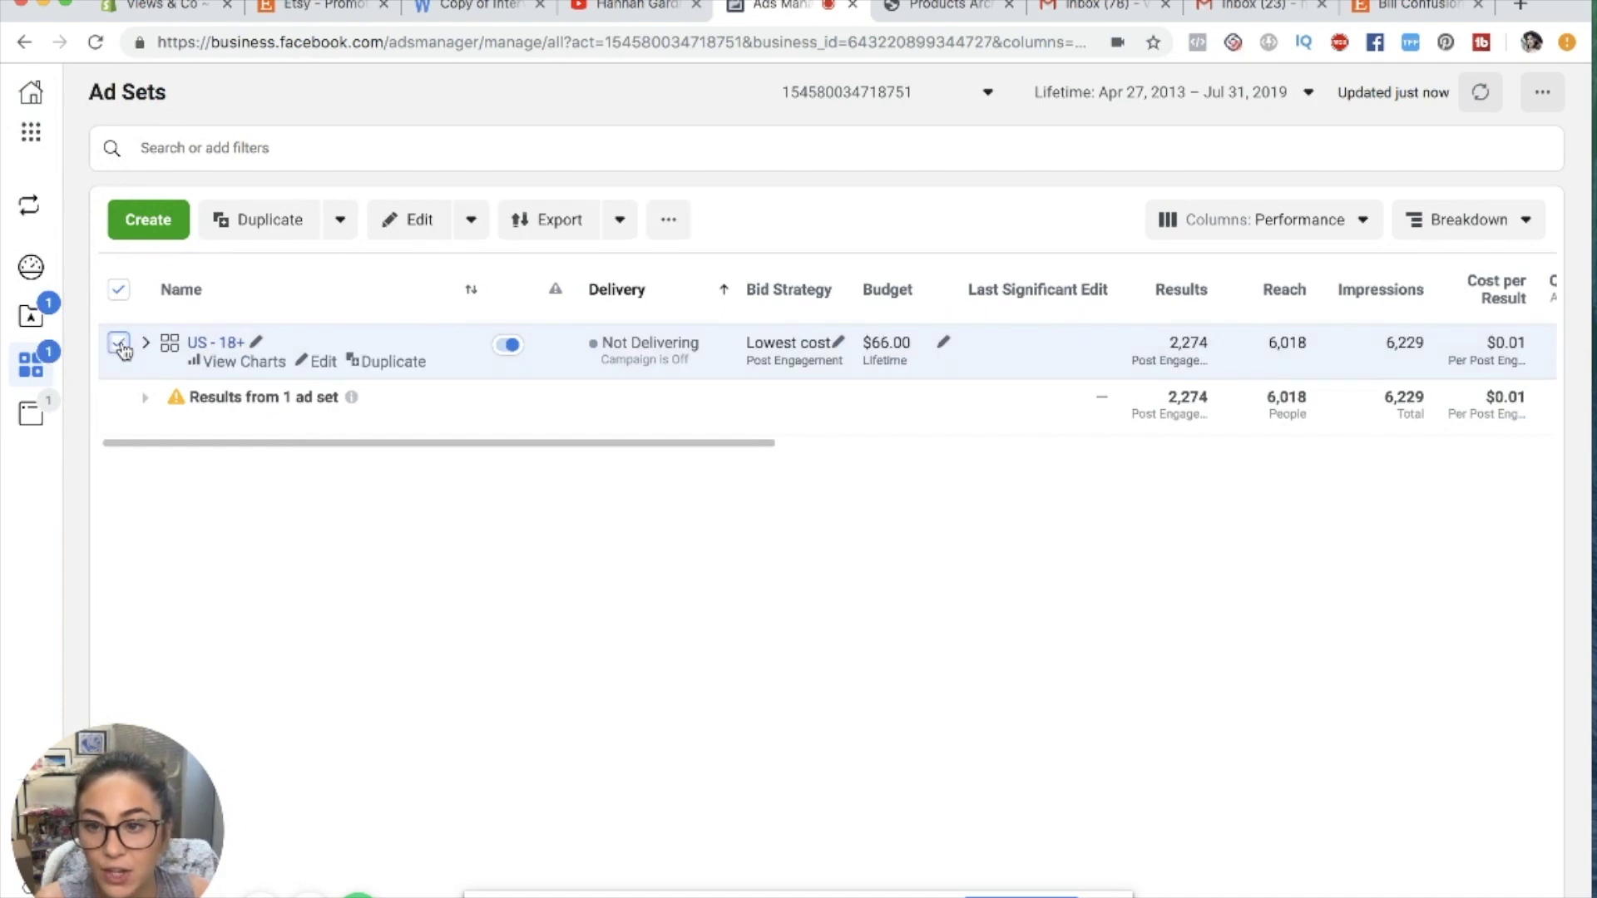
pyautogui.click(268, 221)
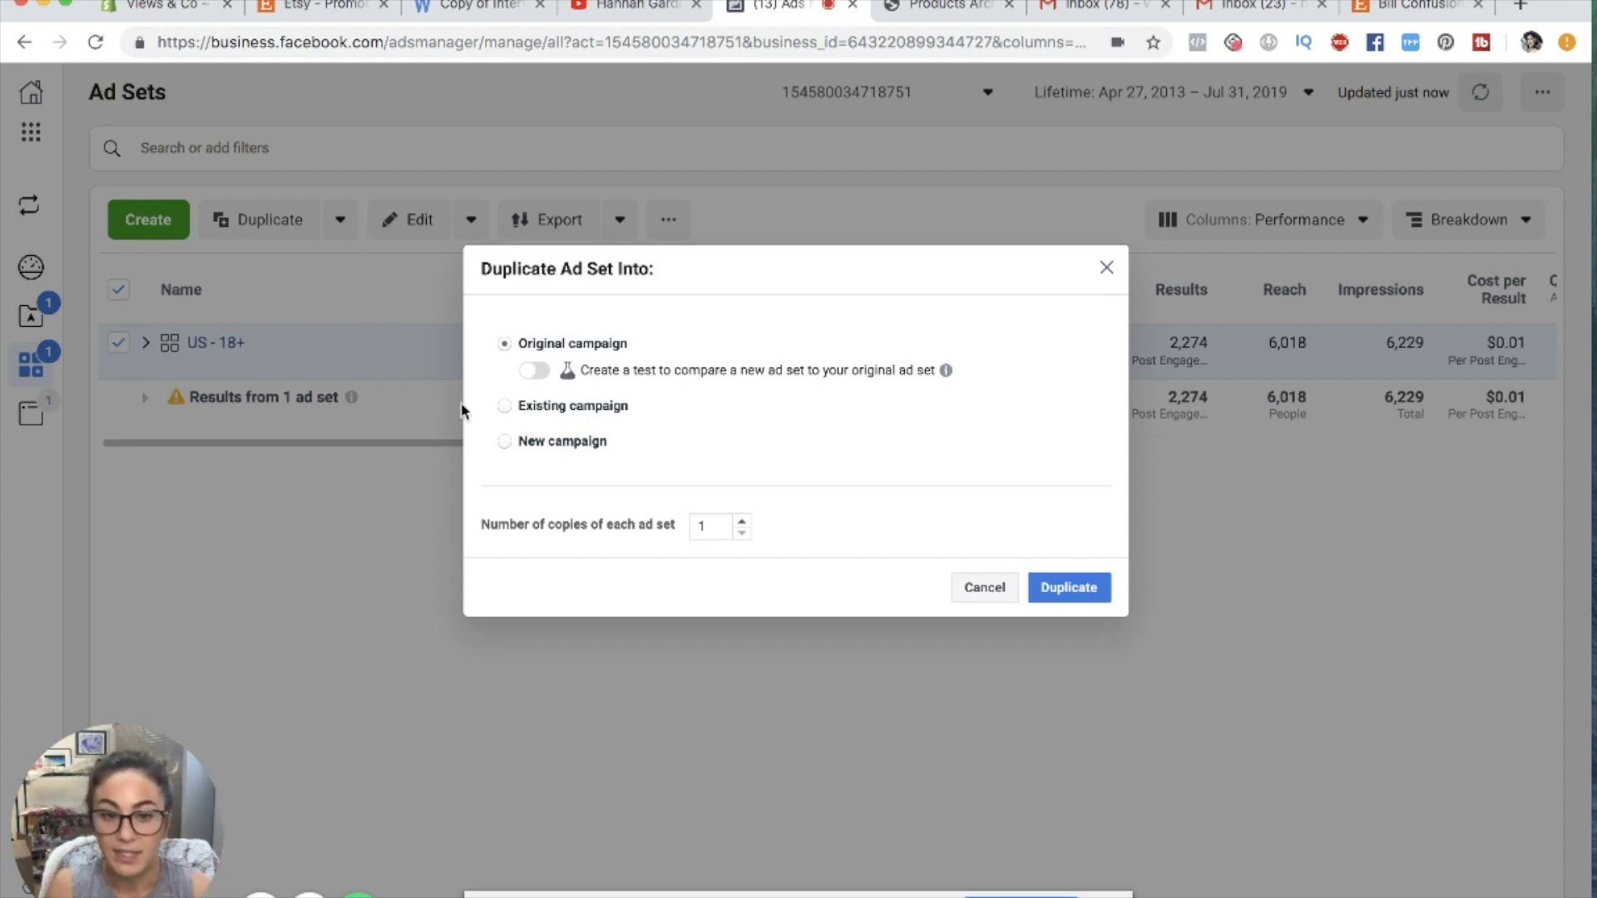
pyautogui.click(1069, 587)
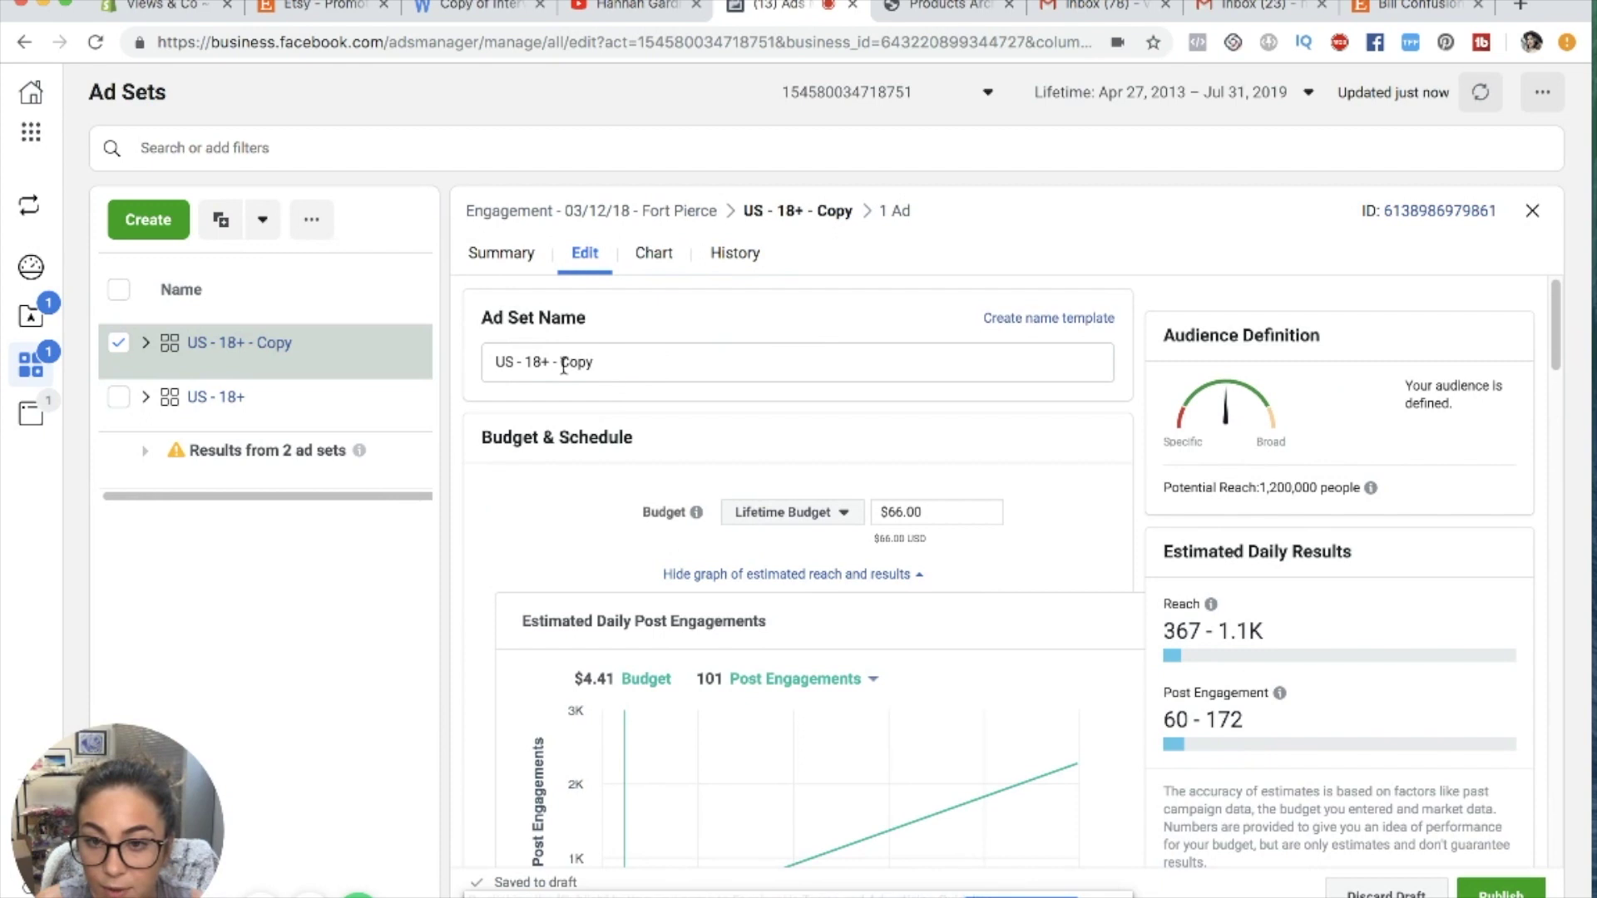
# - Rename the duplicated ad set as US - 18+ - butterflies
pyautogui.tripleClick(627, 367)
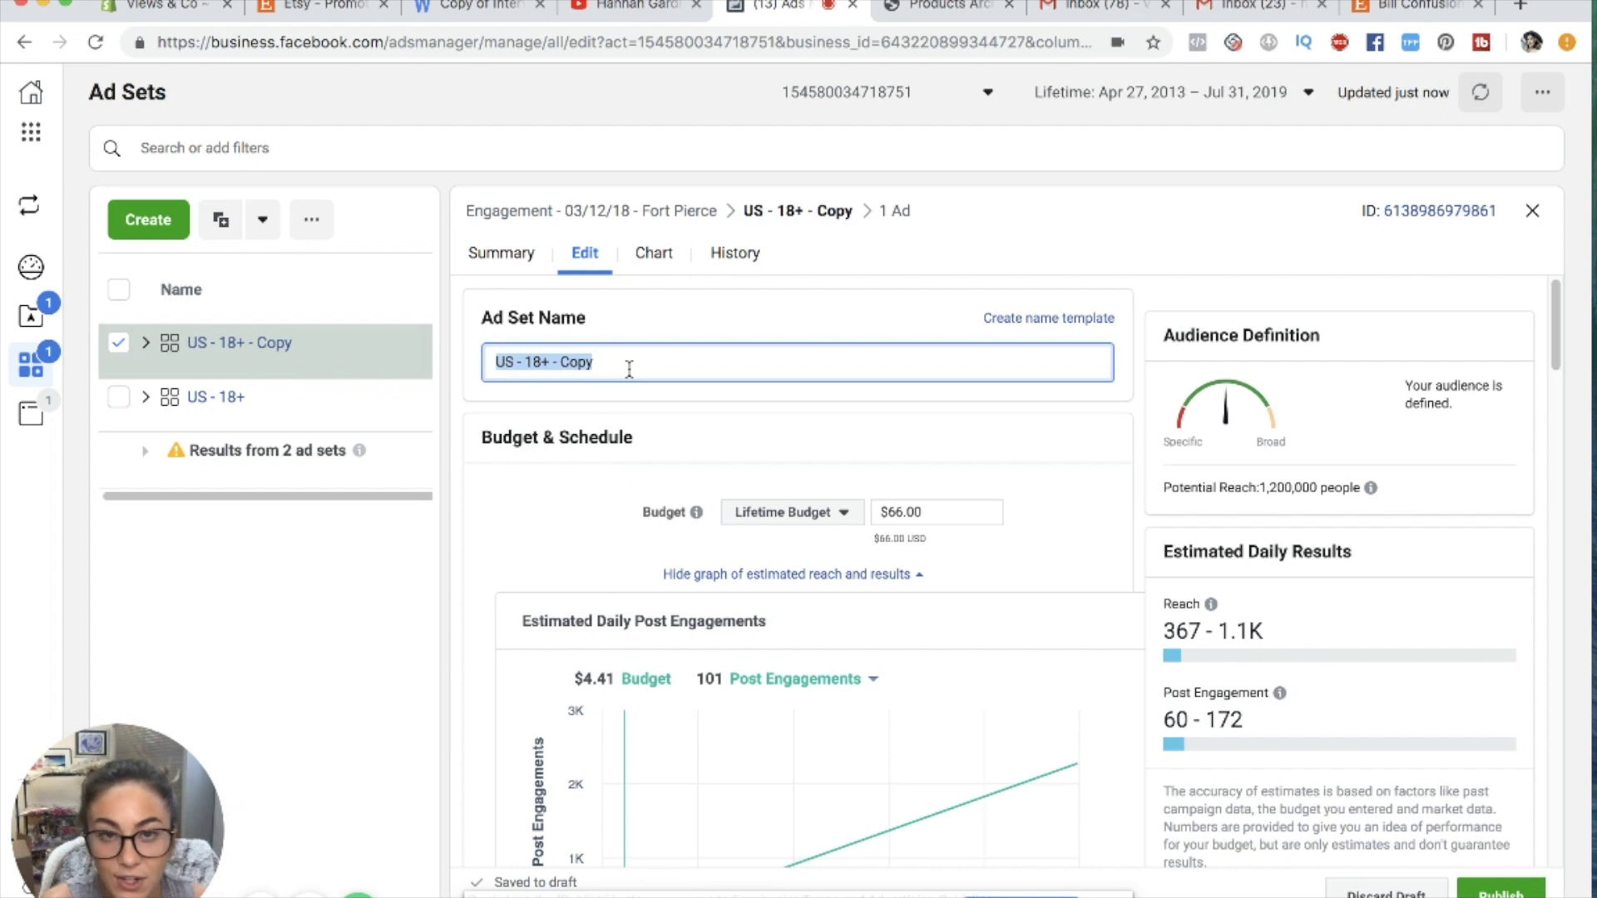
pyautogui.click(629, 368)
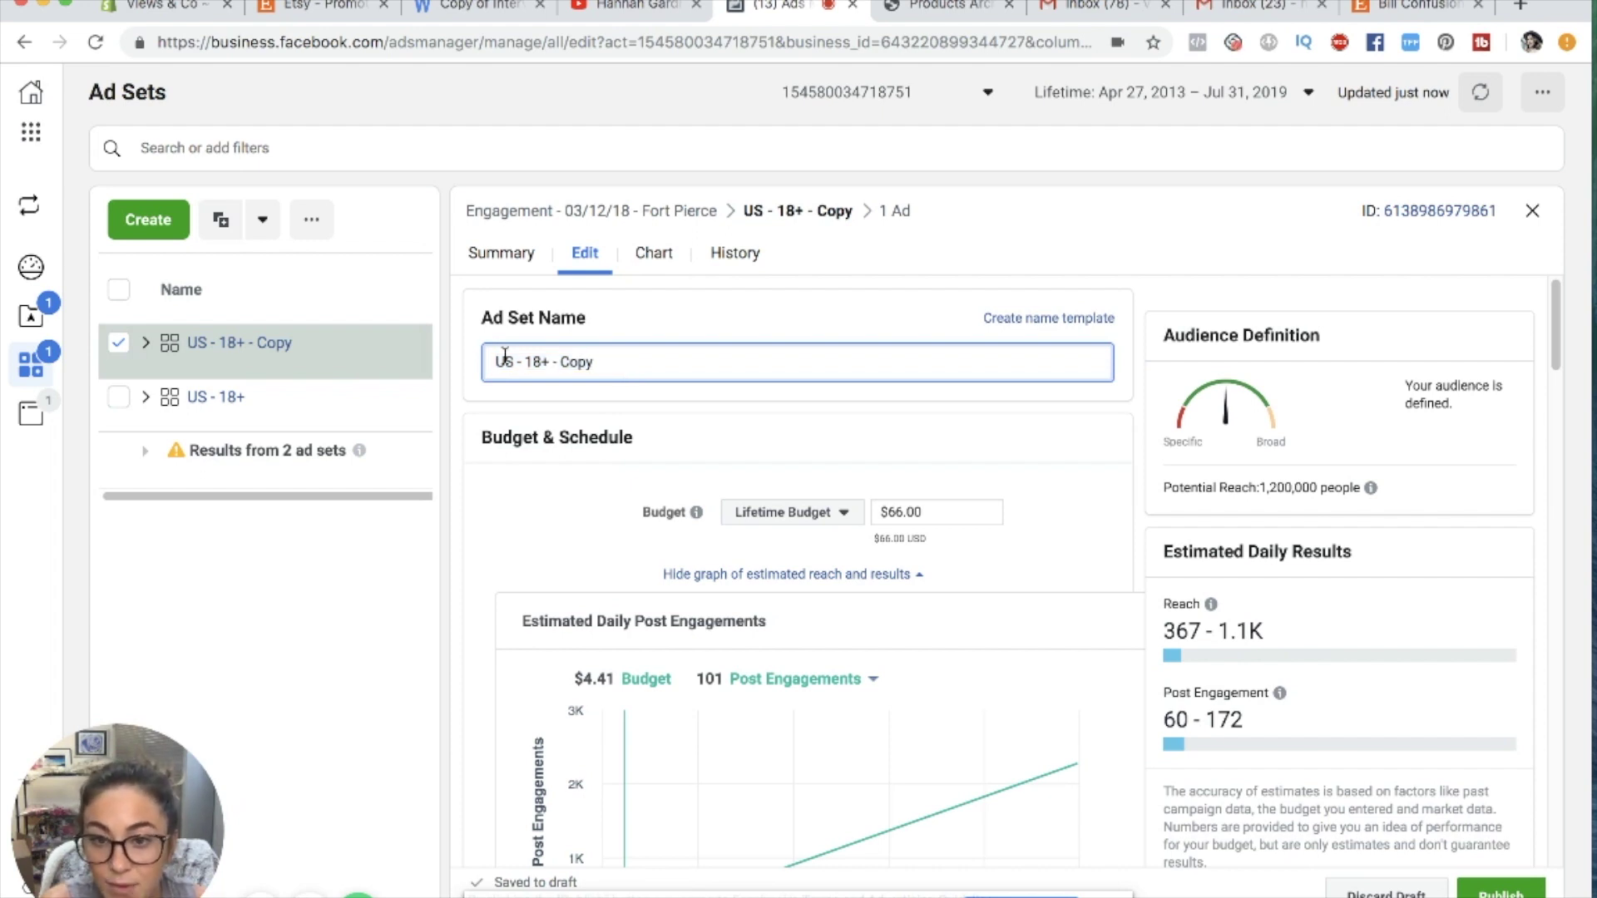
pyautogui.doubleClick(572, 366)
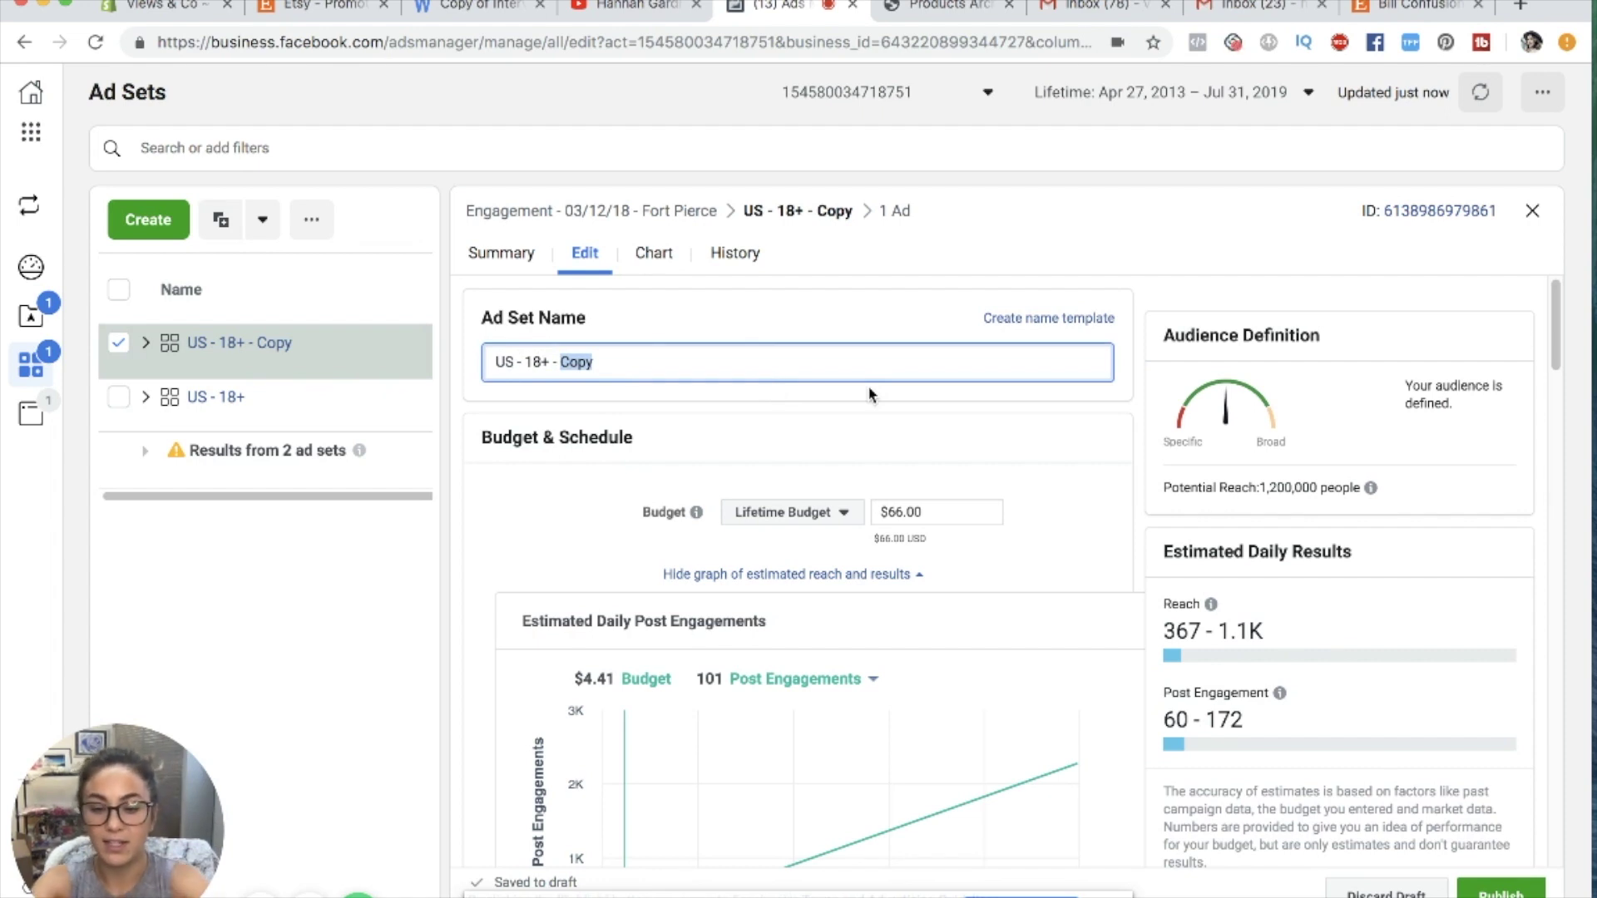
pyautogui.write('butt')
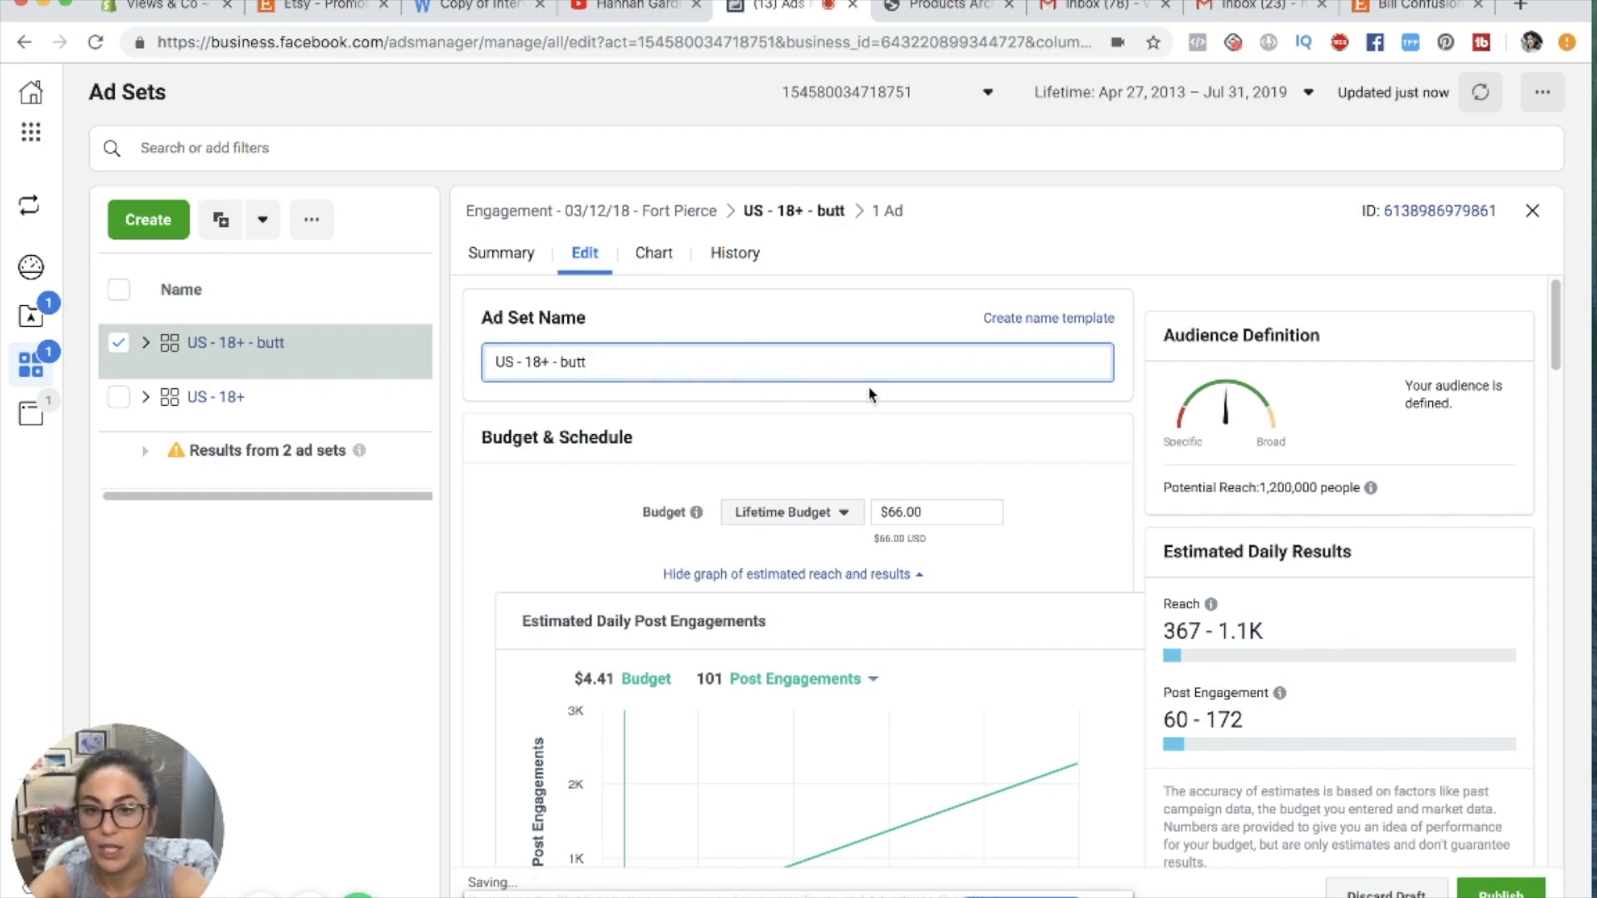
pyautogui.write('erflies')
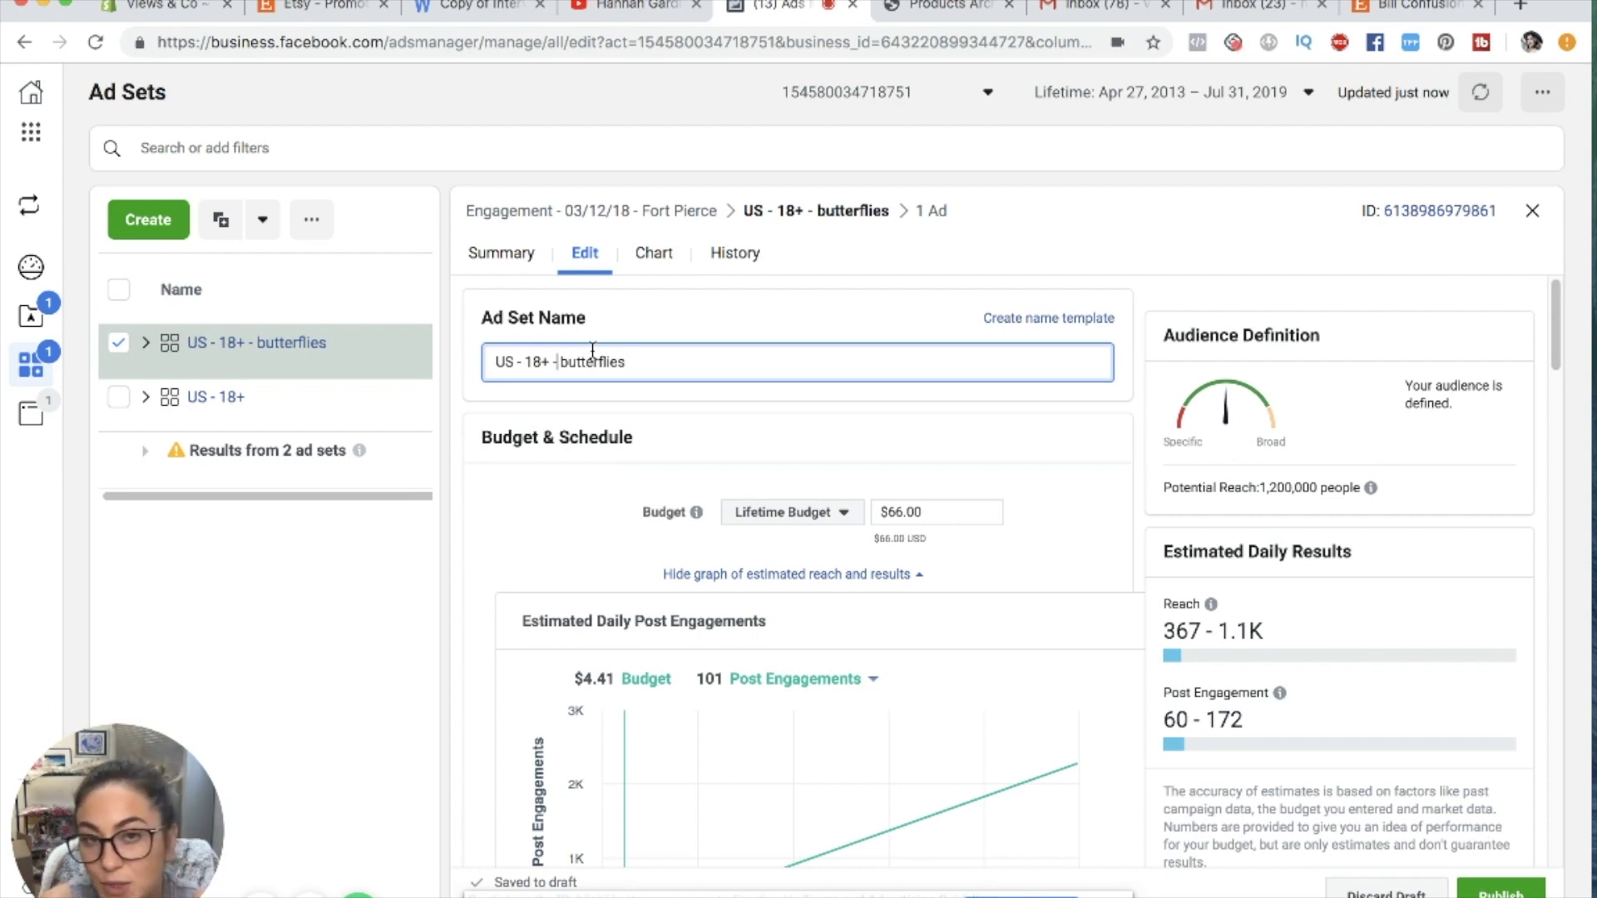
# - Review the US - 18+ - butterflies ad set's budget, schedule and saved audience details
pyautogui.scroll(-3, 1136, 598)
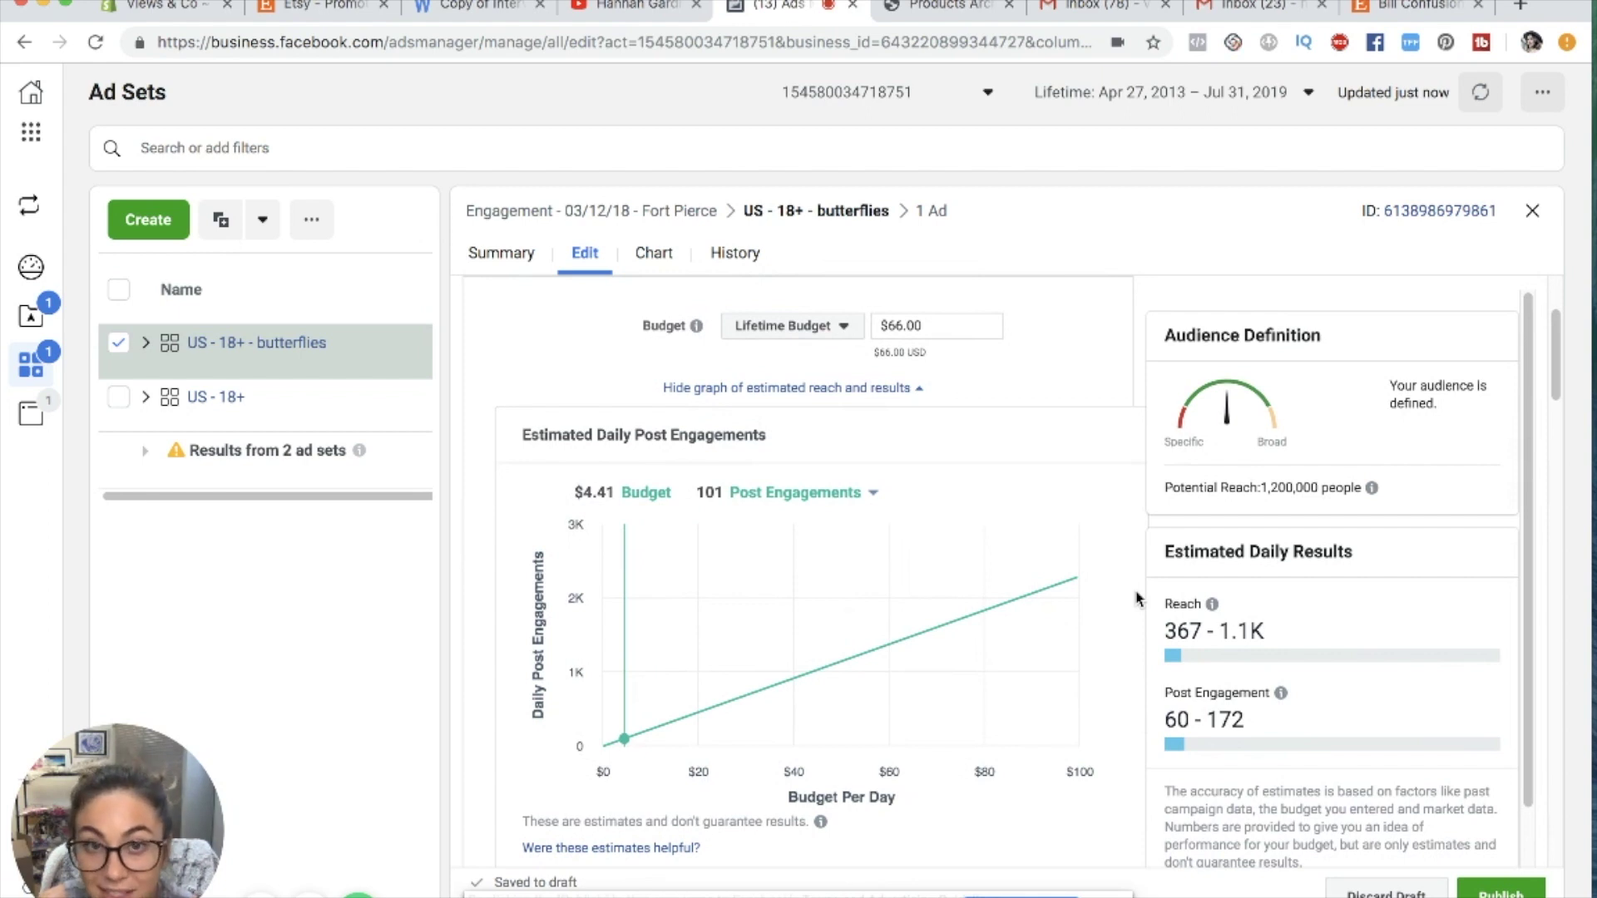
pyautogui.scroll(-15, 1136, 598)
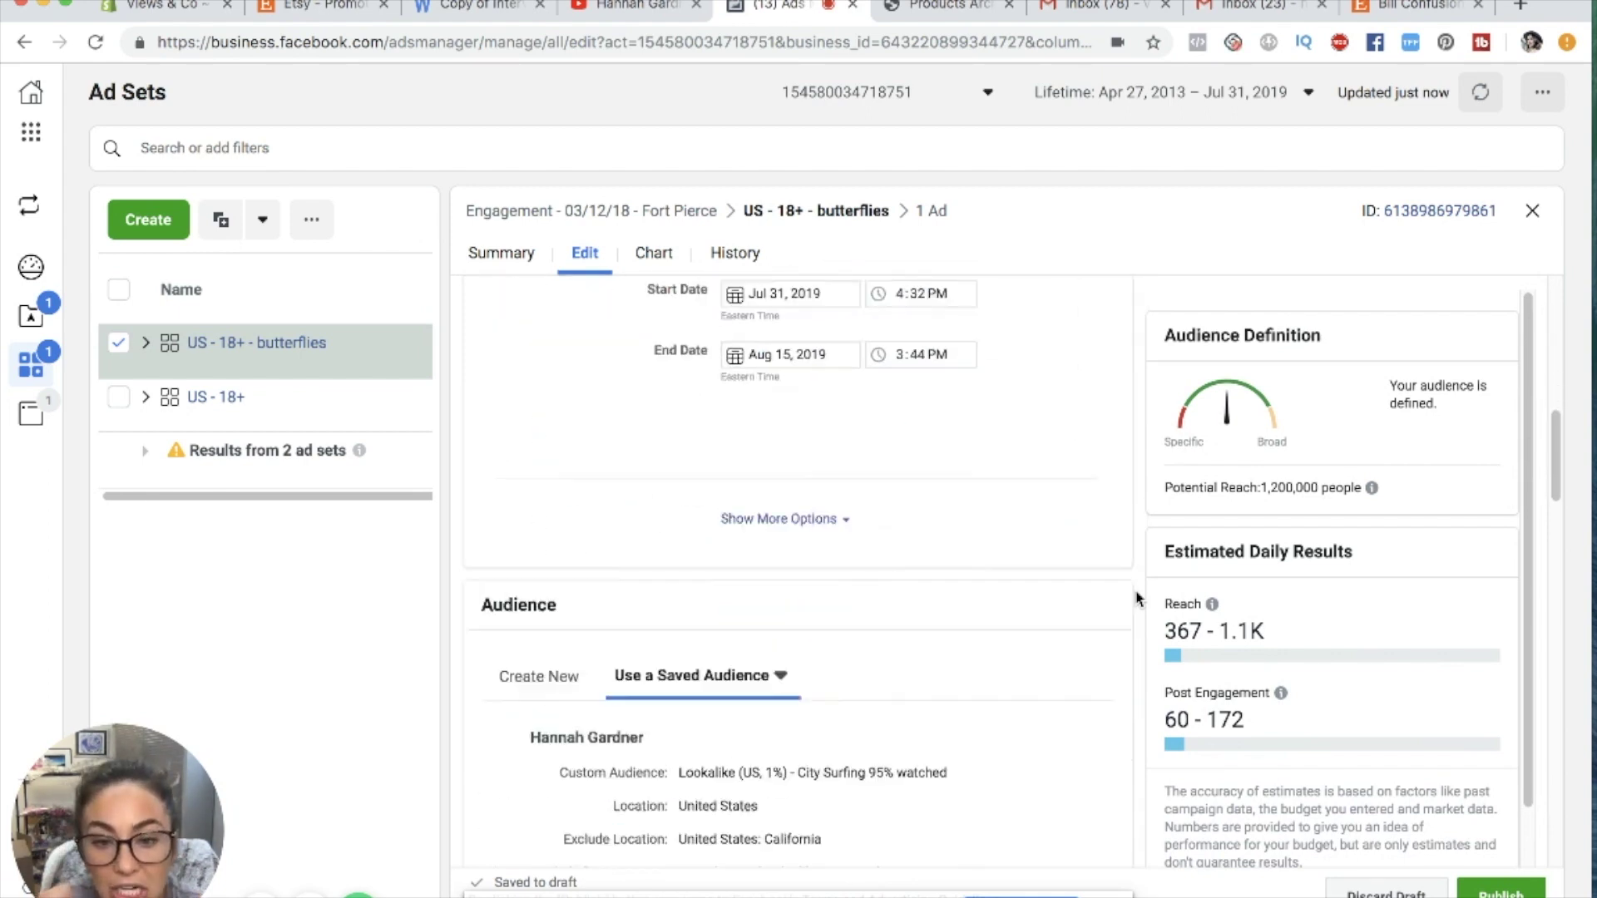
pyautogui.scroll(5, 1136, 598)
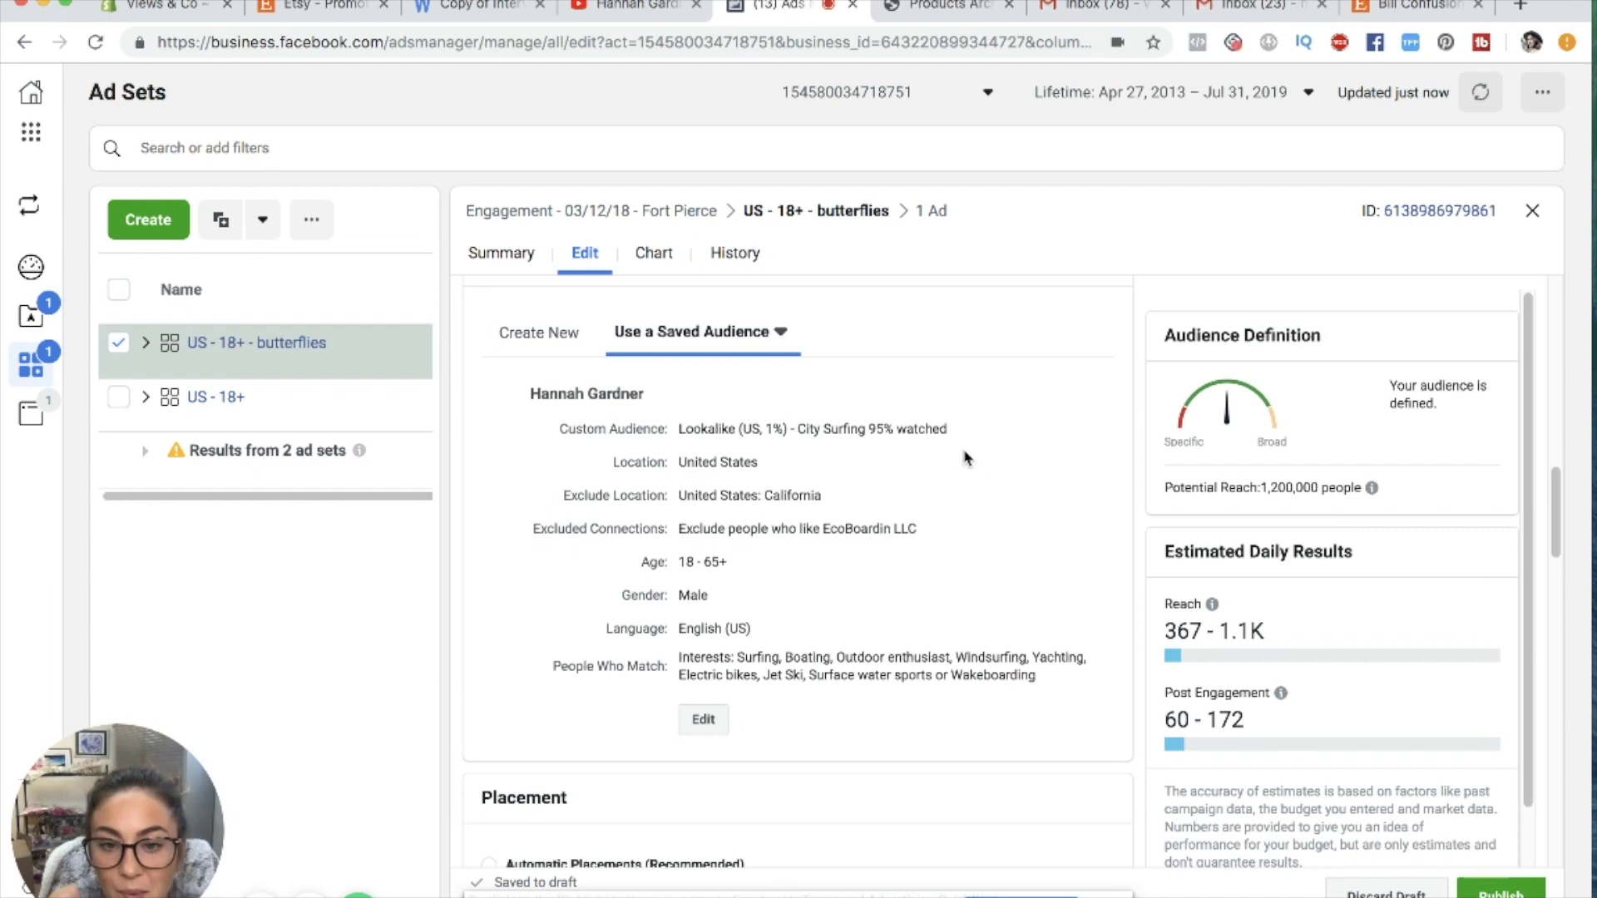
pyautogui.click(703, 717)
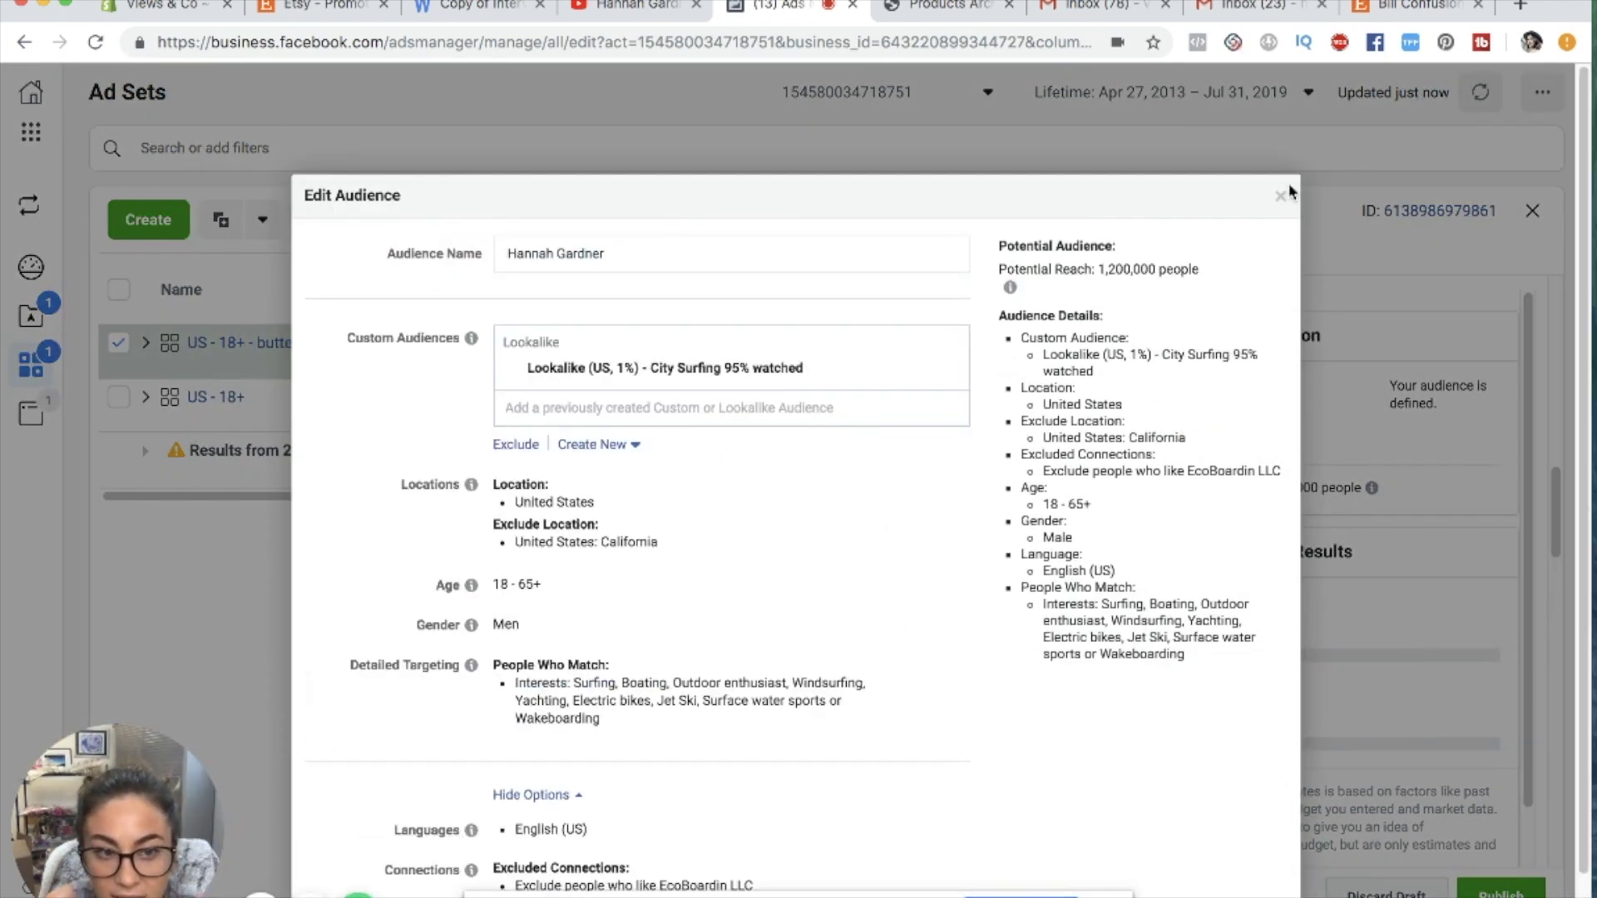
pyautogui.click(1281, 197)
# - Replace the saved audience with a new one that targets the interest Butterfly Lovers
pyautogui.click(559, 342)
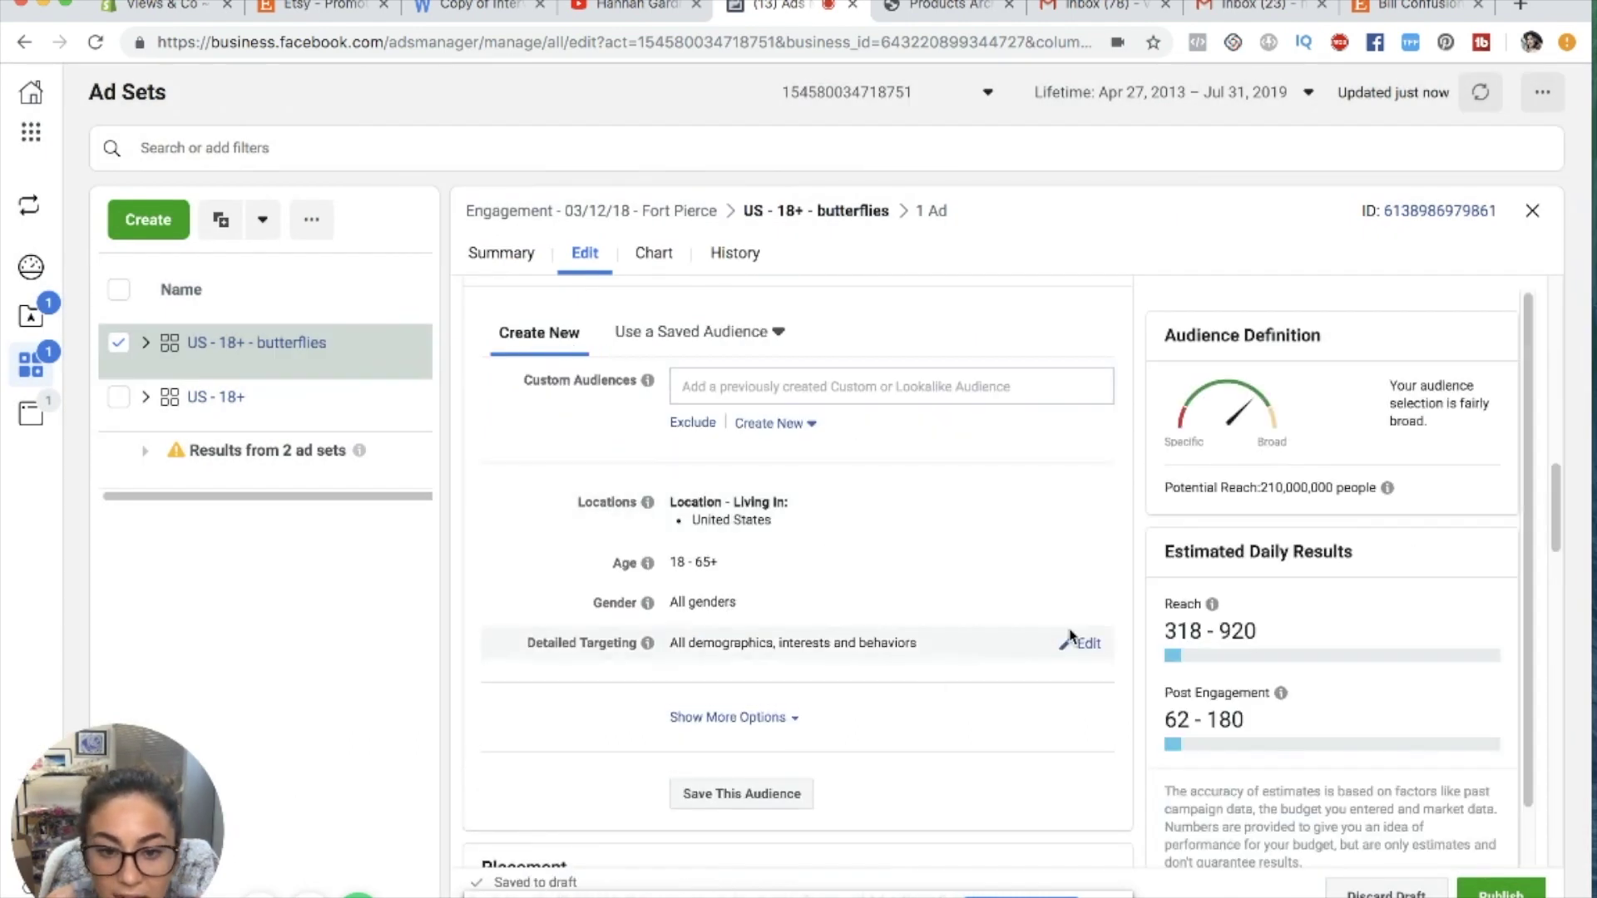
pyautogui.click(1088, 645)
pyautogui.scroll(-3, 987, 717)
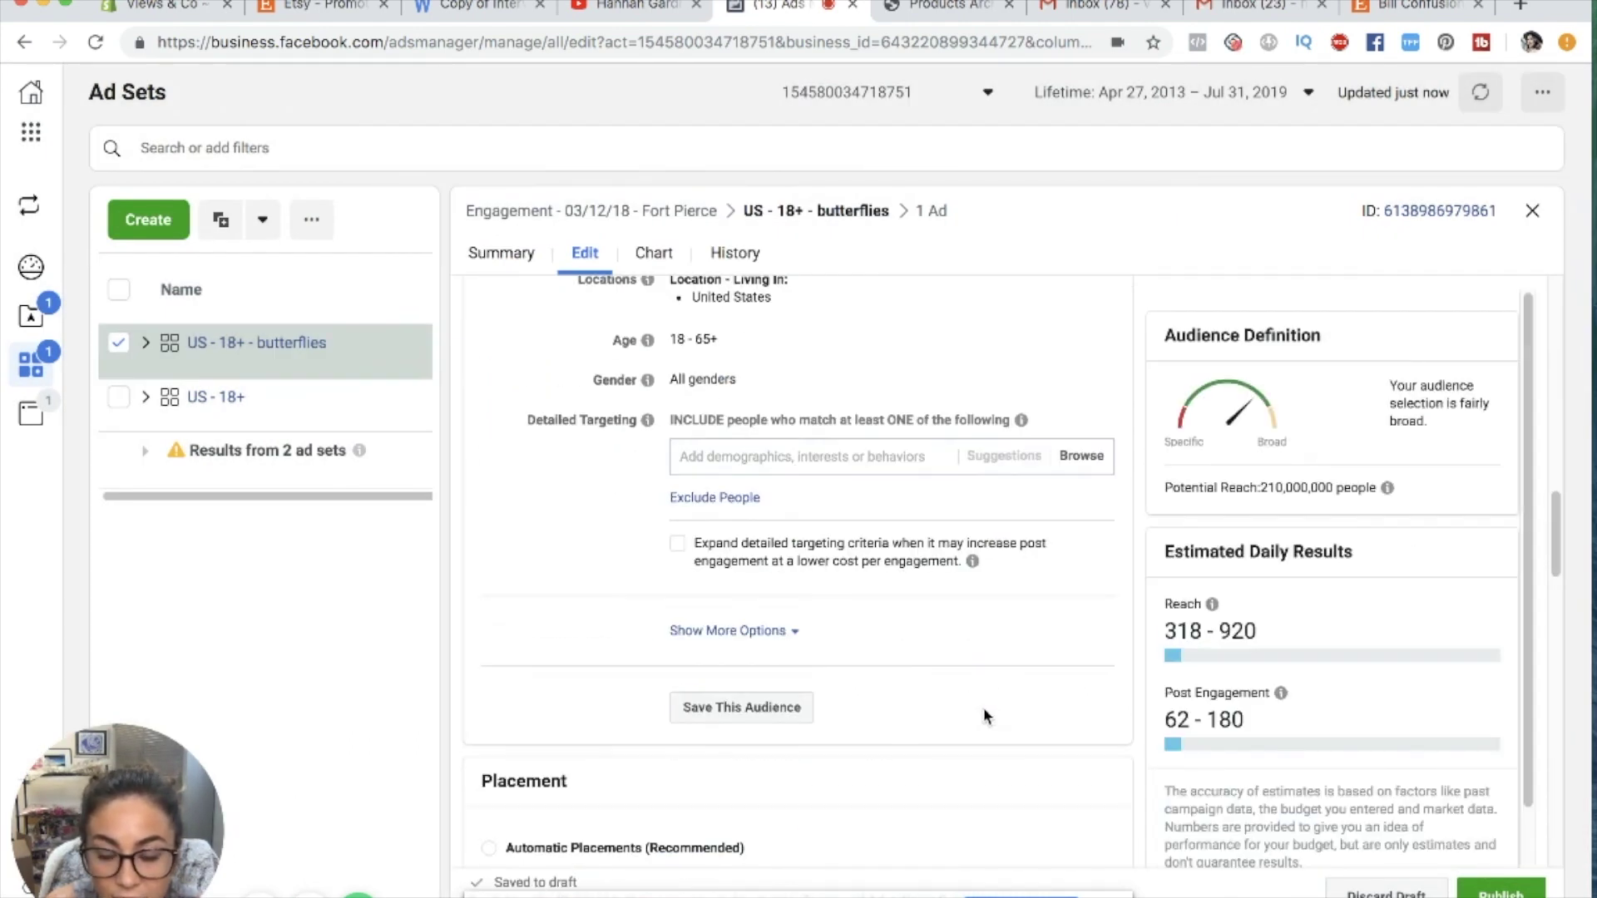
pyautogui.click(799, 456)
pyautogui.write('butterflies')
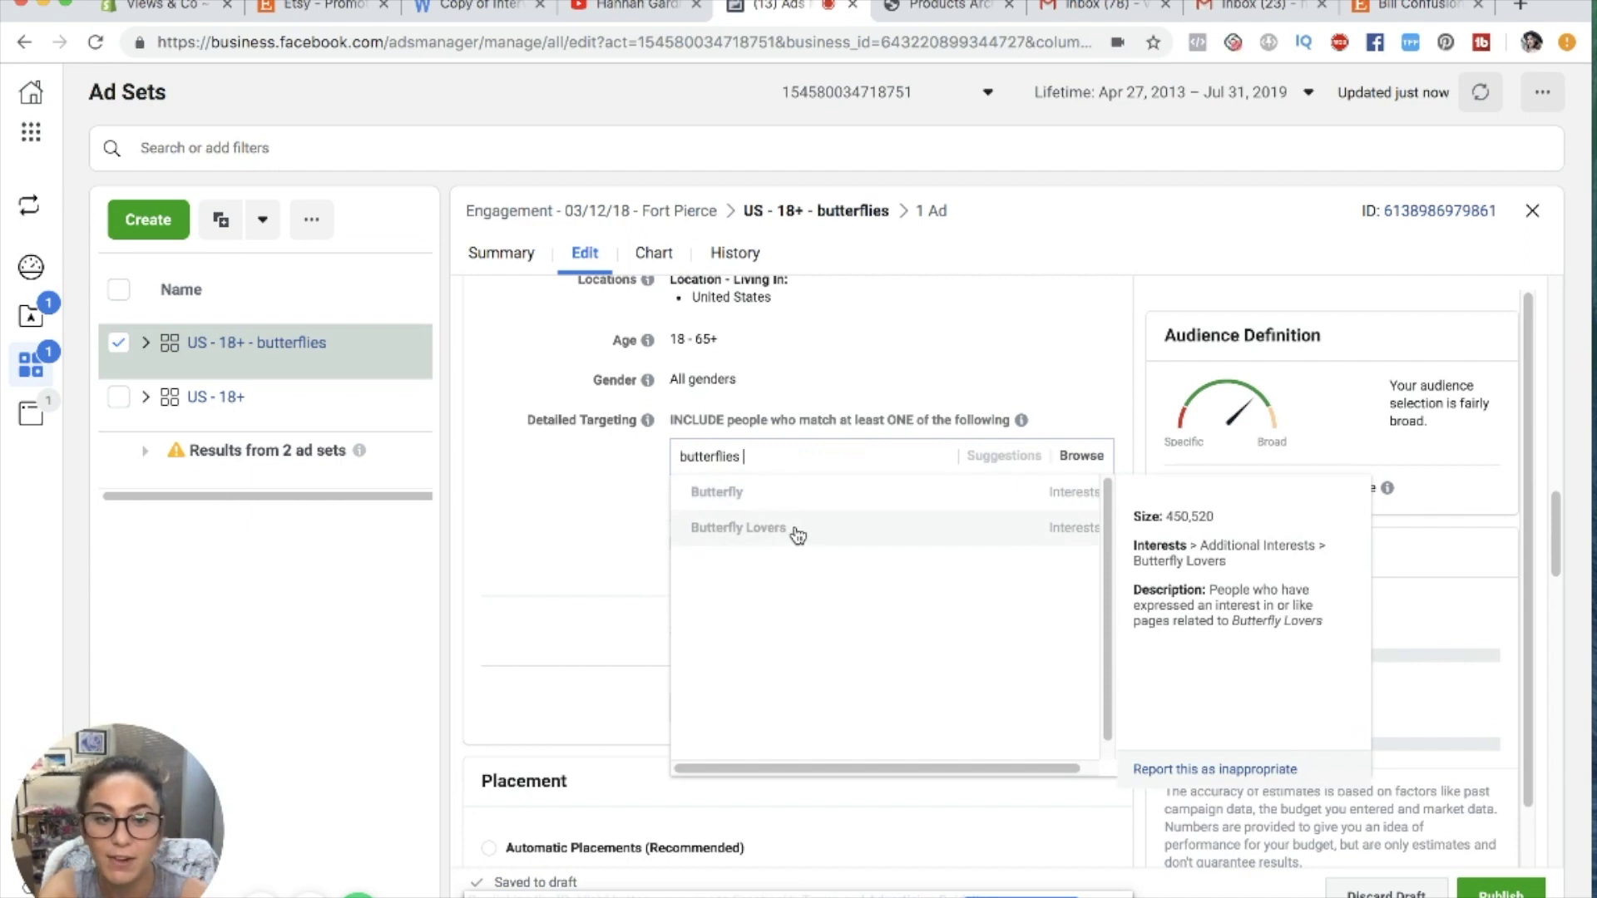
pyautogui.click(795, 531)
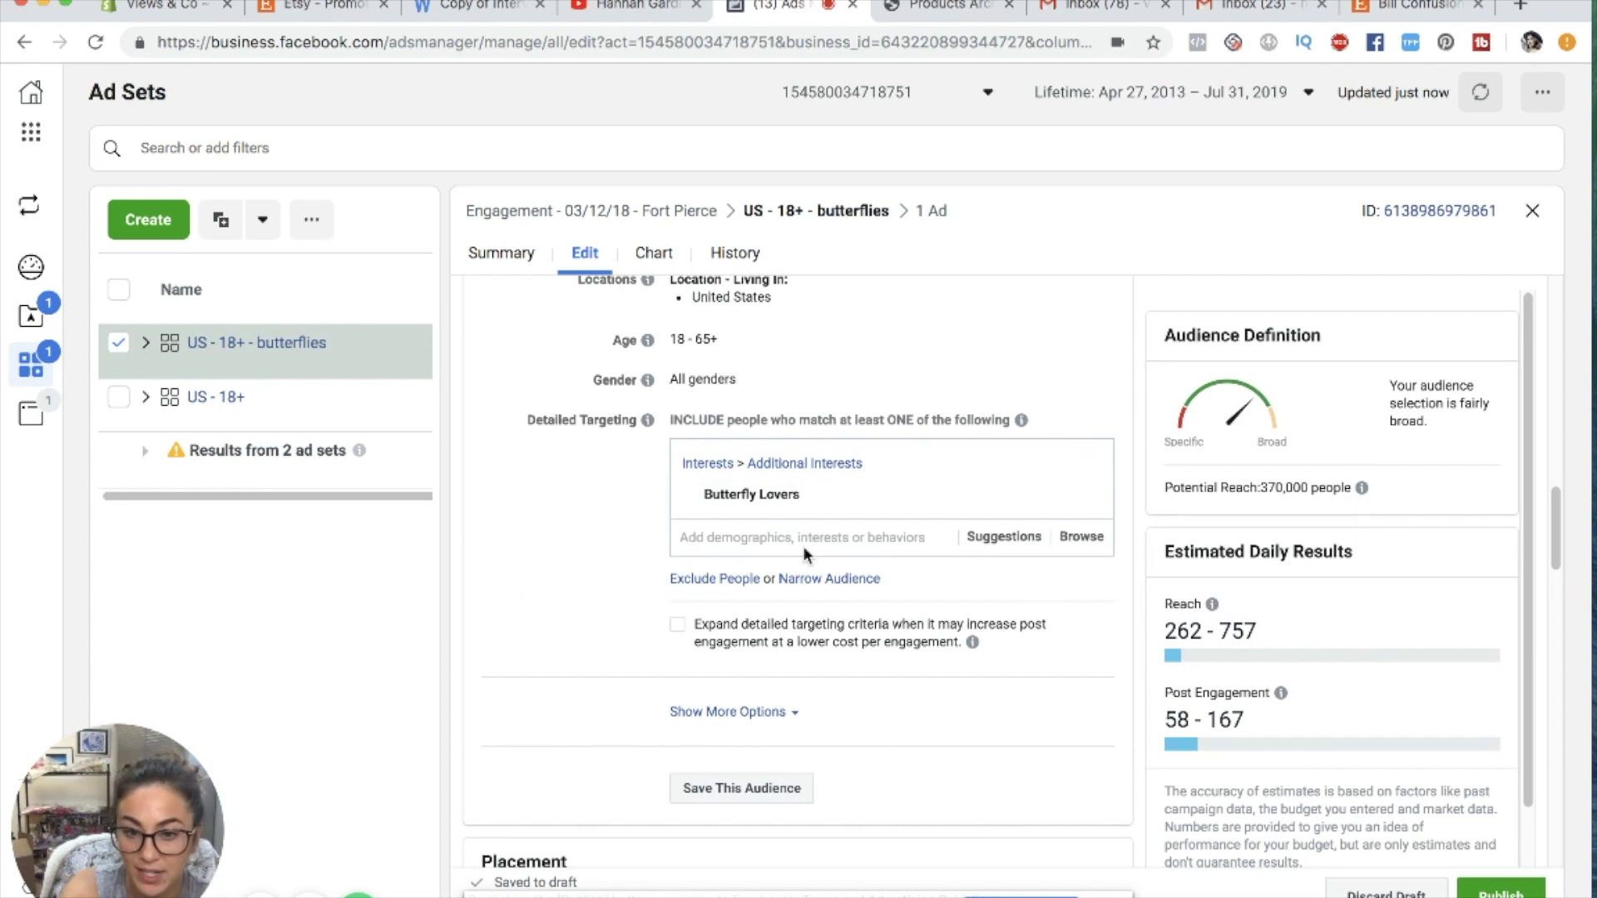
# - Review the placement settings of the butterflies ad set, including the feed and story placements
pyautogui.scroll(-6, 654, 623)
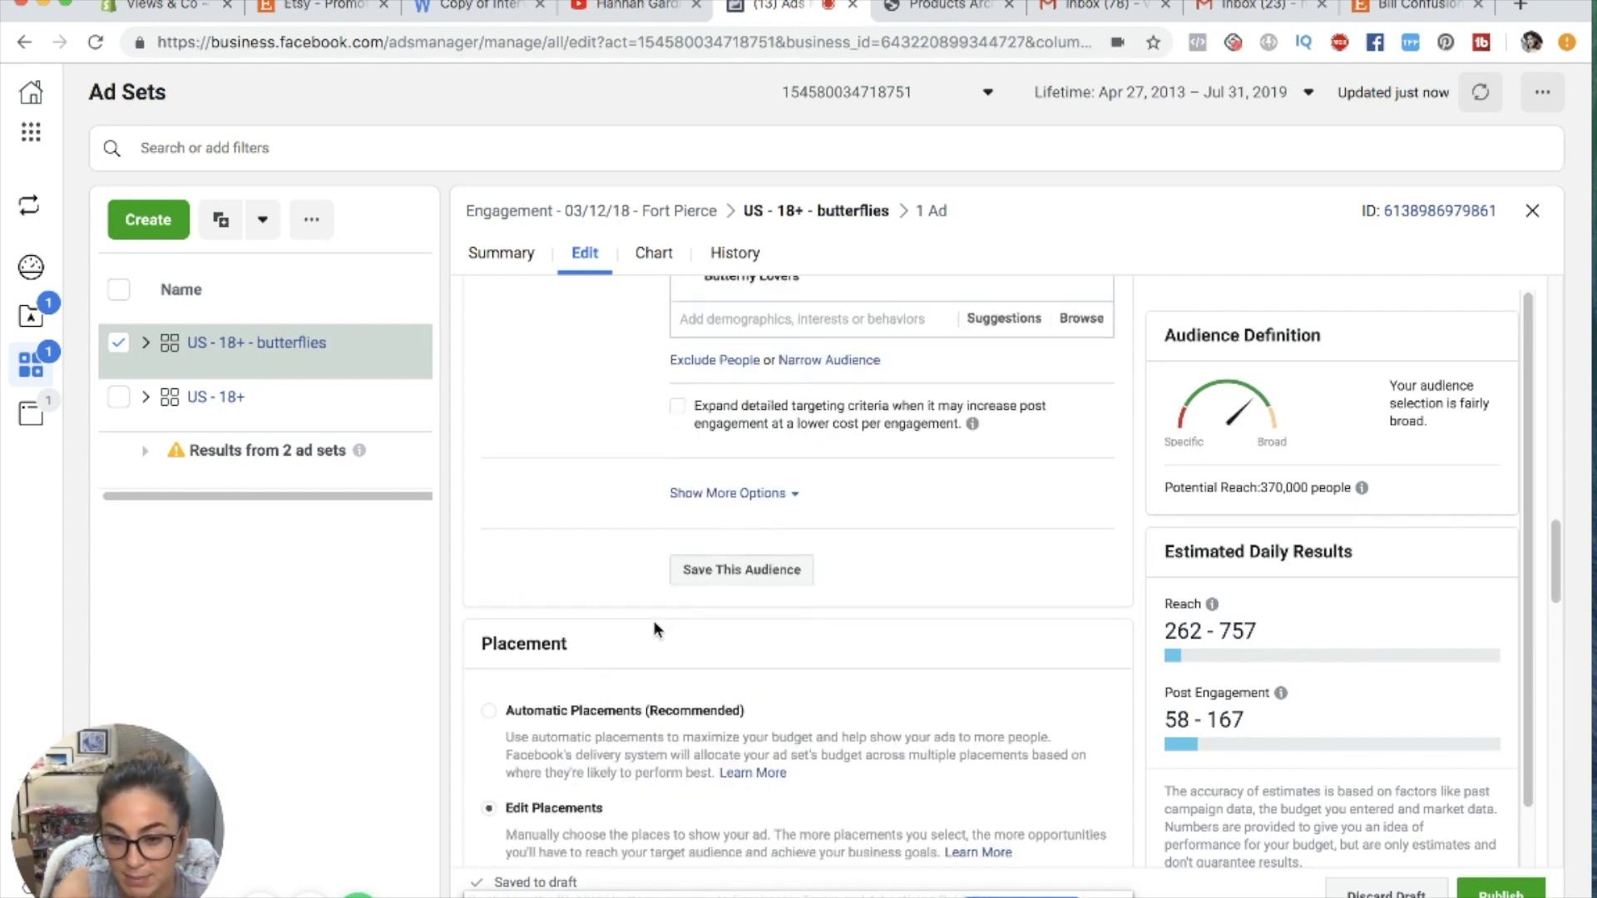
pyautogui.scroll(-4, 653, 624)
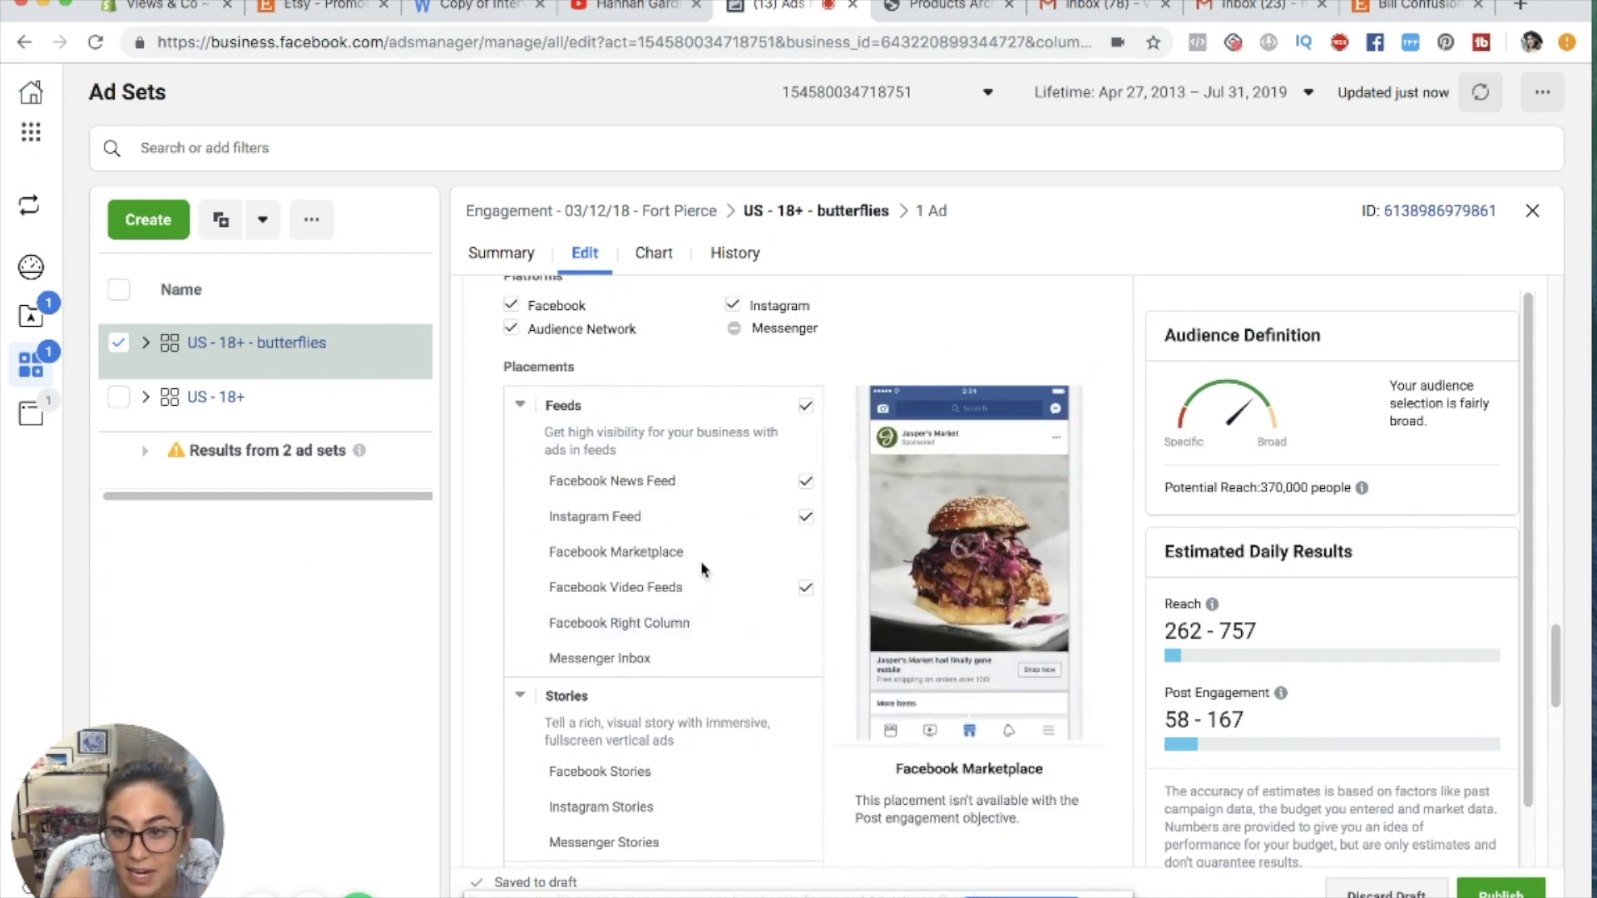
pyautogui.scroll(-10, 666, 637)
pyautogui.scroll(10, 665, 639)
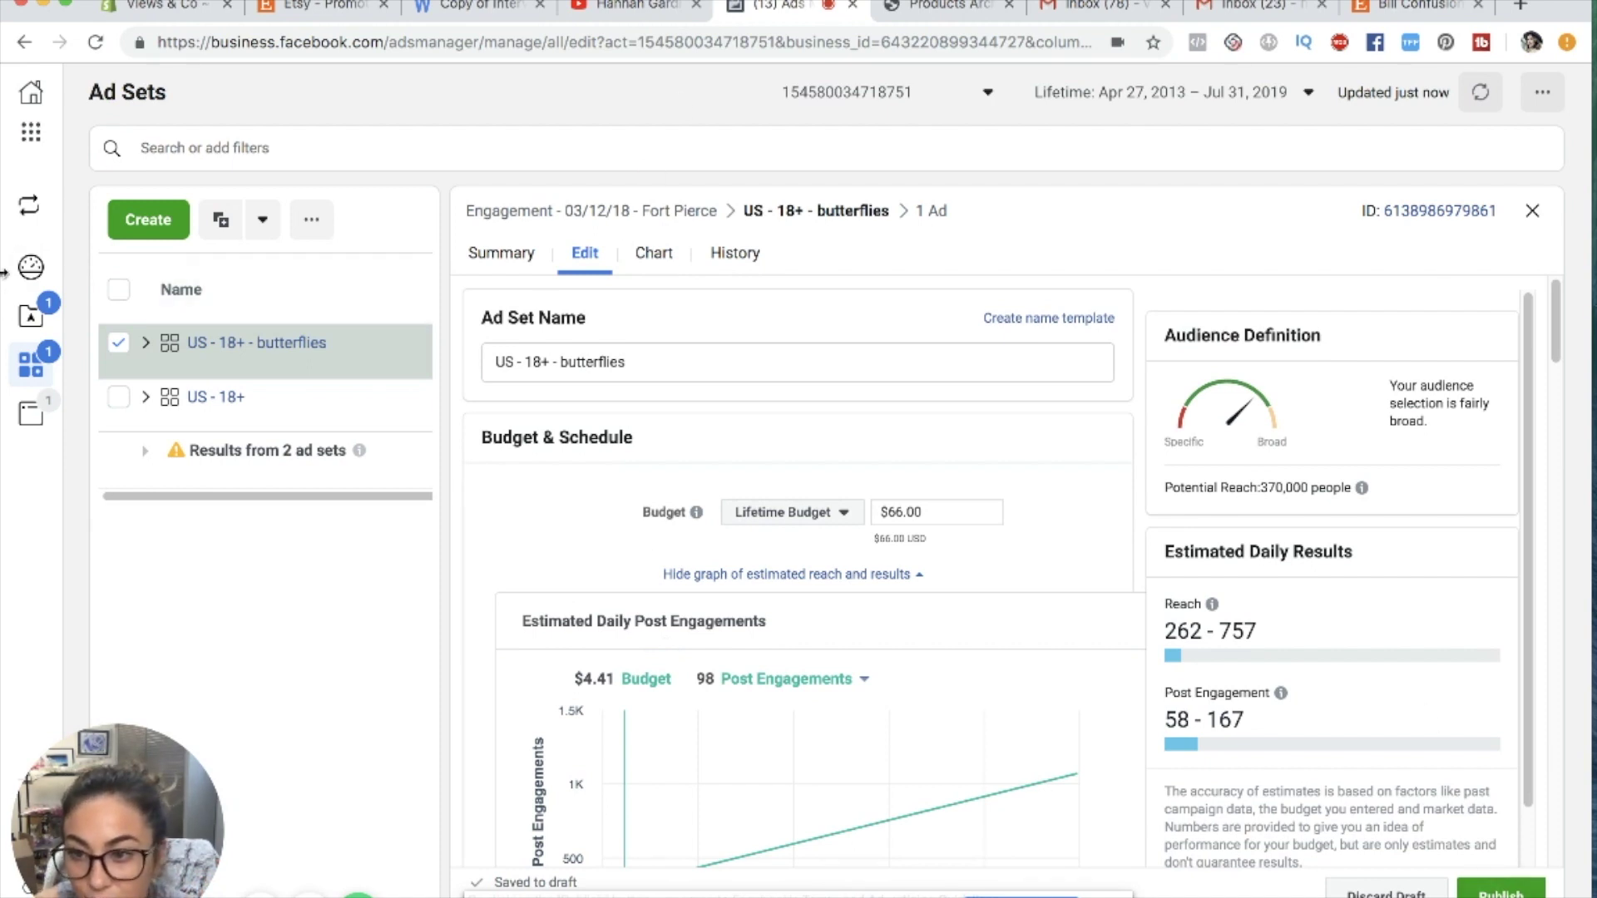
# - View the Fort Pierce campaign settings and the account overview, and return to the campaign list
pyautogui.click(31, 314)
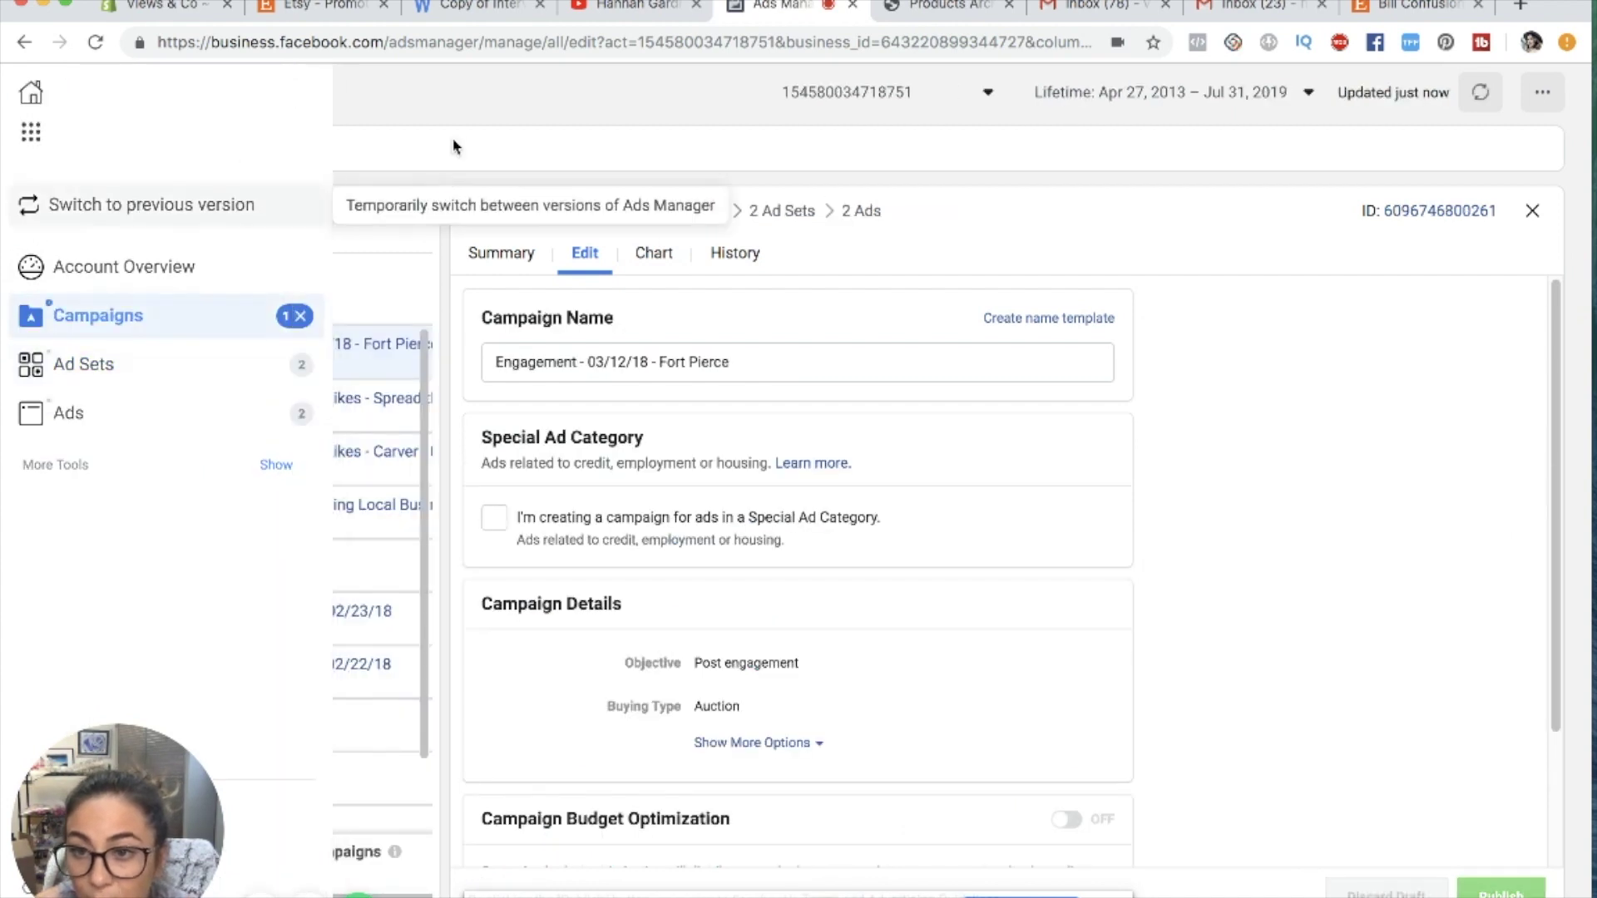
pyautogui.moveTo(30, 275)
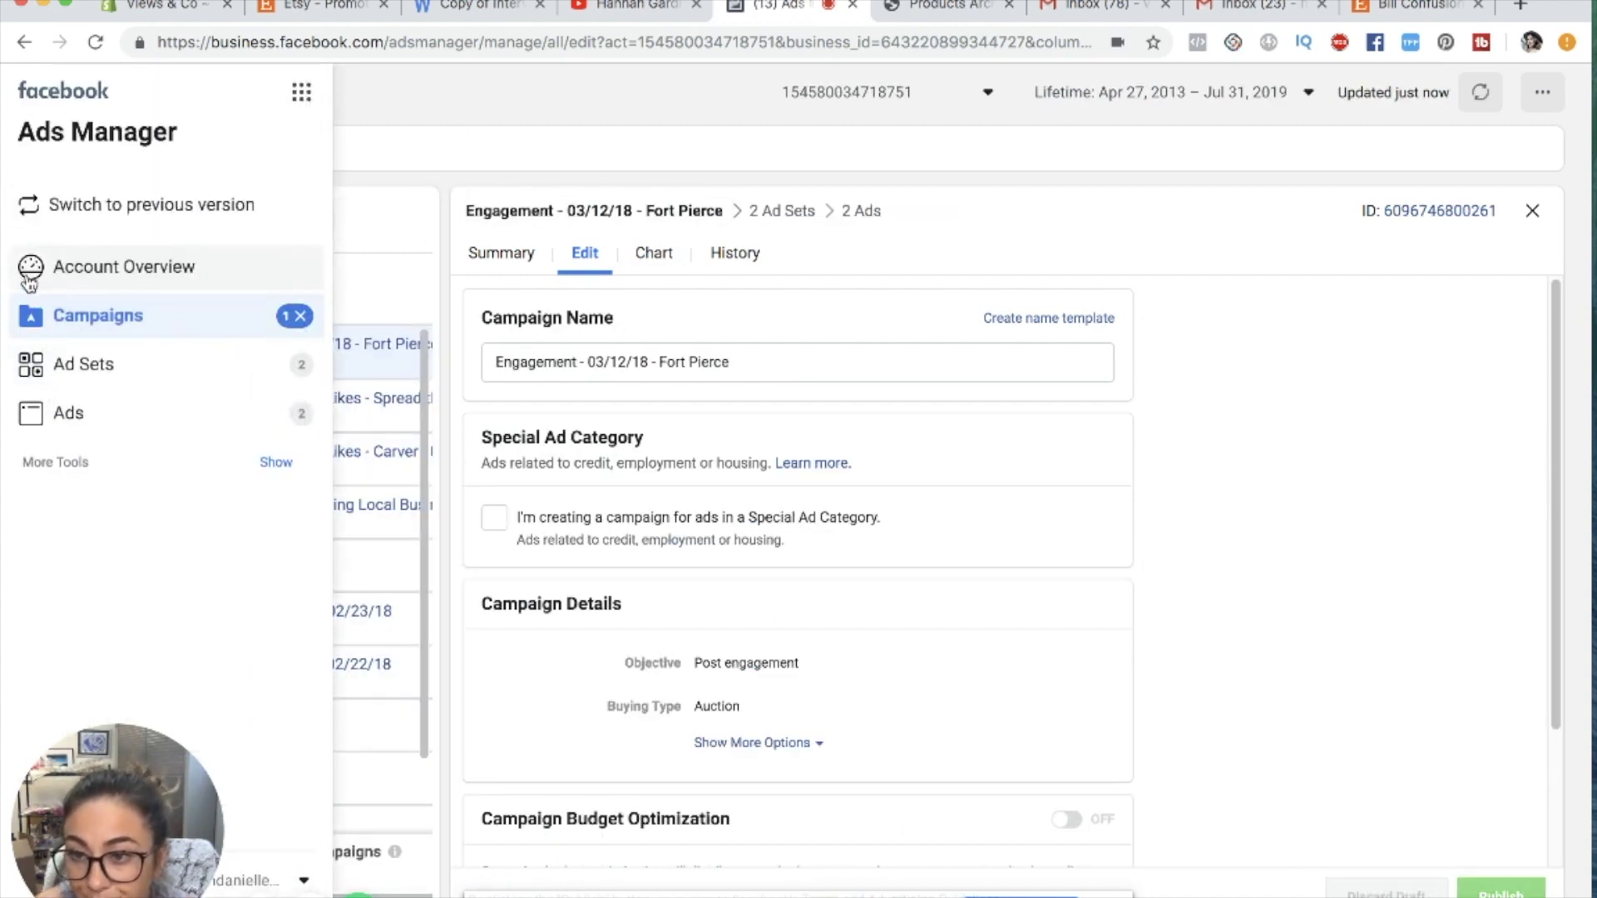
pyautogui.click(109, 271)
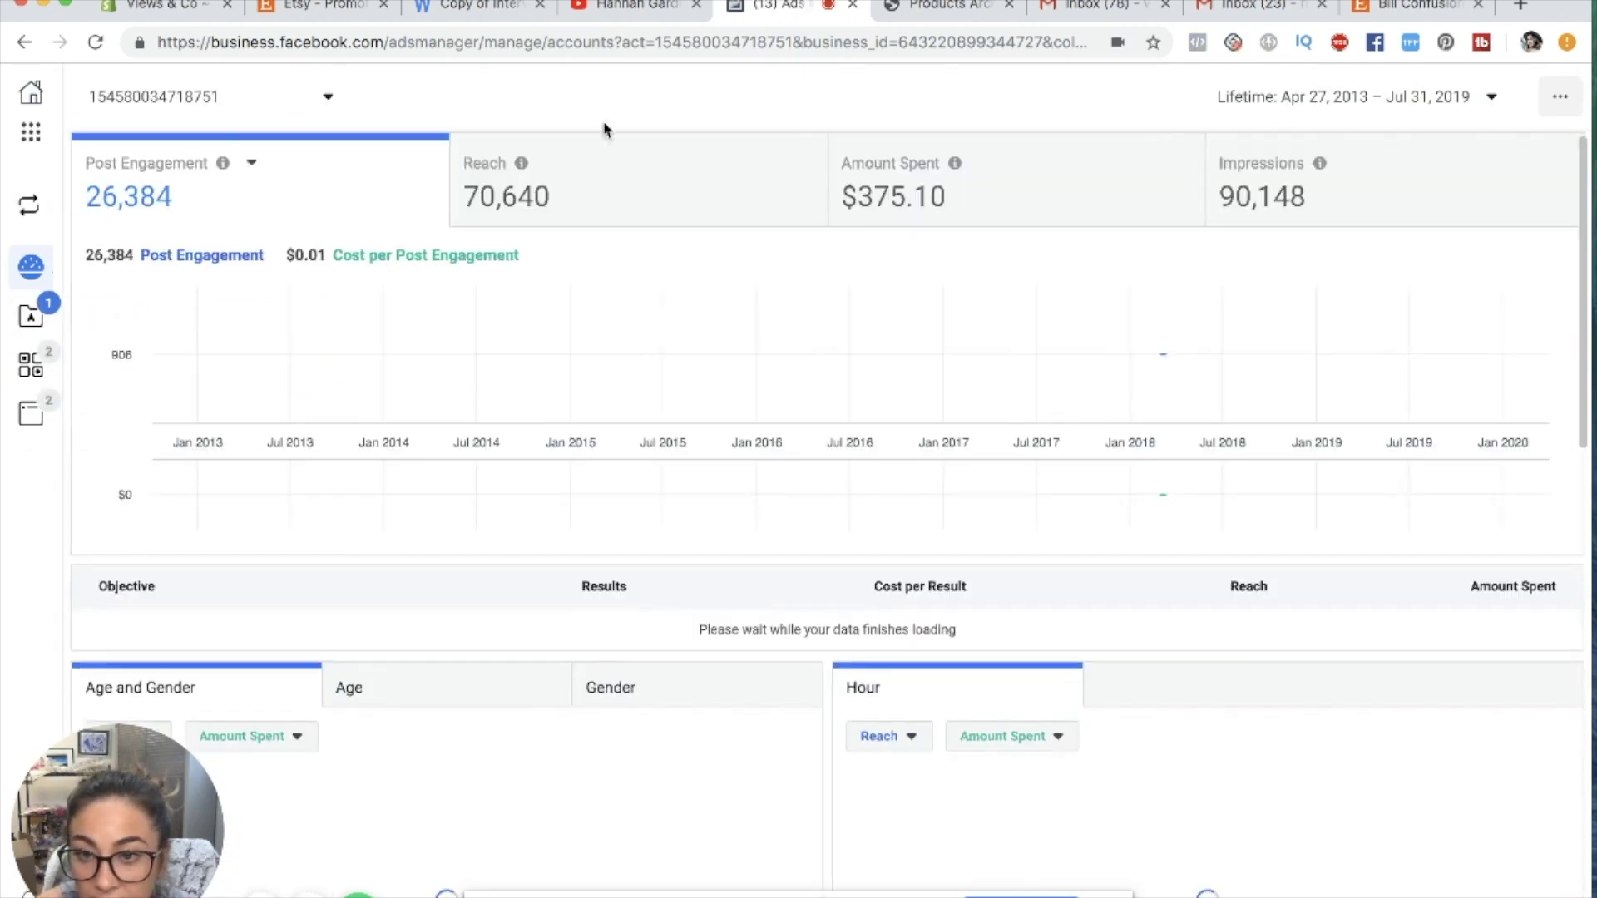
pyautogui.click(40, 325)
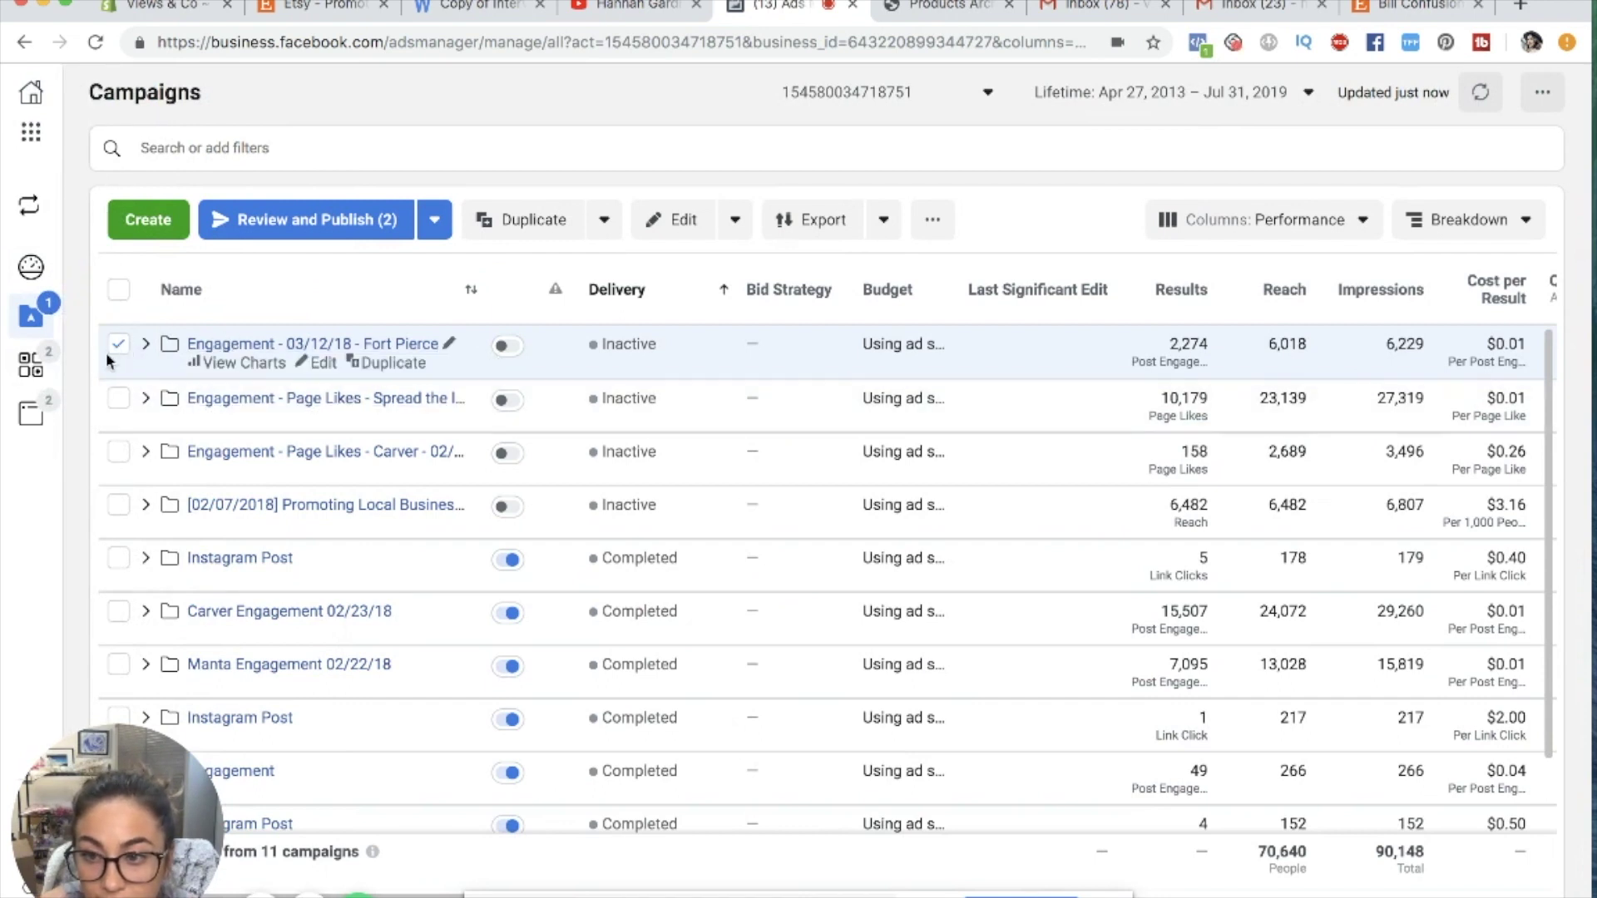
# - Examine the Performance columns of the Fort Pierce campaign's ad sets and the available column presets
pyautogui.click(40, 366)
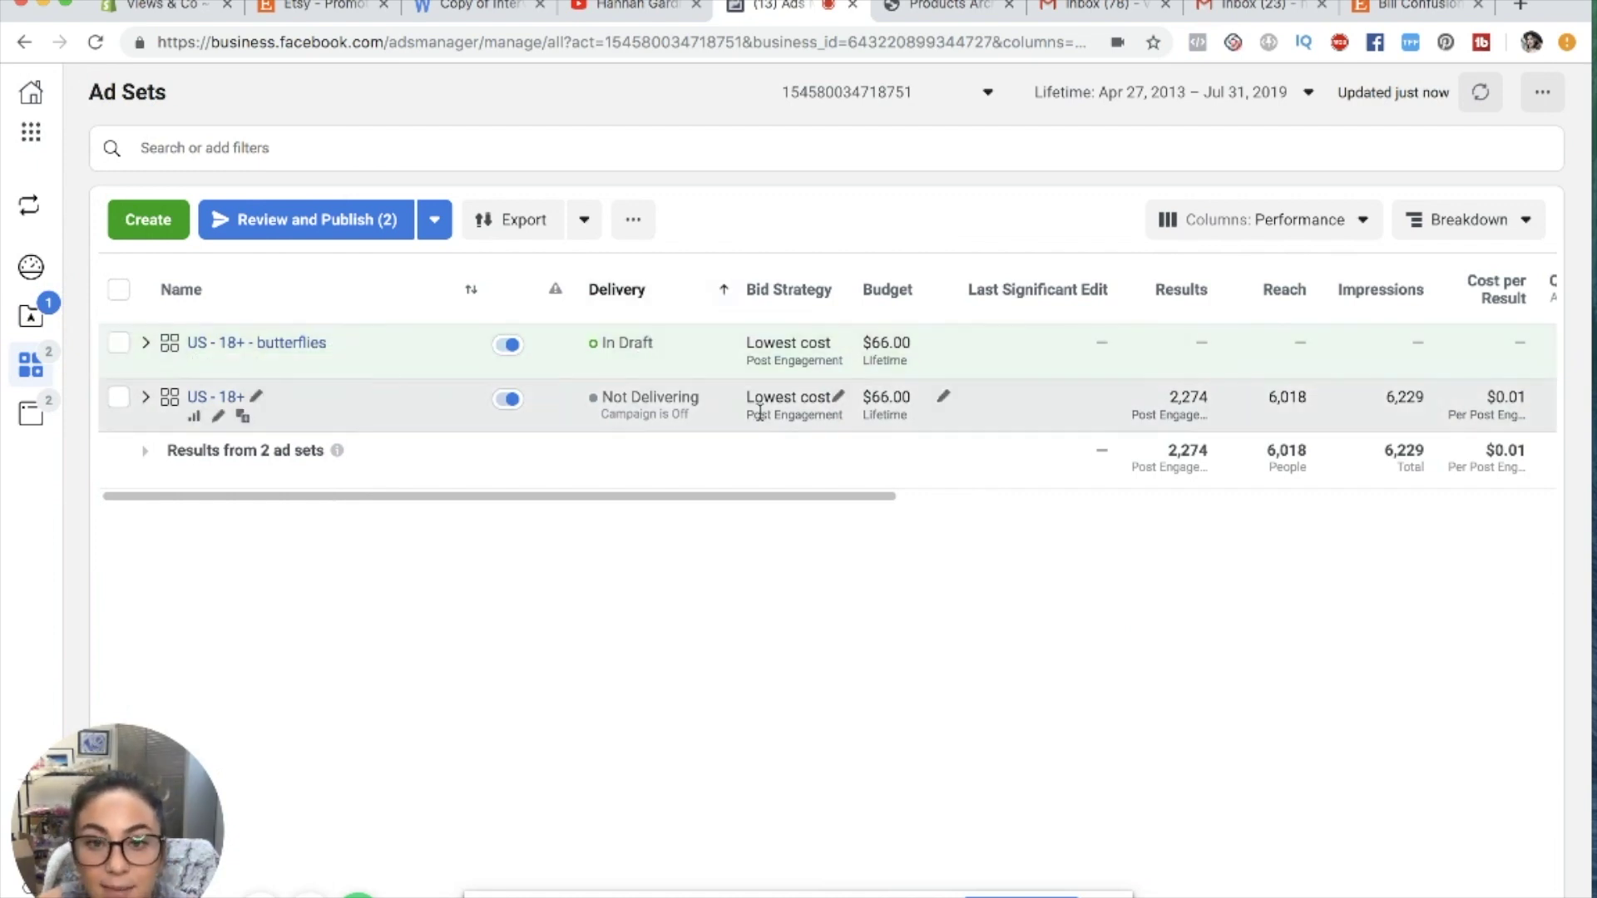
pyautogui.hscroll(3, 1143, 392)
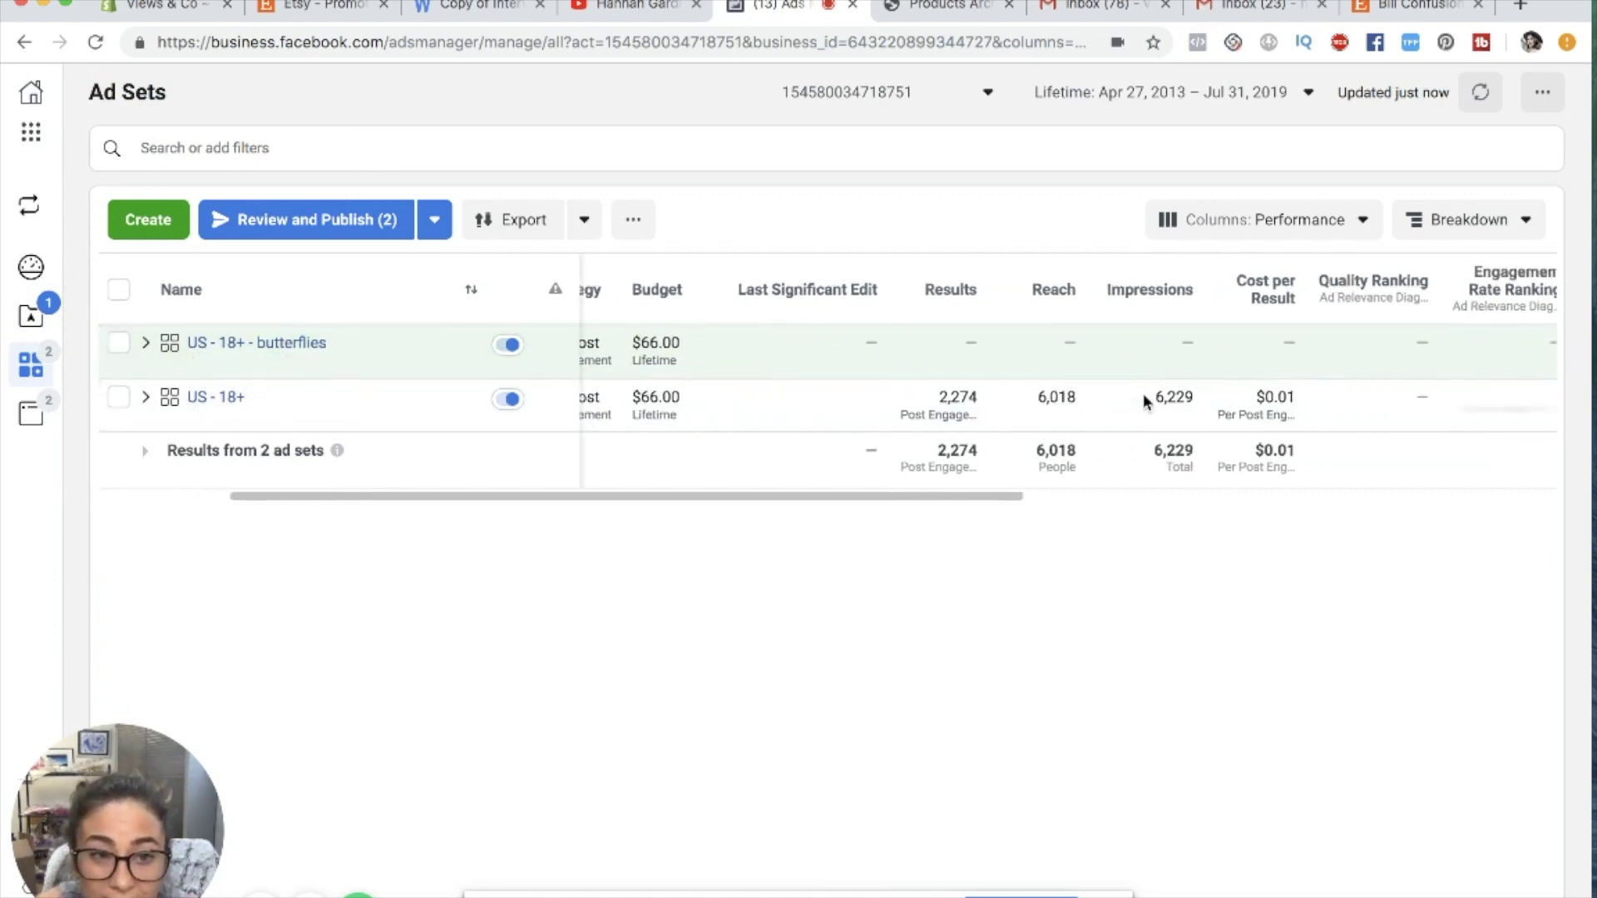
pyautogui.hscroll(10, 1144, 397)
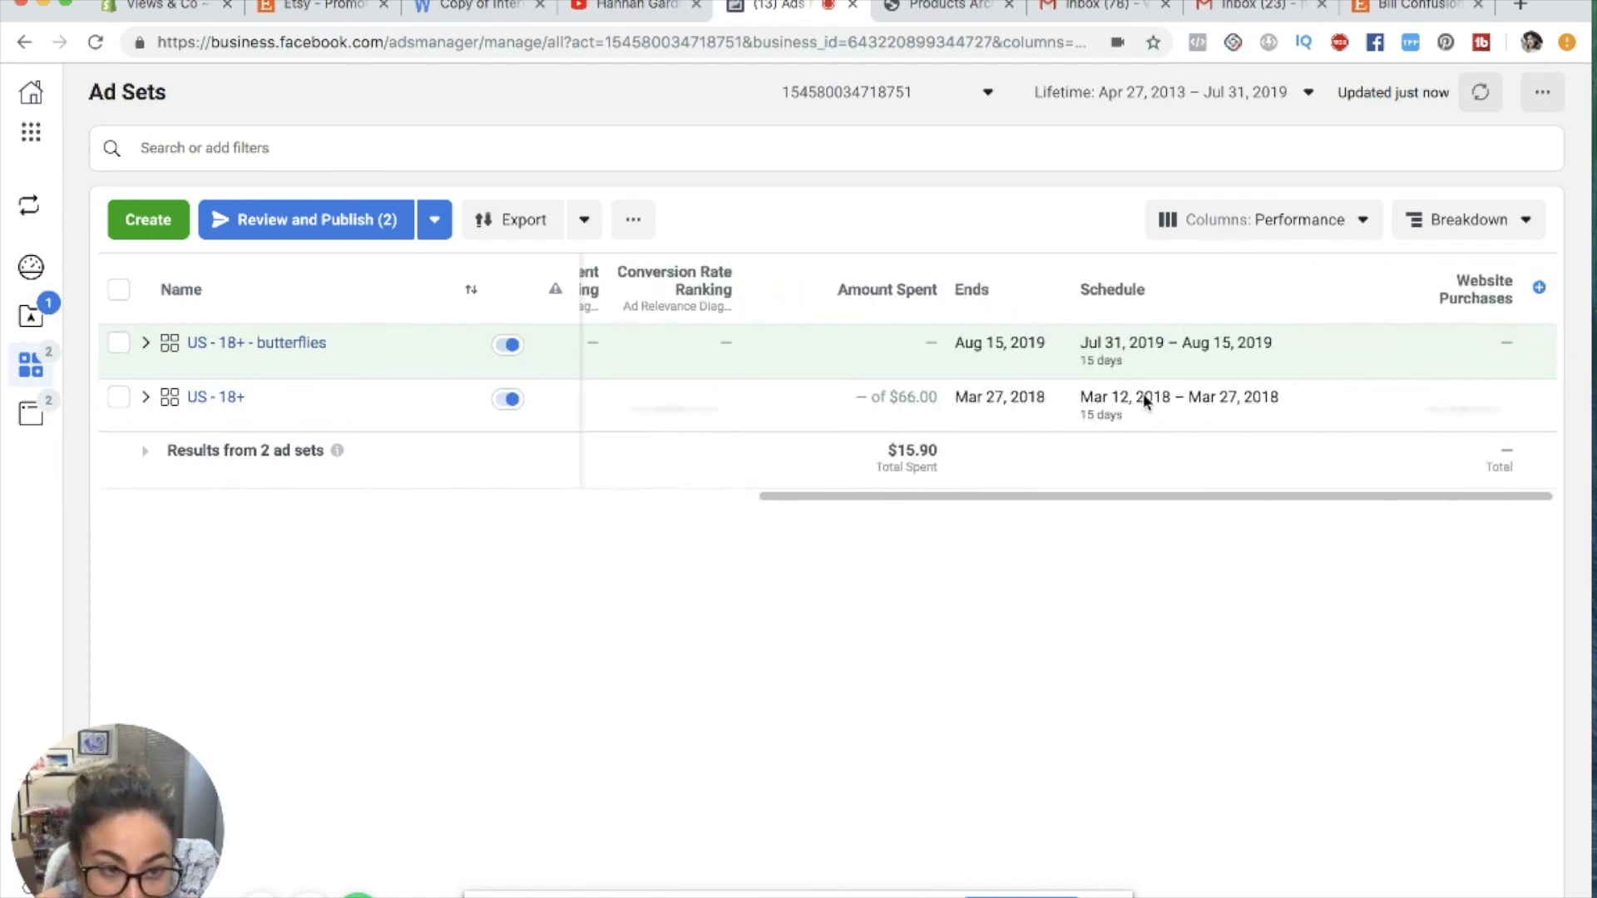
pyautogui.hscroll(-10, 1144, 402)
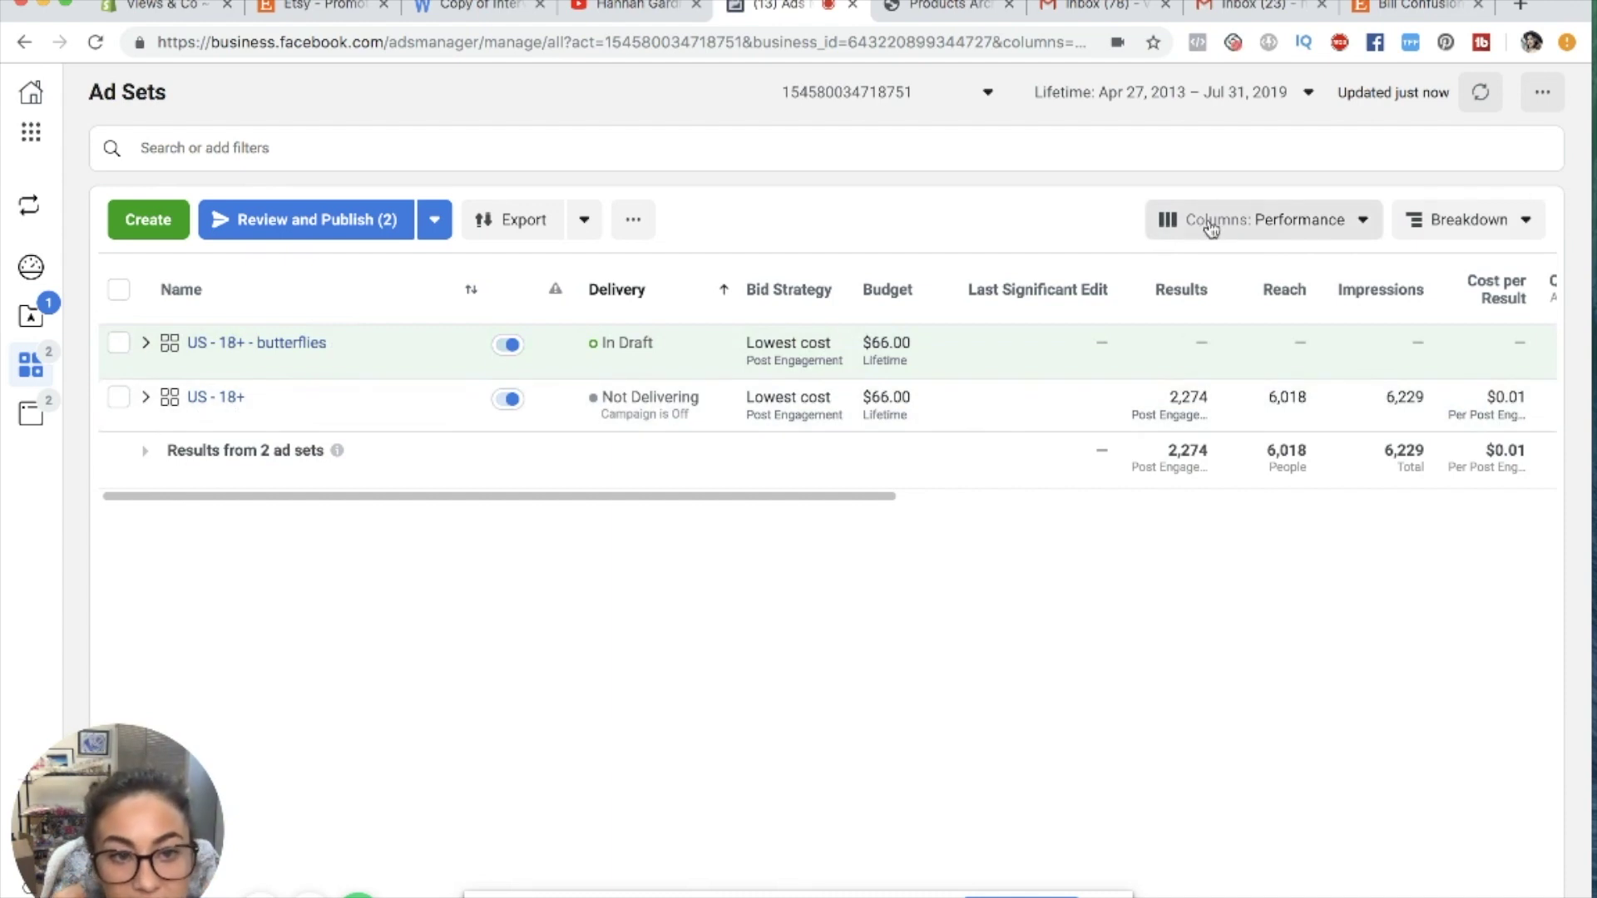
pyautogui.click(1304, 226)
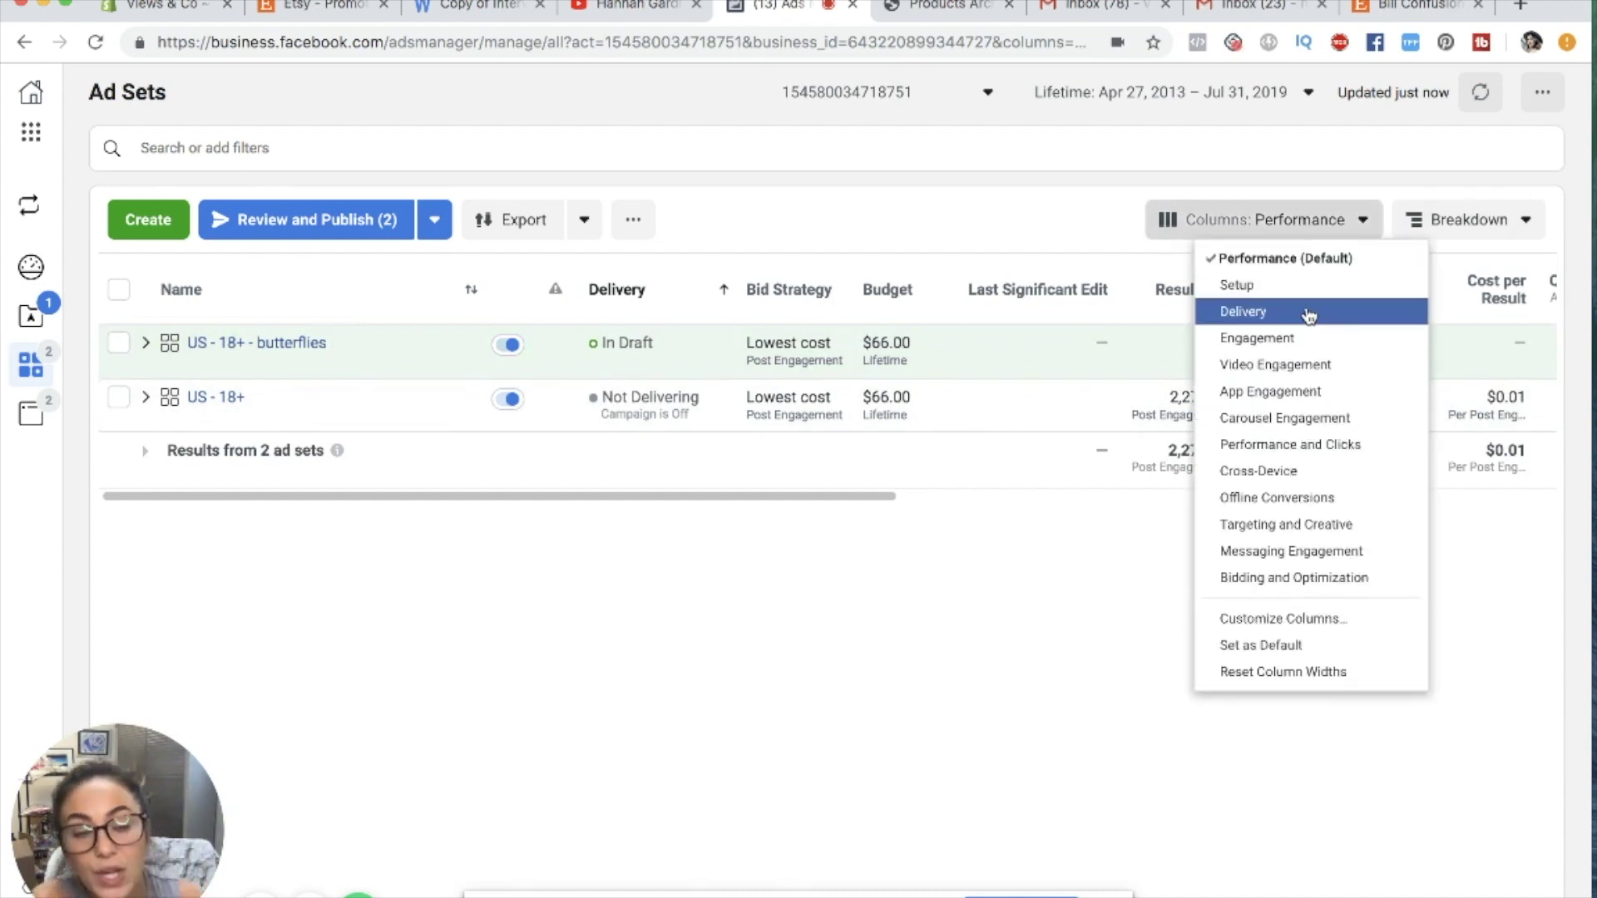
pyautogui.click(736, 526)
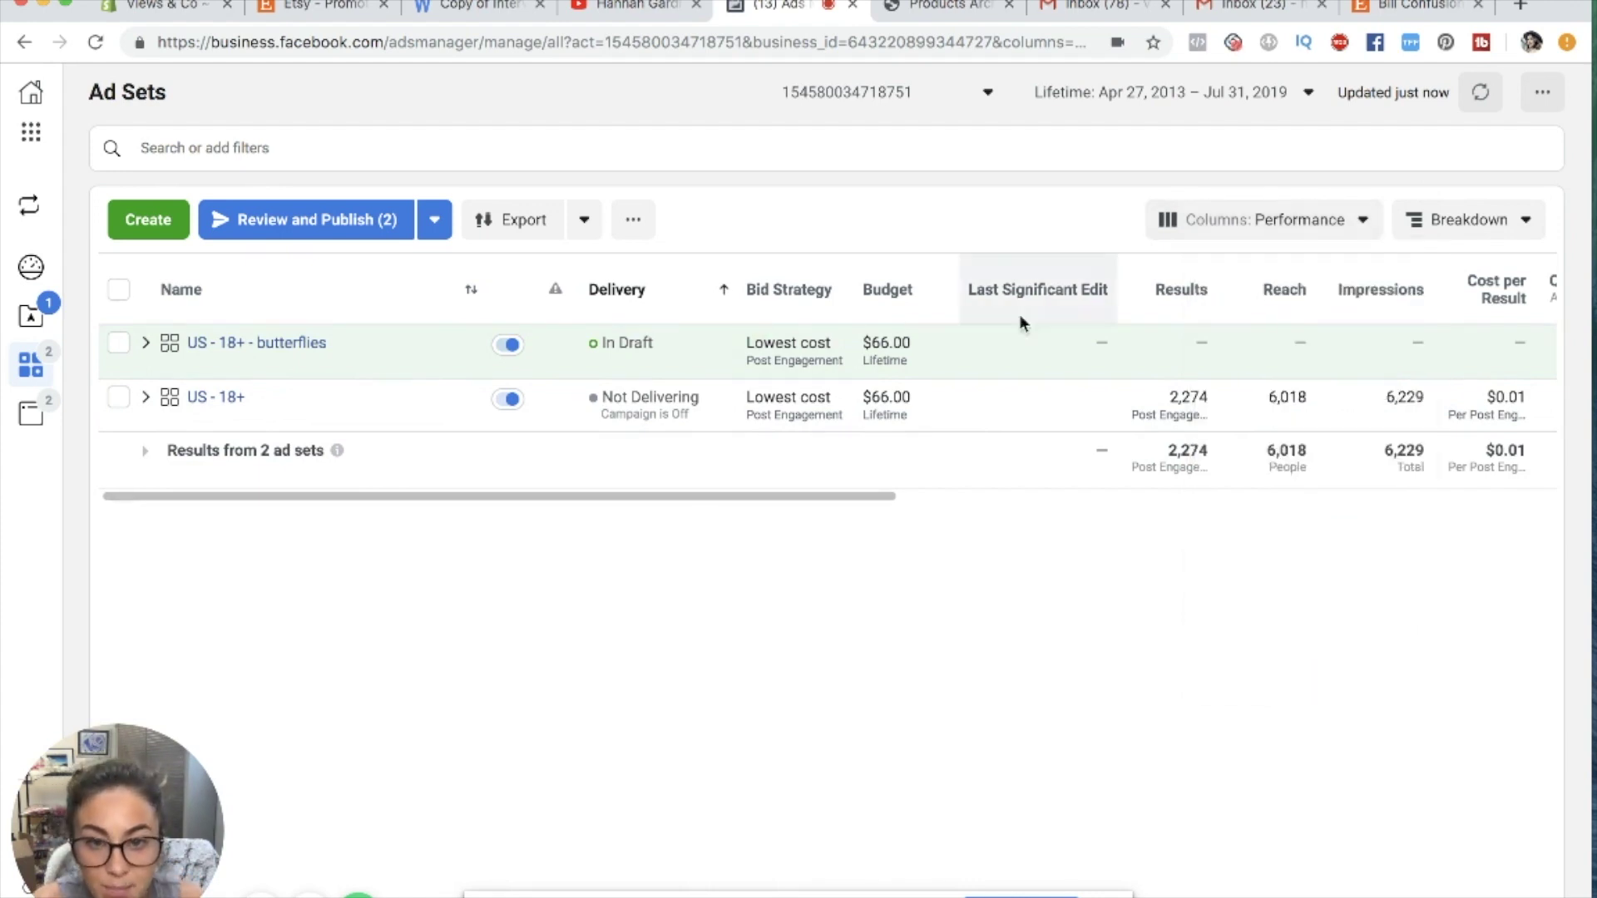
pyautogui.moveTo(876, 497); pyautogui.dragTo(733, 514)
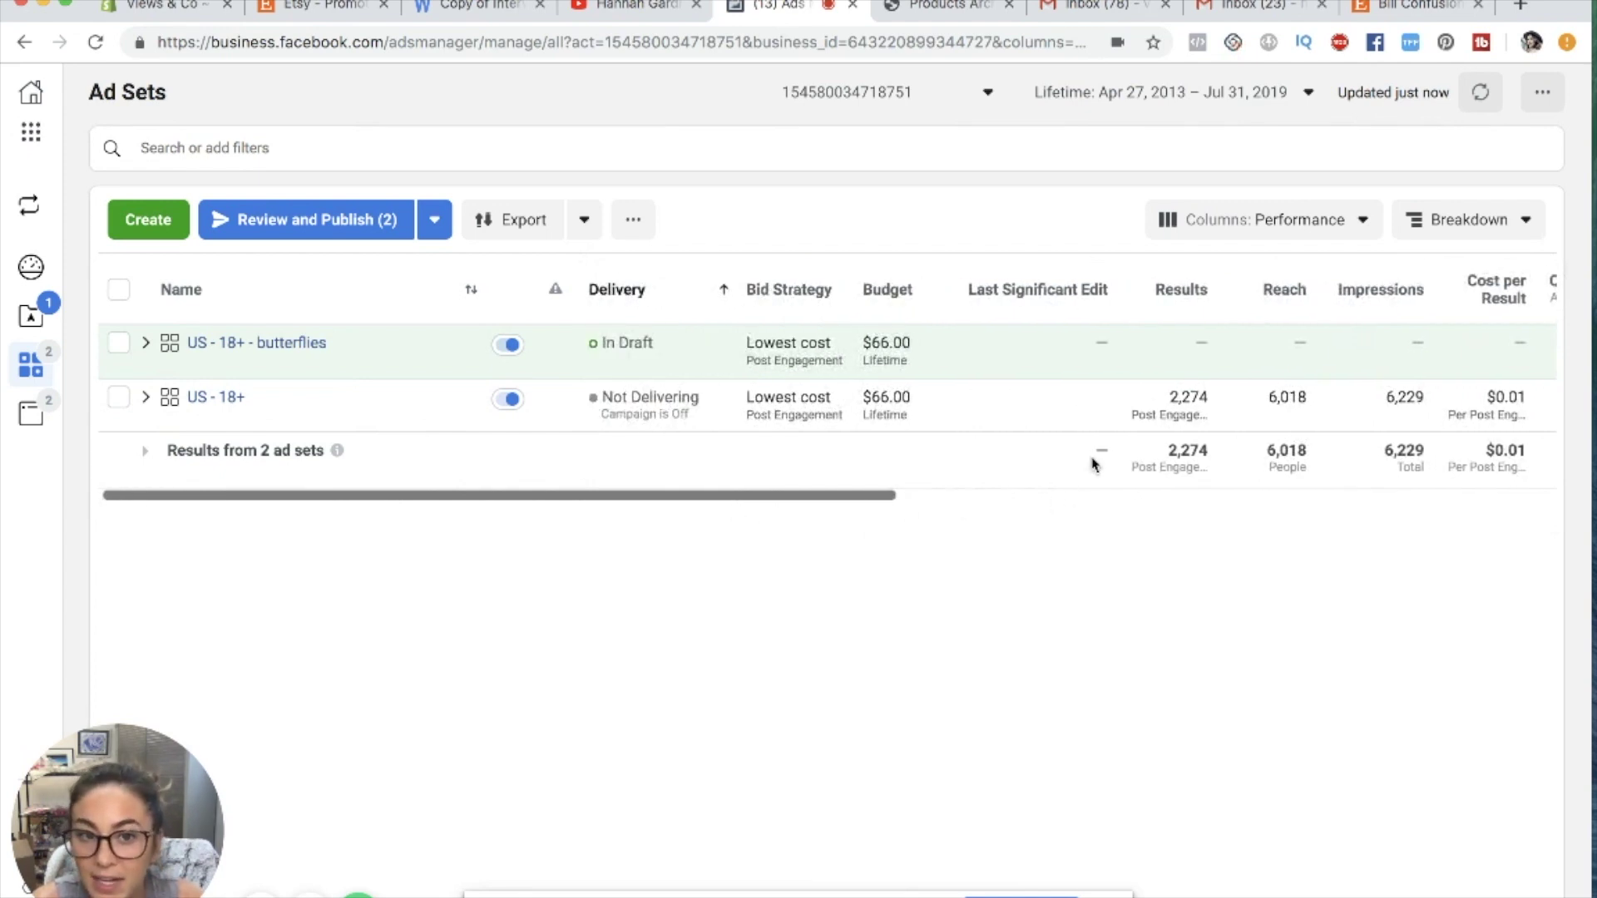
# - View the ad sets with the Engagement column preset and with the Delivery preset
pyautogui.click(1260, 220)
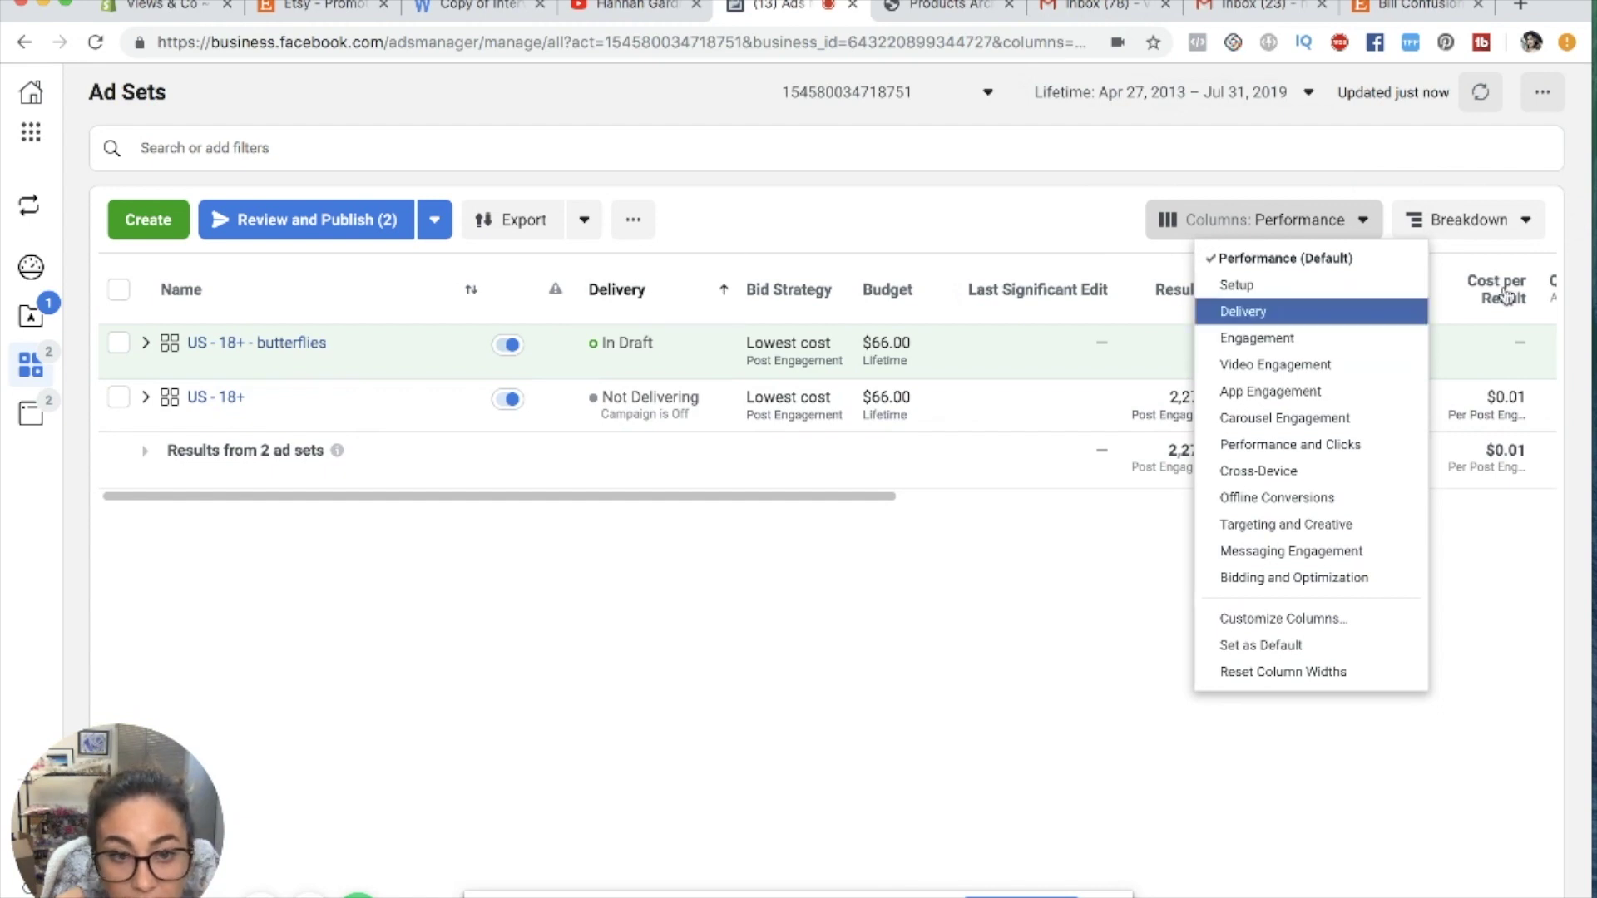
pyautogui.click(1303, 340)
pyautogui.moveTo(817, 497); pyautogui.dragTo(777, 524)
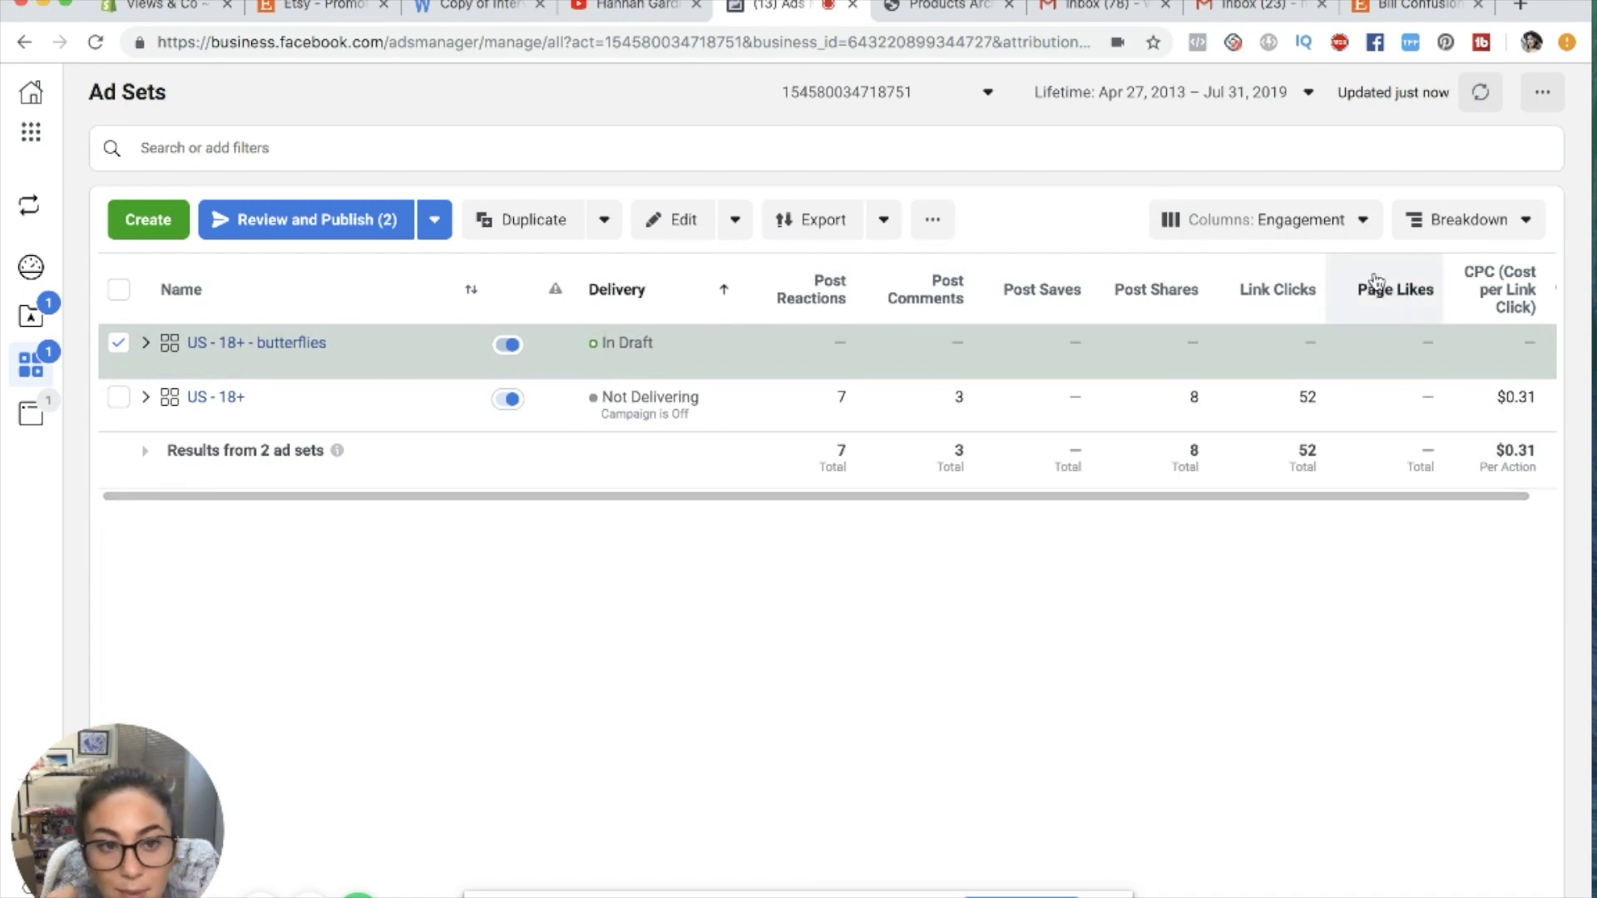
pyautogui.click(1363, 225)
pyautogui.click(1314, 315)
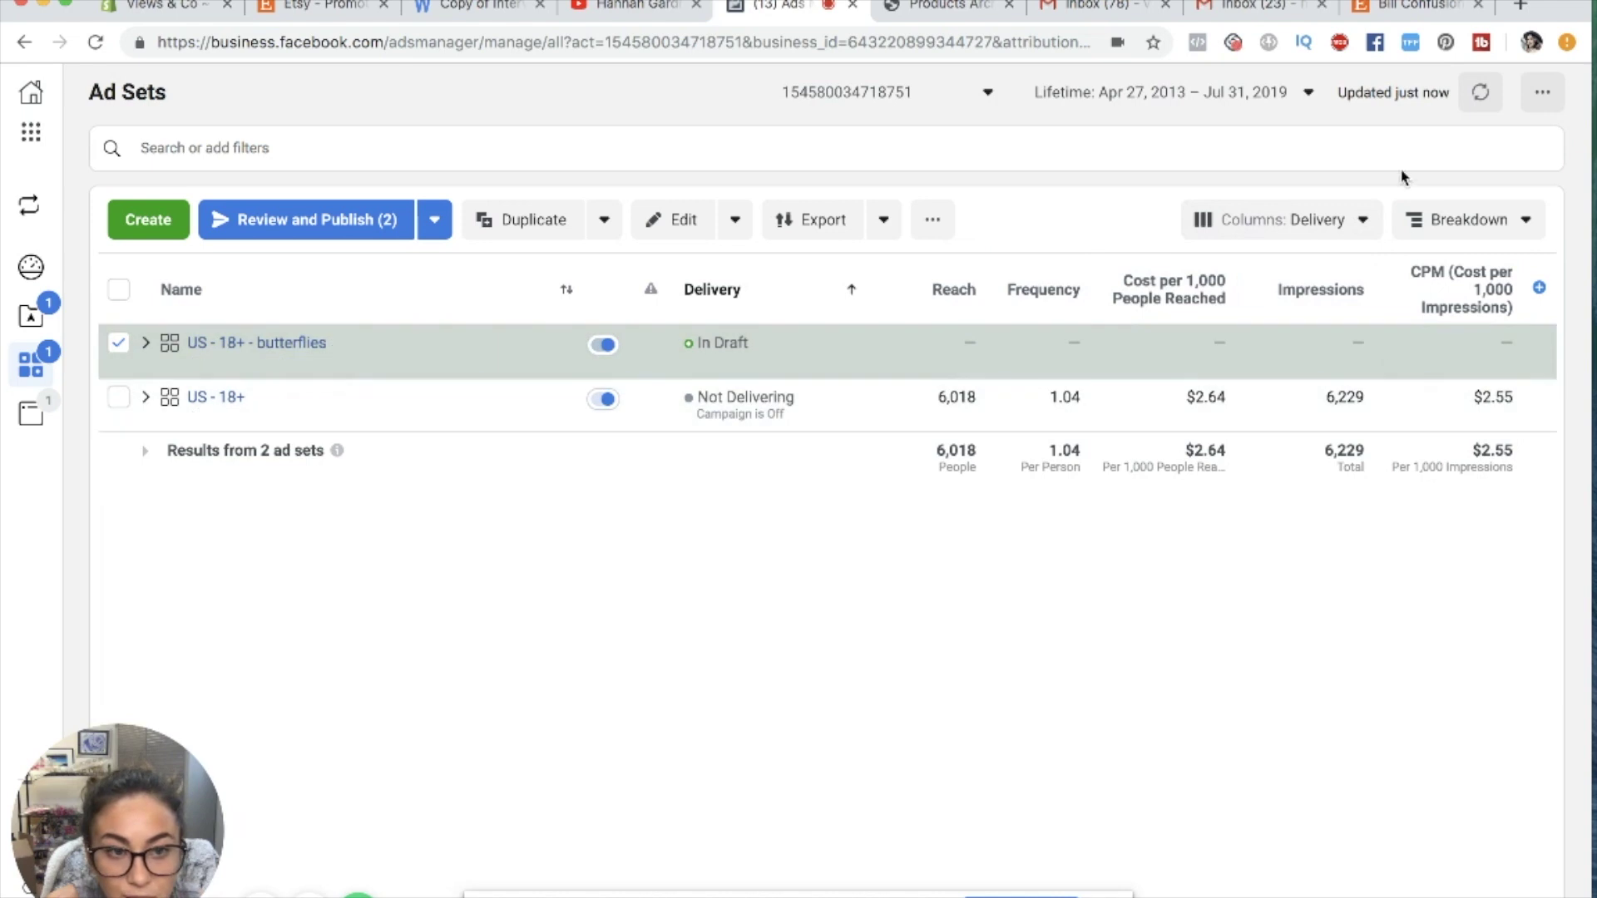
# - Switch the ad sets table to the Video Engagement column preset and look through its metrics
pyautogui.click(1351, 222)
pyautogui.click(1296, 366)
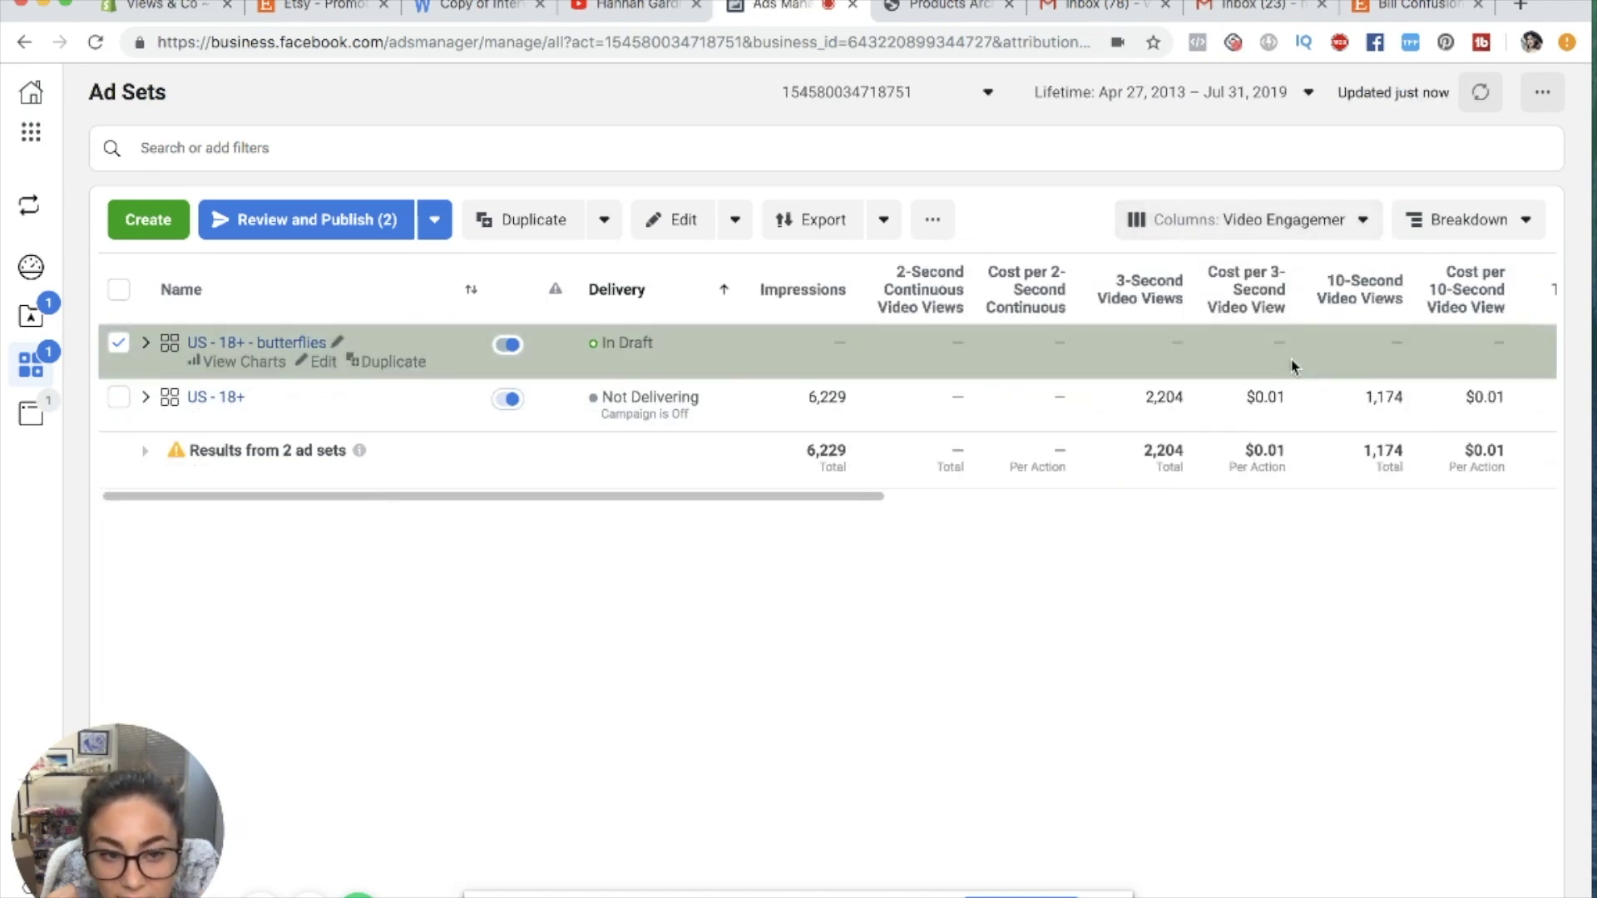
pyautogui.hscroll(2, 850, 495)
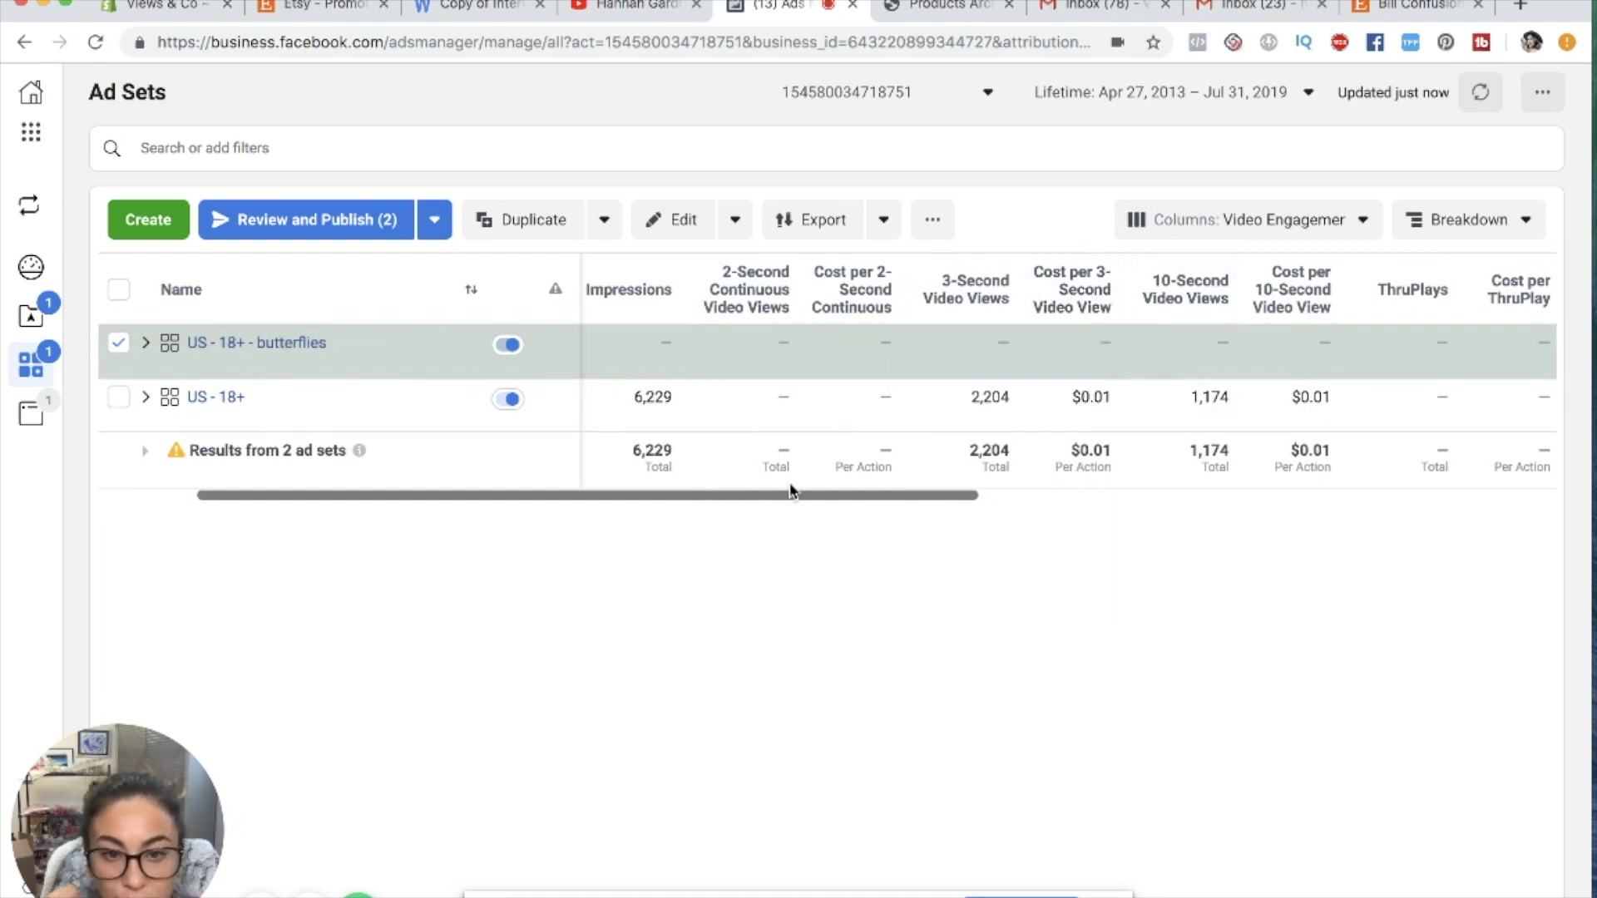
pyautogui.moveTo(796, 502); pyautogui.dragTo(571, 492)
# - Customize the Video Engagement columns by adding the Frequency metric
pyautogui.click(1356, 221)
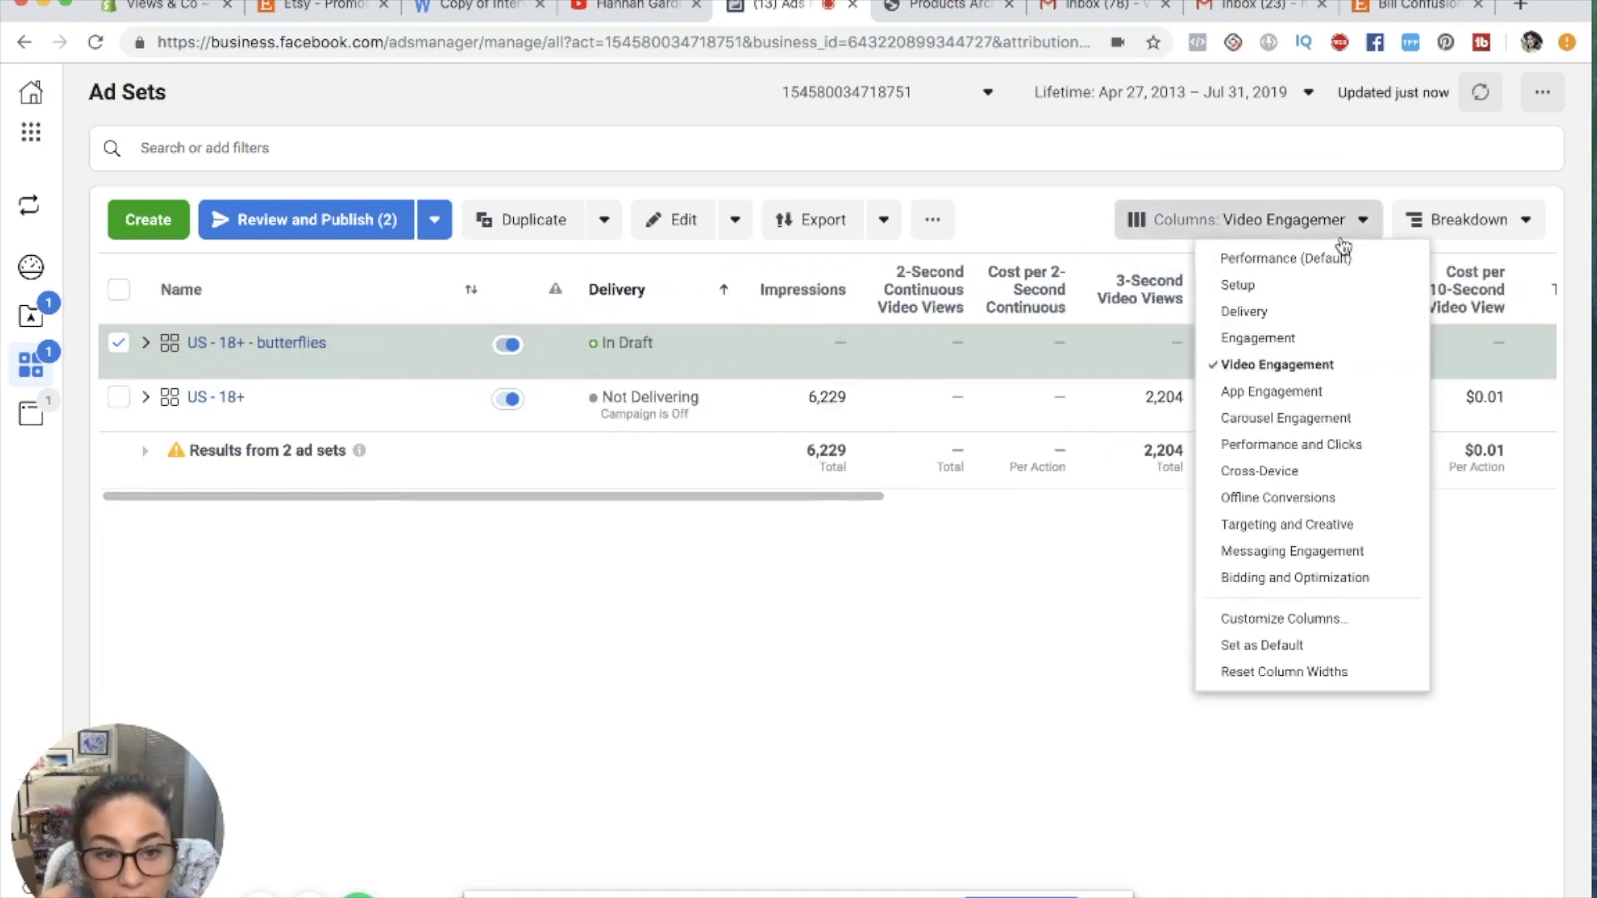
pyautogui.click(1323, 625)
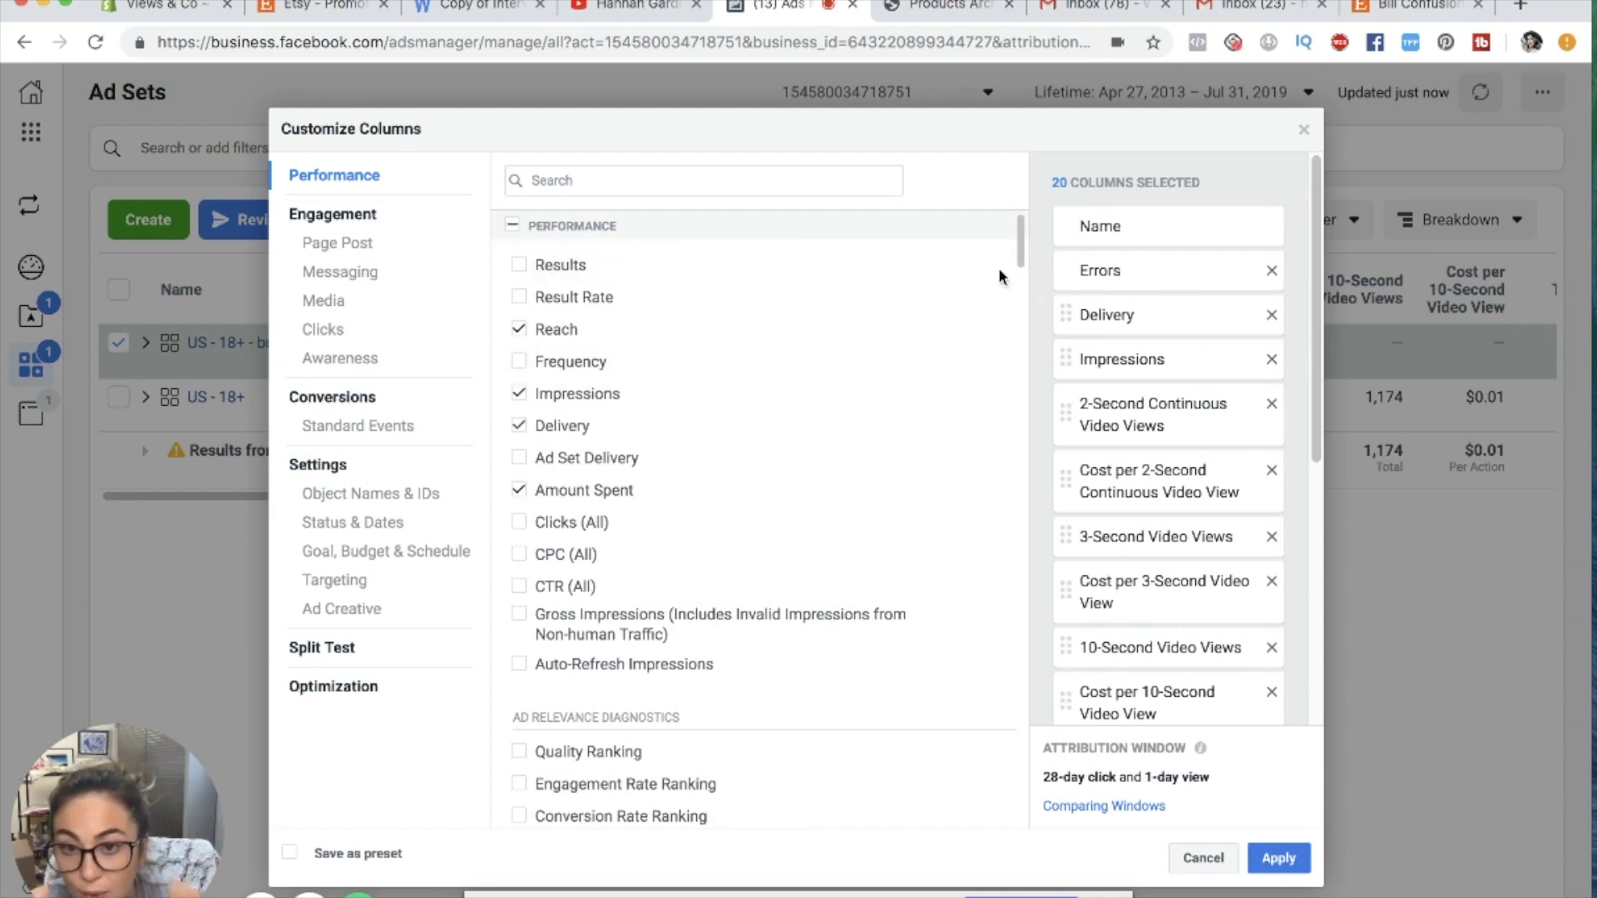
pyautogui.moveTo(1019, 245); pyautogui.dragTo(989, 223)
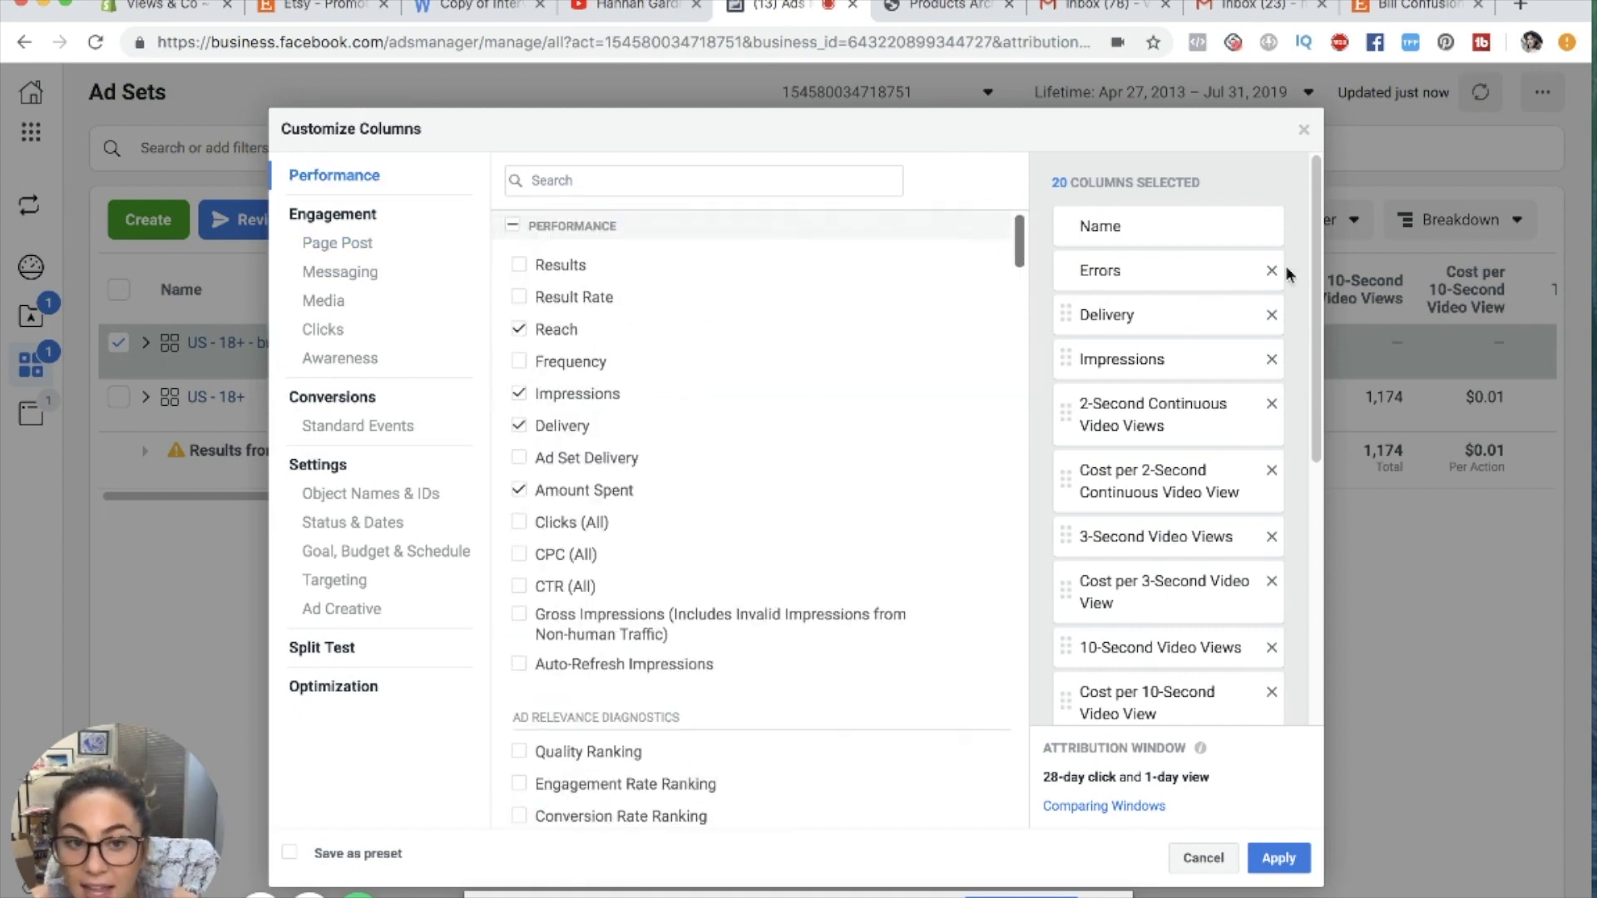
pyautogui.scroll(-2, 1314, 339)
pyautogui.moveTo(1314, 336); pyautogui.dragTo(1287, 253)
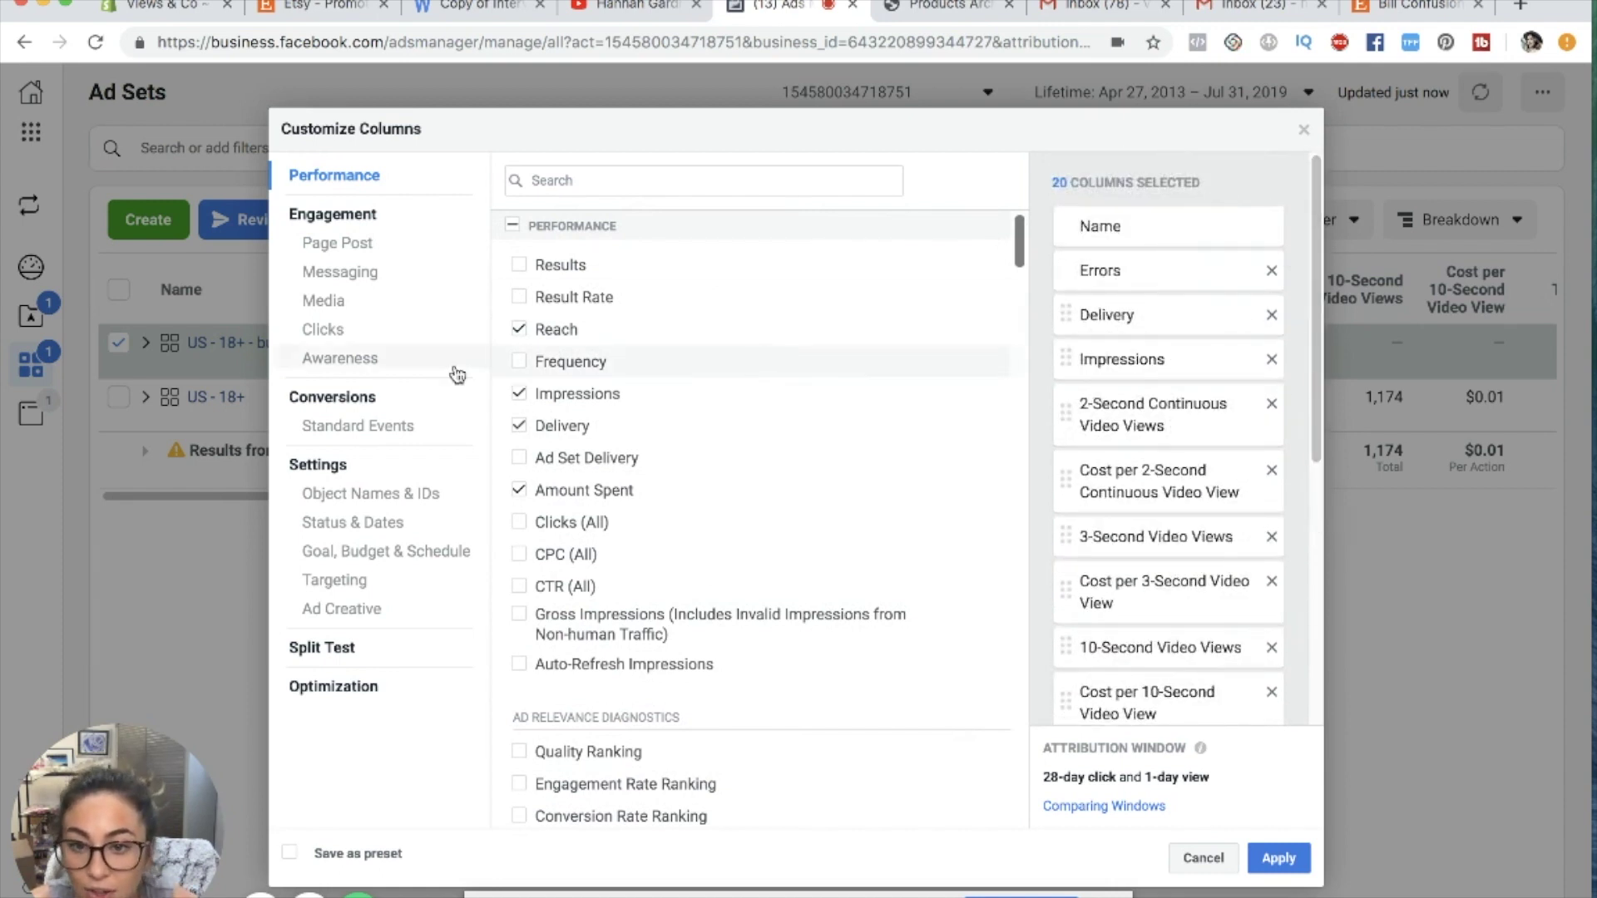
pyautogui.click(520, 366)
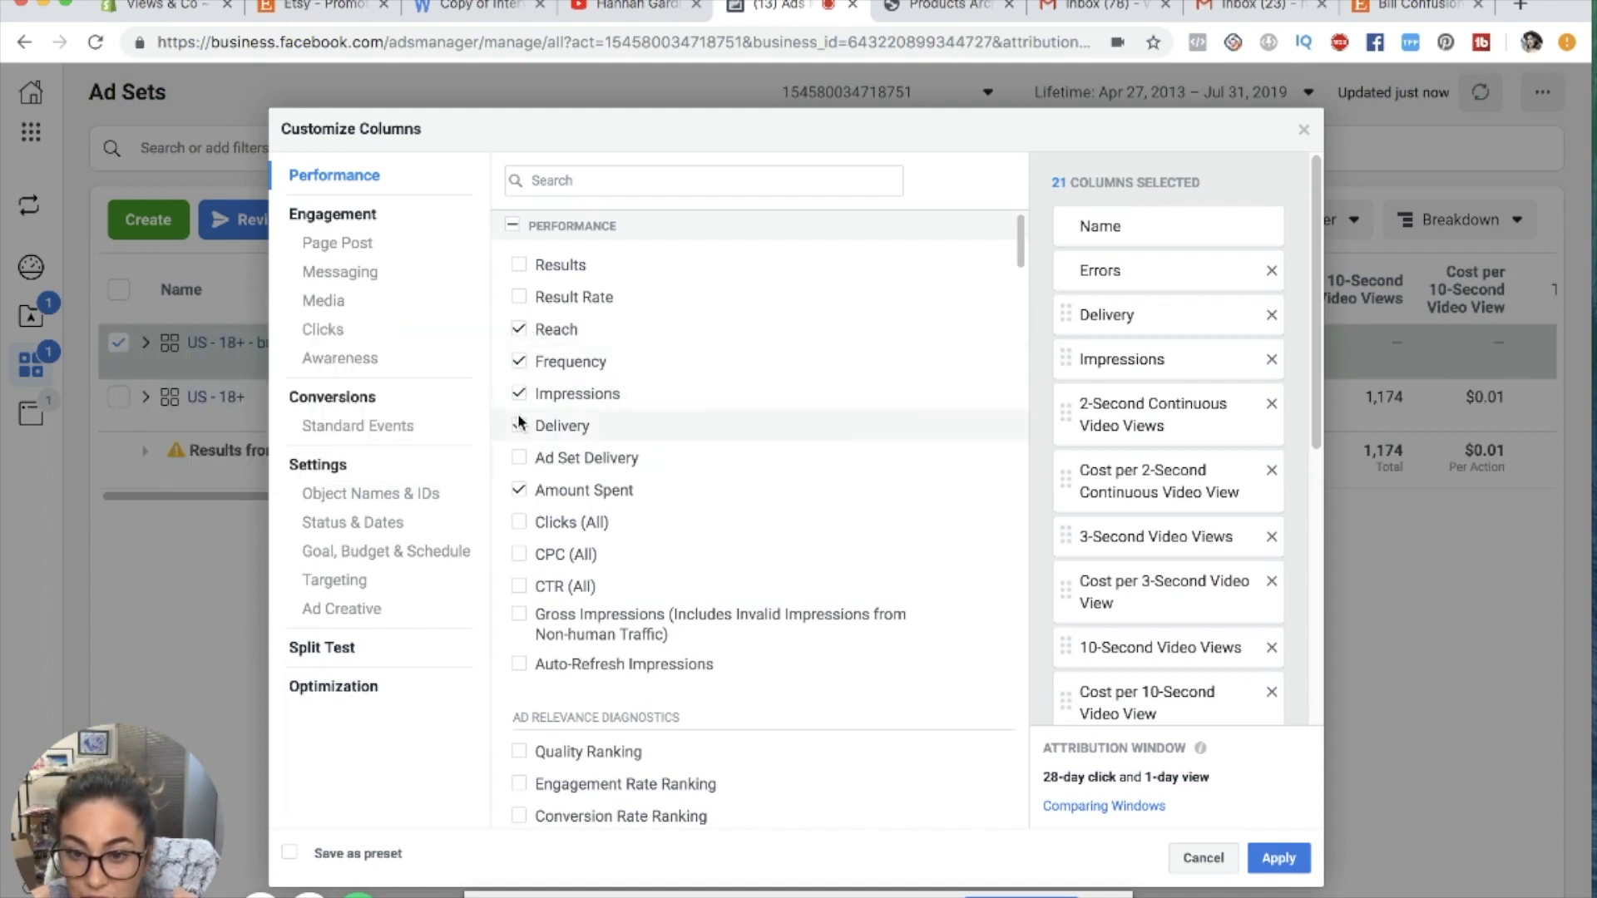
# - Remove Video Plays, all Video Watches percentages, Amount Spent and Reach from the selected columns
pyautogui.moveTo(1015, 263); pyautogui.dragTo(1015, 338)
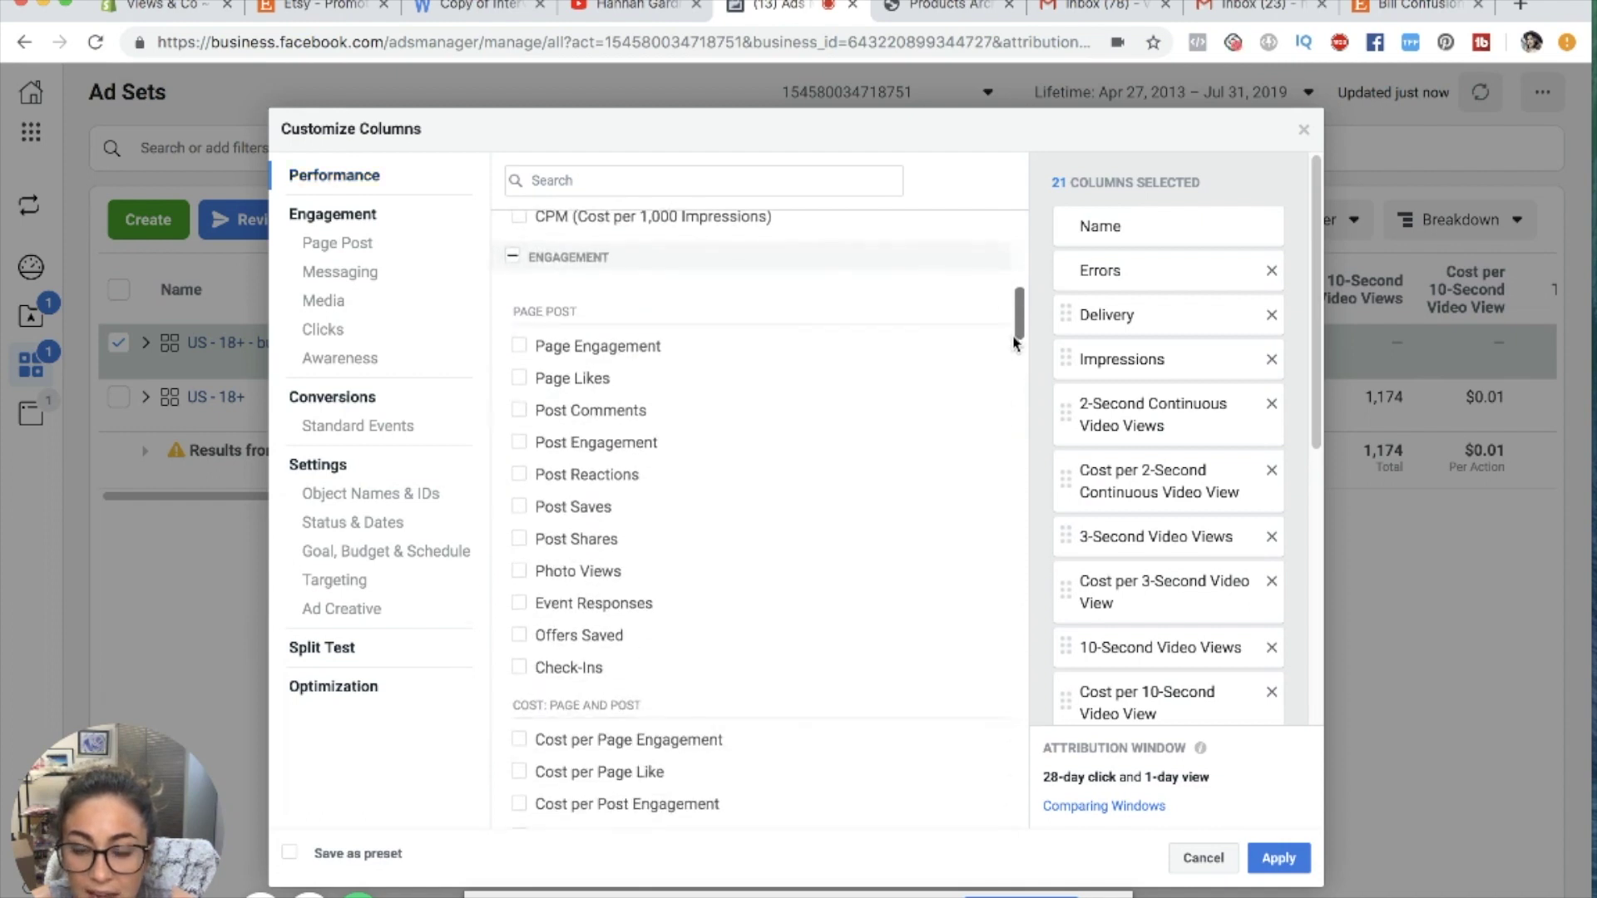
pyautogui.scroll(-5, 766, 474)
pyautogui.scroll(10, 756, 446)
pyautogui.scroll(-6, 1148, 537)
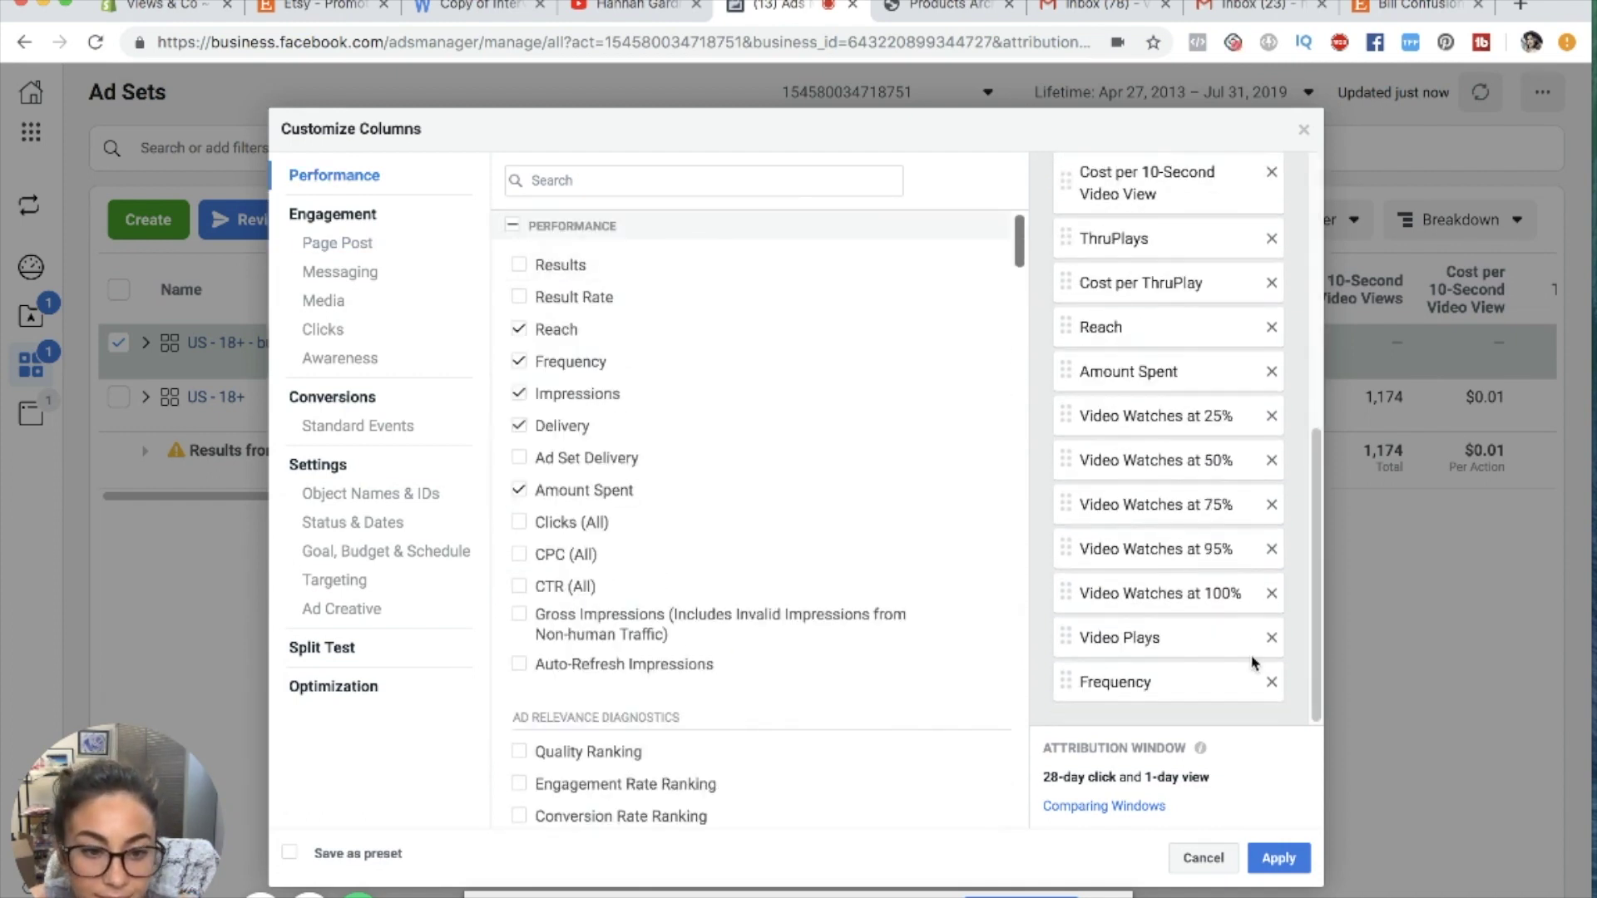
pyautogui.click(1272, 638)
pyautogui.click(1271, 591)
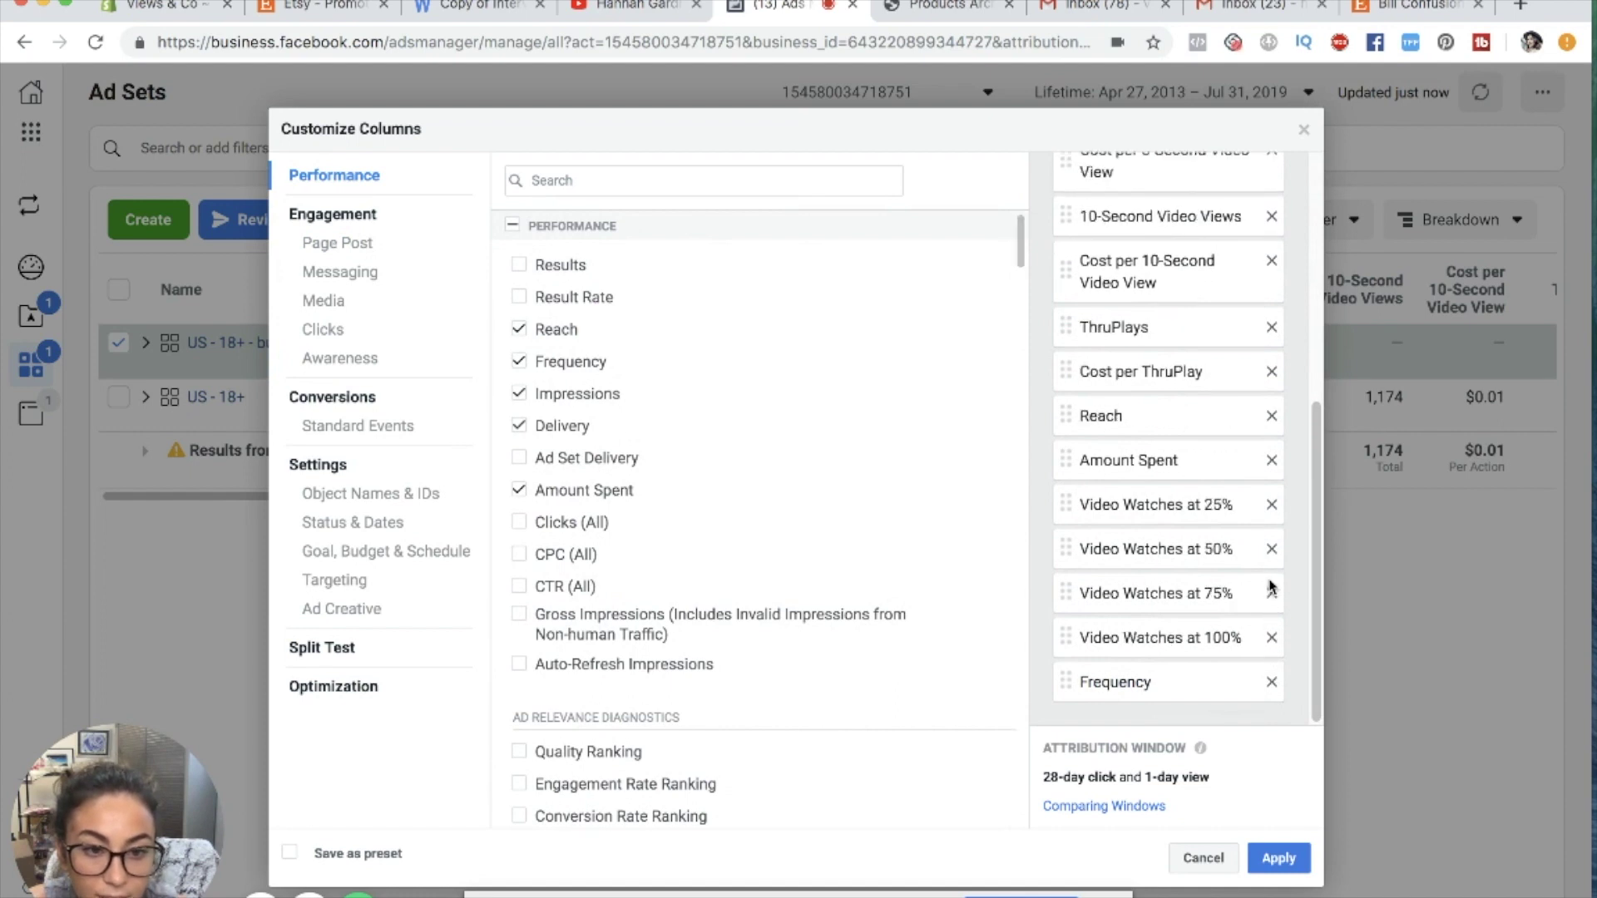
pyautogui.click(1271, 590)
pyautogui.click(1271, 591)
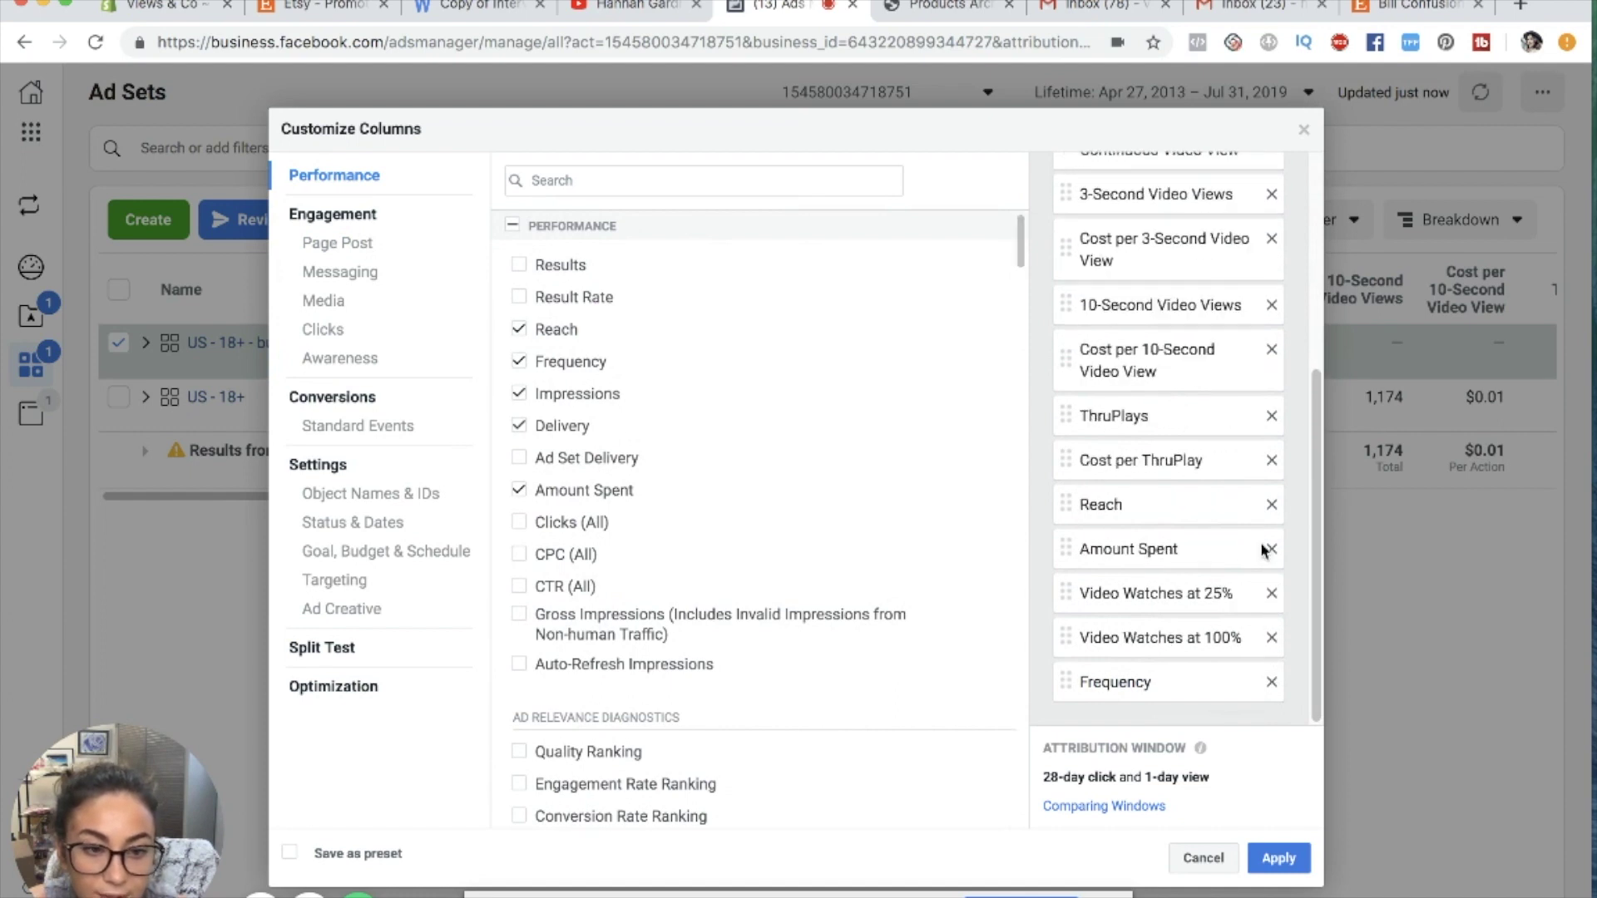
pyautogui.click(1271, 592)
pyautogui.click(1271, 592)
pyautogui.click(1271, 592)
pyautogui.click(1271, 637)
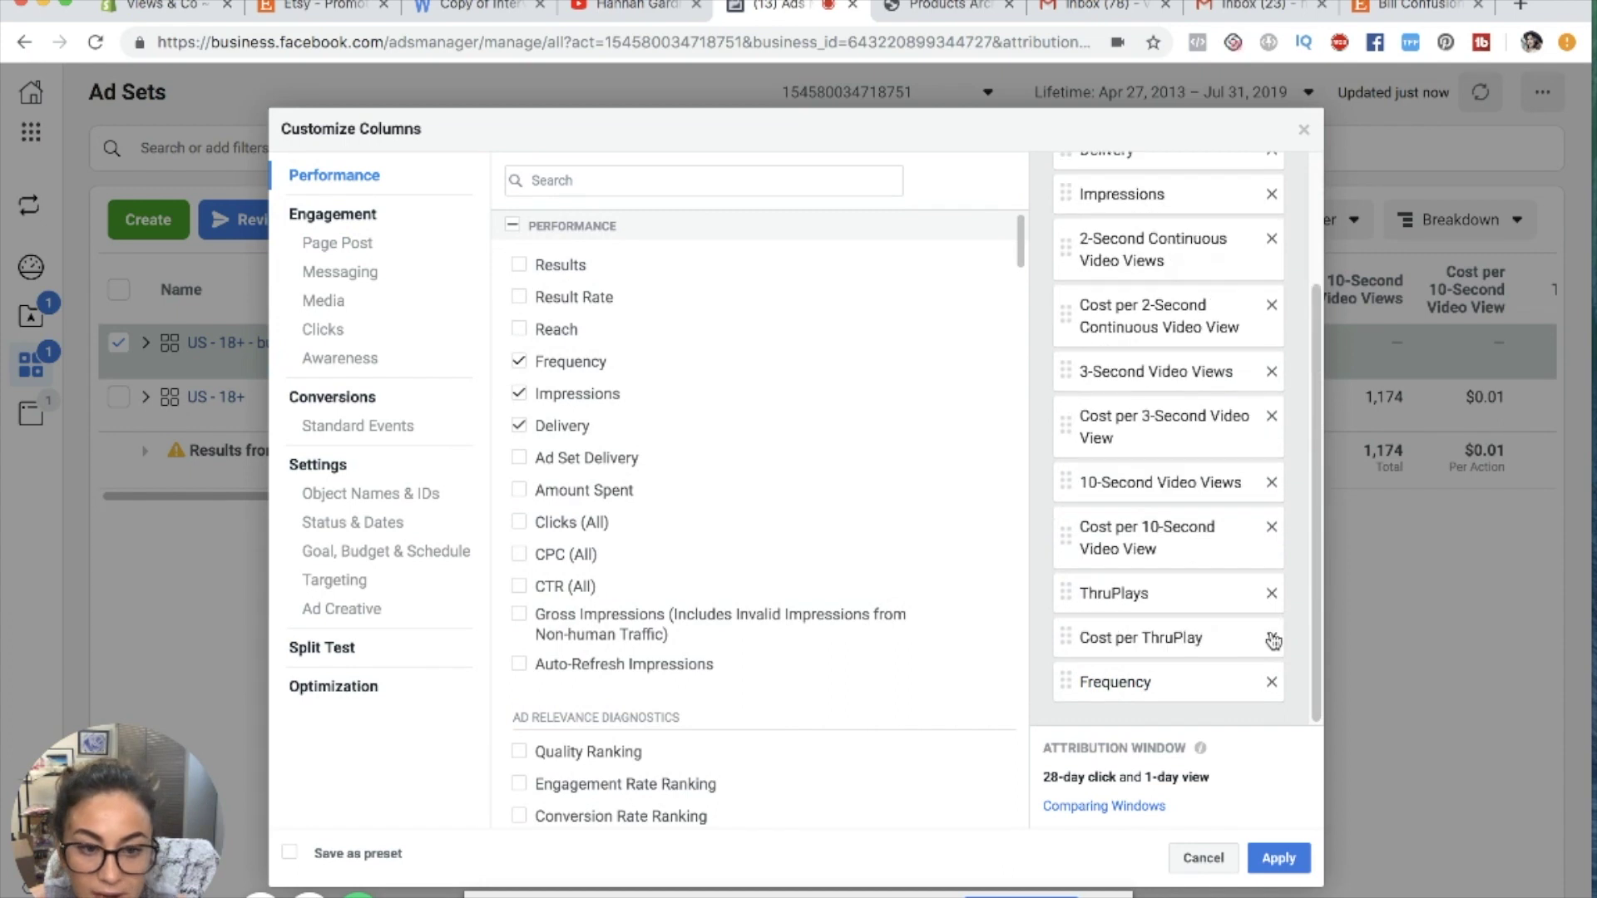
# - Remove the 2-, 3- and 10-second video view, ThruPlay, Frequency and Impressions columns with their cost metrics, keeping Name, Errors and Delivery
pyautogui.scroll(5, 1267, 499)
pyautogui.click(1271, 404)
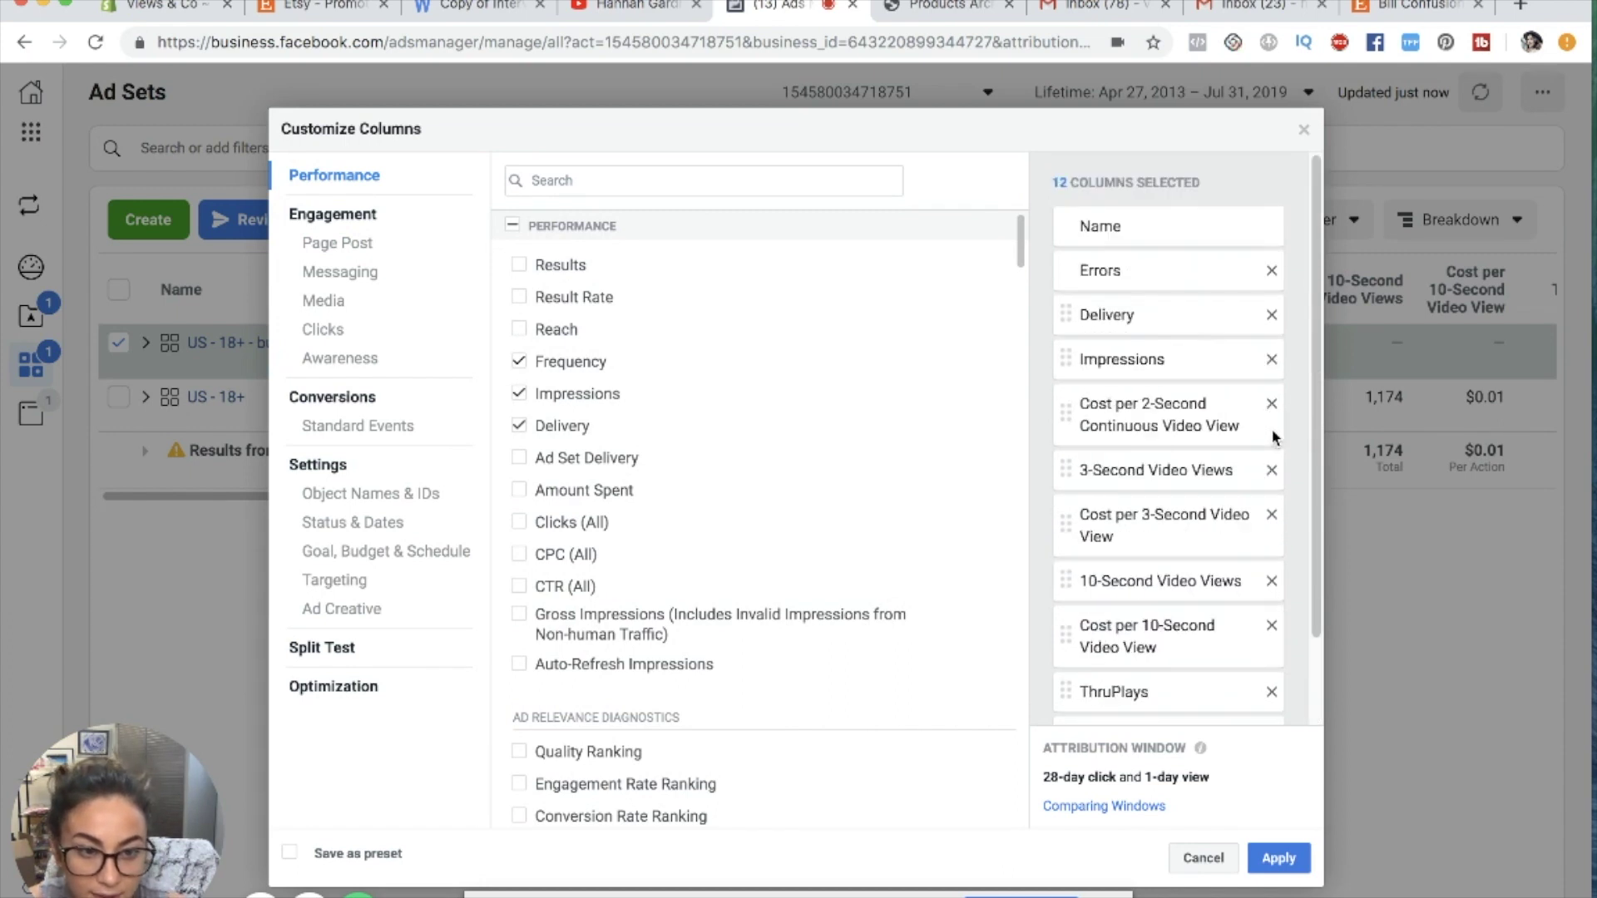
pyautogui.click(1271, 405)
pyautogui.click(1271, 404)
pyautogui.click(1287, 404)
pyautogui.click(1288, 404)
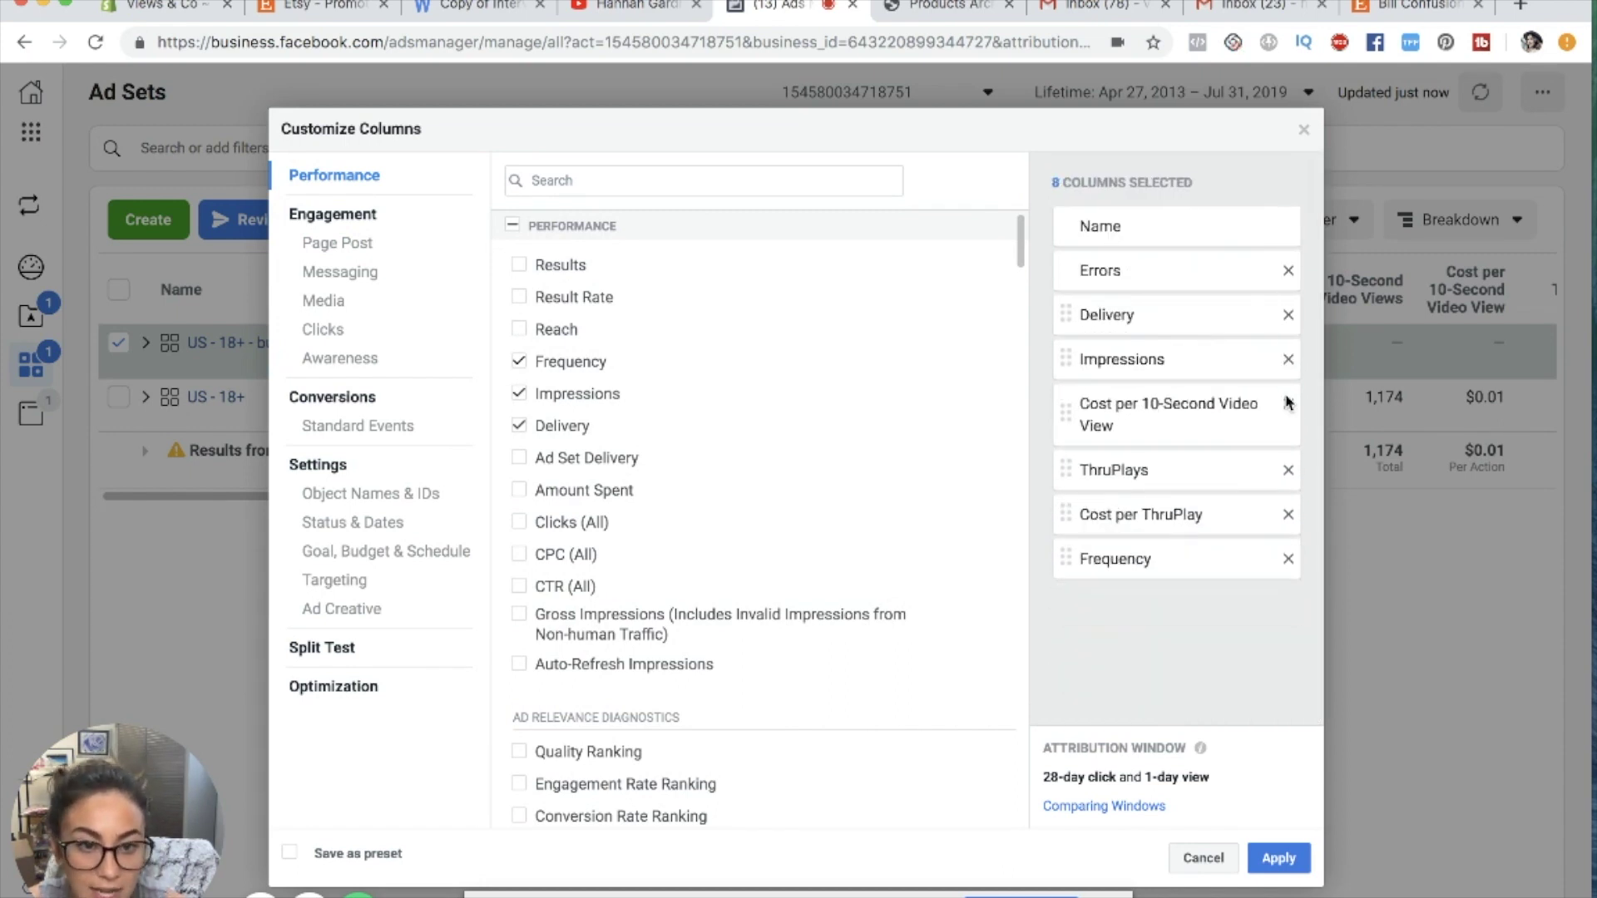
pyautogui.click(1287, 405)
pyautogui.click(1288, 405)
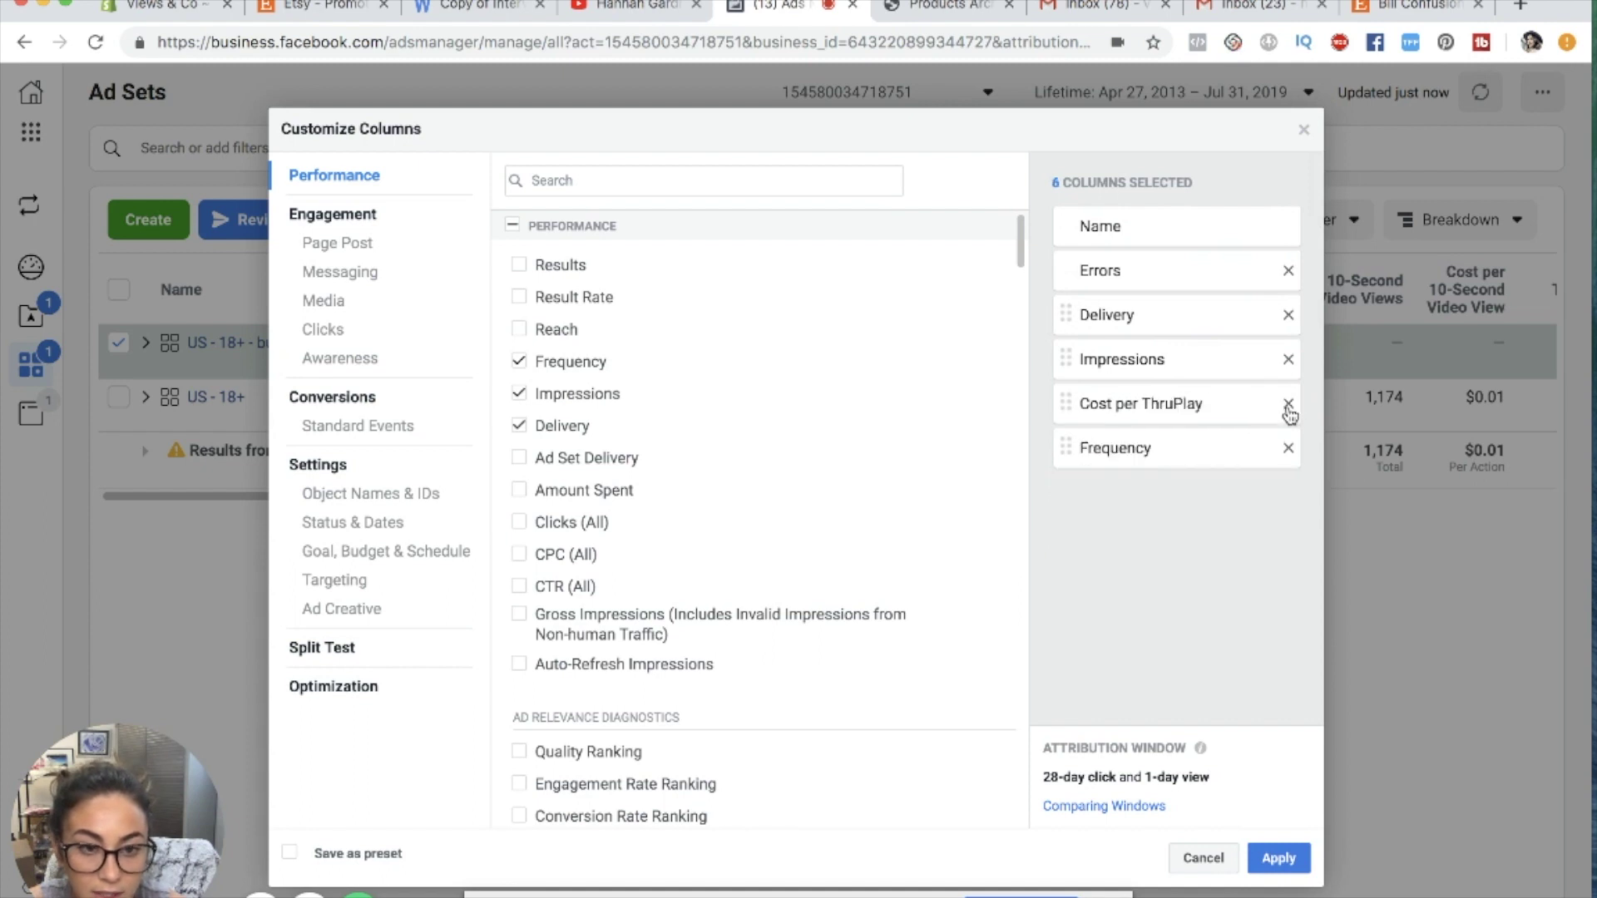
pyautogui.click(1287, 405)
pyautogui.click(1287, 405)
pyautogui.click(1288, 359)
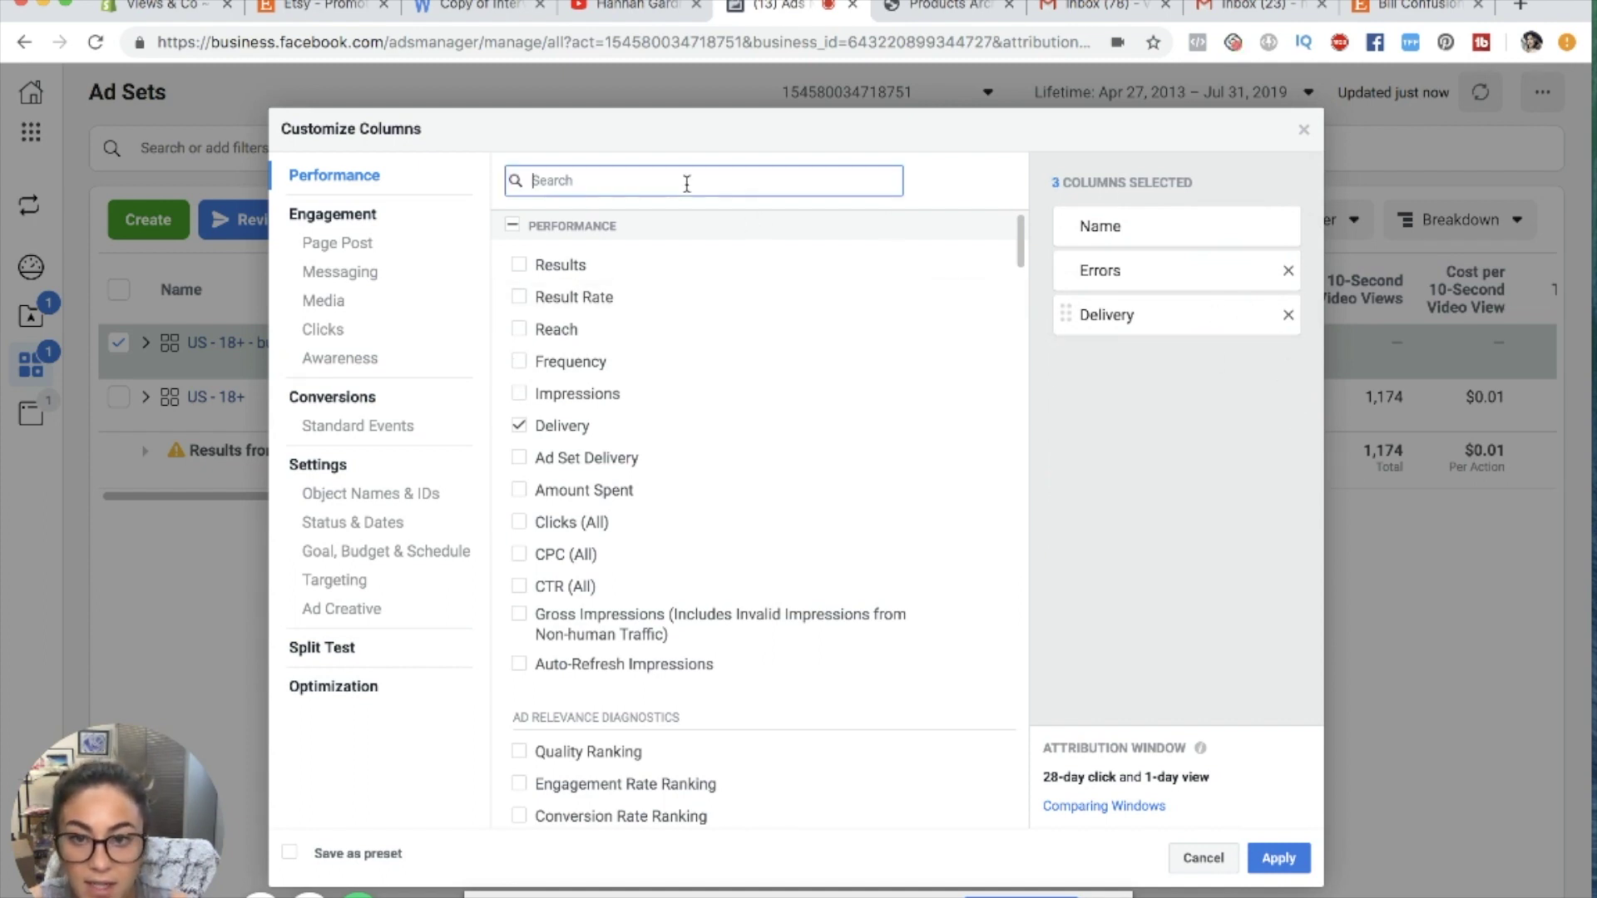
# - Add the Performance metrics Frequency, Amount Spent, CPC (All) and CTR (All) to the selected columns
pyautogui.click(524, 360)
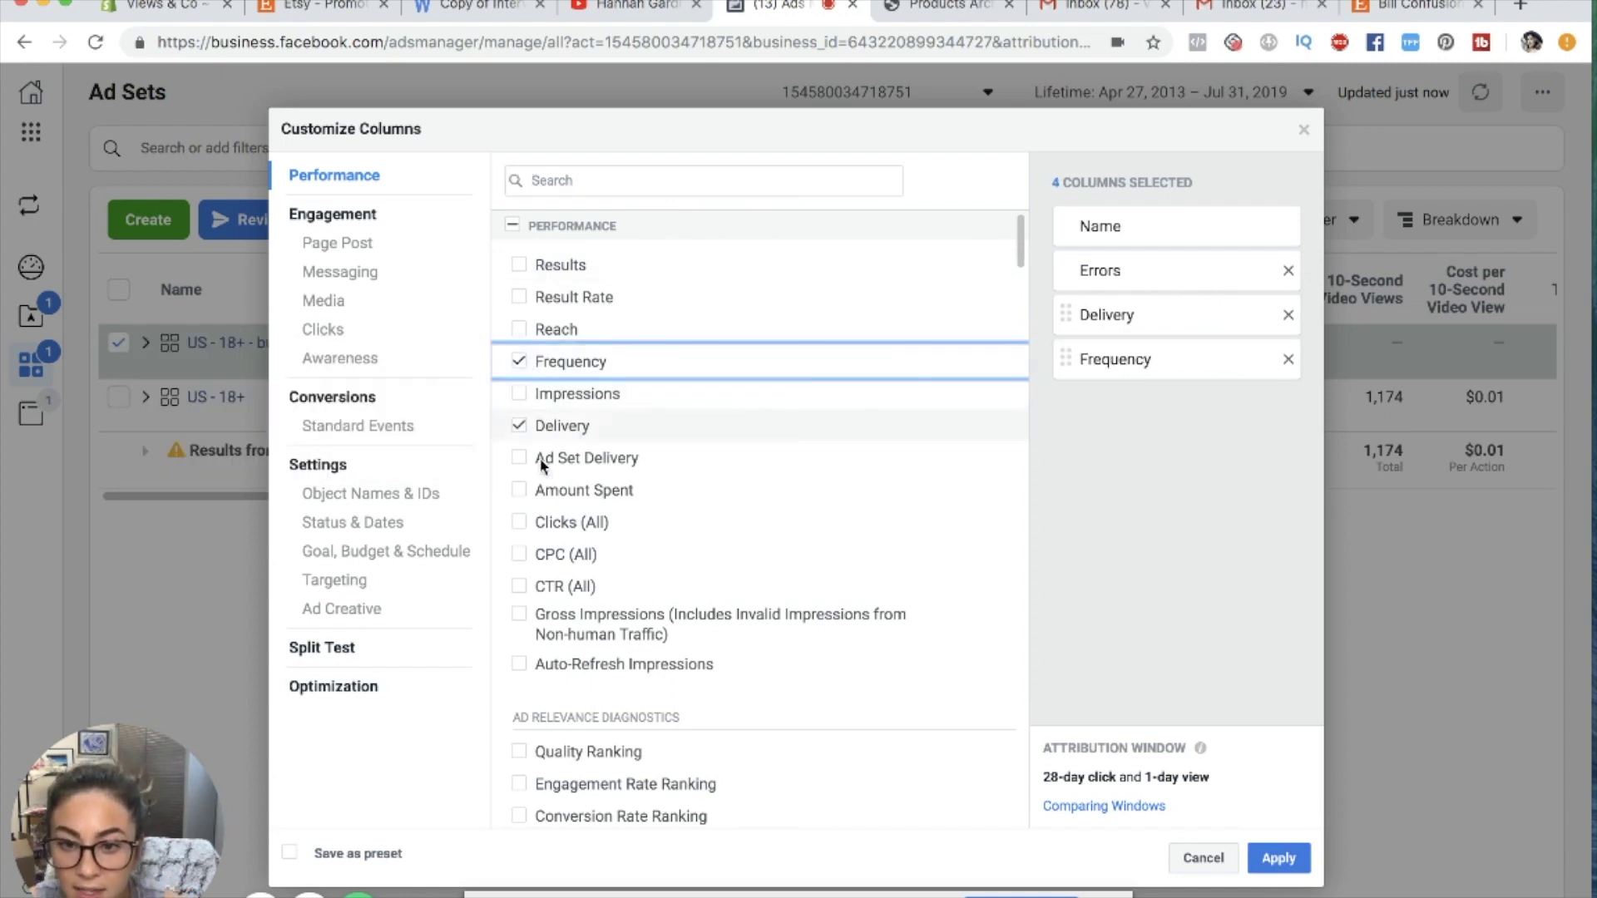
pyautogui.click(520, 490)
pyautogui.moveTo(529, 562)
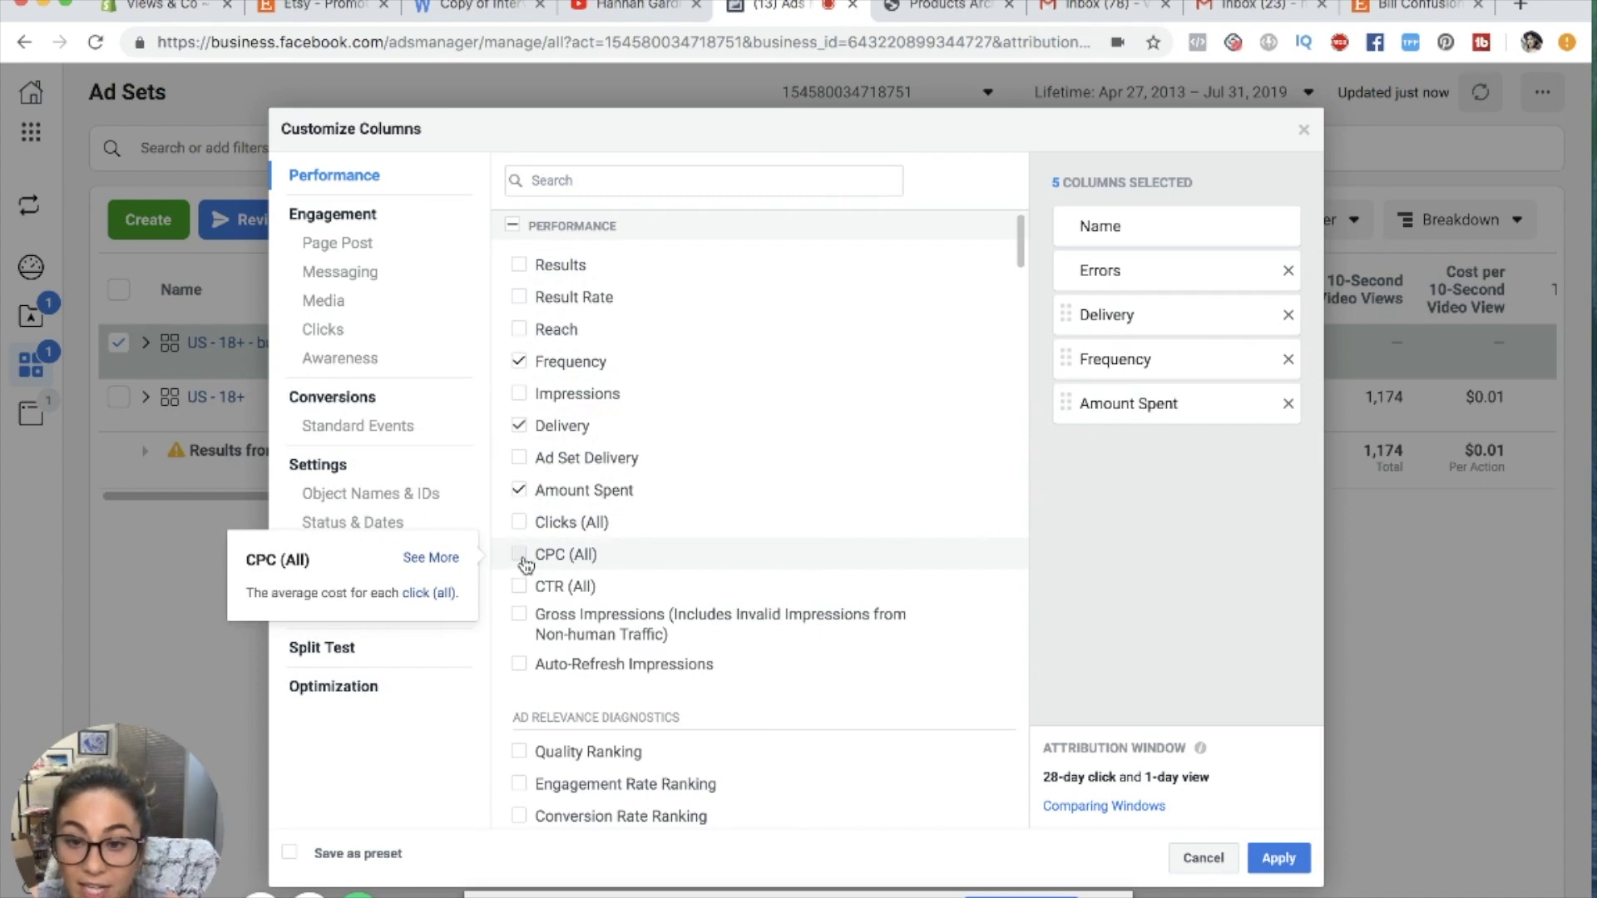
pyautogui.click(523, 561)
pyautogui.moveTo(523, 592)
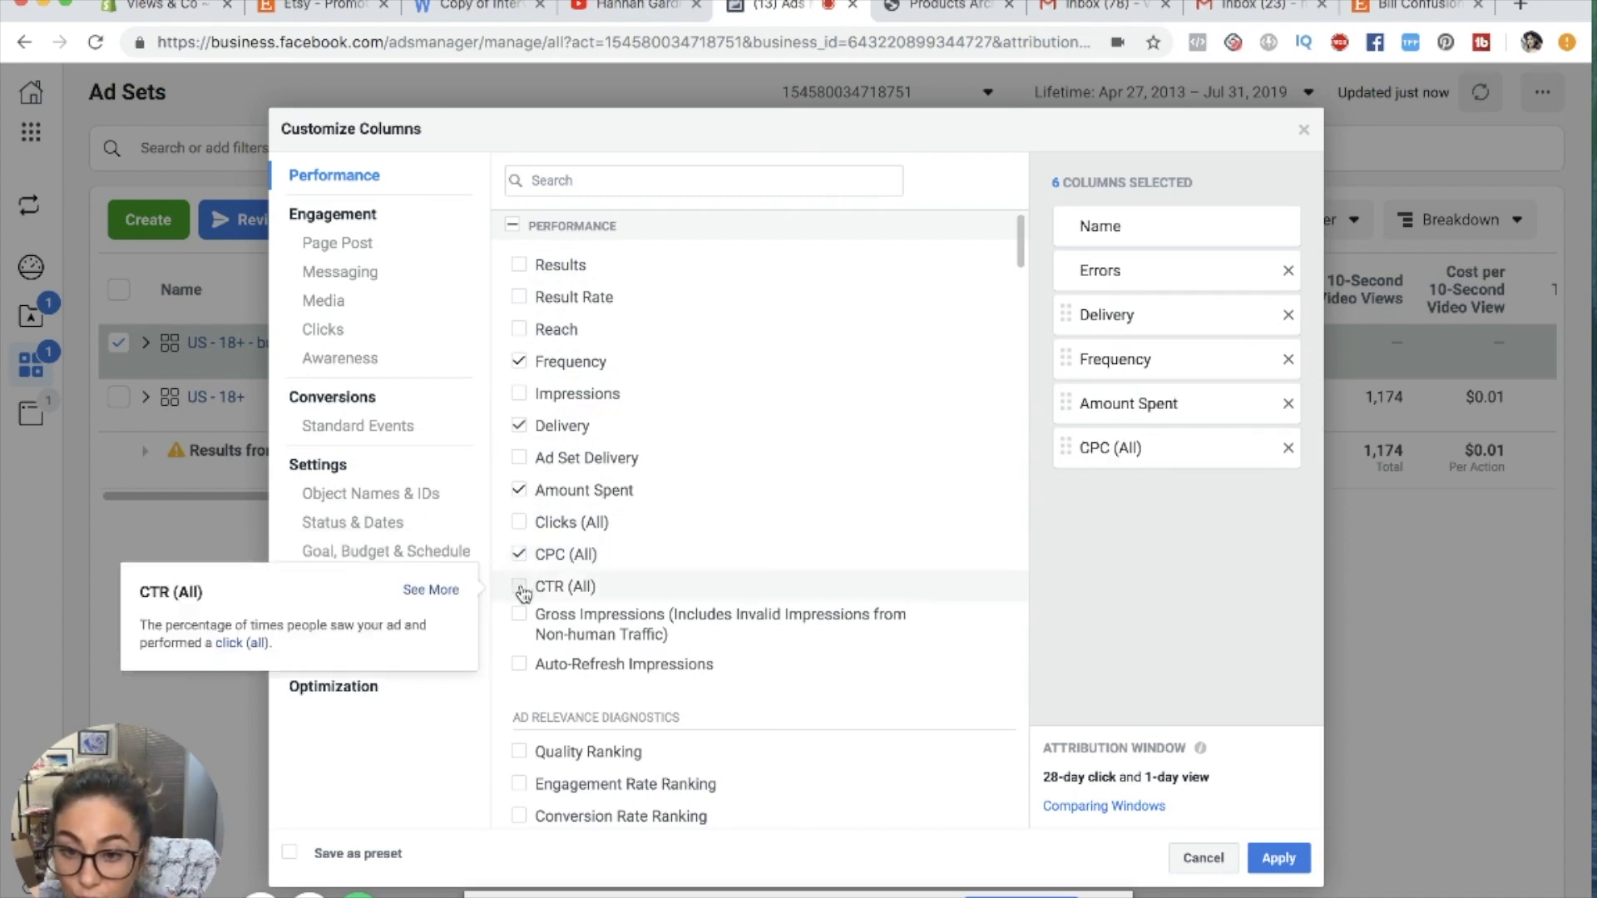
pyautogui.click(521, 588)
# - Add the Cost per Result, Link Clicks and Unique Link Clicks metrics to the selected columns
pyautogui.scroll(-3, 738, 567)
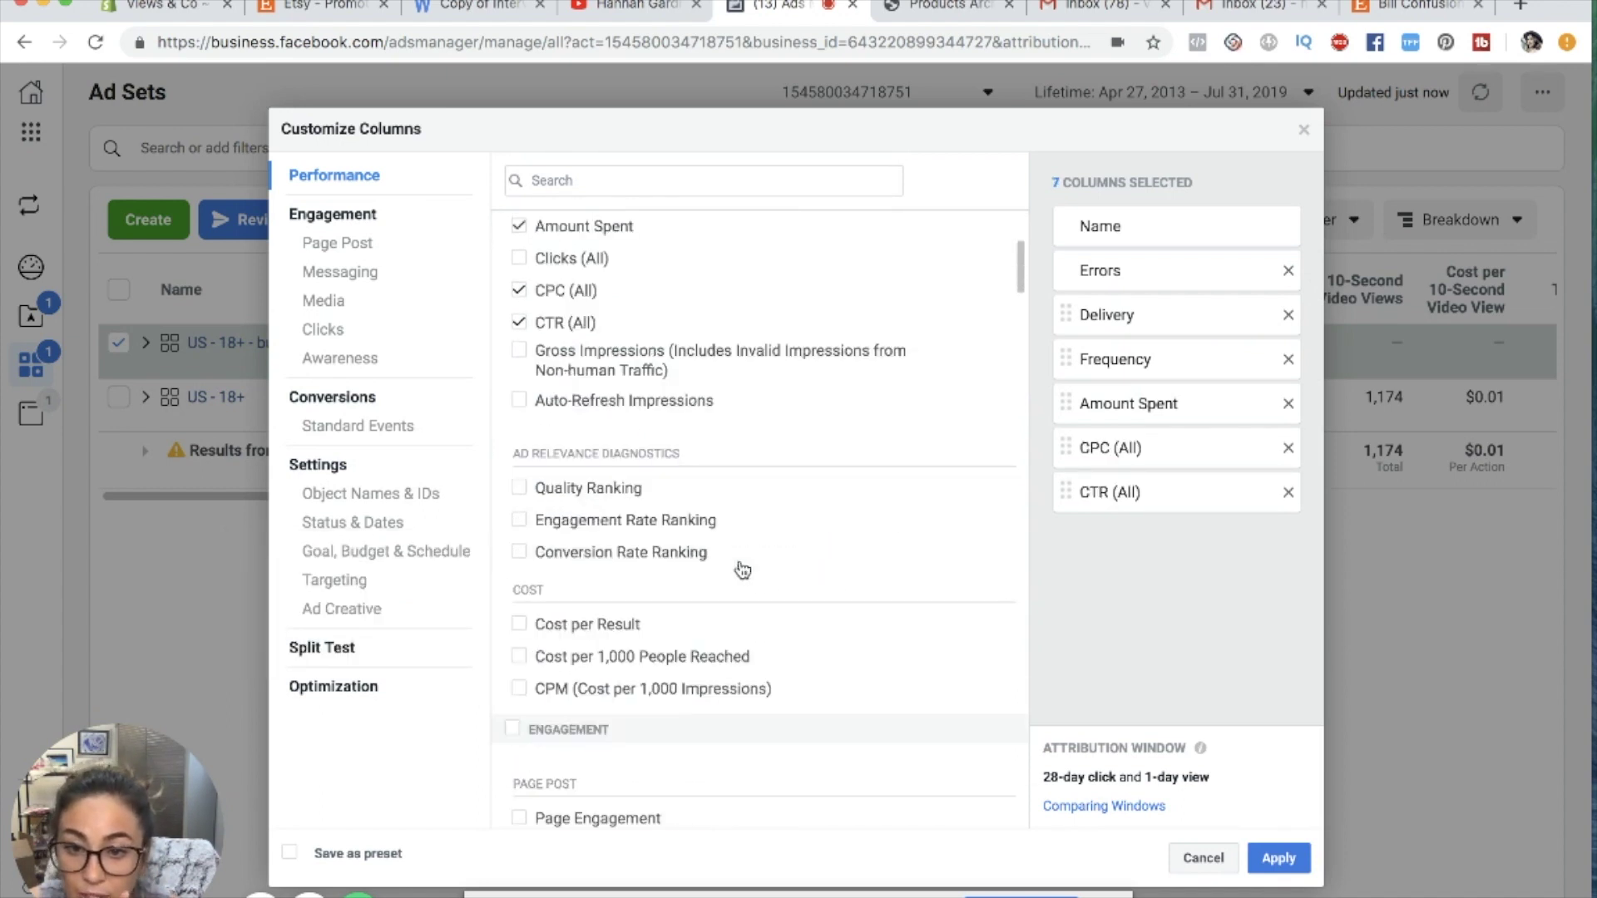
pyautogui.moveTo(738, 562)
pyautogui.scroll(-2, 743, 571)
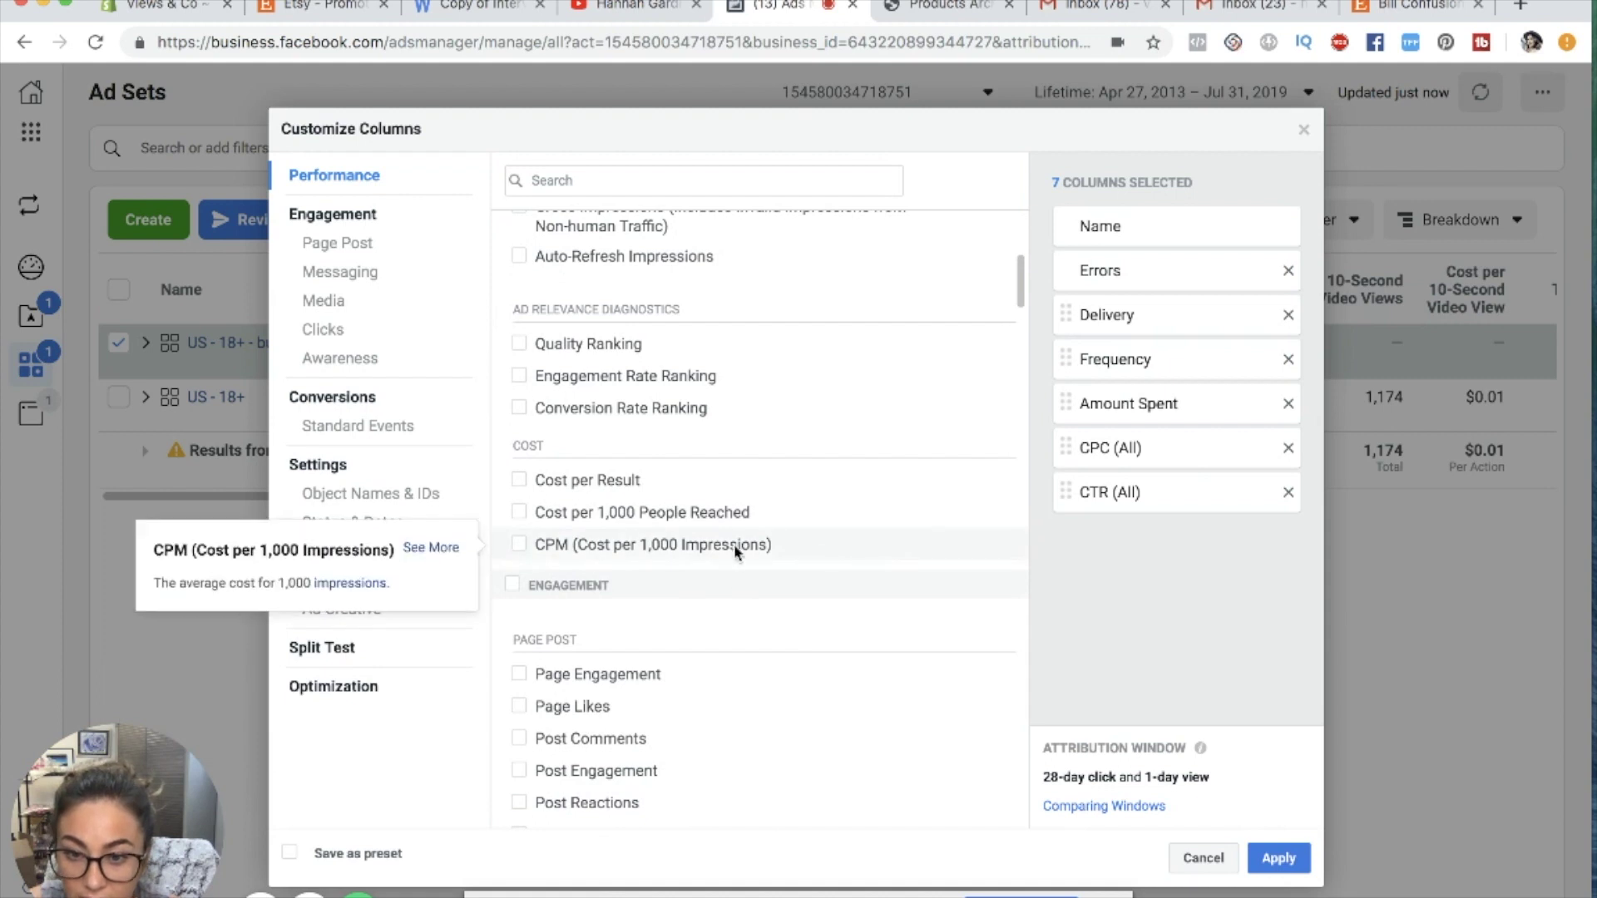
pyautogui.scroll(-1, 531, 503)
pyautogui.click(527, 482)
pyautogui.scroll(-10, 734, 619)
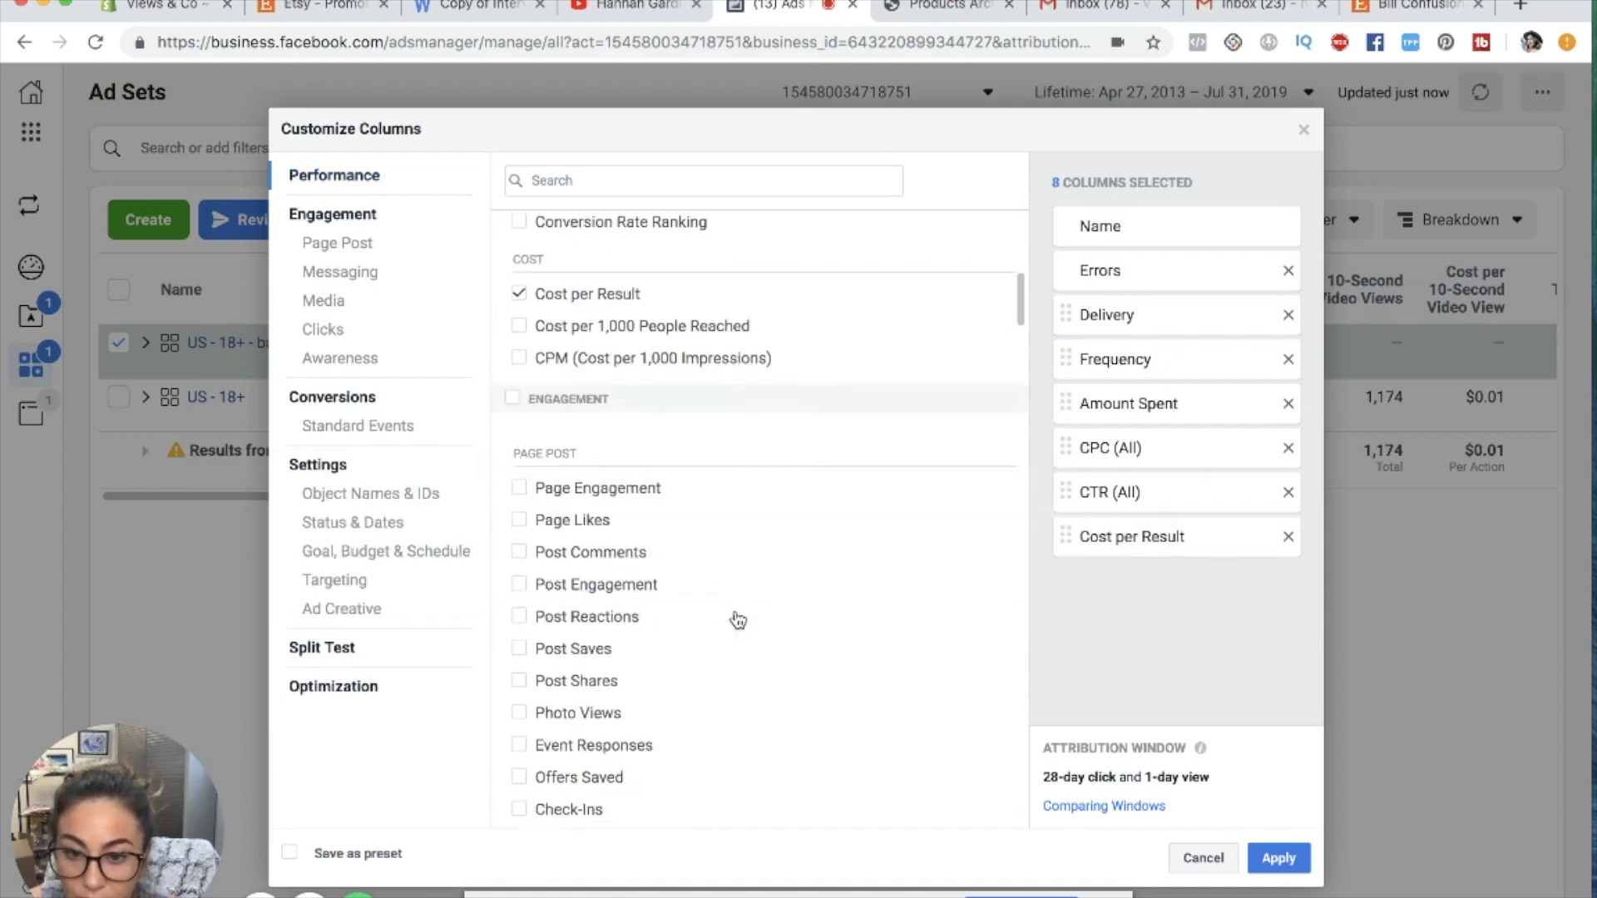
pyautogui.scroll(-9, 732, 630)
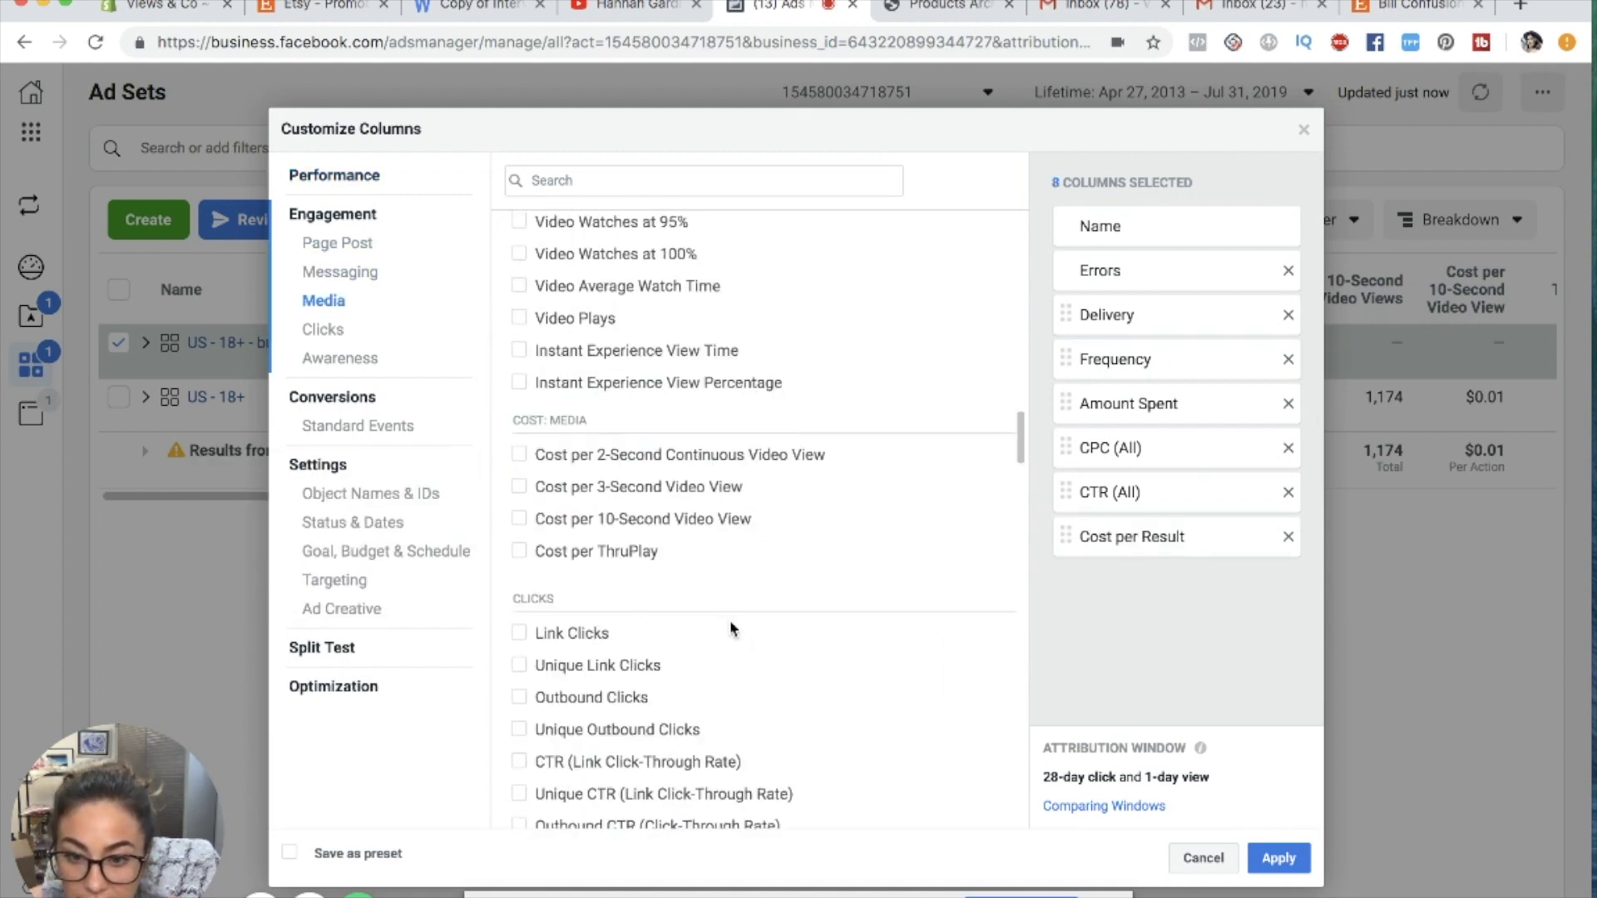
pyautogui.click(519, 587)
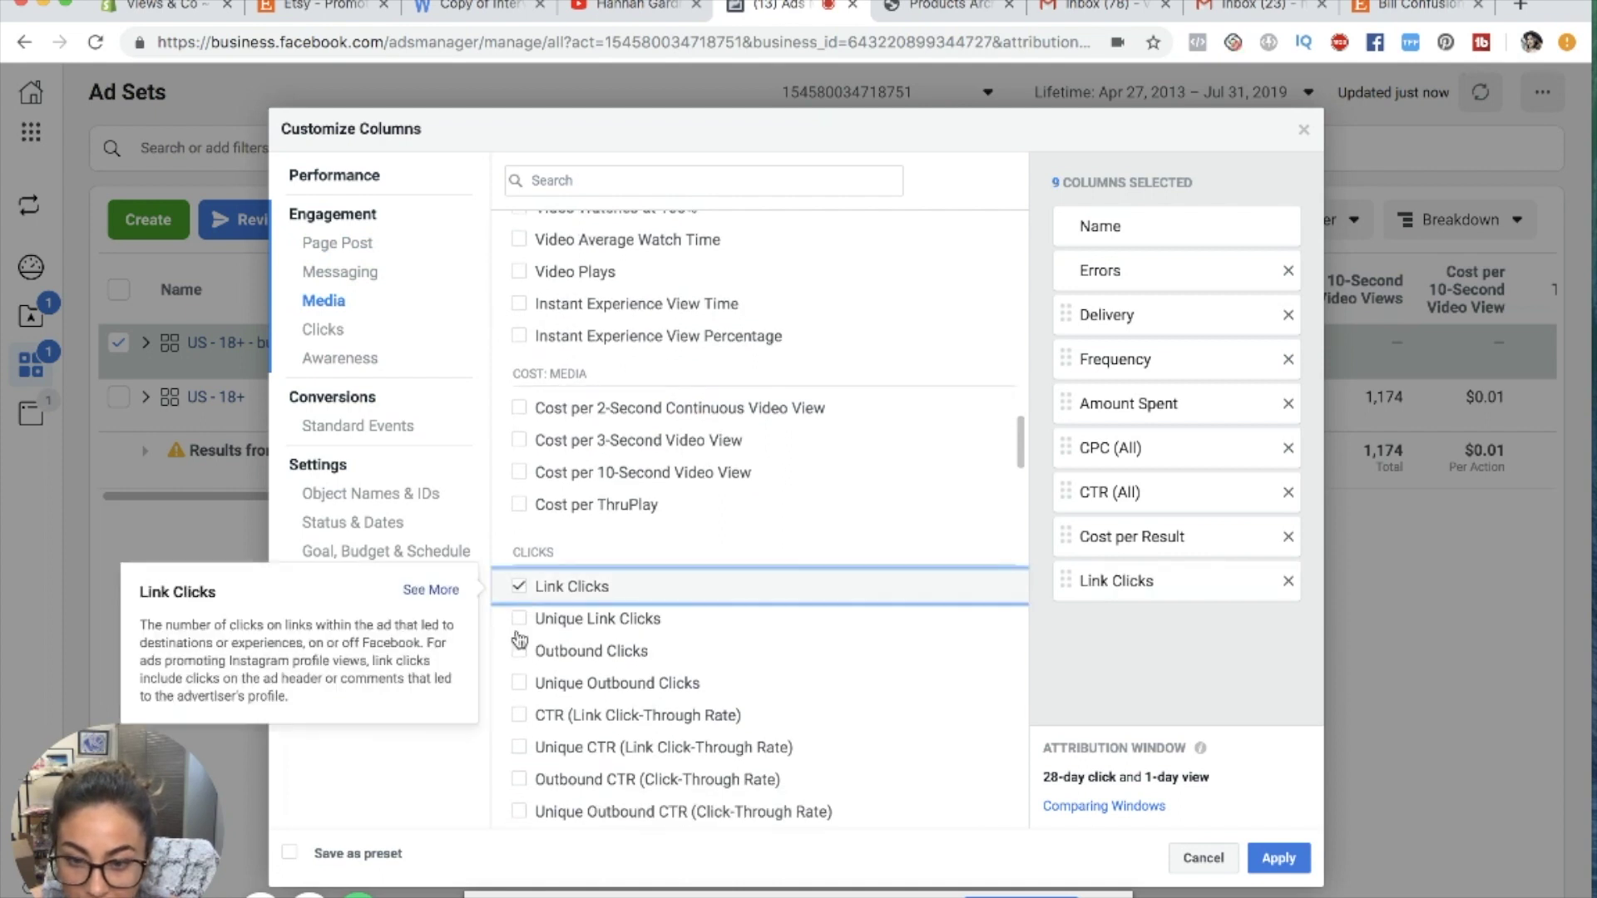
pyautogui.click(519, 619)
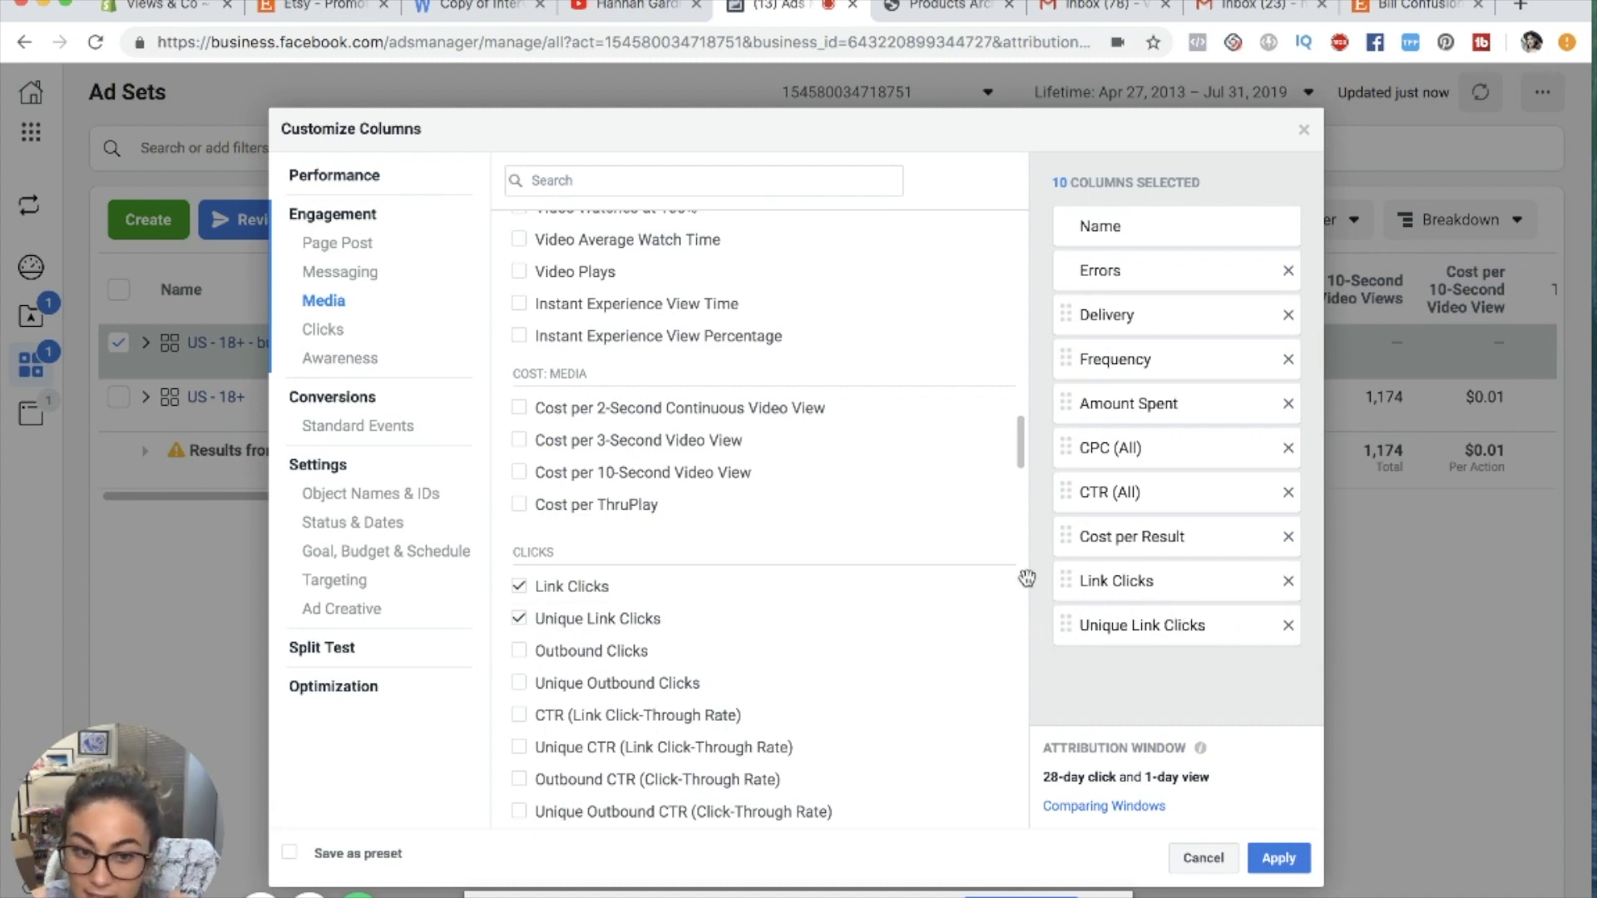
# - Add CPC (Cost per Link Click) and the unique count of Adds to Cart to the selected columns
pyautogui.scroll(-5, 582, 620)
pyautogui.scroll(-2, 647, 629)
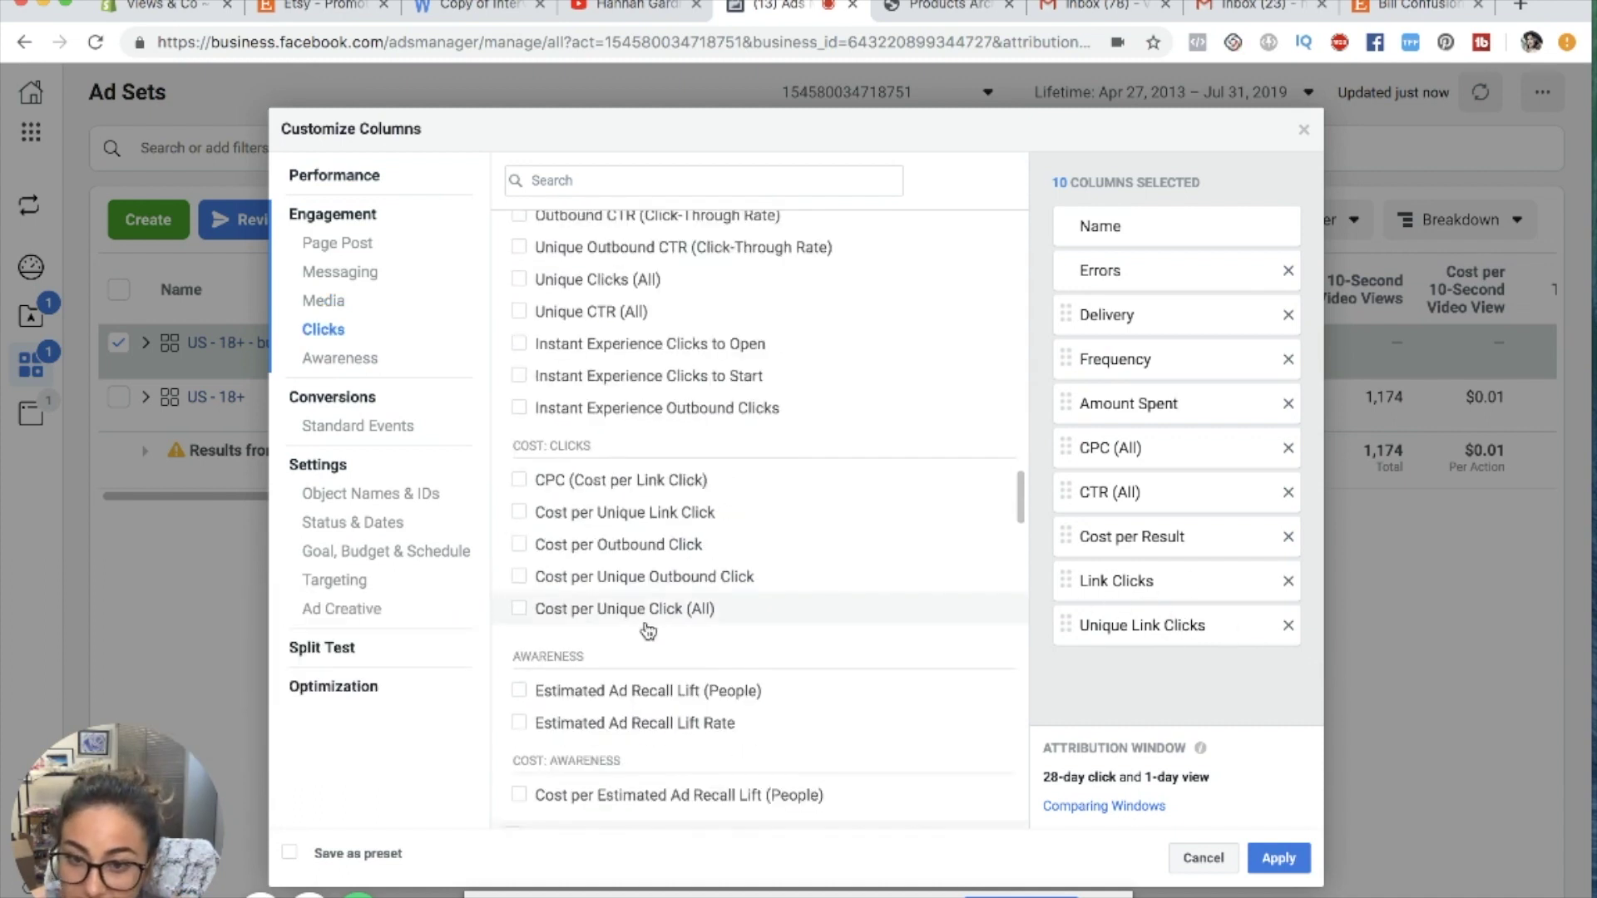
pyautogui.click(520, 481)
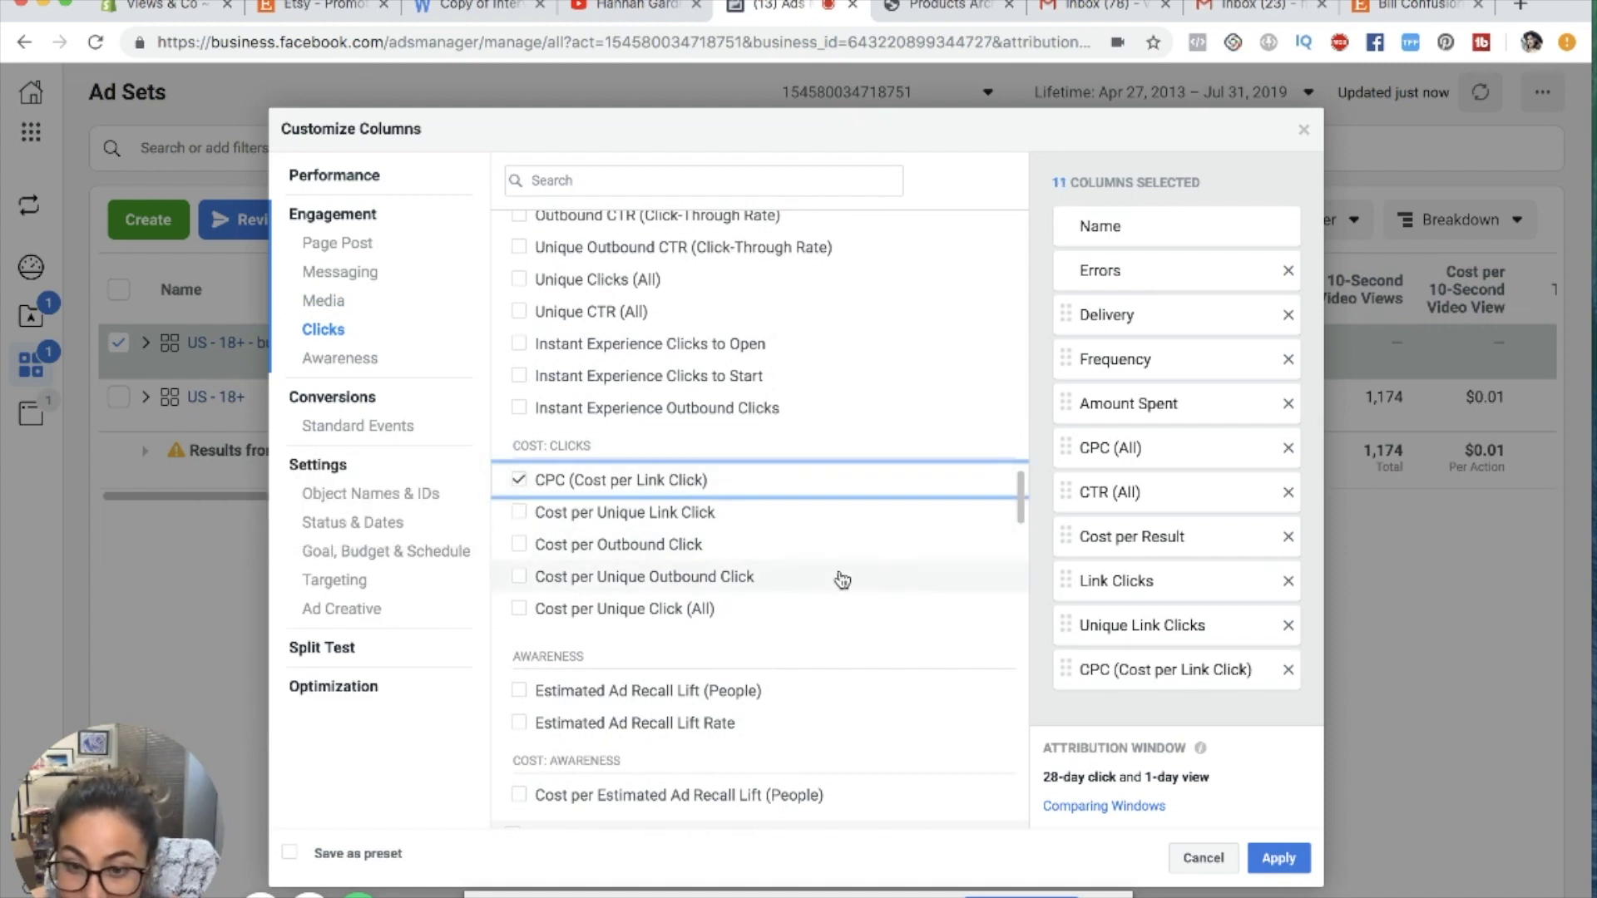
pyautogui.scroll(-3, 780, 608)
pyautogui.scroll(-5, 780, 604)
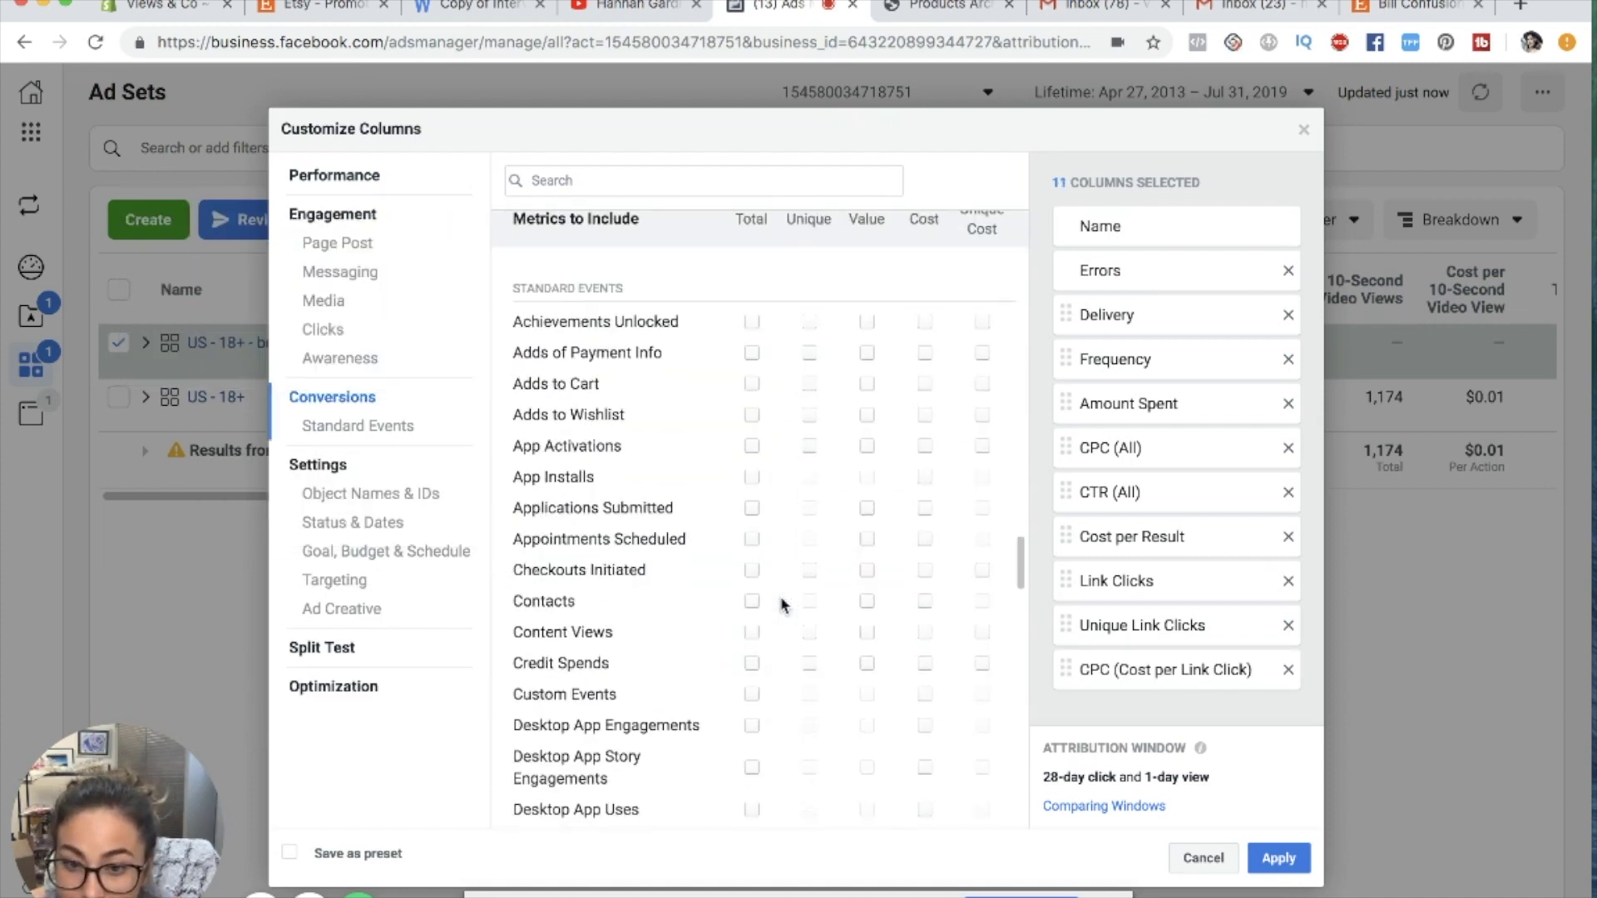
pyautogui.moveTo(756, 394)
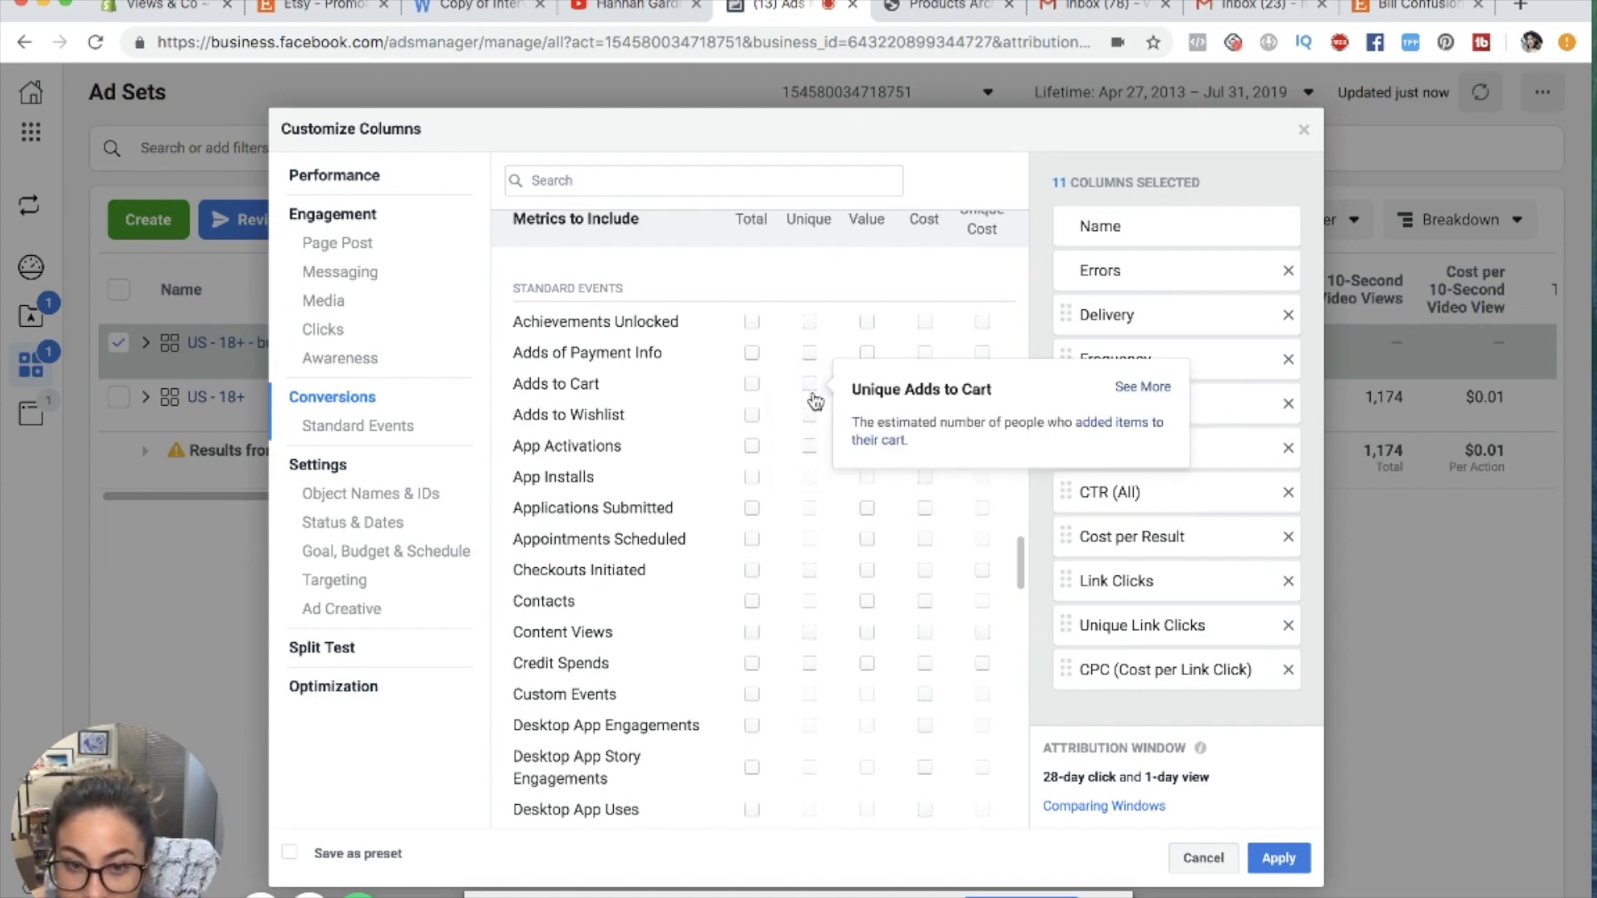
pyautogui.click(809, 385)
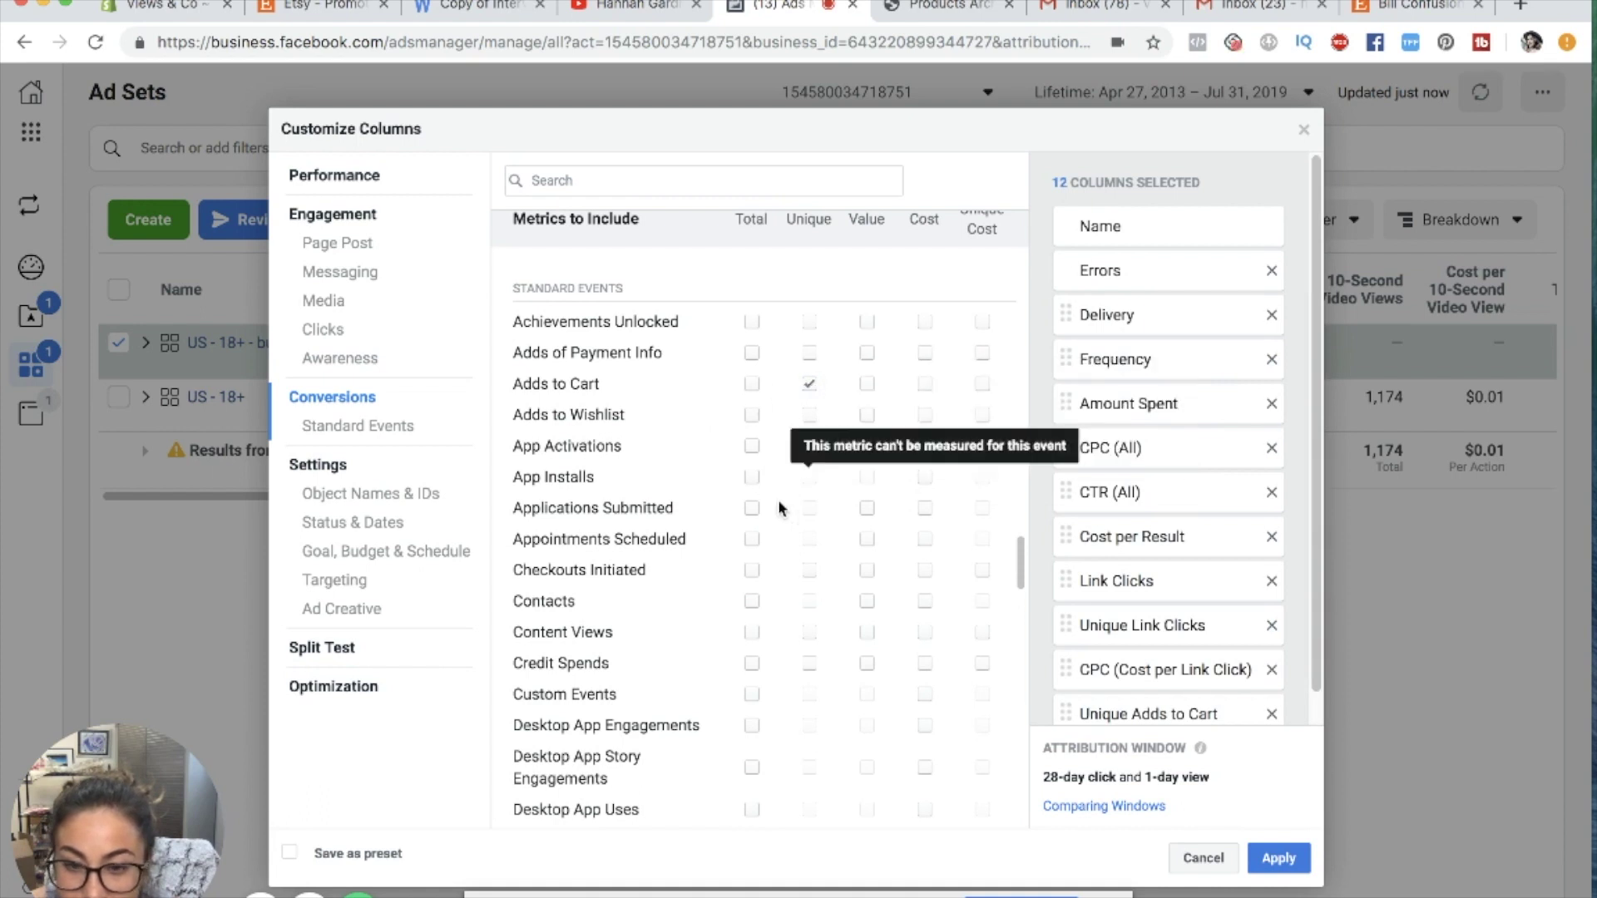
# - Look through the remaining conversion, settings and targeting metrics, and recheck the performance and engagement metrics available as columns
pyautogui.scroll(-5, 777, 499)
pyautogui.scroll(-15, 709, 541)
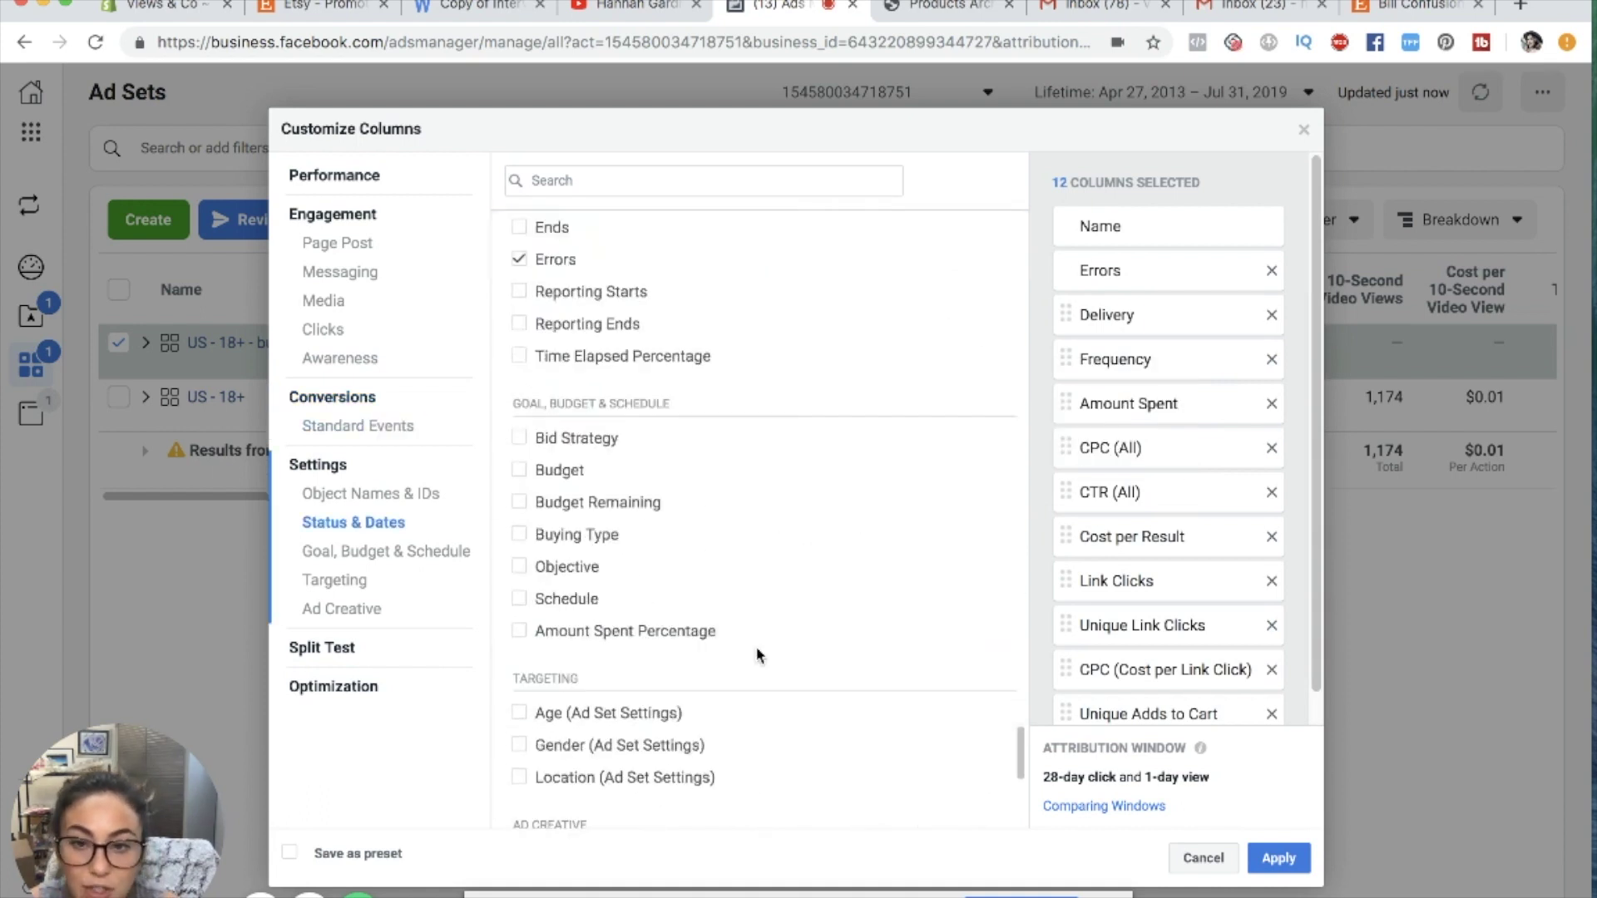
pyautogui.scroll(-5, 756, 653)
pyautogui.scroll(5, 740, 641)
pyautogui.scroll(-5, 733, 629)
pyautogui.scroll(20, 735, 632)
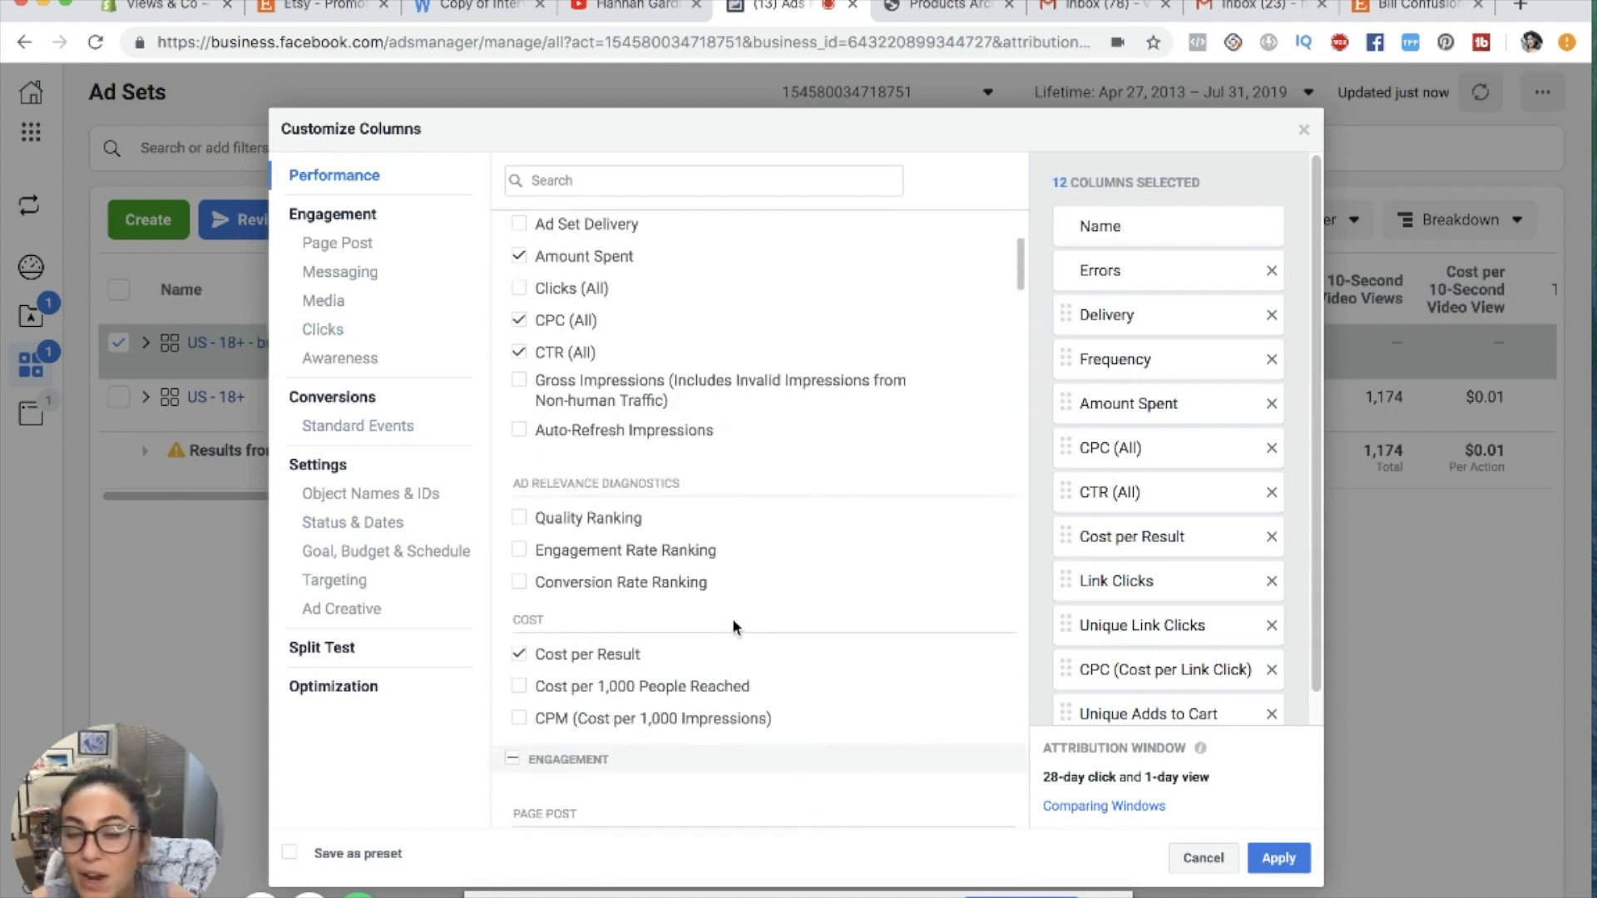
pyautogui.scroll(3, 716, 449)
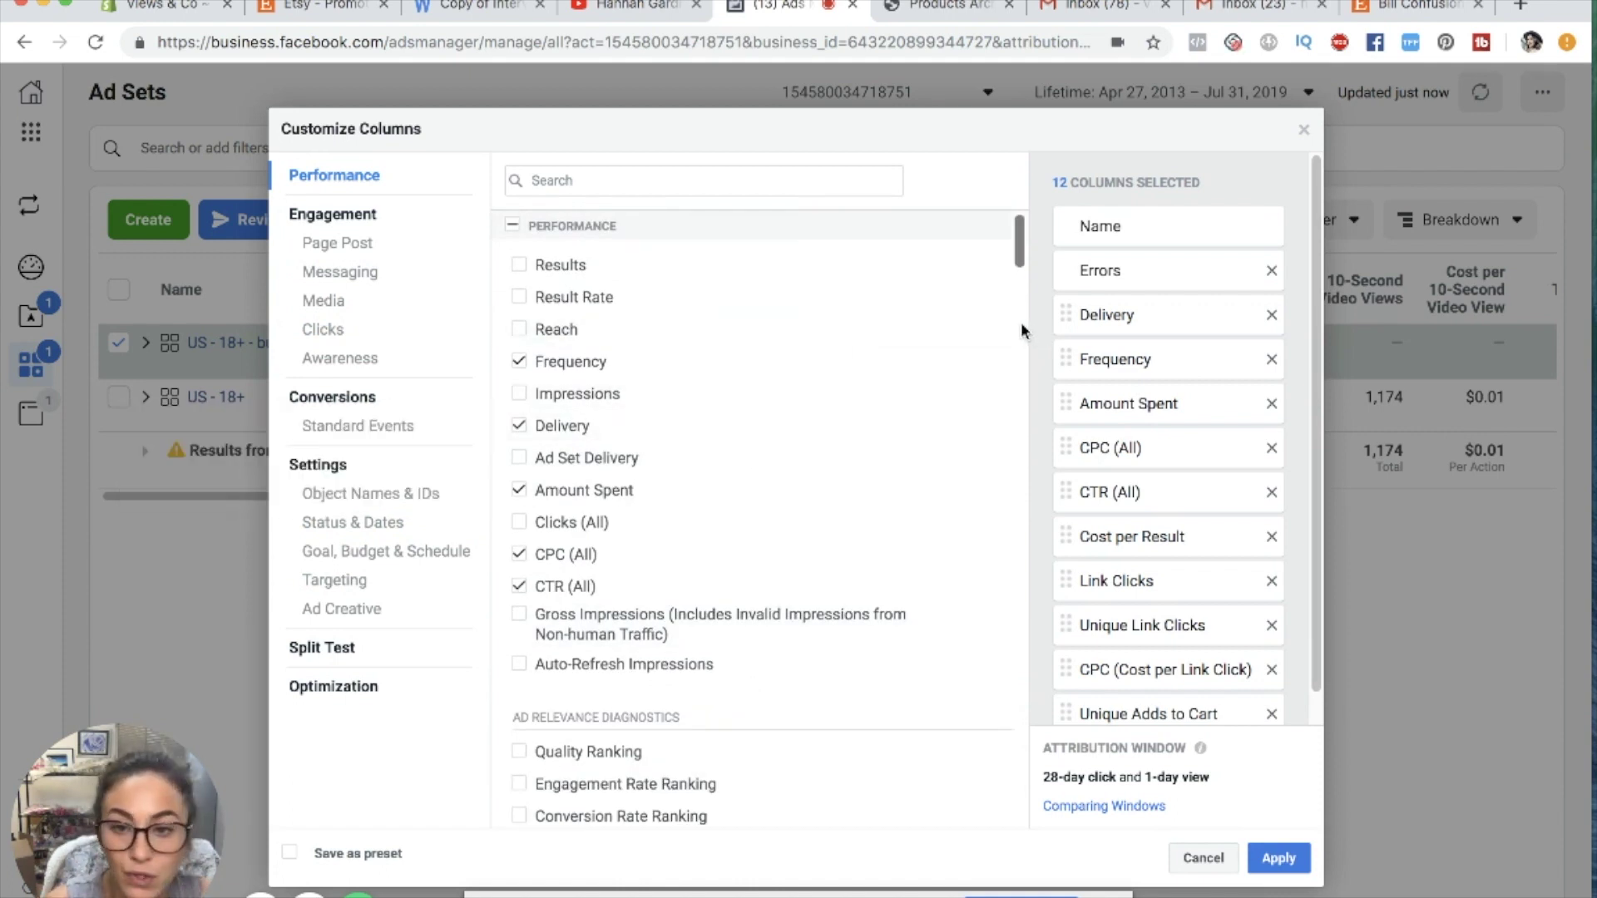
pyautogui.scroll(-10, 985, 472)
pyautogui.scroll(10, 986, 470)
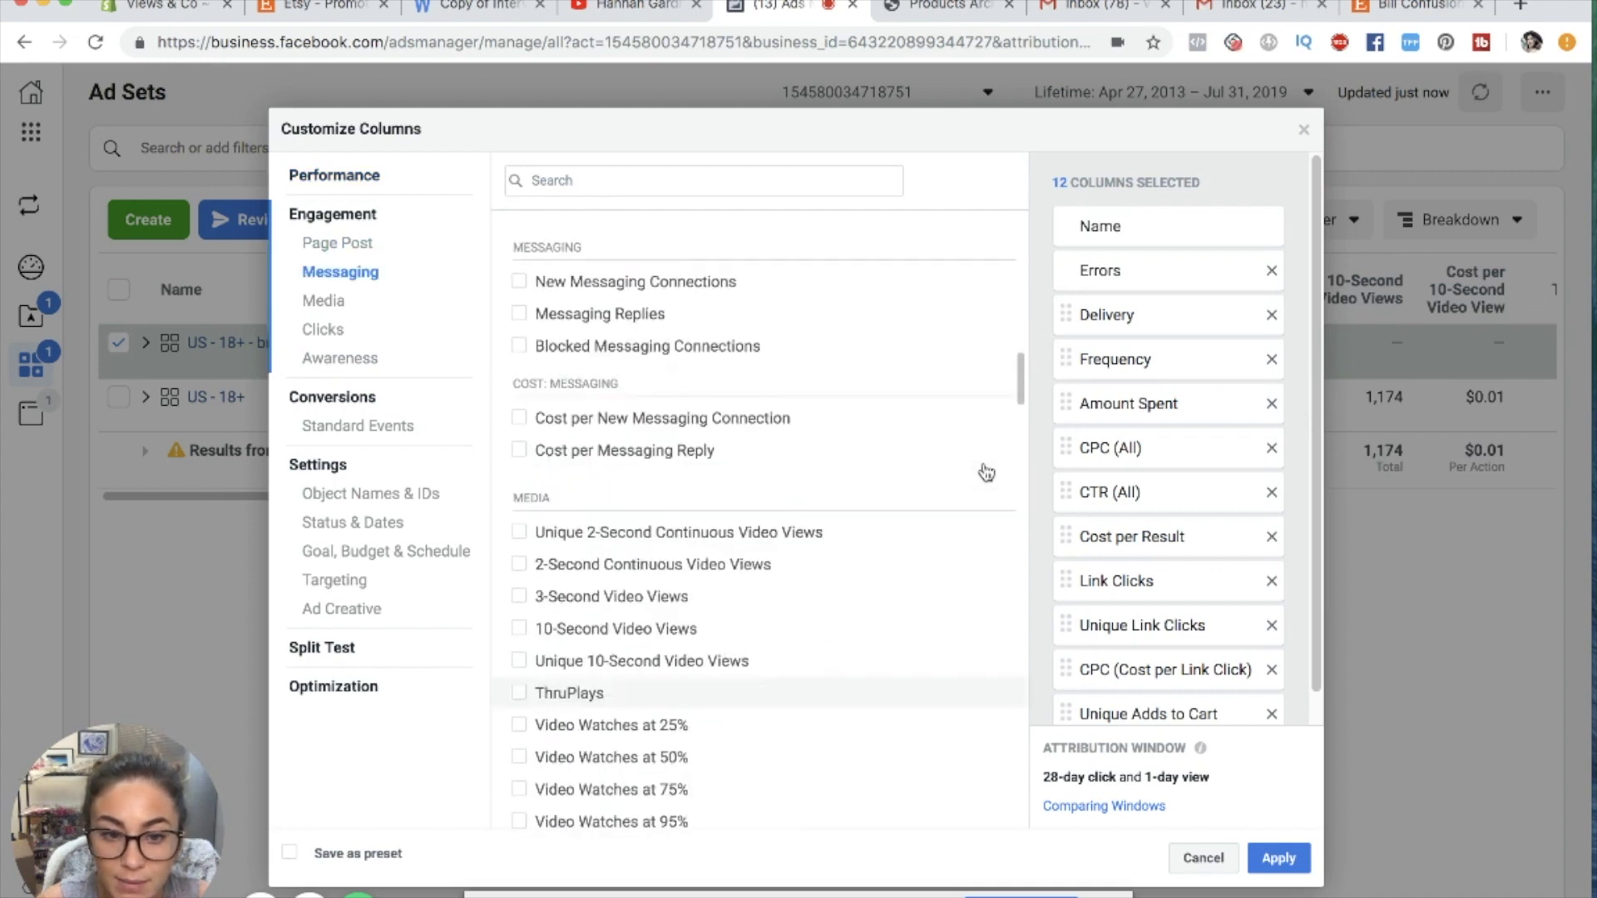
# - Apply the custom column selection to the ad sets table and save it as a column preset named with the presenter's first name
pyautogui.click(1280, 859)
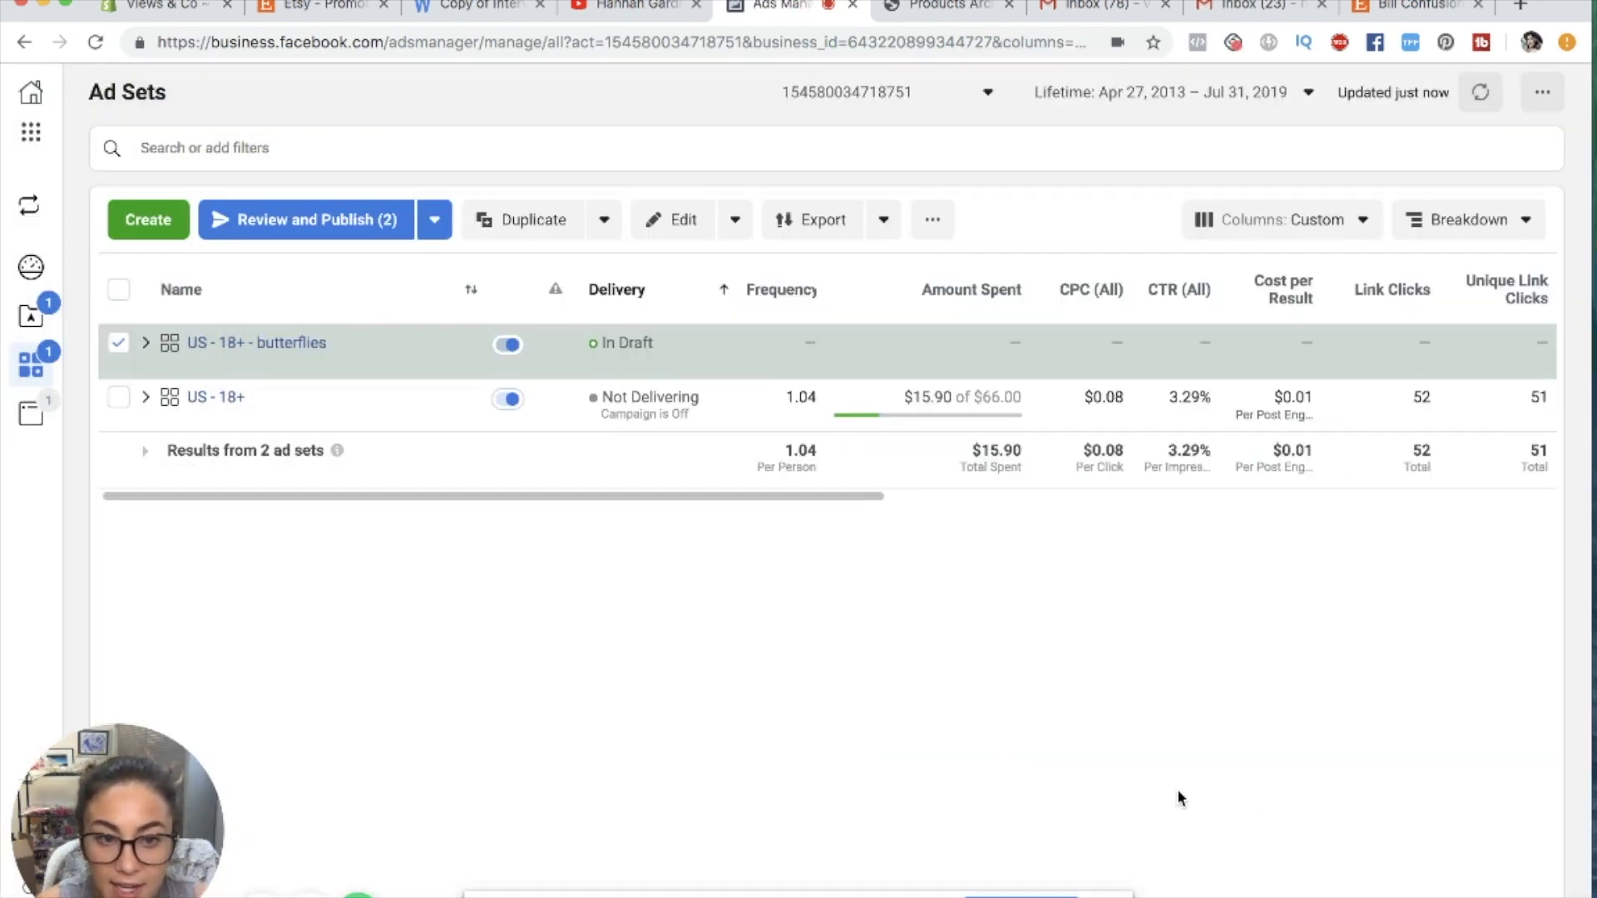
pyautogui.click(1337, 226)
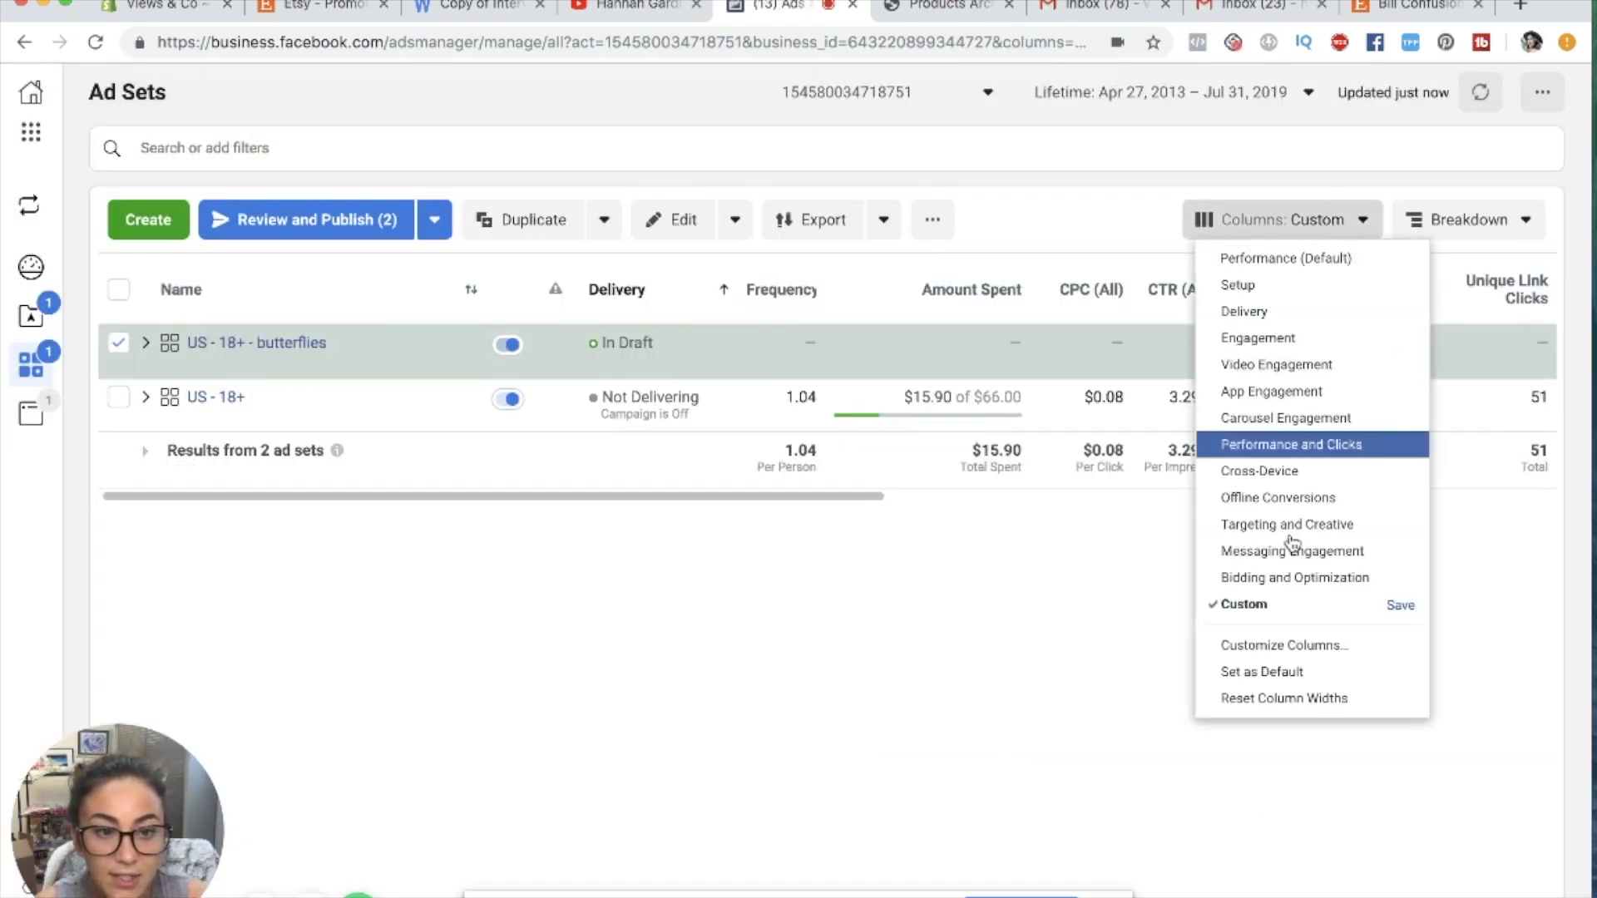
pyautogui.click(1381, 604)
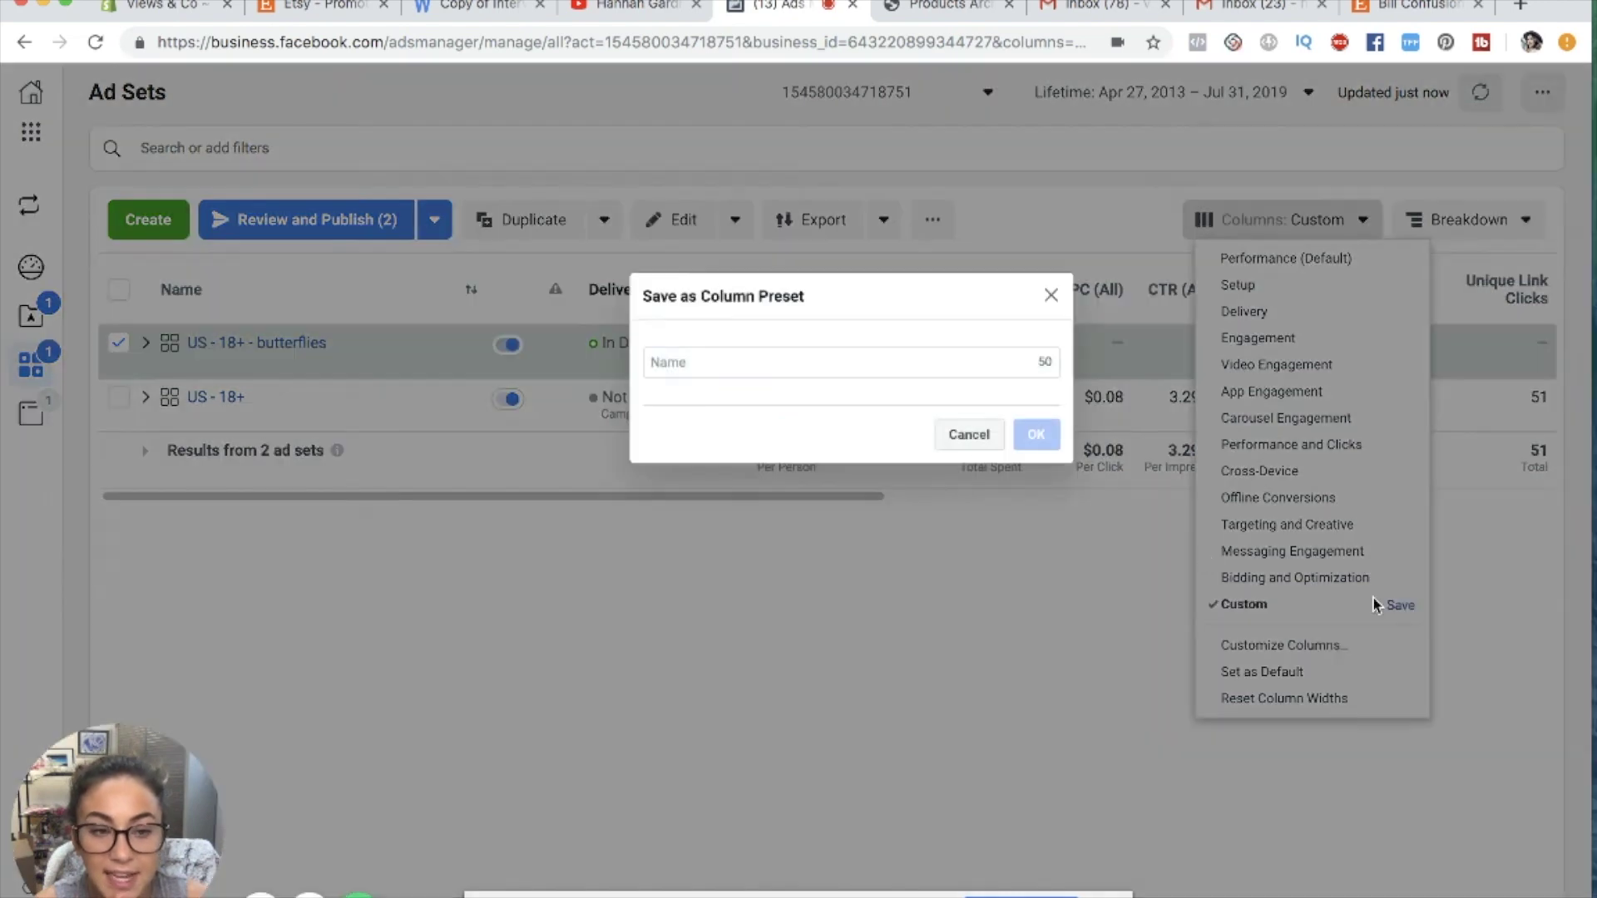
pyautogui.click(864, 368)
pyautogui.write('Hannah')
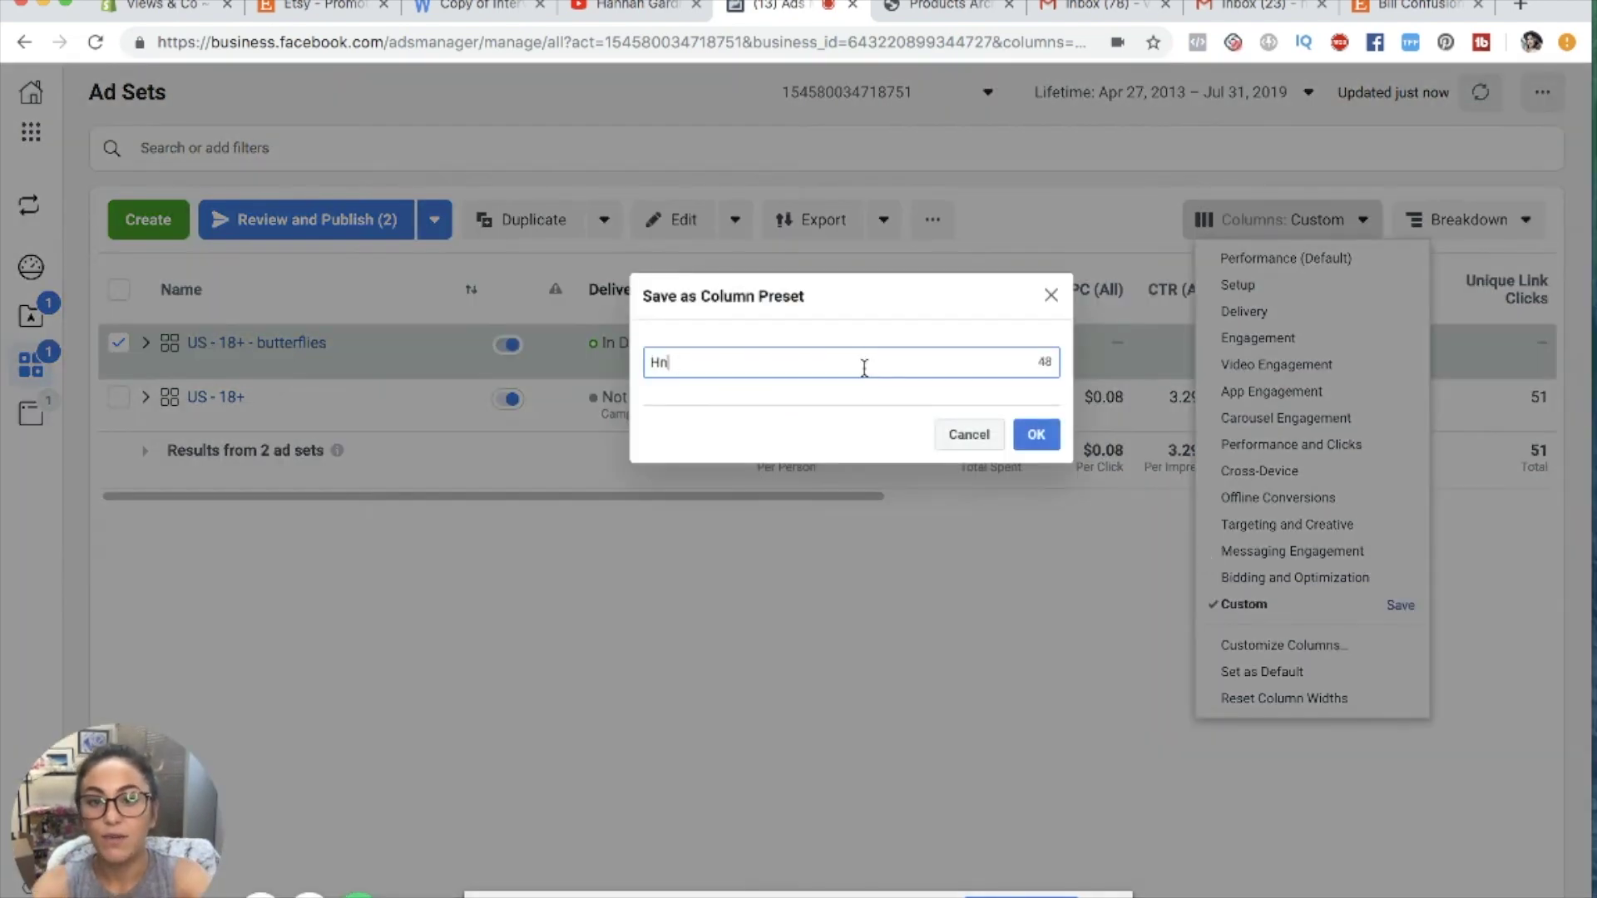
pyautogui.click(1036, 432)
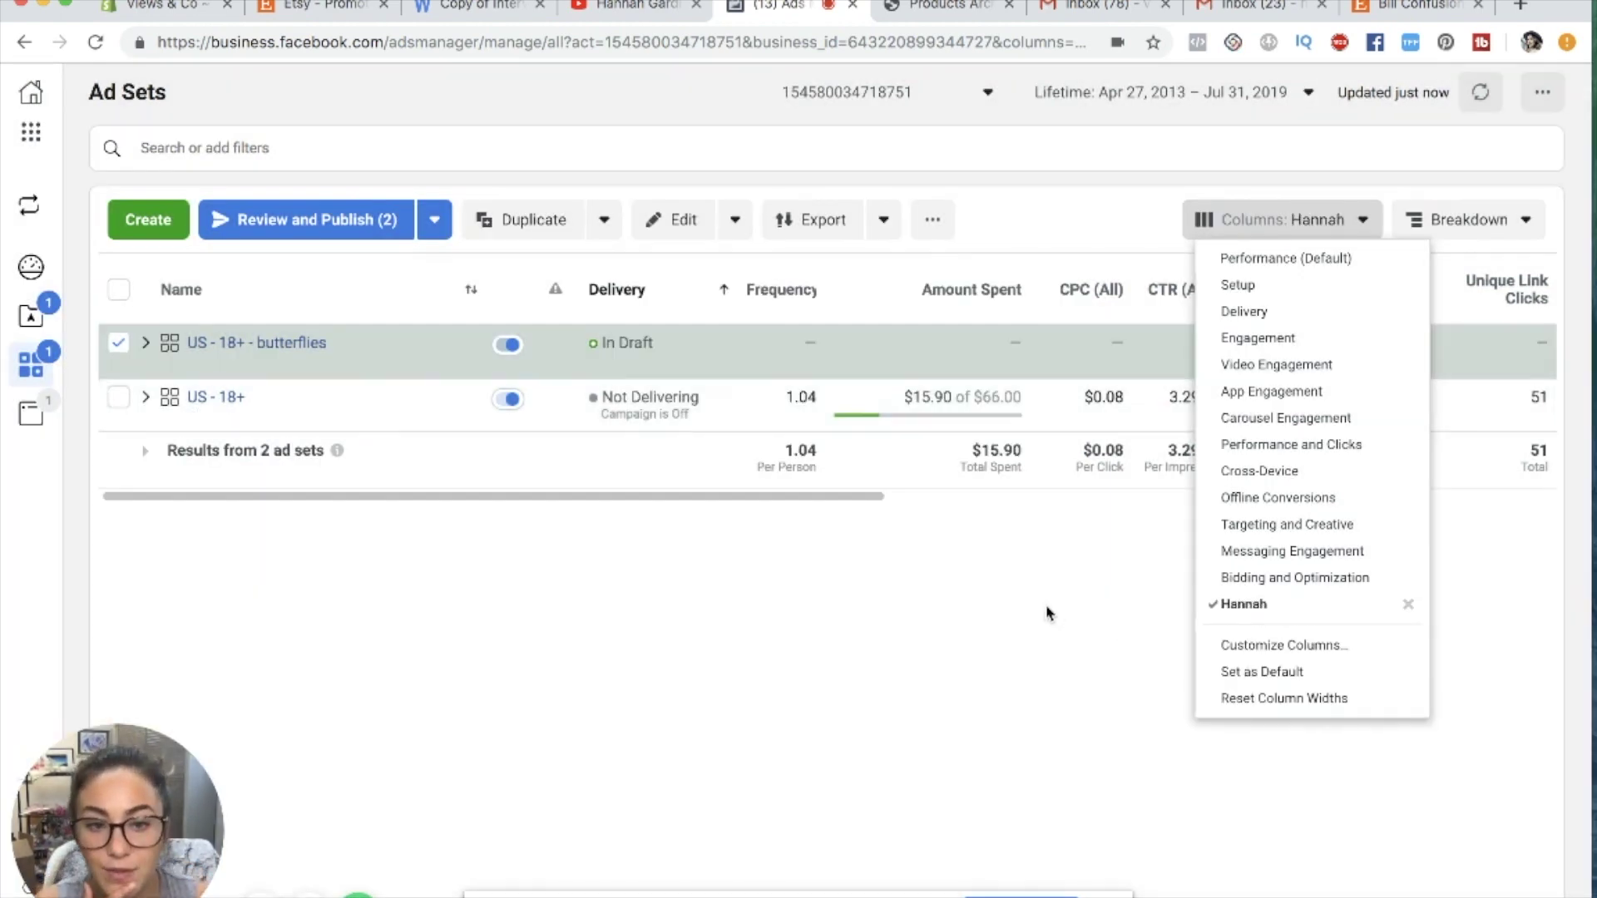
# - Show the ad sets table with the Video Engagement column preset and look over its video view metrics
pyautogui.click(1161, 566)
pyautogui.click(1317, 239)
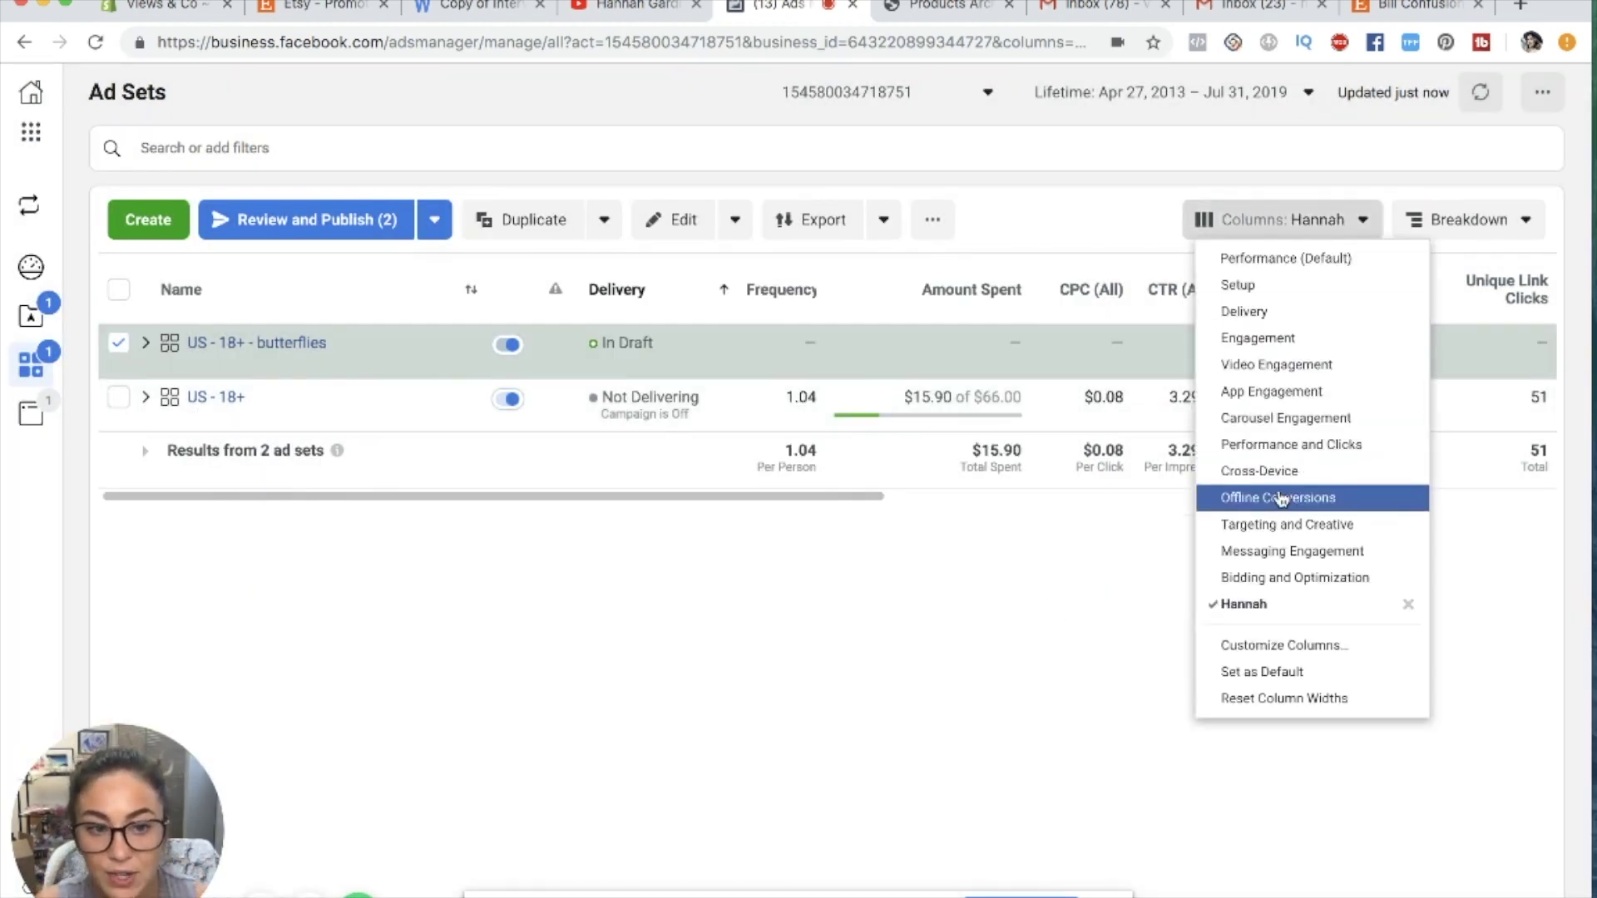
pyautogui.click(1291, 370)
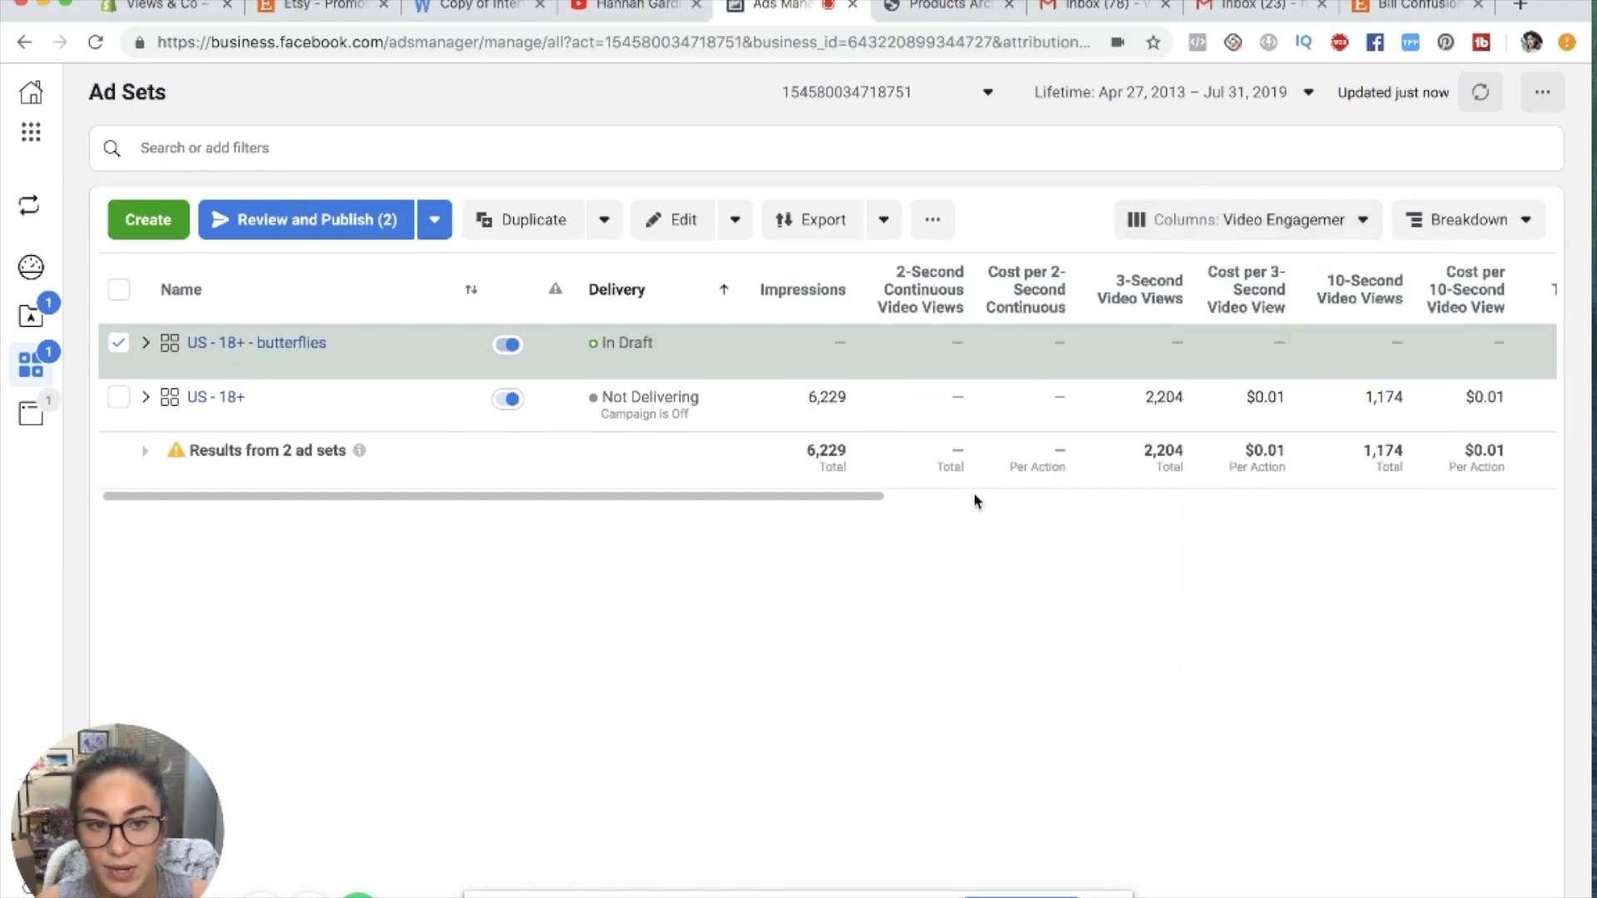
pyautogui.hscroll(3, 998, 474)
# - Return to the saved custom column preset and examine the ad set metrics from Frequency through Unique Adds to Cart
pyautogui.click(1302, 222)
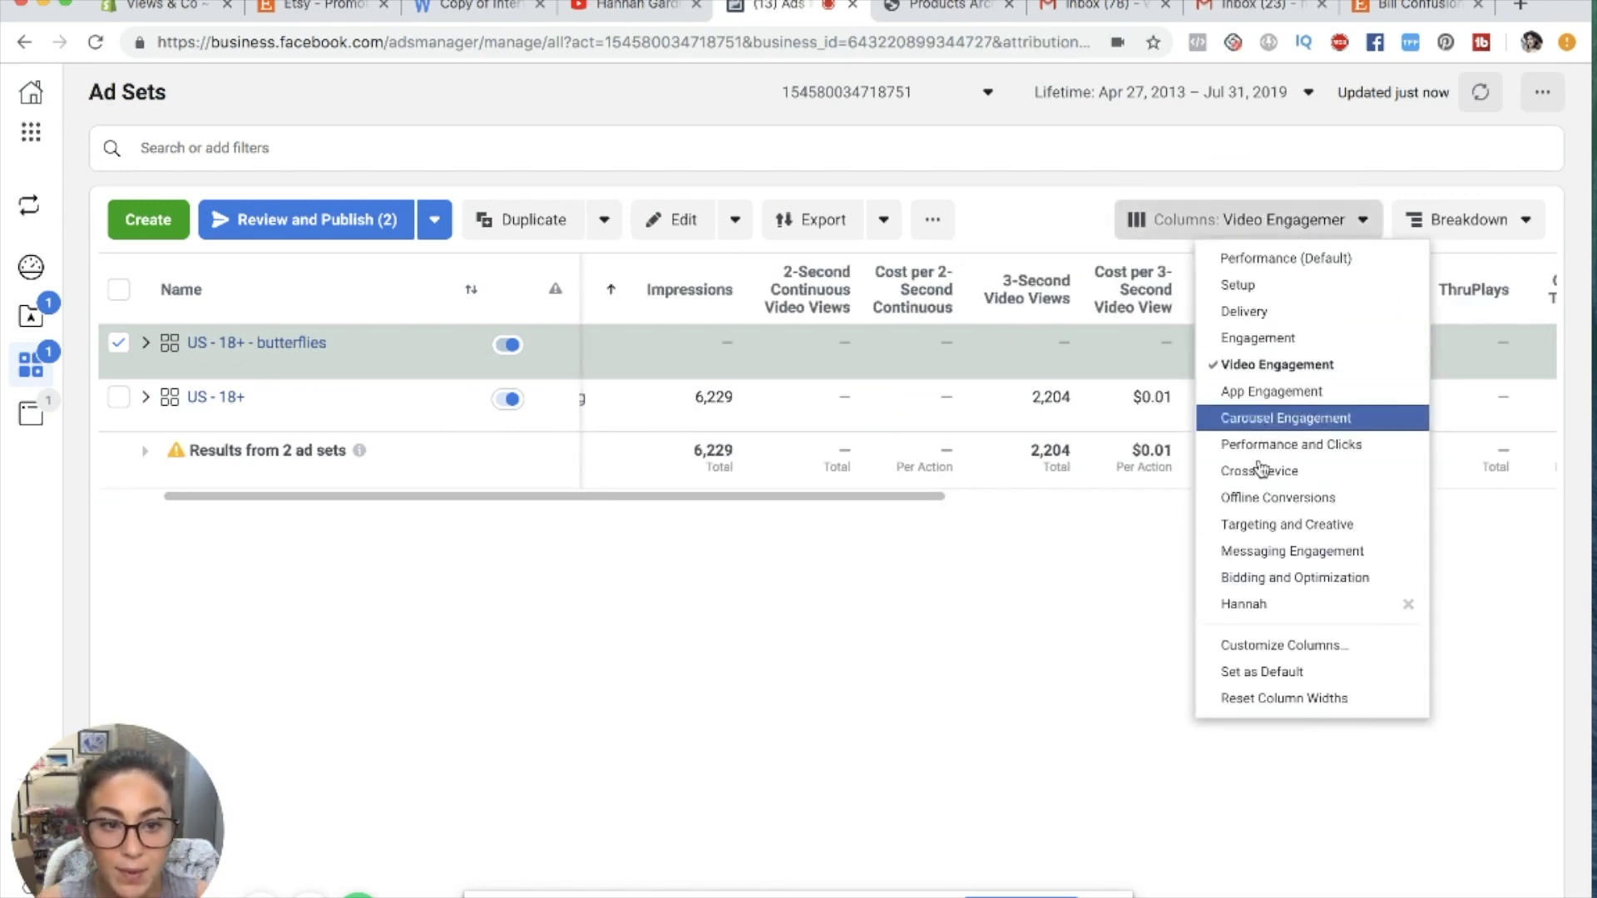
pyautogui.click(1272, 605)
pyautogui.moveTo(858, 495); pyautogui.dragTo(1098, 522)
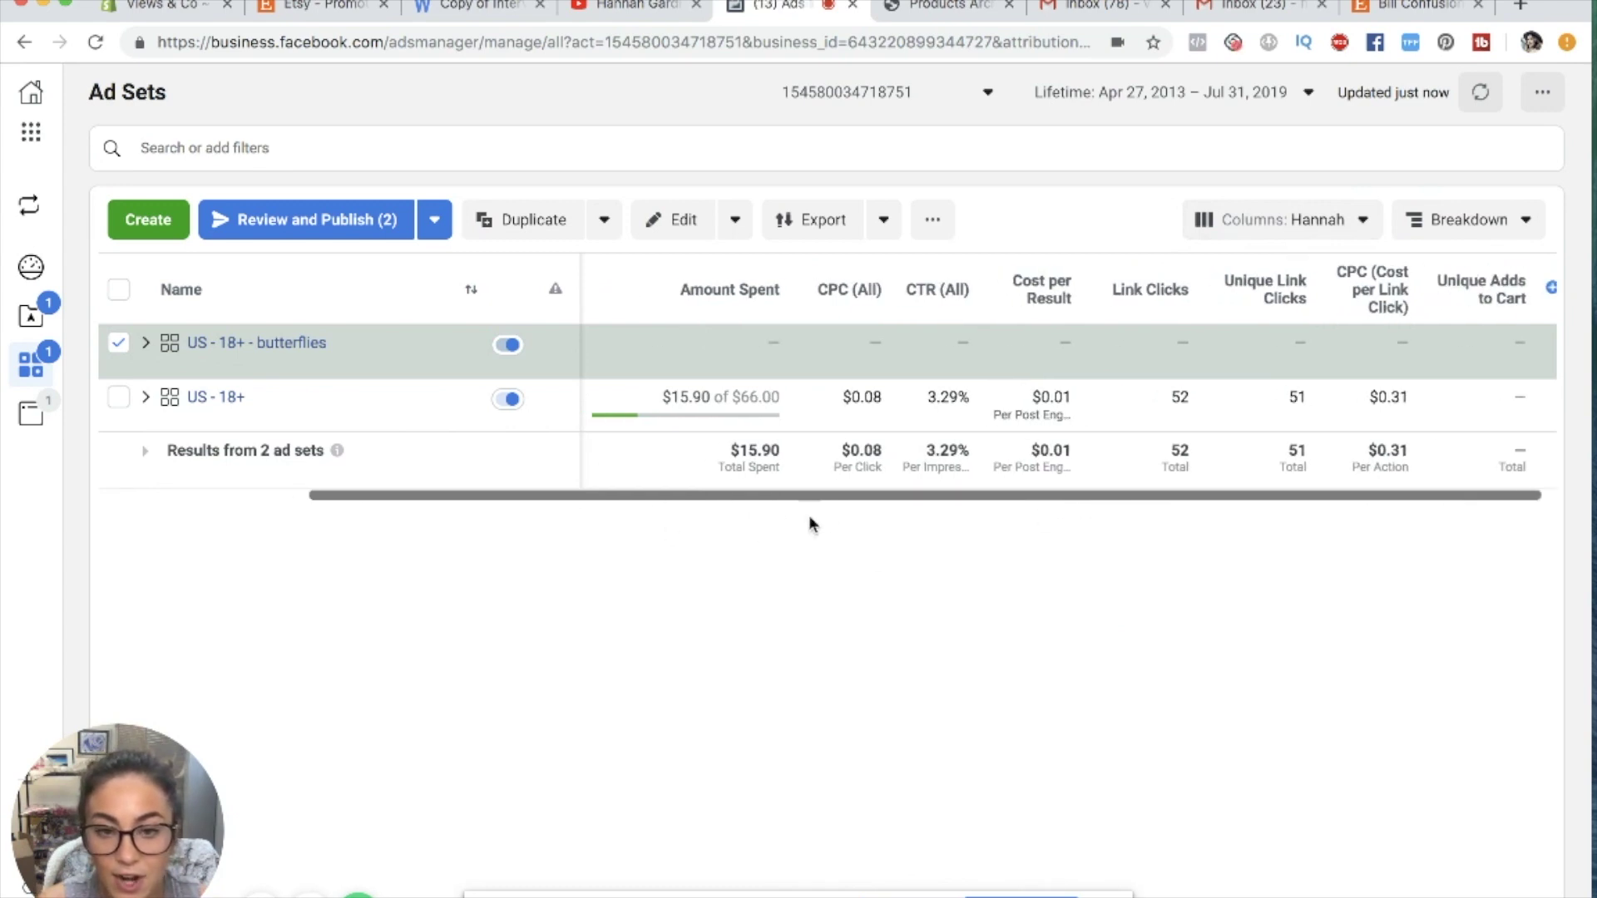
pyautogui.moveTo(850, 497); pyautogui.dragTo(653, 509)
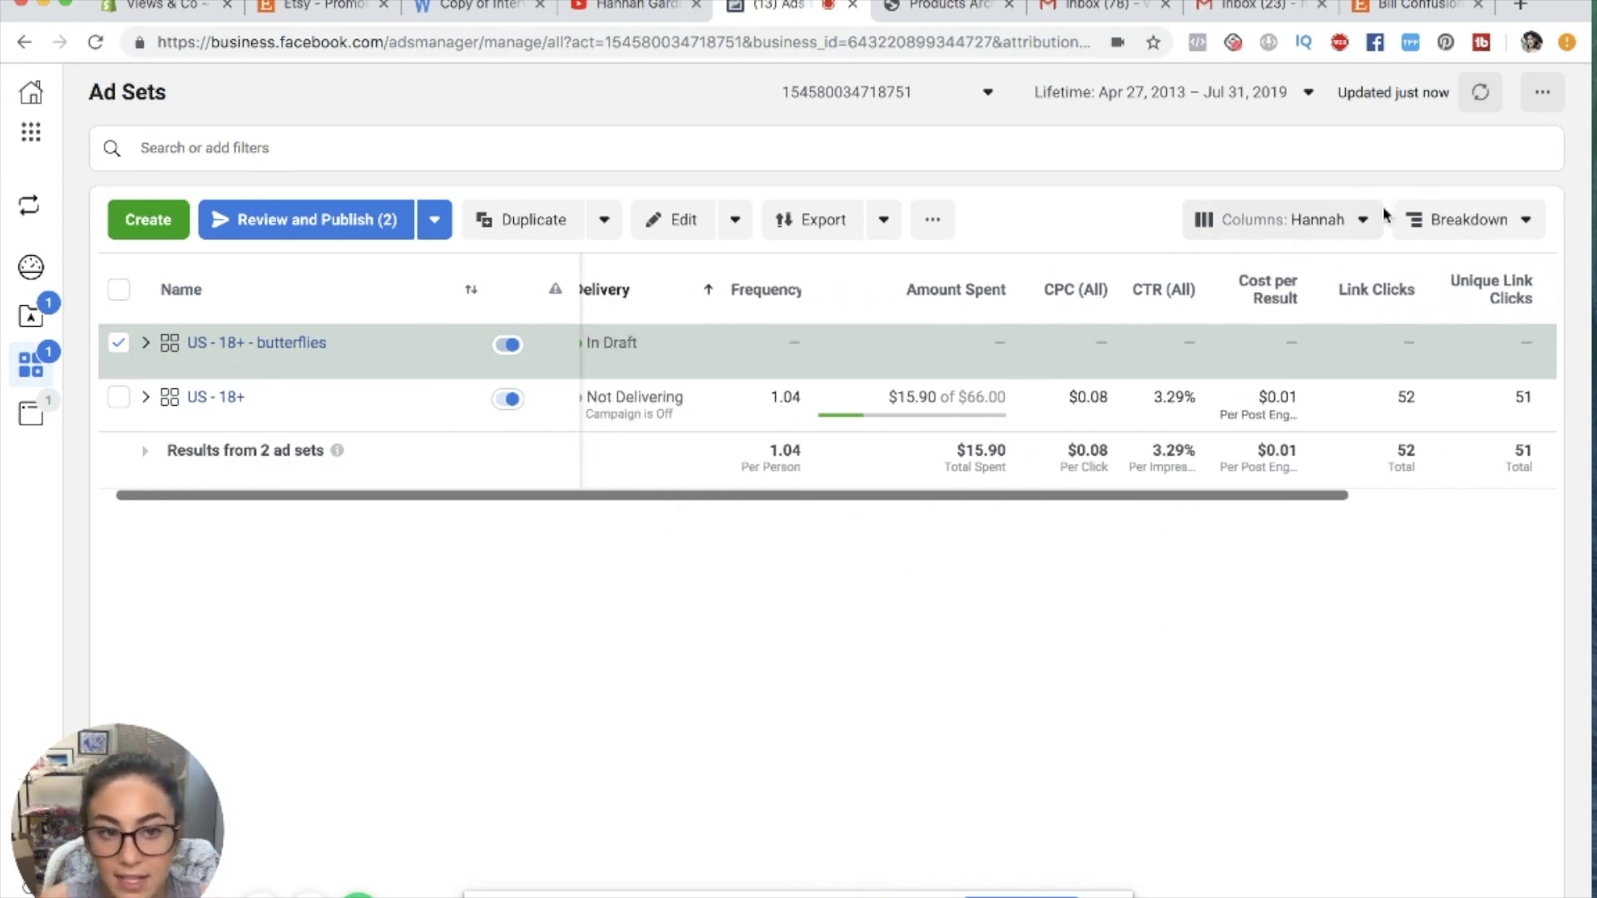
pyautogui.moveTo(1015, 502); pyautogui.dragTo(784, 503)
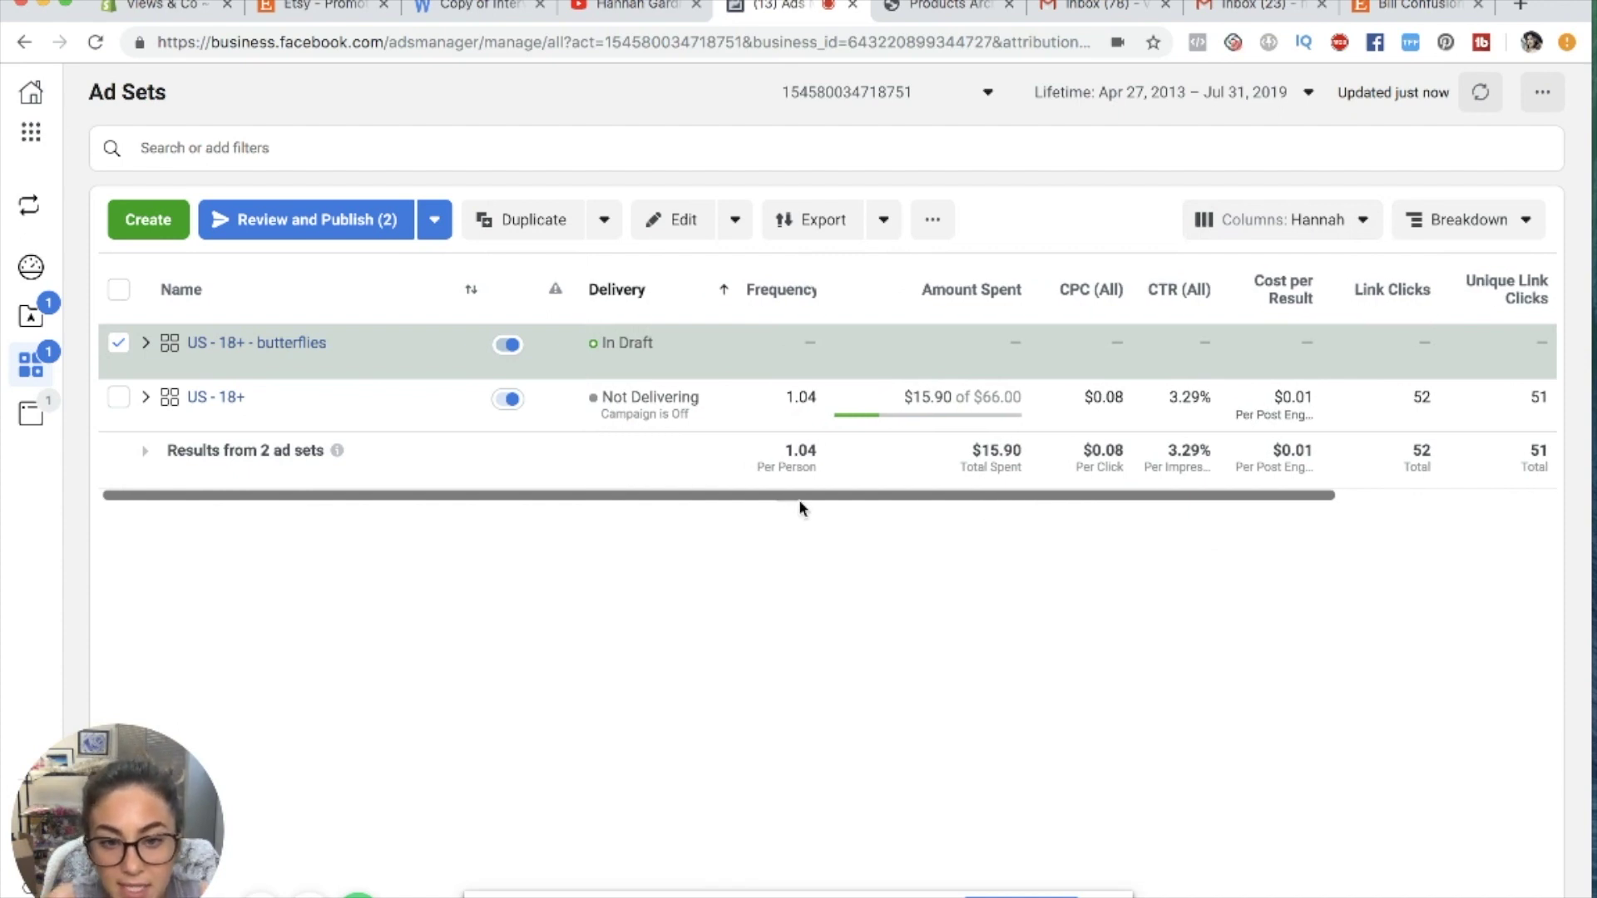
pyautogui.moveTo(819, 503); pyautogui.dragTo(1094, 541)
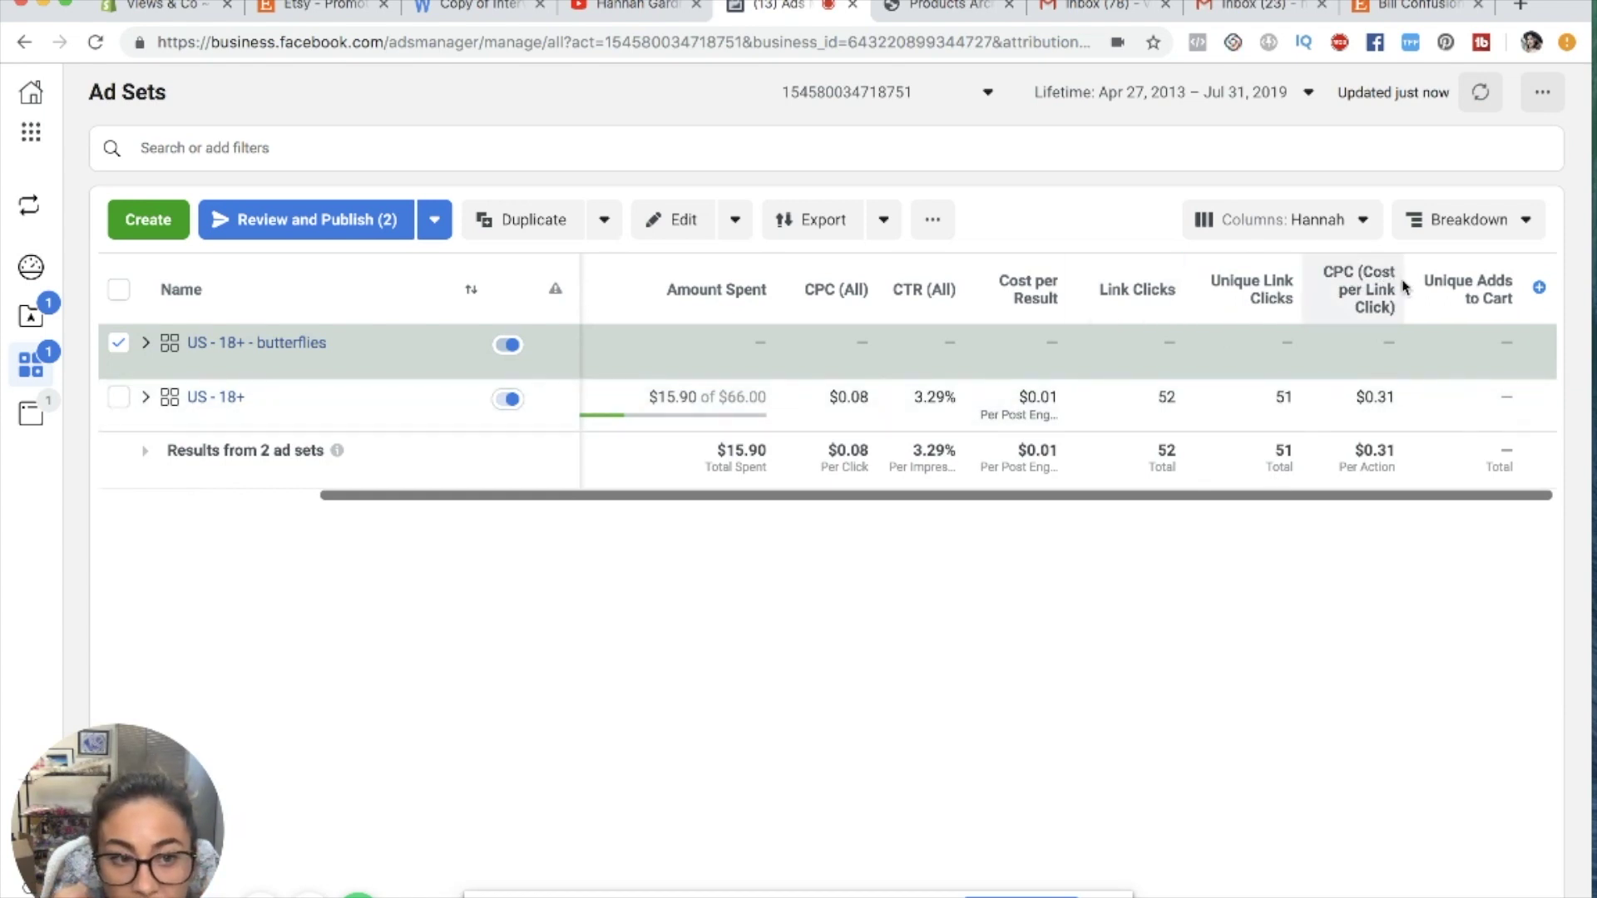
pyautogui.moveTo(1374, 290)
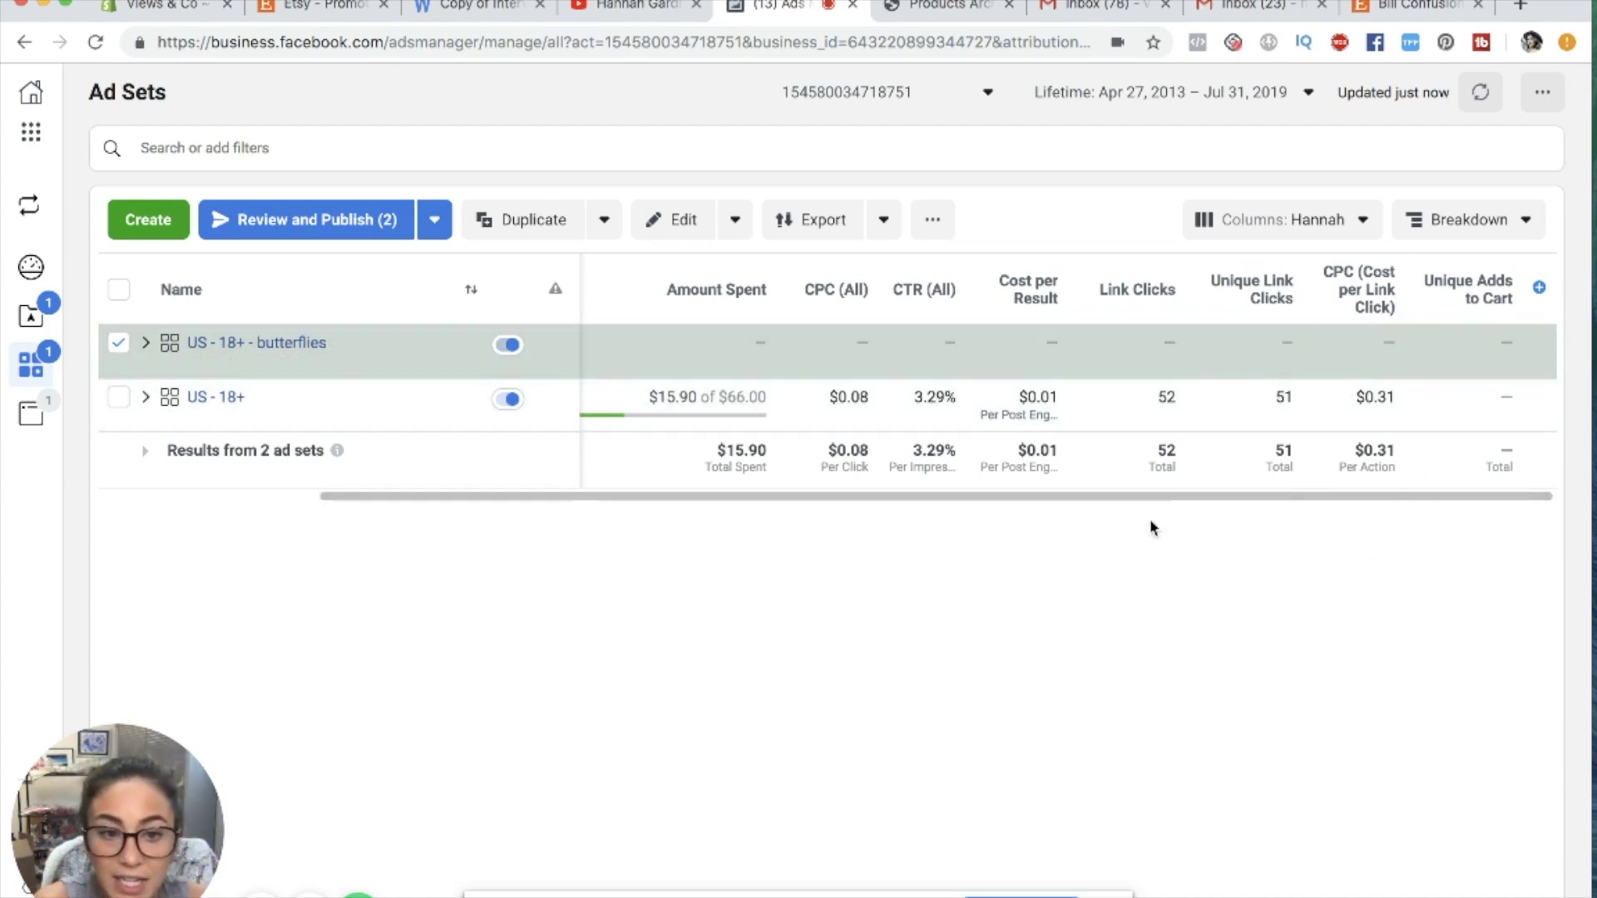
pyautogui.moveTo(1165, 499); pyautogui.dragTo(913, 524)
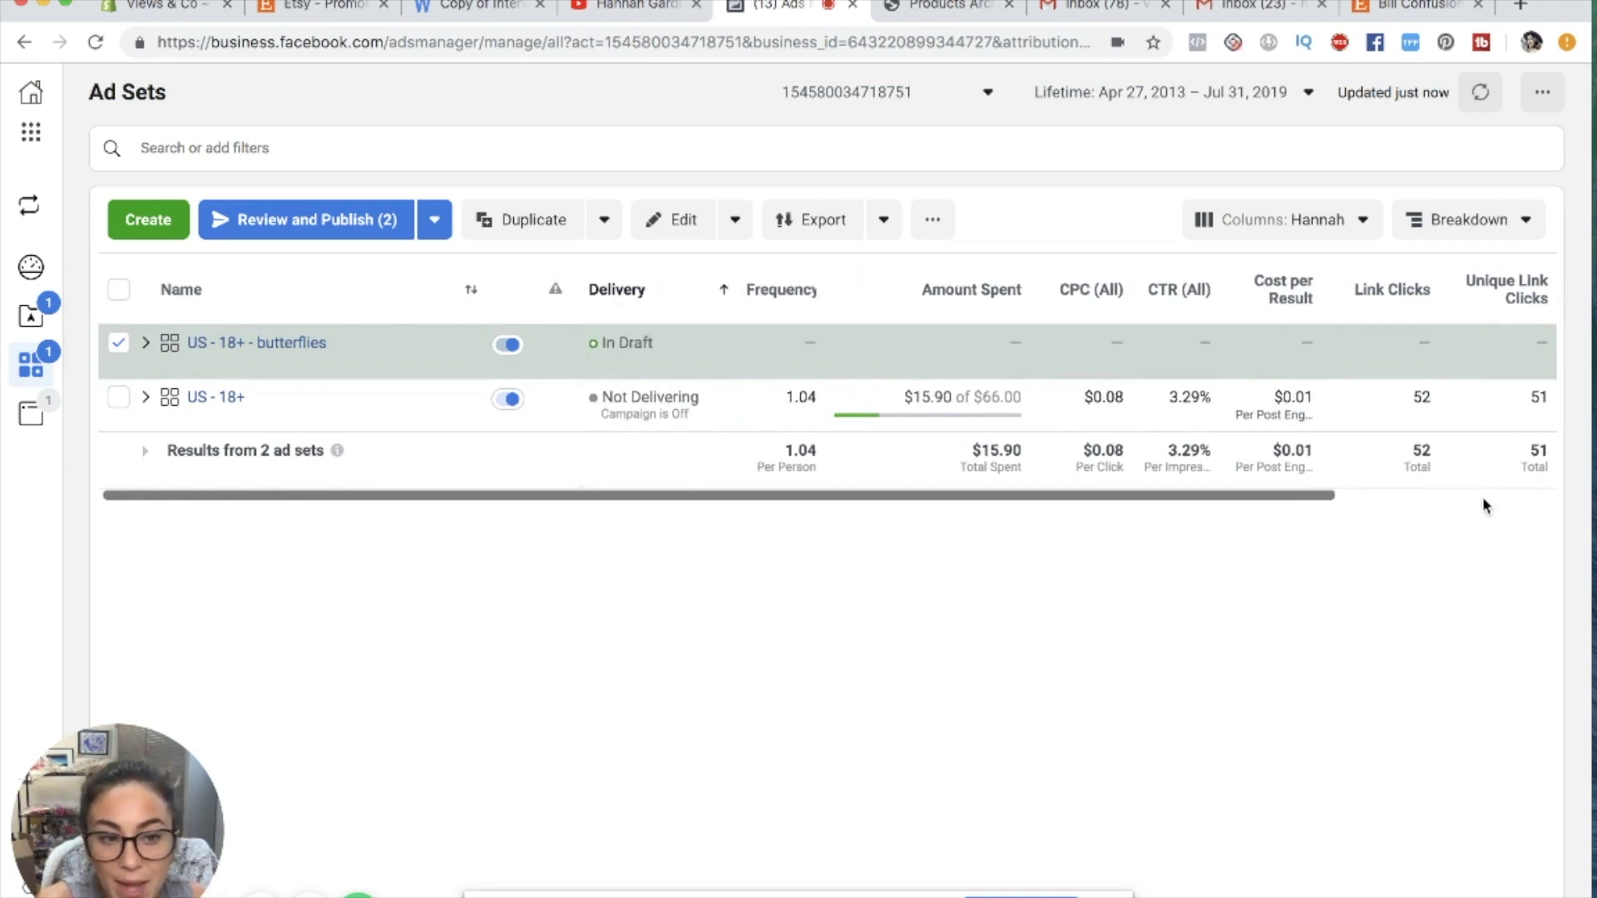
pyautogui.click(1512, 499)
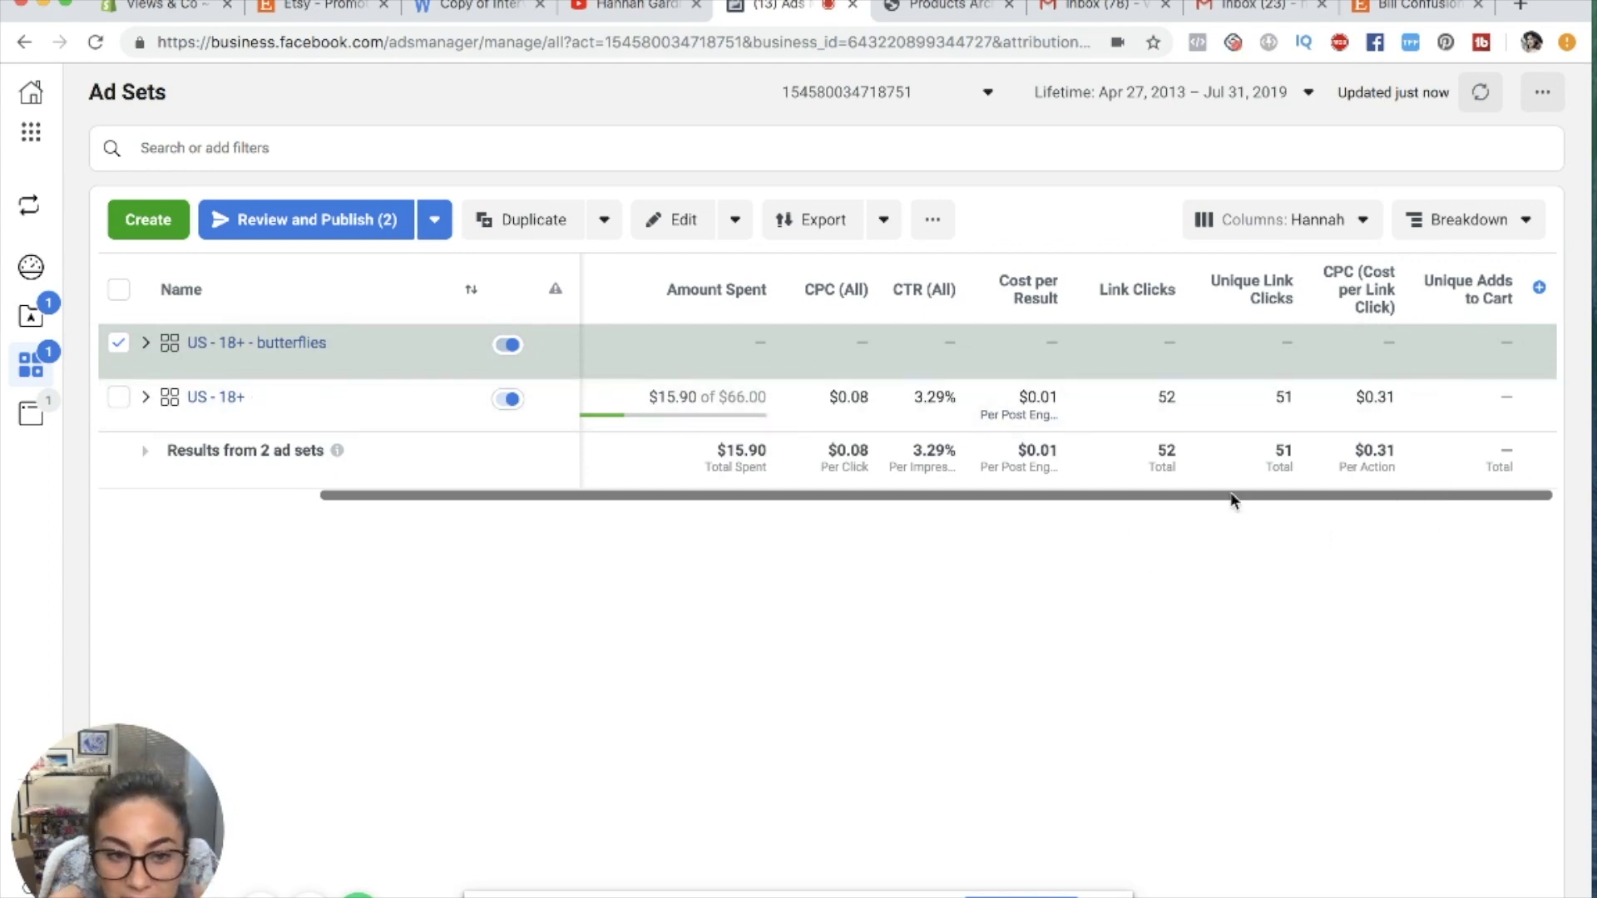
pyautogui.moveTo(1230, 496); pyautogui.dragTo(1111, 497)
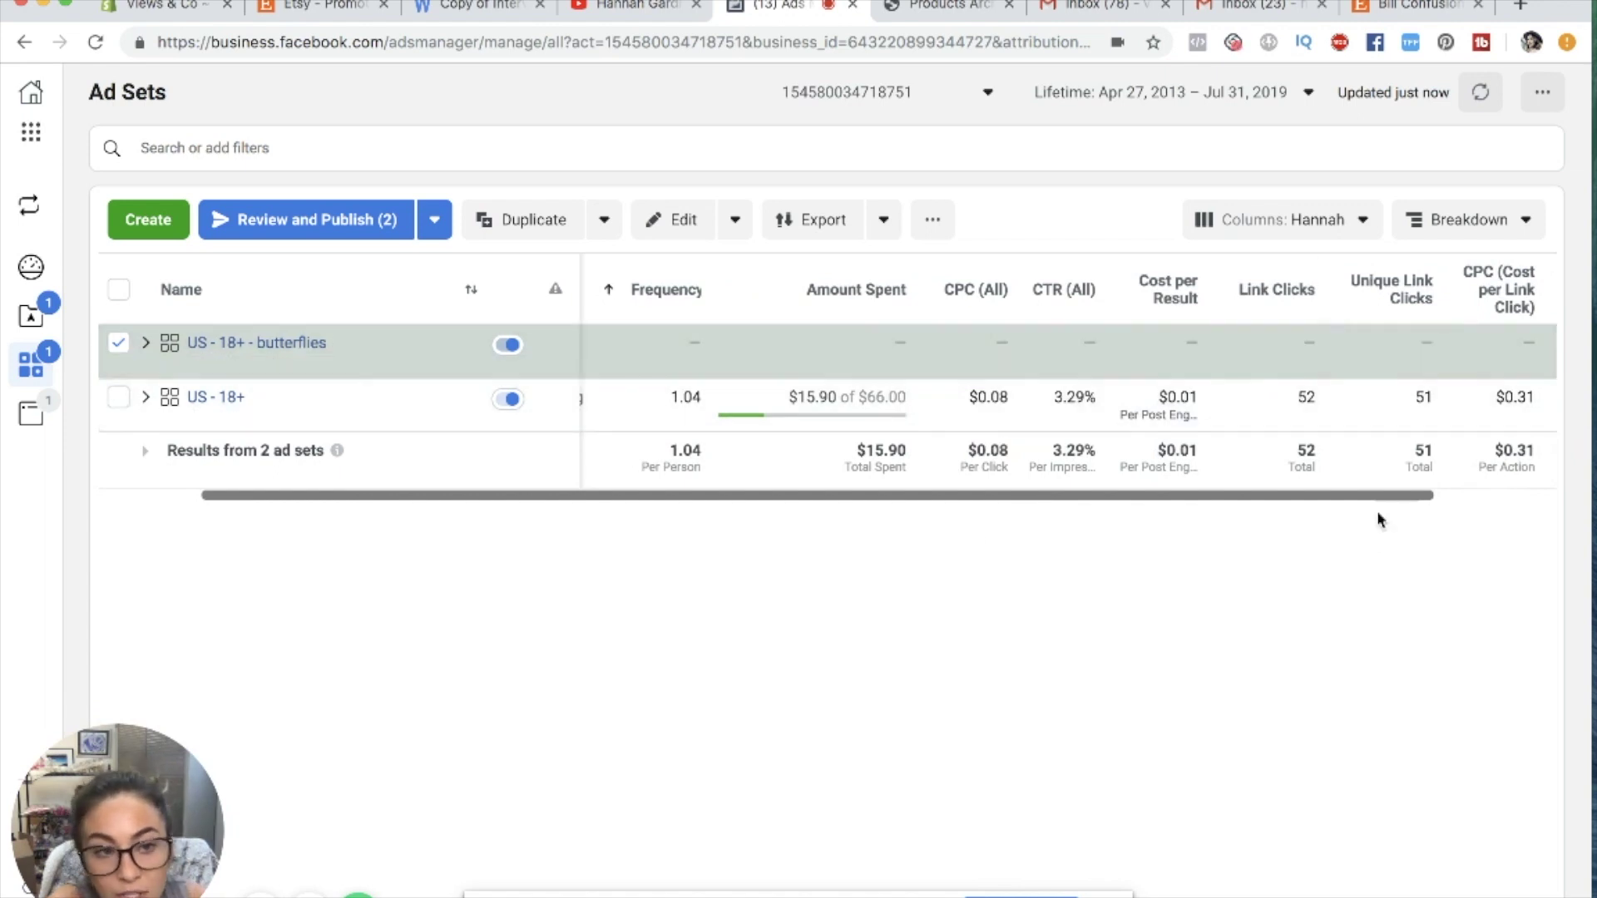
pyautogui.moveTo(1408, 496); pyautogui.dragTo(1540, 502)
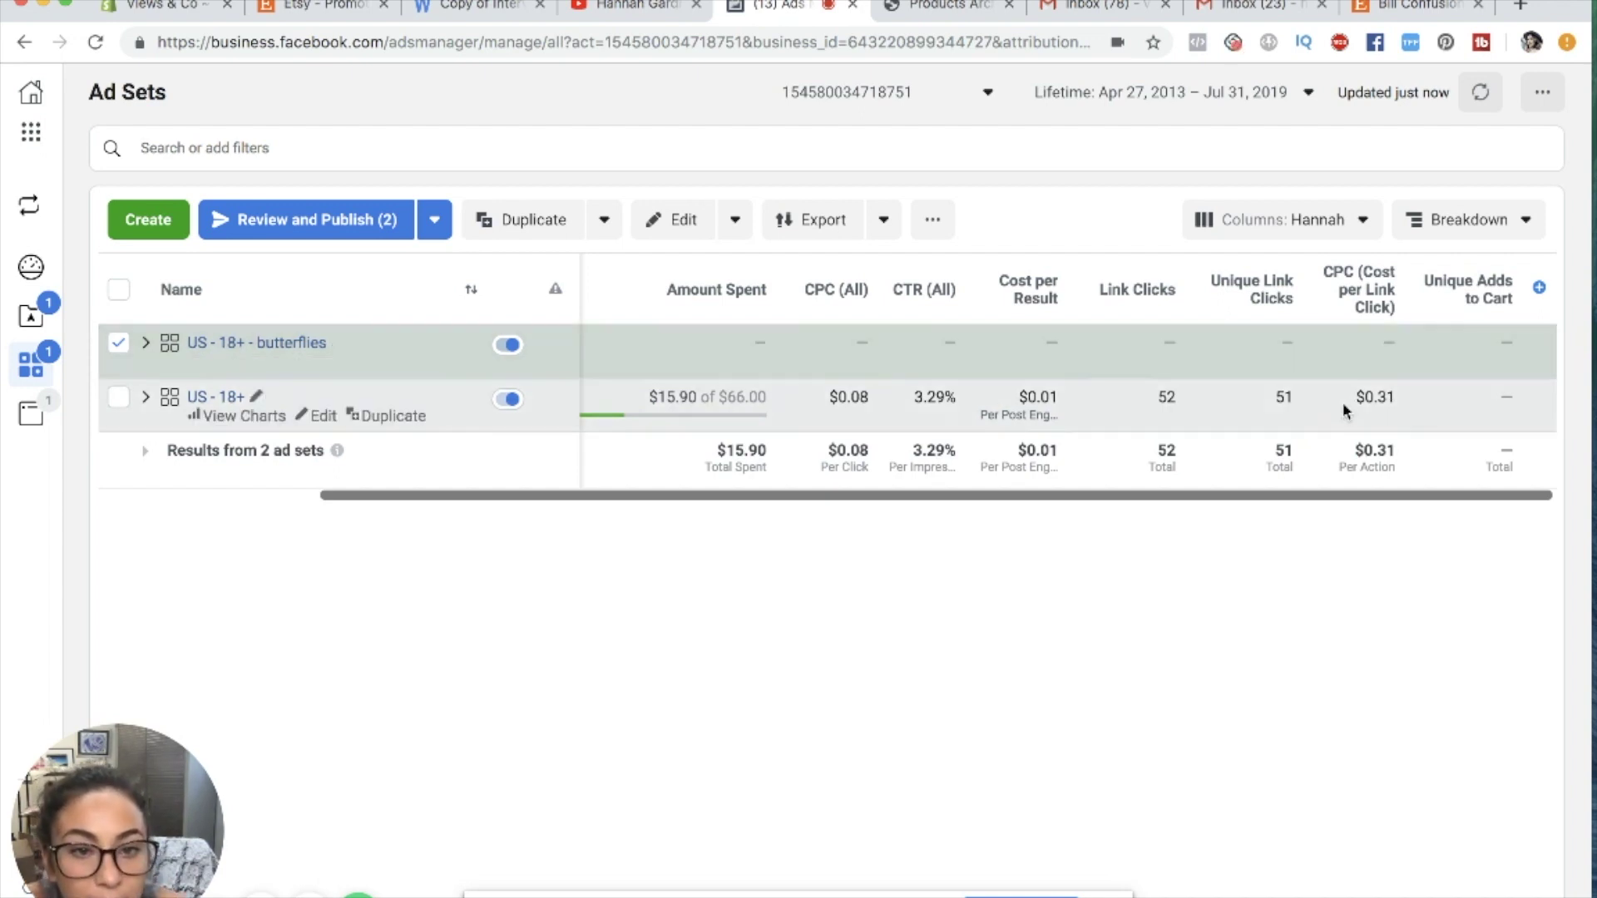
pyautogui.hscroll(-3, 1342, 410)
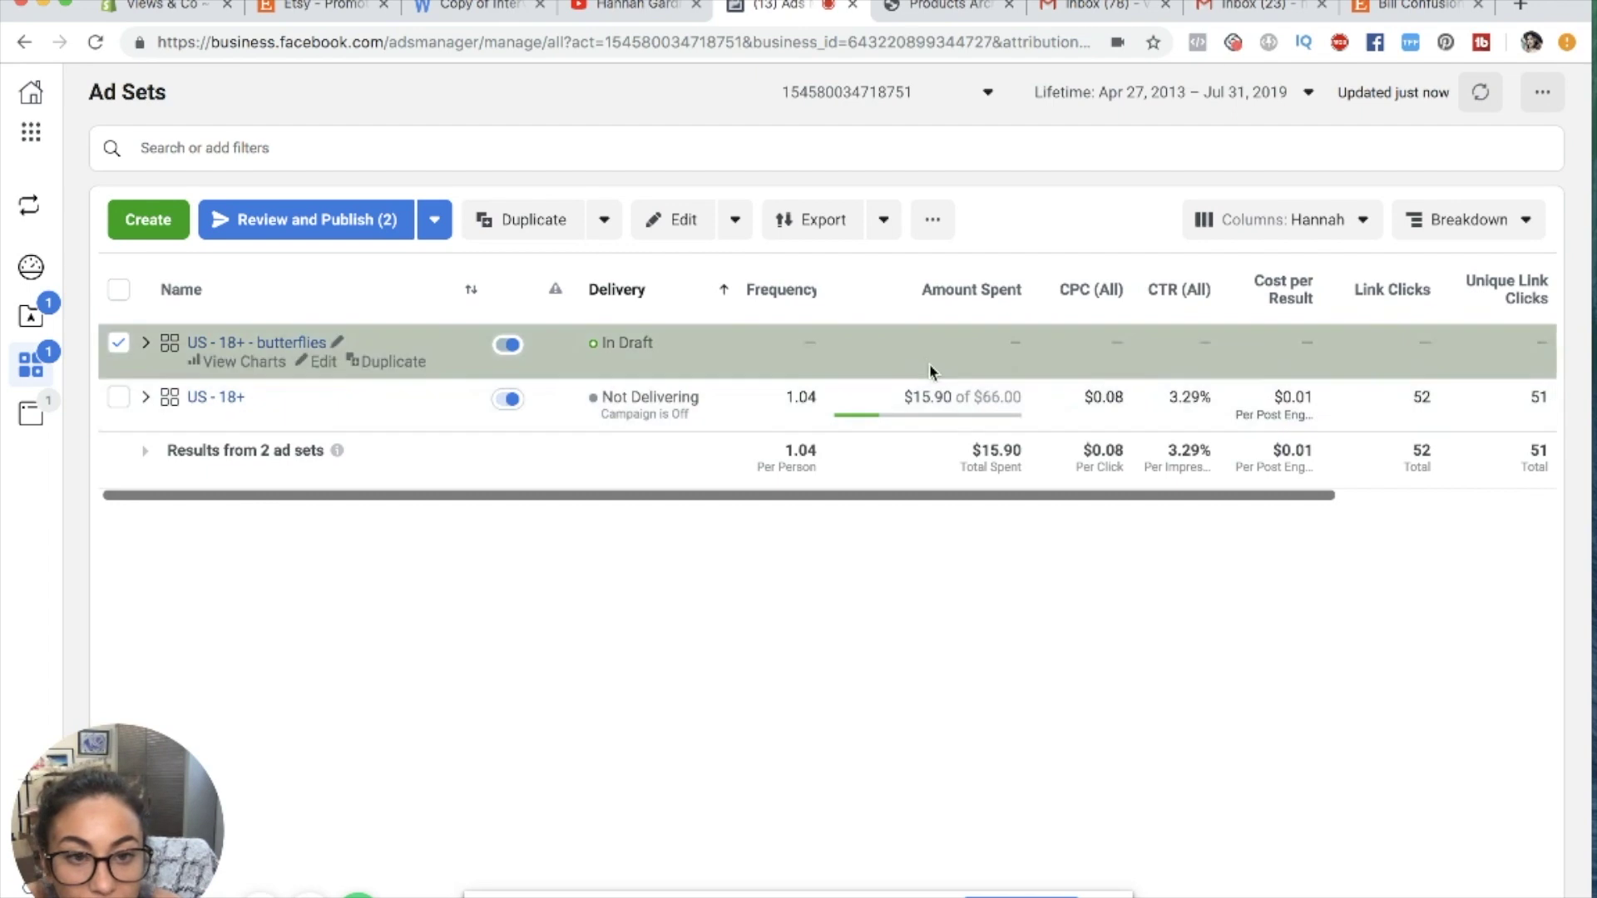
# - Show the Performance and Clicks column preset and examine the Cost per Result for the ad sets
pyautogui.click(1365, 219)
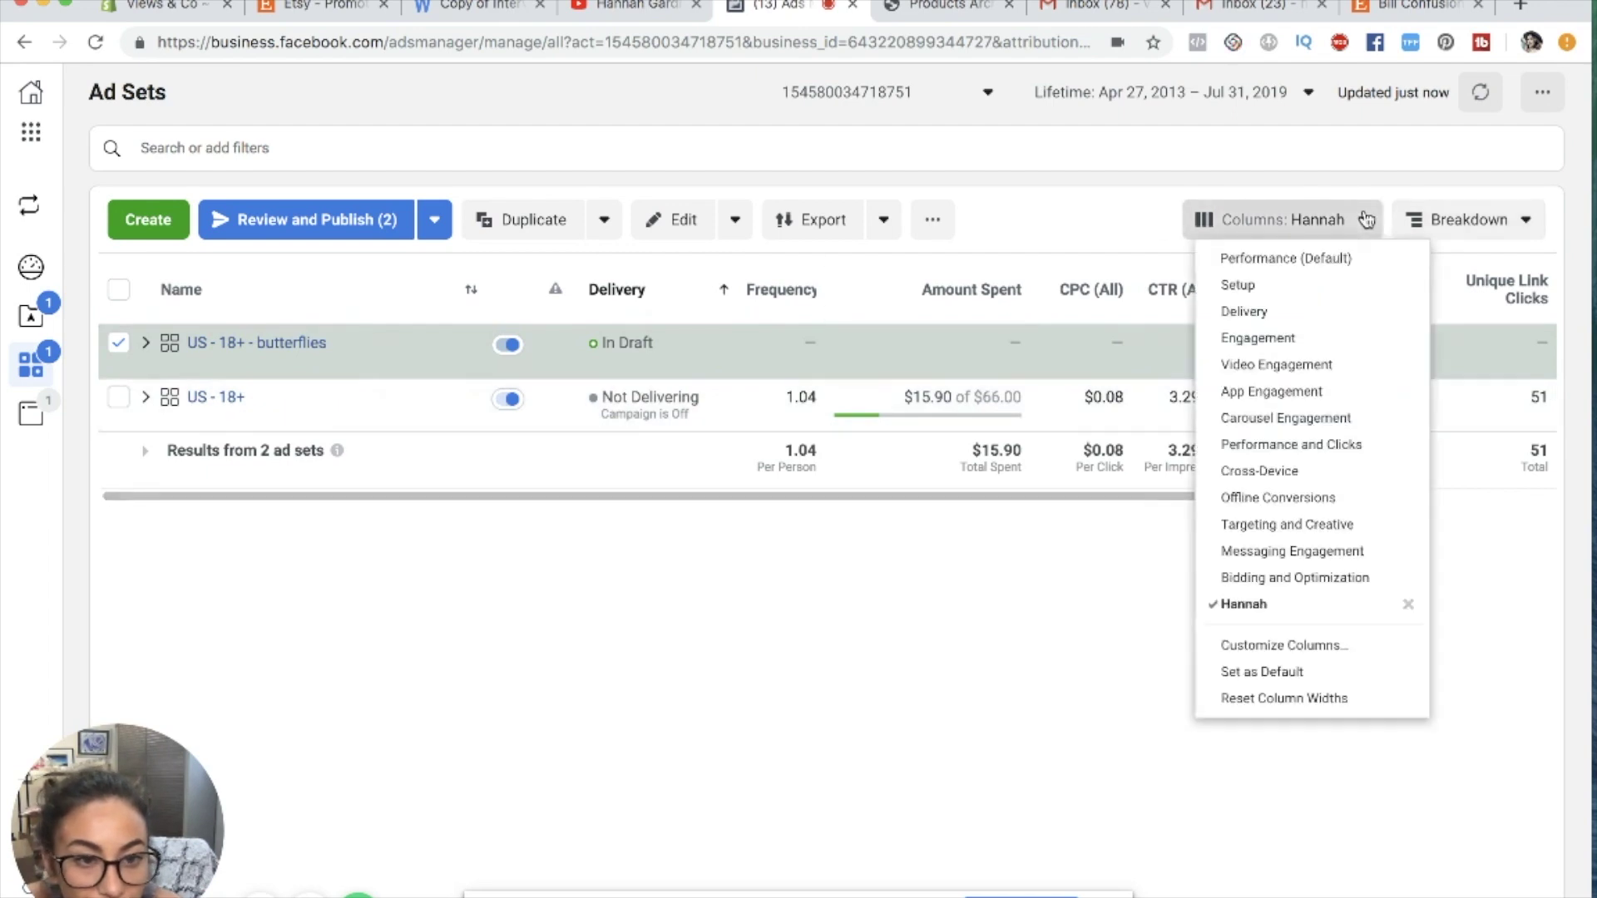
pyautogui.click(1324, 450)
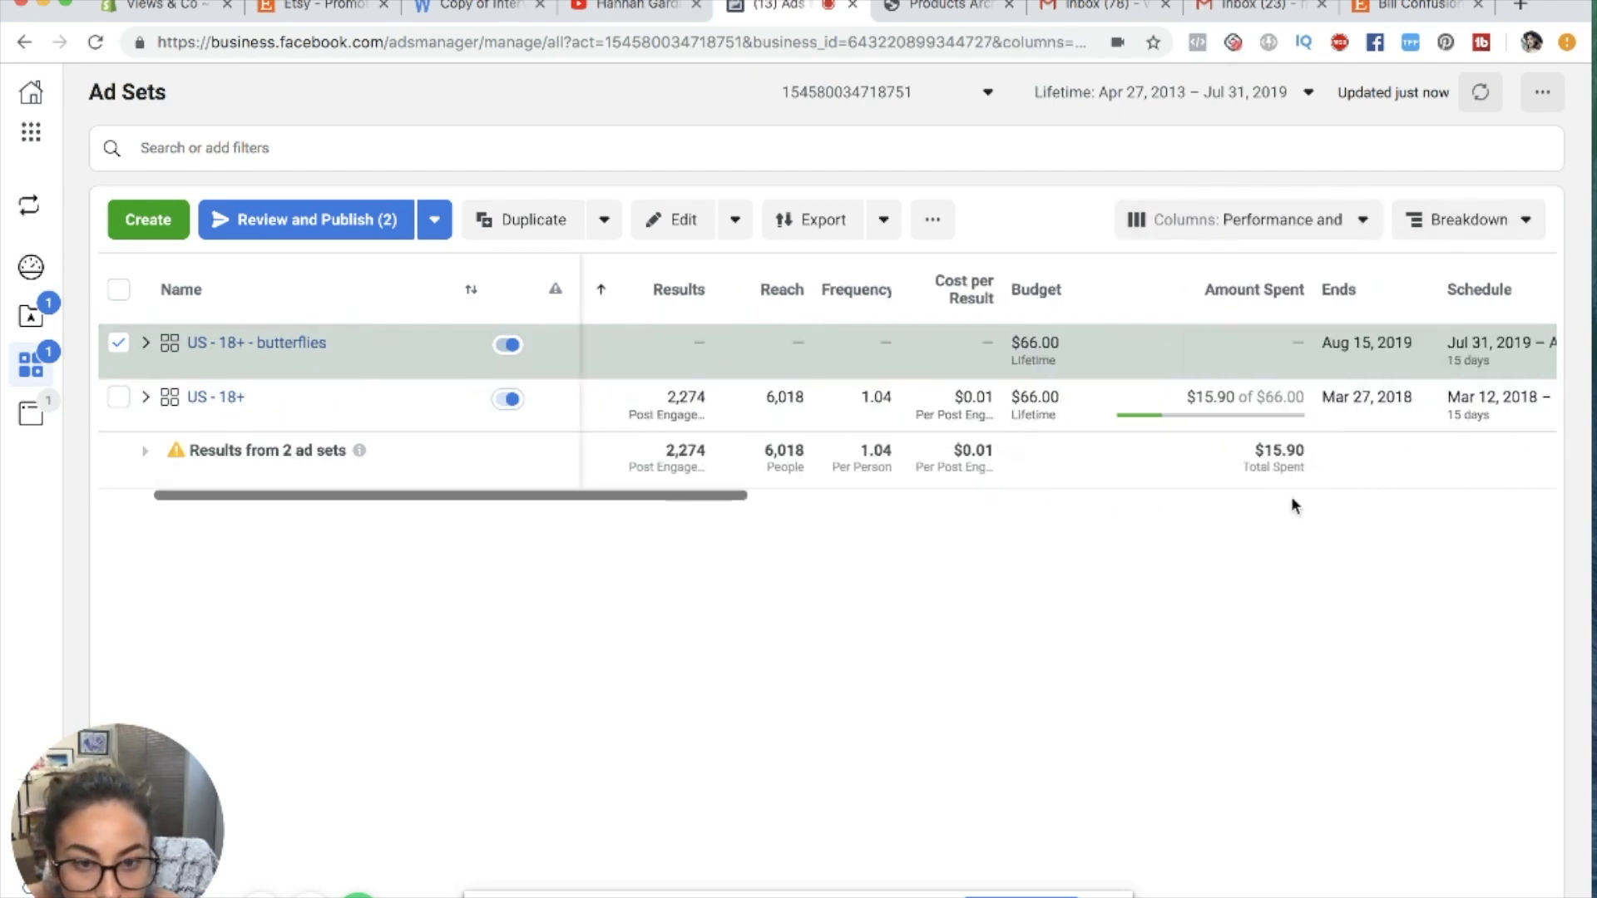
pyautogui.hscroll(8, 1291, 496)
pyautogui.moveTo(973, 496); pyautogui.dragTo(586, 484)
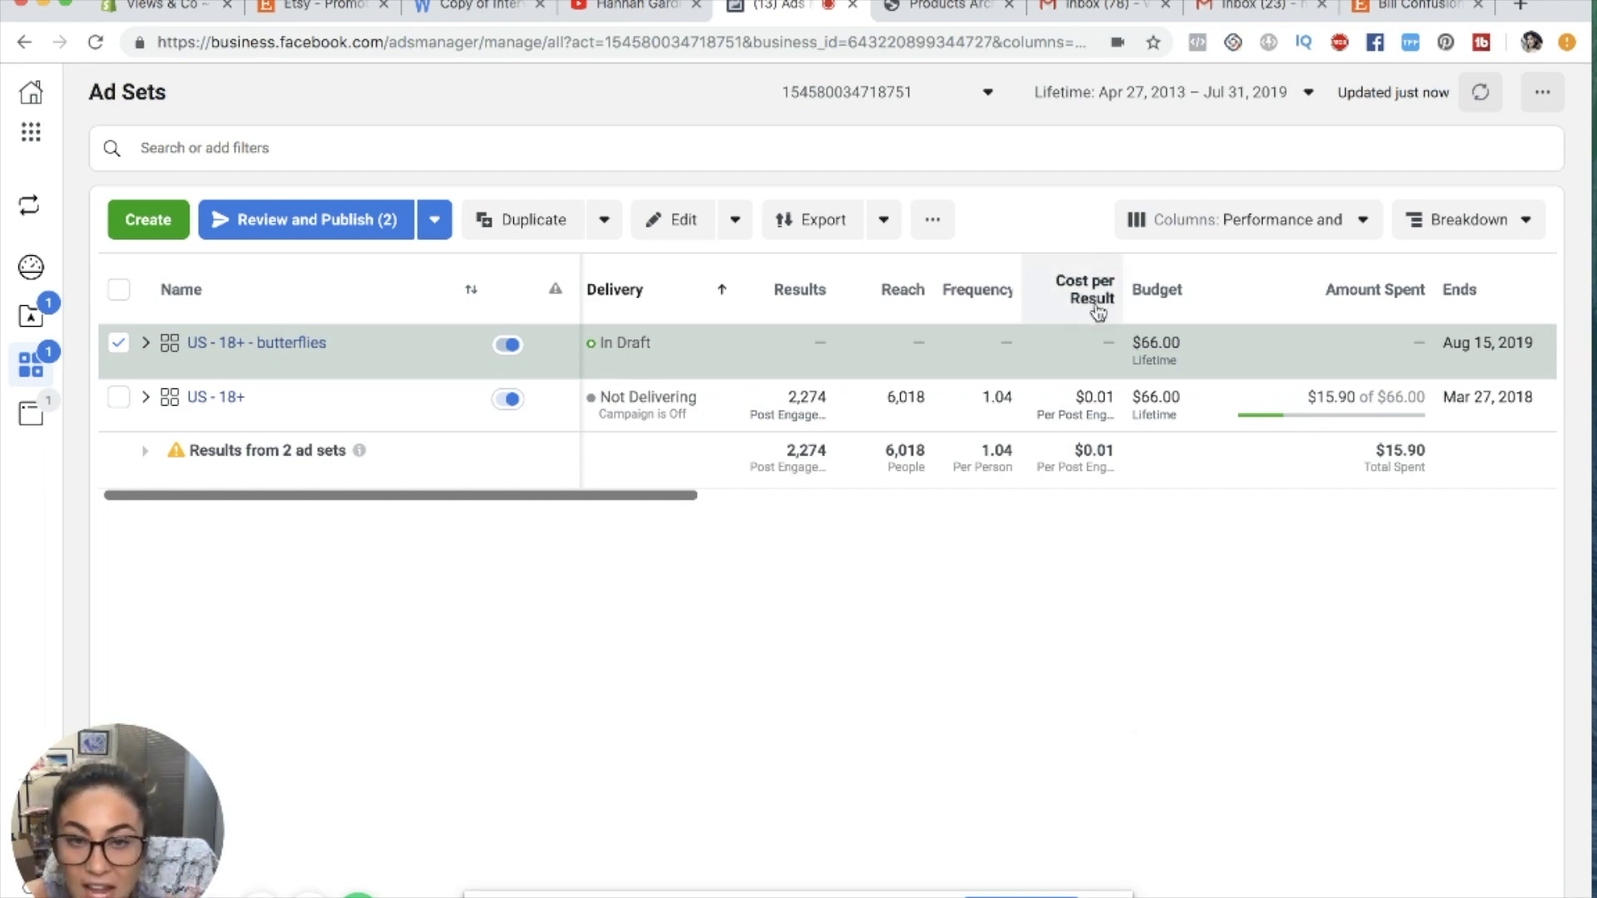
pyautogui.moveTo(1098, 311)
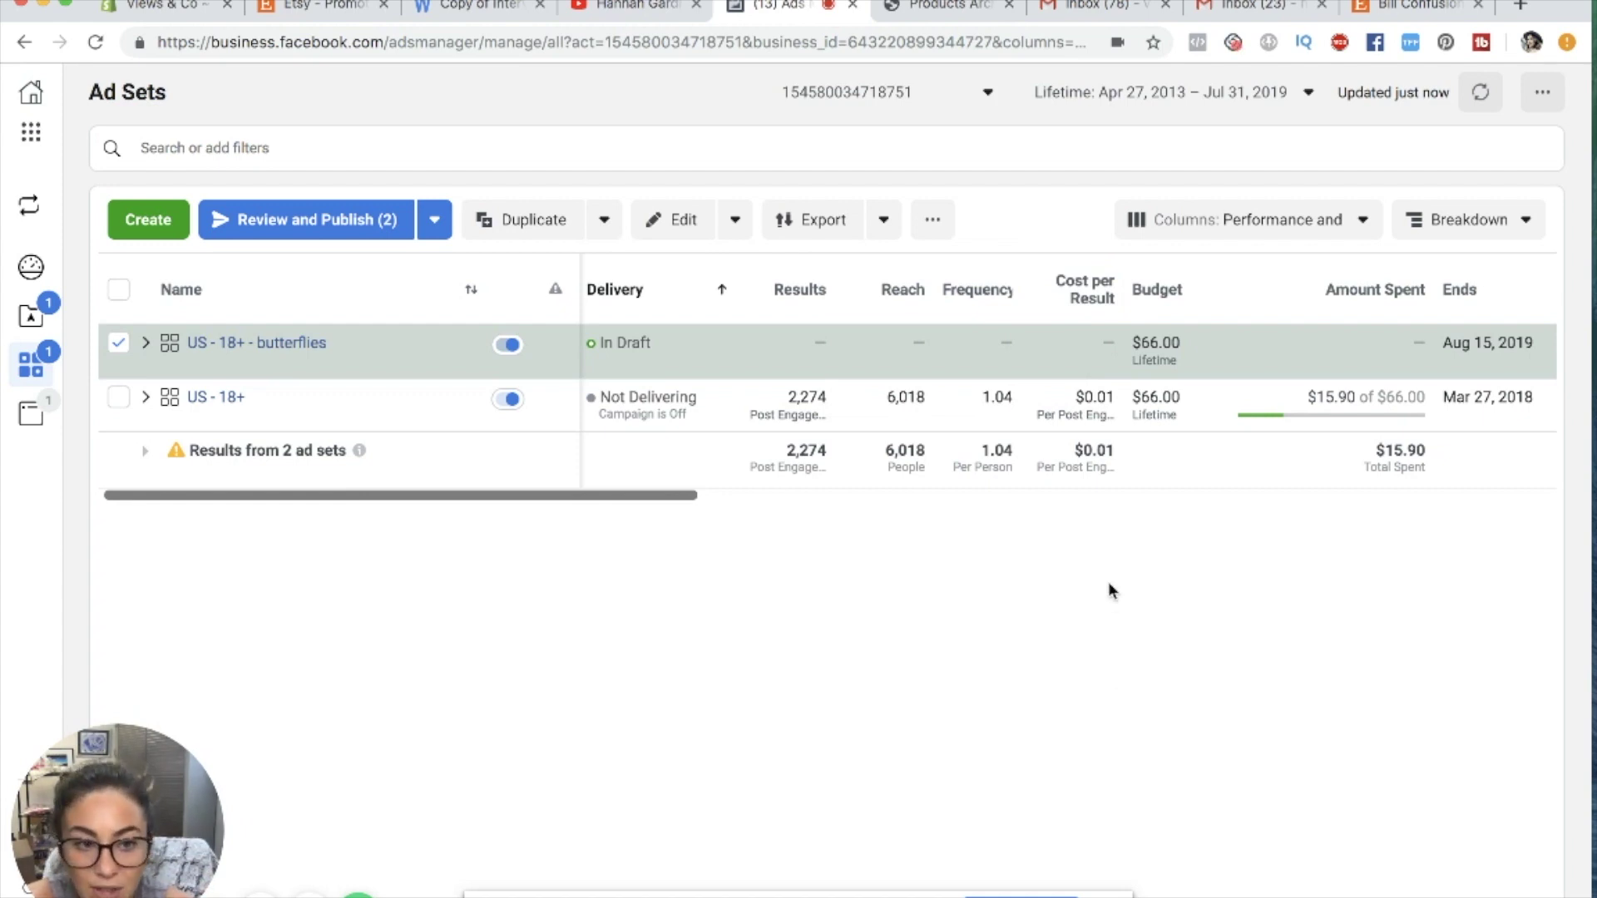
# - Review the budget, schedule and Quality Ranking columns for both ad sets
pyautogui.hscroll(5, 1245, 464)
pyautogui.hscroll(5, 1245, 464)
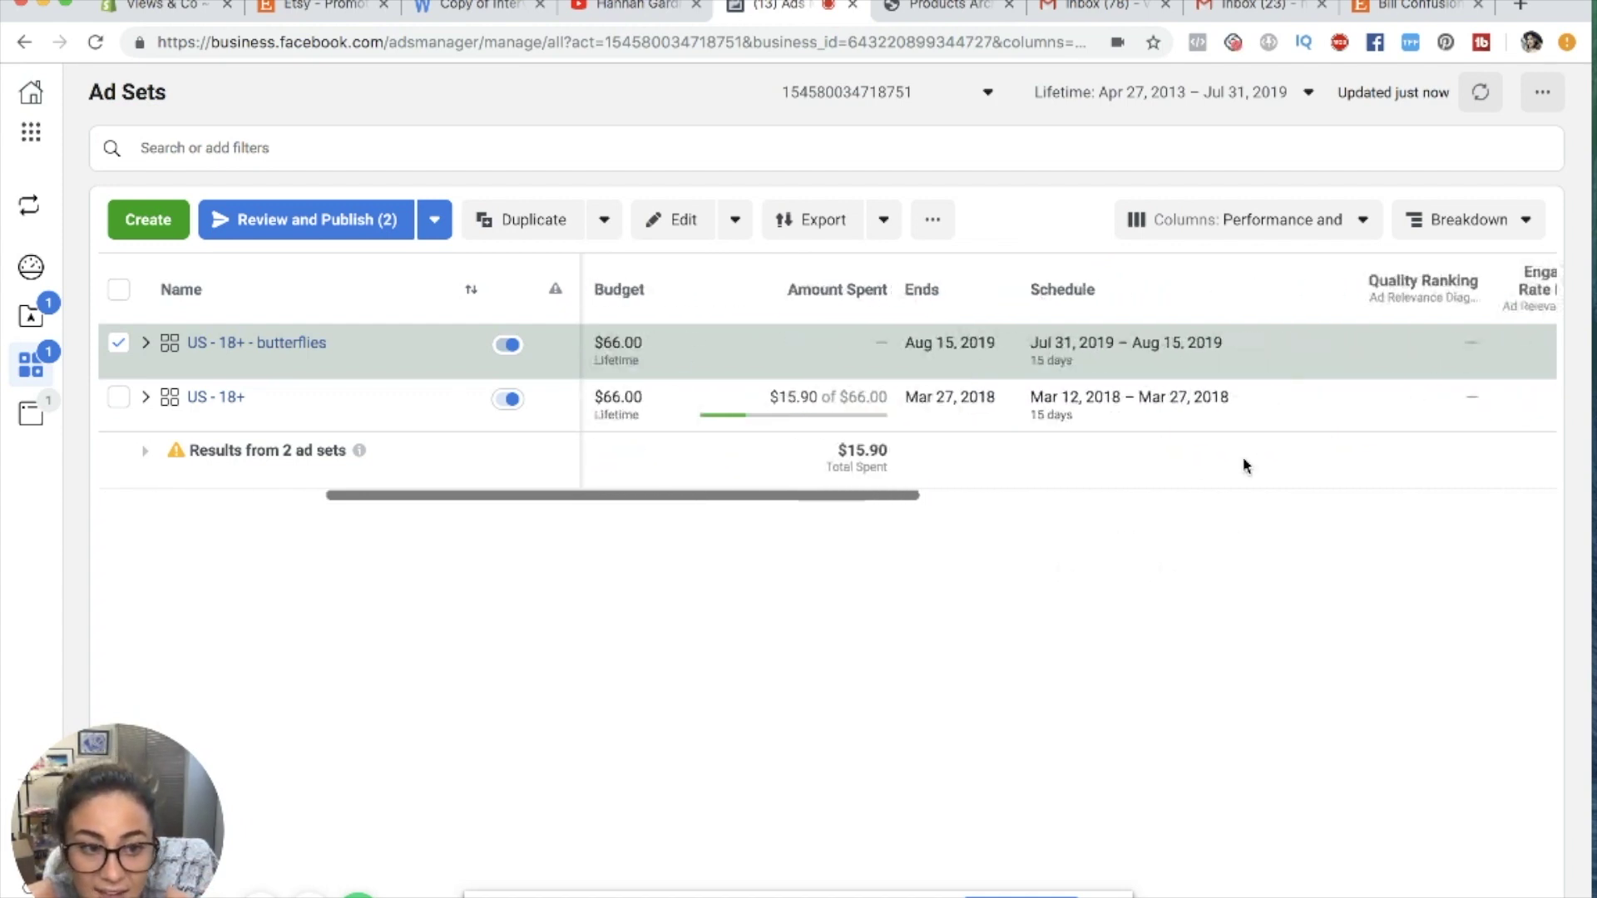
pyautogui.hscroll(-4, 1245, 464)
pyautogui.hscroll(-2, 1245, 464)
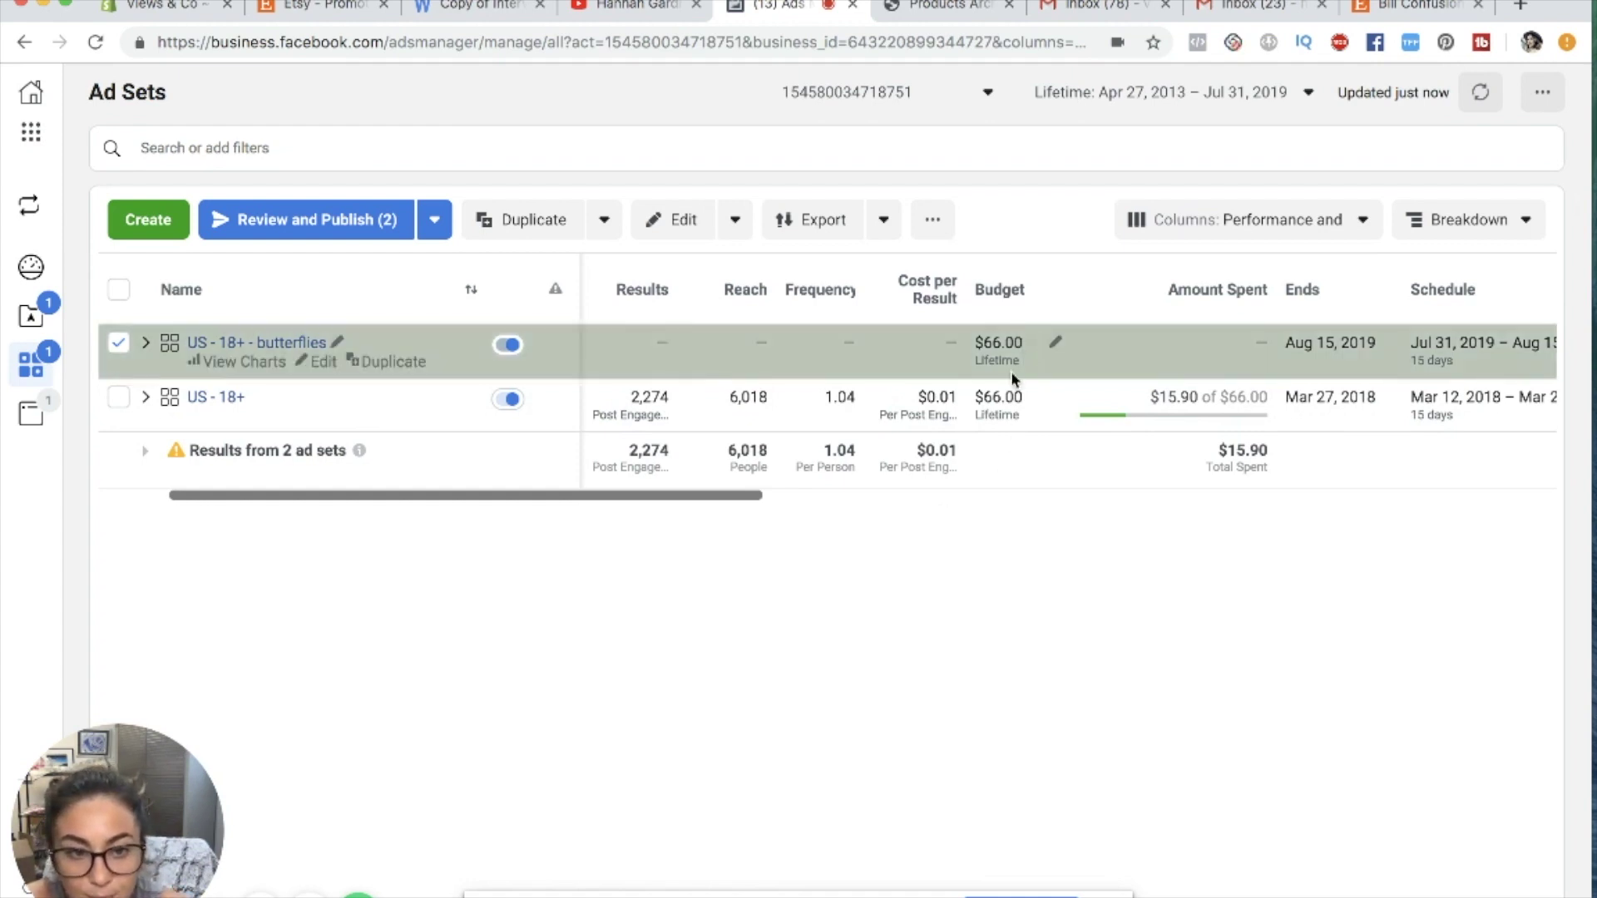
pyautogui.hscroll(10, 1018, 449)
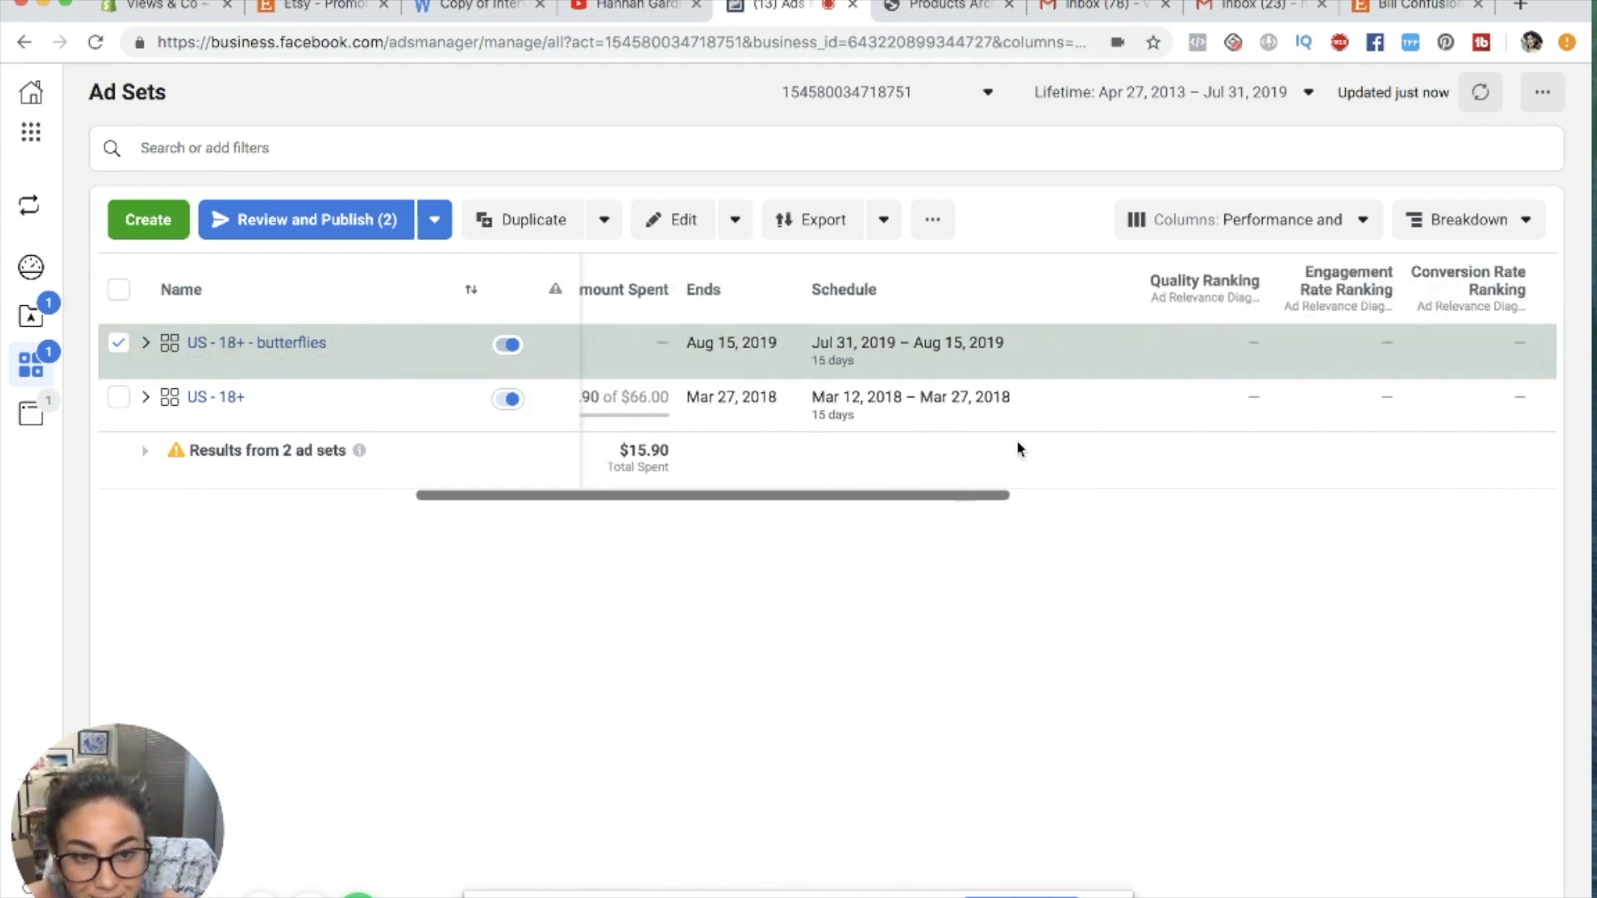
pyautogui.hscroll(5, 1018, 449)
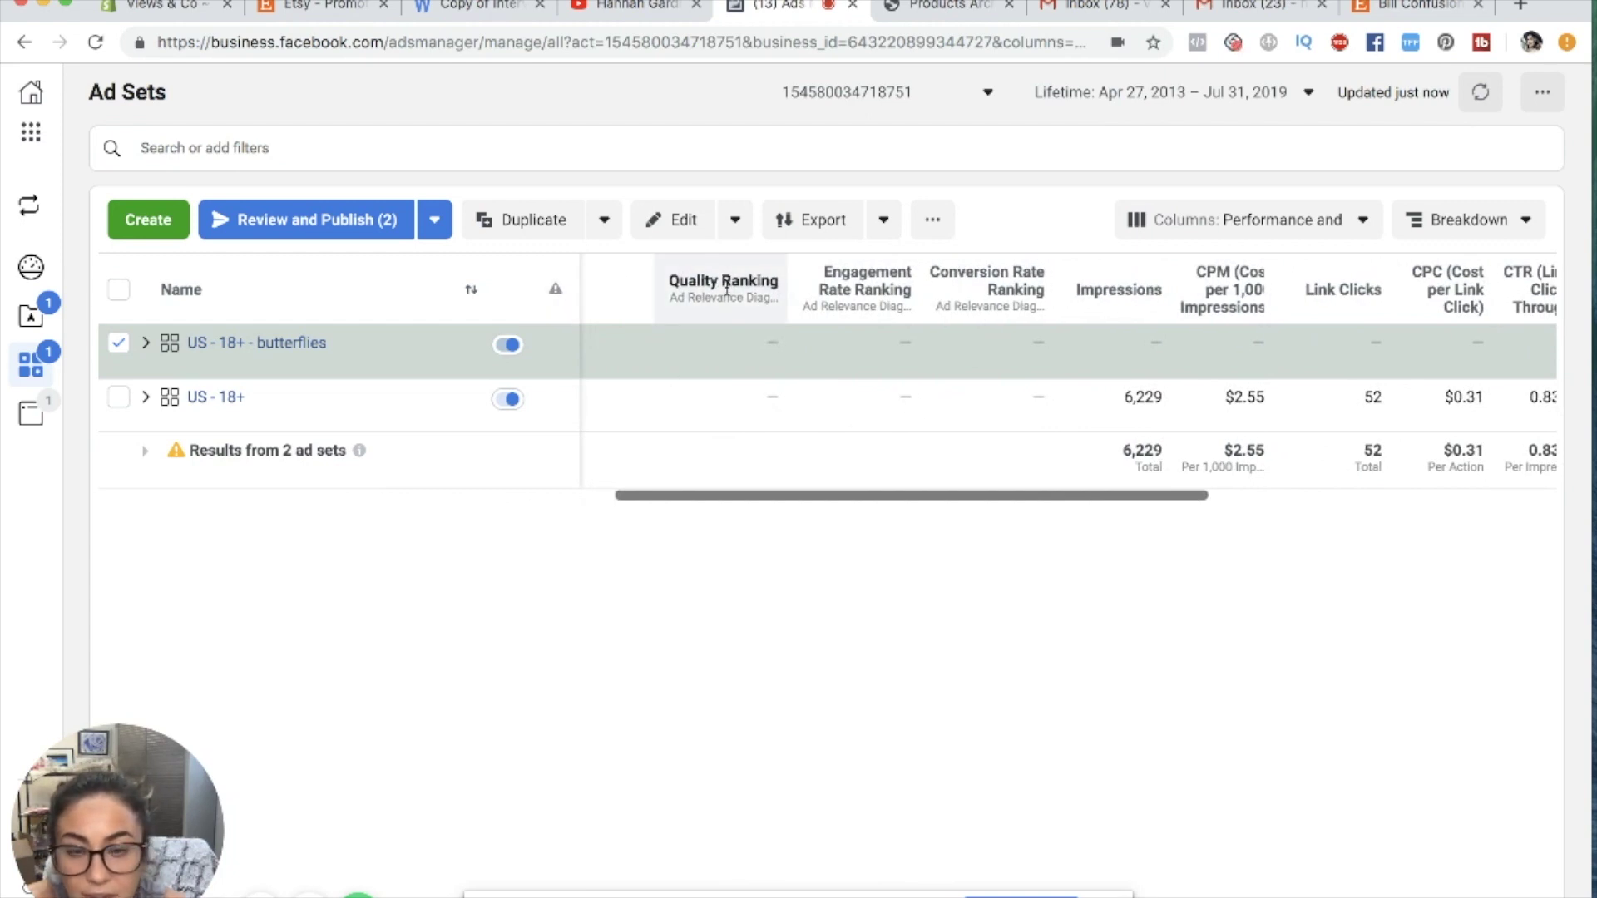
pyautogui.moveTo(726, 287)
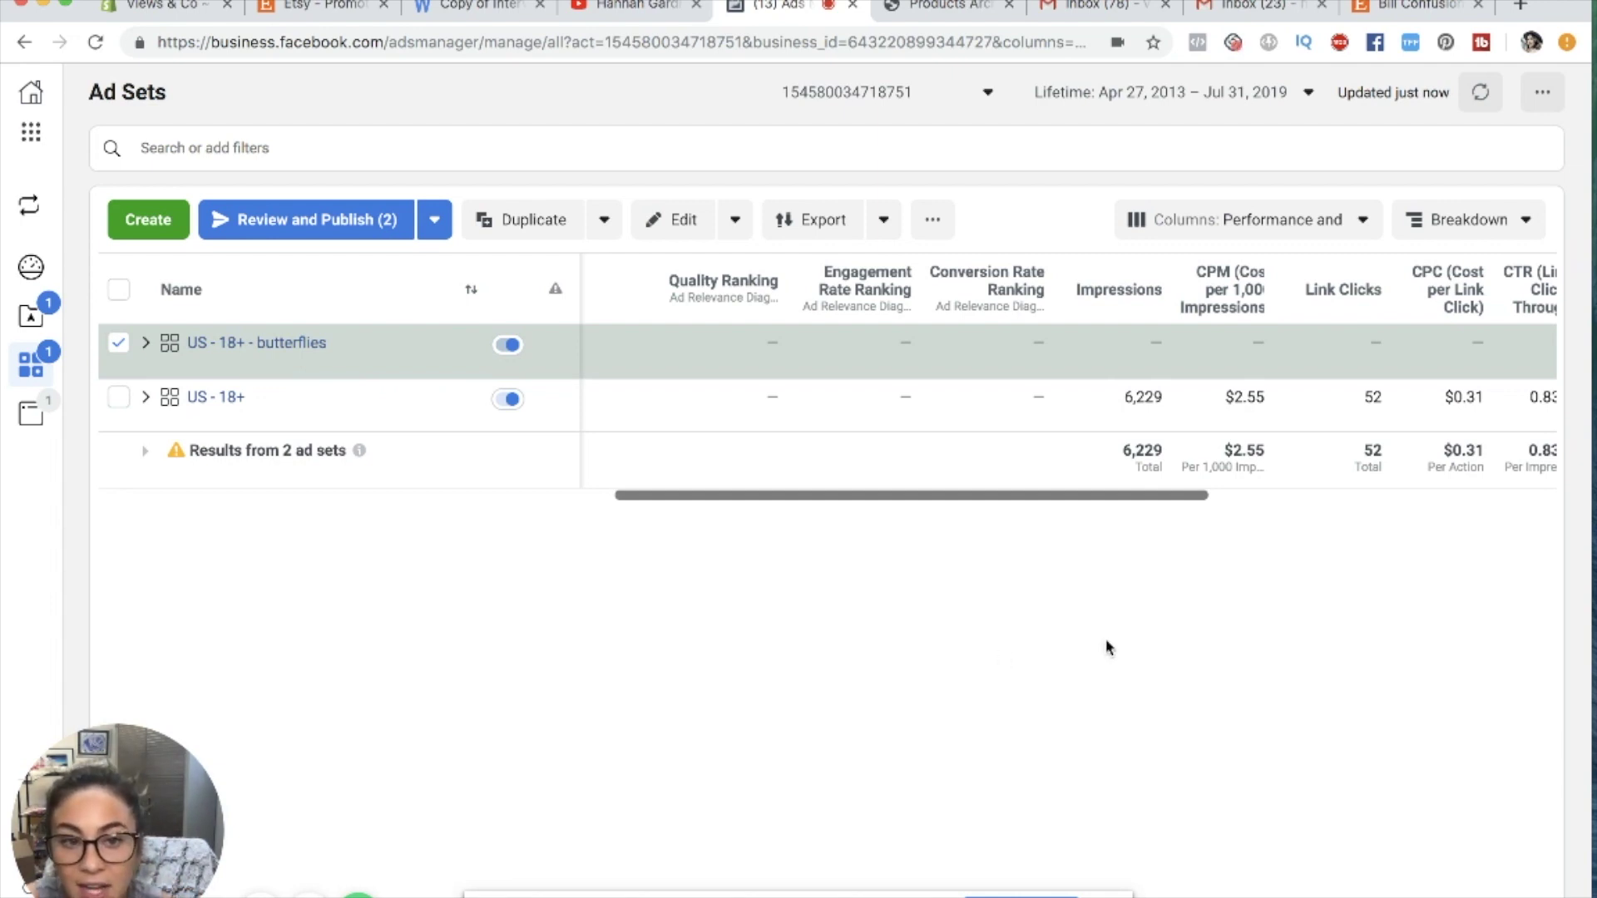
# - Examine the CPM, link click, CTR, website purchase and video watch columns for the ad sets
pyautogui.hscroll(3, 1181, 418)
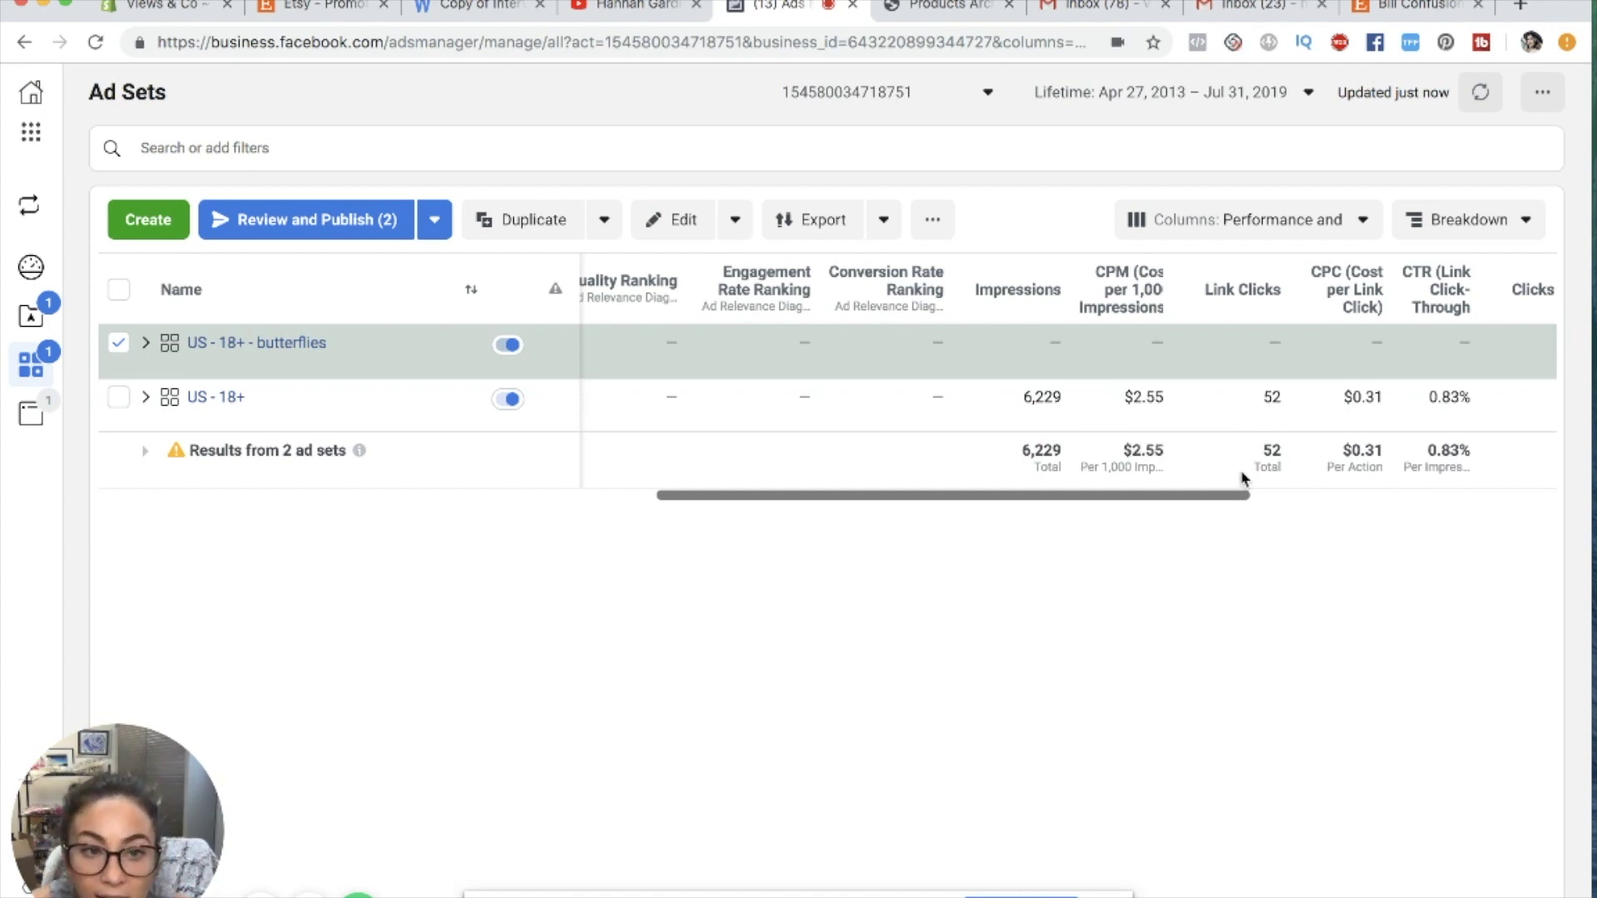
pyautogui.hscroll(3, 957, 416)
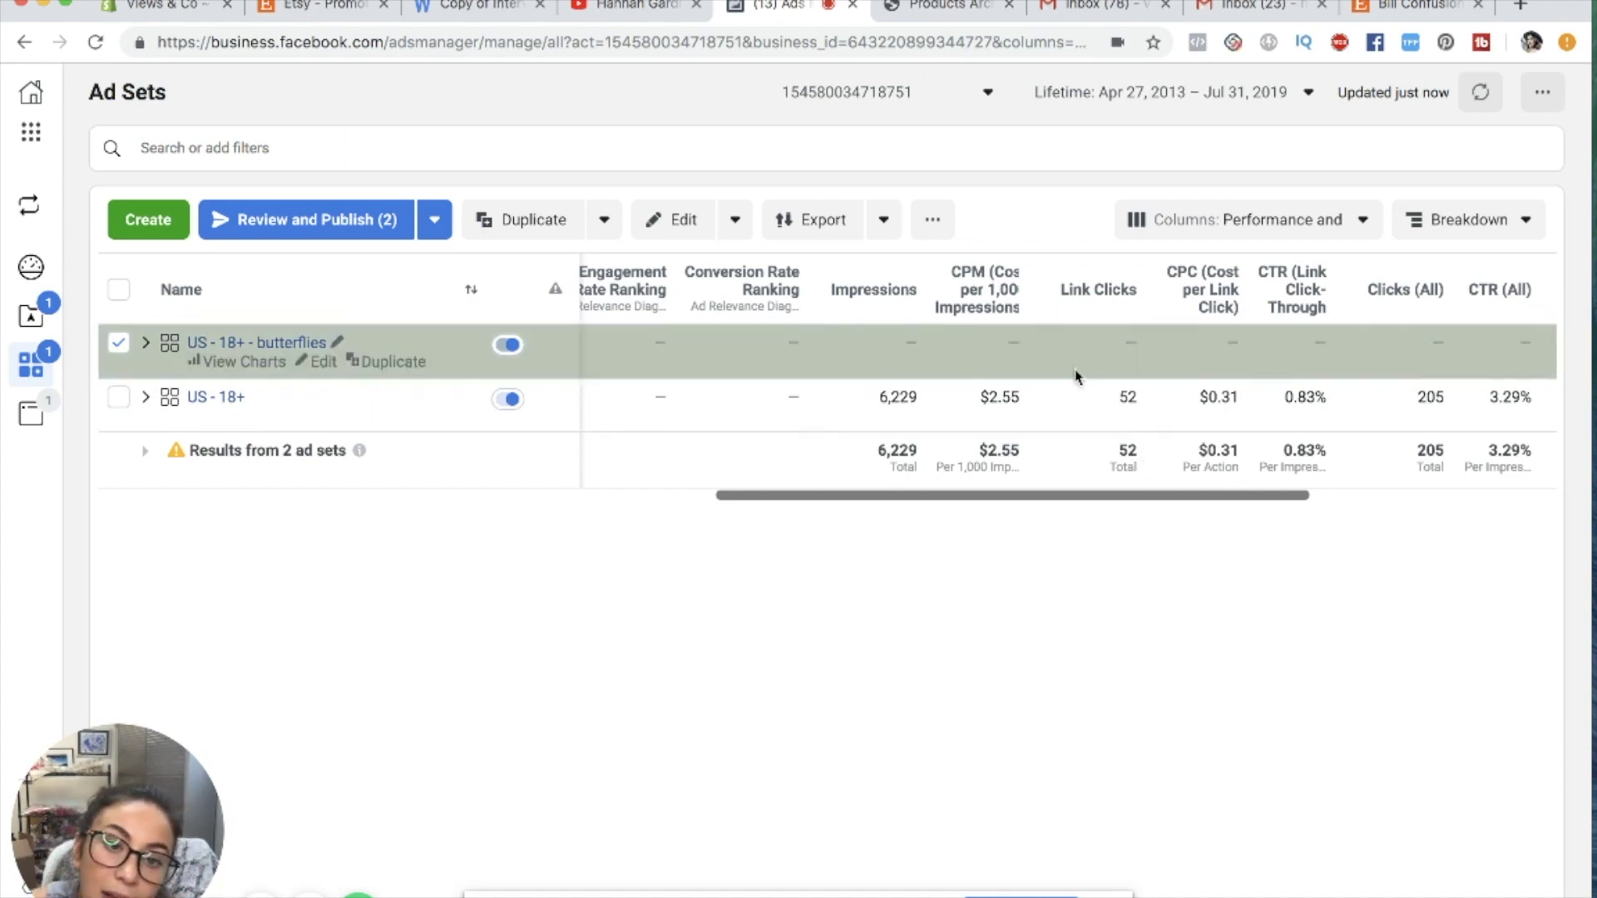
pyautogui.moveTo(985, 298)
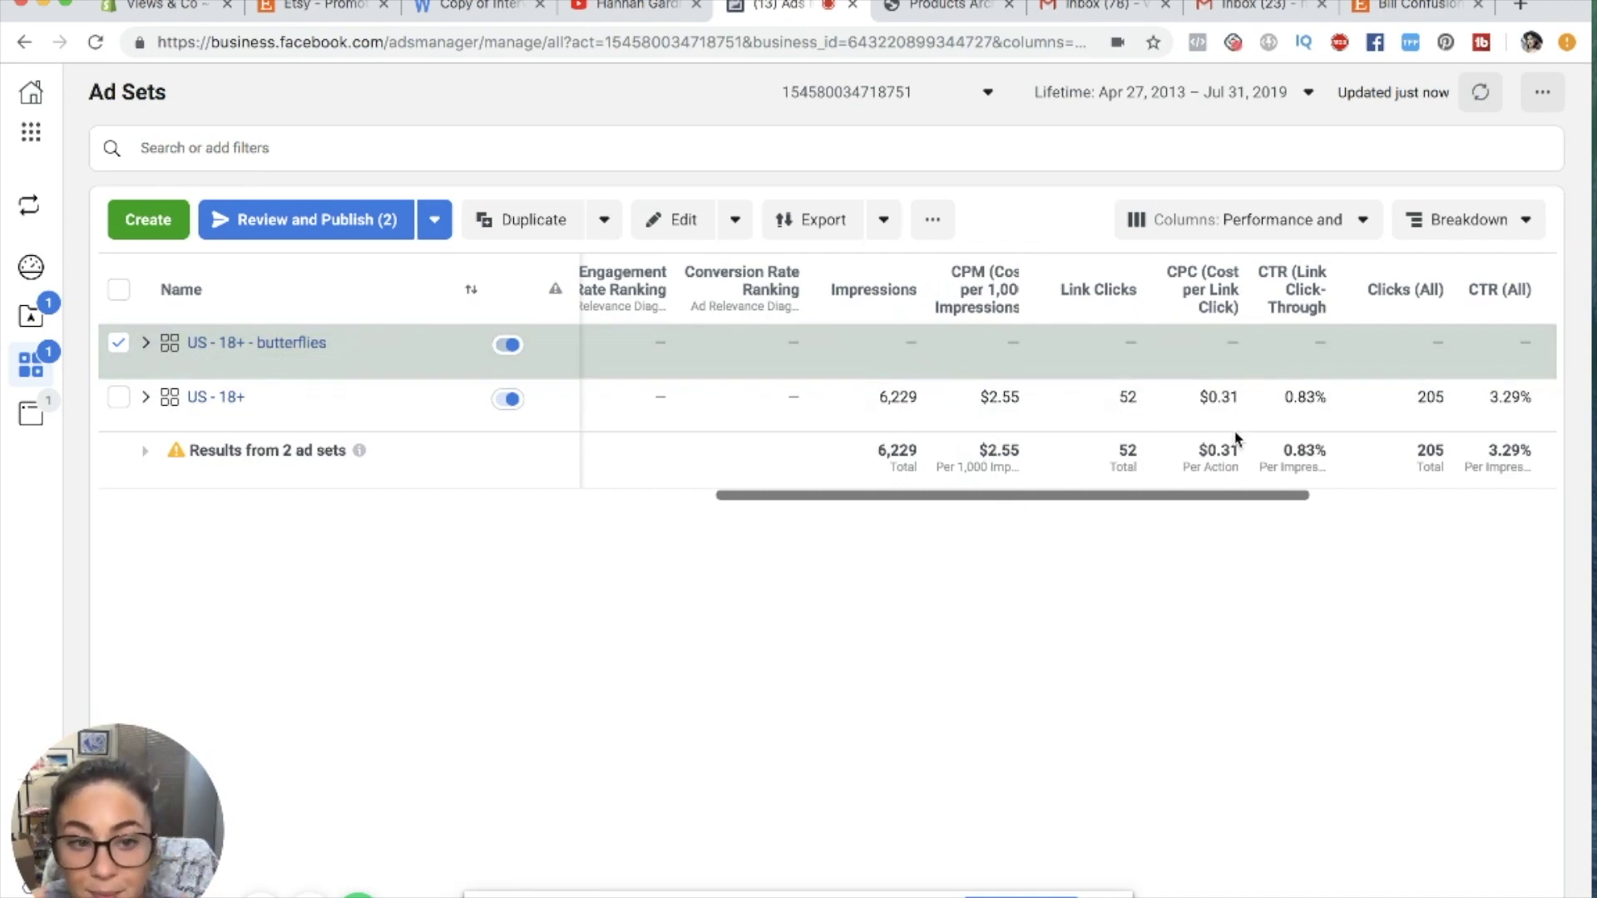
pyautogui.hscroll(3, 1233, 446)
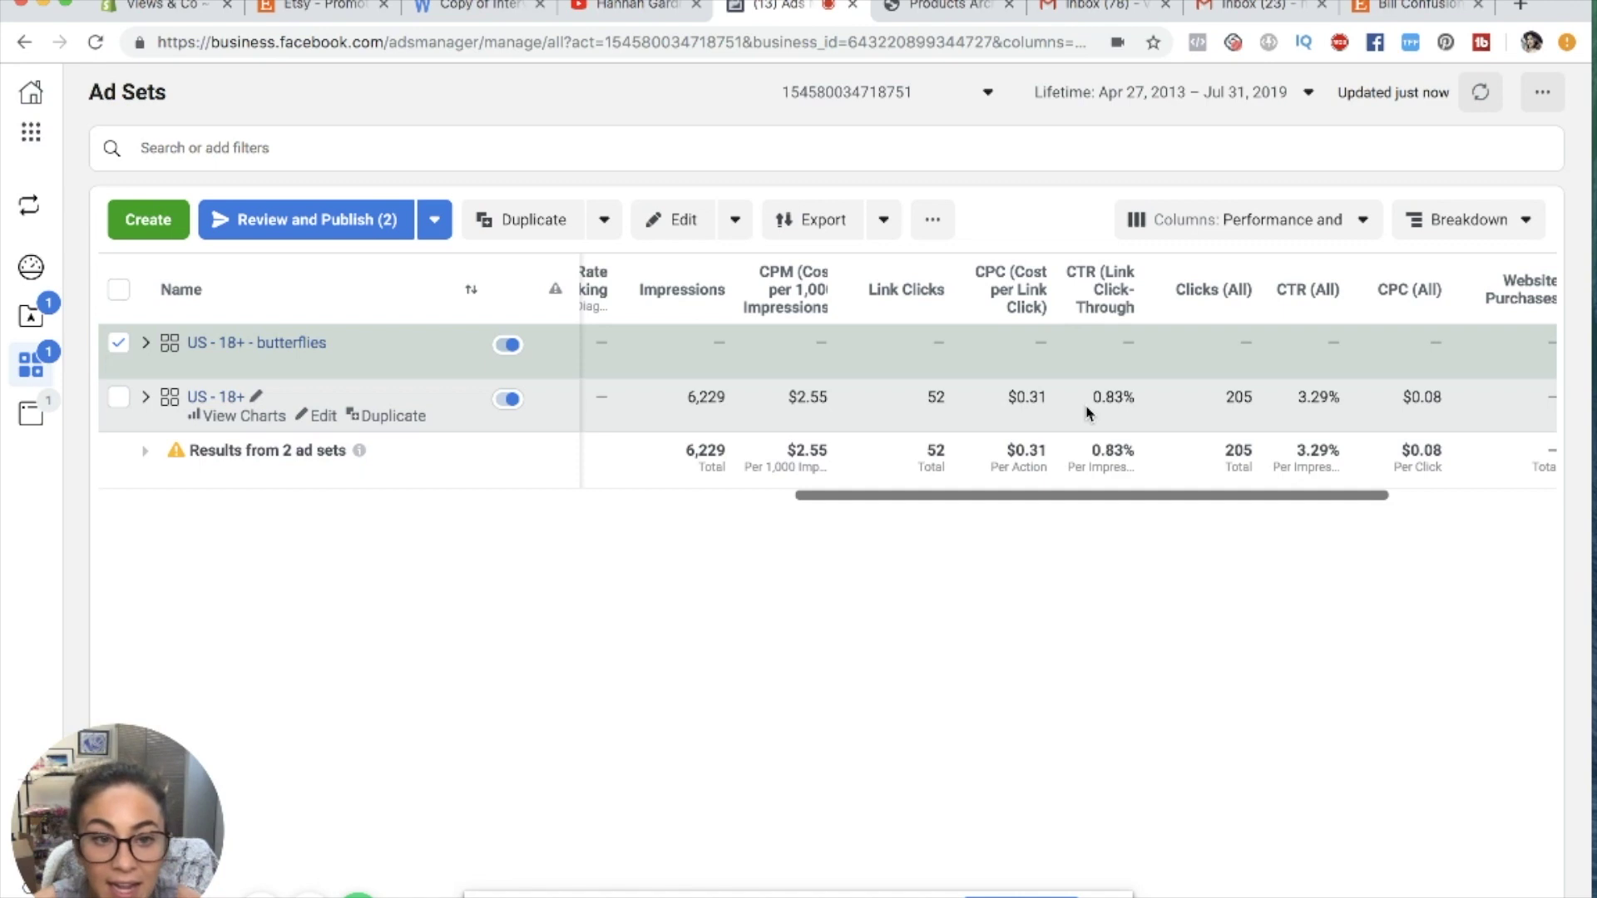
pyautogui.hscroll(10, 1252, 407)
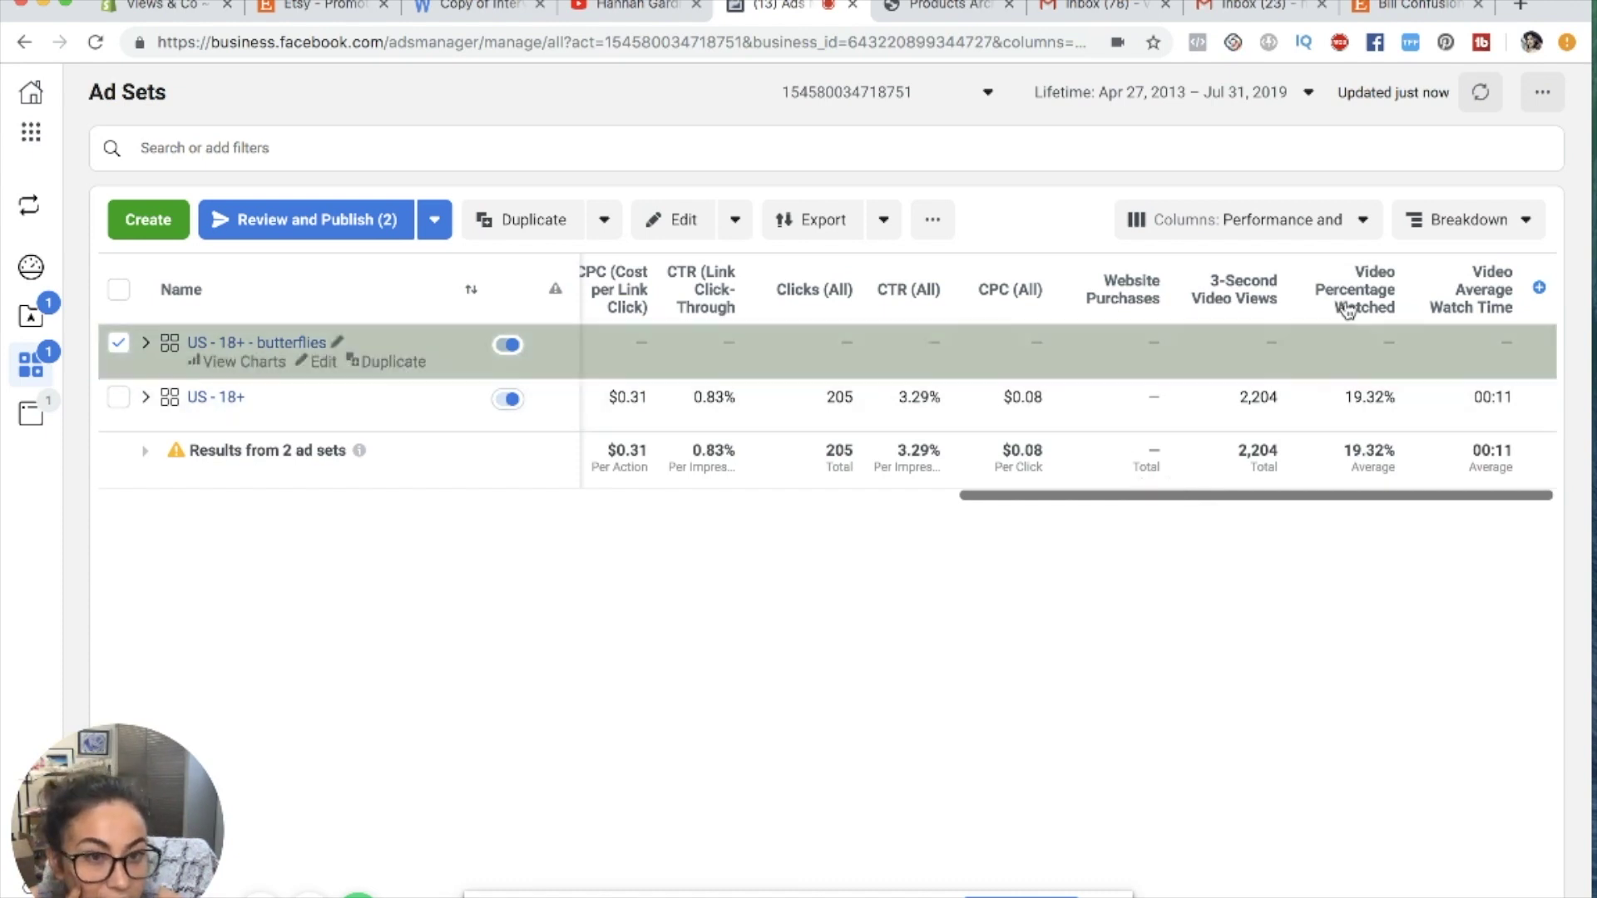
# - Bring back the saved custom column preset and recheck the cost and click metrics of the ad sets
pyautogui.click(1352, 231)
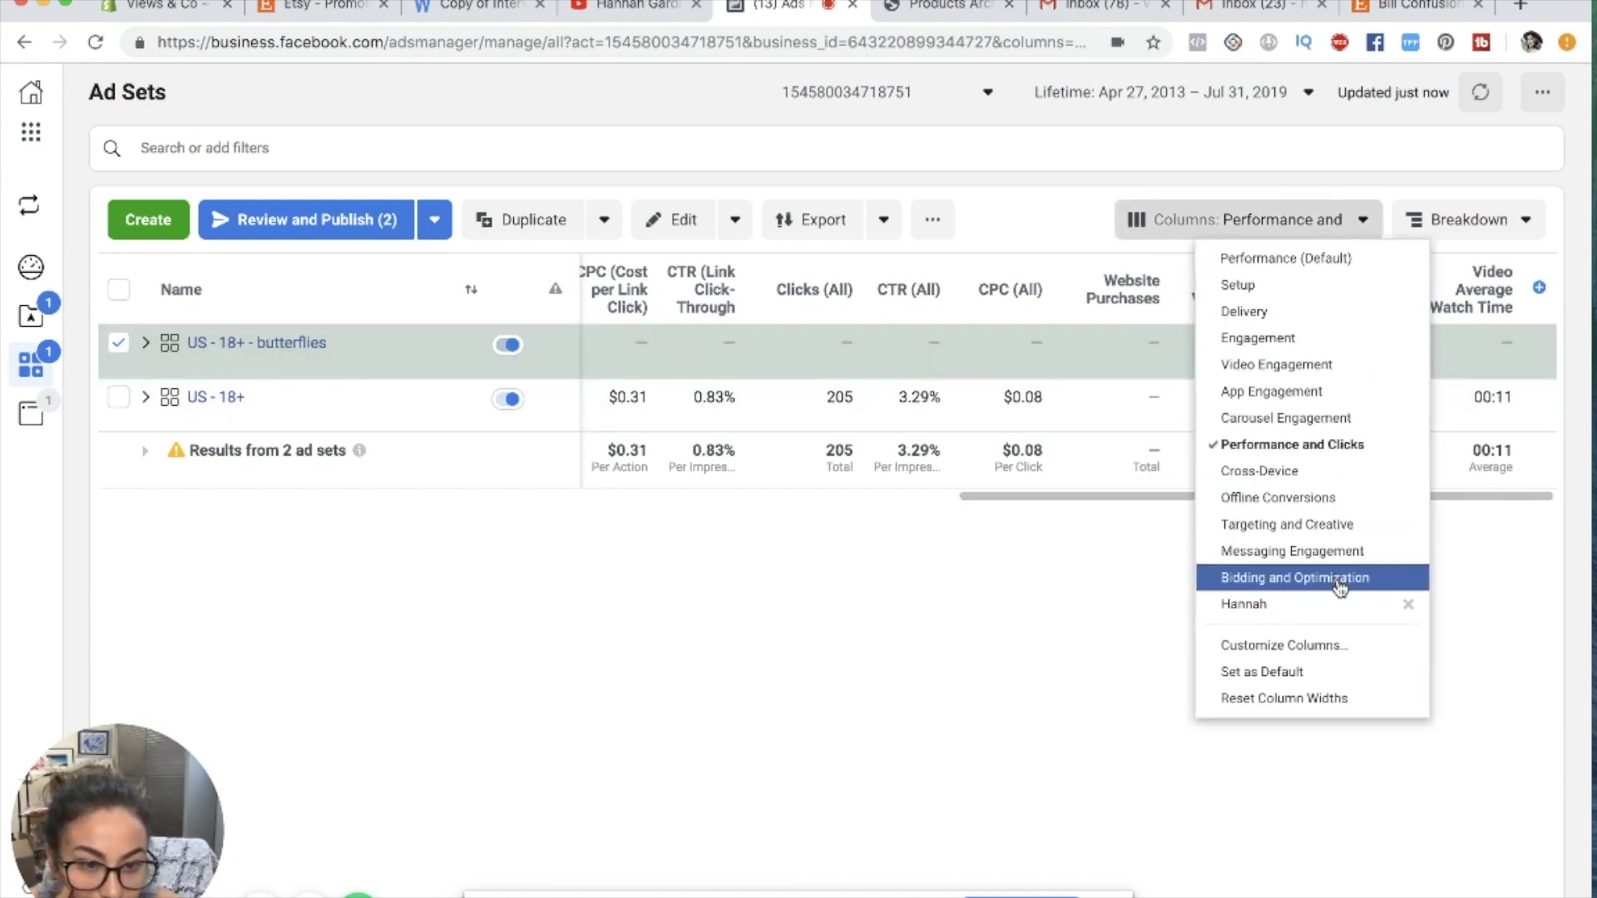
pyautogui.click(1319, 607)
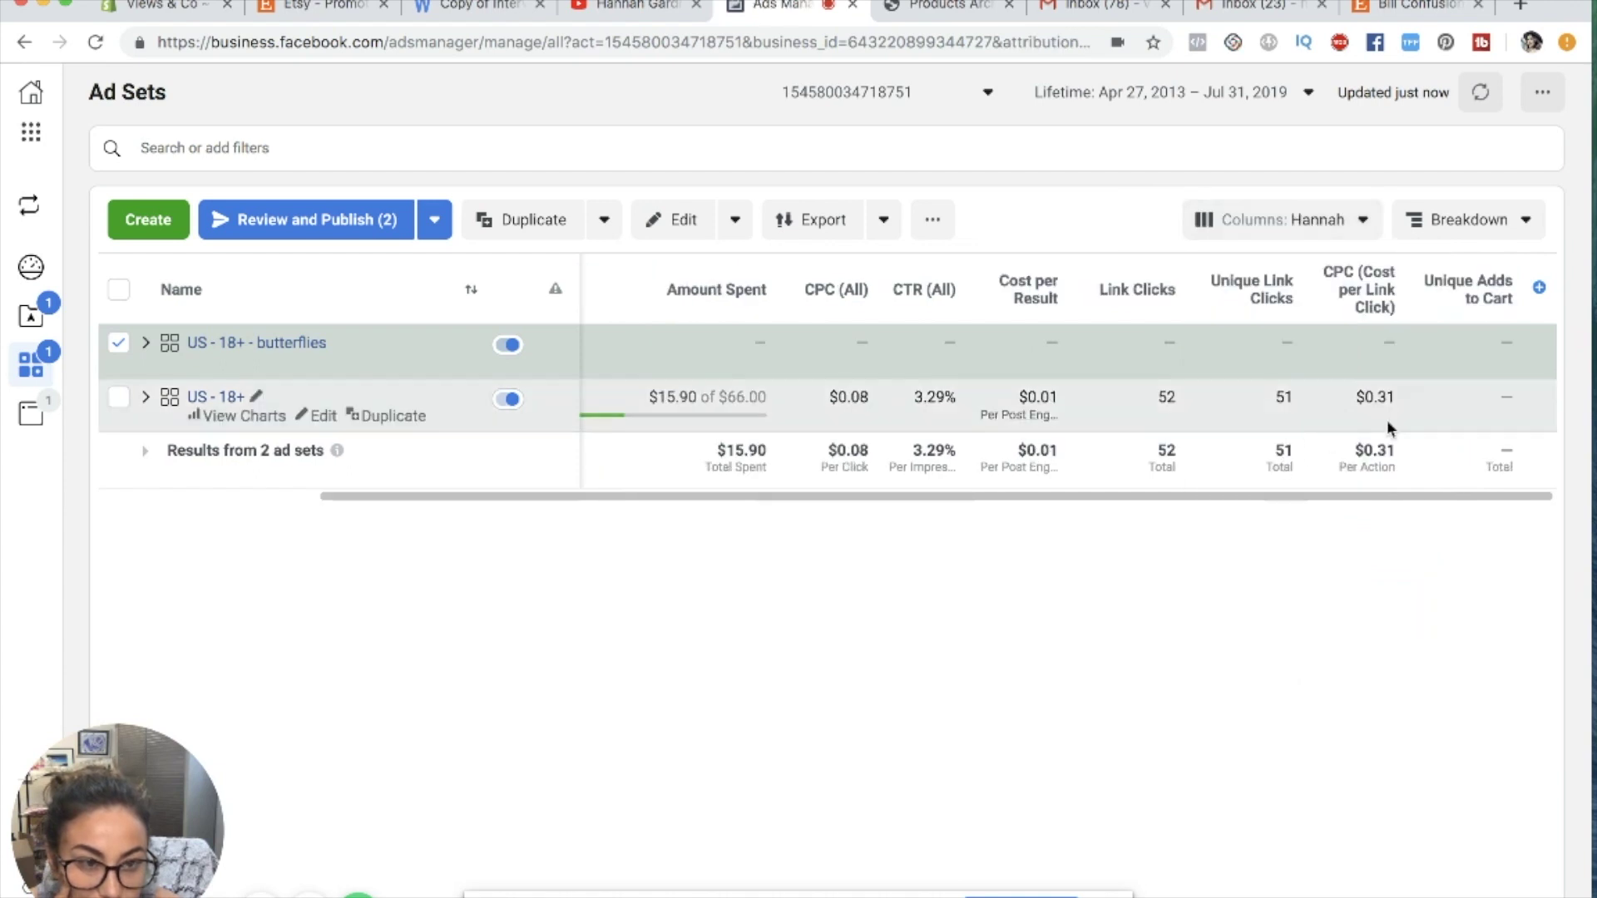
pyautogui.hscroll(-2, 1069, 370)
pyautogui.hscroll(-2, 1069, 366)
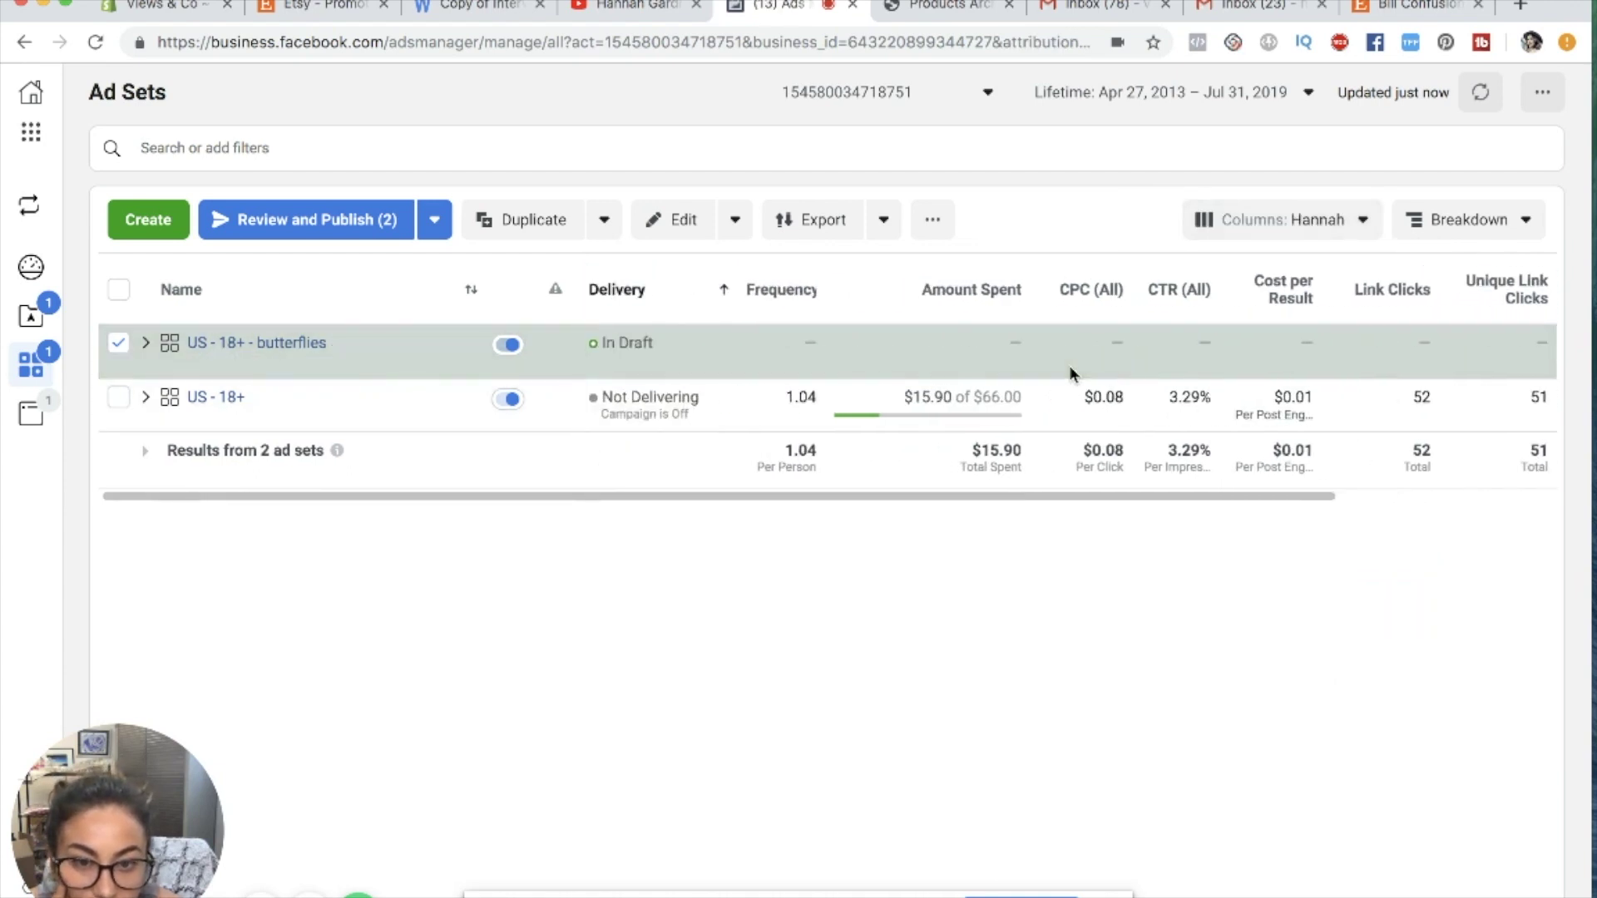
# - Show the Engagement column preset and look over the post reactions, comments, shares and link click columns
pyautogui.click(1296, 231)
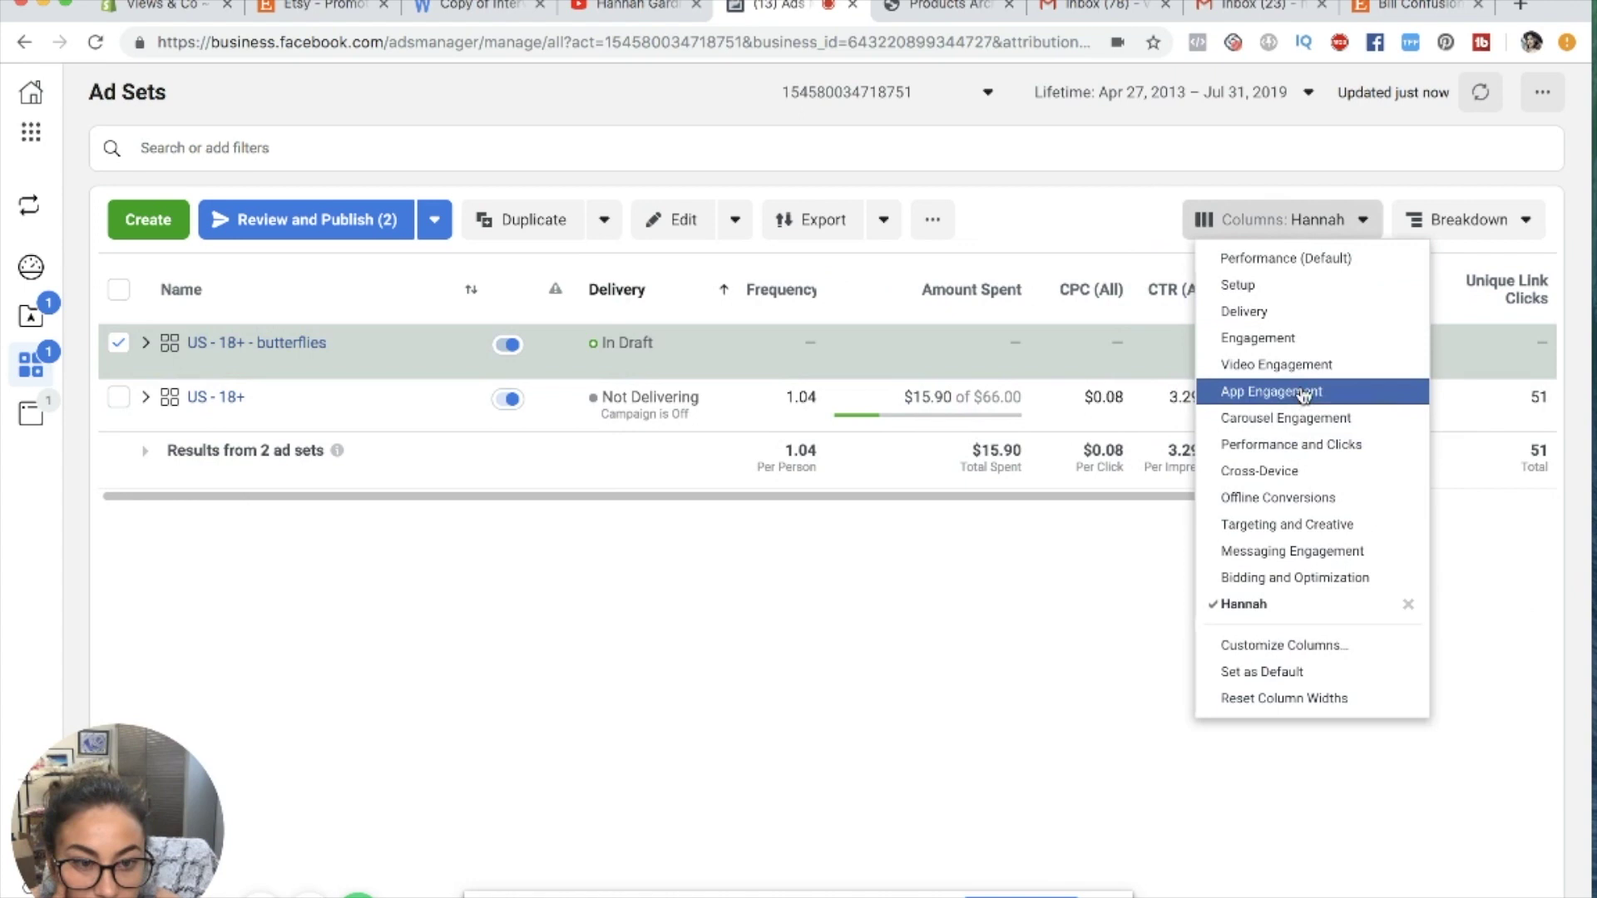
pyautogui.click(1294, 346)
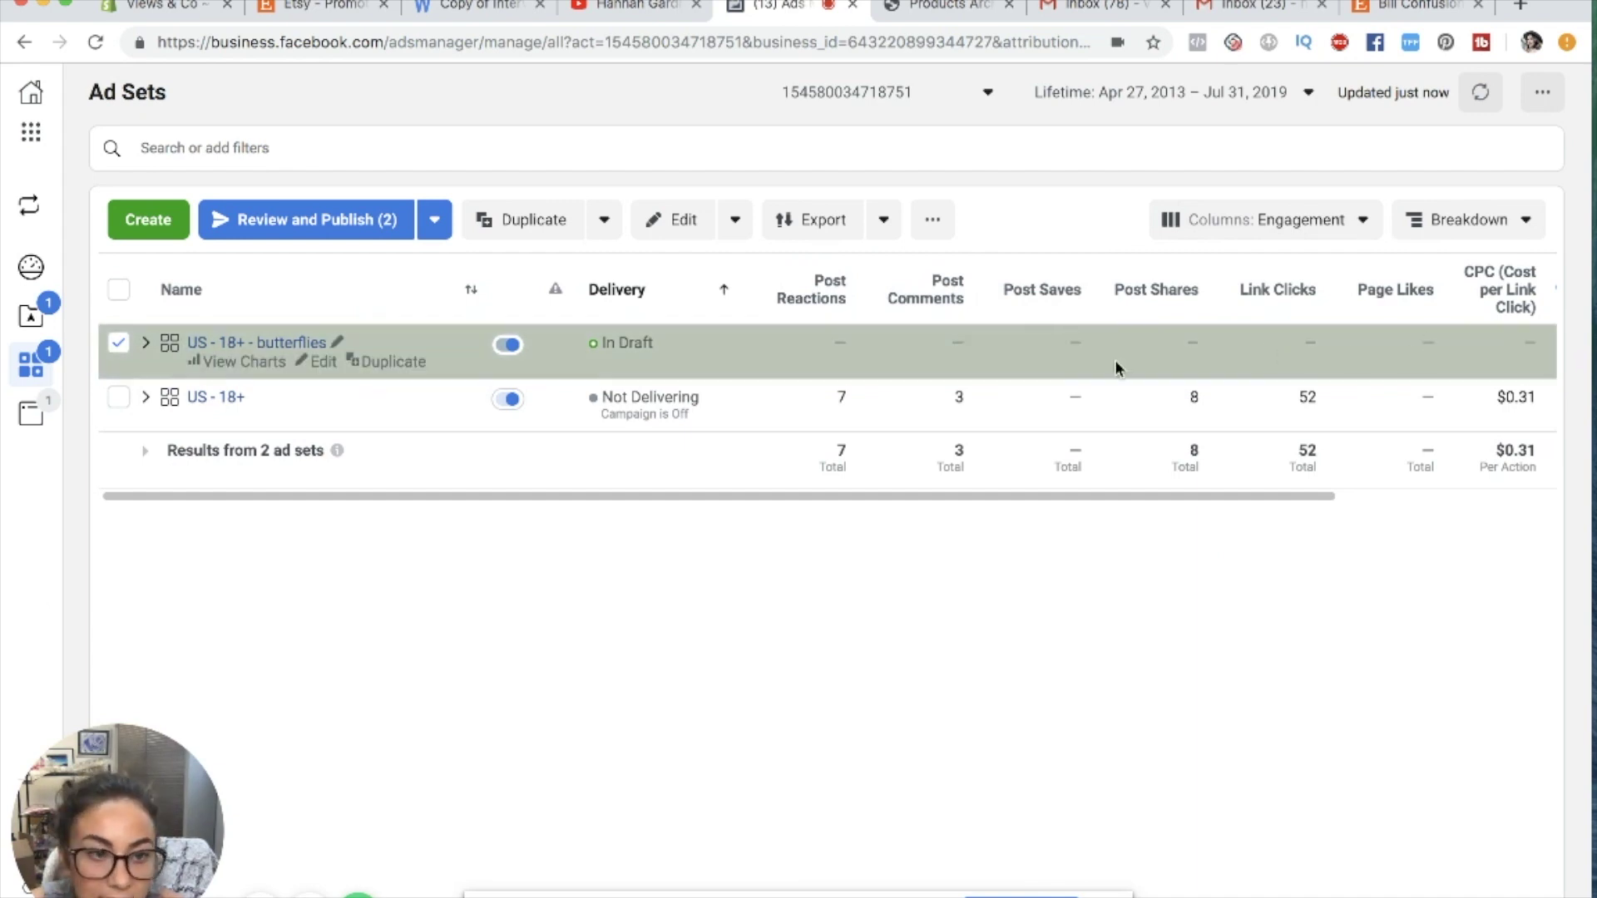
pyautogui.hscroll(2, 1398, 374)
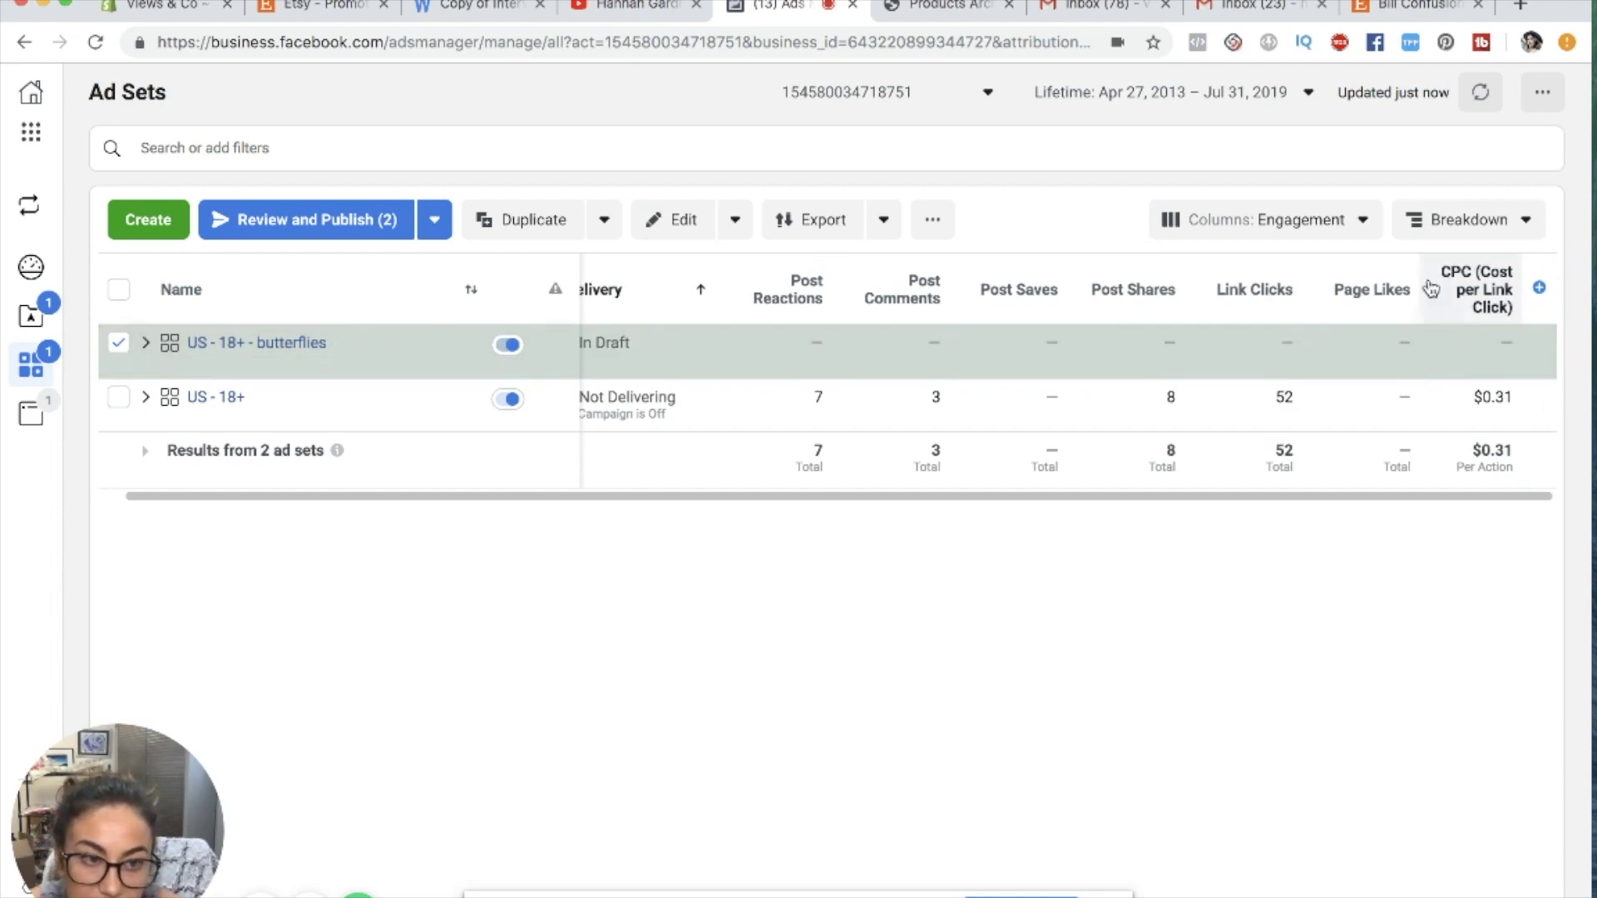
# - Switch the ad sets table from Engagement to the Performance and Clicks preset and look across its columns
pyautogui.click(1329, 219)
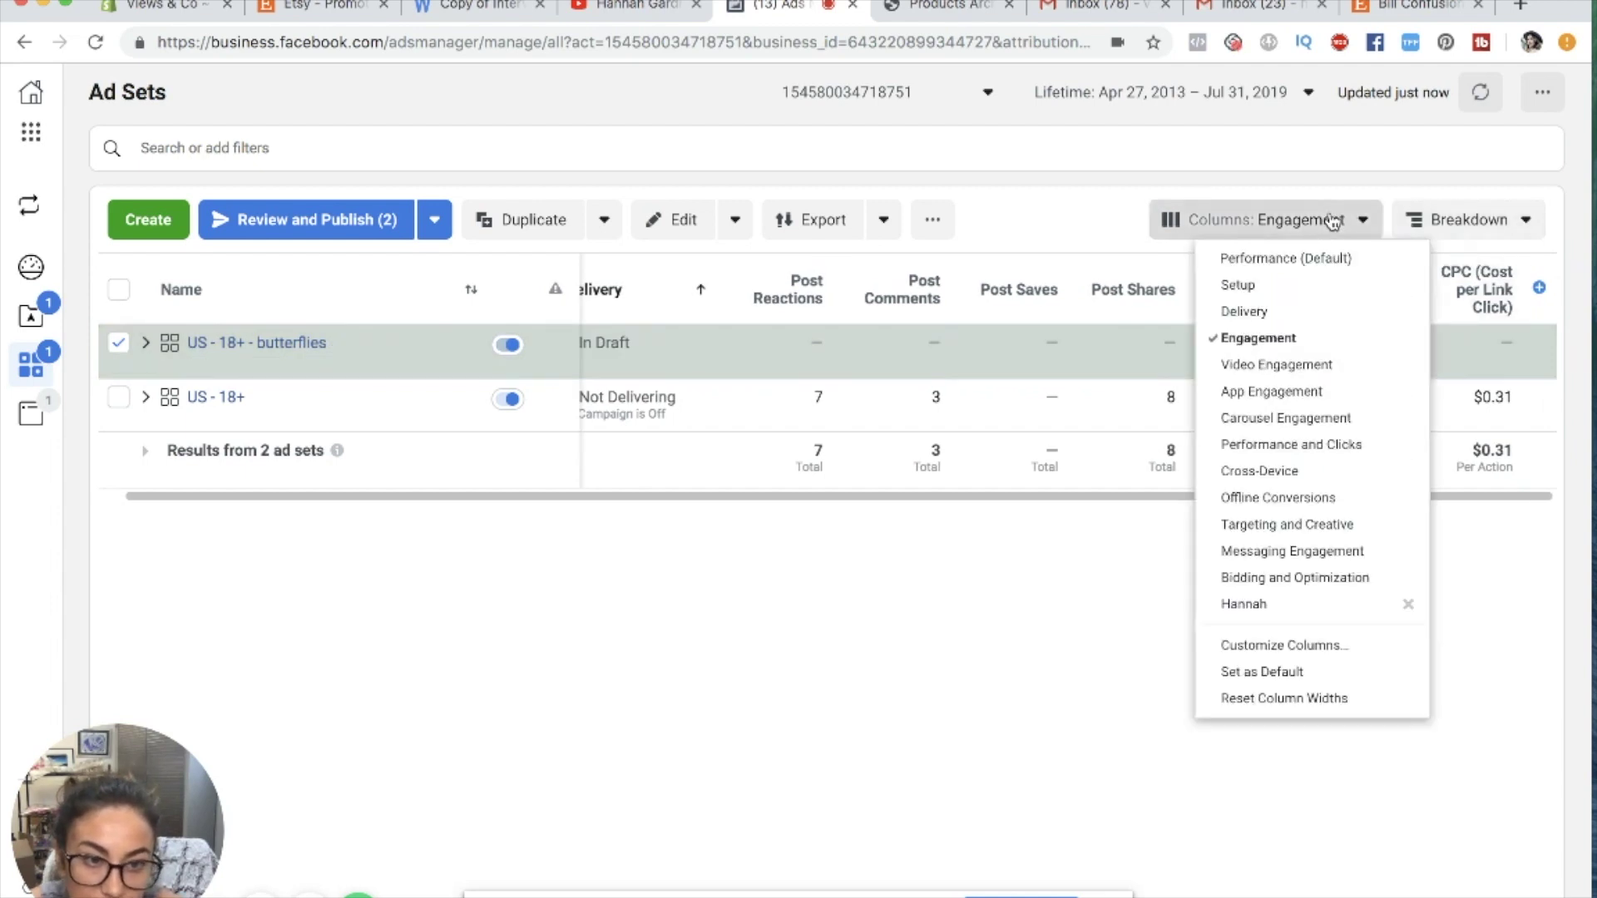
pyautogui.click(1337, 442)
pyautogui.hscroll(10, 1334, 432)
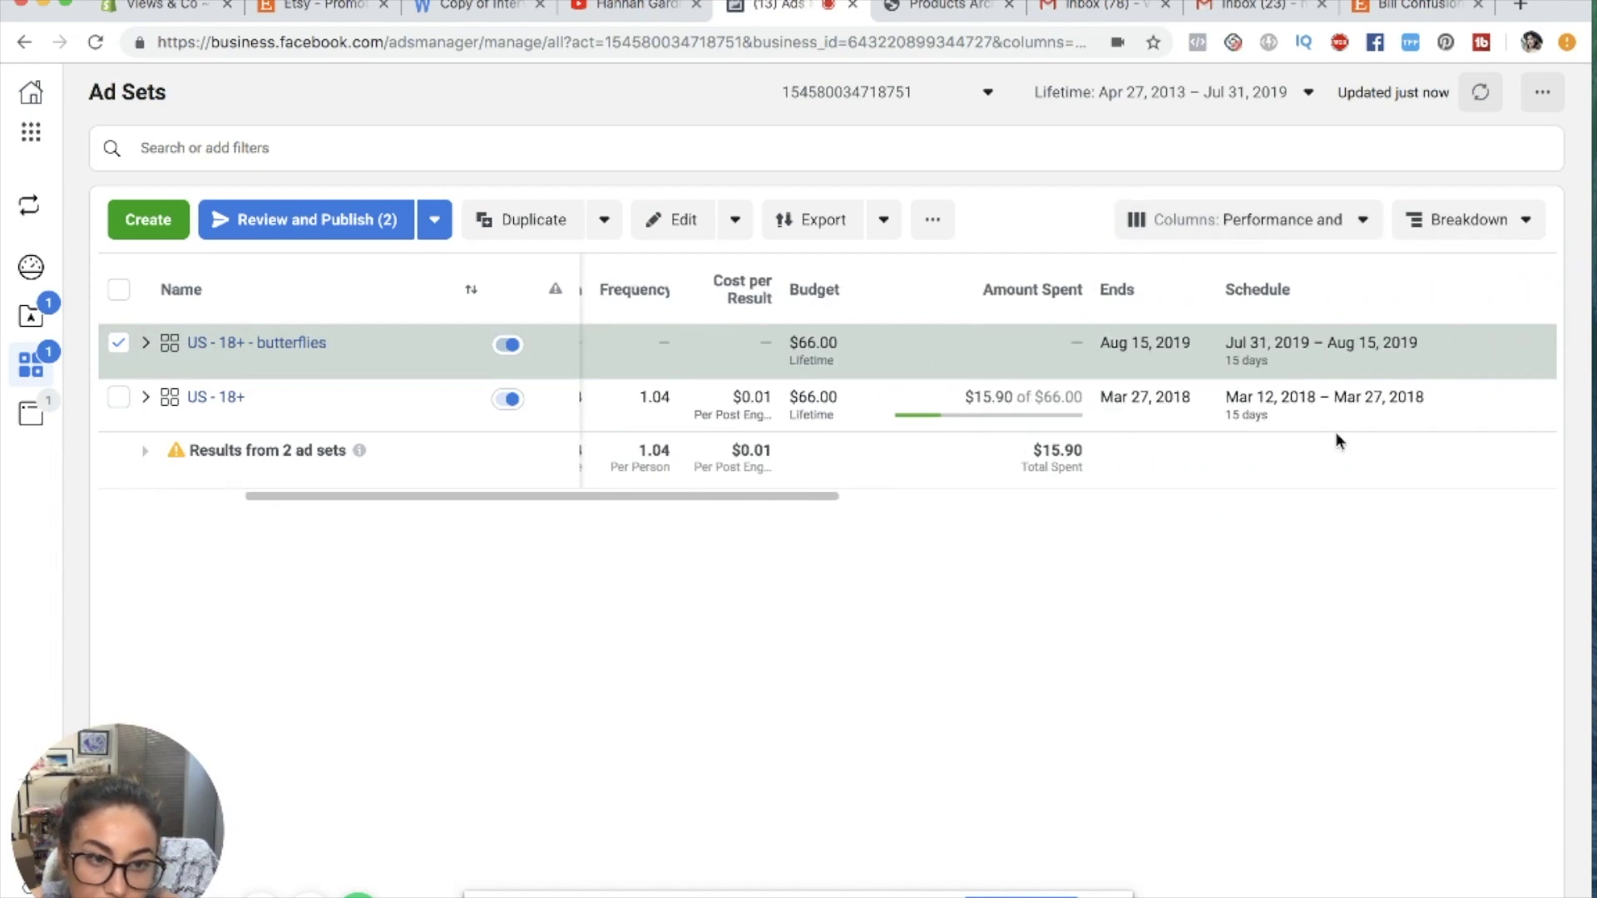
# - Examine the impressions, CPM, link click, CTR and CPC columns of the US - 18+ ad set
pyautogui.hscroll(7, 1336, 439)
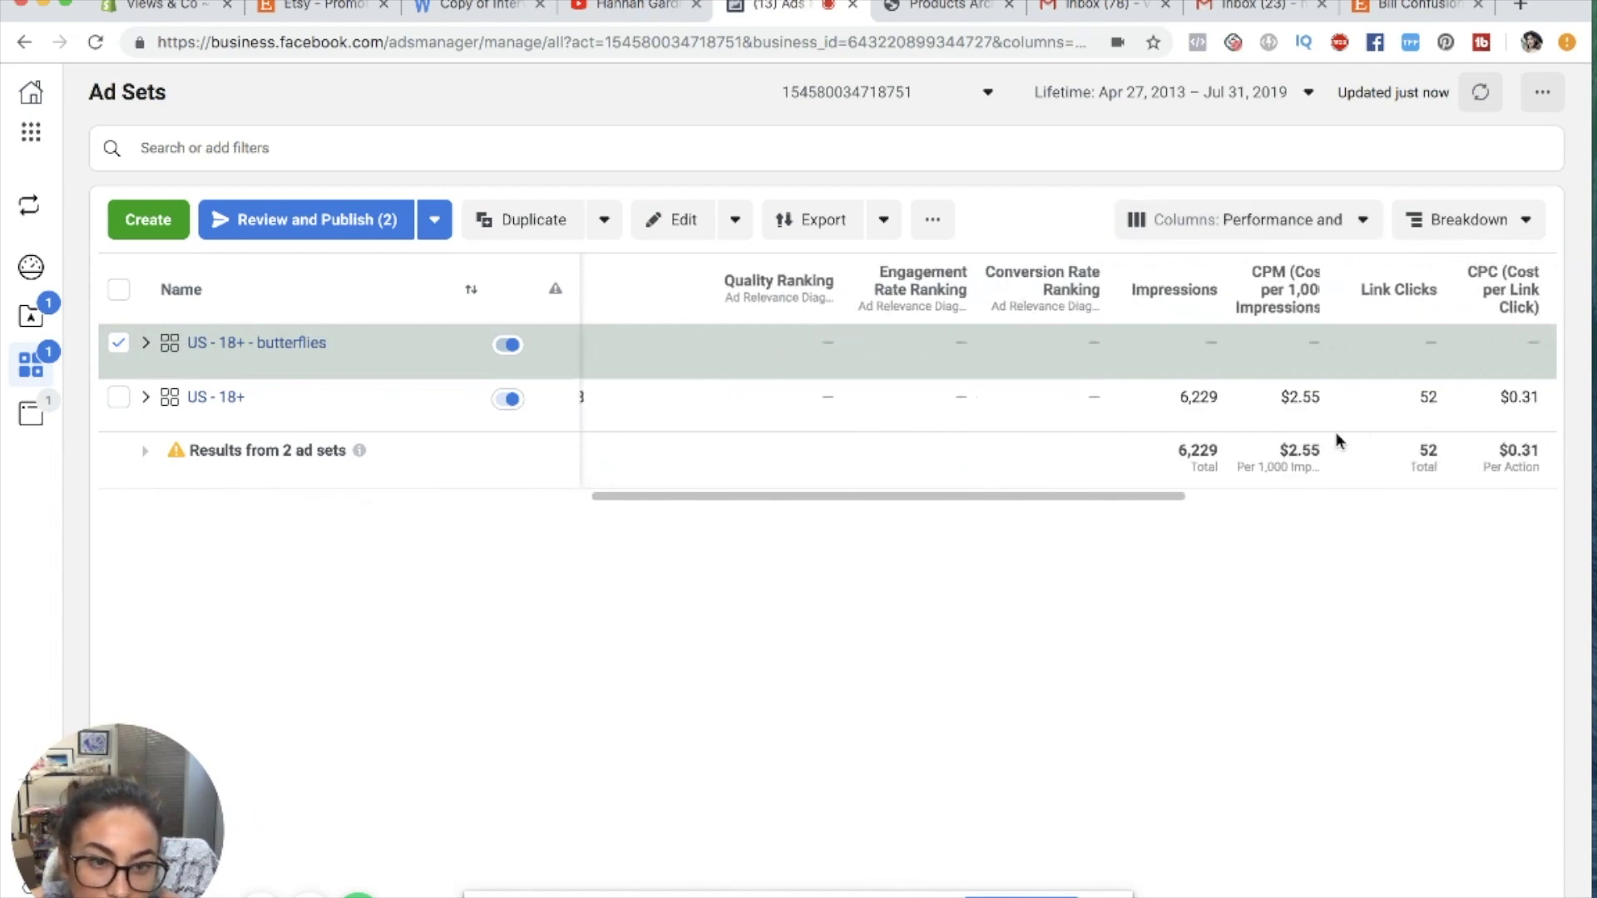
pyautogui.hscroll(1, 1336, 439)
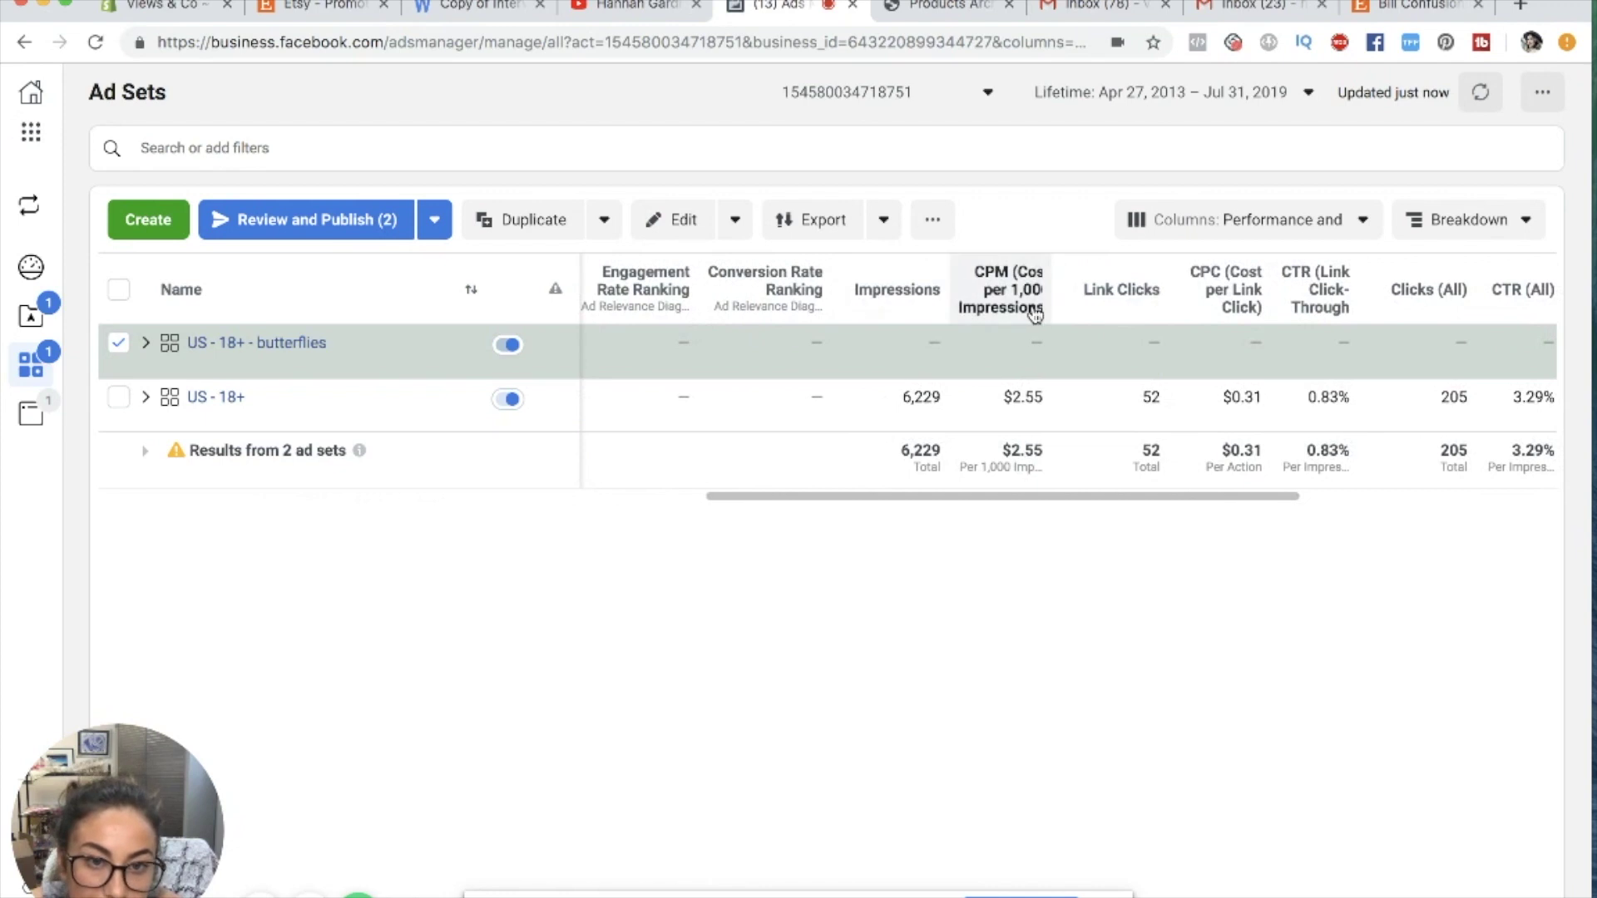
pyautogui.hscroll(2, 1151, 396)
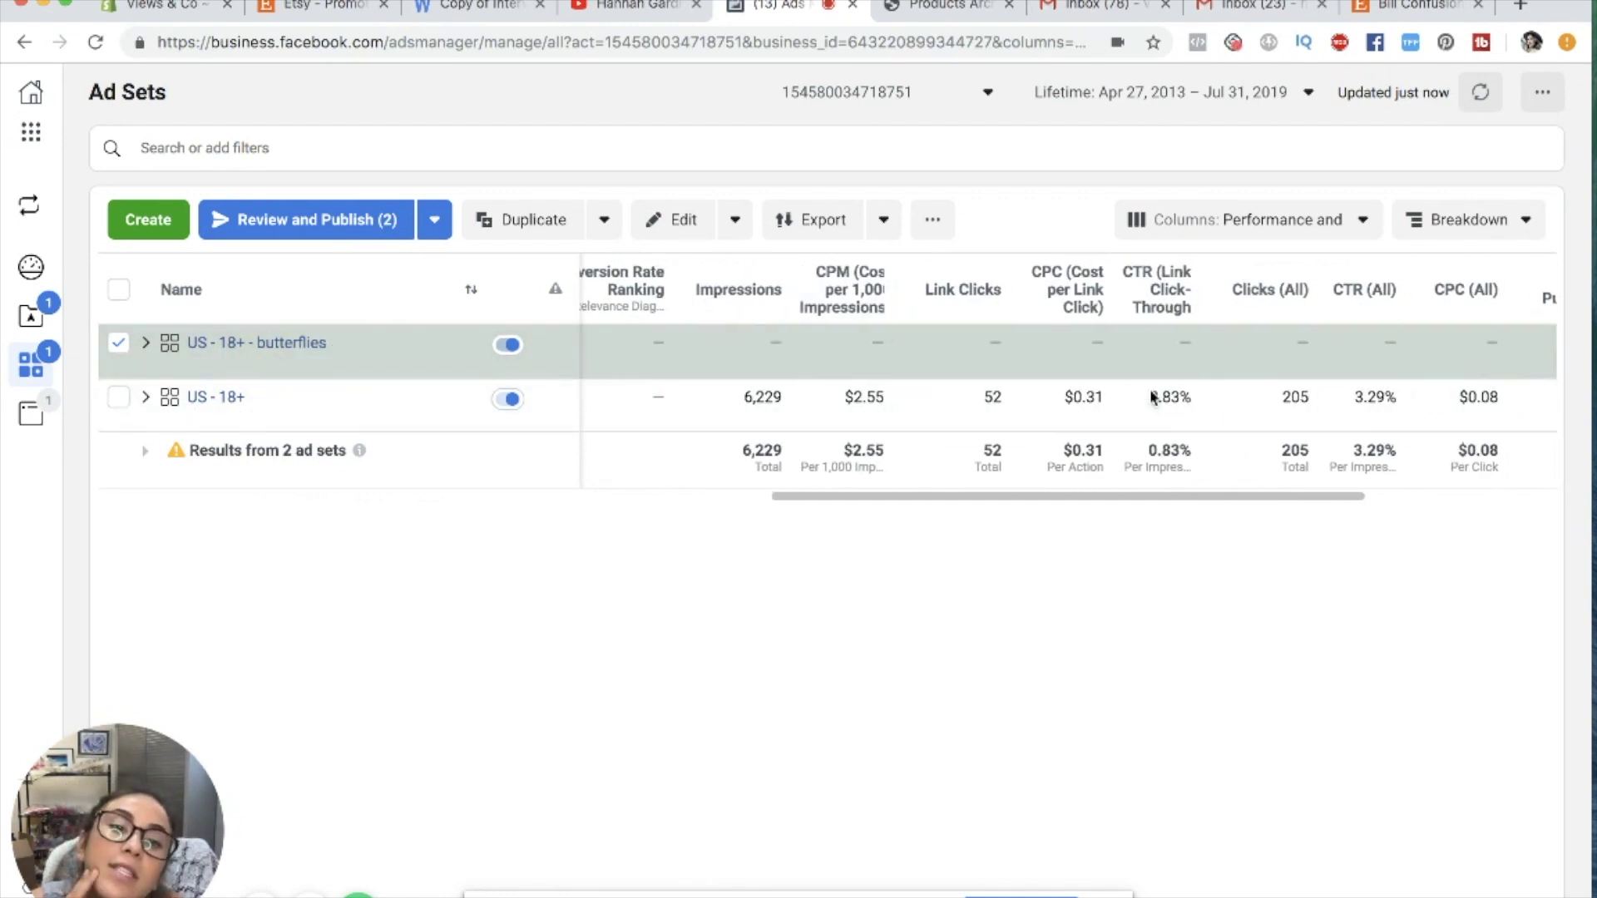
pyautogui.hscroll(1, 1153, 397)
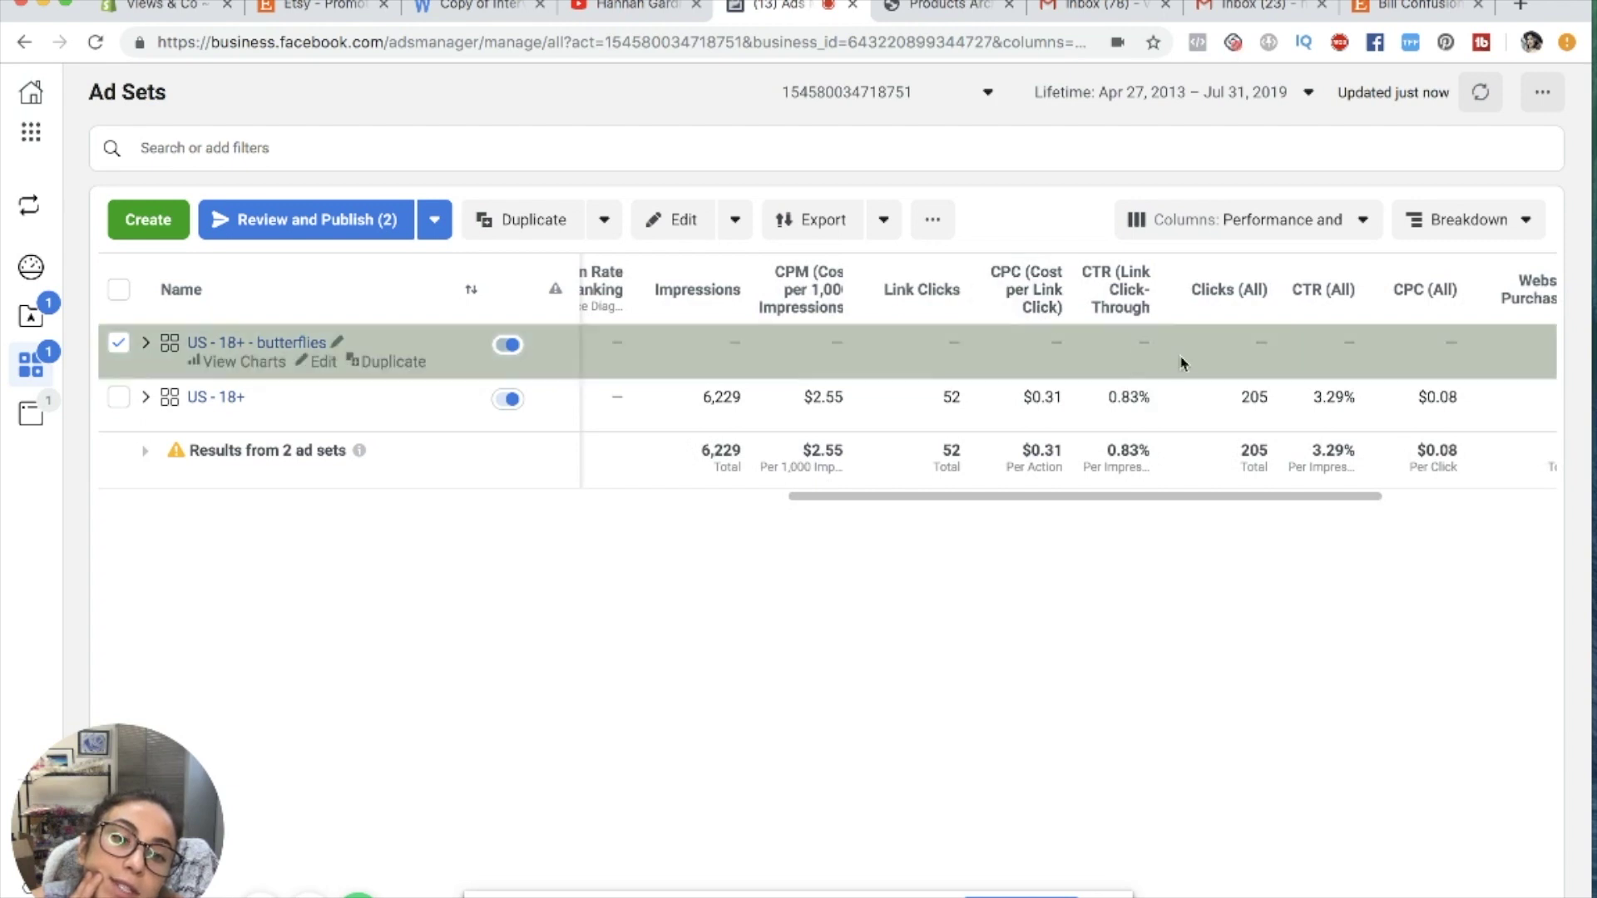
pyautogui.hscroll(2, 1183, 363)
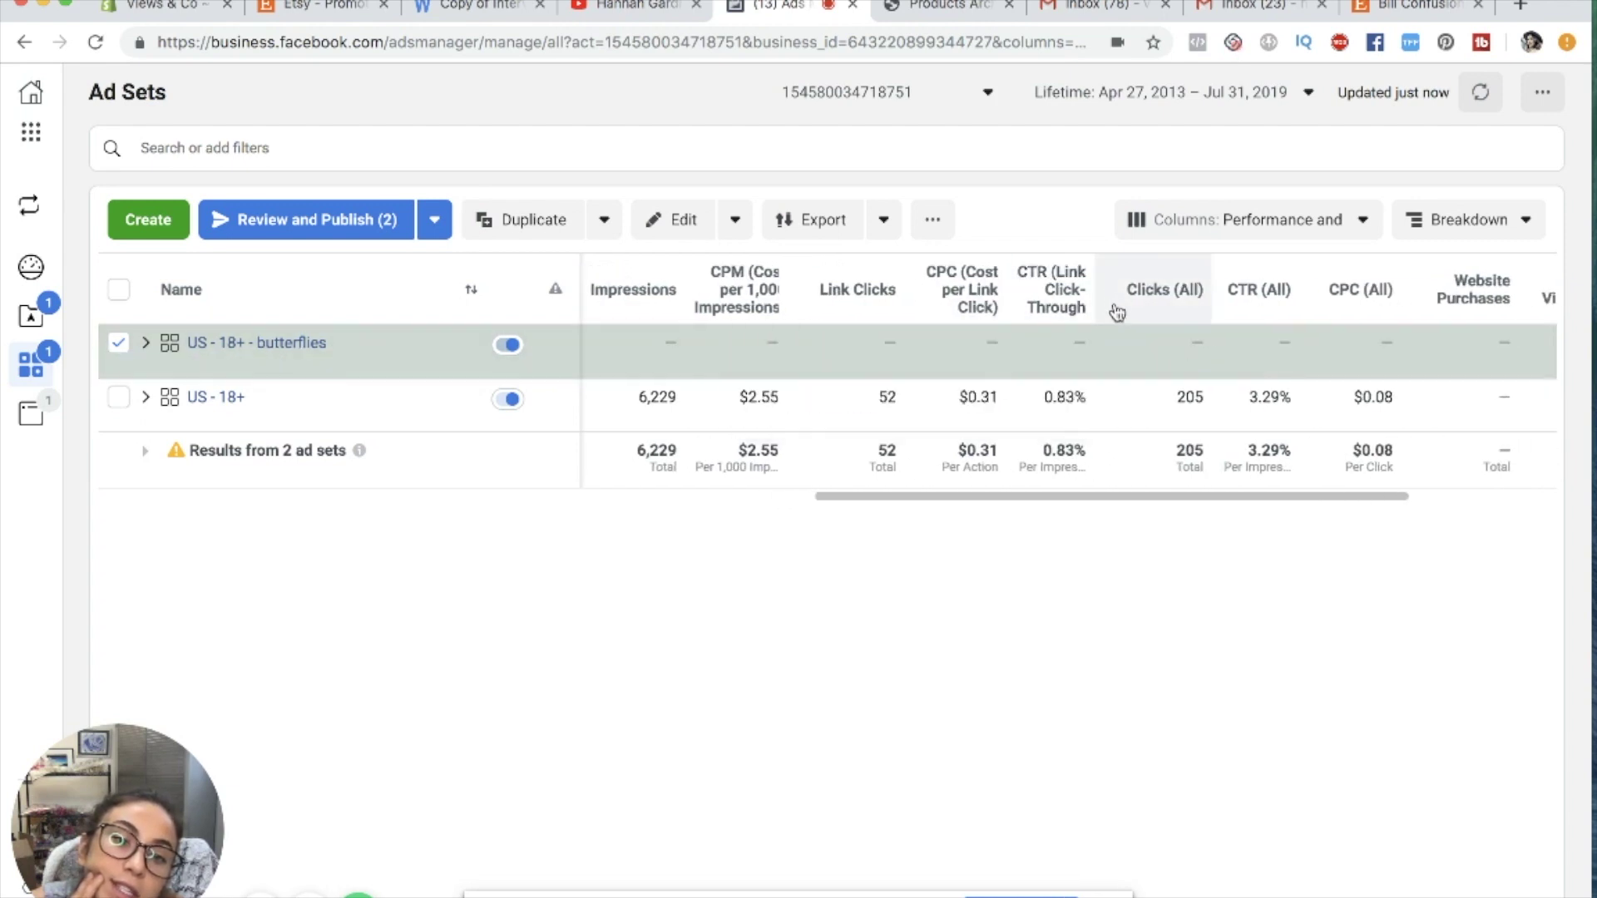
pyautogui.hscroll(8, 1164, 343)
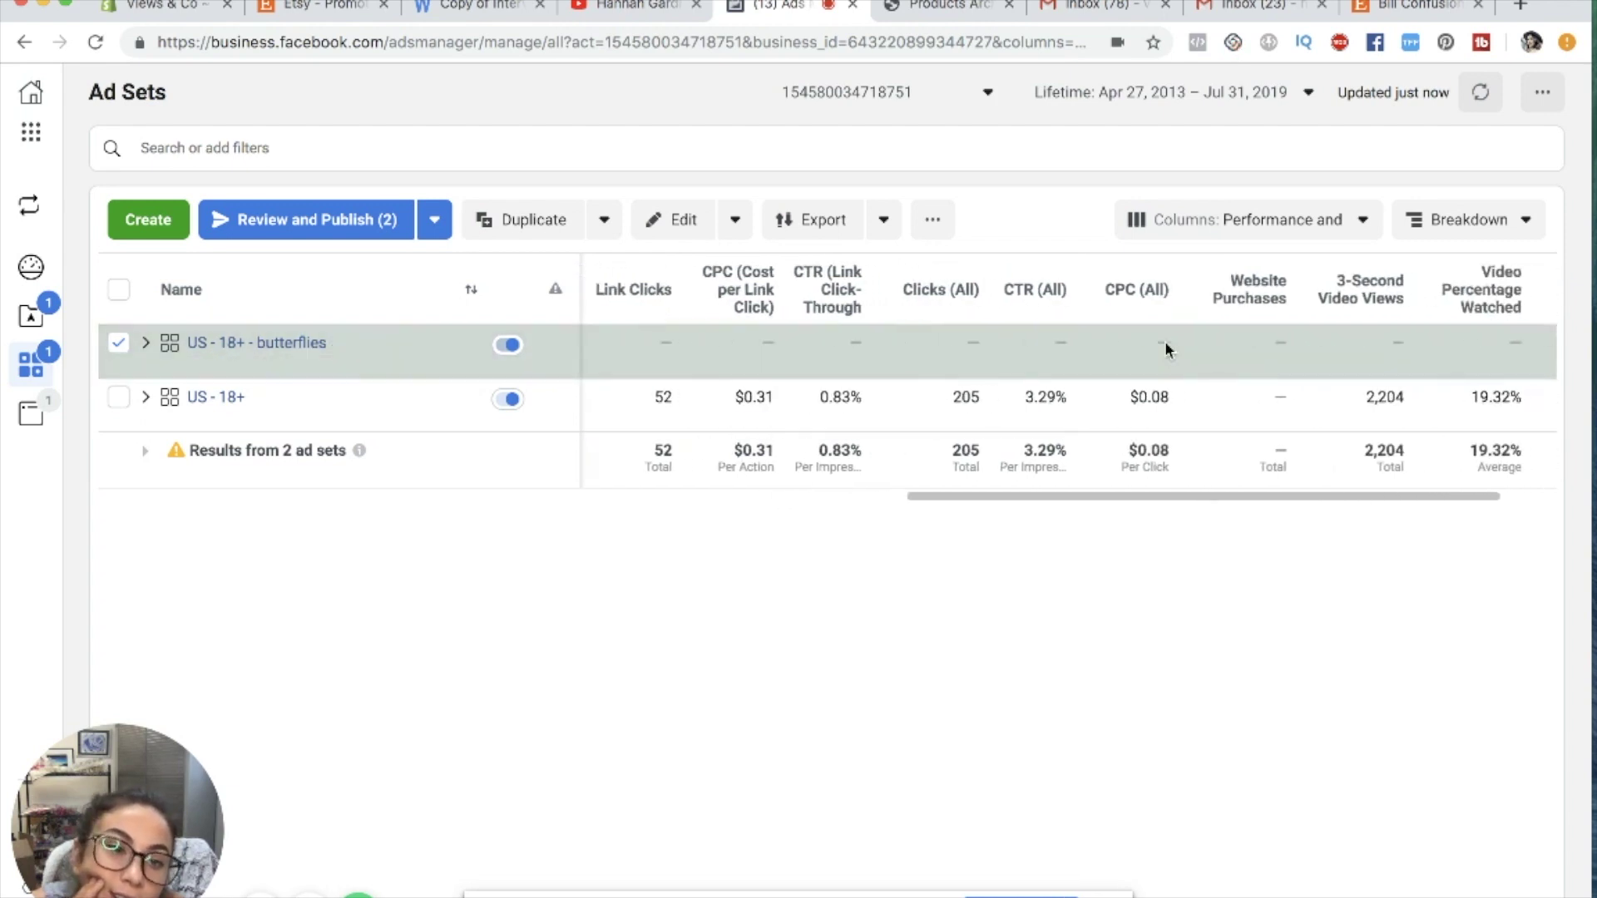
# - Compare the delivery, results, reach and cost per result columns with the website purchase and video view columns
pyautogui.hscroll(-5, 1168, 350)
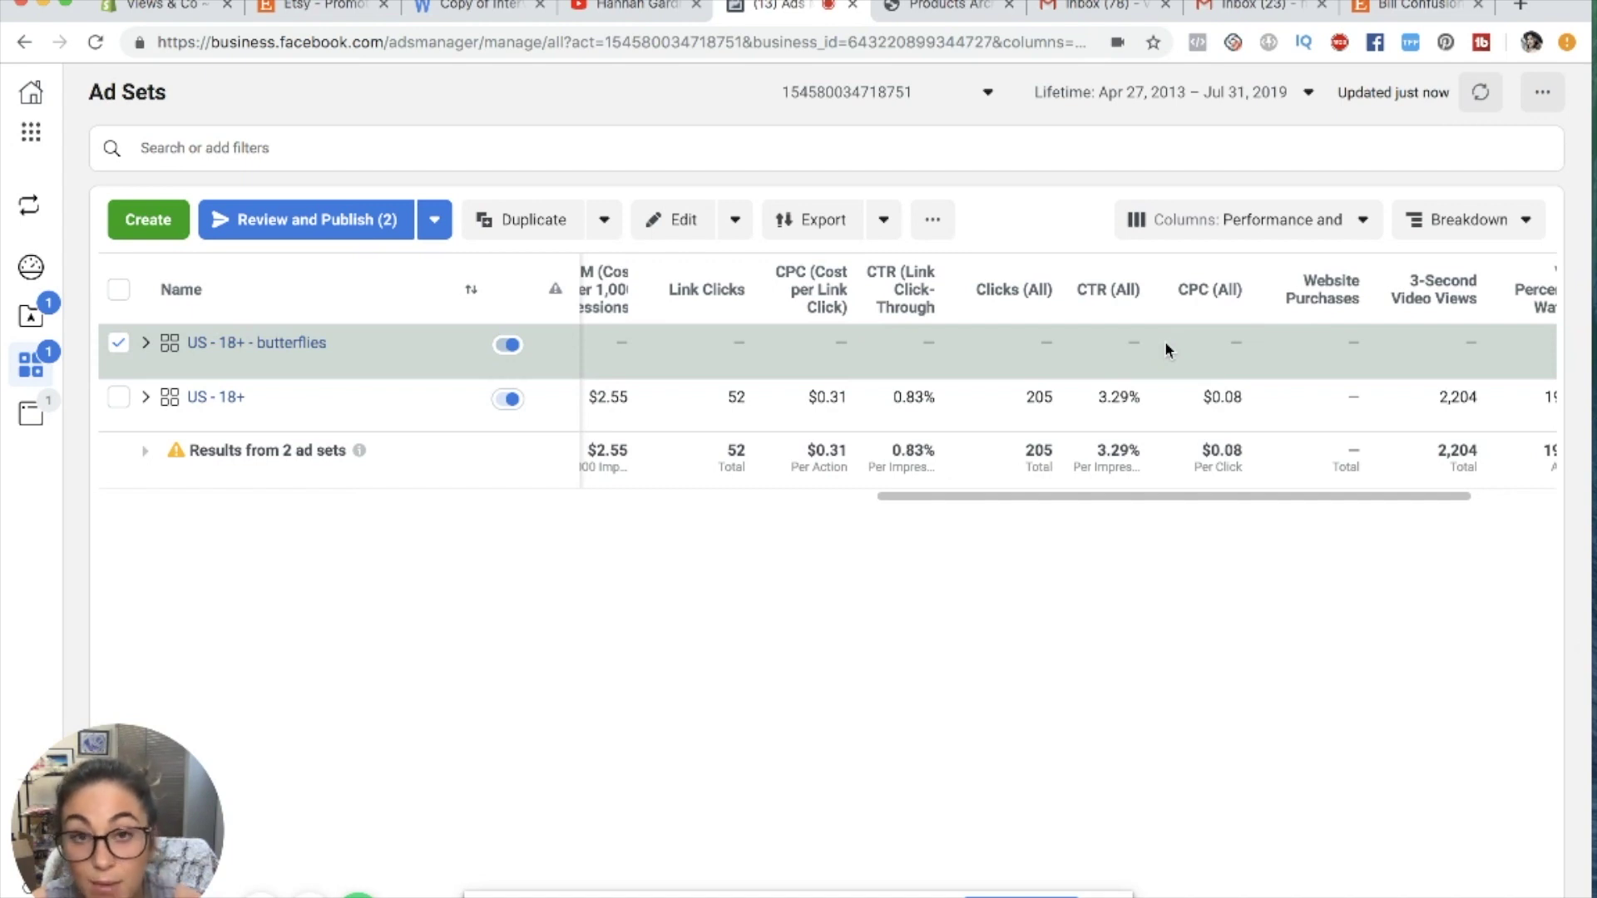
pyautogui.hscroll(-10, 1165, 348)
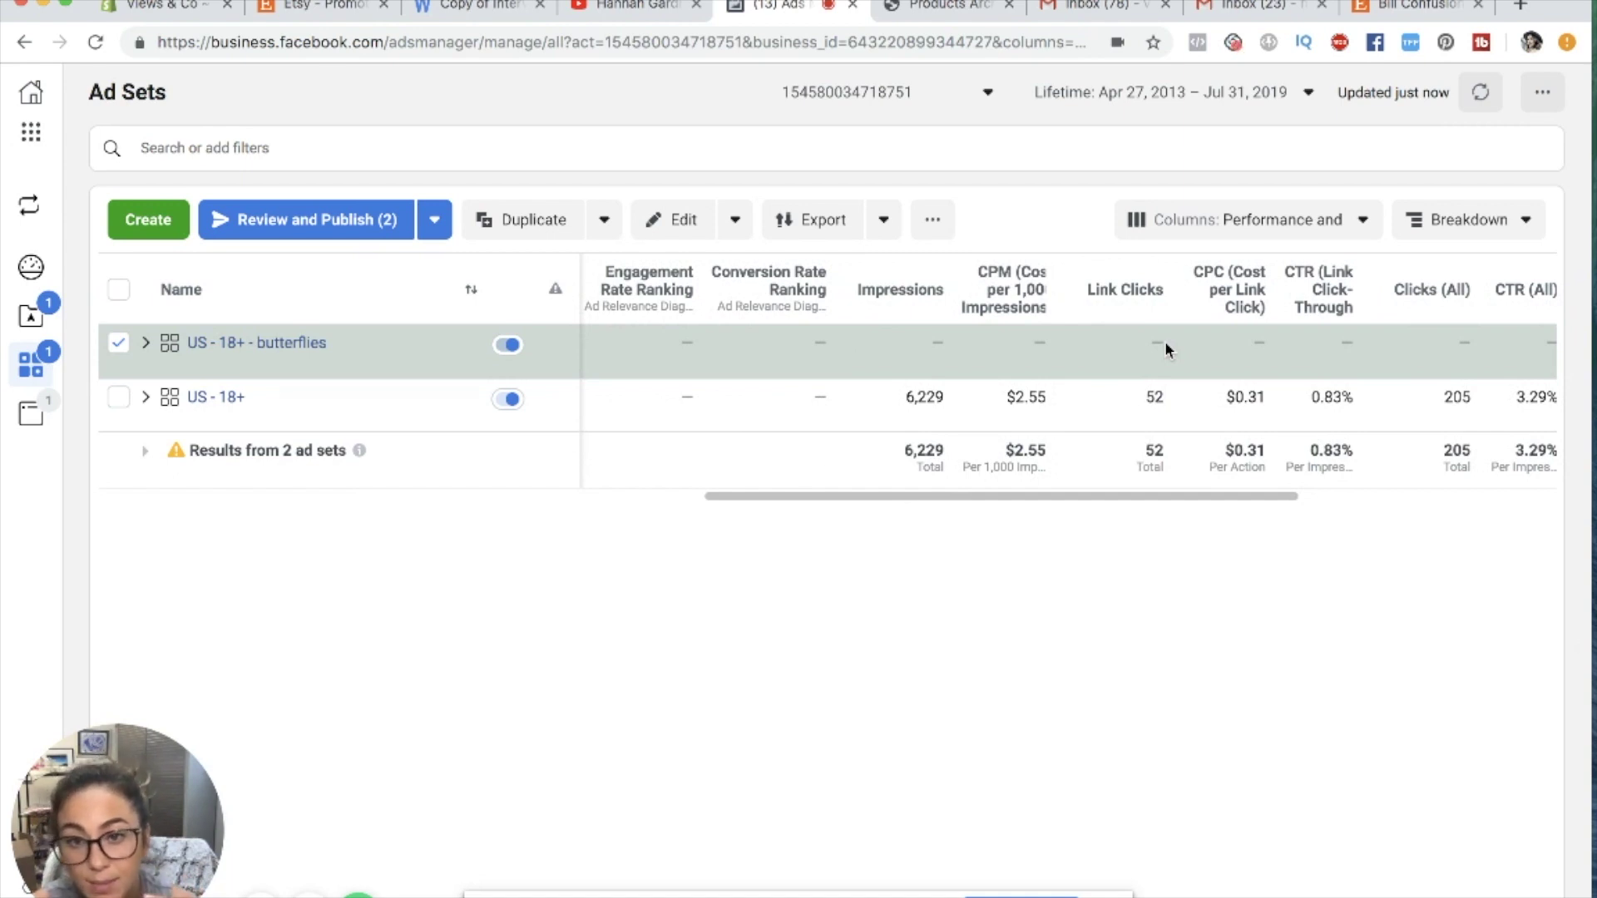
pyautogui.hscroll(-15, 1165, 341)
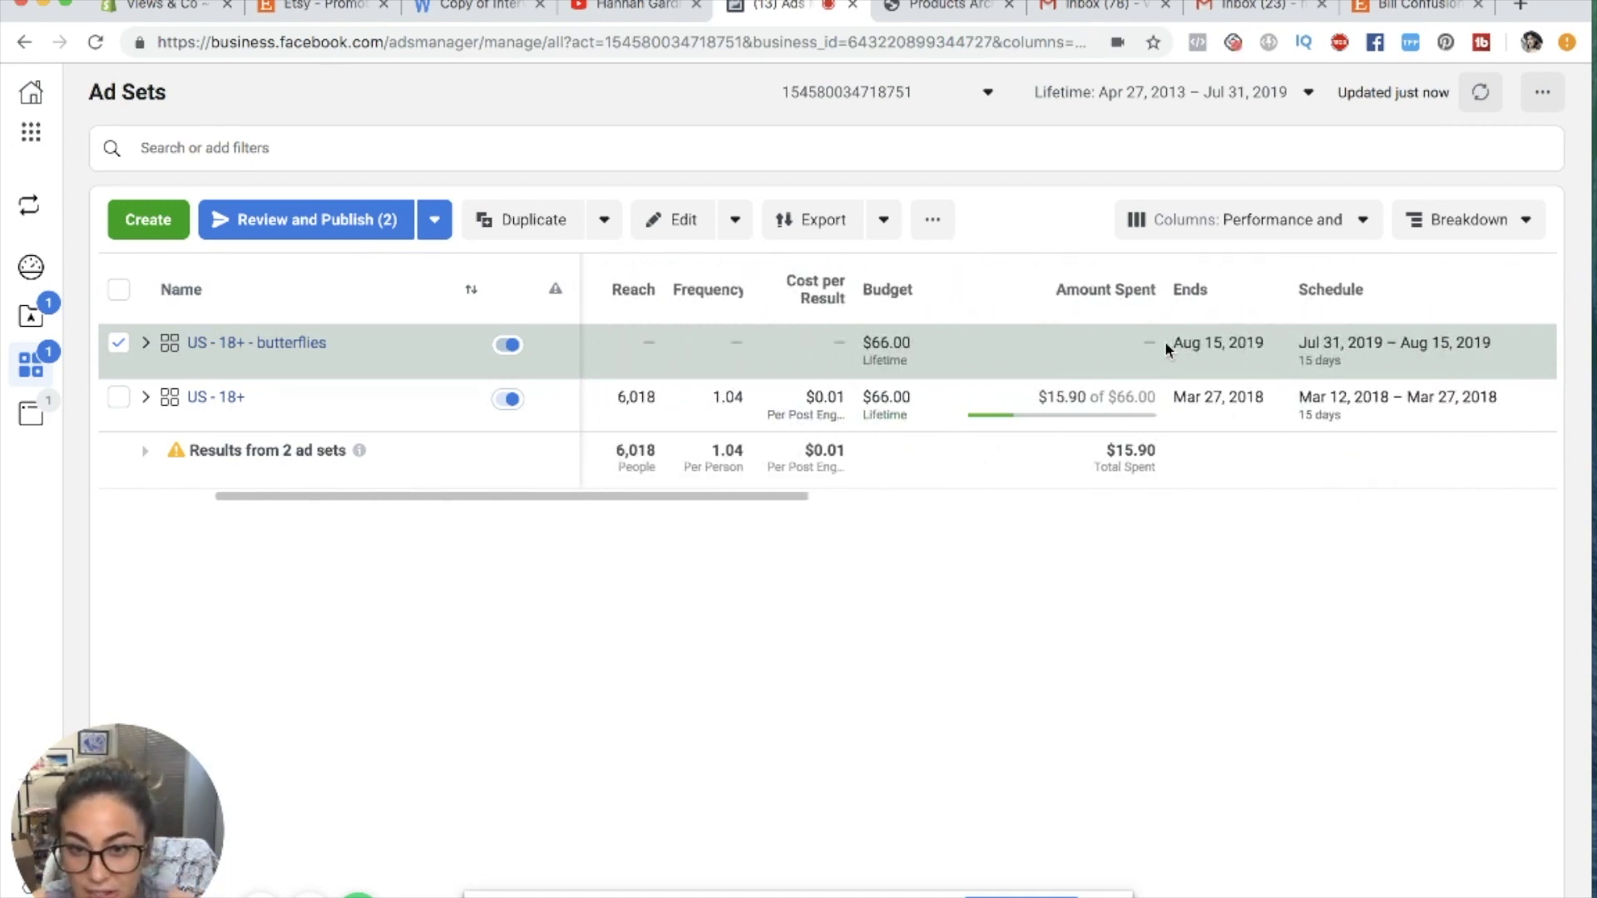
pyautogui.hscroll(-5, 1164, 341)
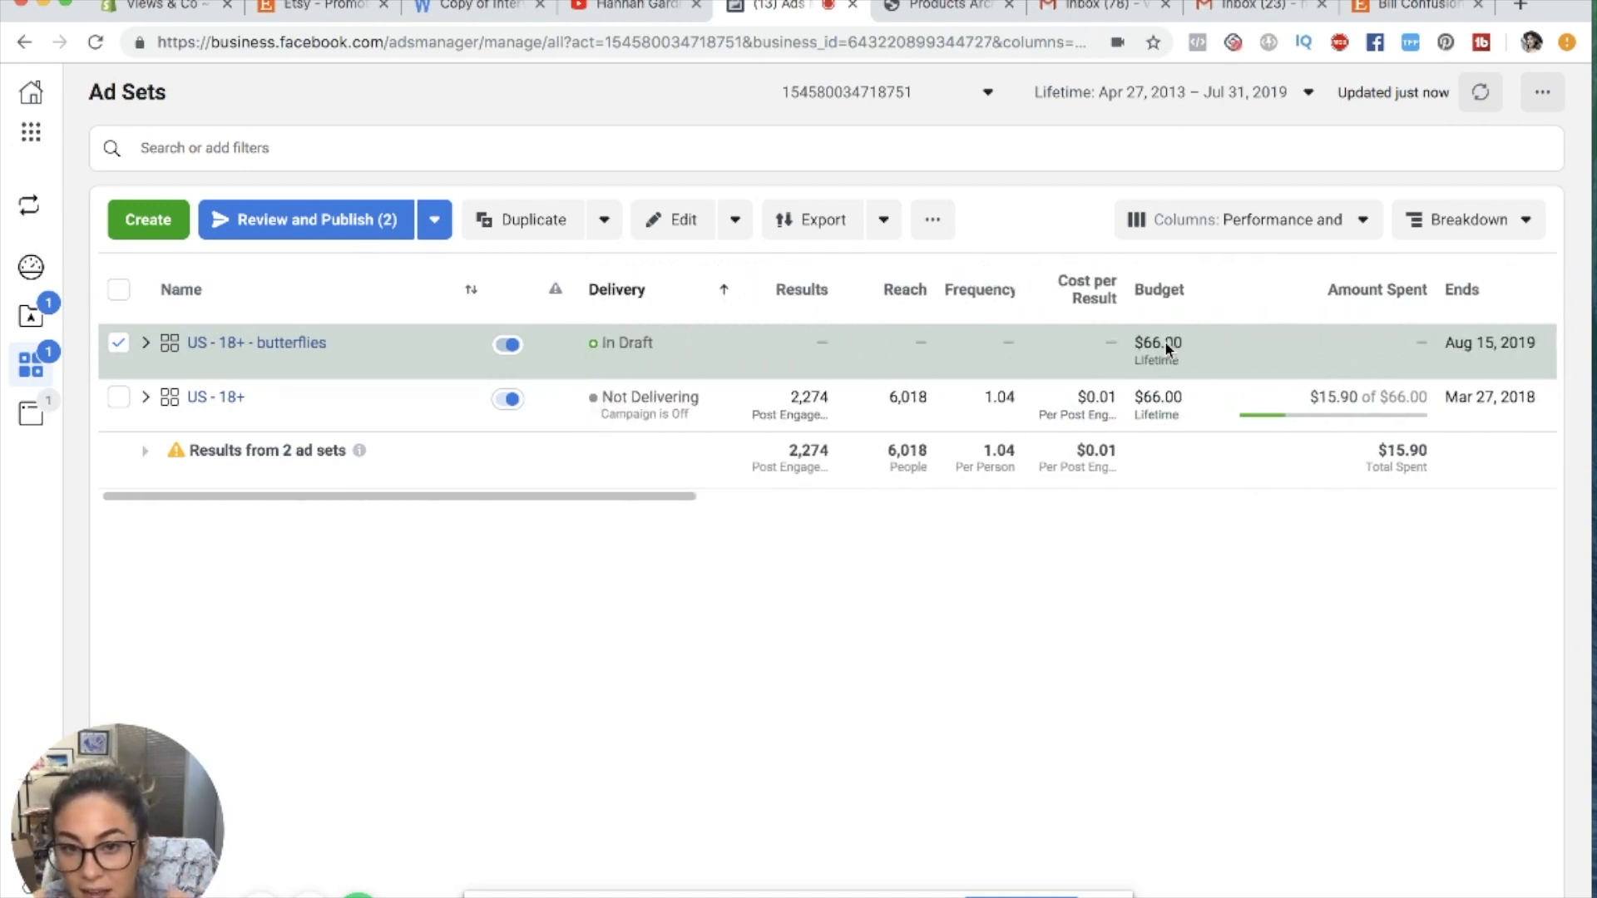
pyautogui.hscroll(20, 1319, 368)
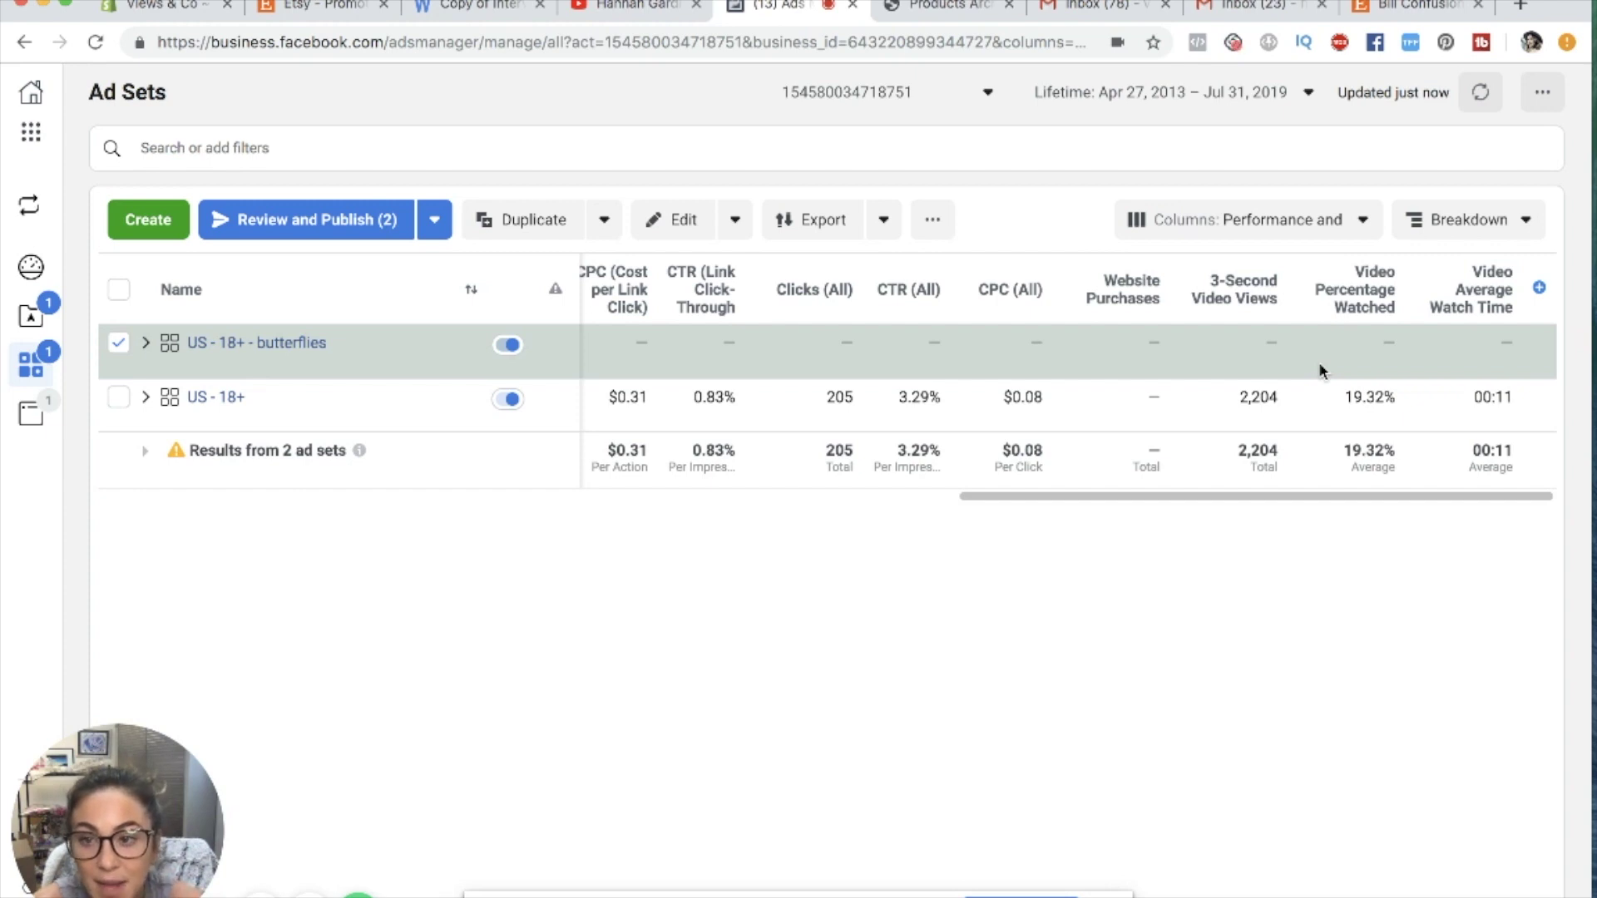
pyautogui.hscroll(-15, 1321, 371)
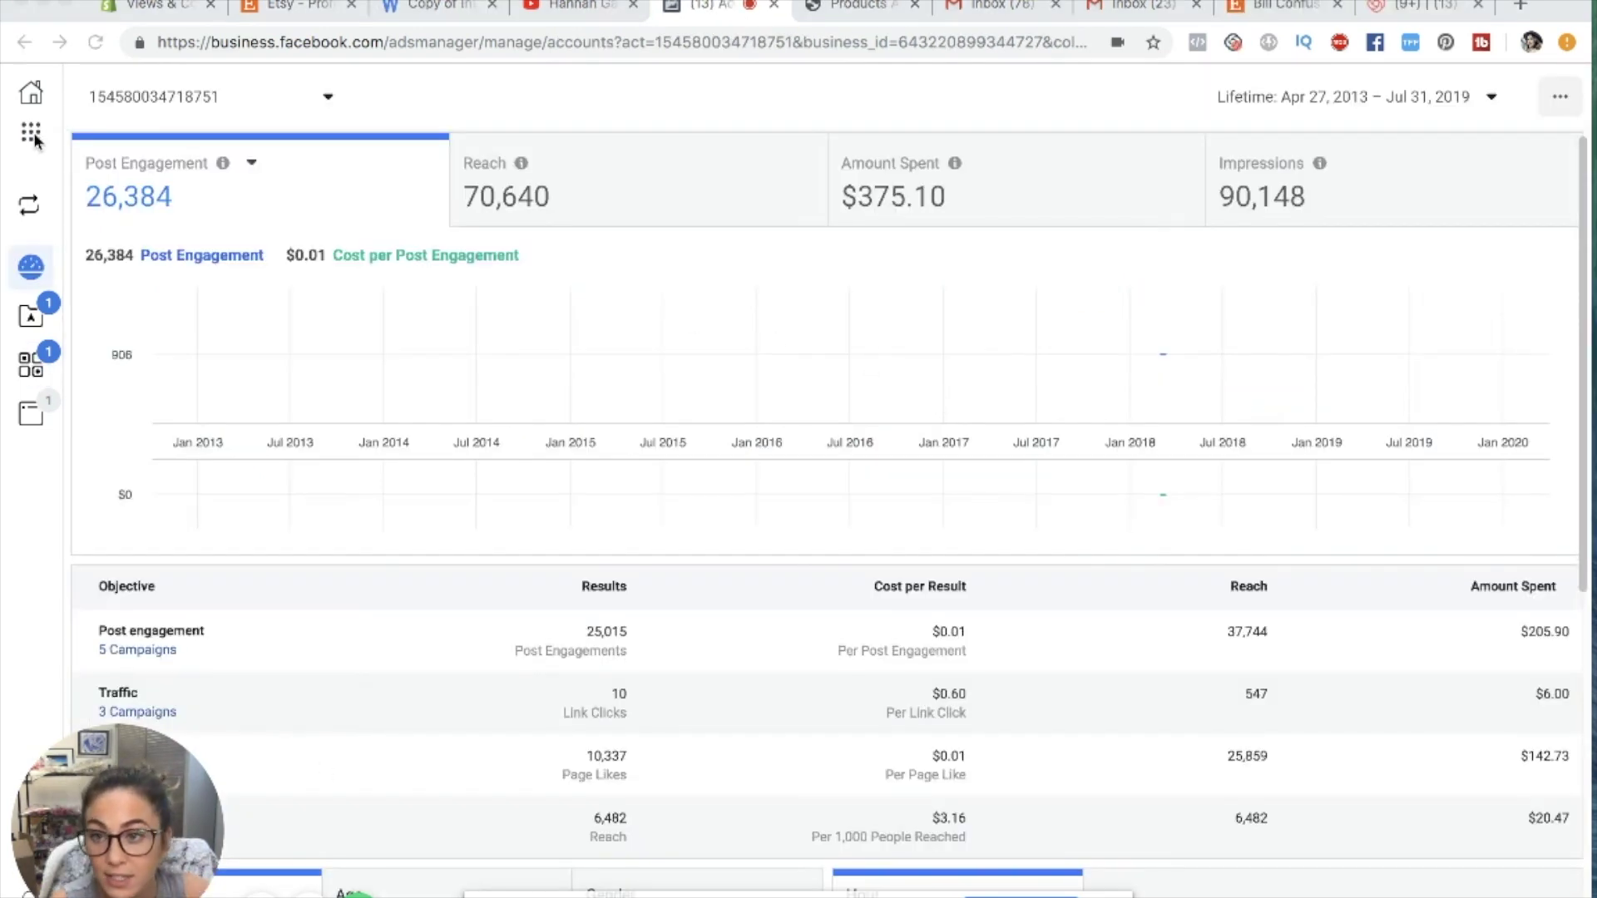
# - Go to the ad account's Audiences library and look over the business shortcuts there
pyautogui.click(30, 134)
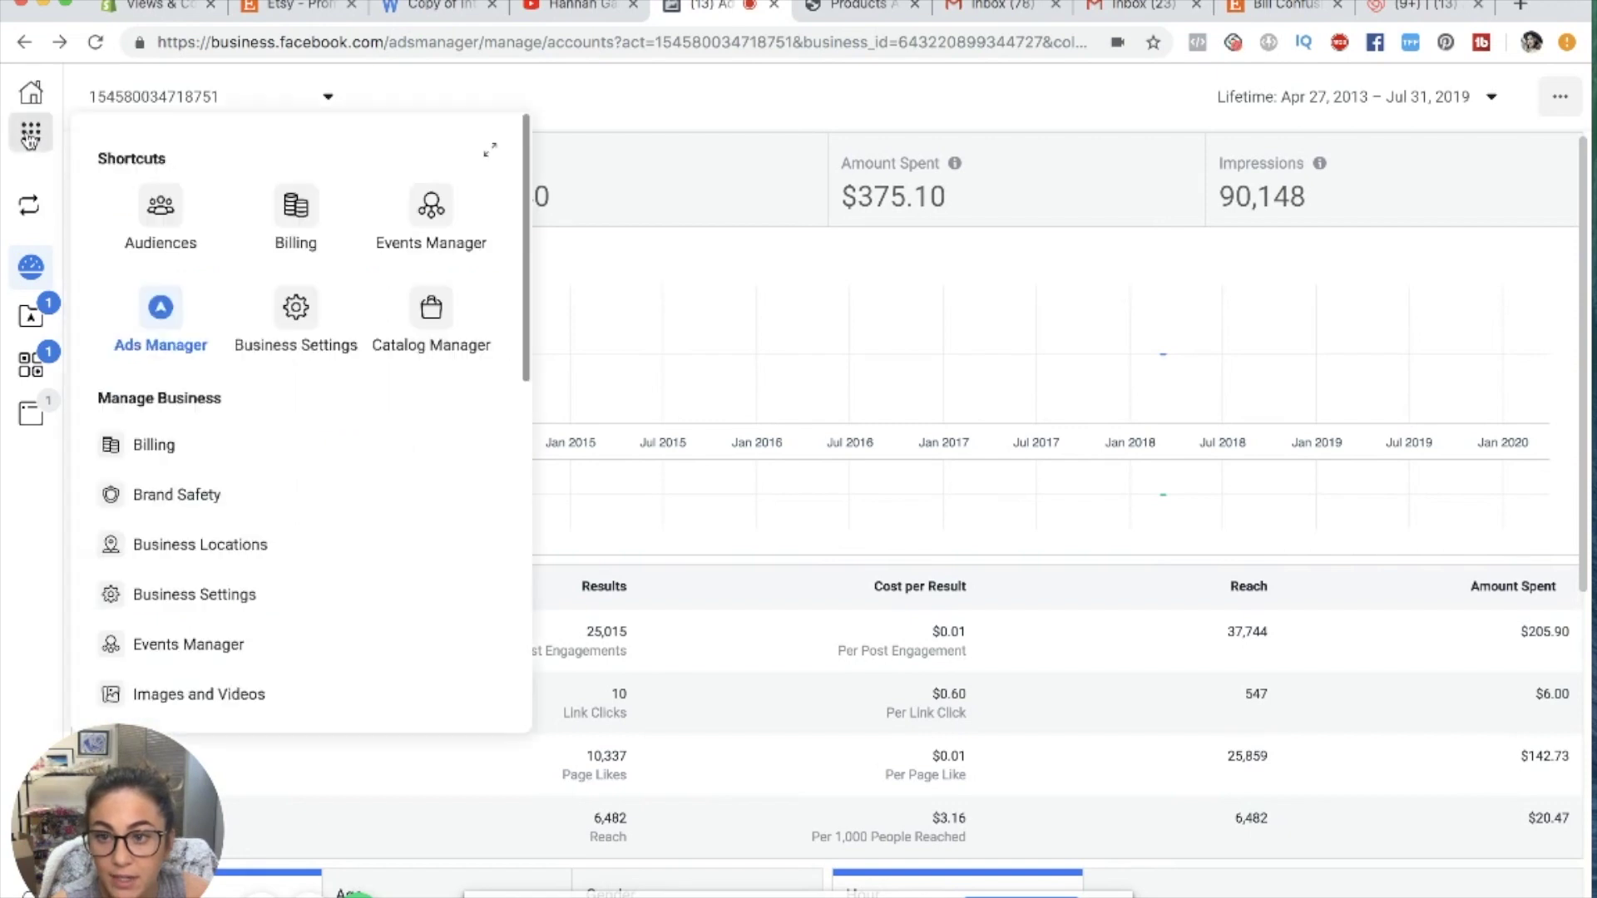
pyautogui.click(158, 209)
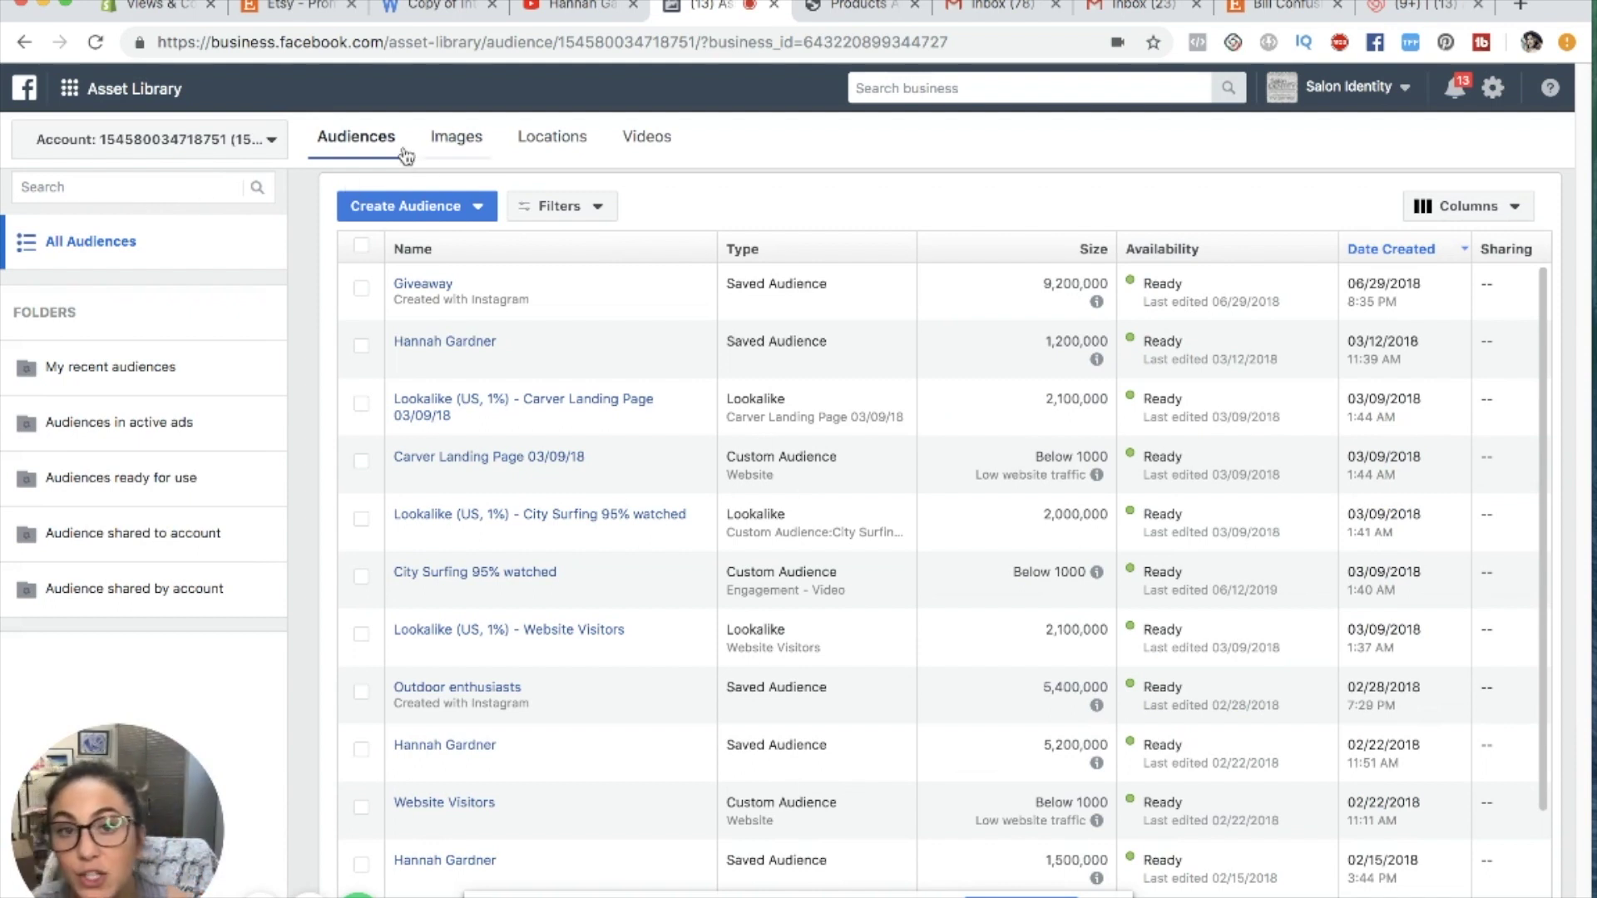
pyautogui.click(77, 100)
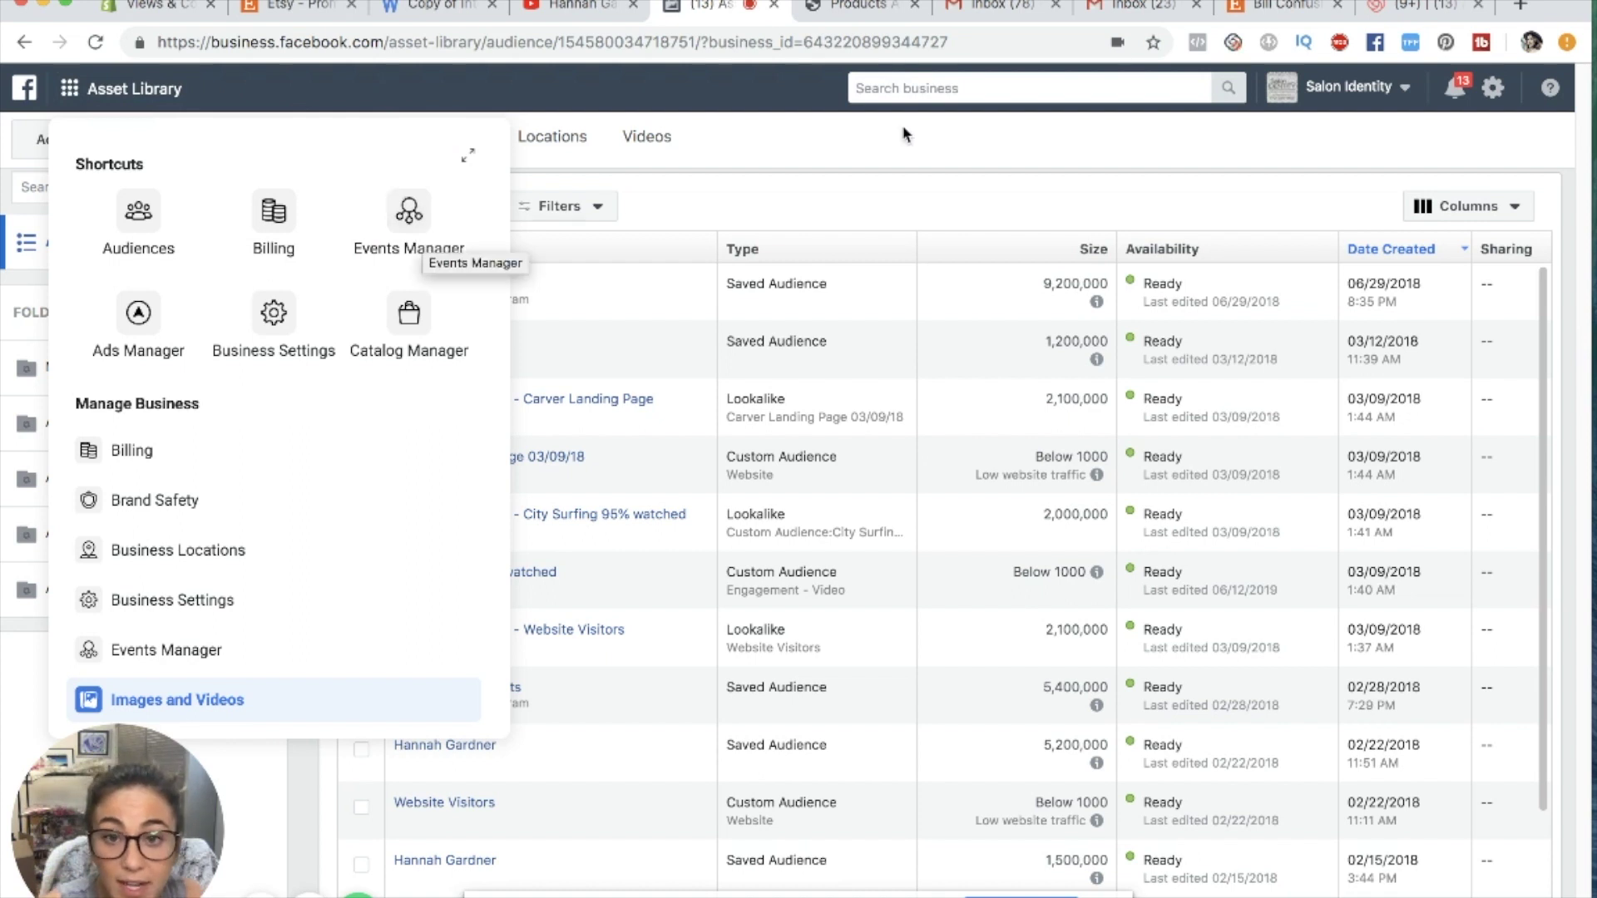
pyautogui.click(908, 166)
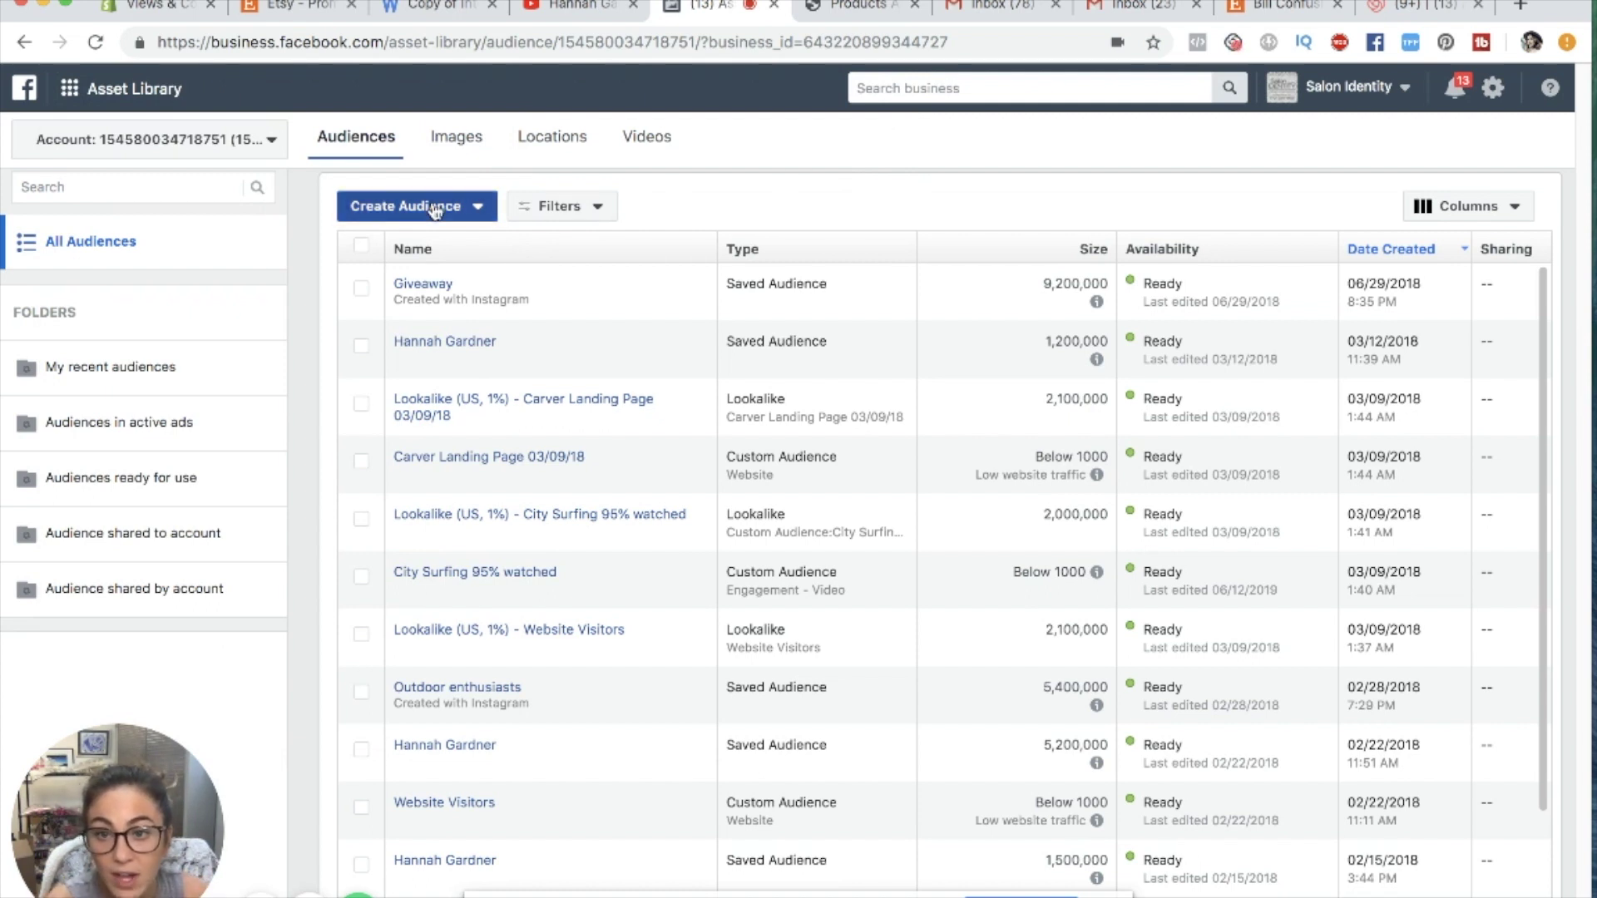
# - Start creating a custom audience that uses website traffic as its source
pyautogui.click(469, 209)
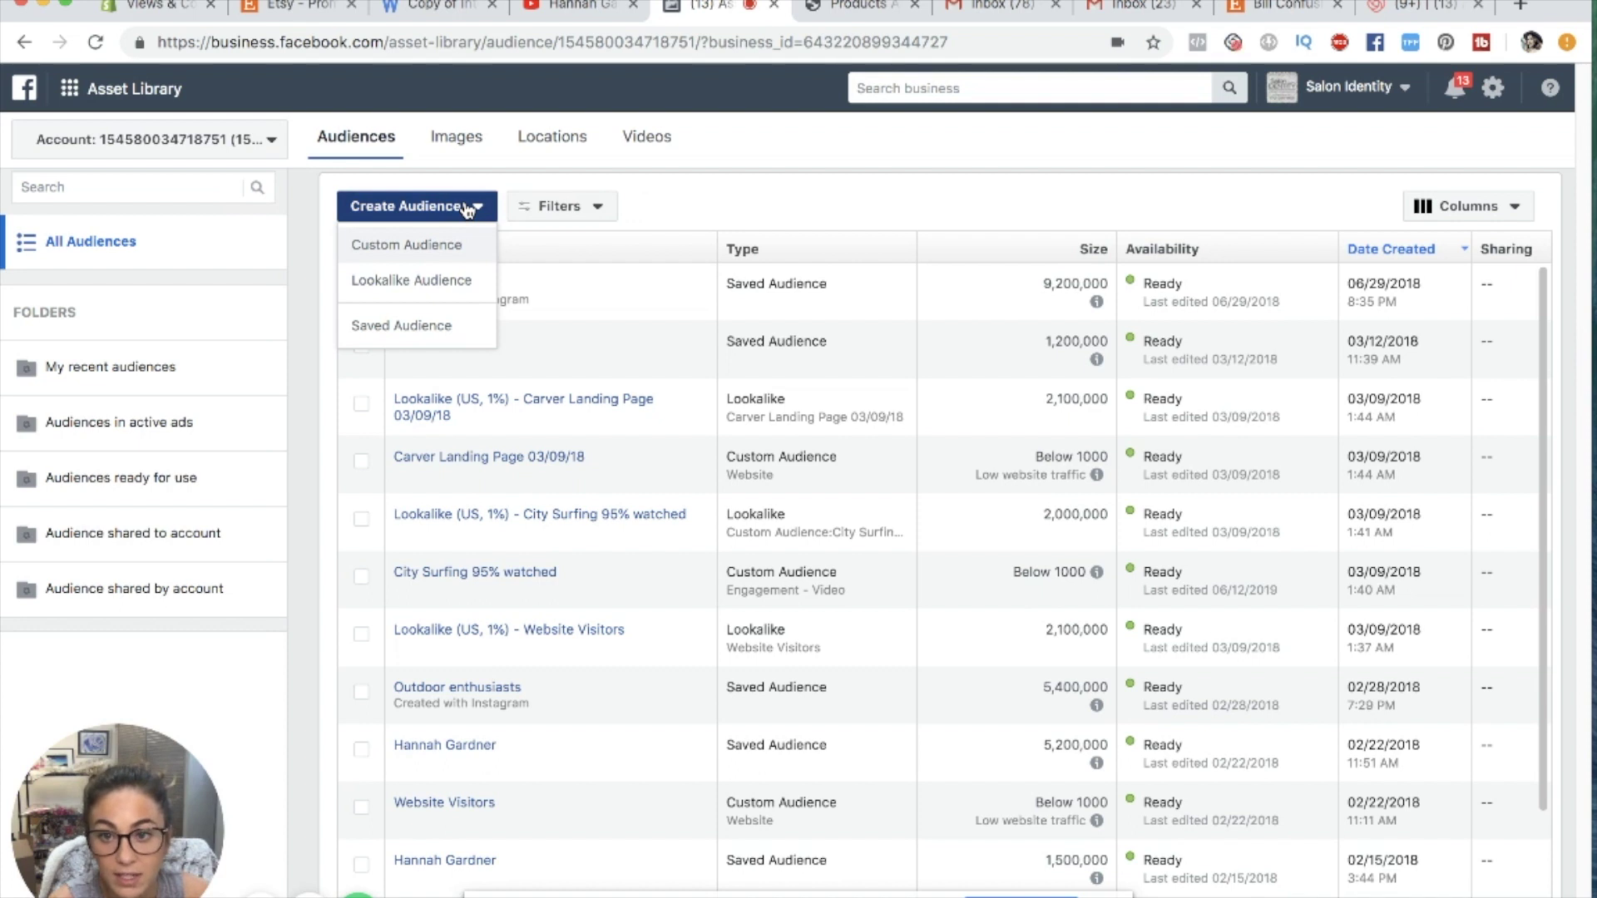
pyautogui.click(452, 247)
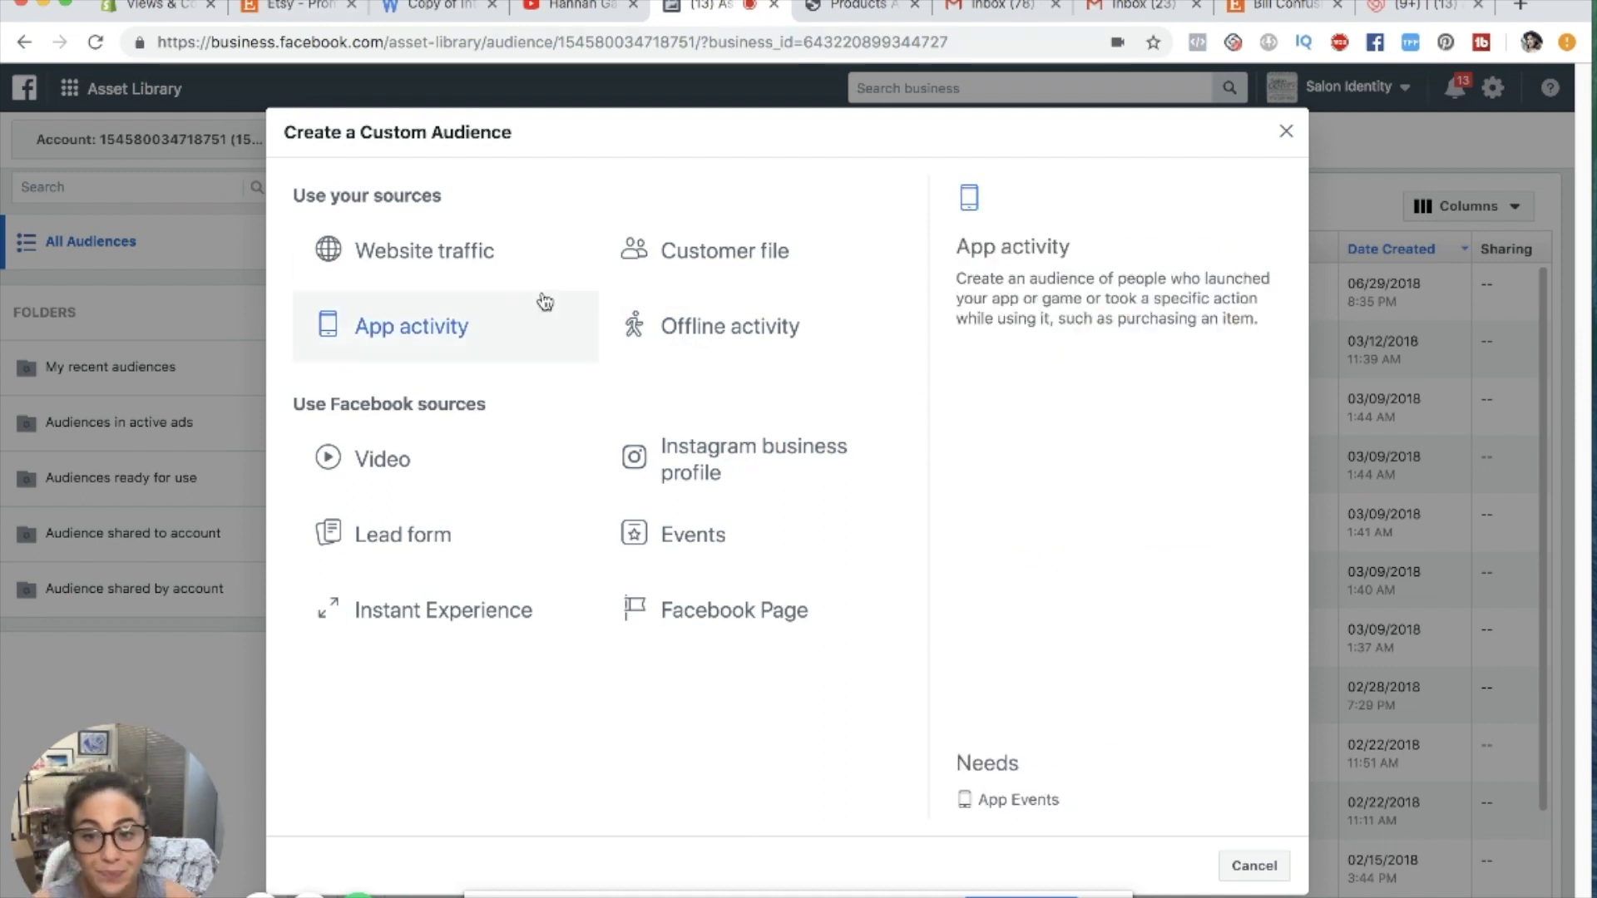
pyautogui.press('Escape')
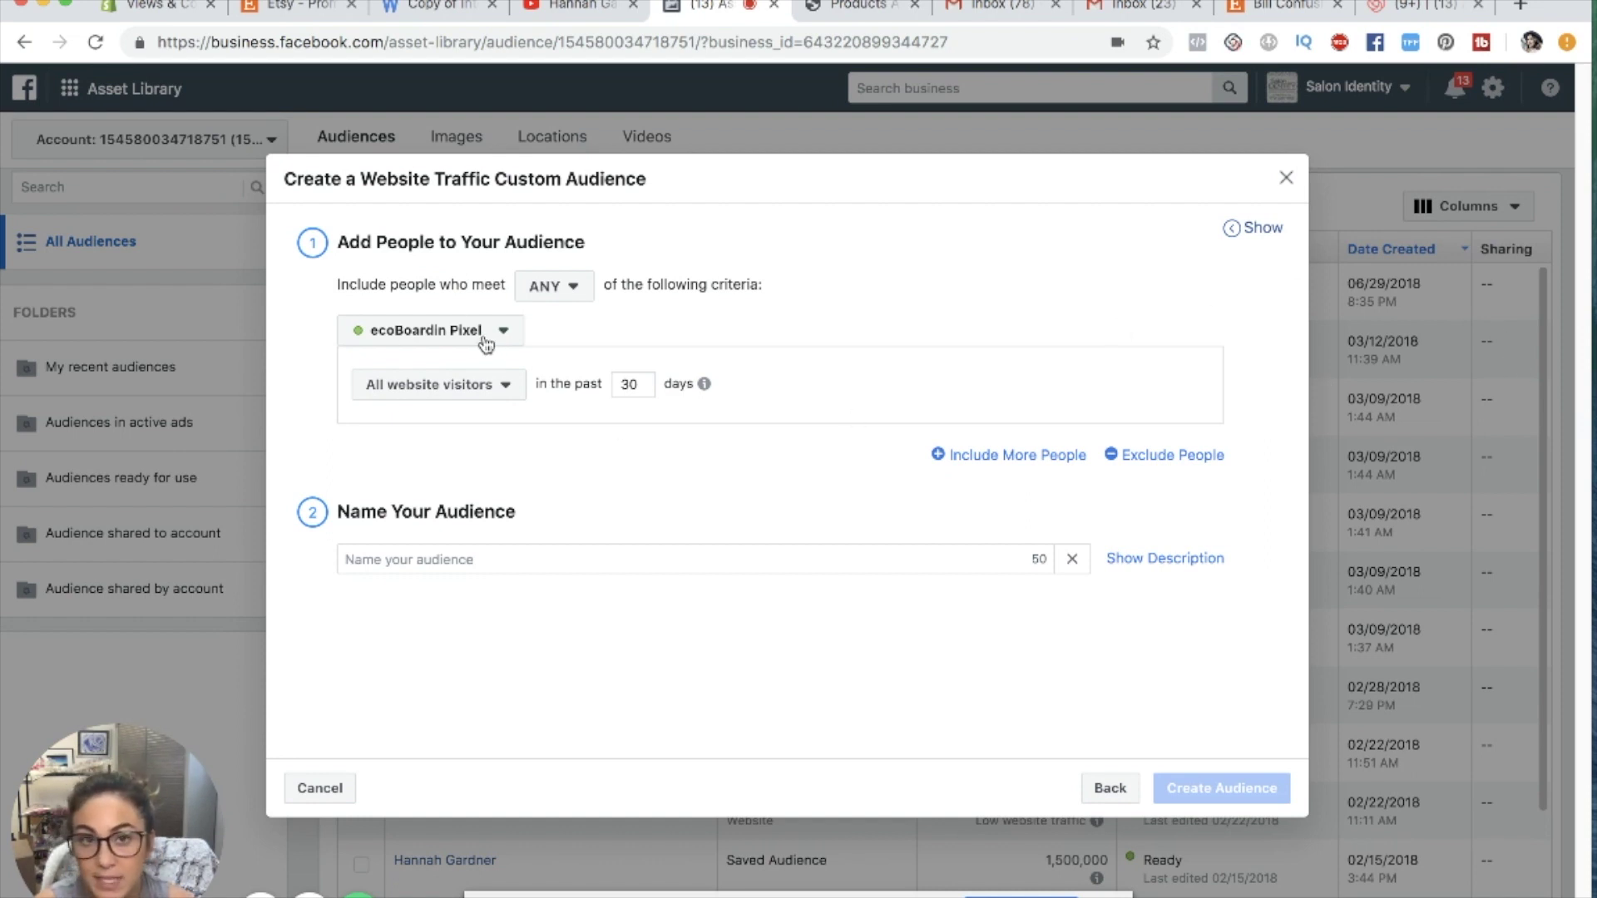
# - Review the website visitor and pixel event options available for the audience rule, from PageView to AddPaymentInfo
pyautogui.click(461, 393)
pyautogui.scroll(-1, 471, 647)
pyautogui.scroll(-4, 499, 645)
pyautogui.scroll(3, 511, 637)
pyautogui.scroll(-1, 495, 629)
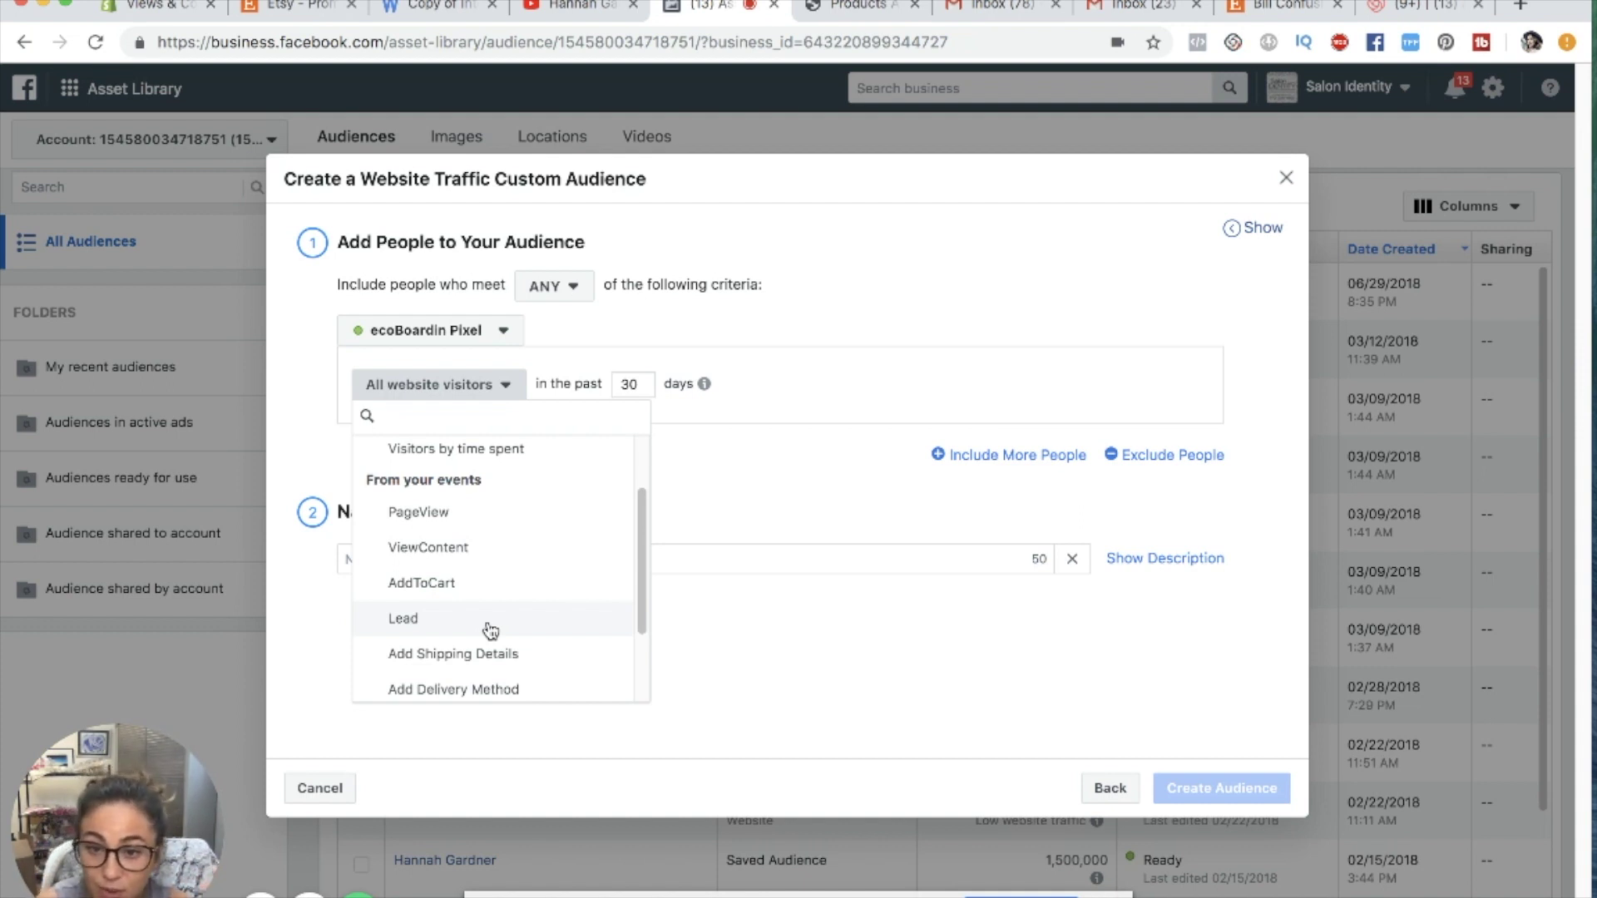
pyautogui.scroll(-3, 487, 630)
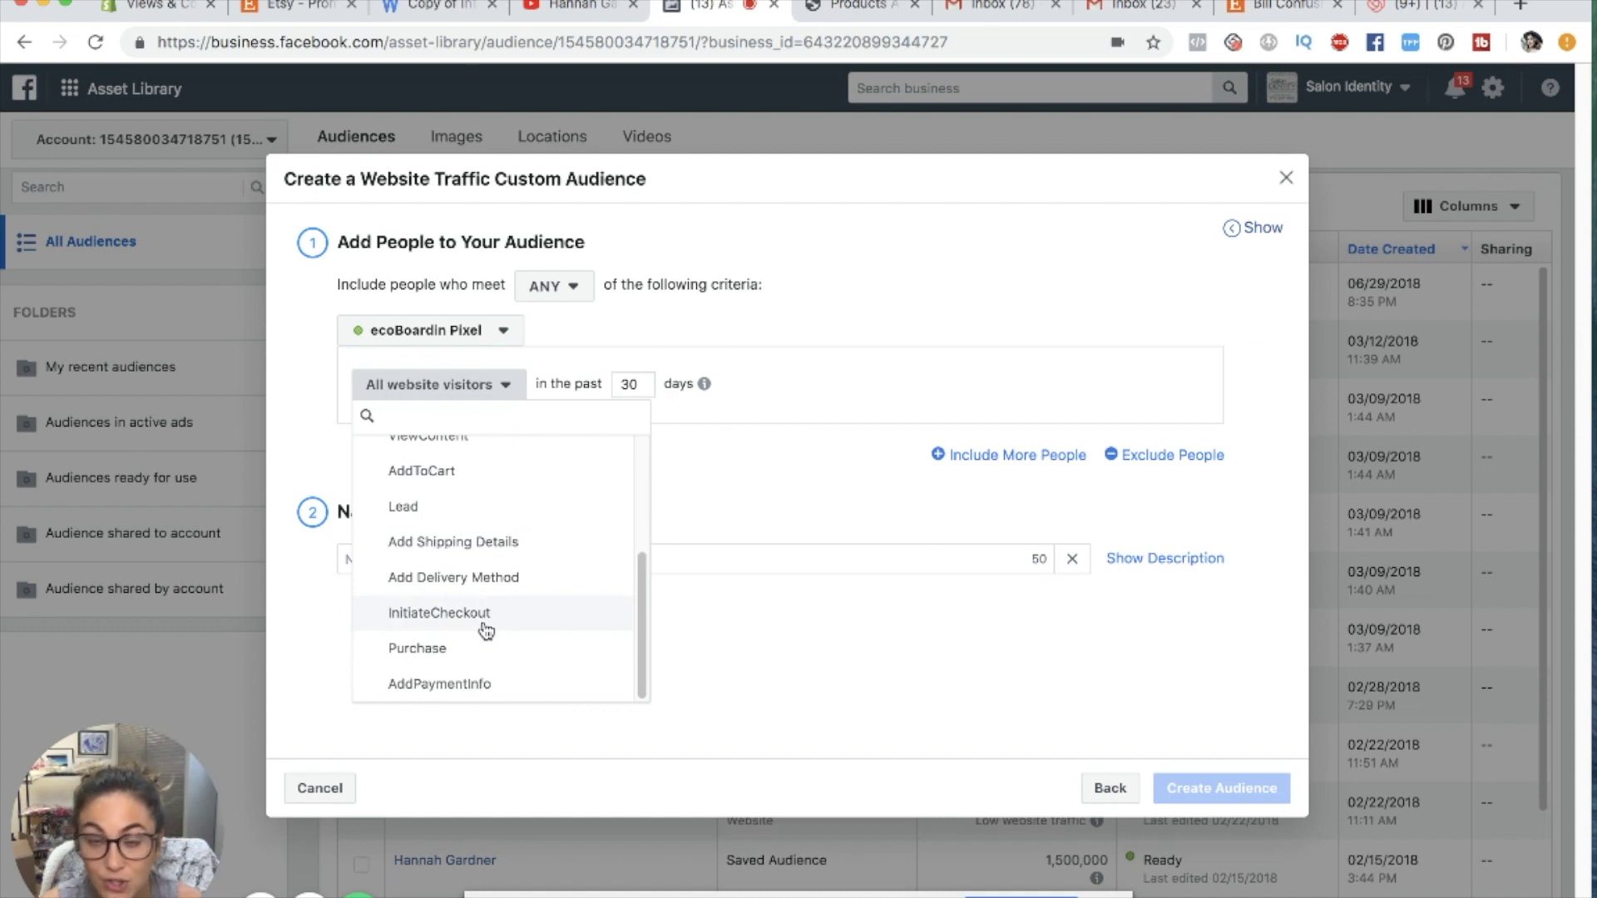
# - Review the explanations of the ANY and ALL matching rules, keeping the audience on ANY
pyautogui.click(586, 289)
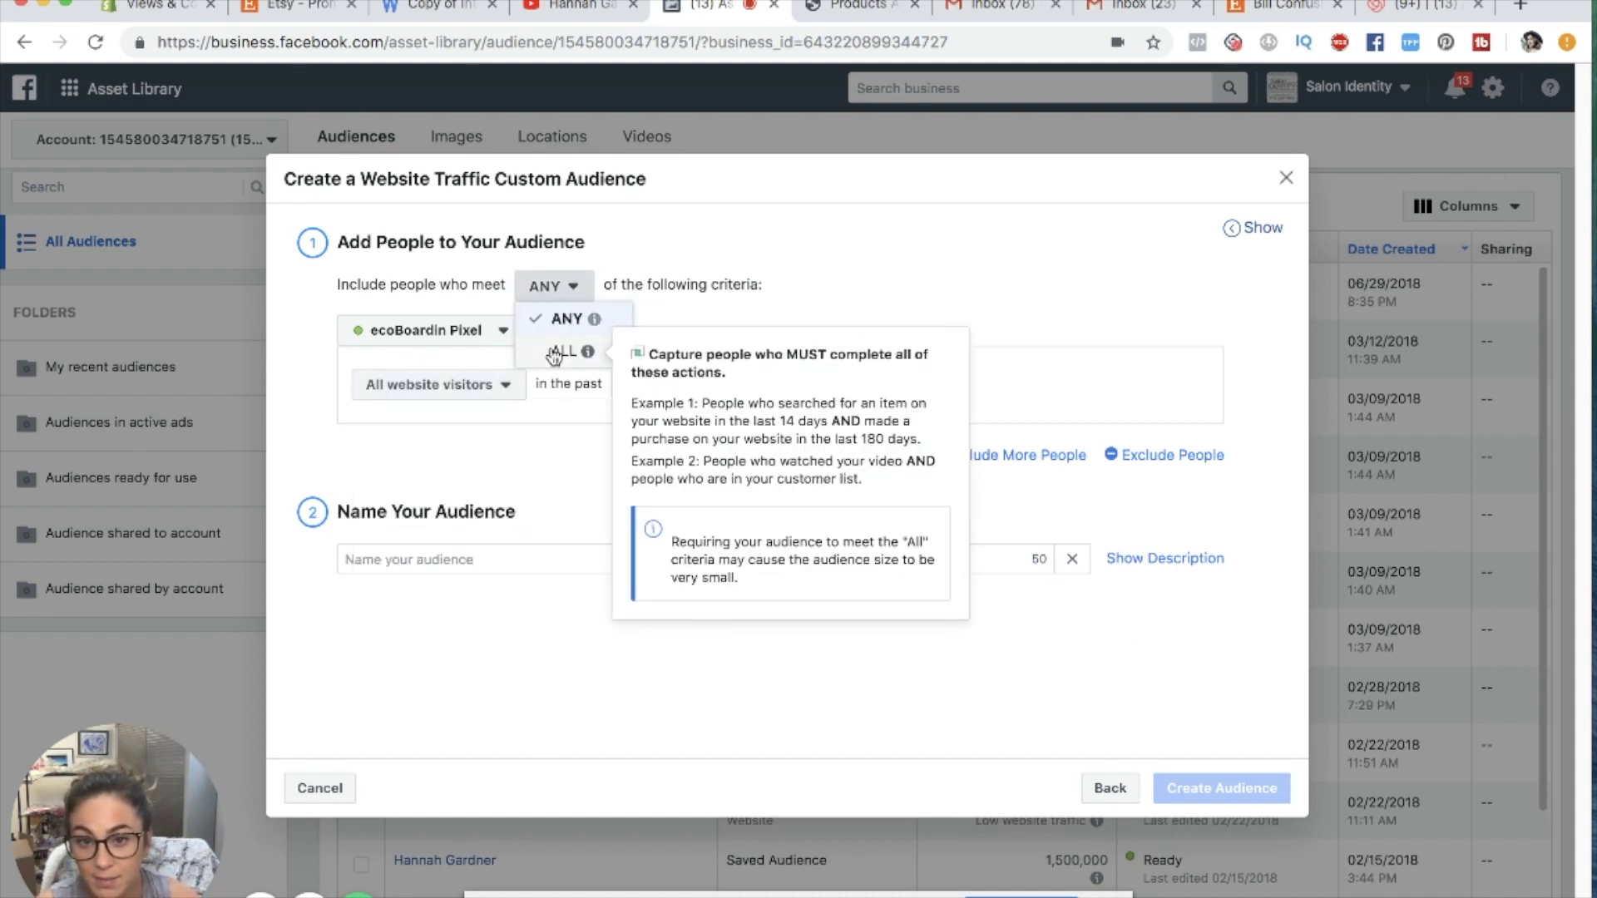
pyautogui.click(568, 319)
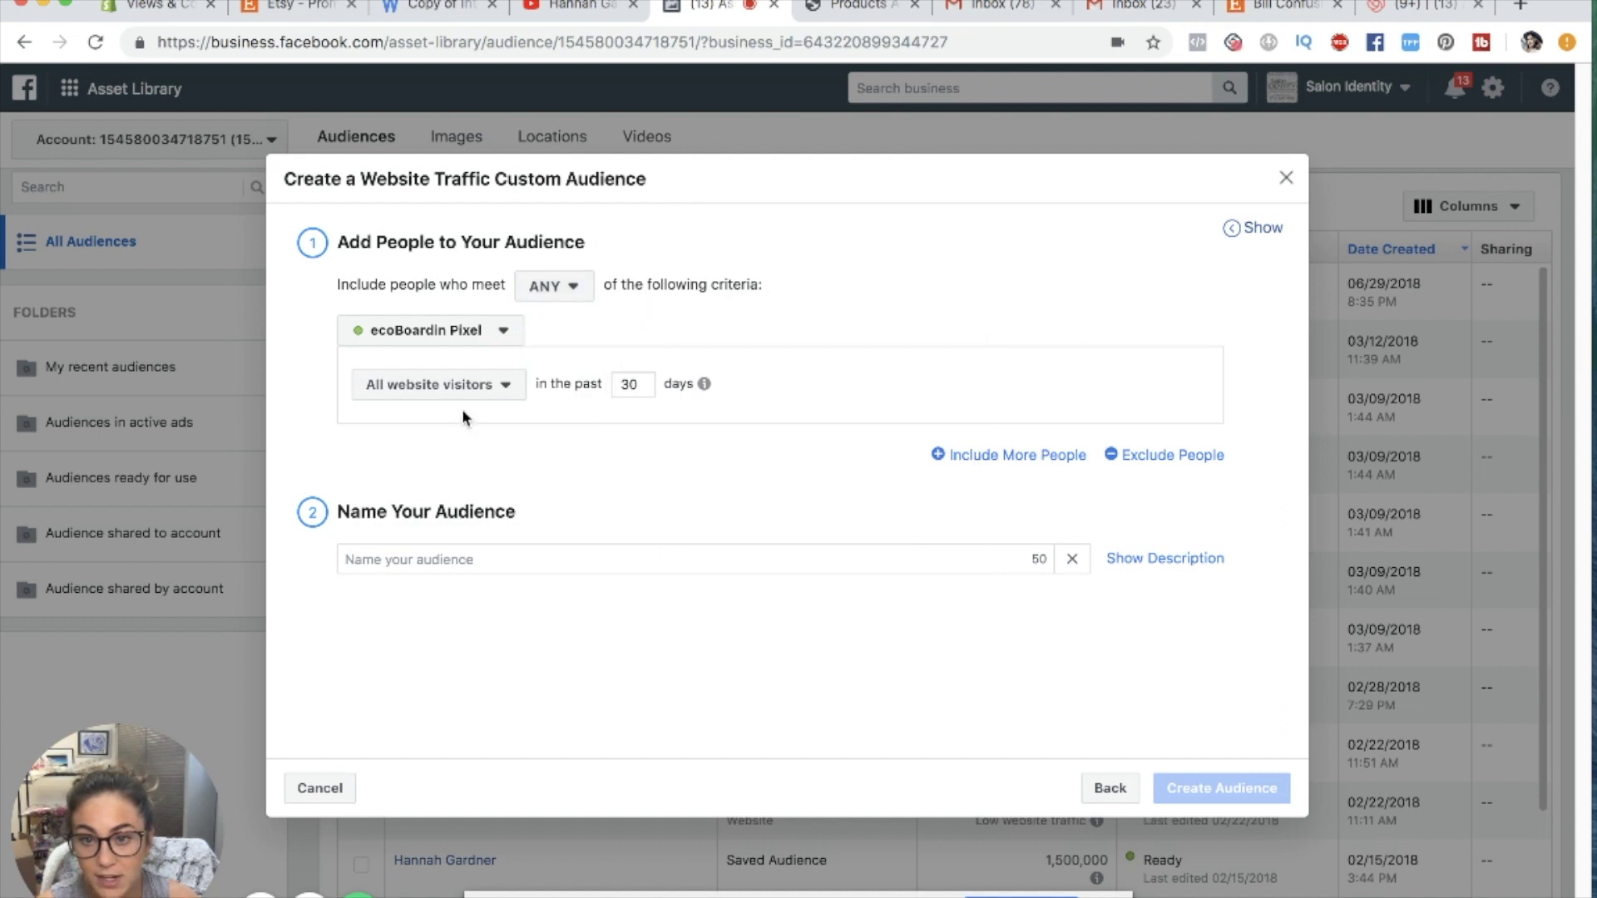
pyautogui.click(569, 298)
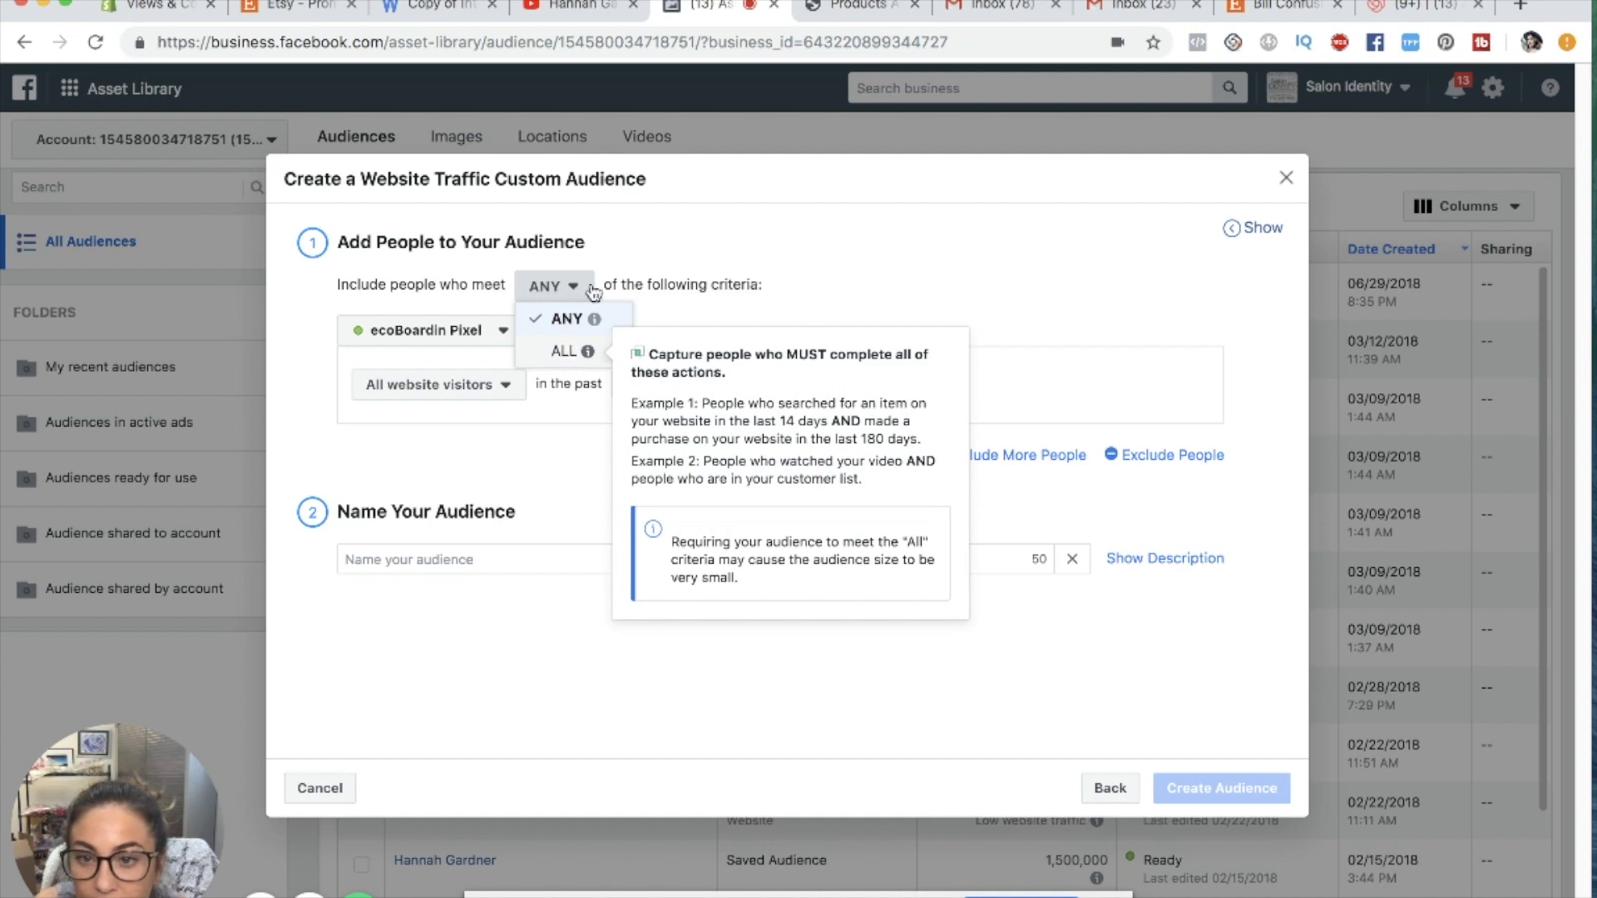
pyautogui.click(567, 316)
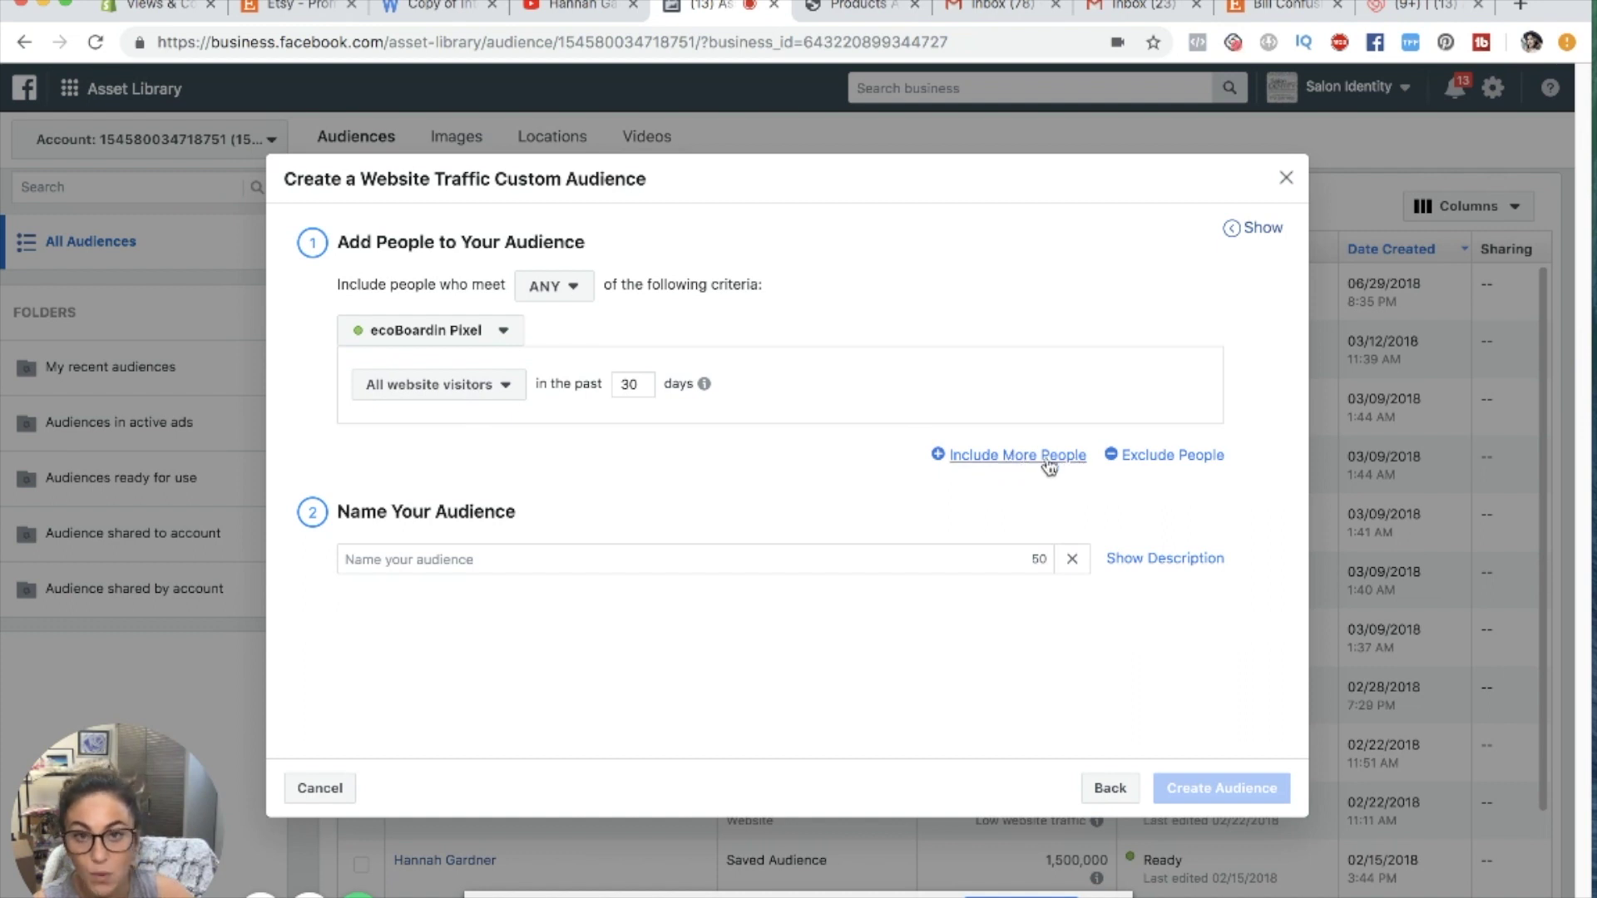
pyautogui.click(572, 302)
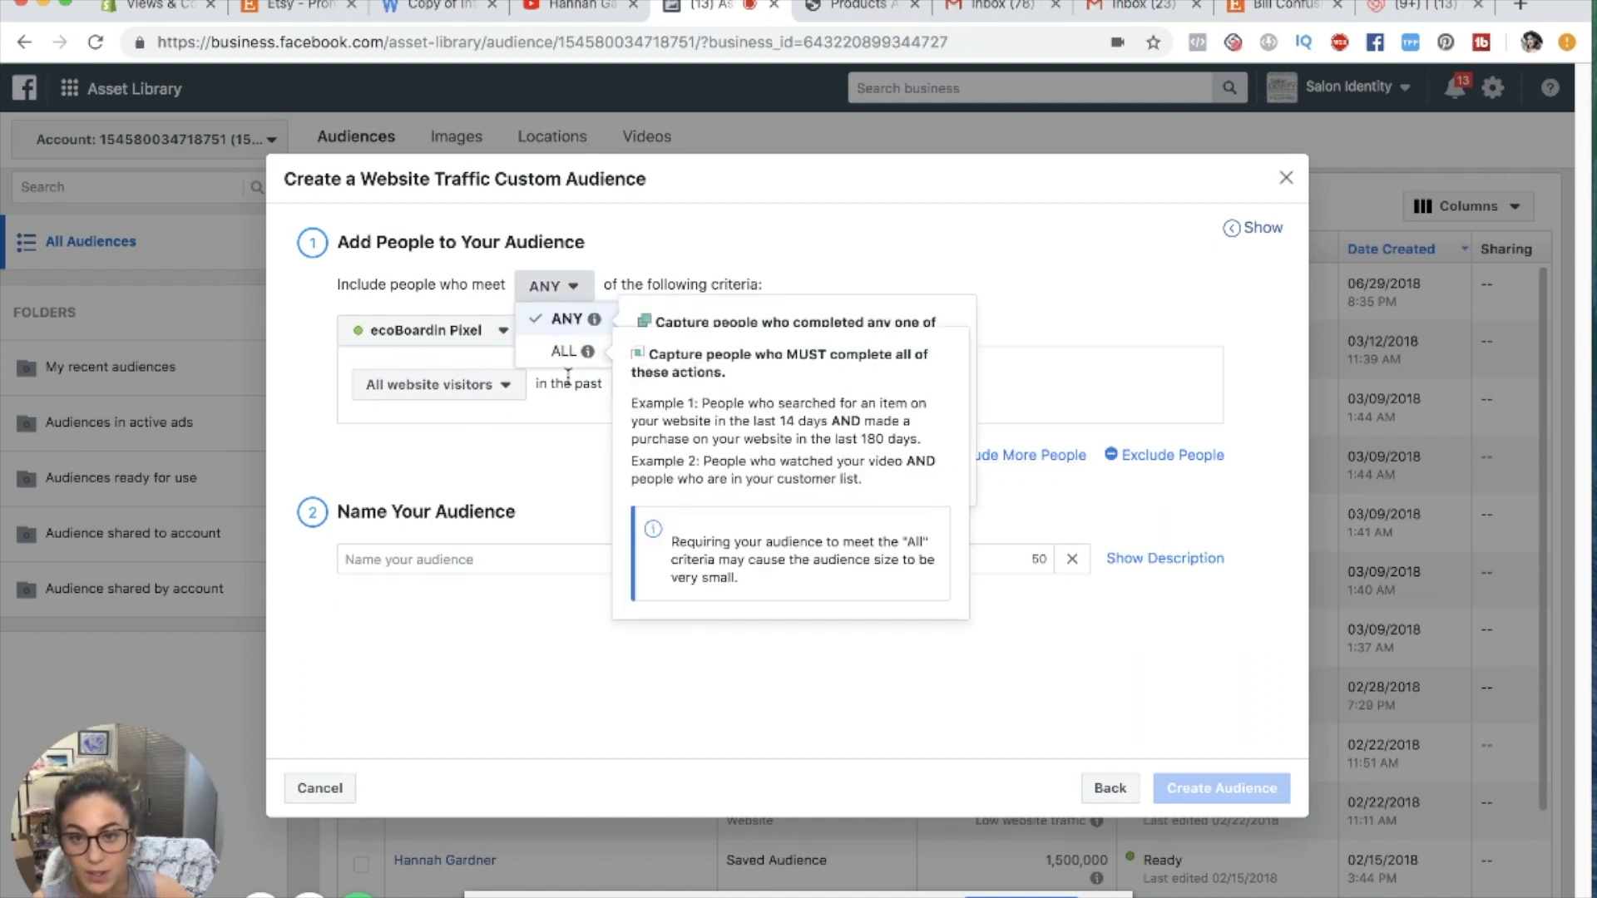
pyautogui.click(1081, 299)
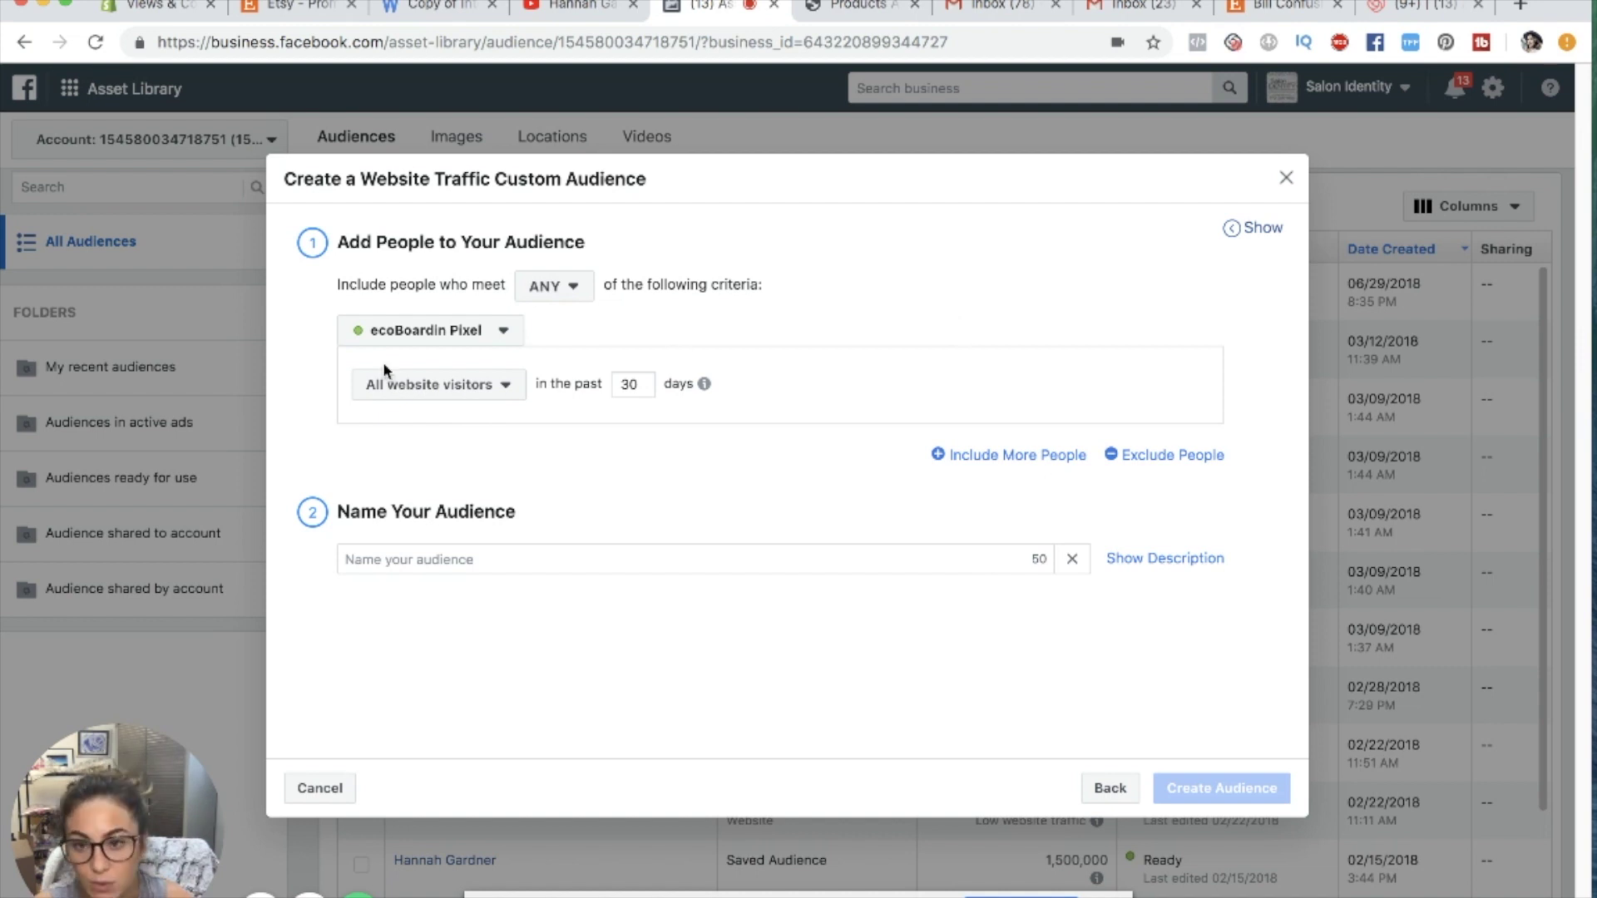
# - Include more people with a second ecoBoardin Pixel criterion based on the AddToCart event
pyautogui.click(1002, 458)
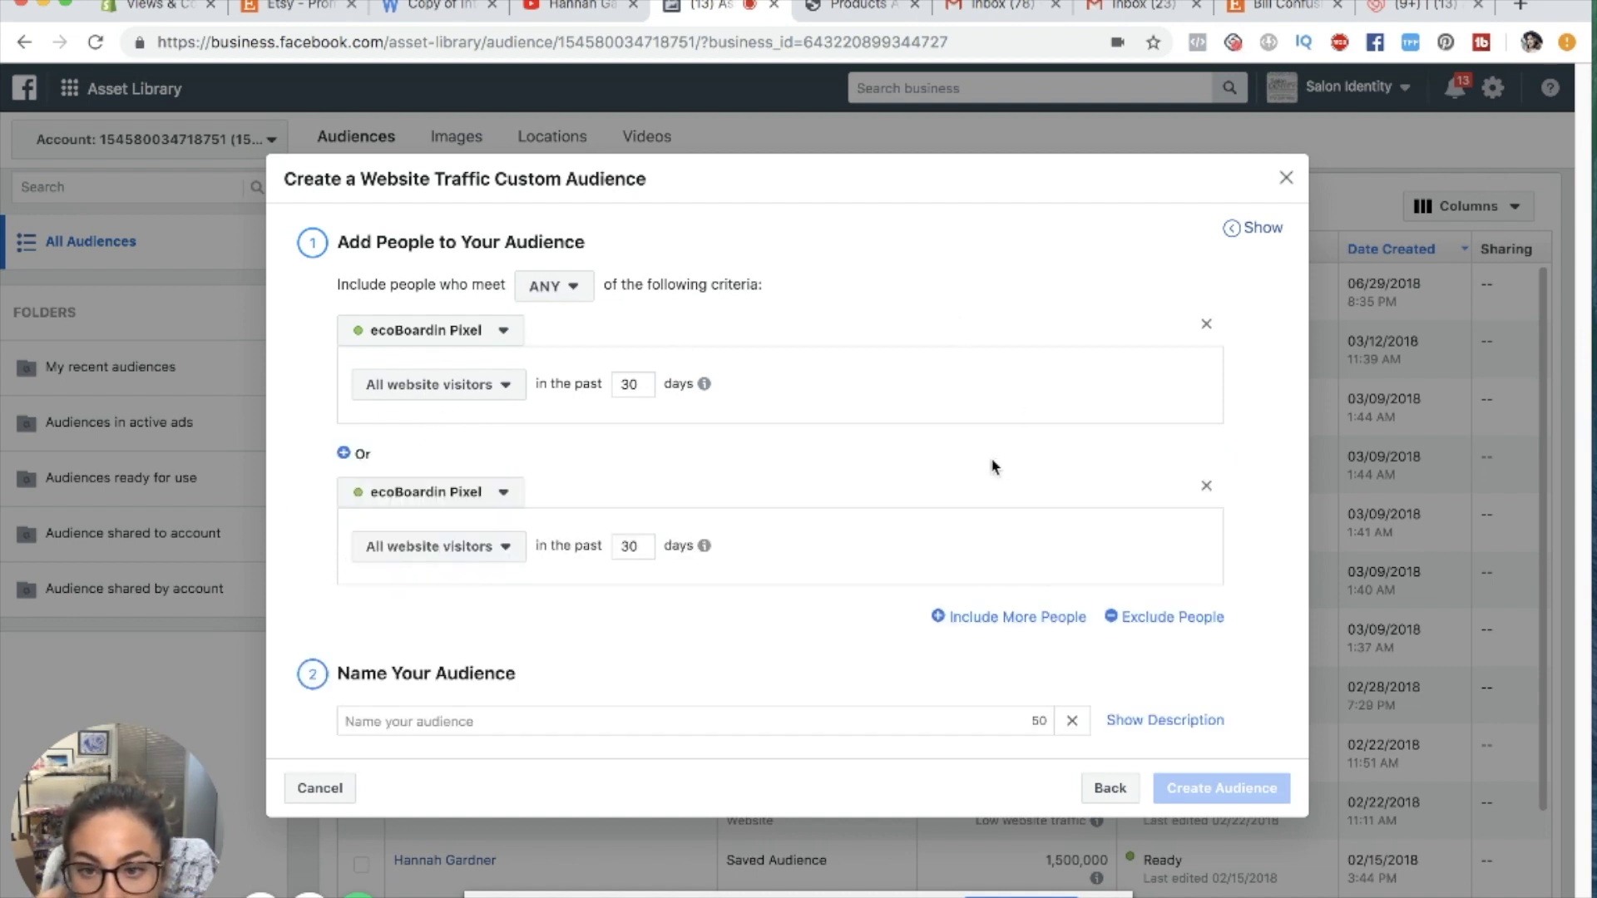
pyautogui.click(466, 548)
pyautogui.scroll(-1, 502, 788)
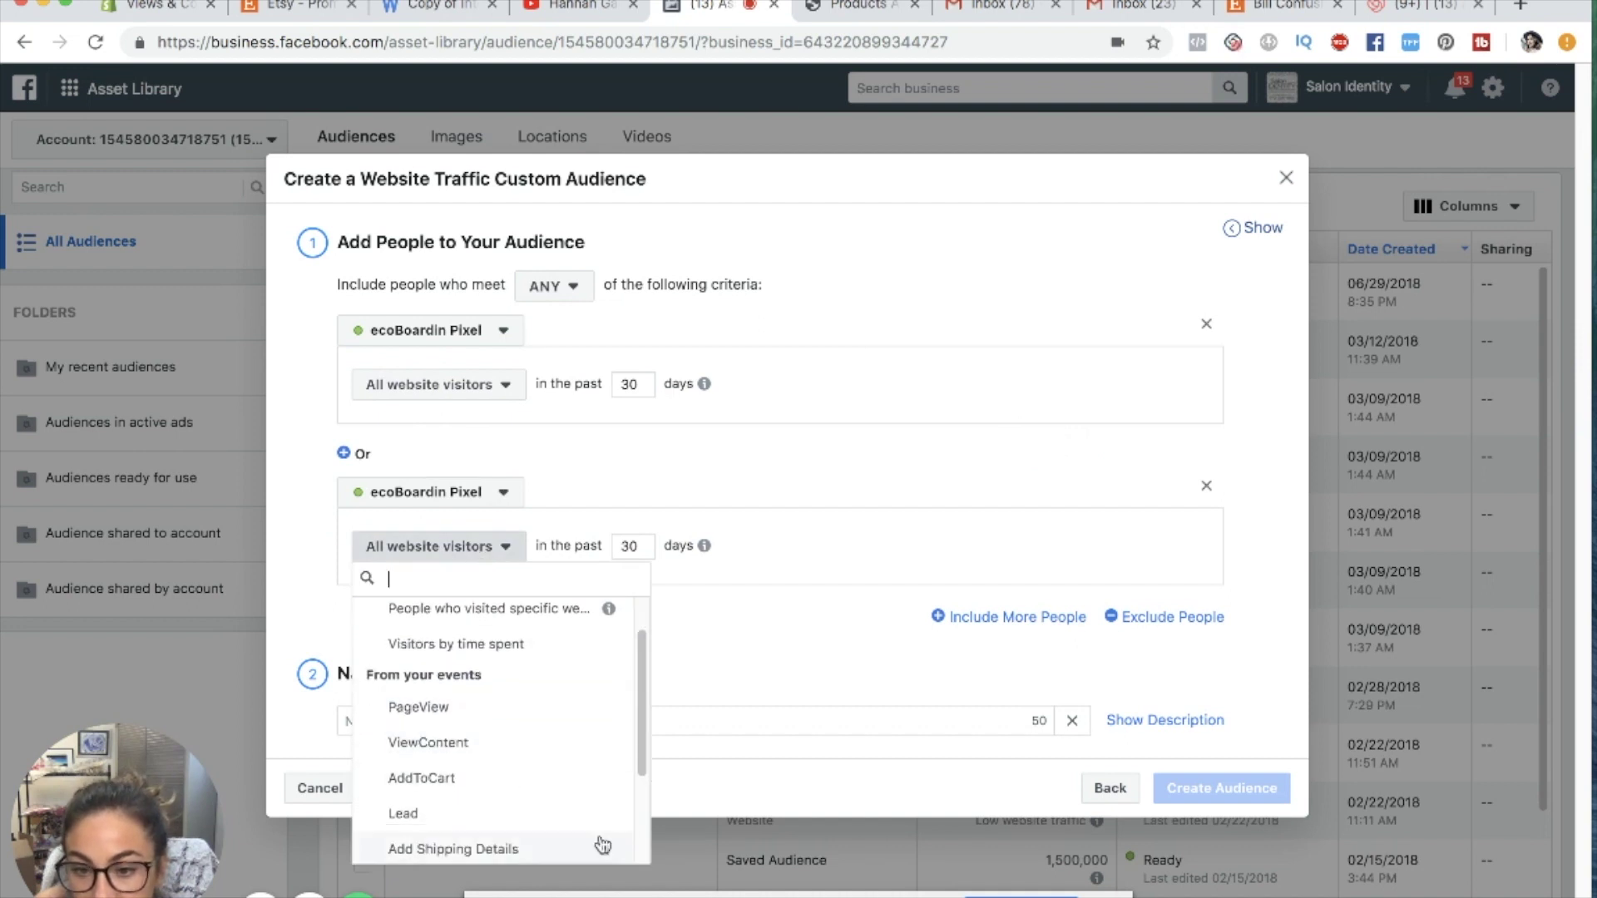
pyautogui.click(499, 778)
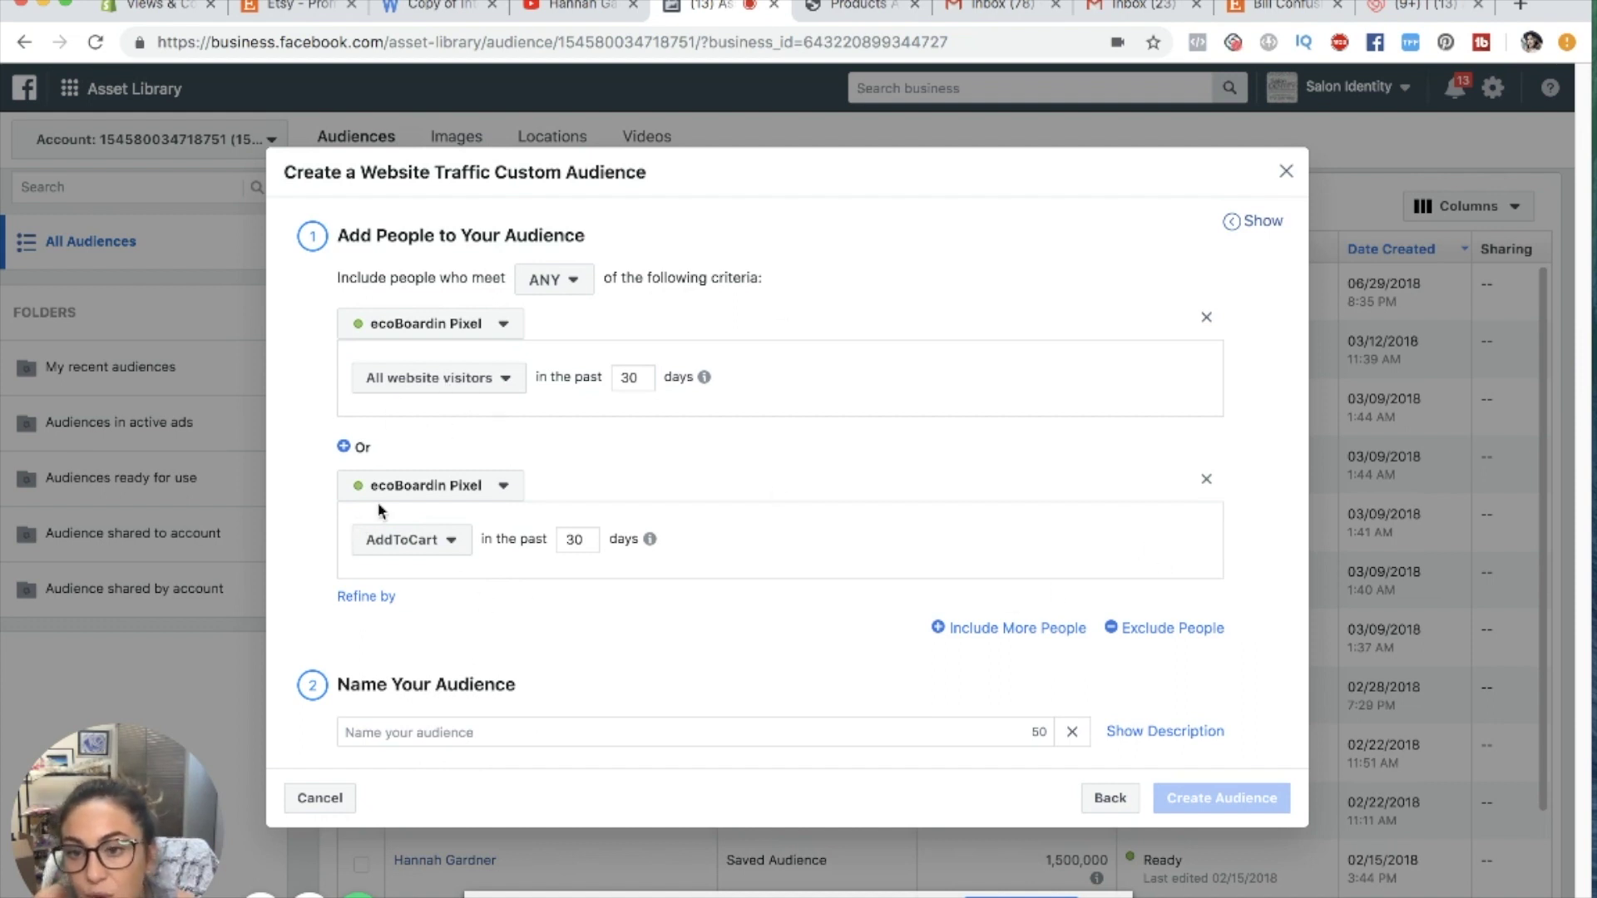
# - Try the ANY and ALL matching rules on the two criteria, ending with ALL
pyautogui.click(553, 280)
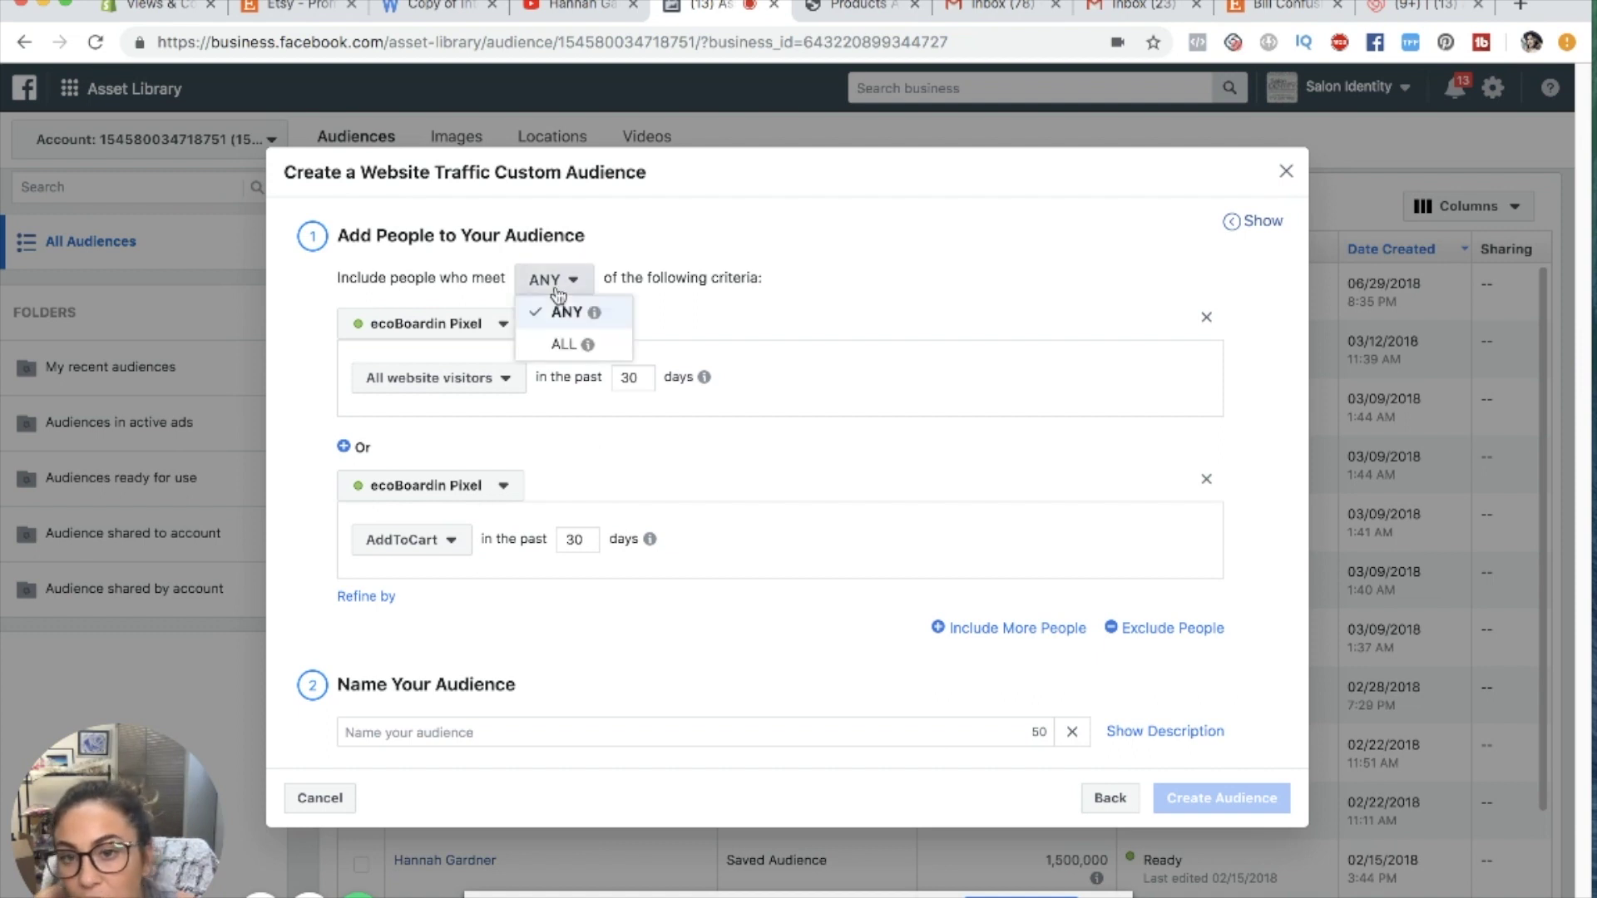
pyautogui.click(556, 344)
pyautogui.click(556, 250)
pyautogui.click(559, 278)
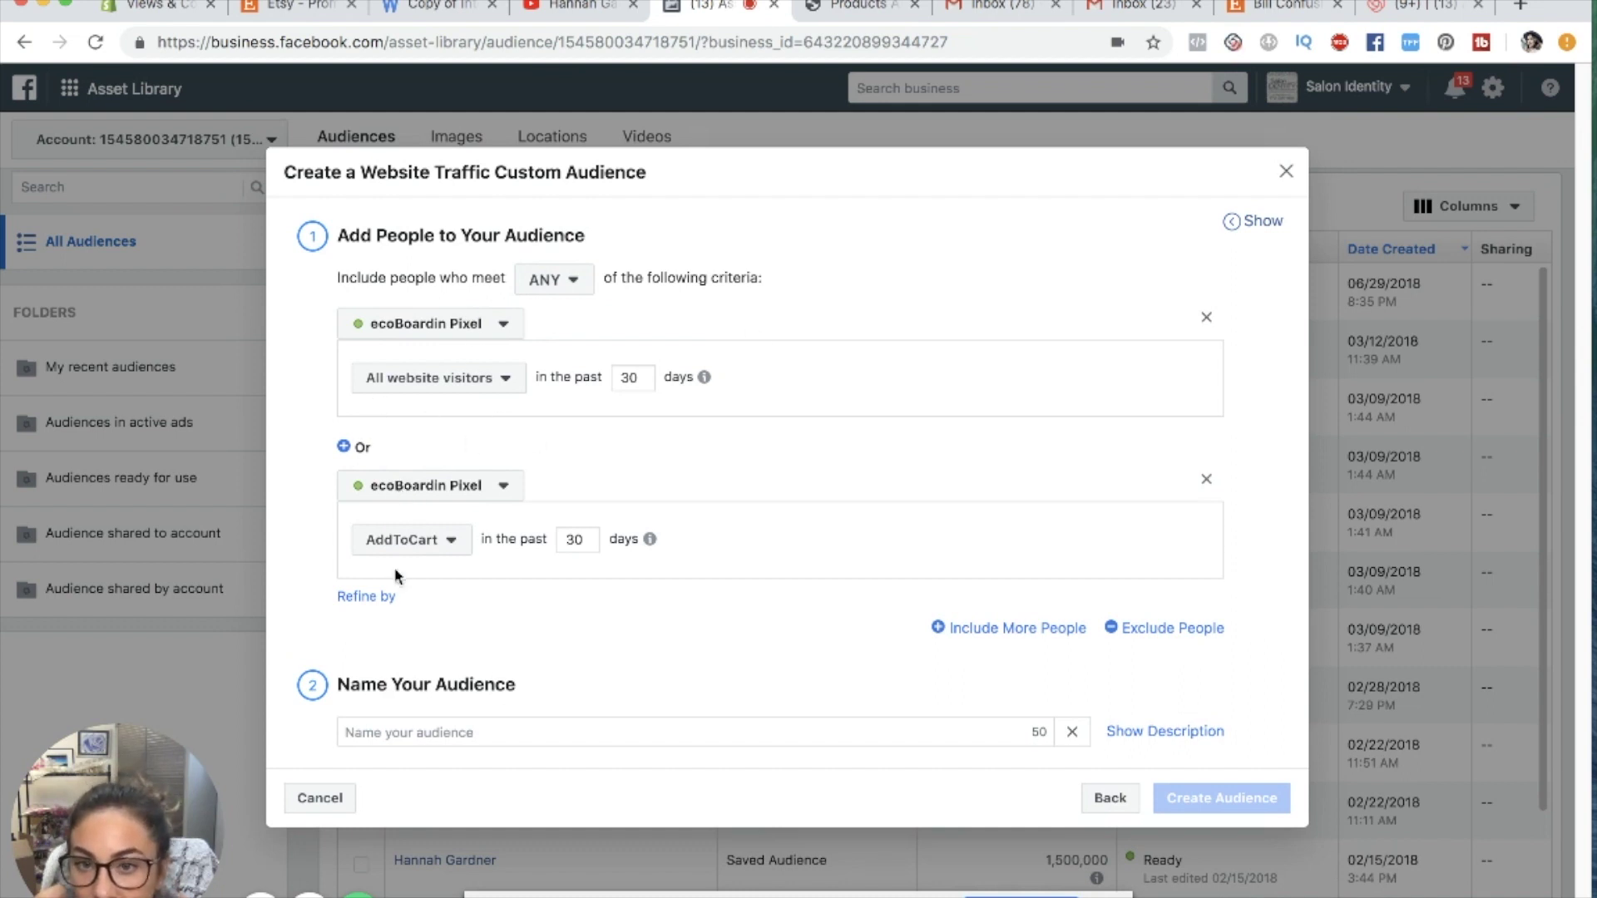
pyautogui.click(554, 285)
pyautogui.click(556, 345)
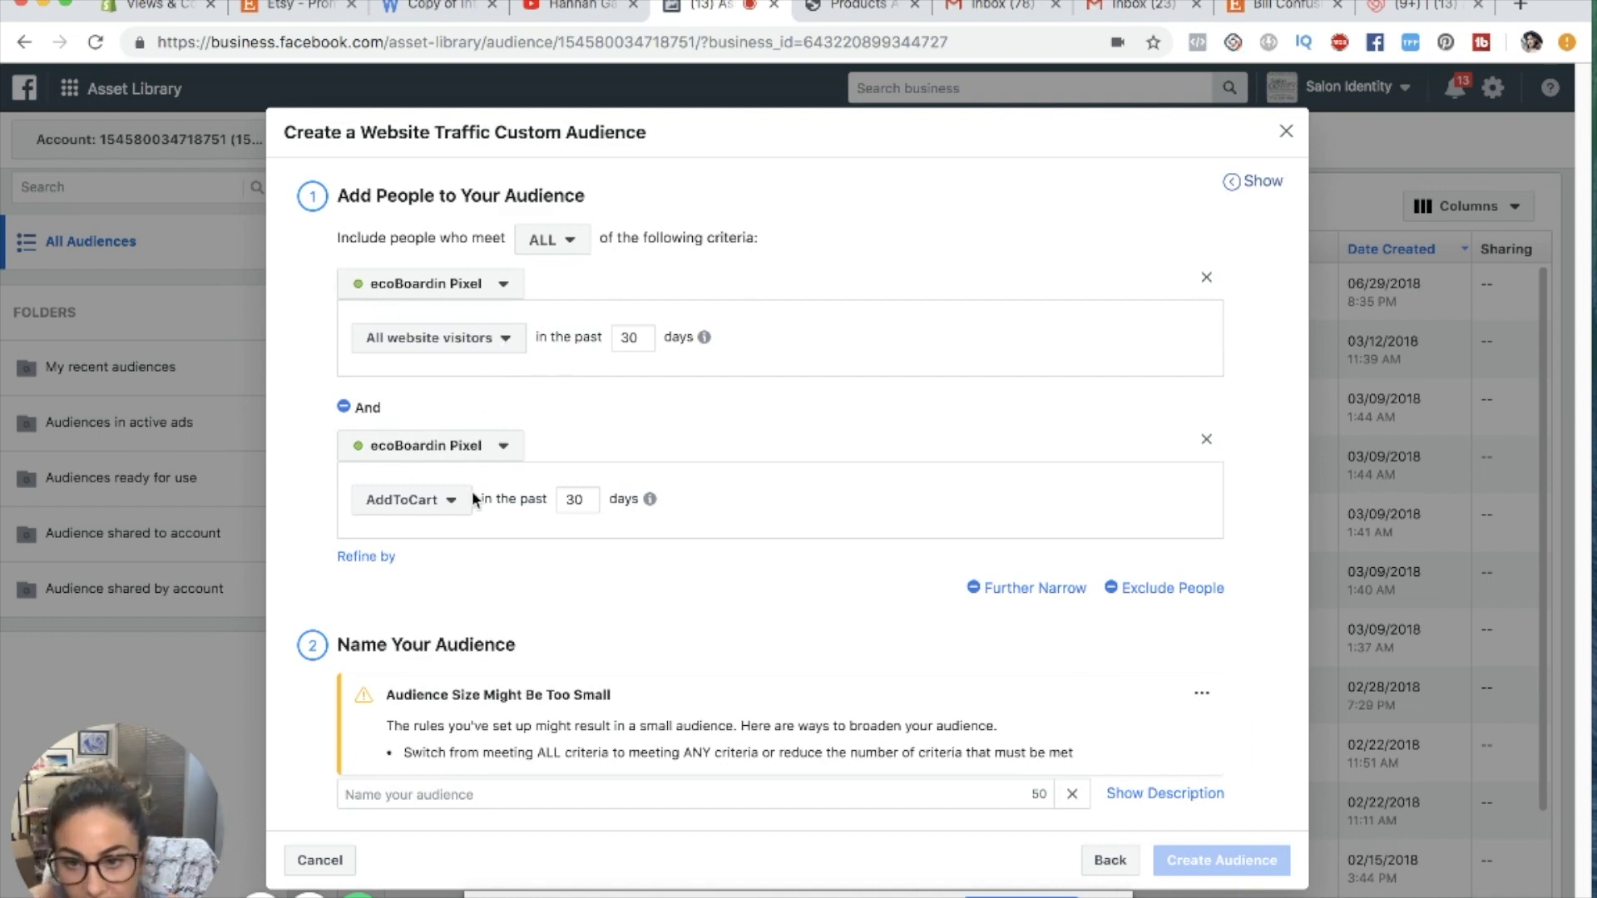
# - Return the matching rule to ANY and remove the AddToCart criterion from the audience
pyautogui.click(549, 236)
pyautogui.click(567, 272)
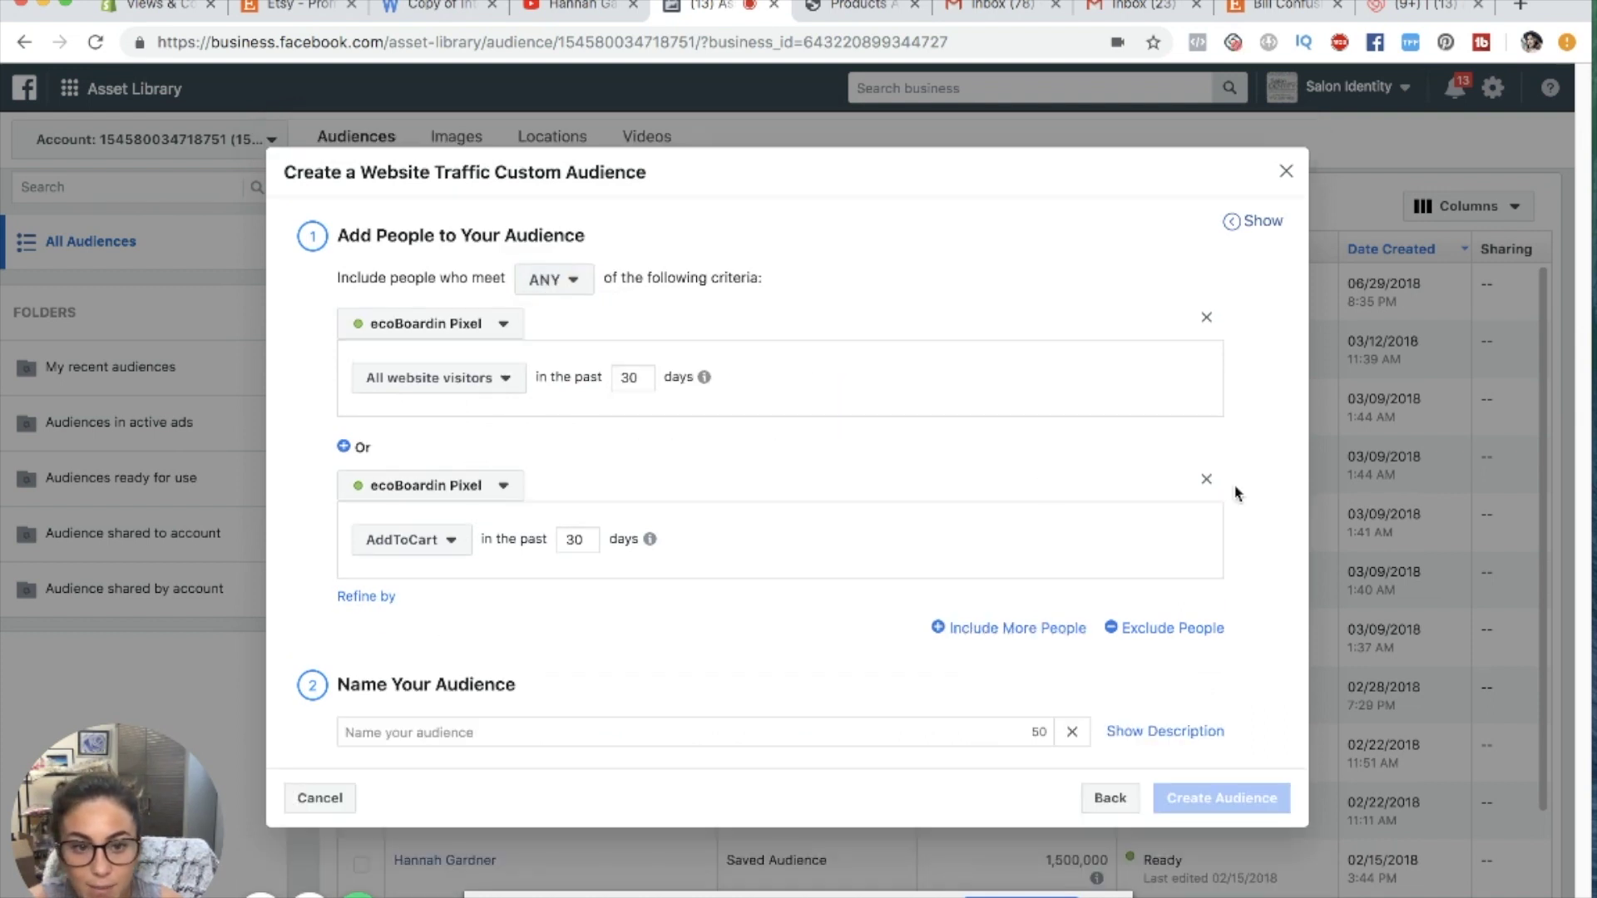
pyautogui.click(1206, 482)
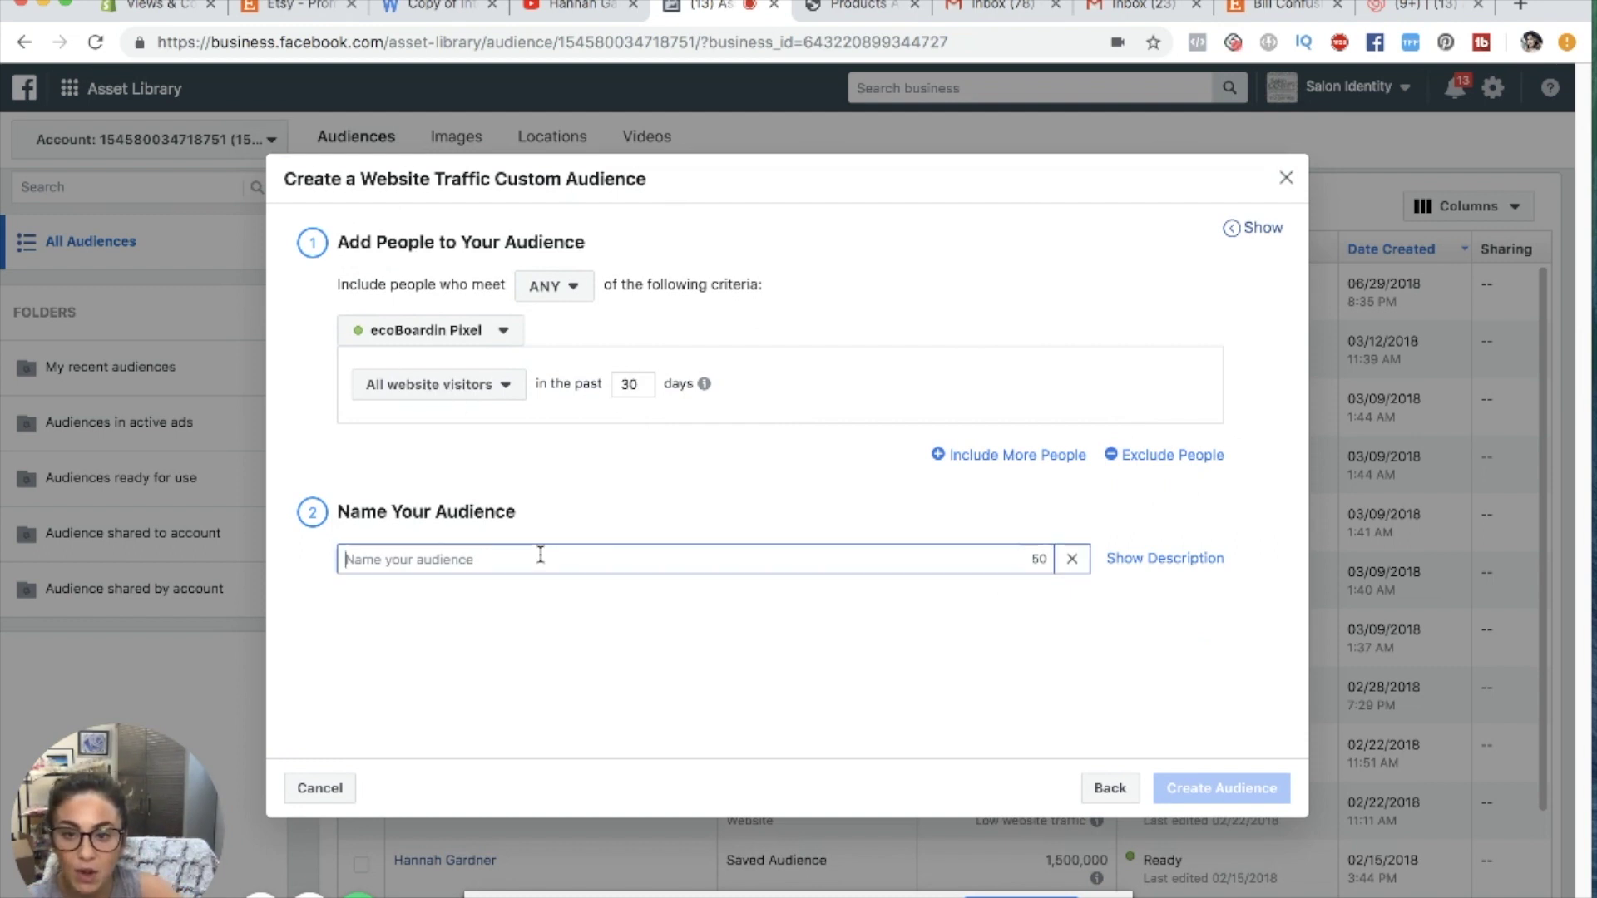
# - Create the website traffic audience as AWV 180, covering all website visitors in the past 180 days
pyautogui.click(612, 555)
pyautogui.write('AWV')
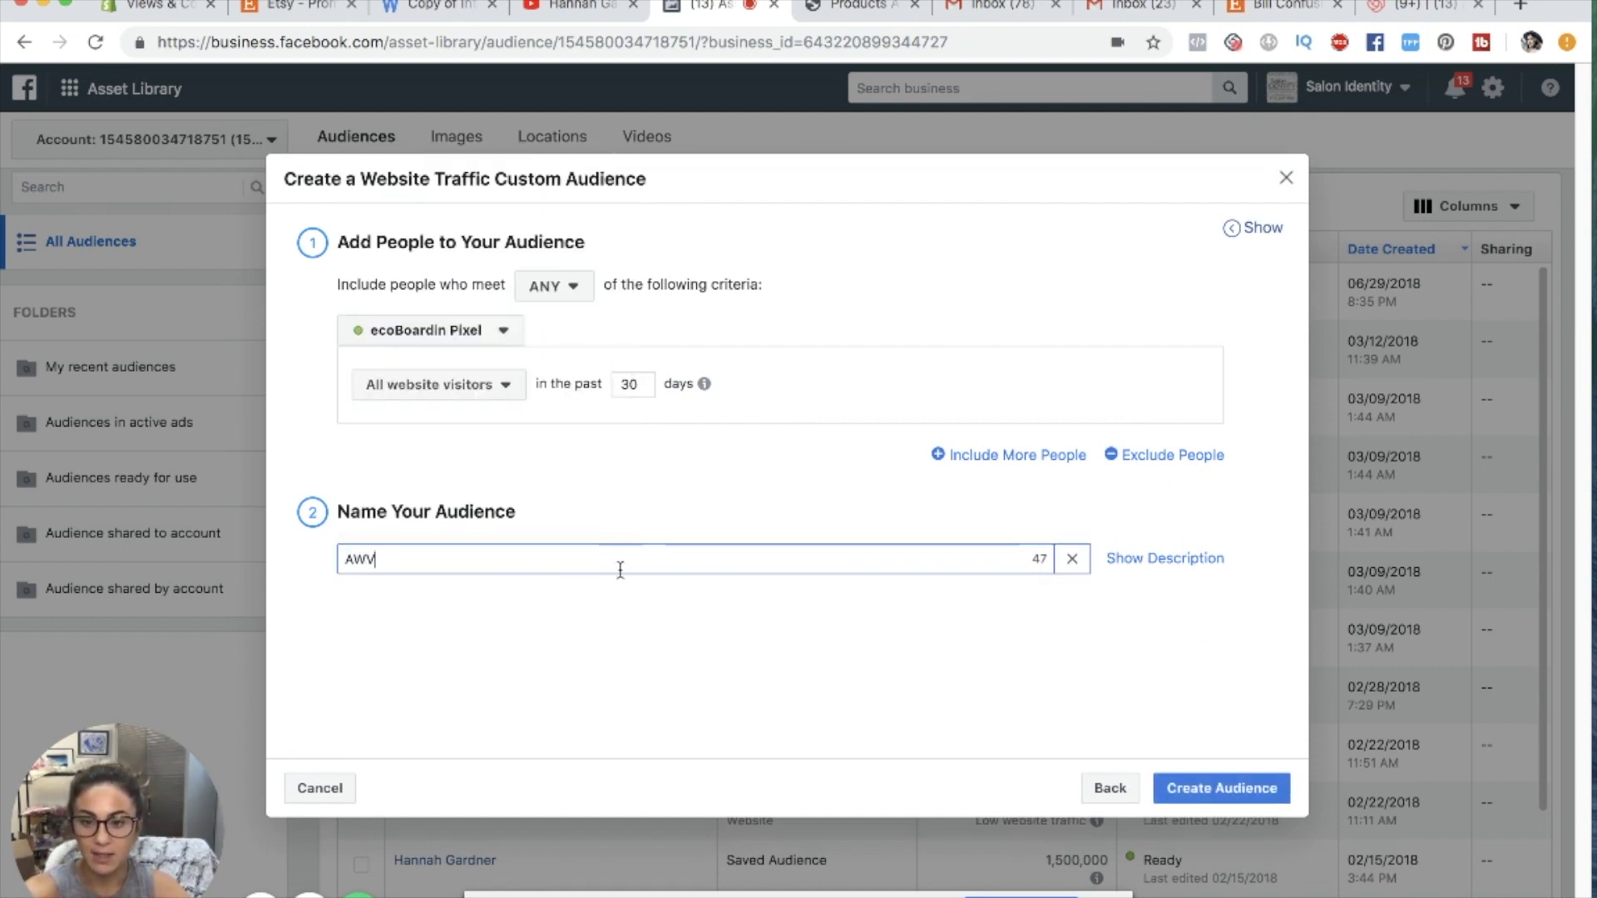
pyautogui.write(' 180')
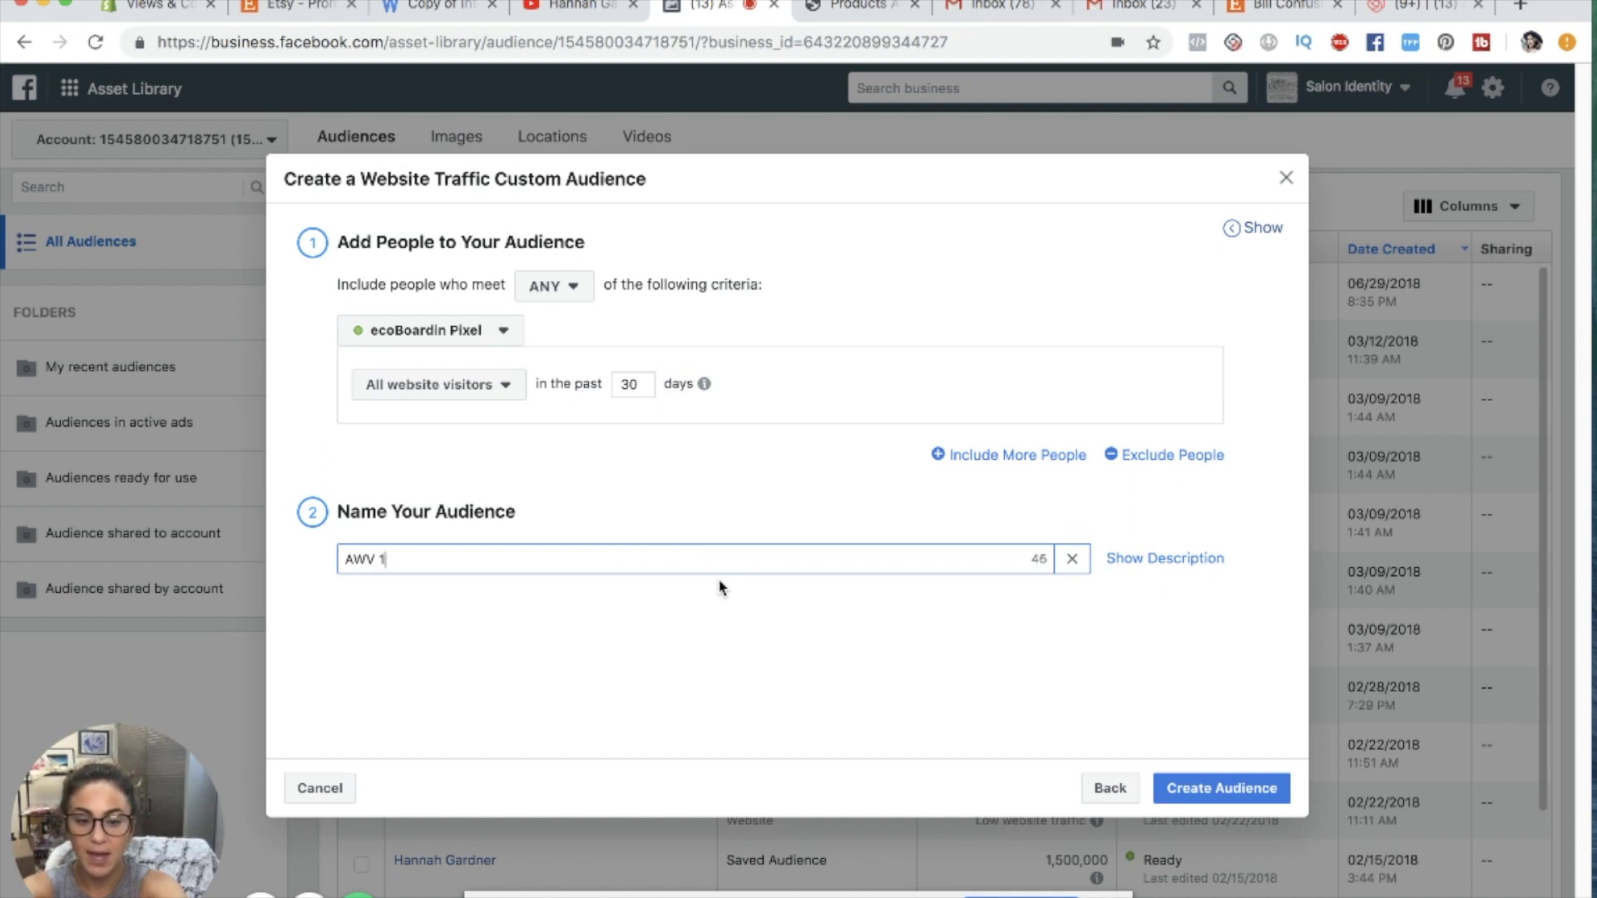
pyautogui.doubleClick(636, 382)
pyautogui.write('180')
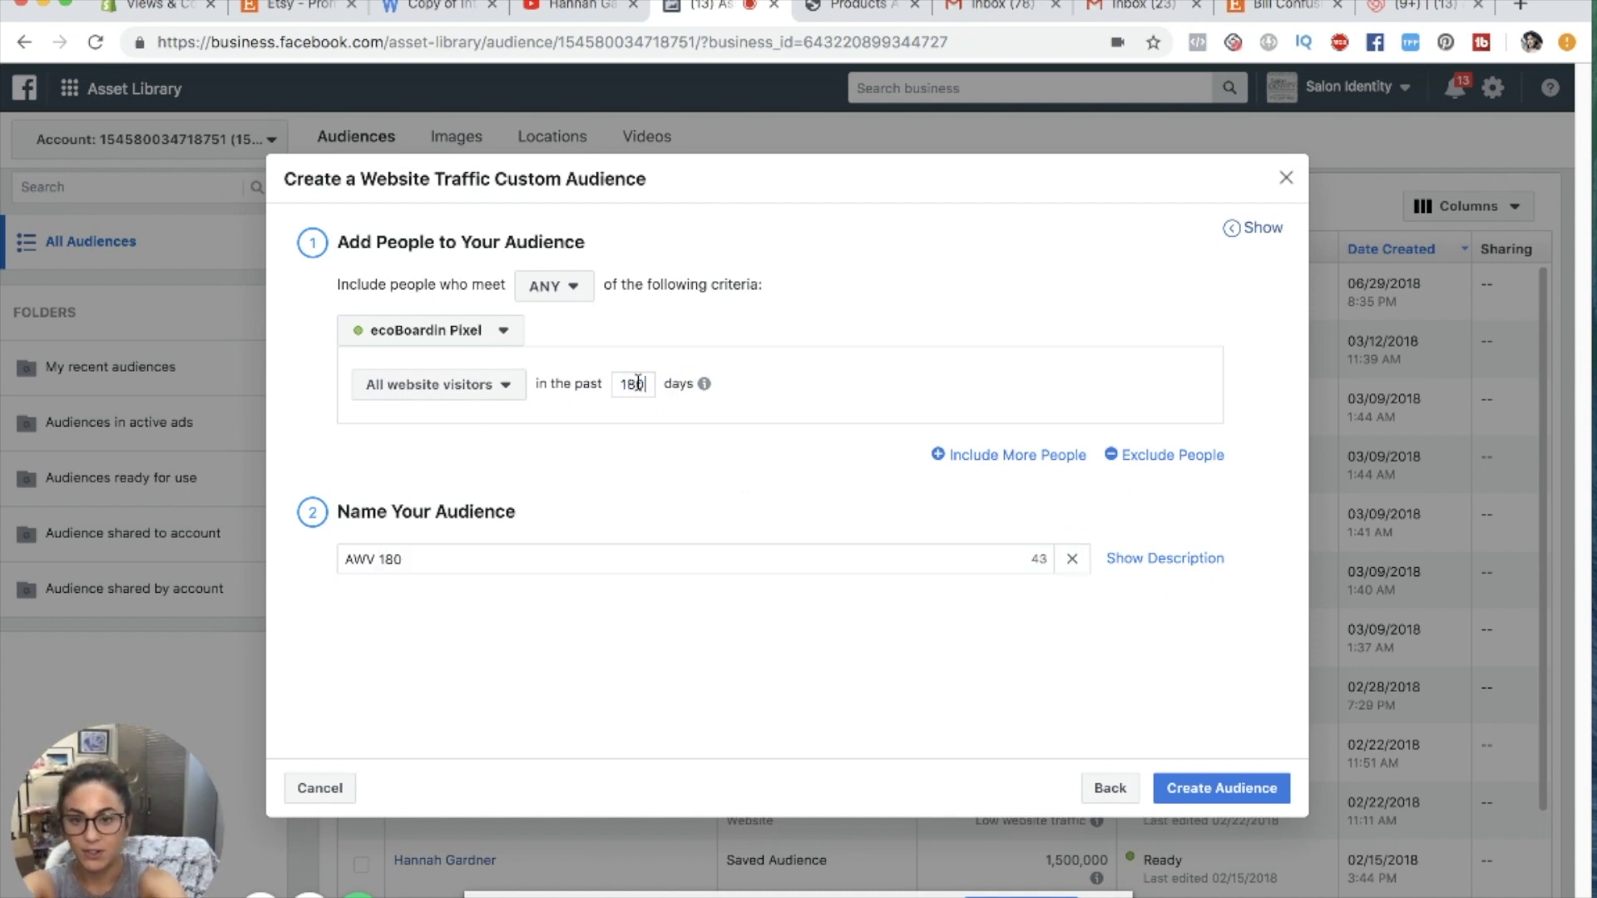
pyautogui.click(1199, 790)
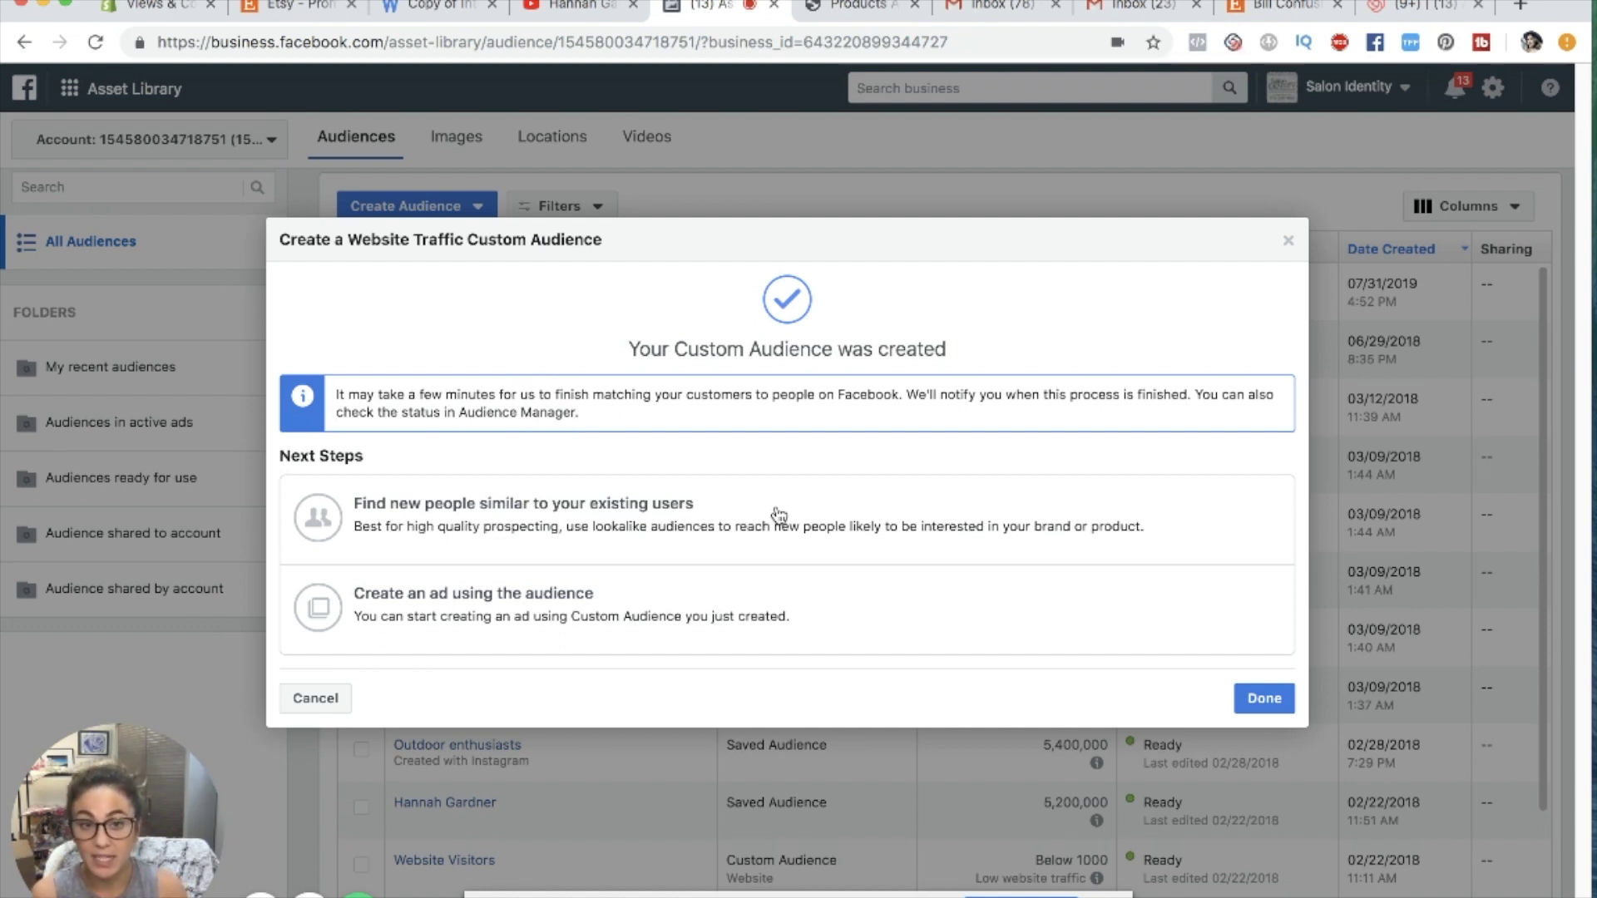
pyautogui.click(1289, 244)
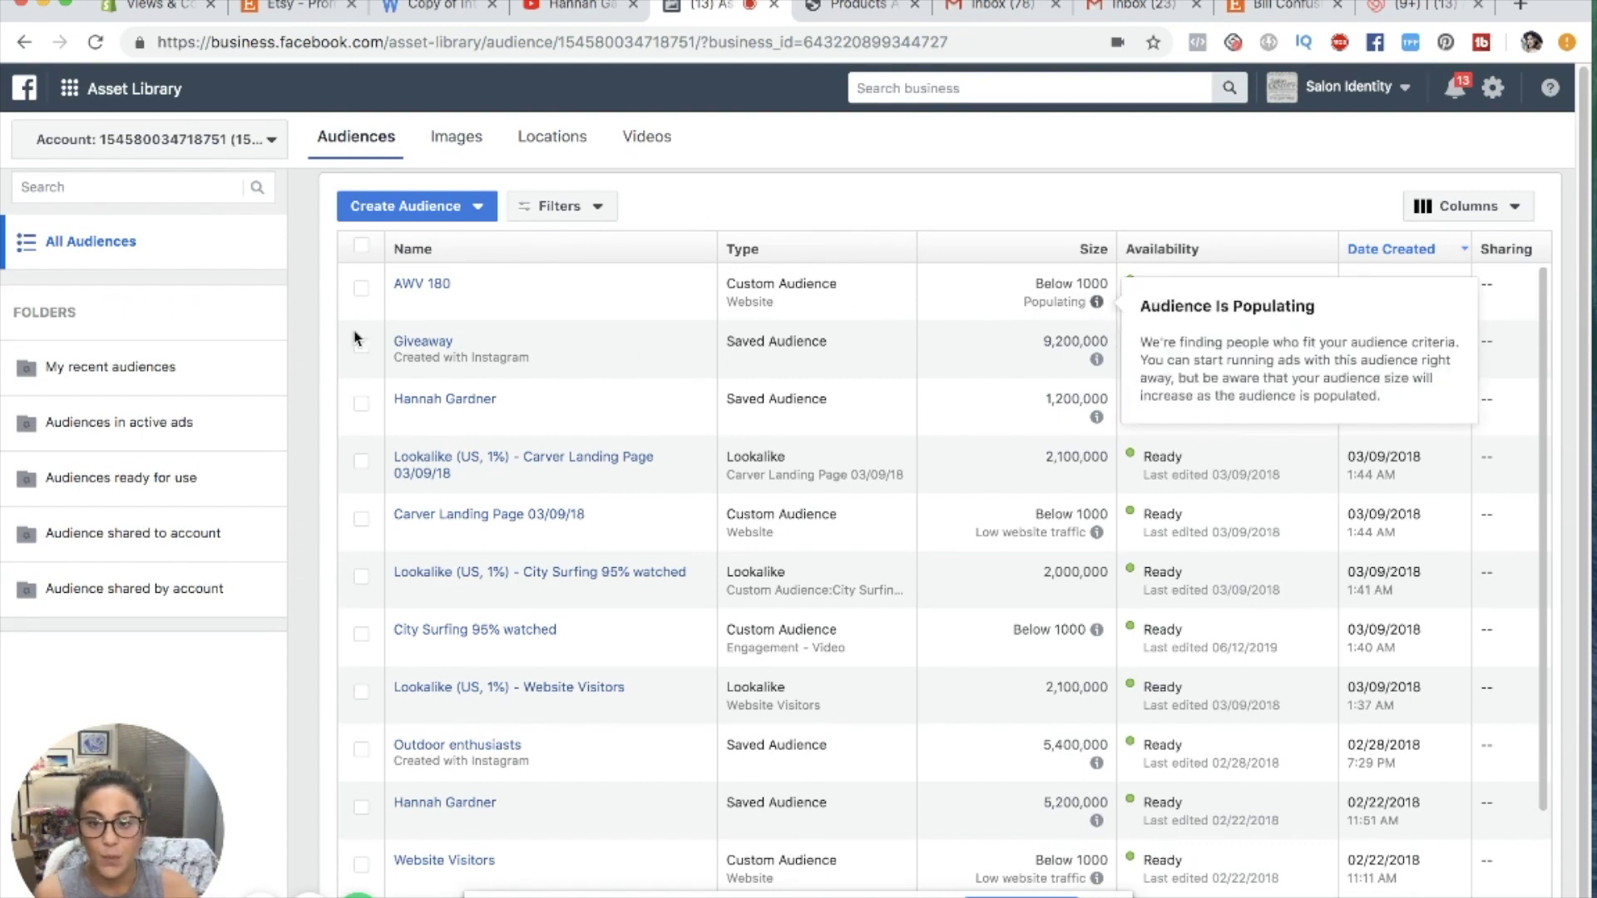
# - Look at the lookalike audience setup with AWV 180 as its source, leaving without creating one
pyautogui.click(360, 288)
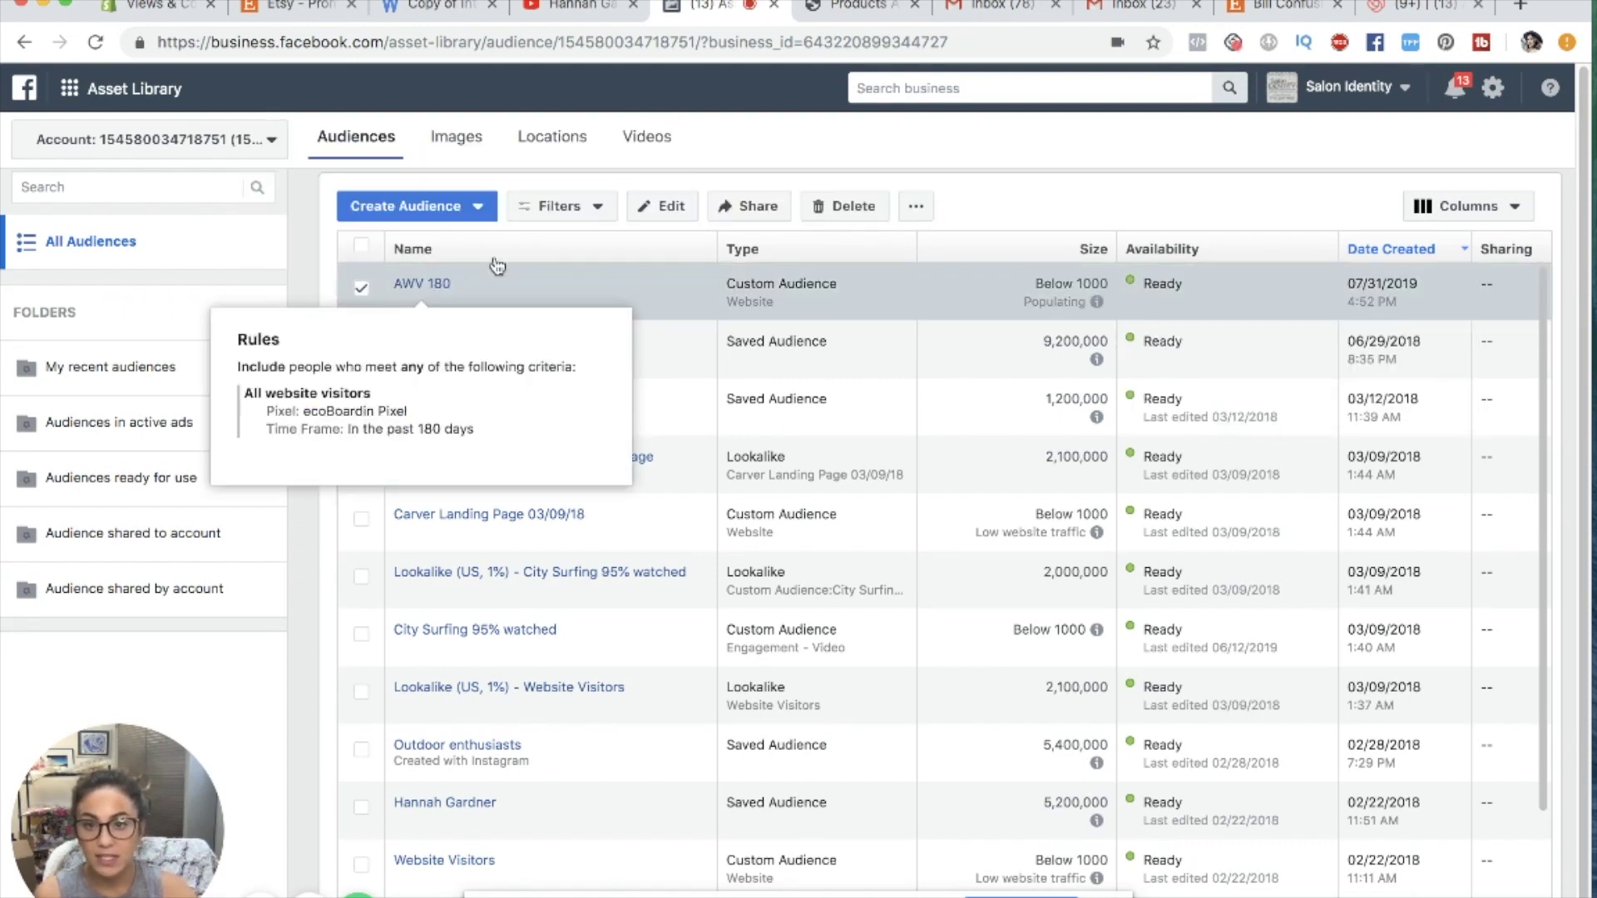
pyautogui.click(917, 208)
pyautogui.click(963, 245)
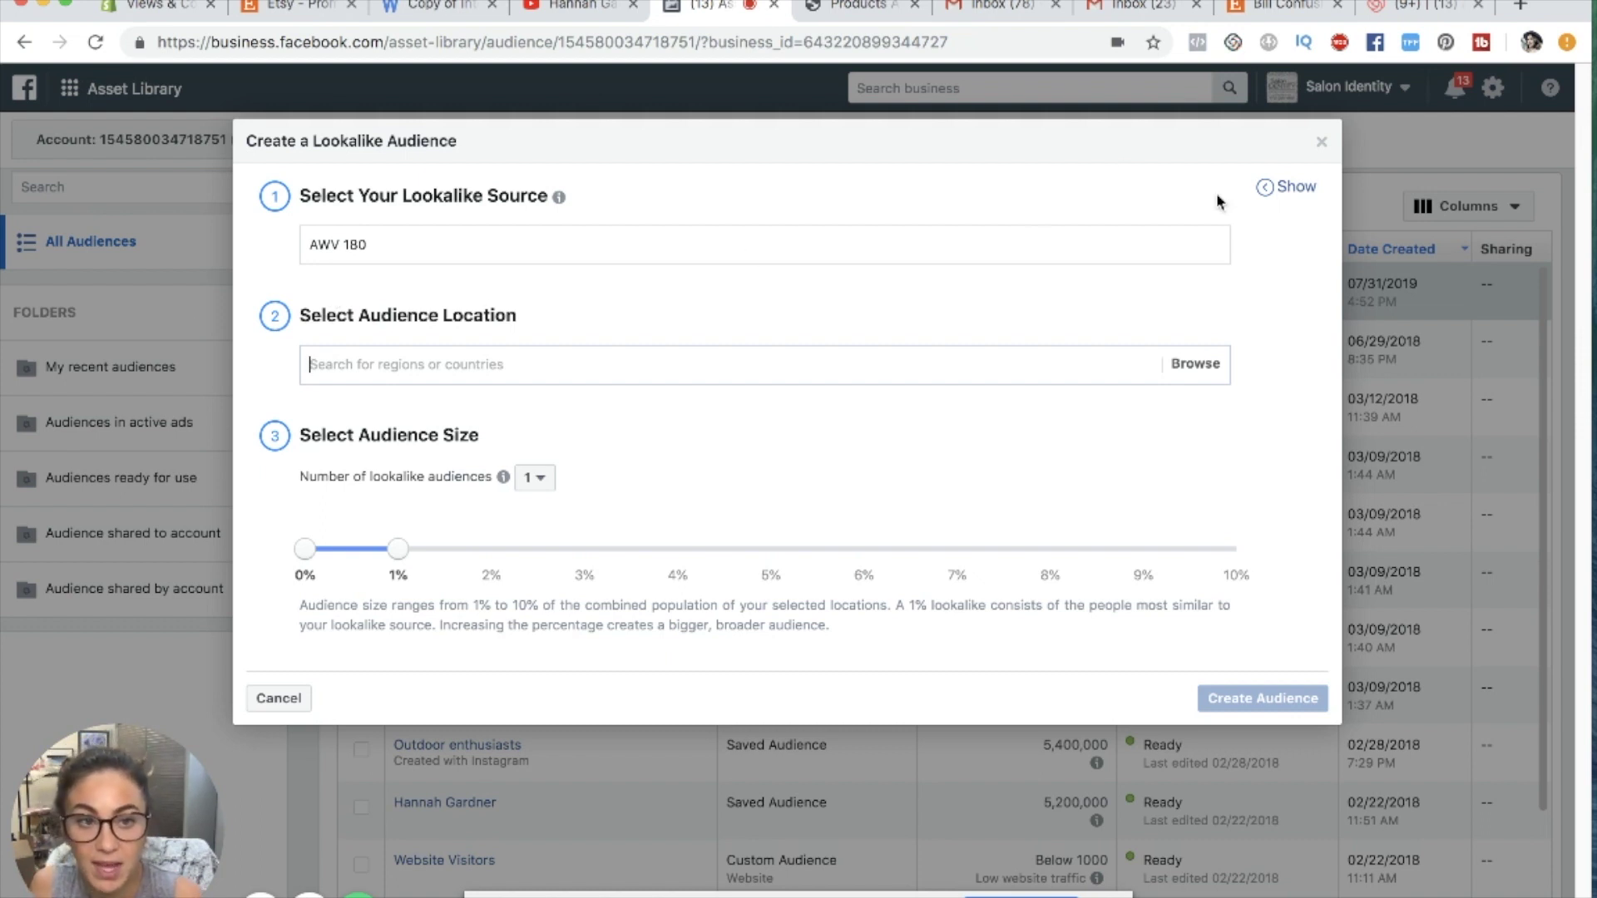
pyautogui.click(1320, 143)
# - Examine the custom audience setup for a customer file that includes lifetime value (LTV), leaving without uploading a file
pyautogui.click(480, 207)
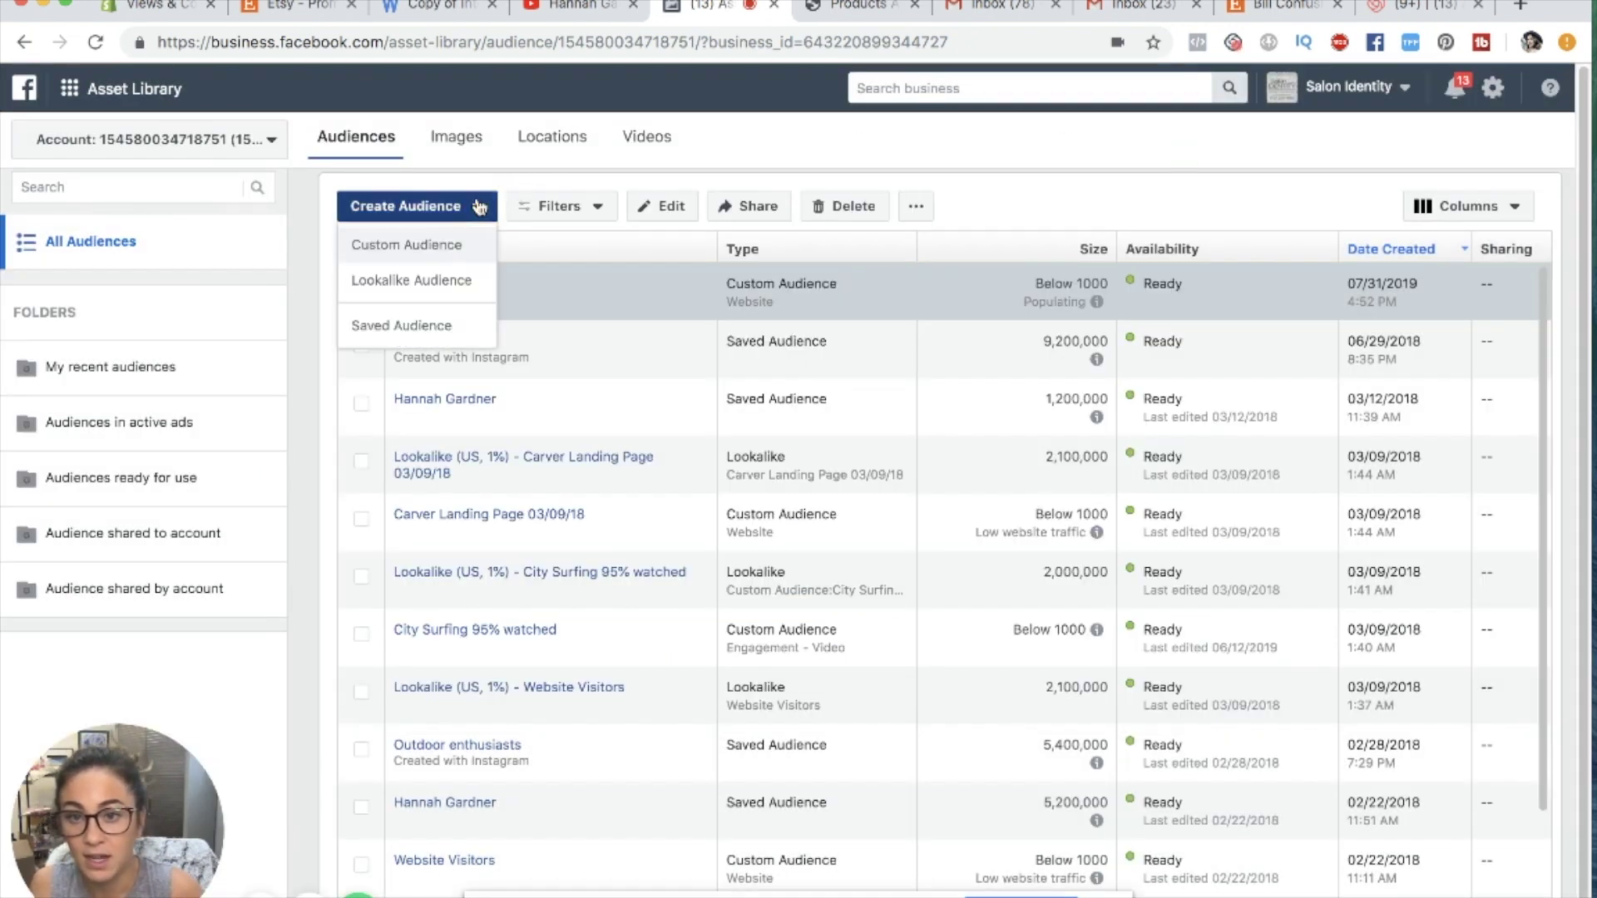
pyautogui.click(419, 245)
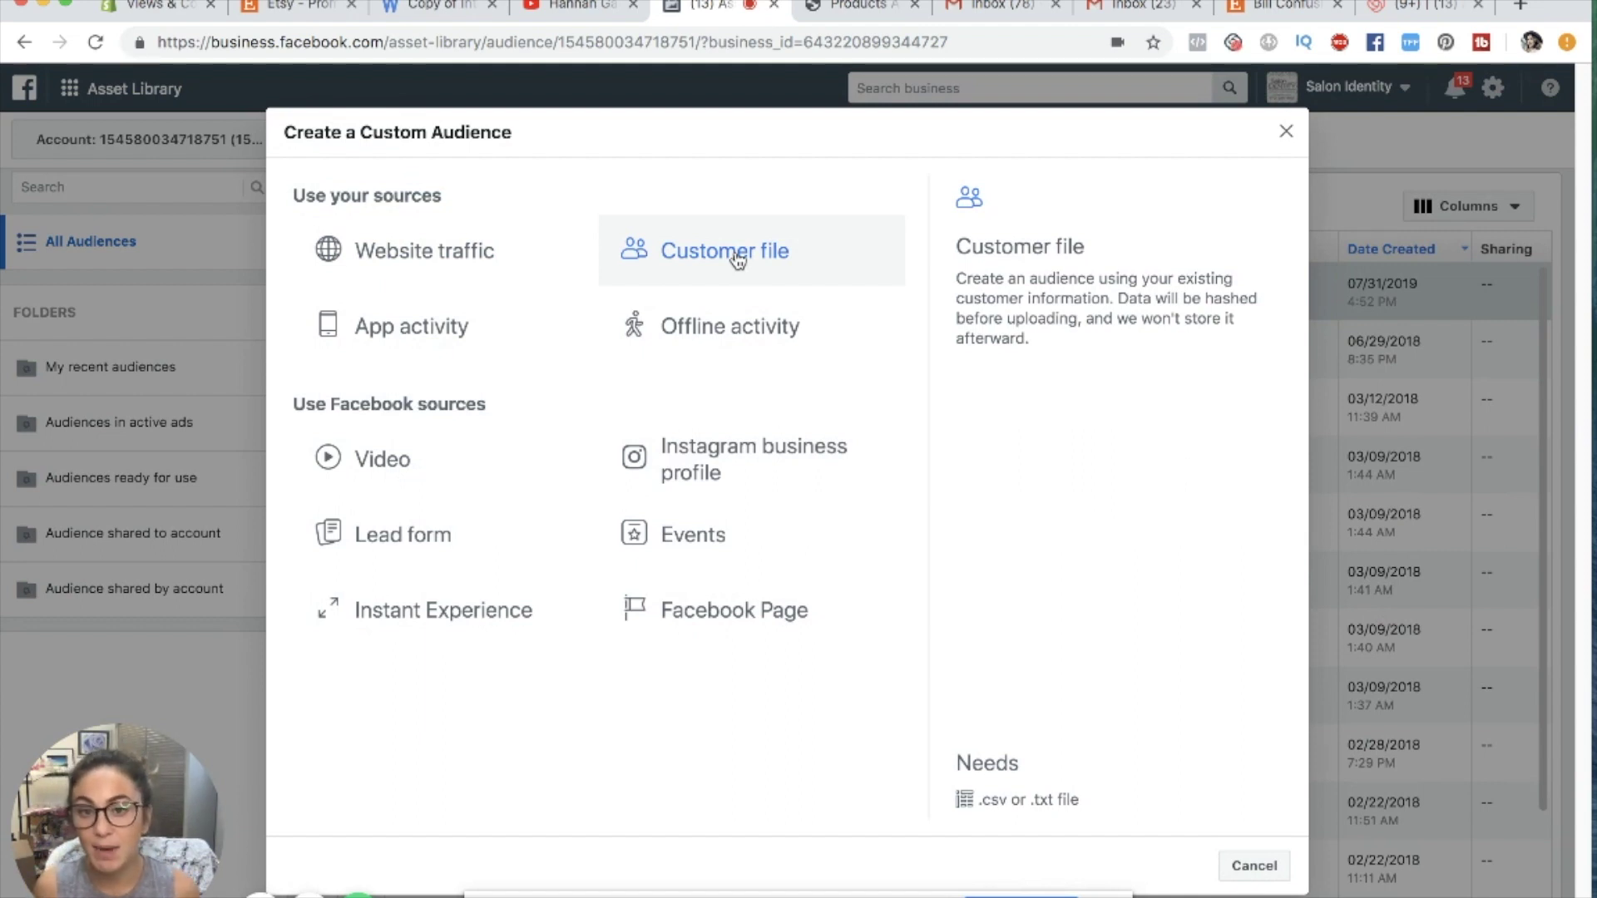
pyautogui.click(703, 238)
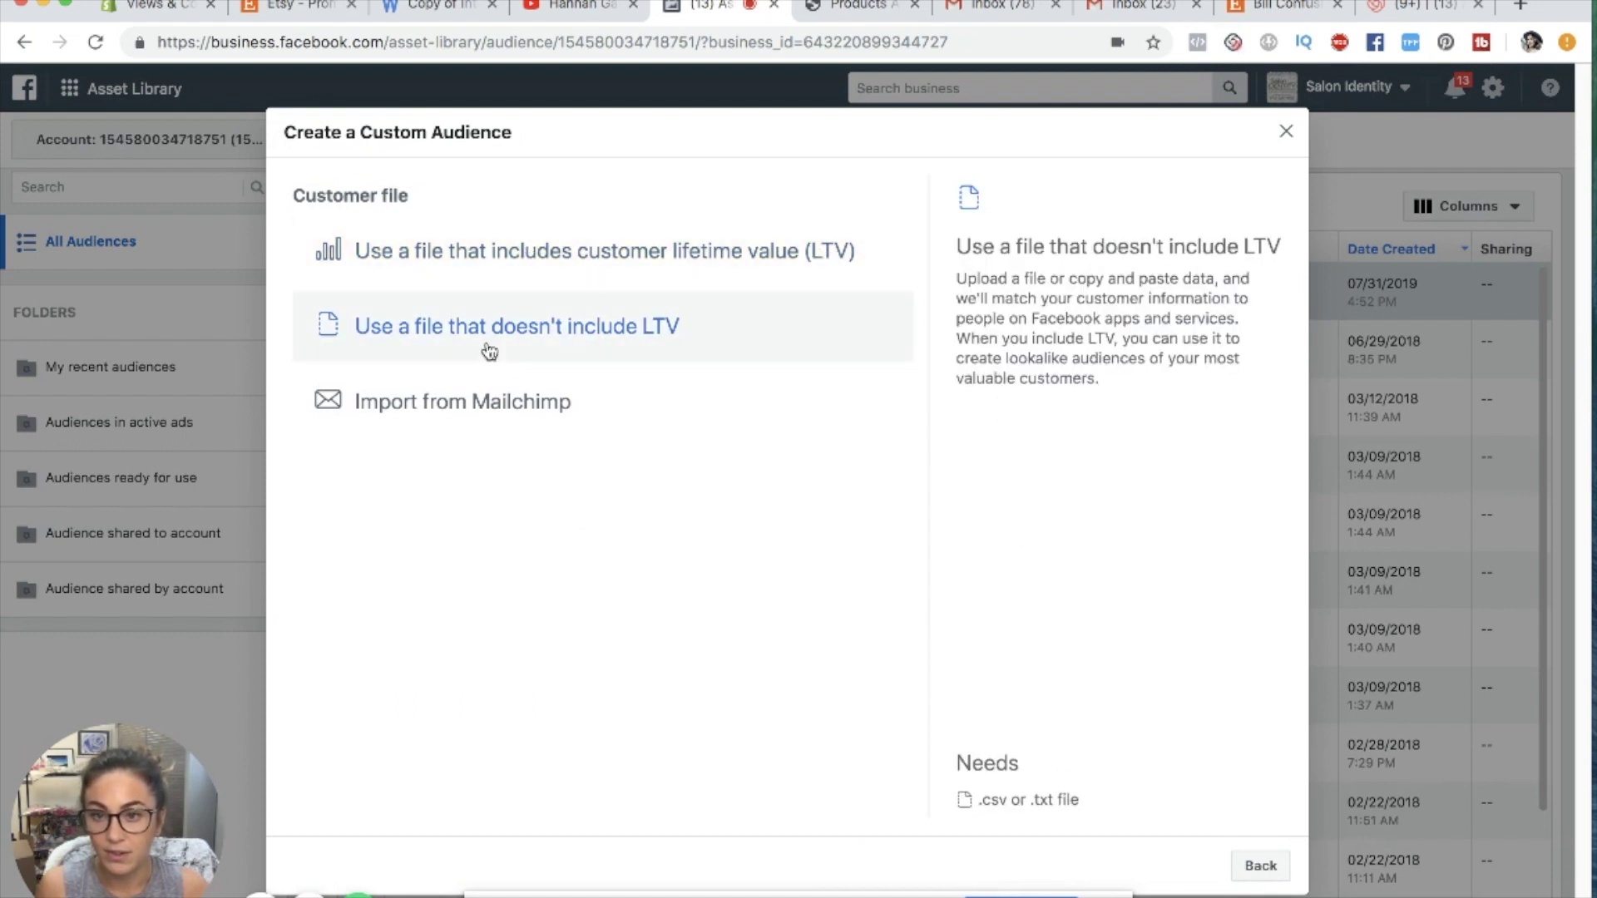
pyautogui.click(491, 276)
pyautogui.click(1061, 694)
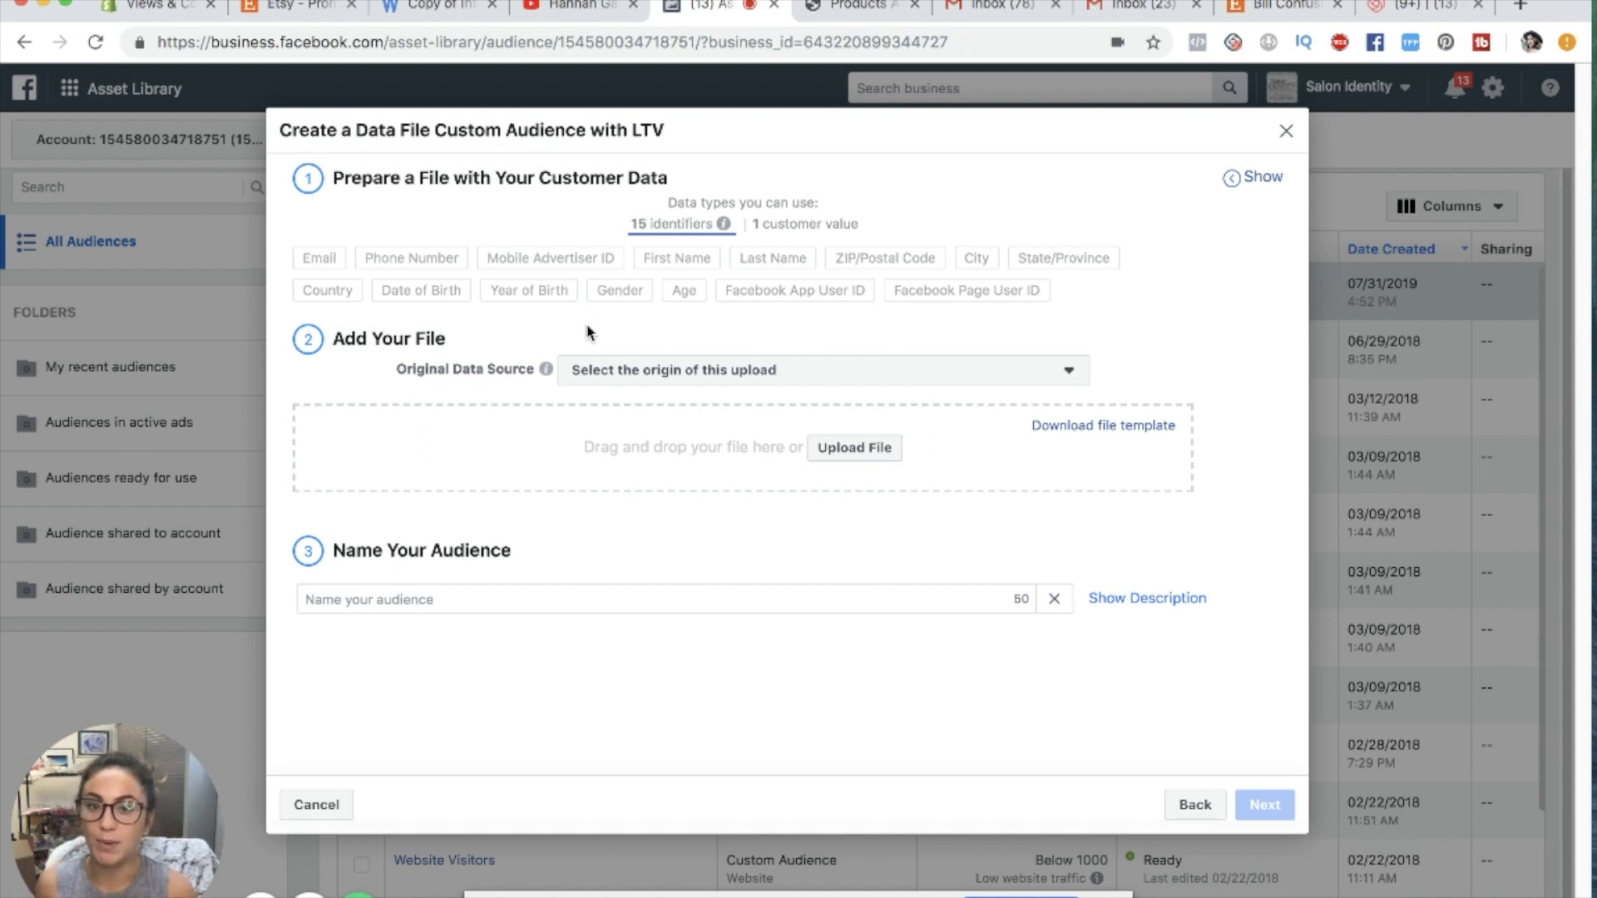
pyautogui.click(1285, 132)
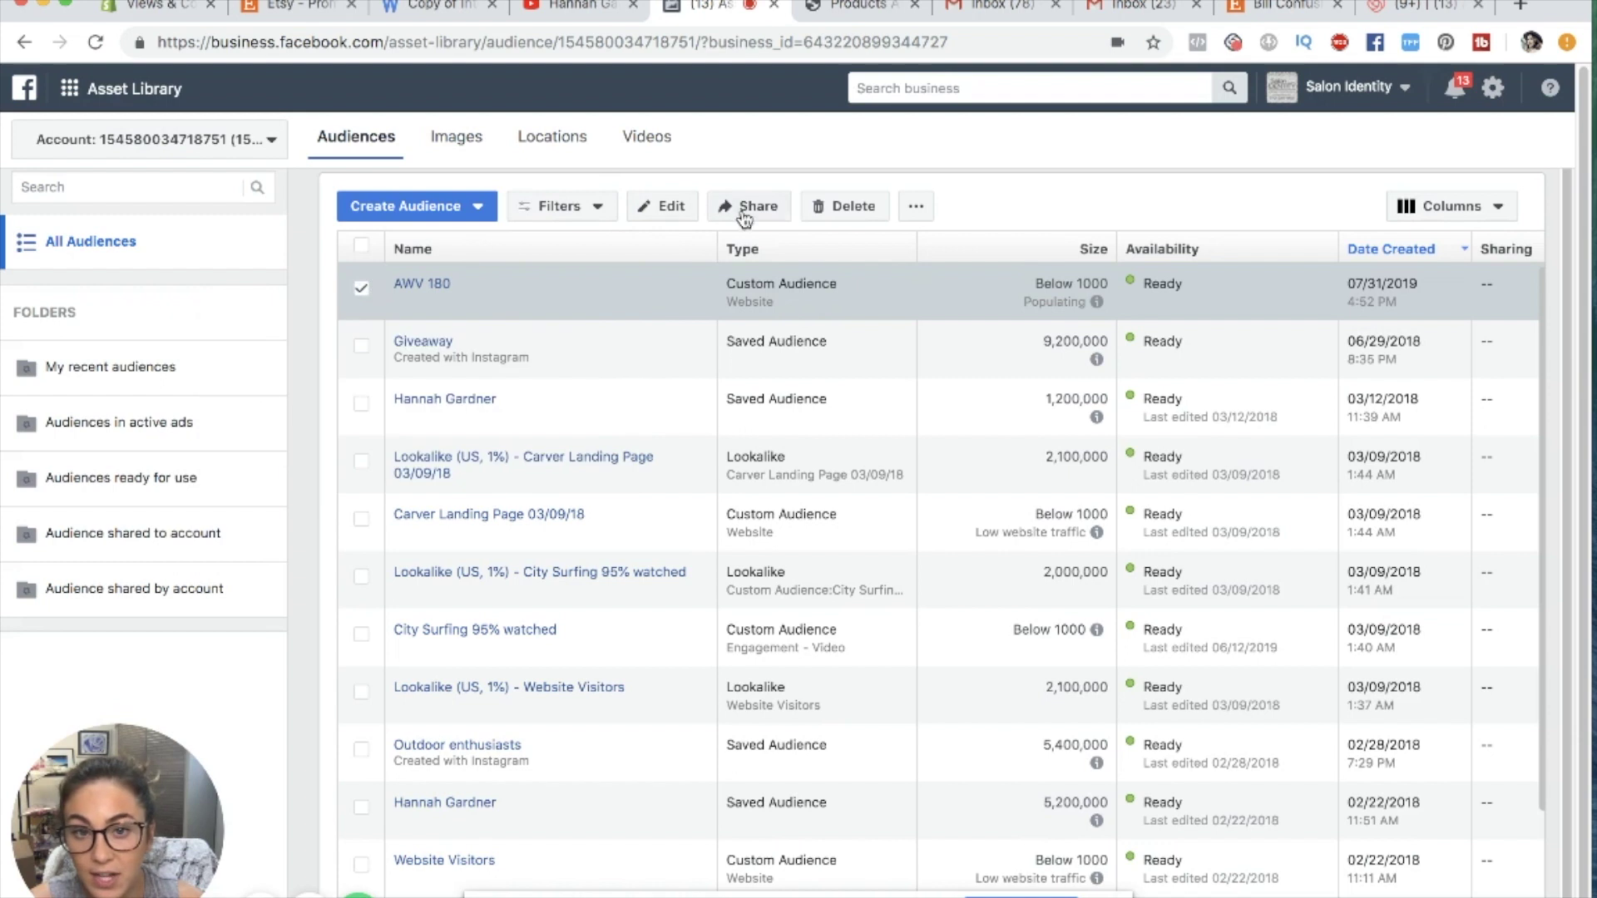
# - Review the location and audience size options for a lookalike of AWV 180 without creating it
pyautogui.click(917, 208)
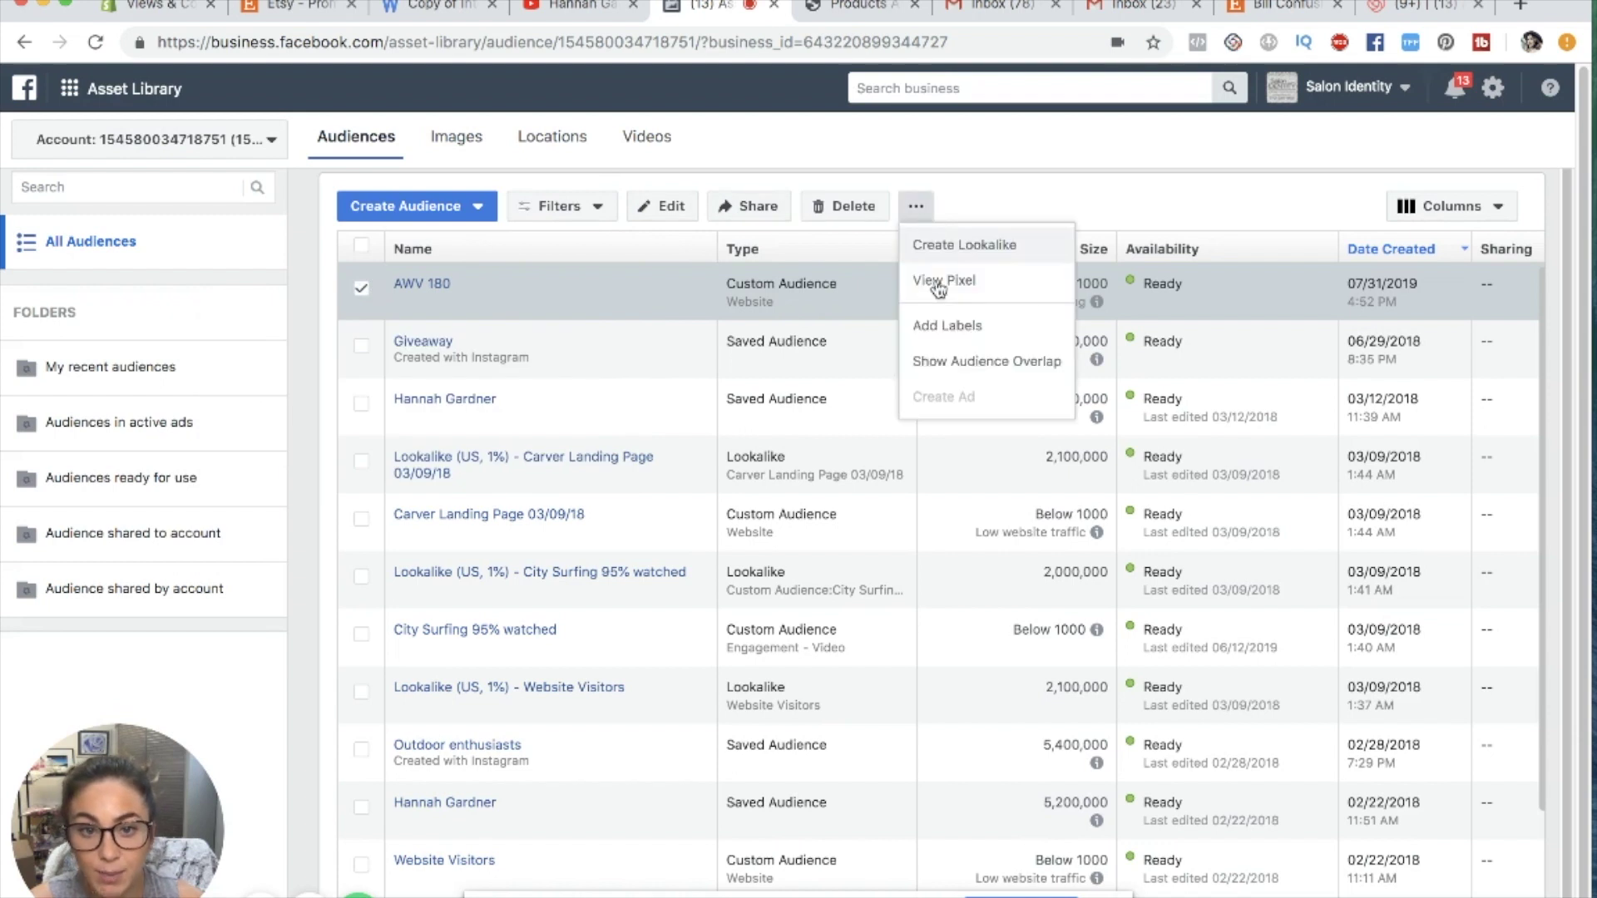
pyautogui.click(964, 245)
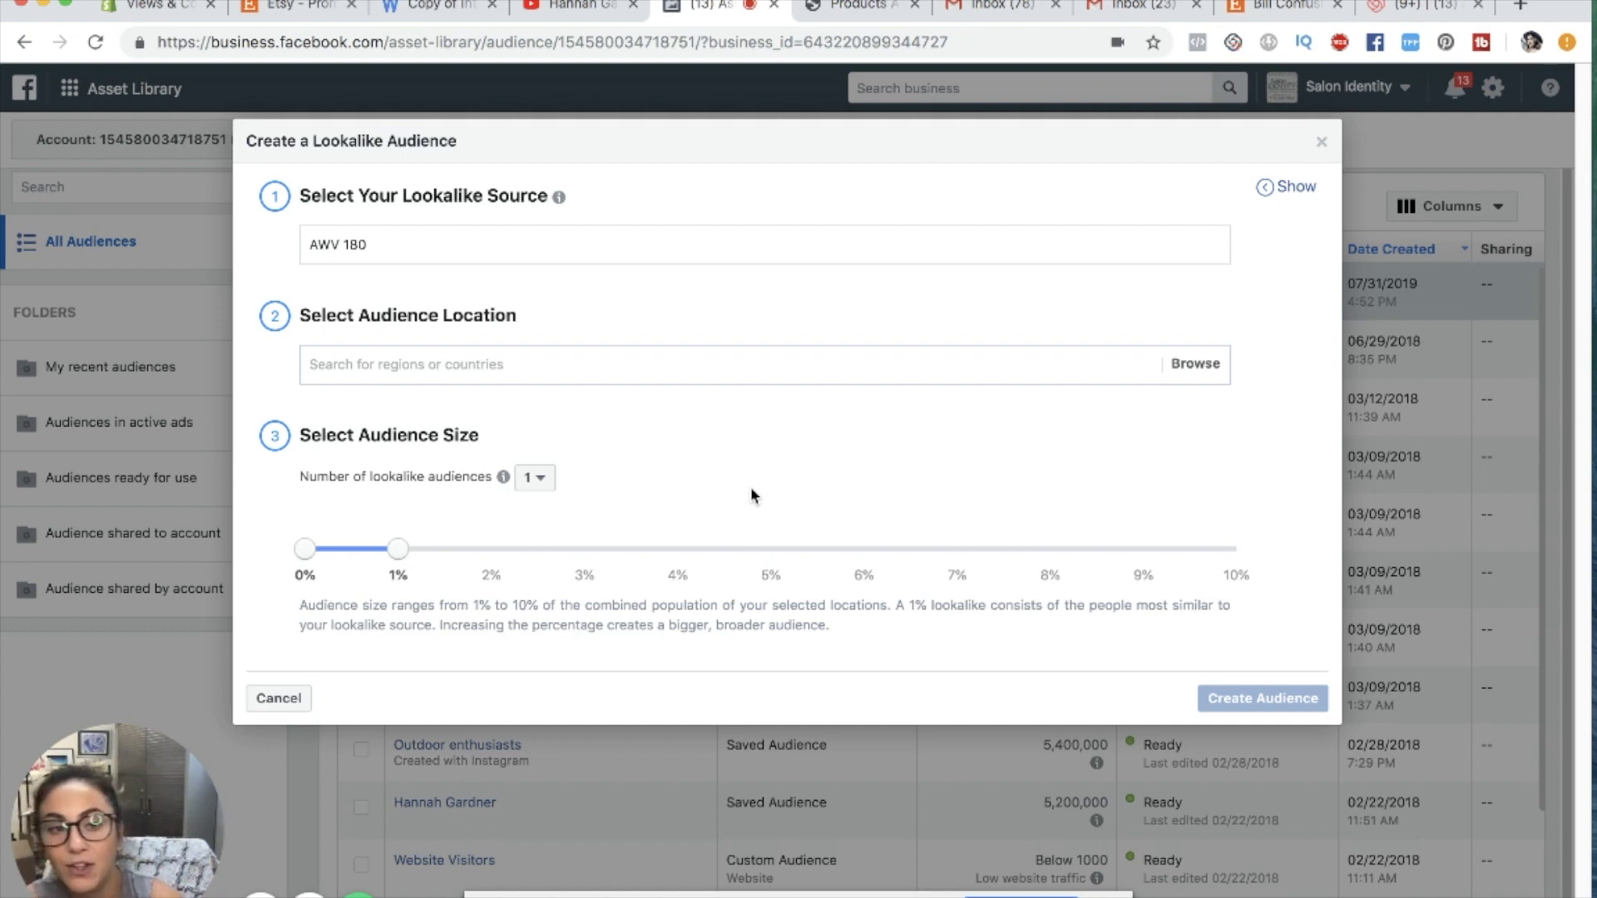
pyautogui.click(1320, 143)
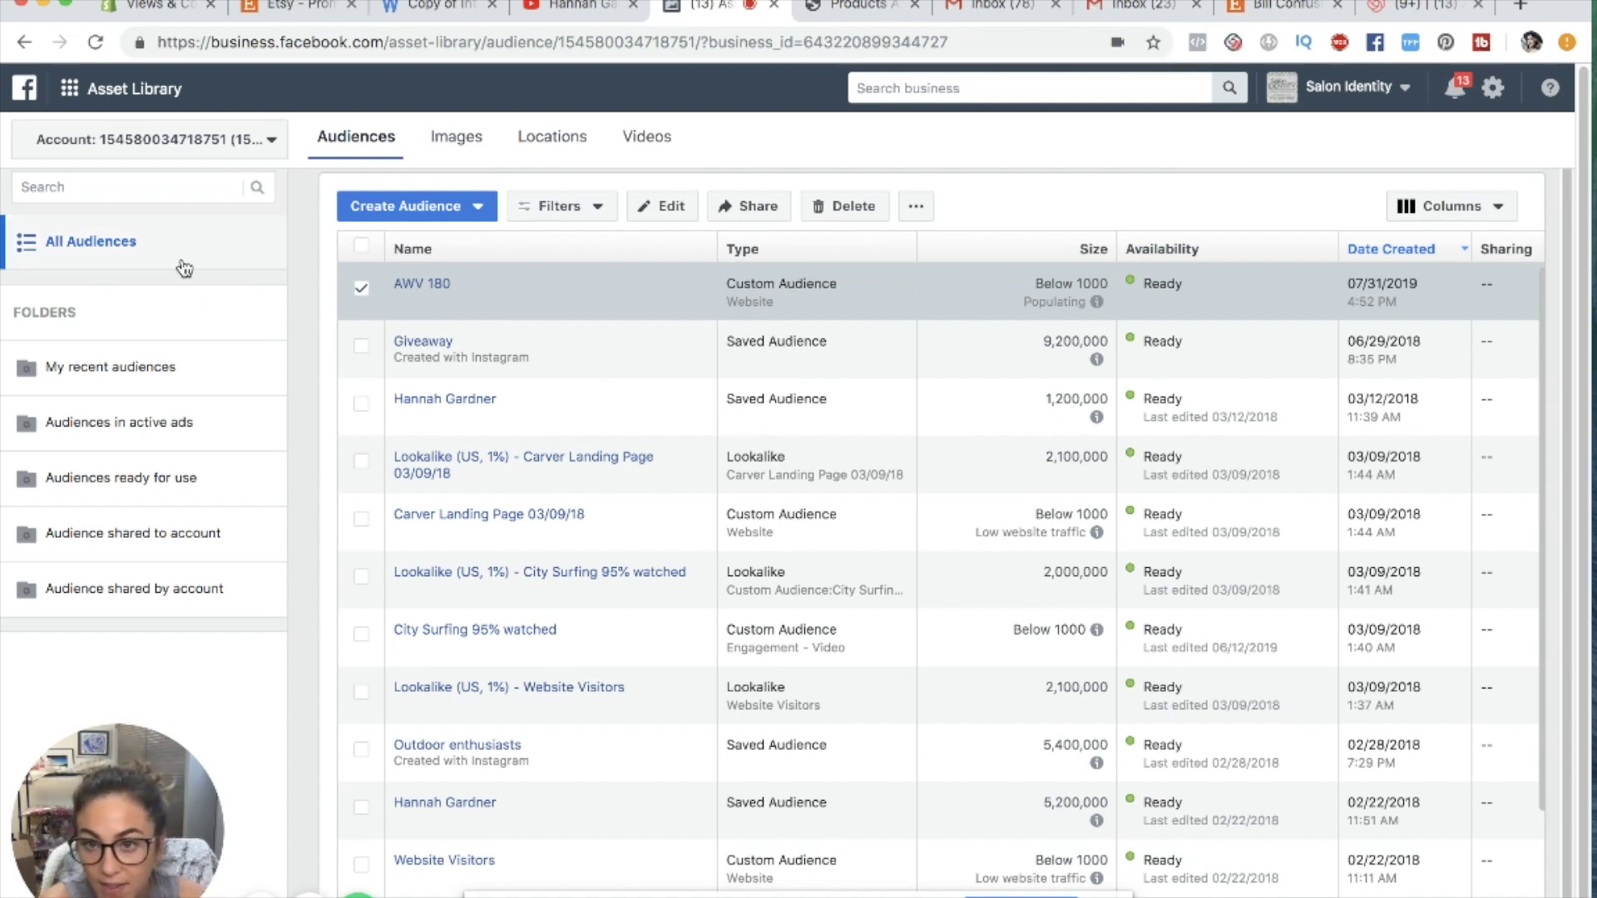
# - Switch from the Asset Library to the data sources in Events Manager
pyautogui.moveTo(432, 415)
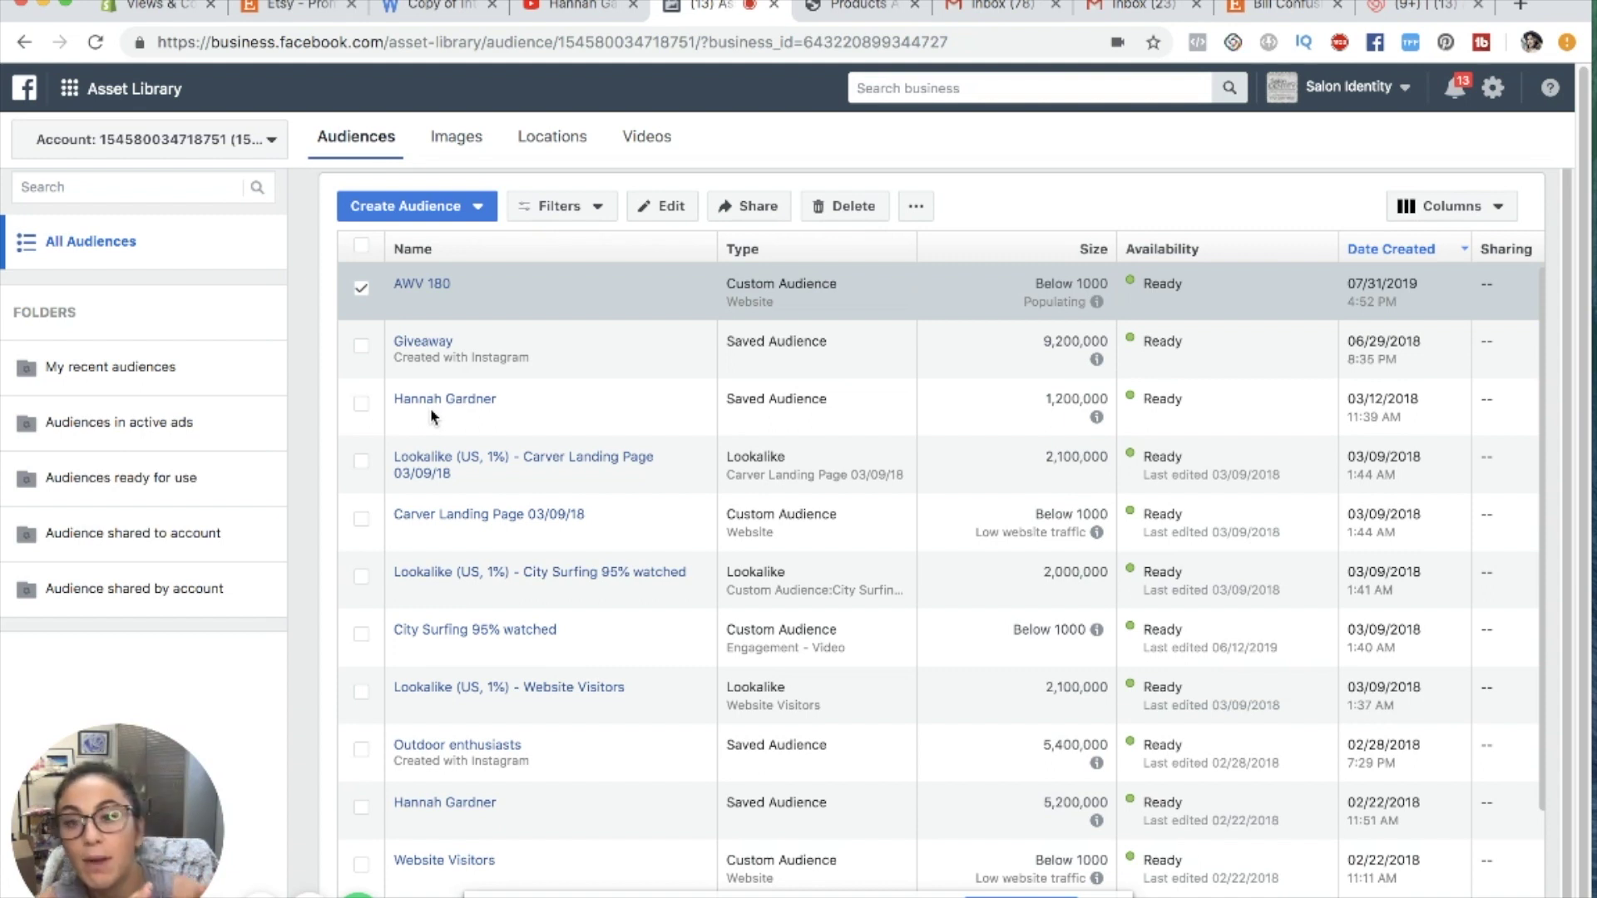
pyautogui.click(86, 88)
pyautogui.click(406, 213)
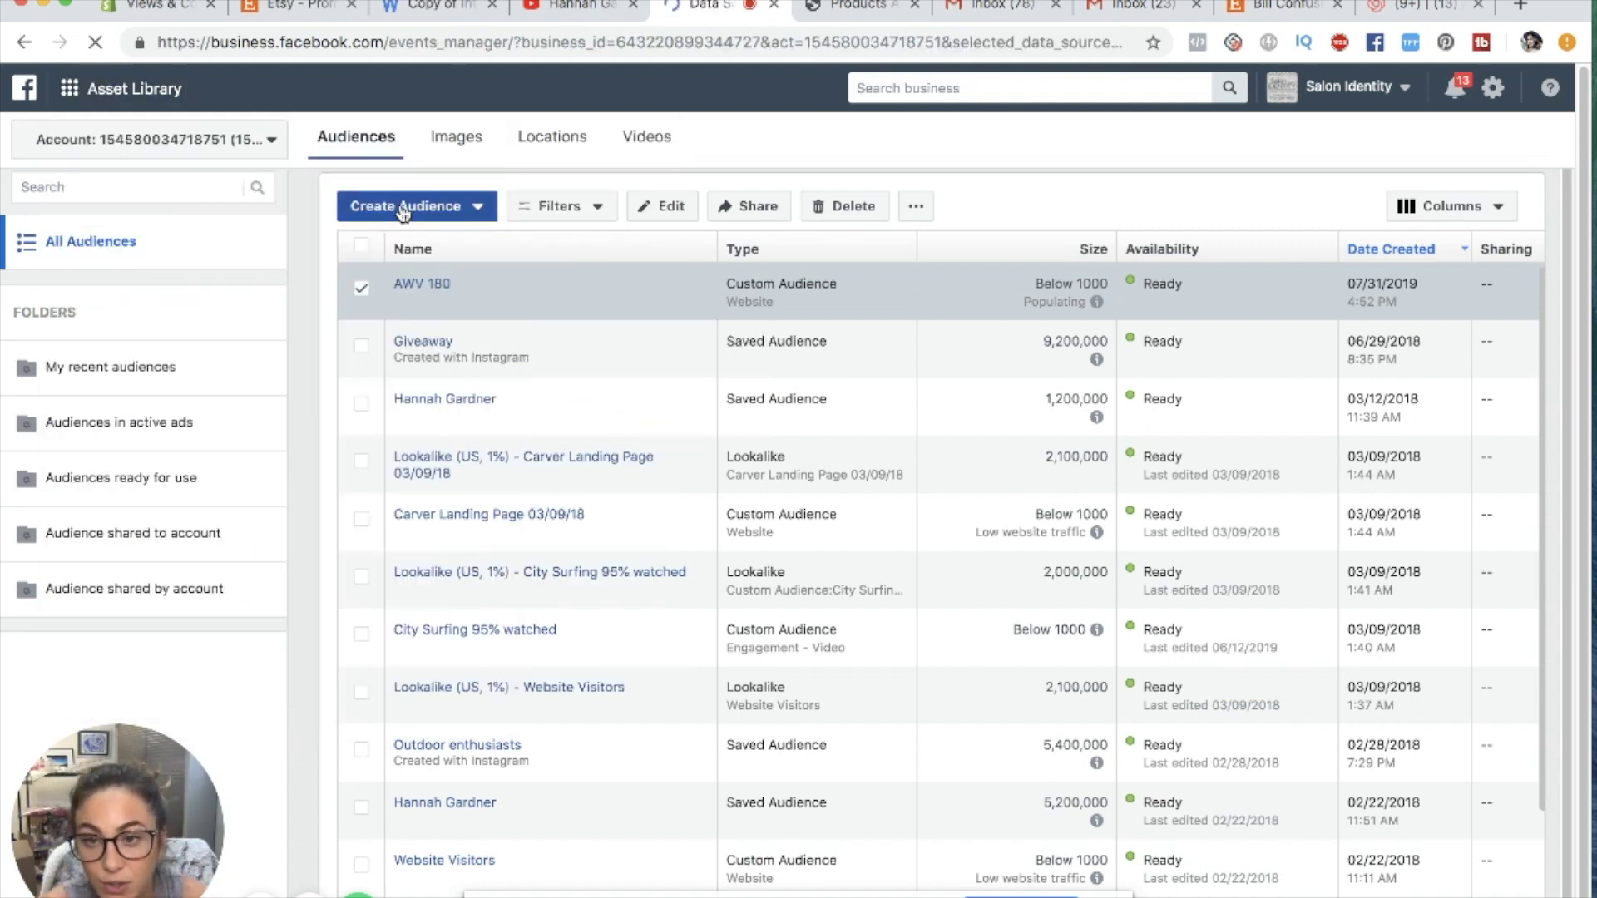